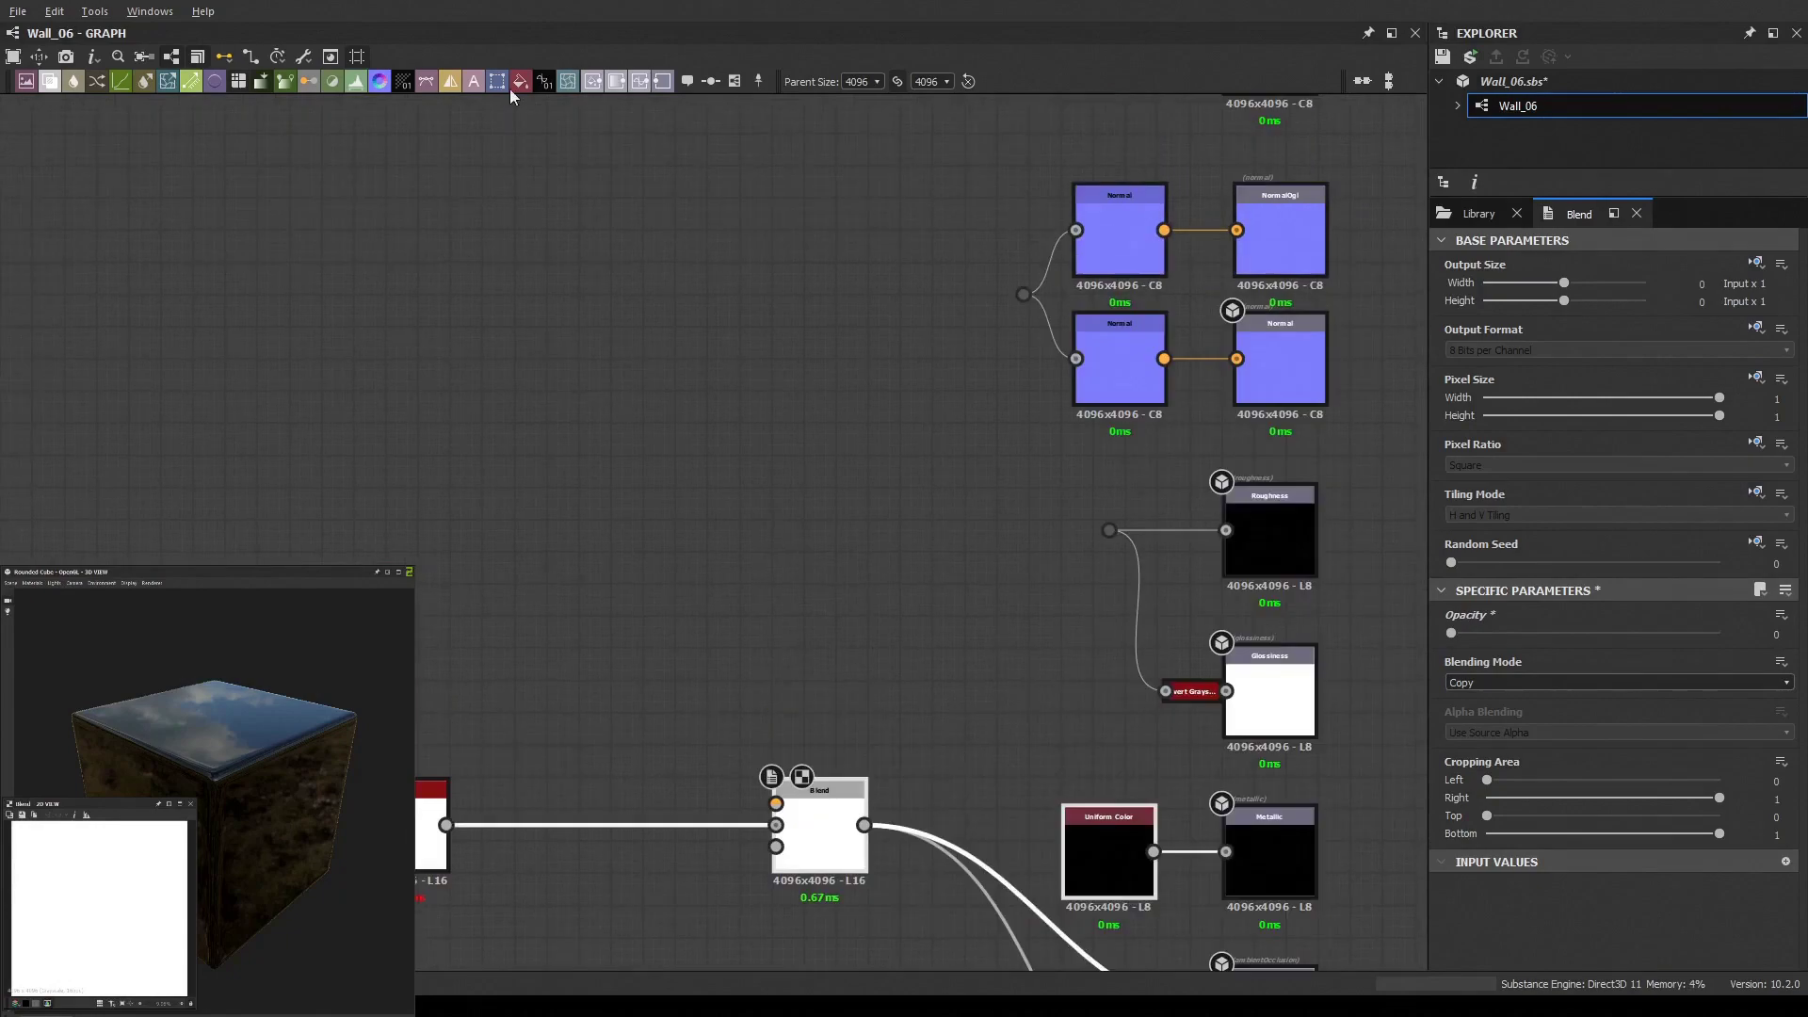
Wire a node into an output and preview the wall on a plane with height scale 6.12 and tessellation 16
drag(671, 245, 943, 229)
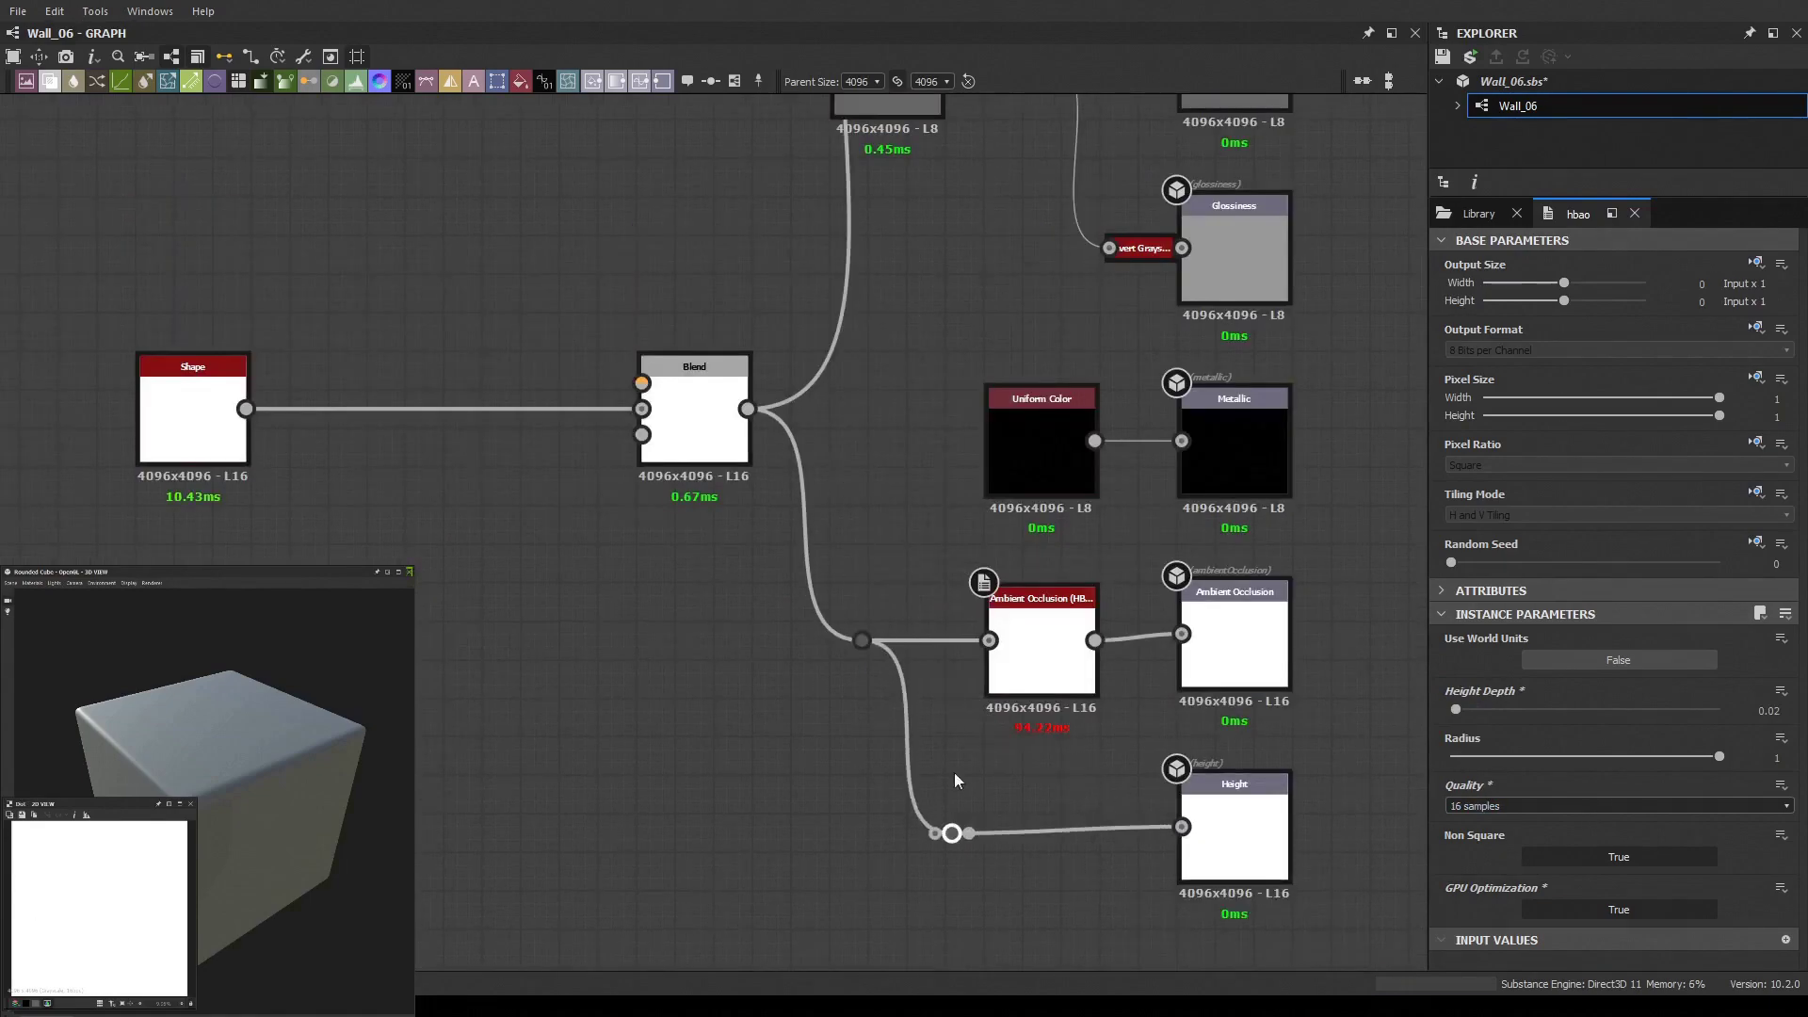
click(1229, 838)
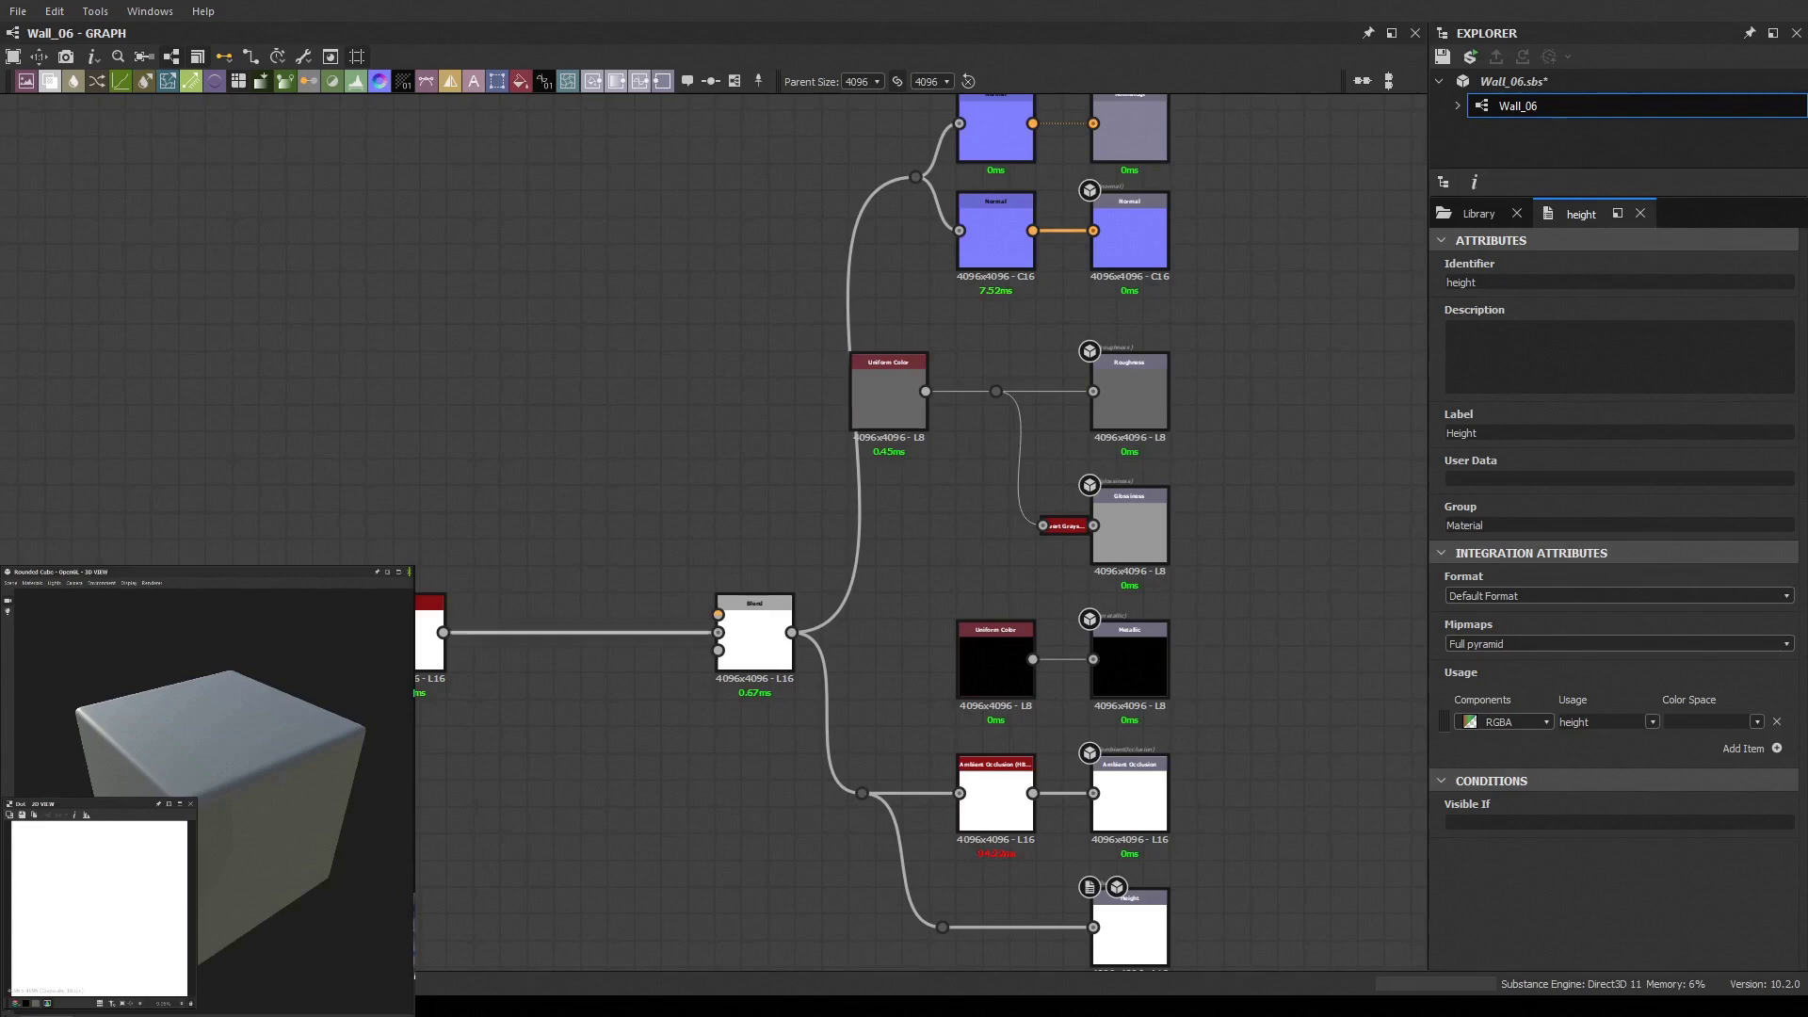
scroll(419, 692, up, 2)
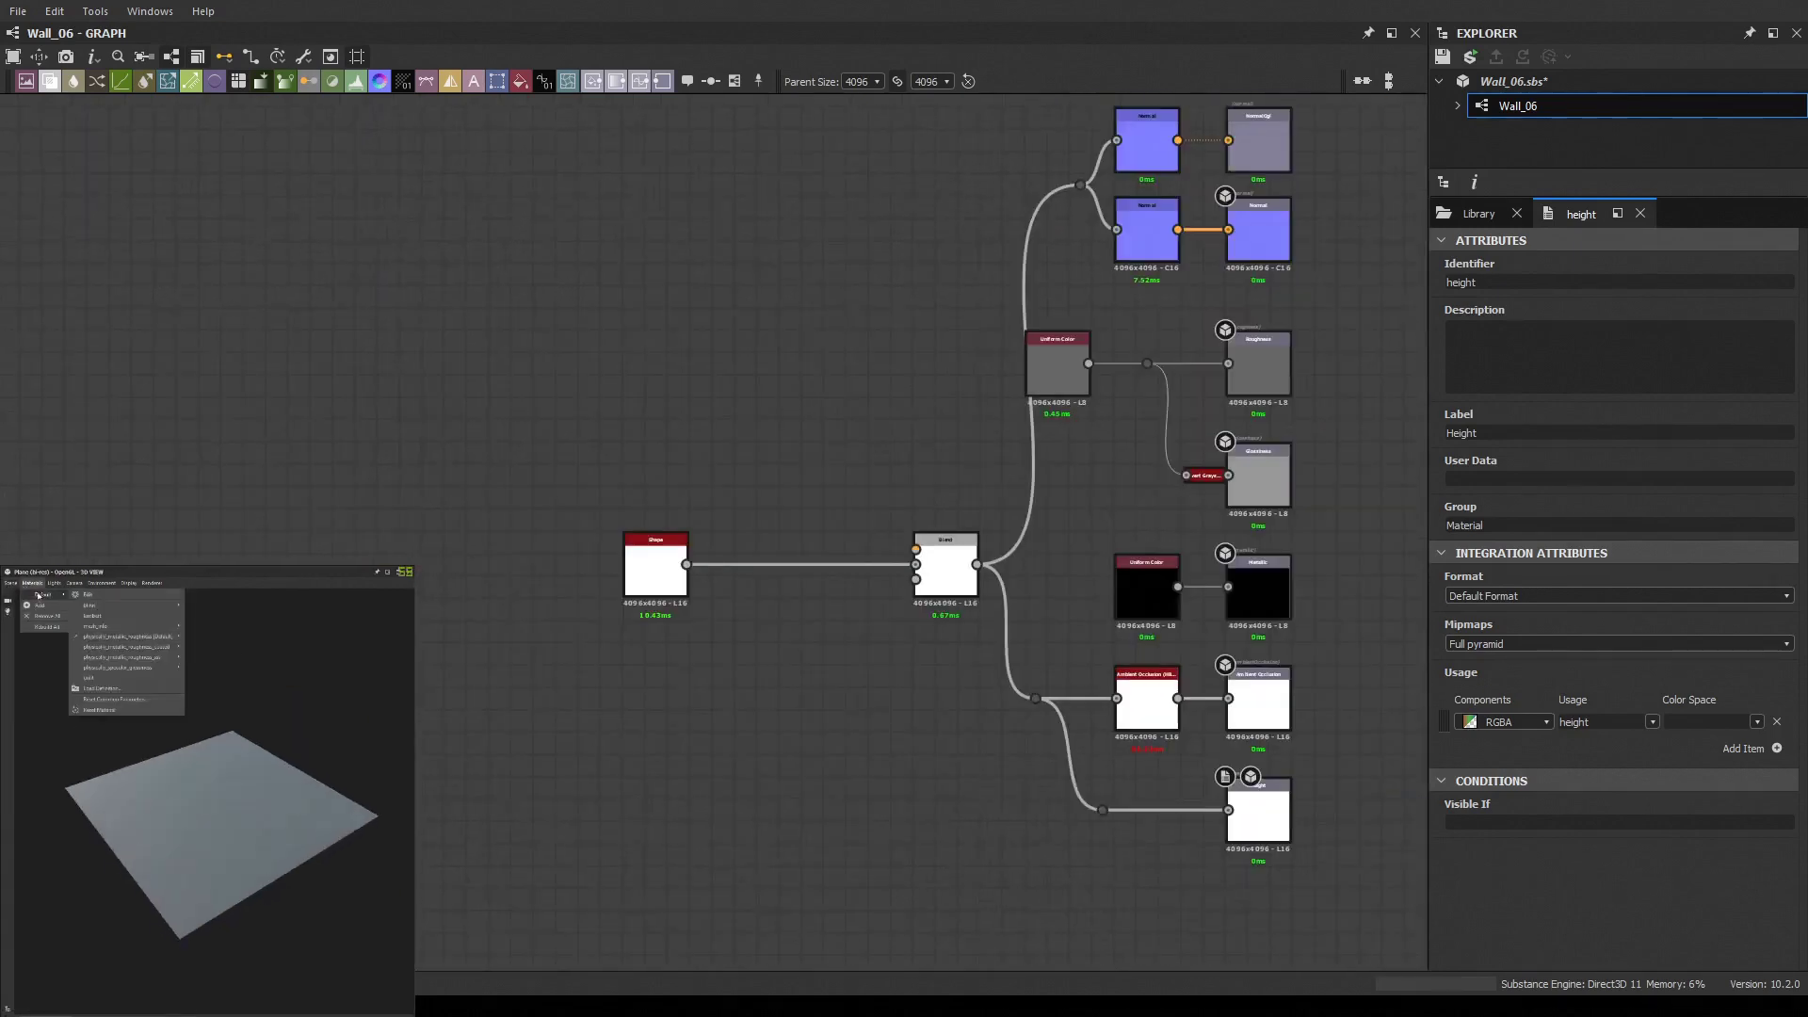
scroll(563, 621, up, 2)
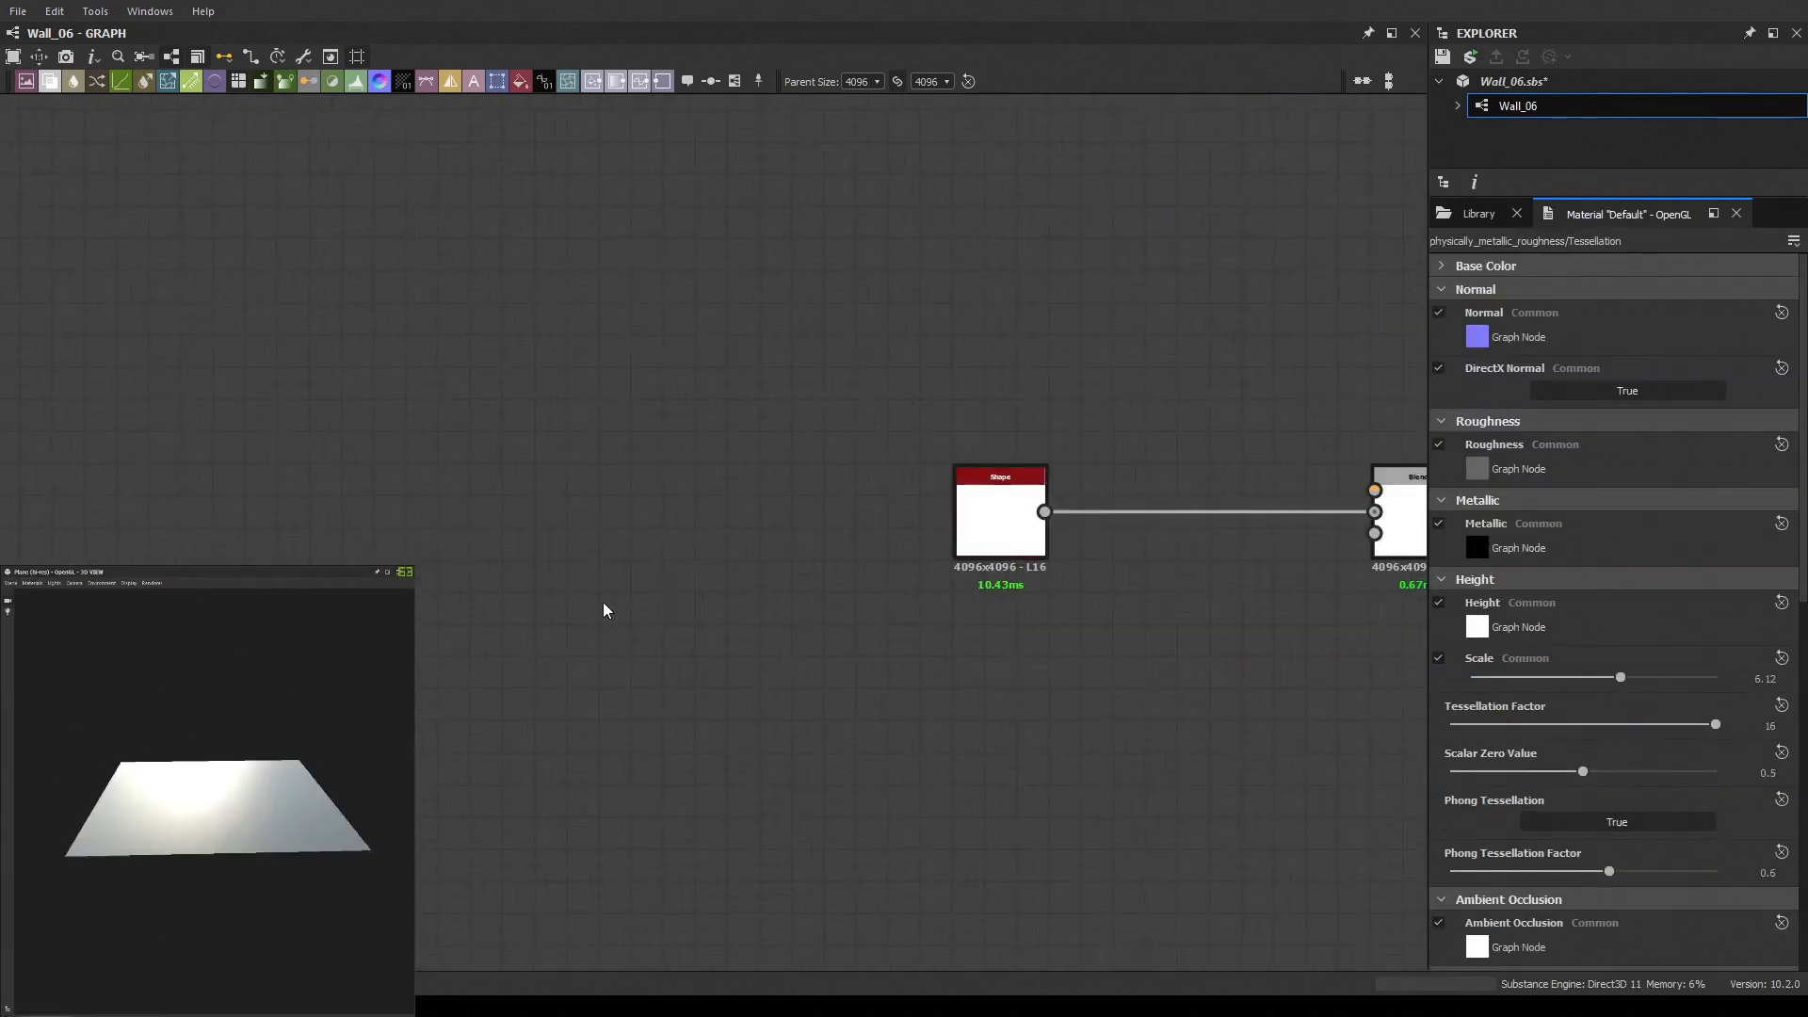
Add a Gradient Linear 2 below the Shape node, followed by a Transformation 2D
key(ctrl+v)
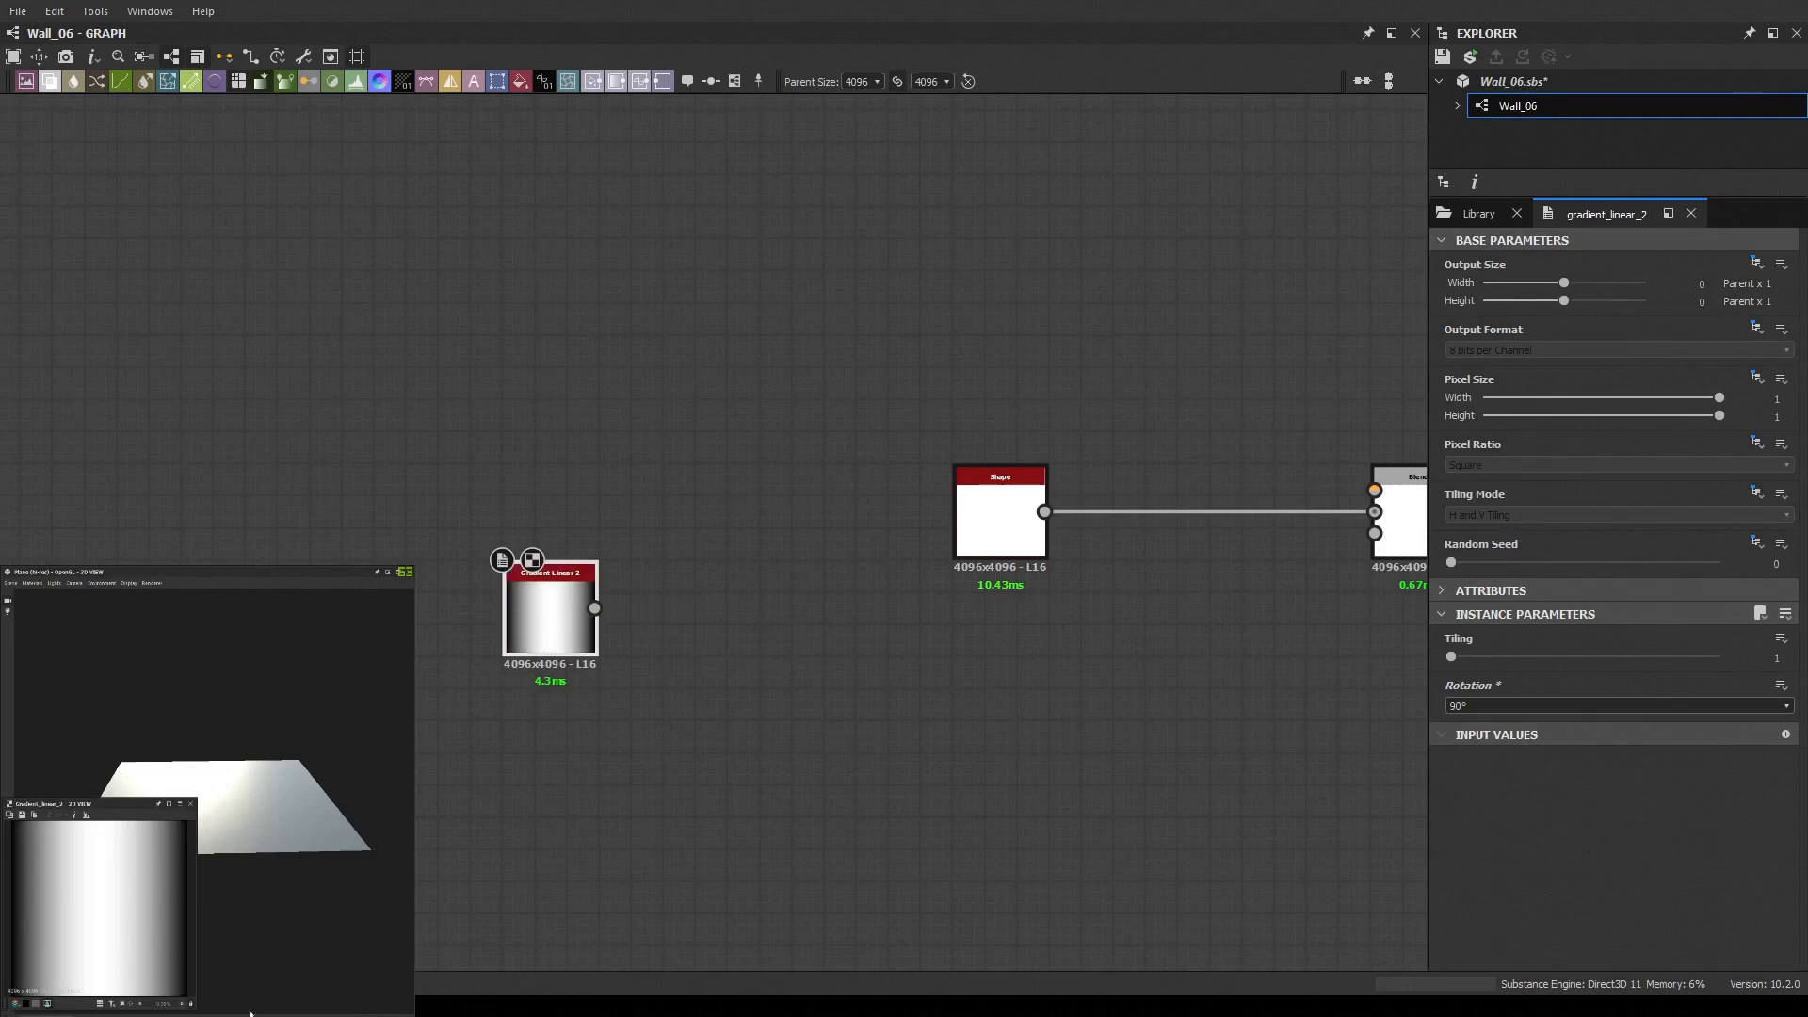
drag(541, 639, 992, 718)
key(ctrl+shift+t)
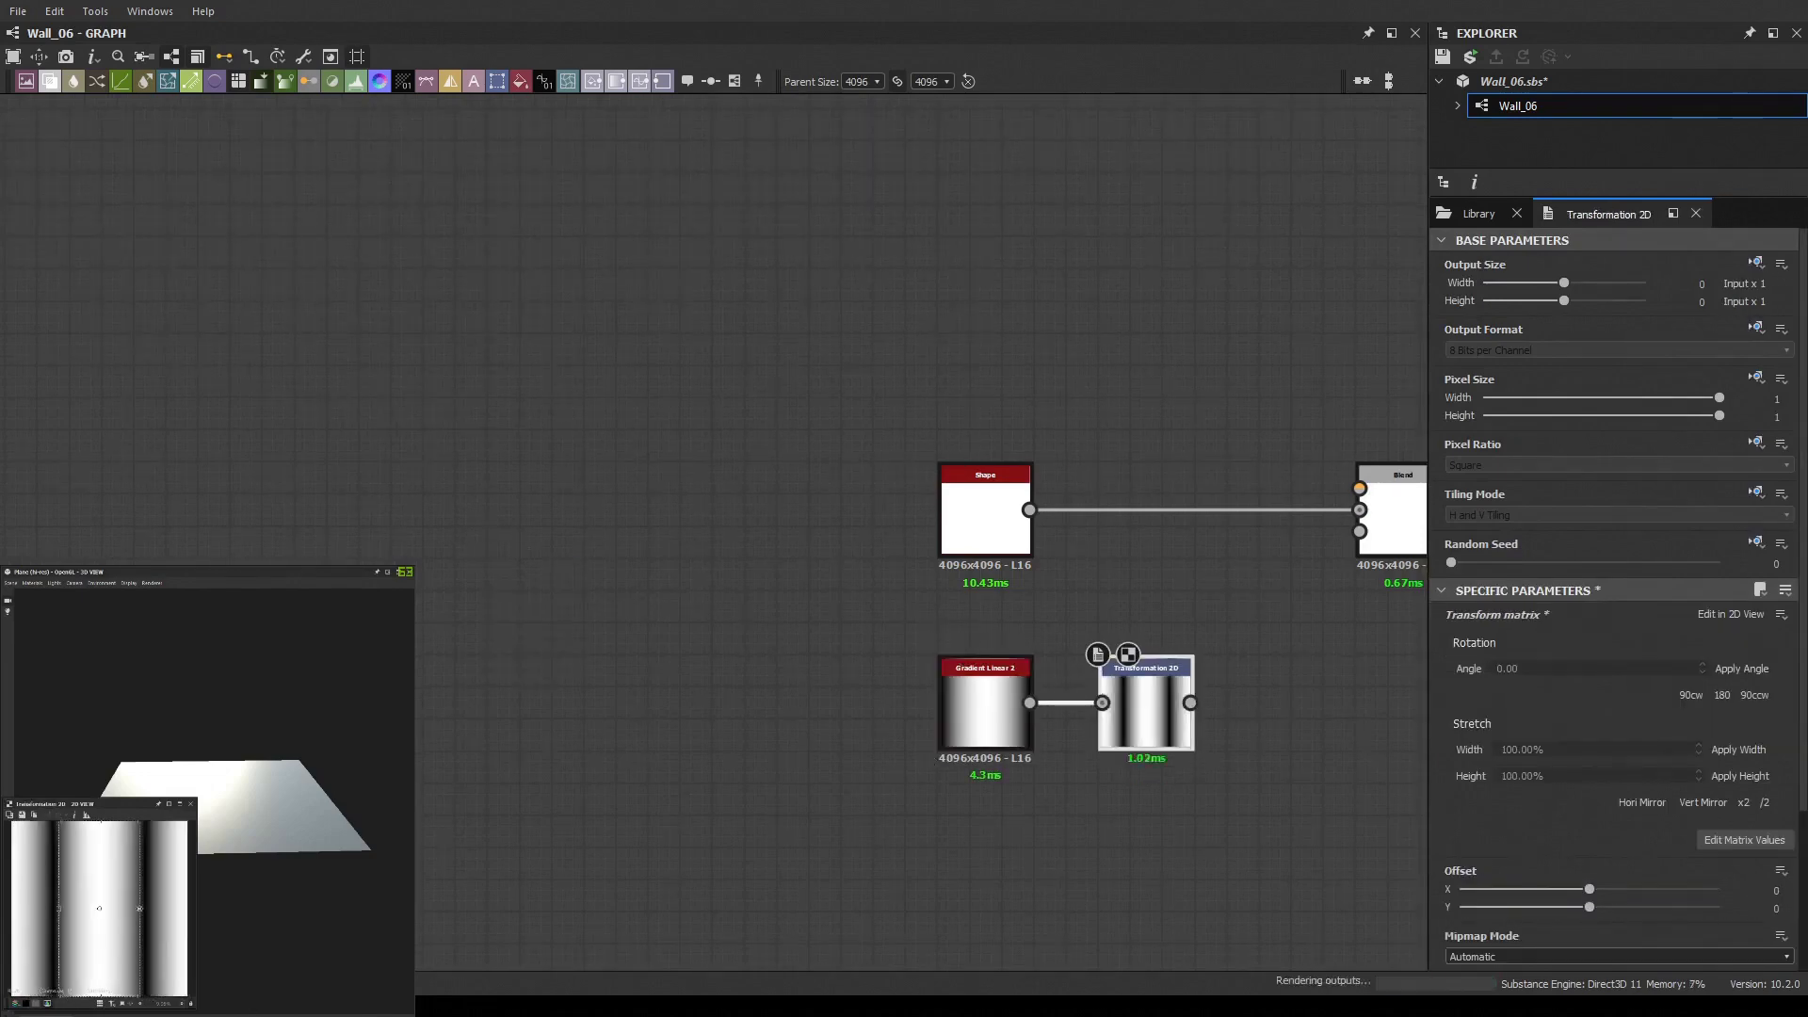
middle_drag(976, 576, 599, 463)
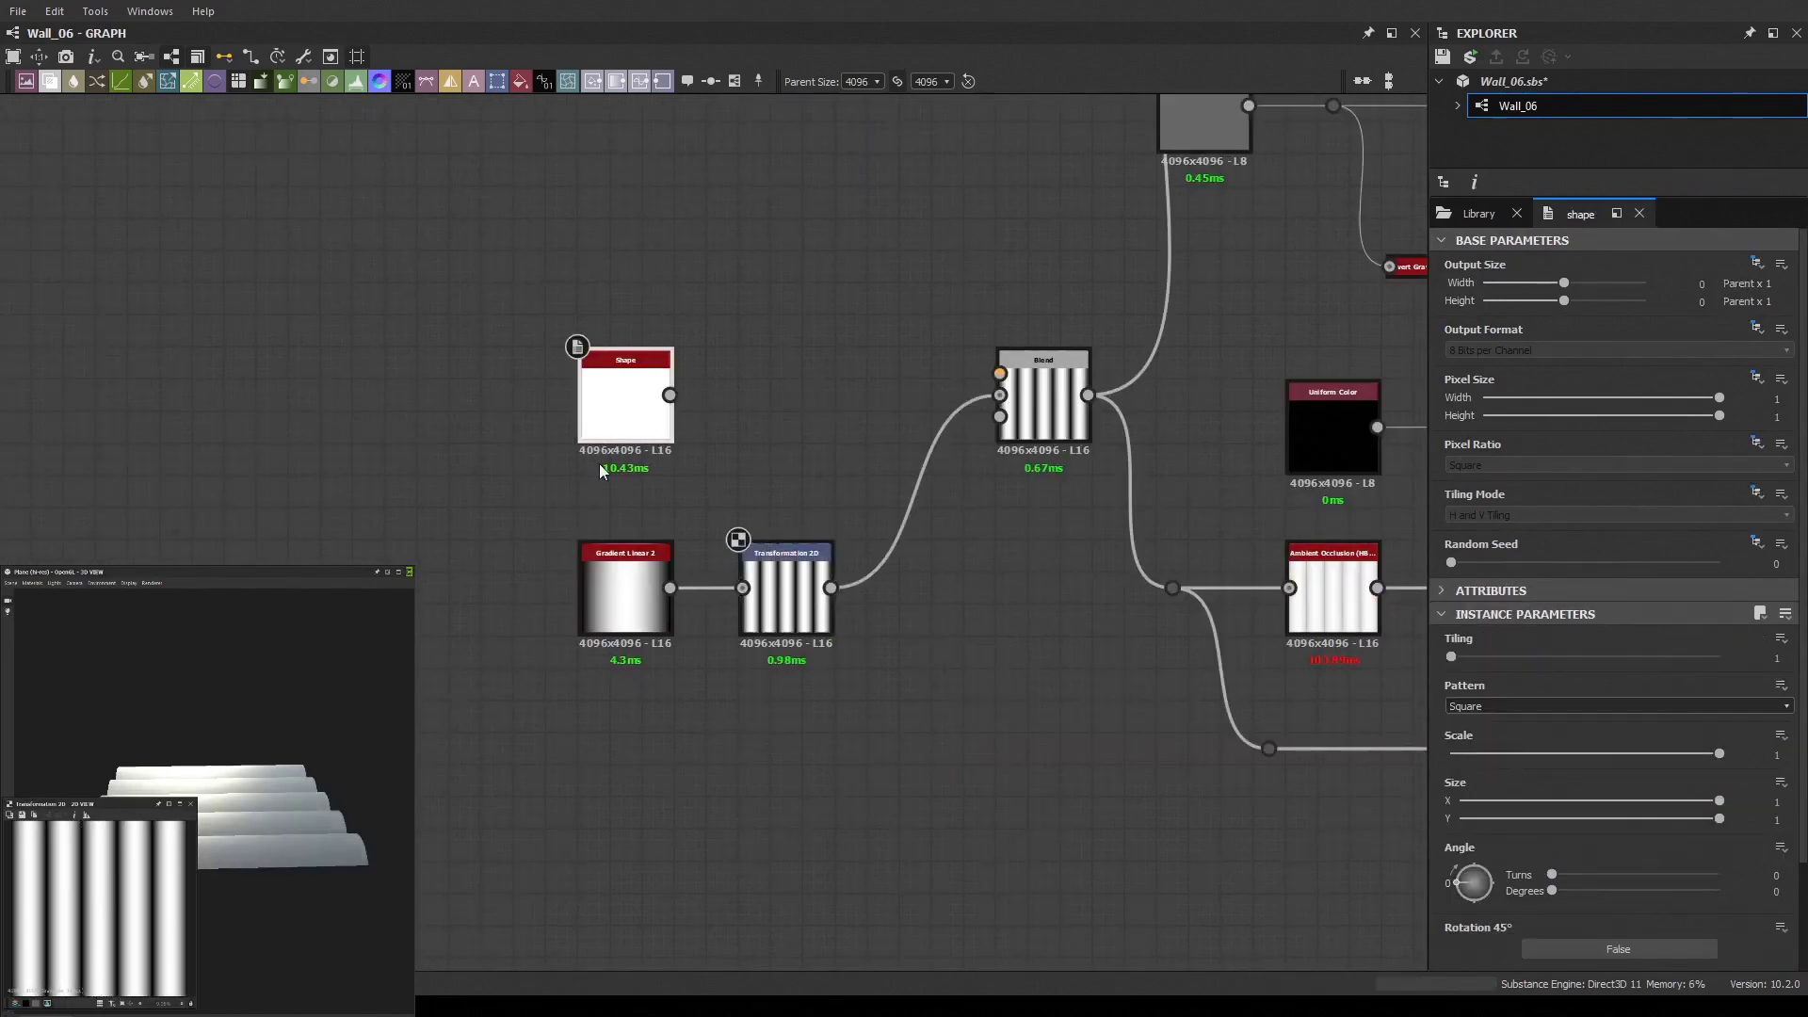
drag(706, 584, 344, 396)
scroll(761, 601, up, 2)
scroll(1613, 471, down, 2)
scroll(1613, 471, up, 1)
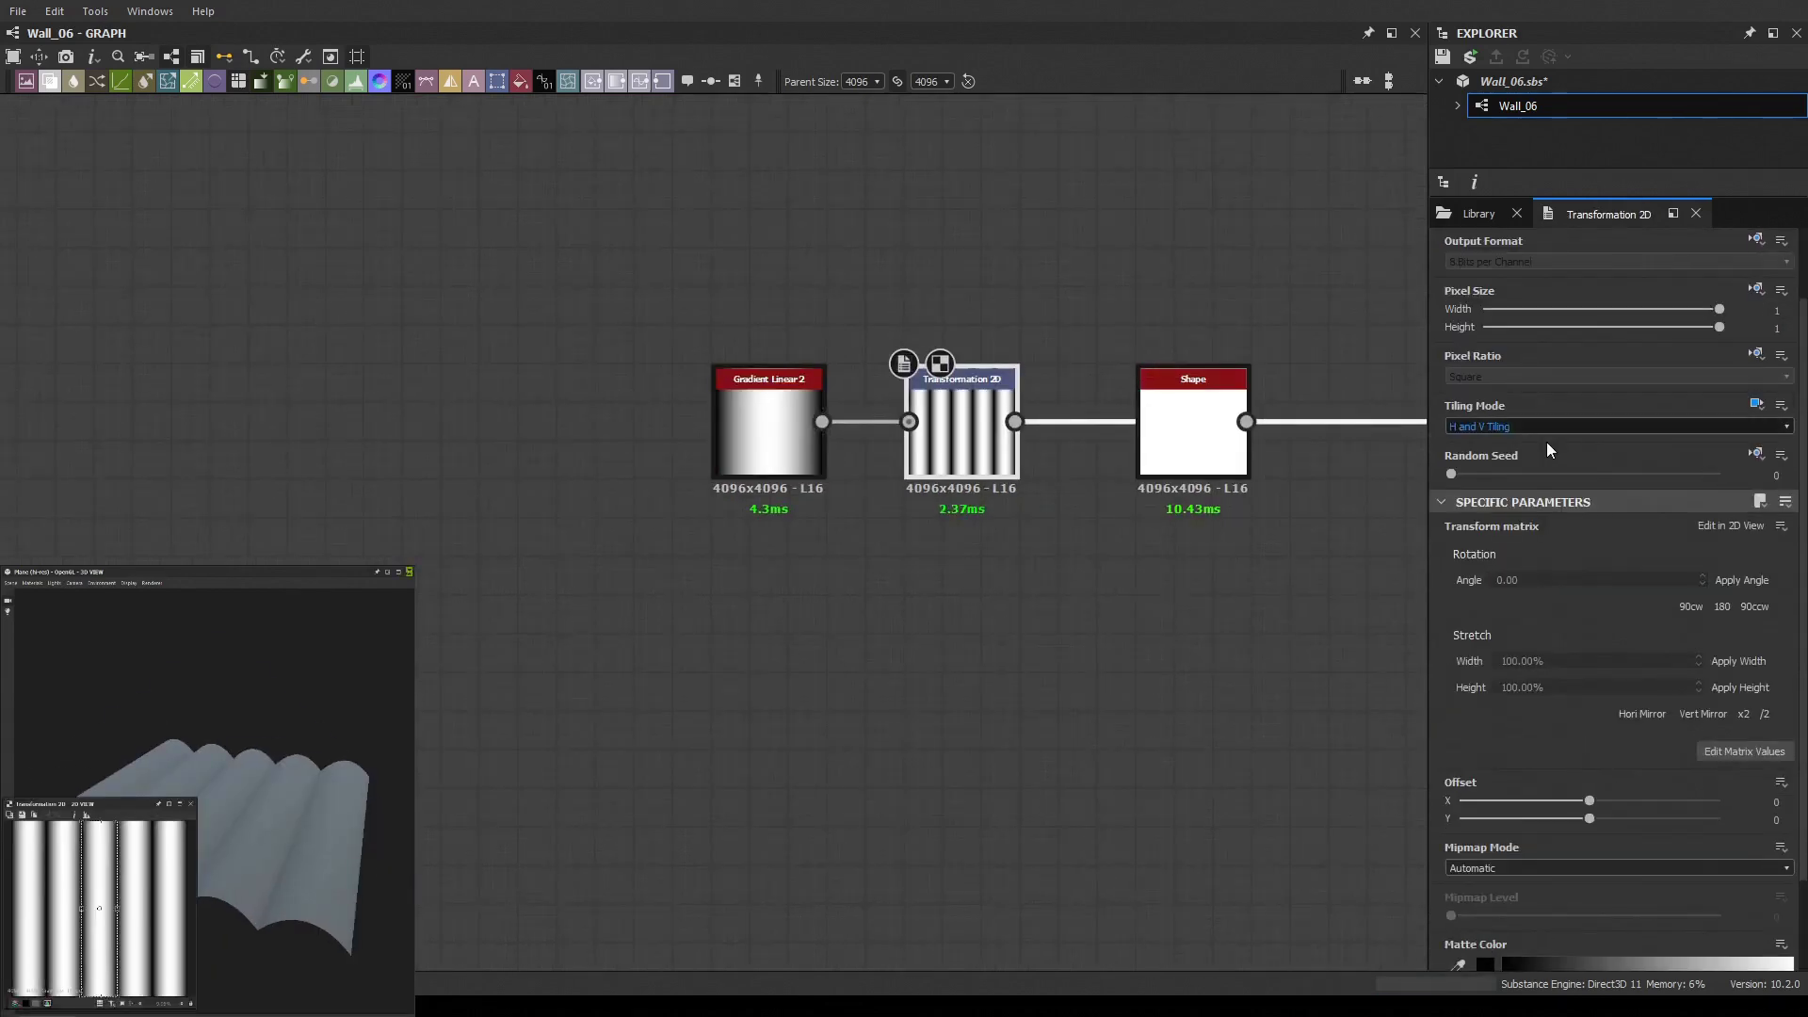
scroll(1547, 433, up, 3)
drag(188, 753, 196, 803)
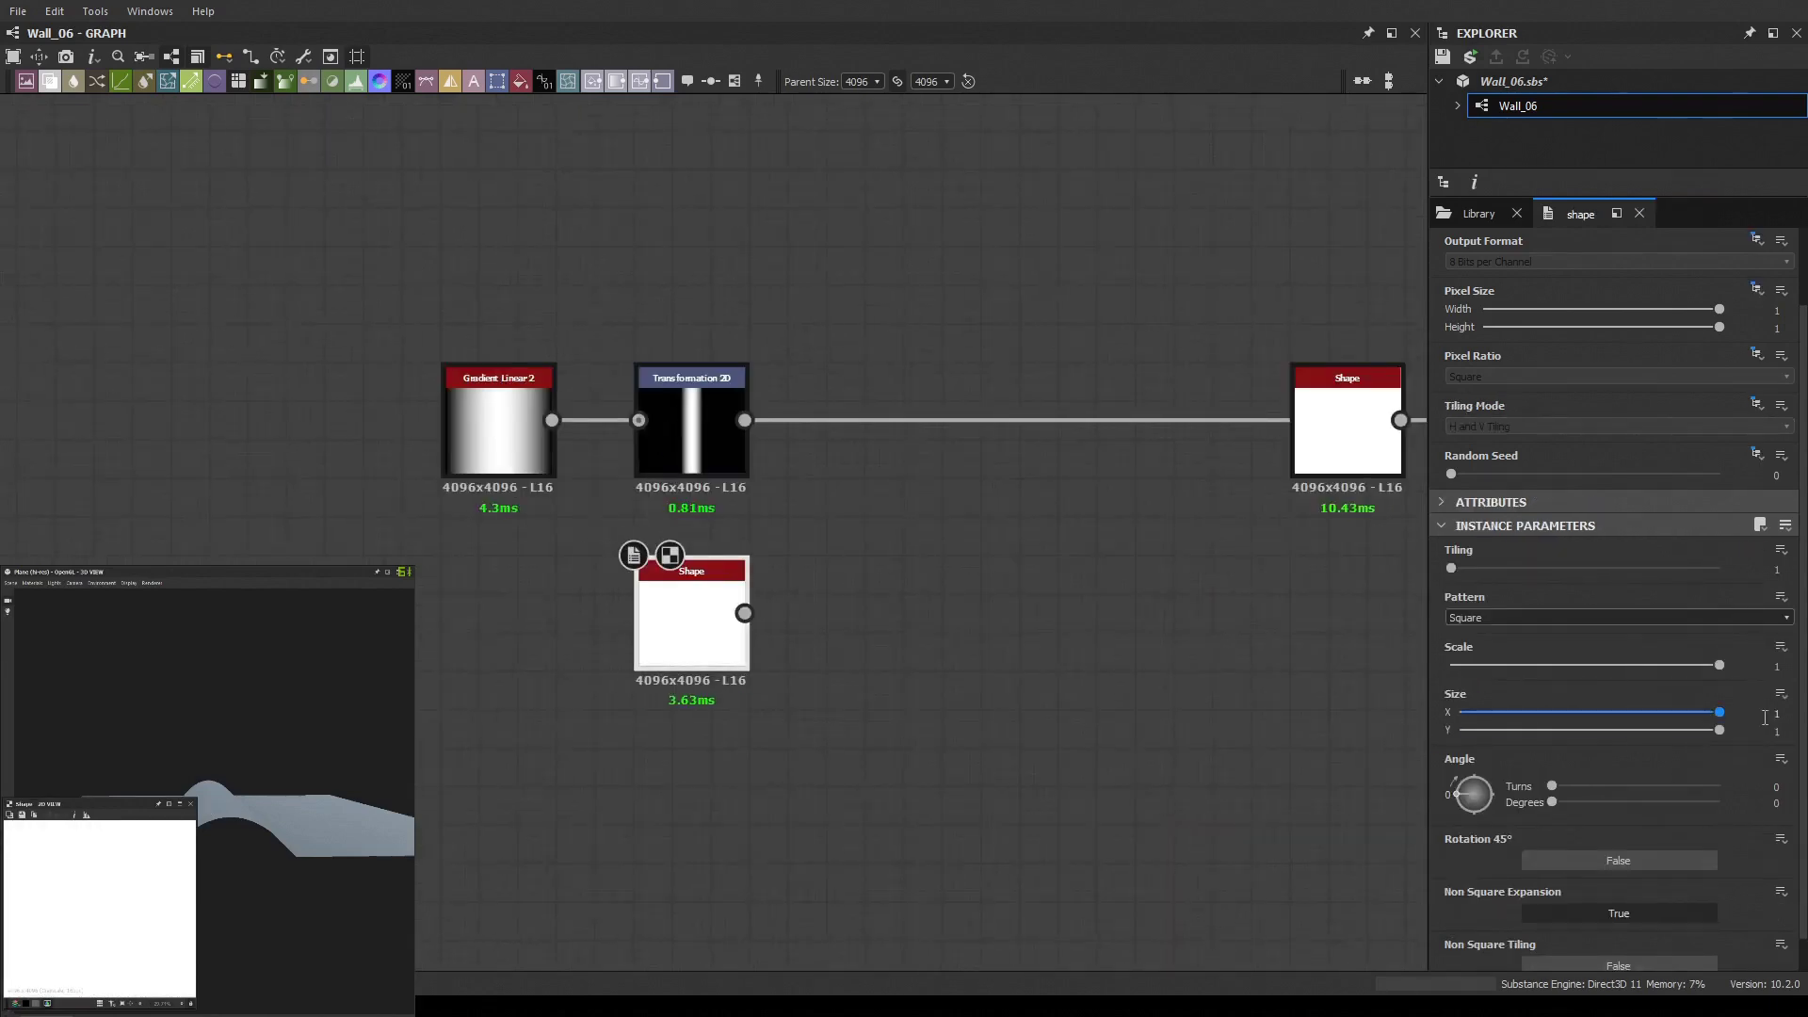
Confirm the smaller square Shape size and add a Levels node after the Transformation 2D
key(Return)
click(691, 428)
scroll(744, 497, up, 1)
key(ctrl+l)
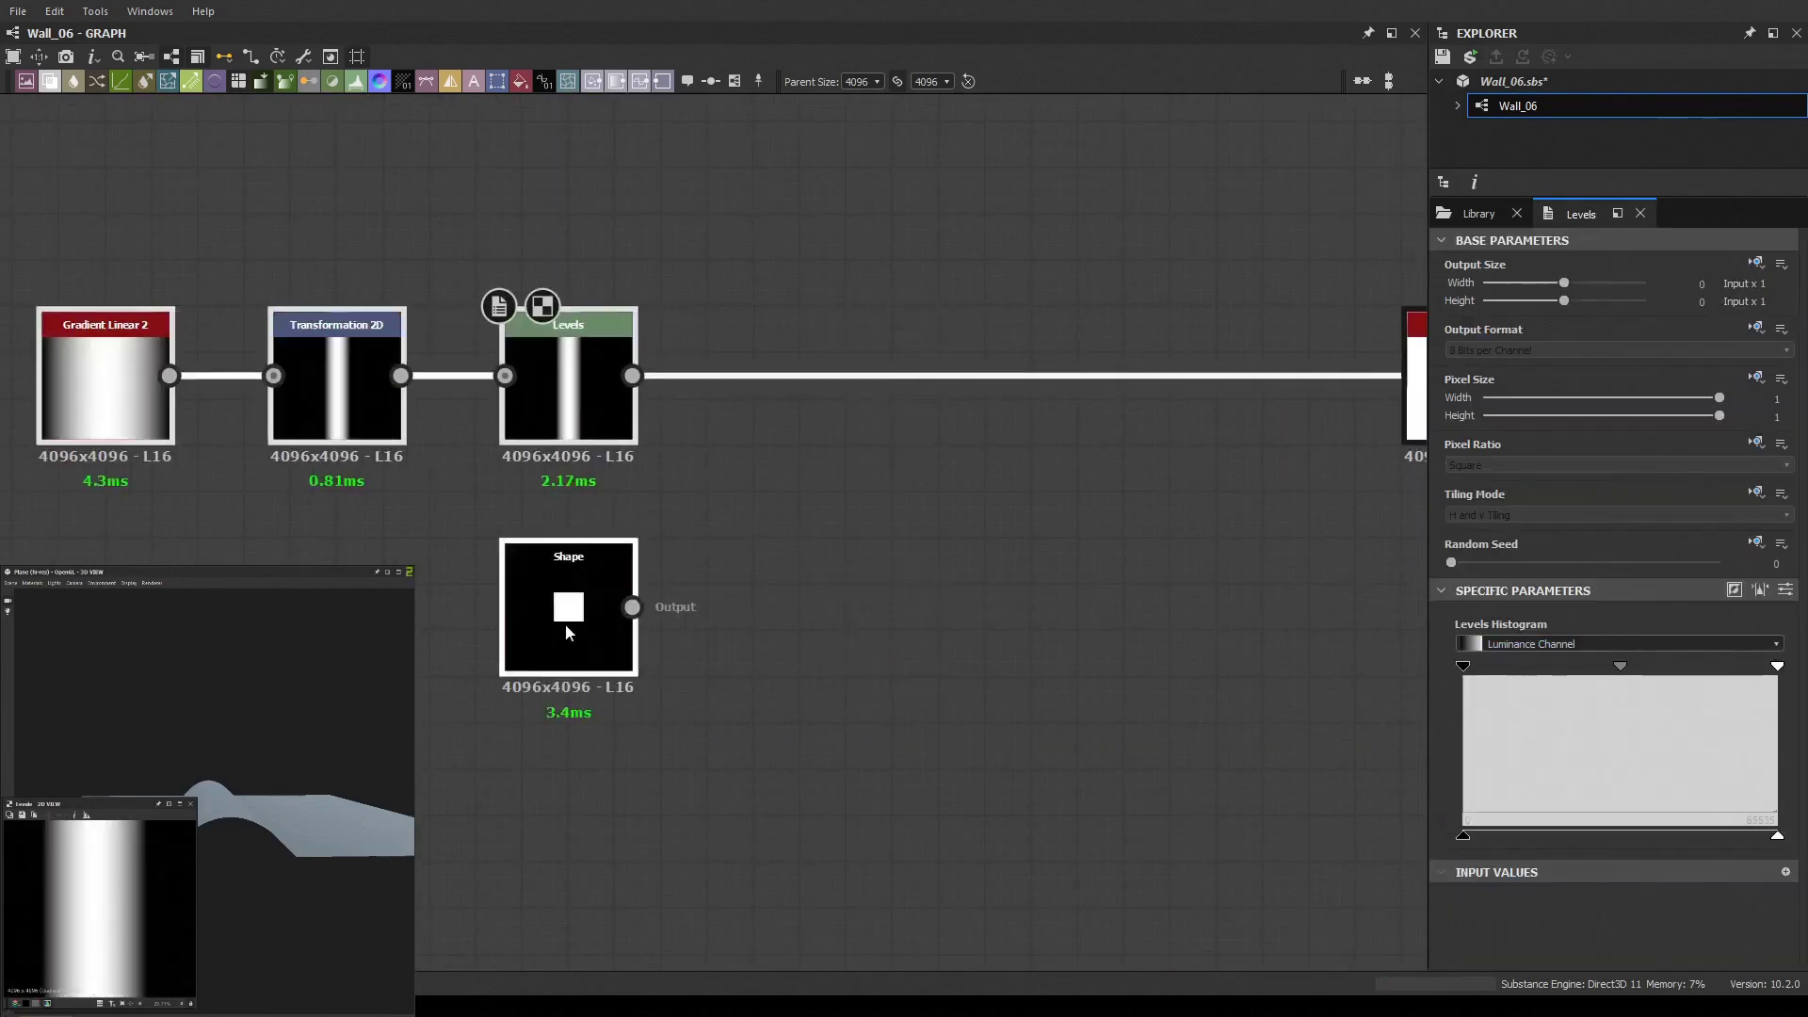
Try Histogram Range and Histogram Scan nodes, then undo both
key(ctrl+shift+h)
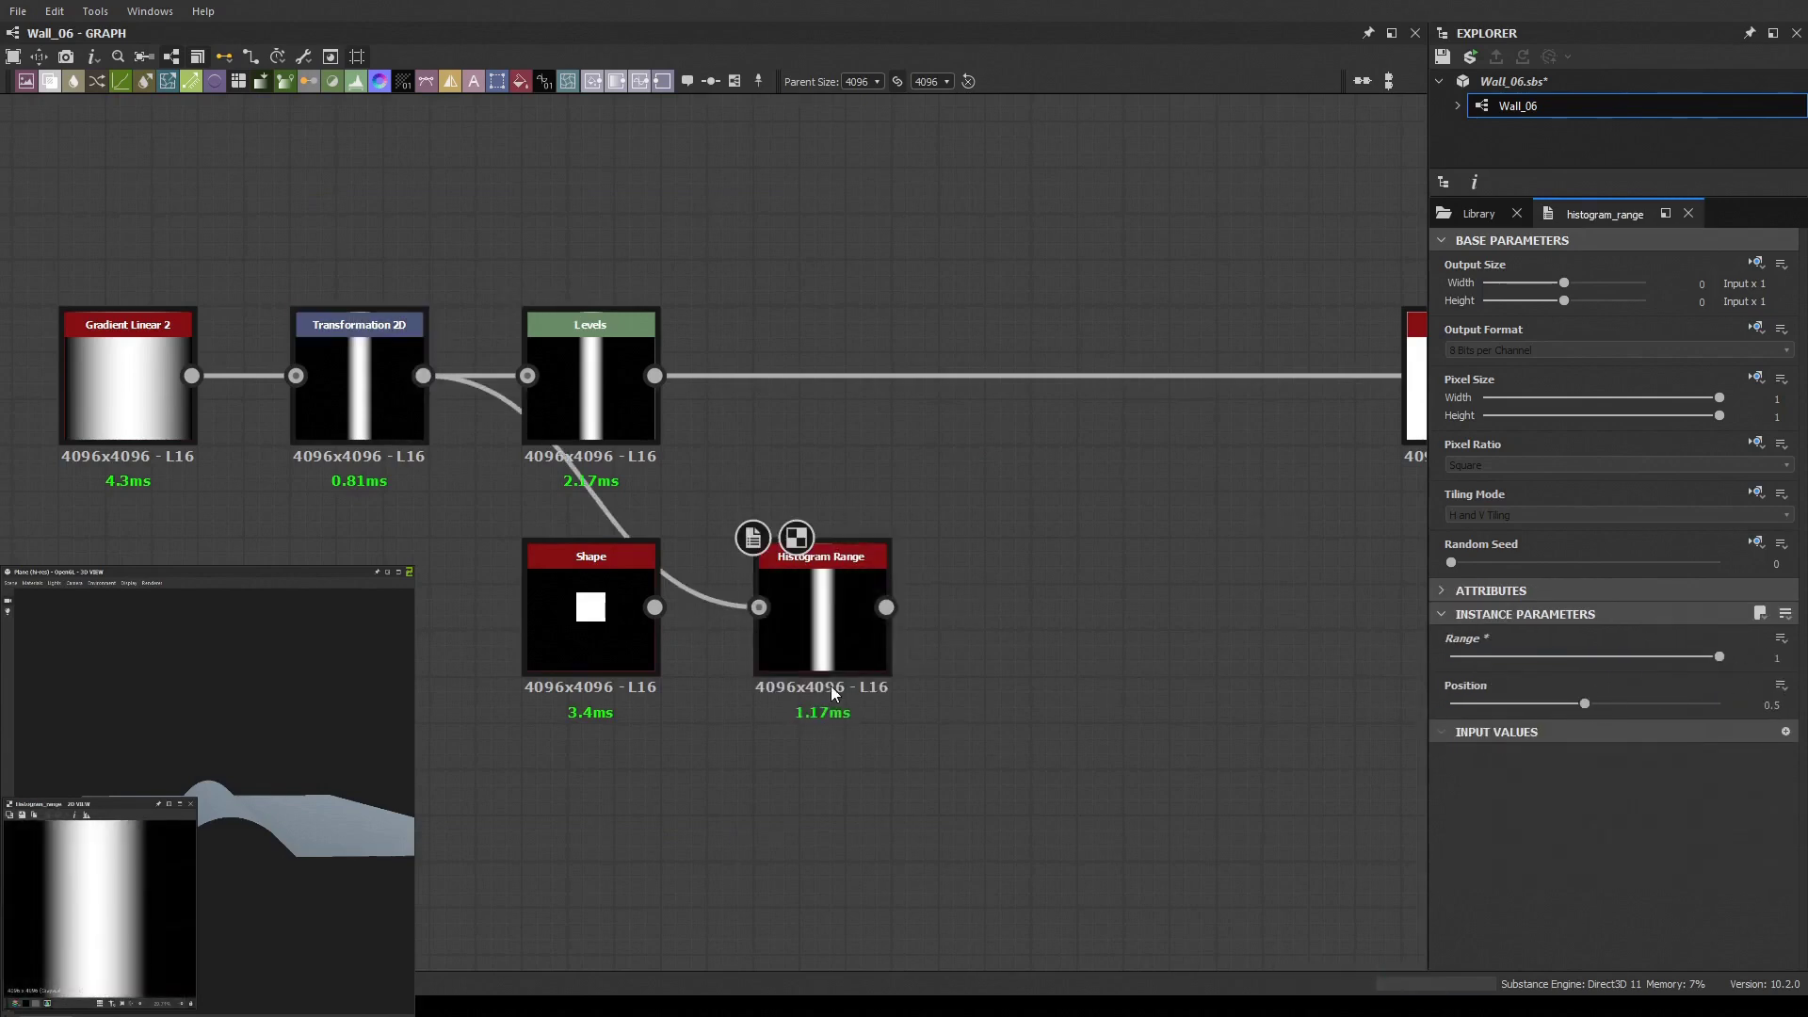
key(ctrl+shift+h)
key(ctrl+z)
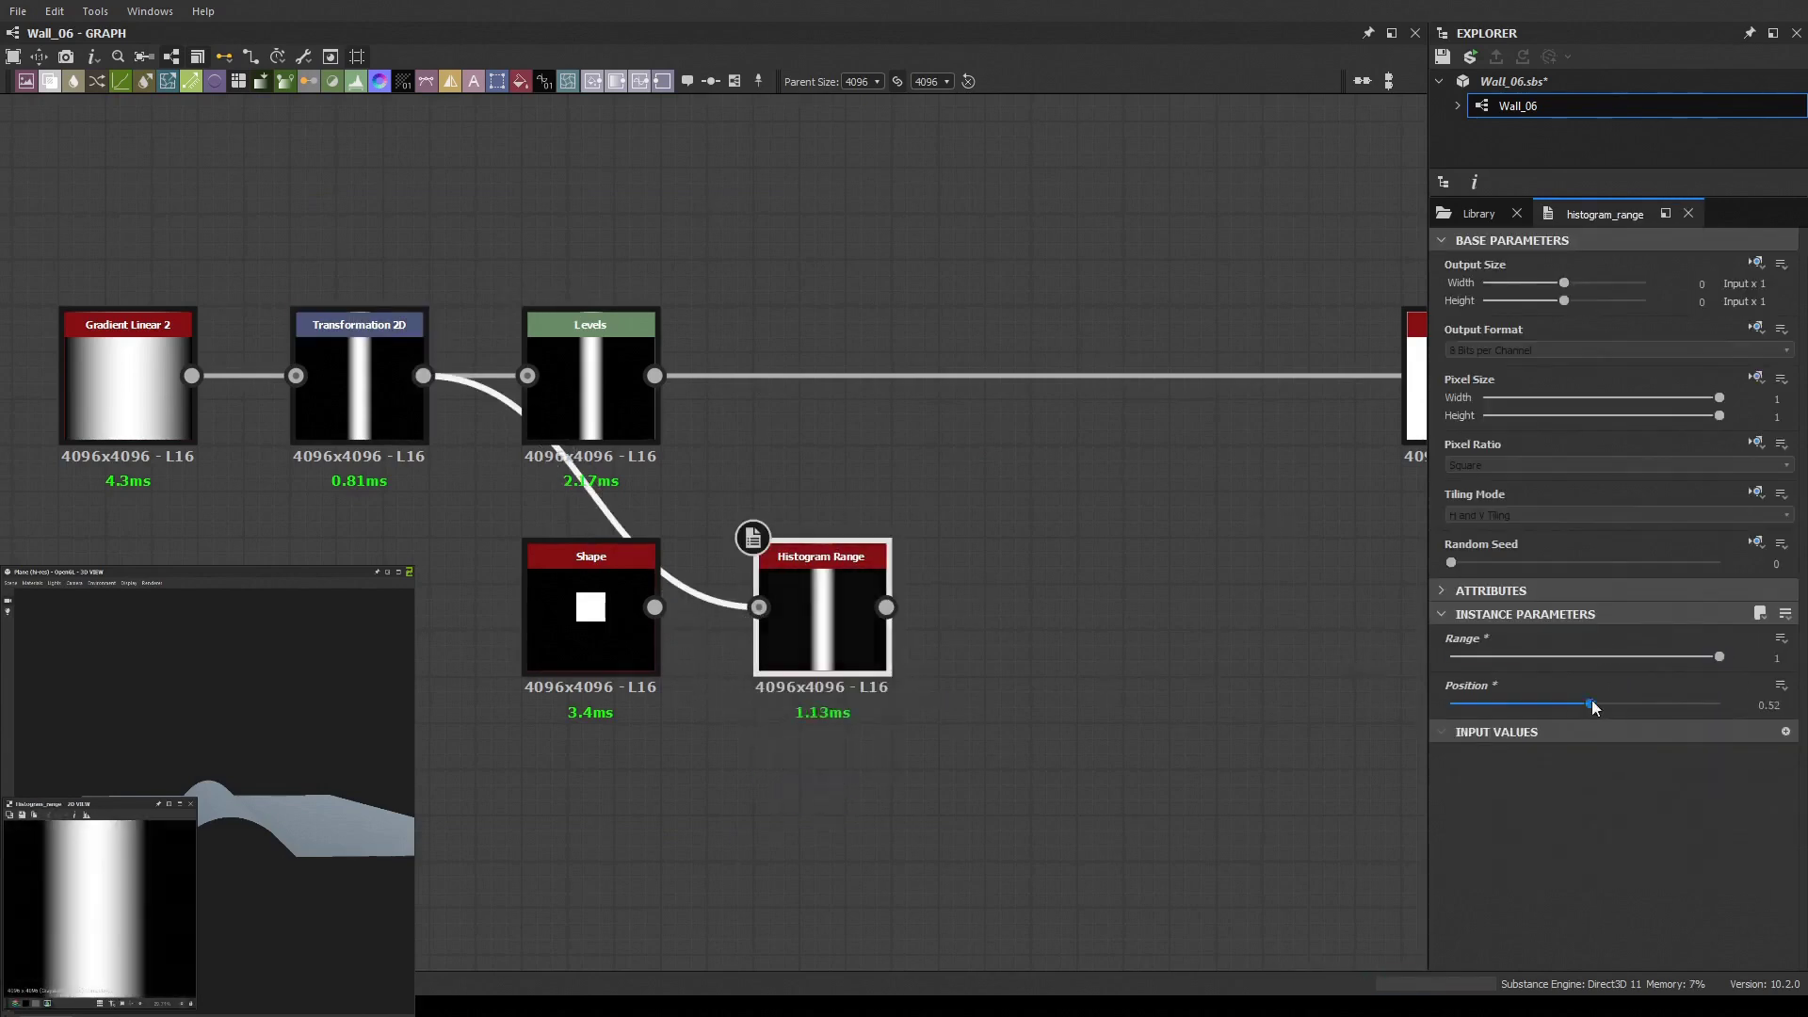
key(ctrl+z)
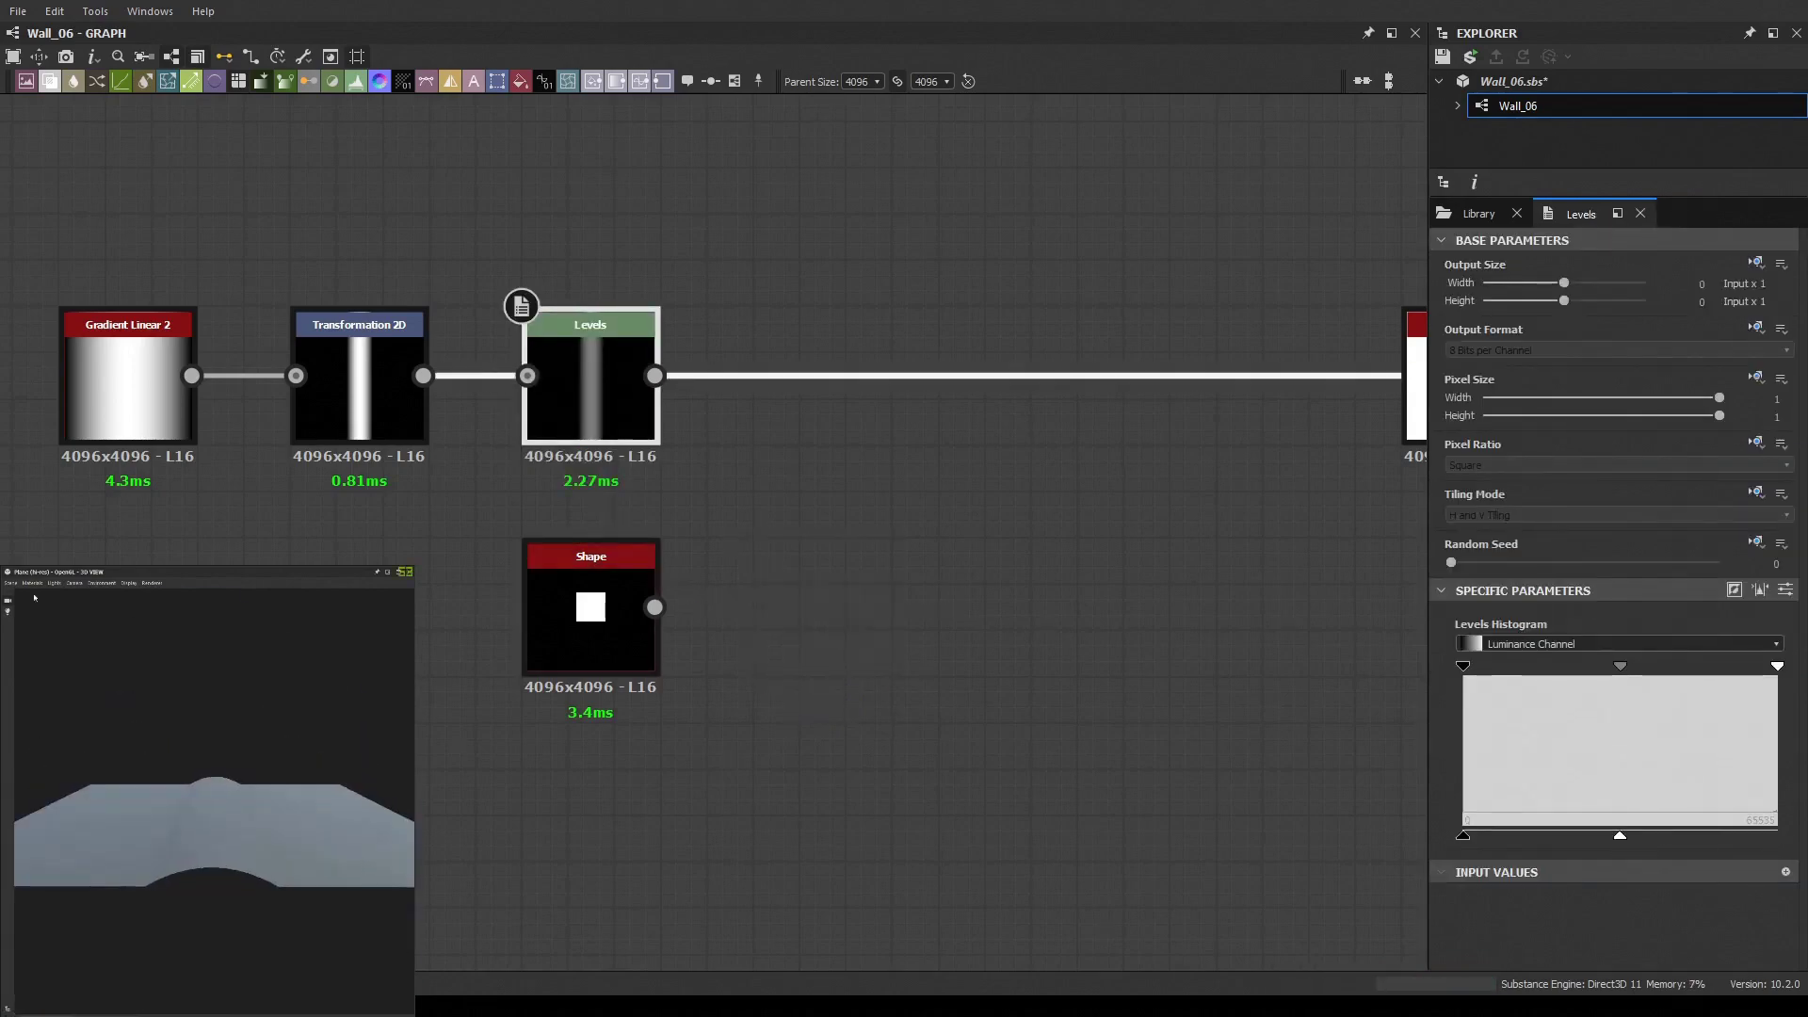
Bend the Curve to round the pillar profile, then check the Transformation 2D and lower Levels nodes
drag(235, 801, 347, 890)
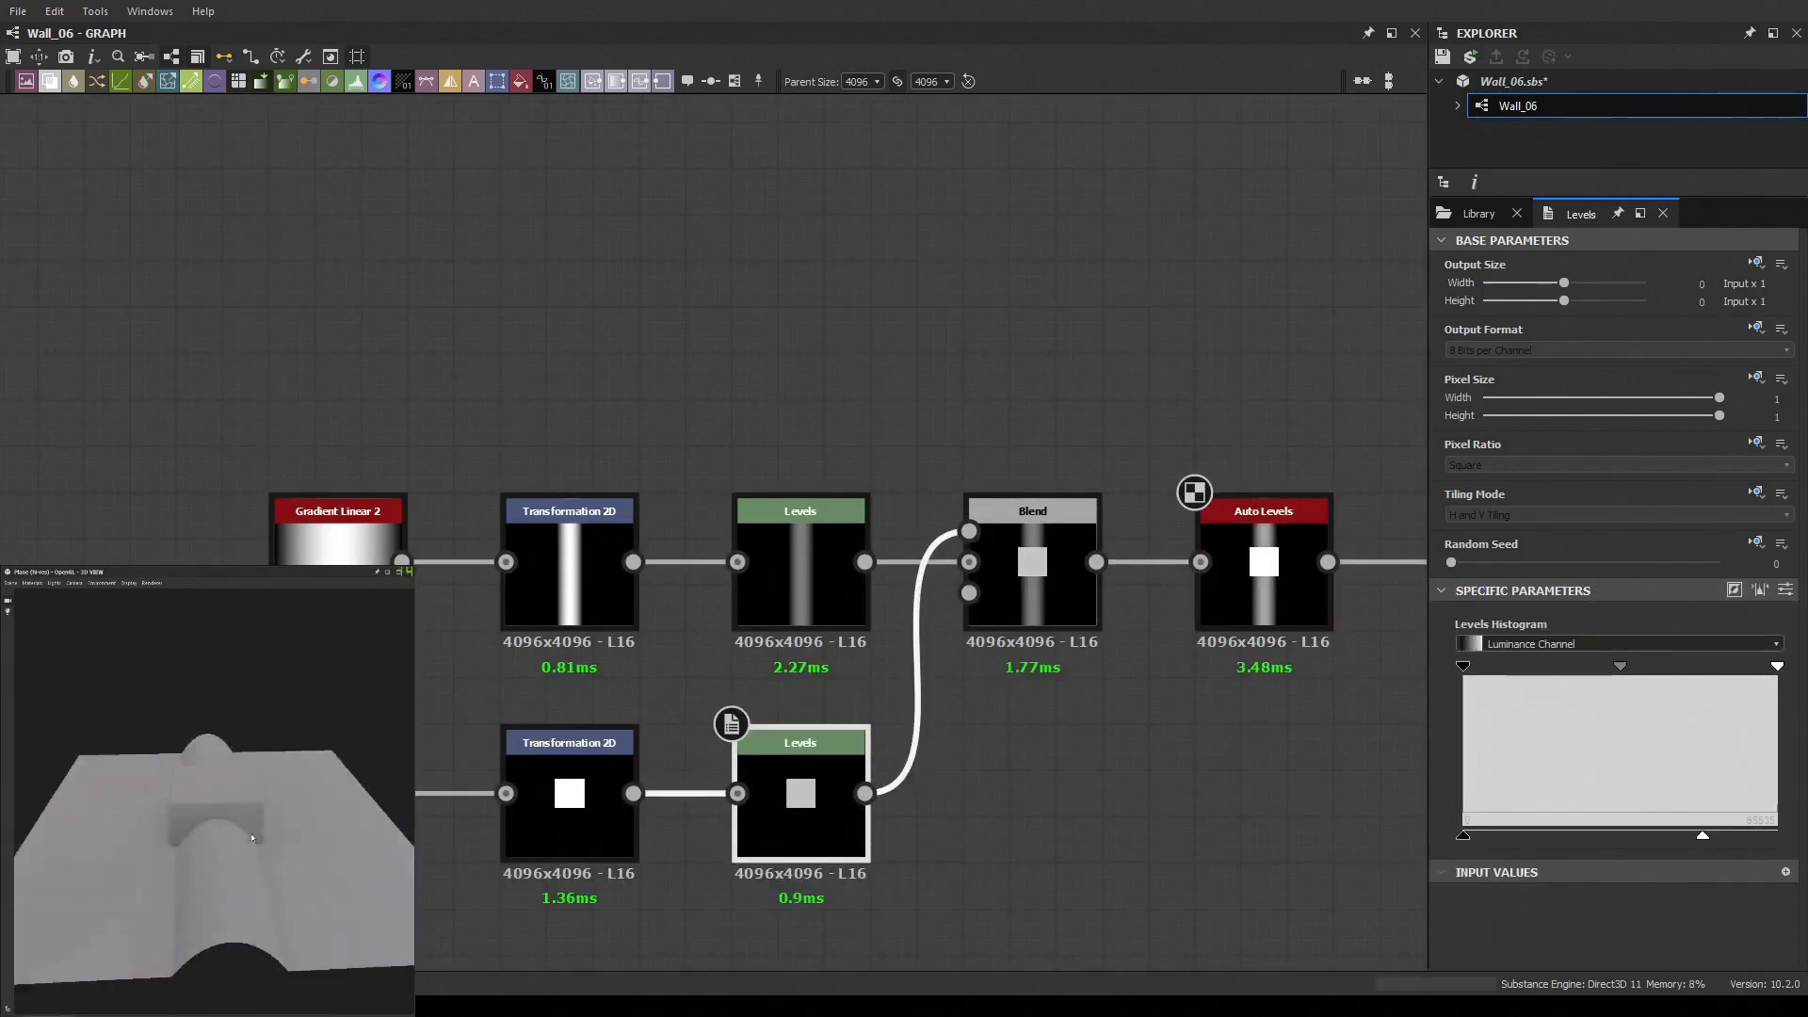
drag(1667, 755, 1604, 727)
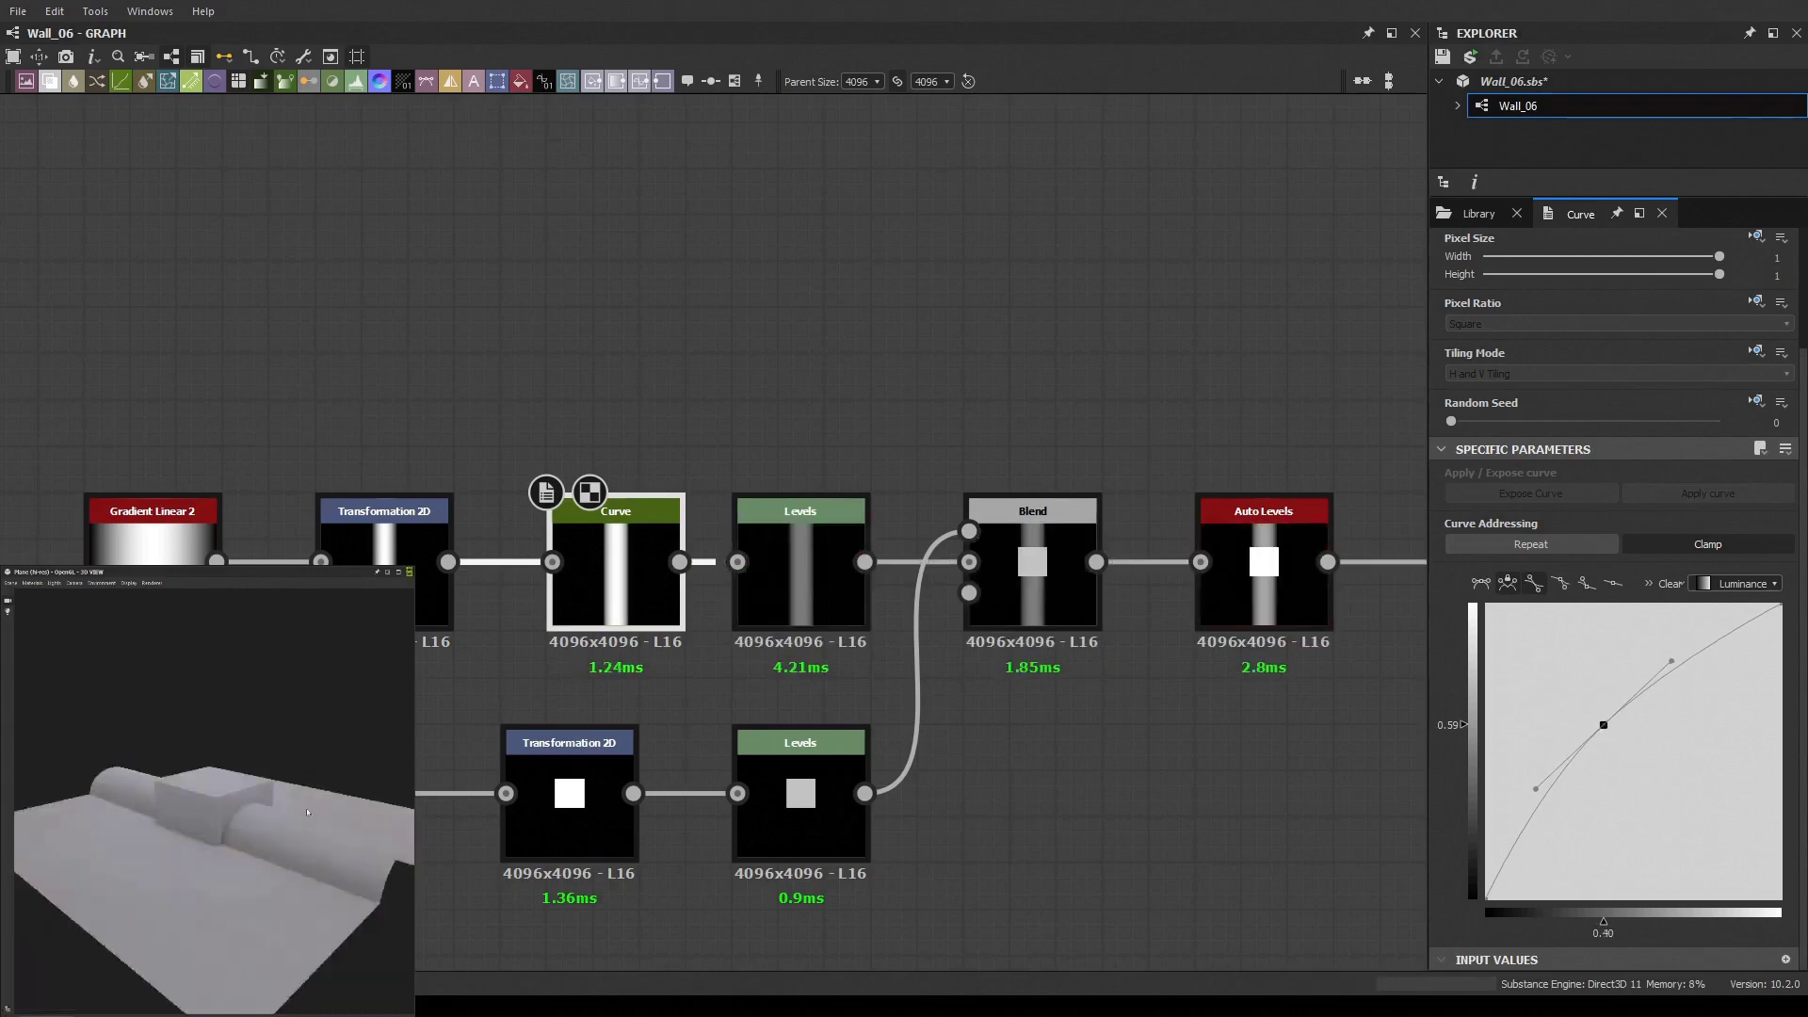
click(384, 580)
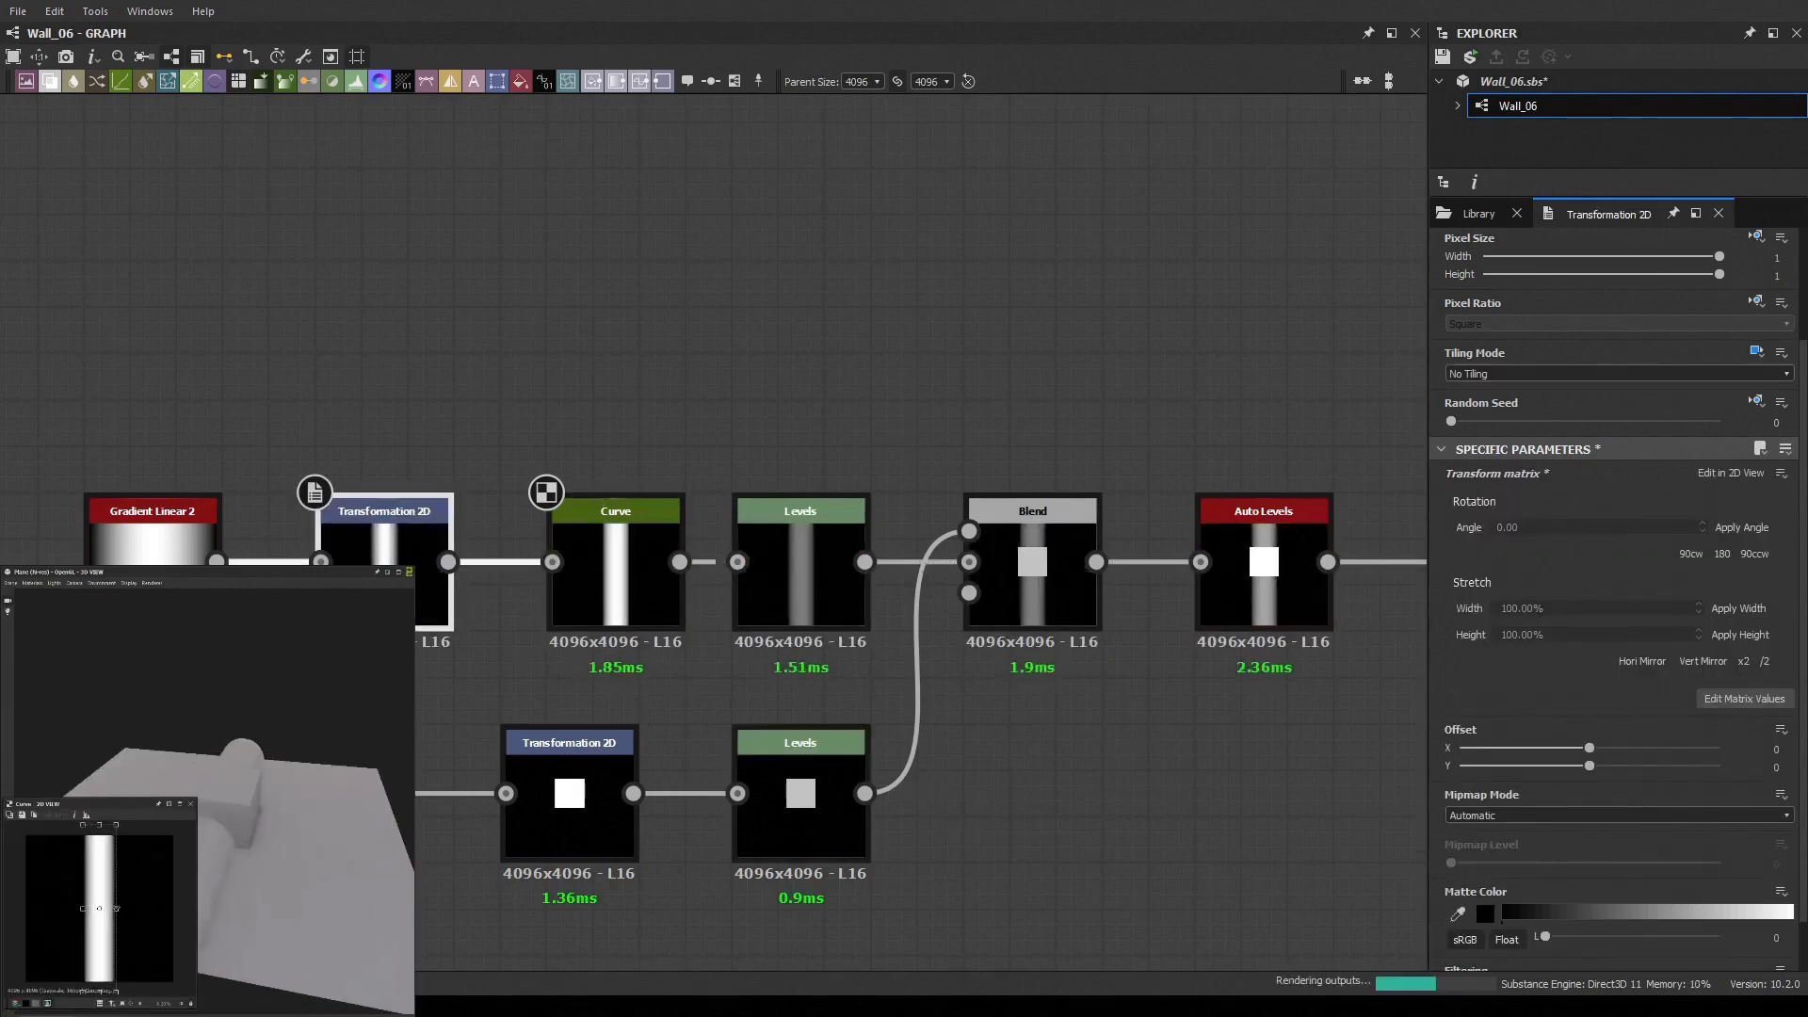
click(801, 820)
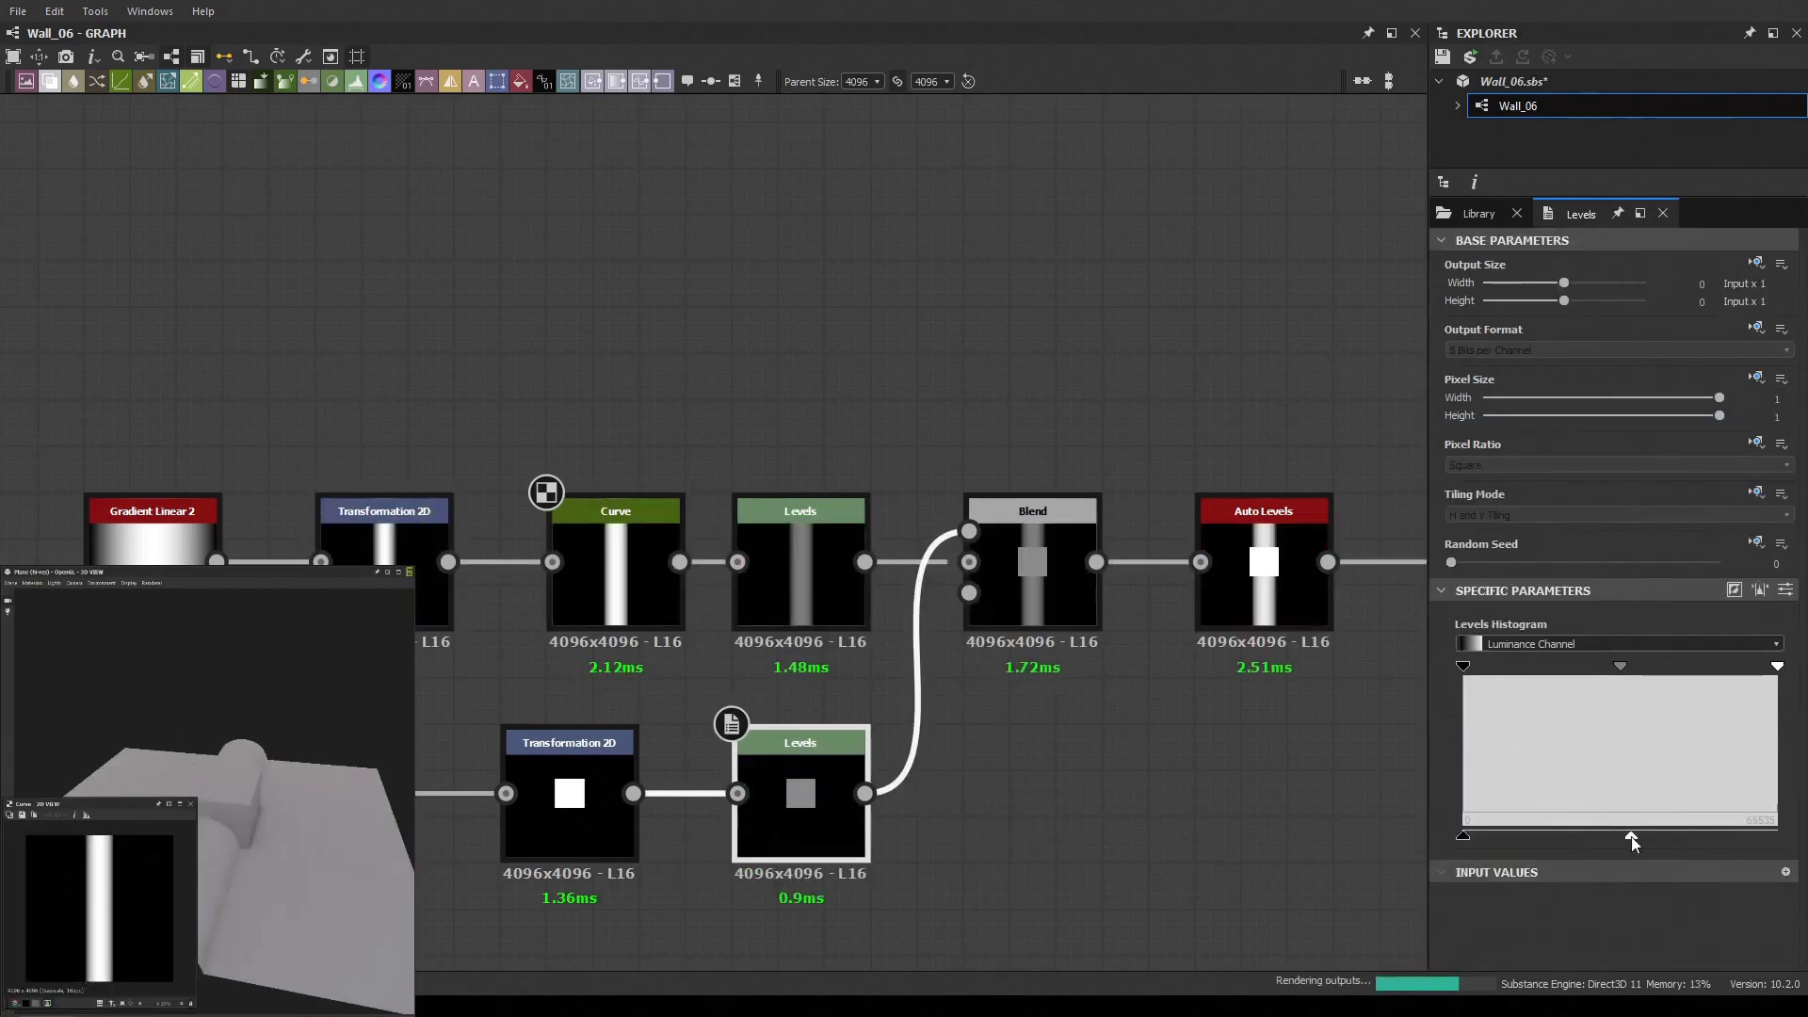
drag(313, 827, 310, 861)
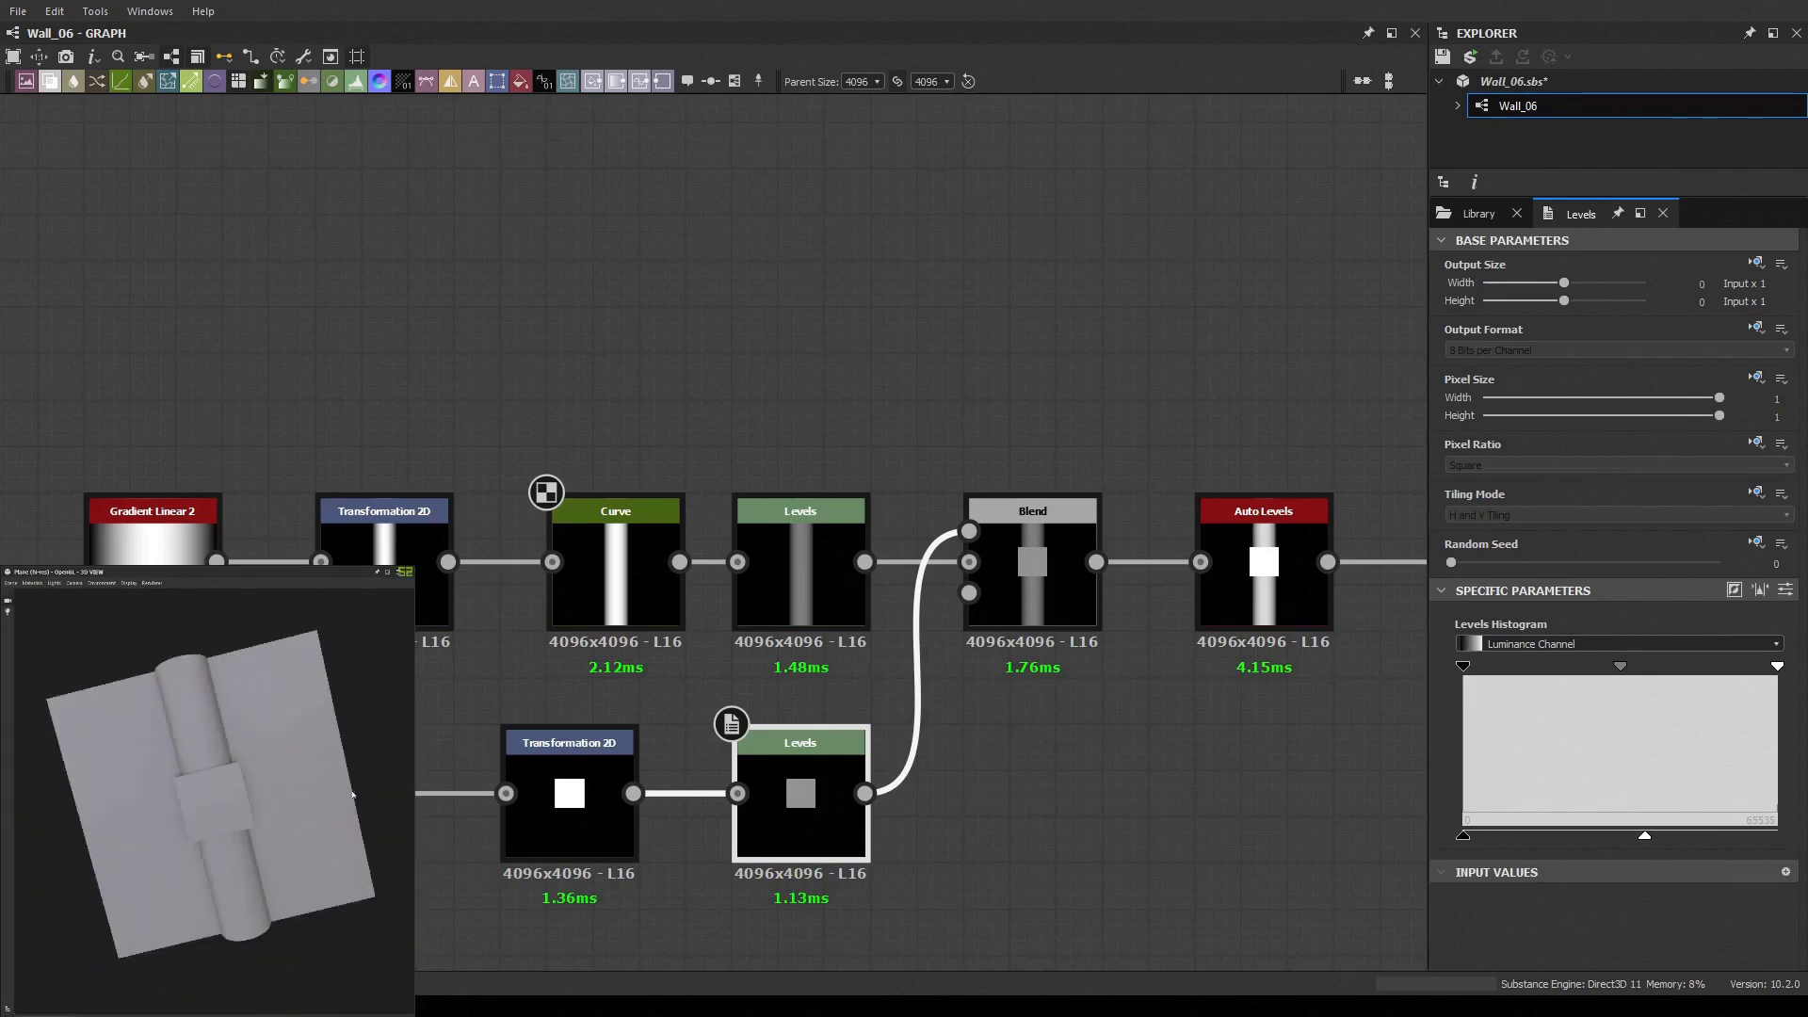
middle_drag(565, 819, 655, 651)
click(659, 649)
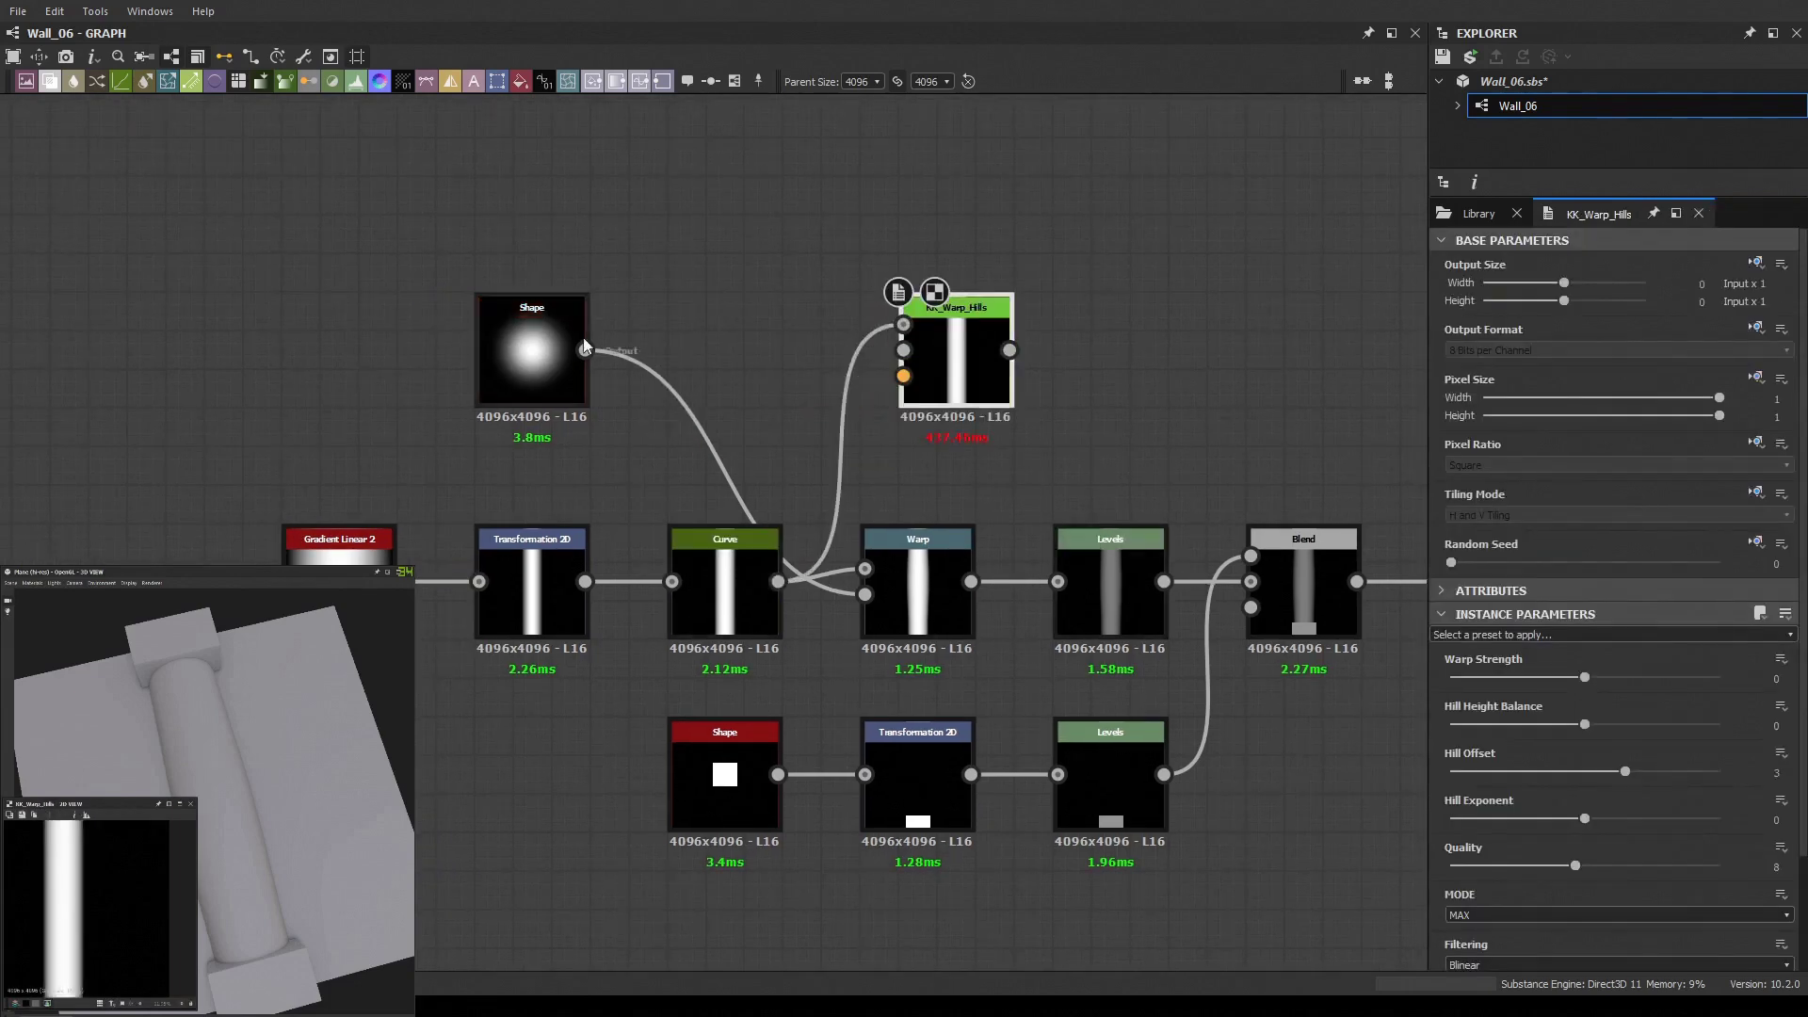
Feed the soft Shape into KK_Warp_Hills, then delete the KK_Warp_Hills node
drag(585, 350, 903, 349)
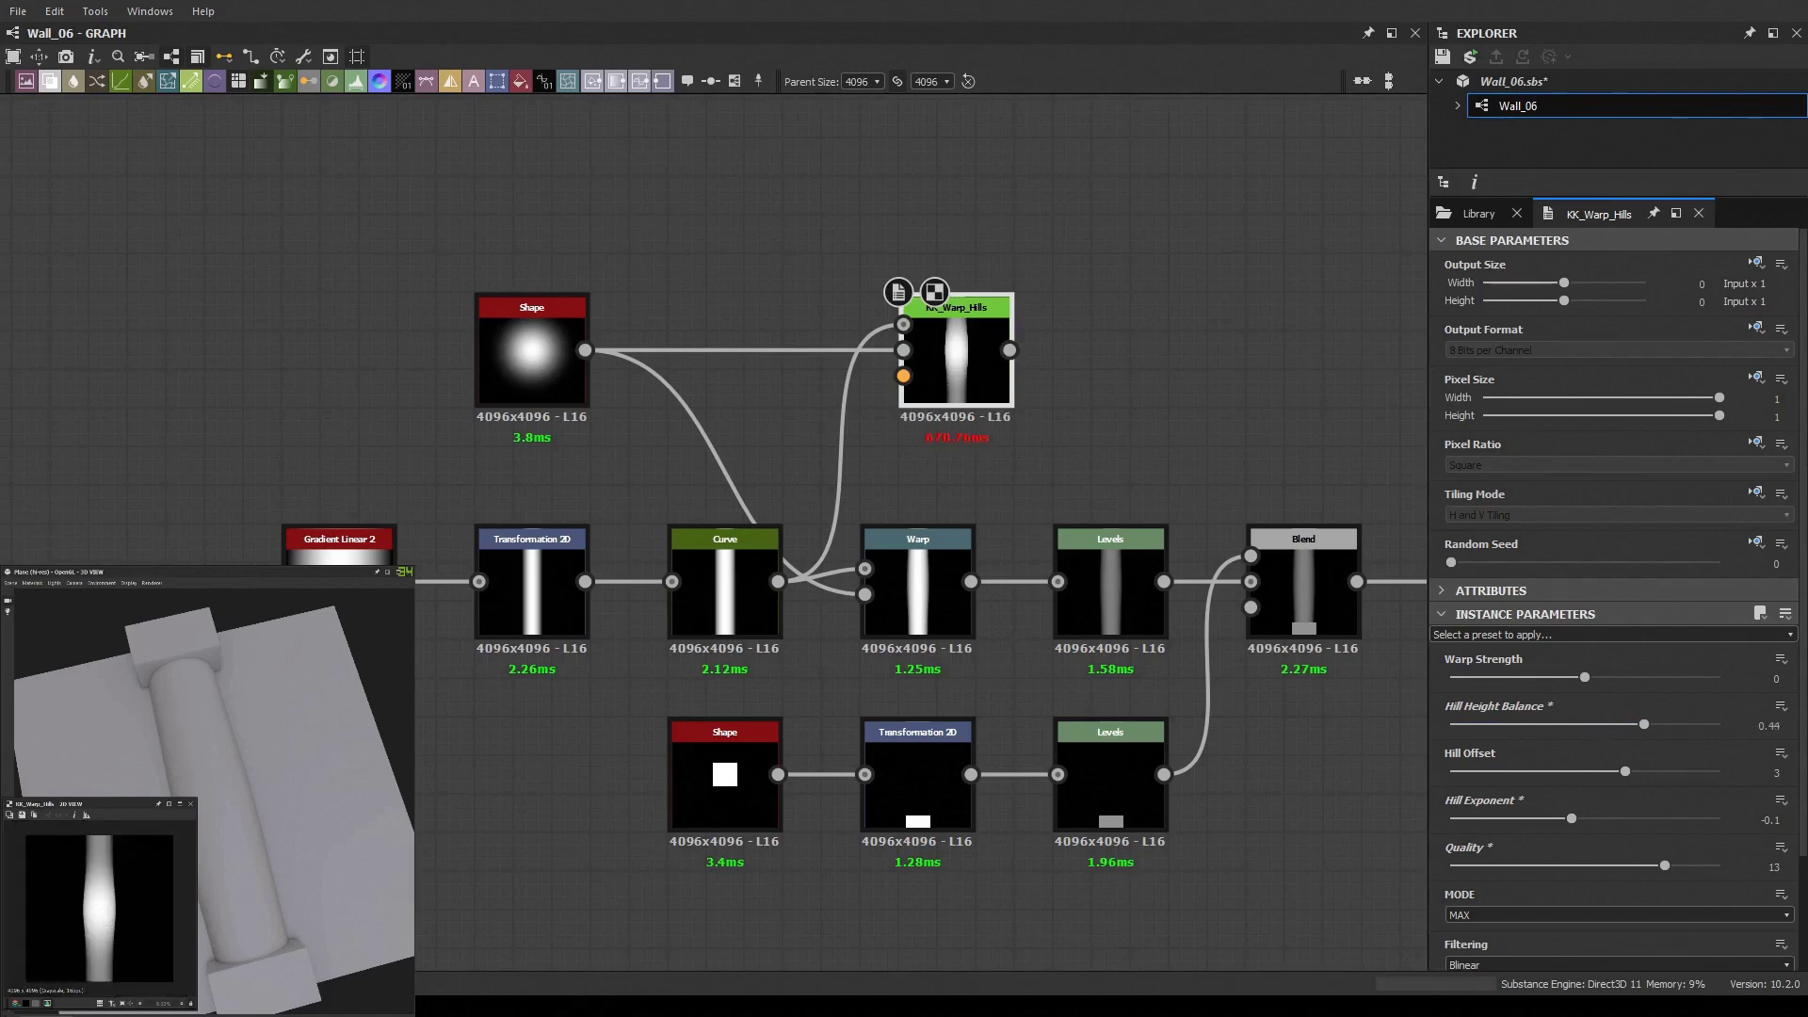
scroll(1121, 454, up, 2)
key(Delete)
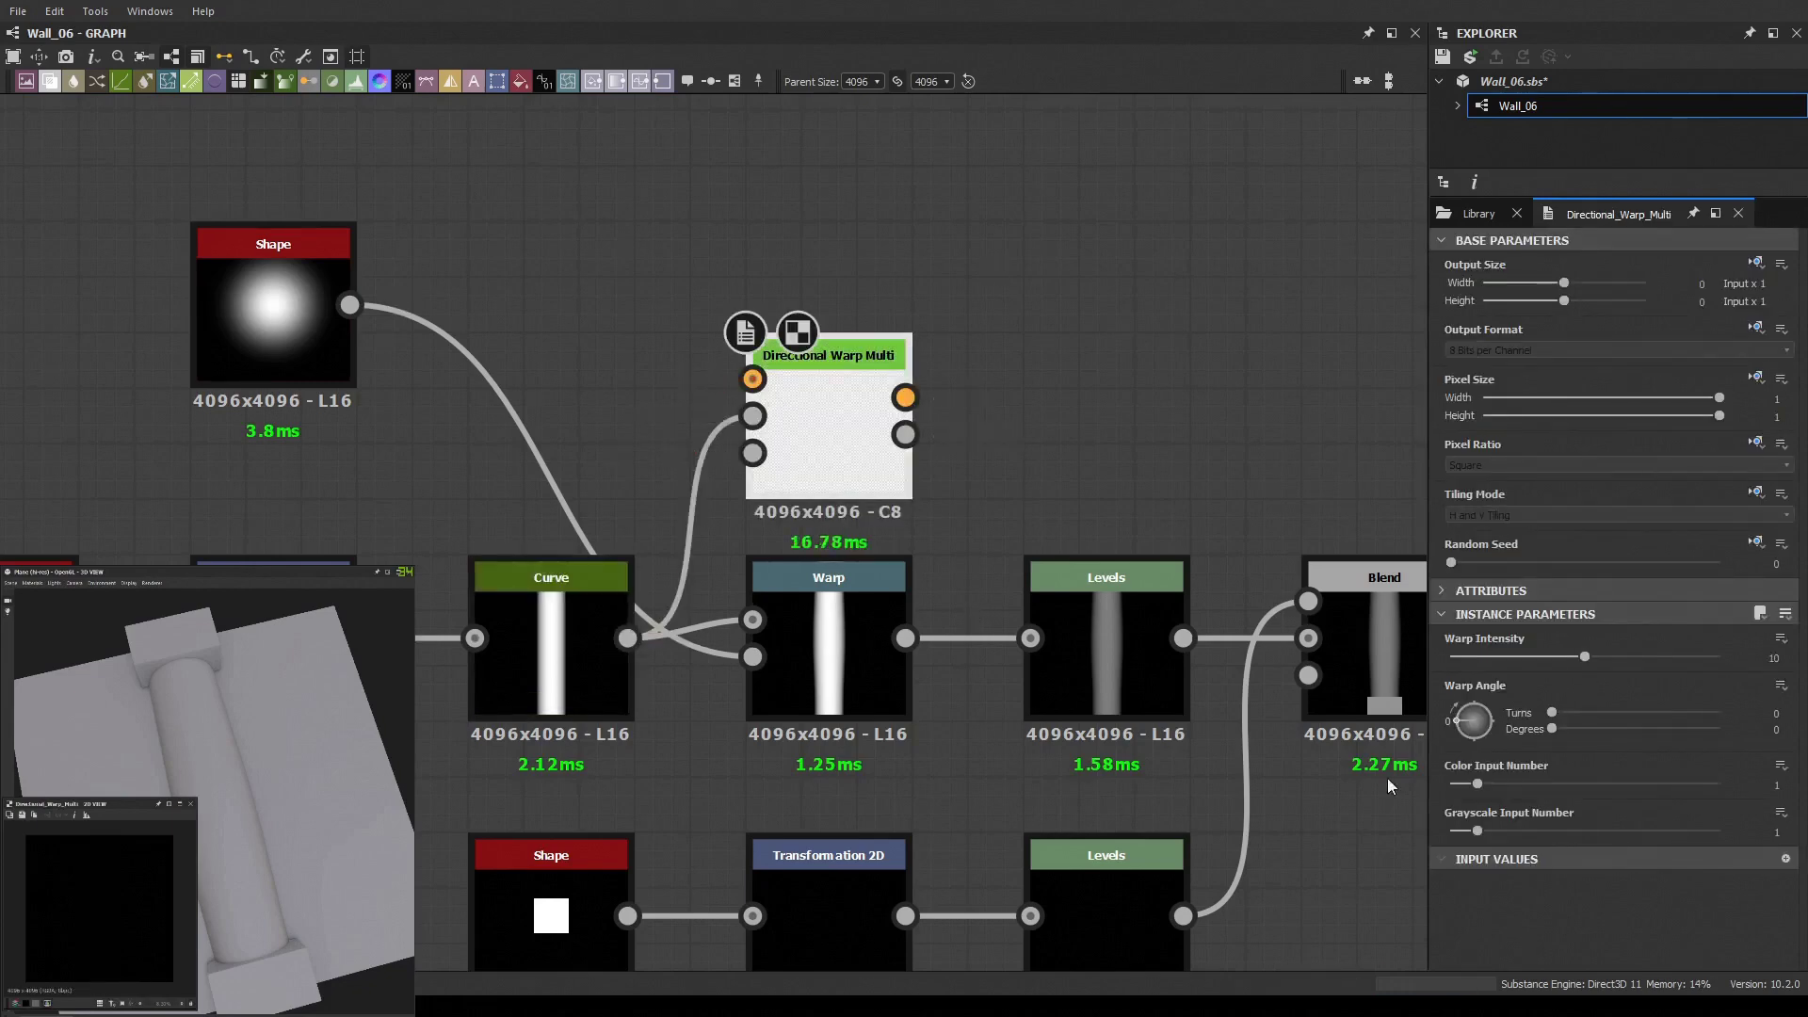
Delete the Directional Warp Multi node and add a Blur HQ Grayscale after the Warp
scroll(113, 941, down, 3)
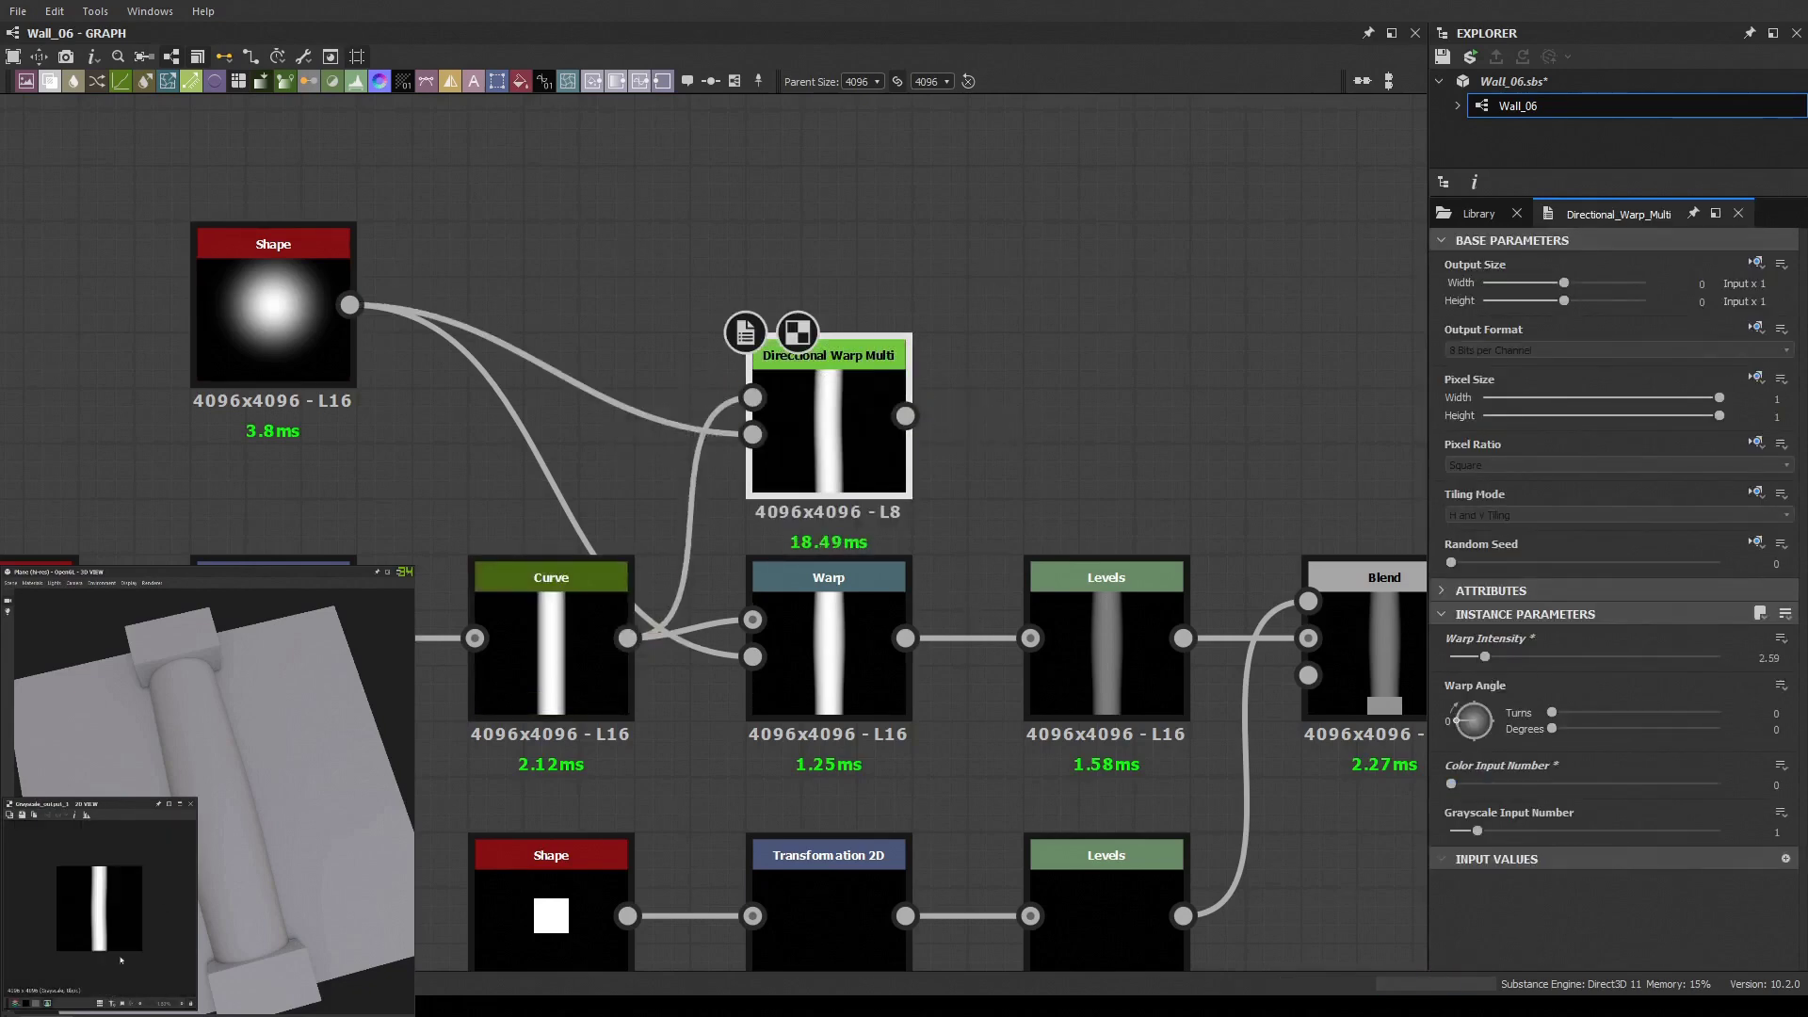
key(Delete)
click(829, 578)
scroll(953, 594, down, 3)
scroll(970, 561, up, 4)
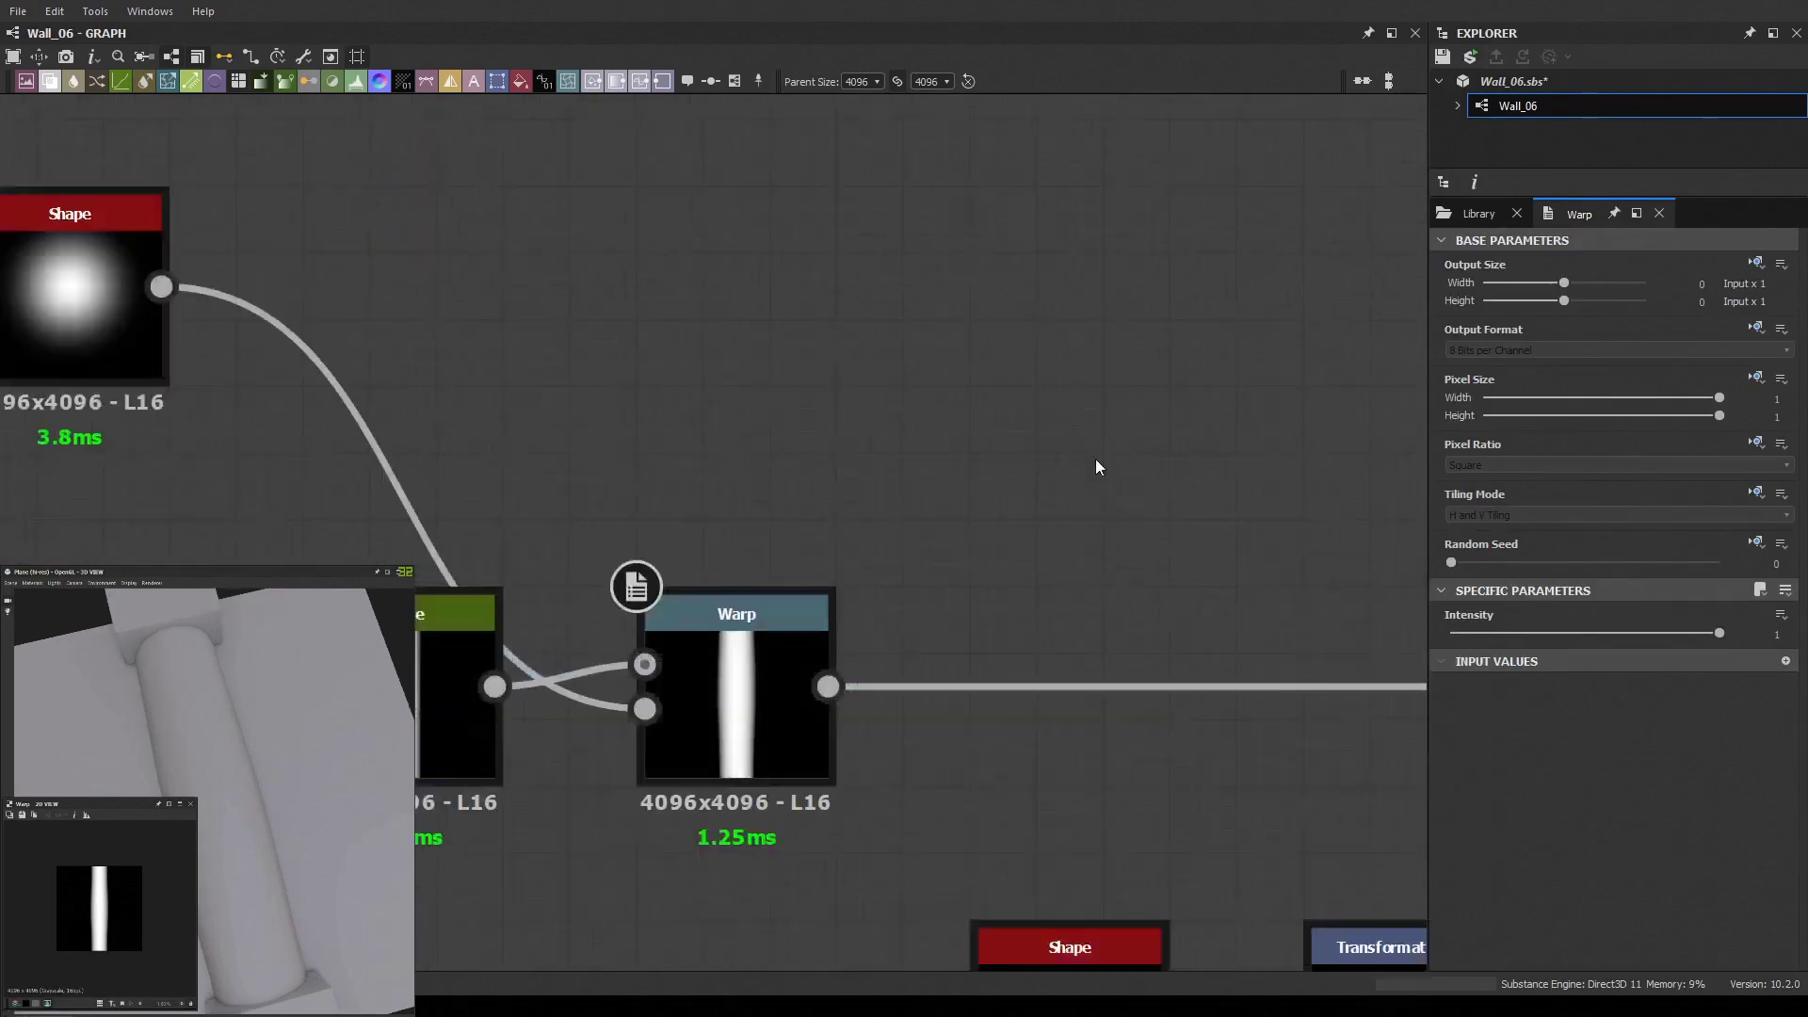
scroll(1095, 460, down, 2)
middle_drag(555, 472, 318, 535)
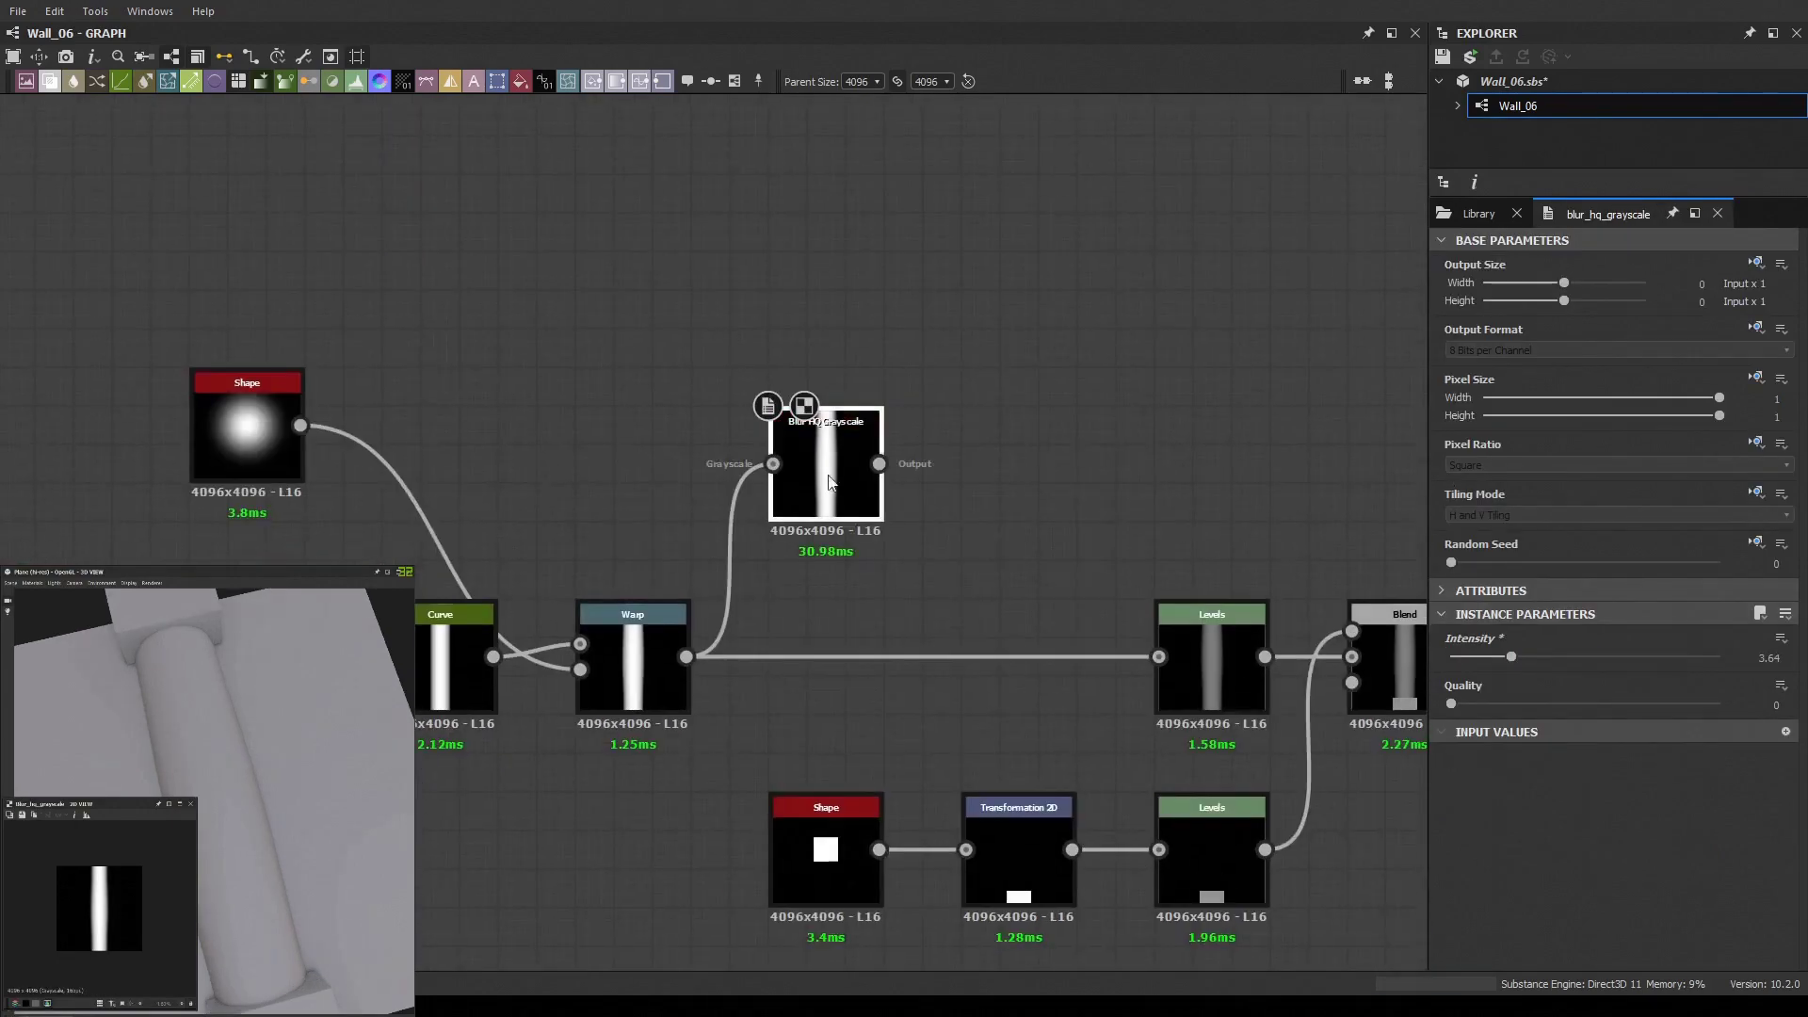
Set the soft Bell Shape's scale to 1.34 so the pillar bulges
click(1526, 754)
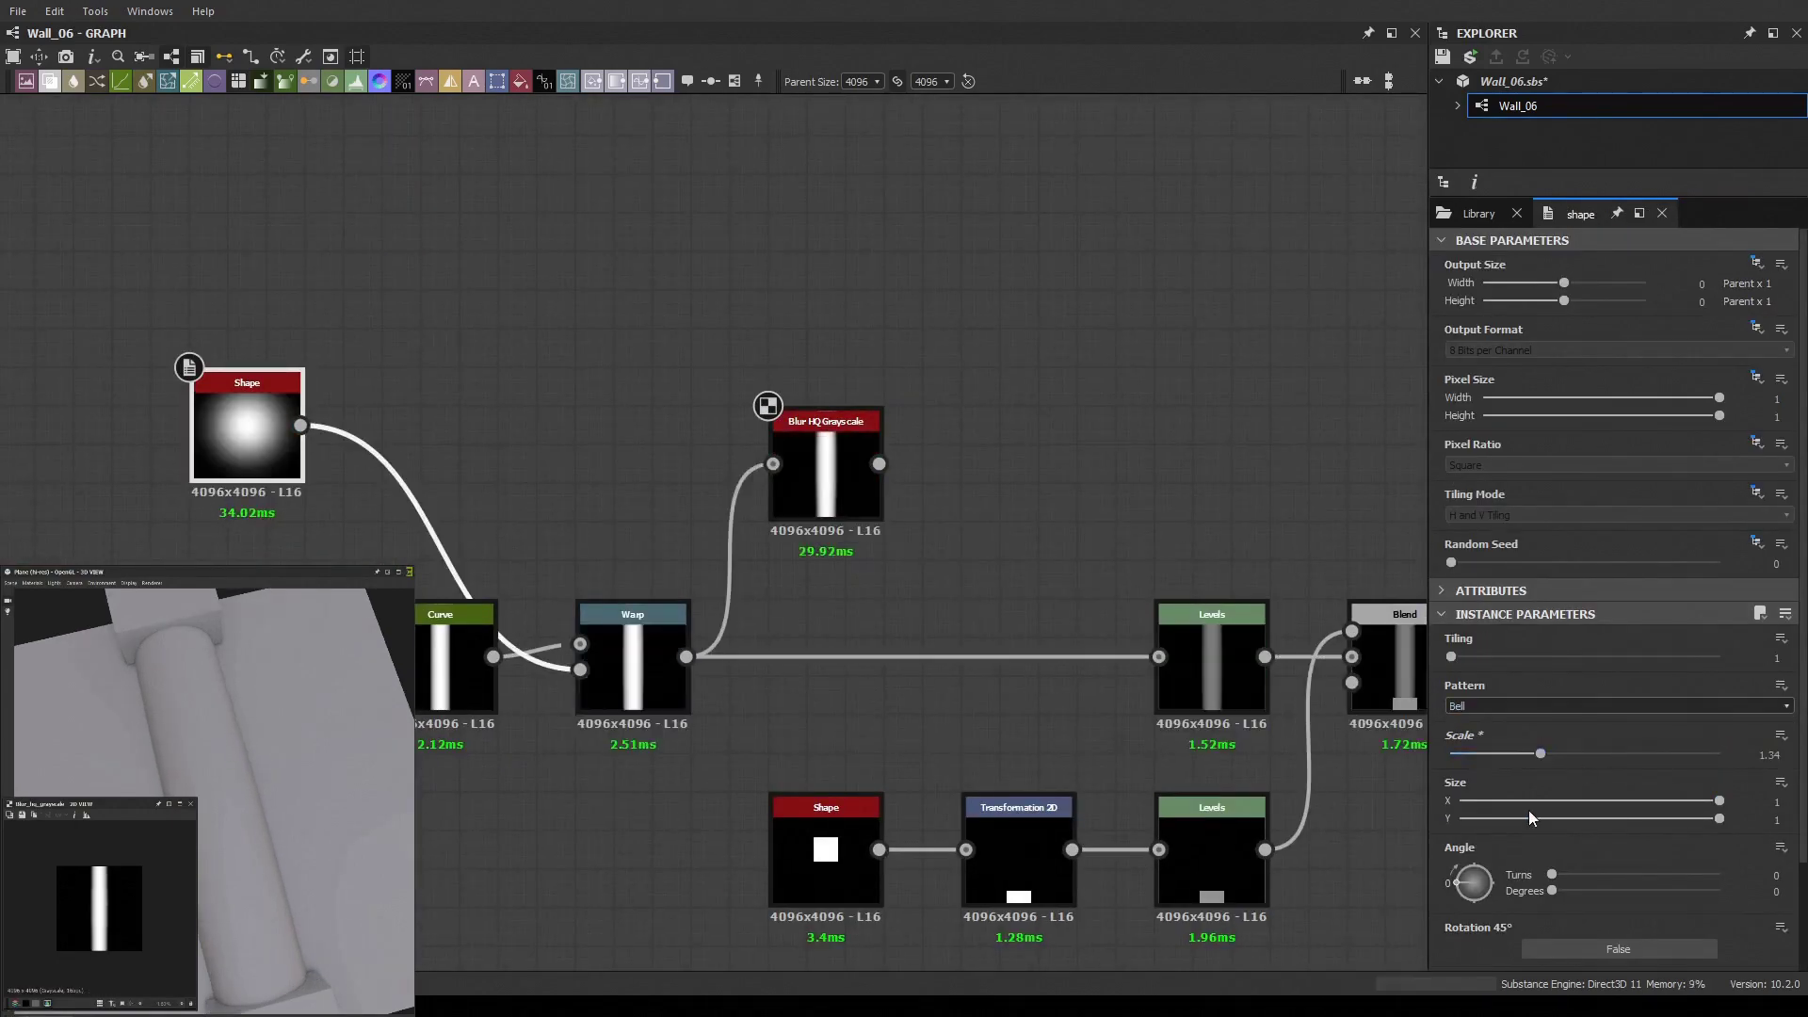
click(632, 660)
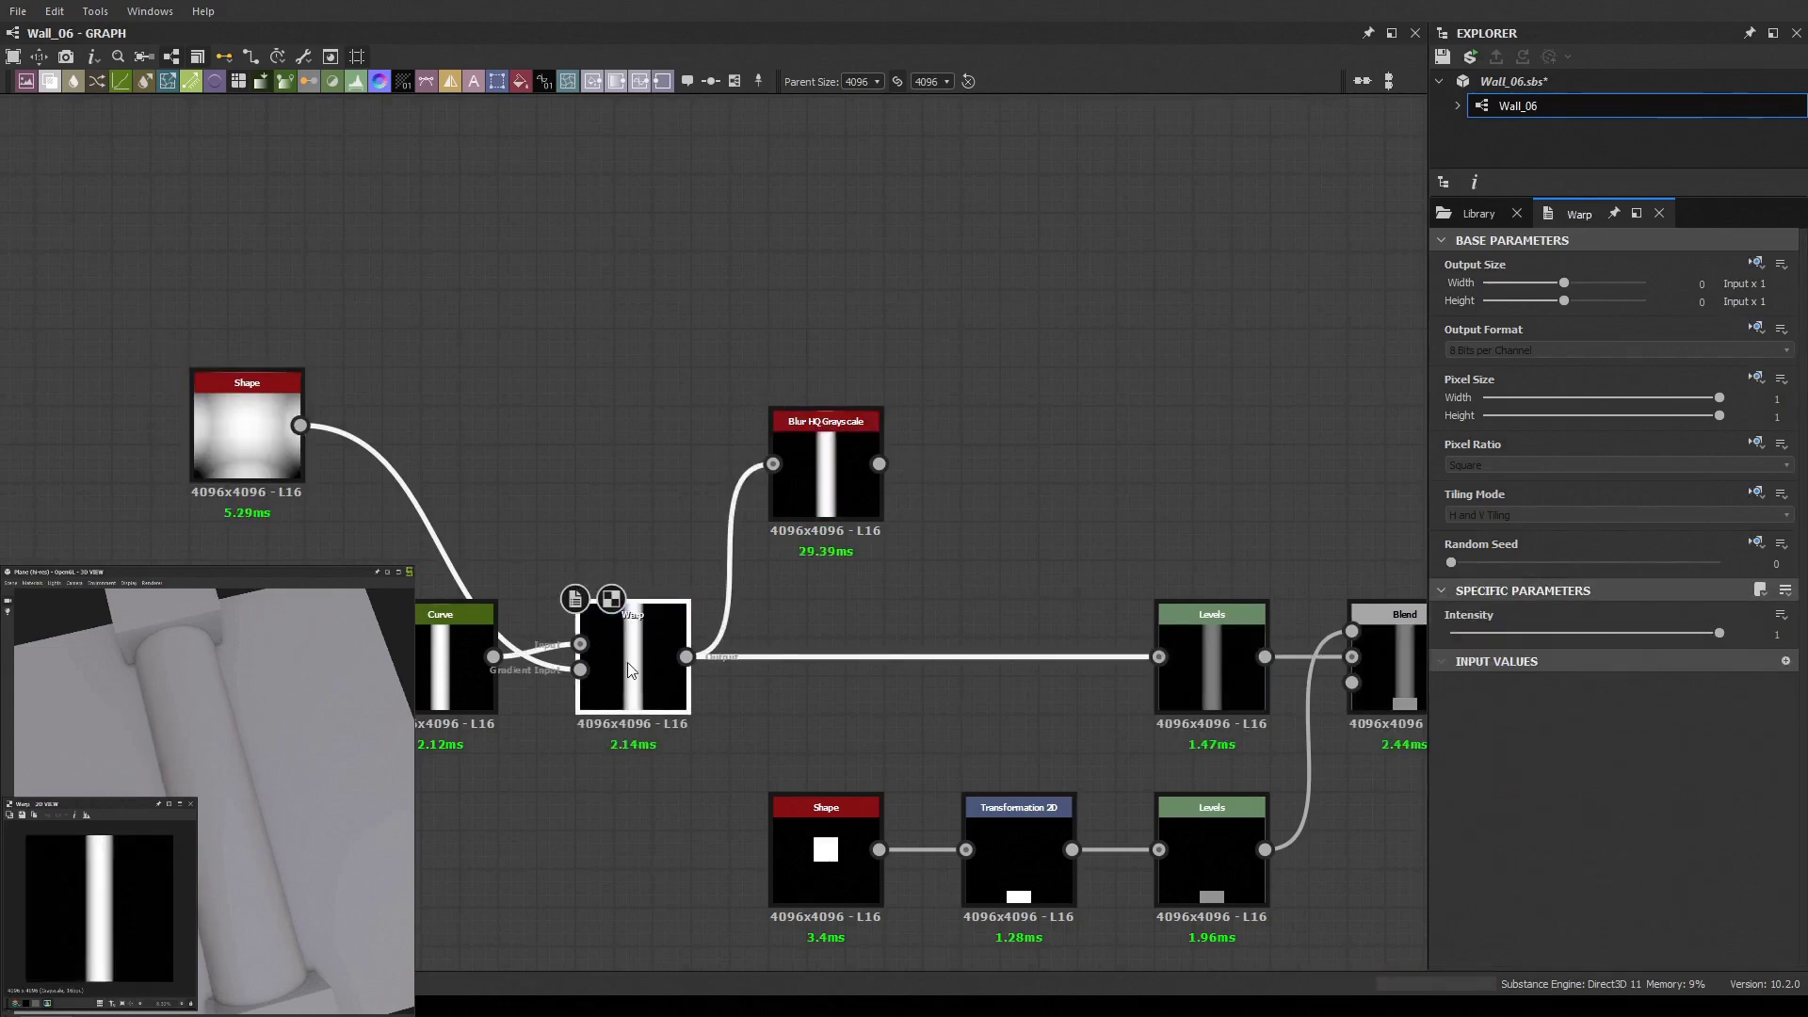
middle_drag(246, 423, 566, 481)
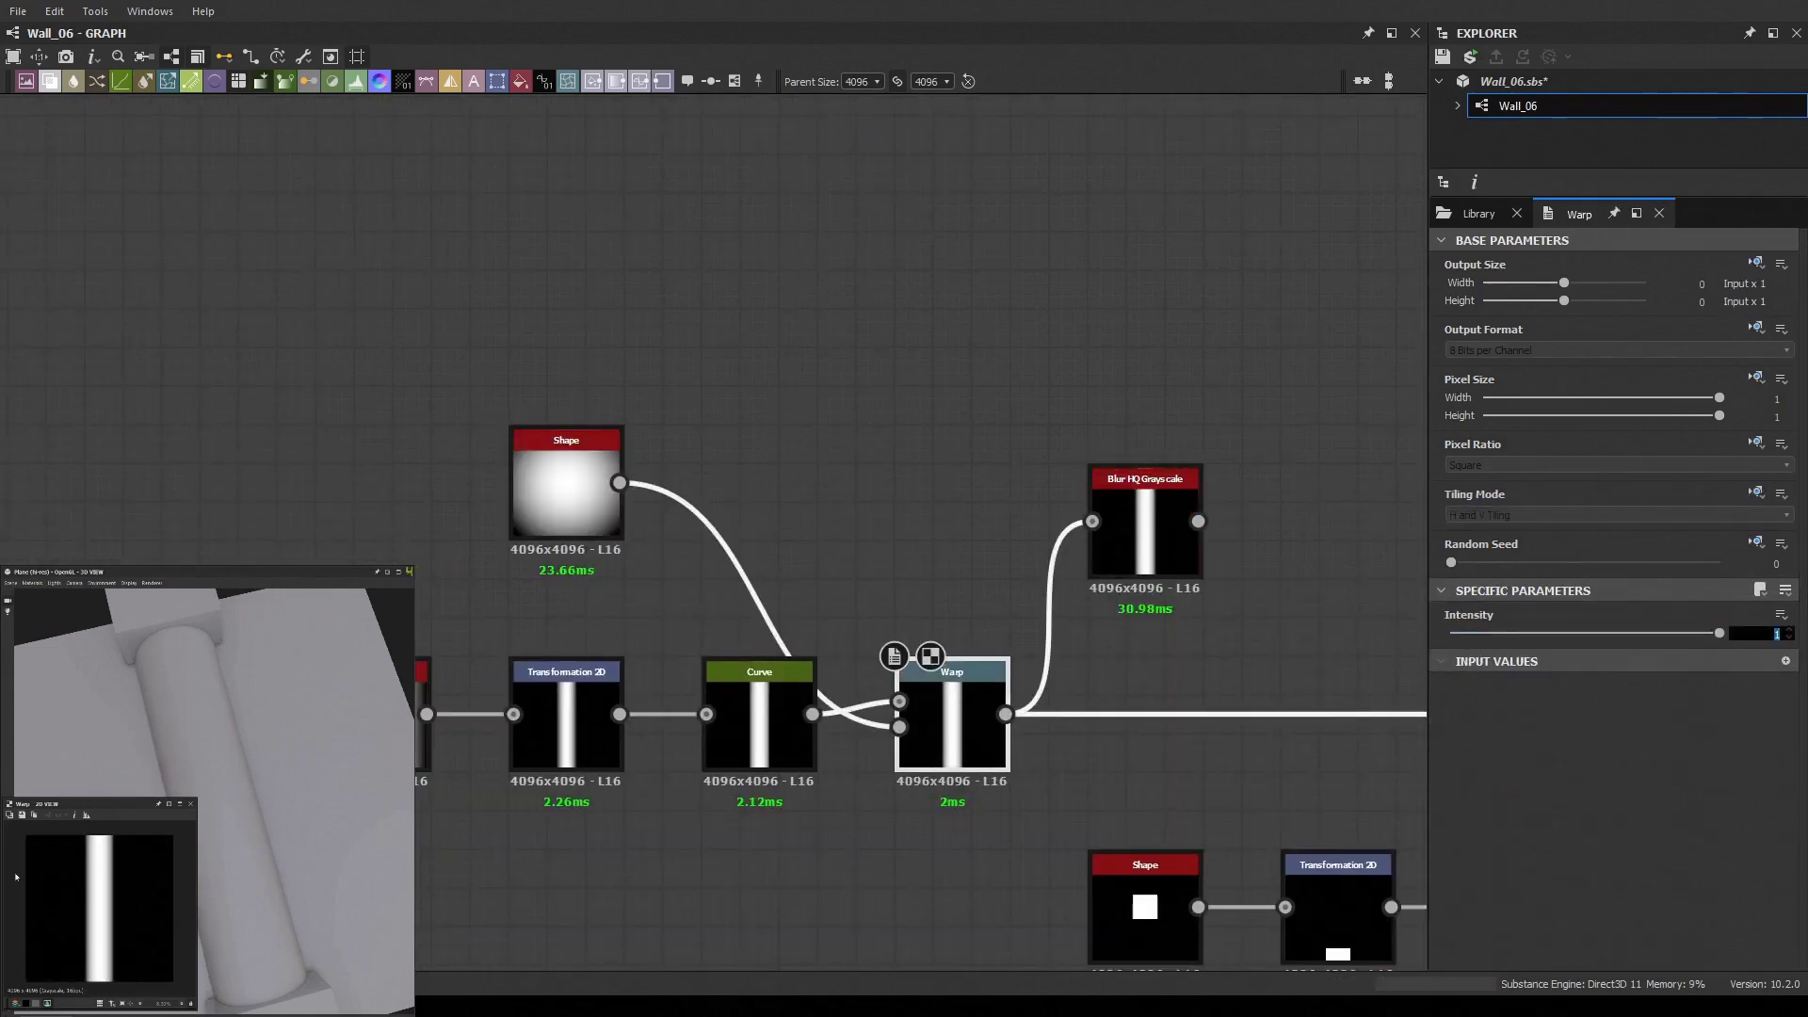
drag(1501, 759, 1586, 754)
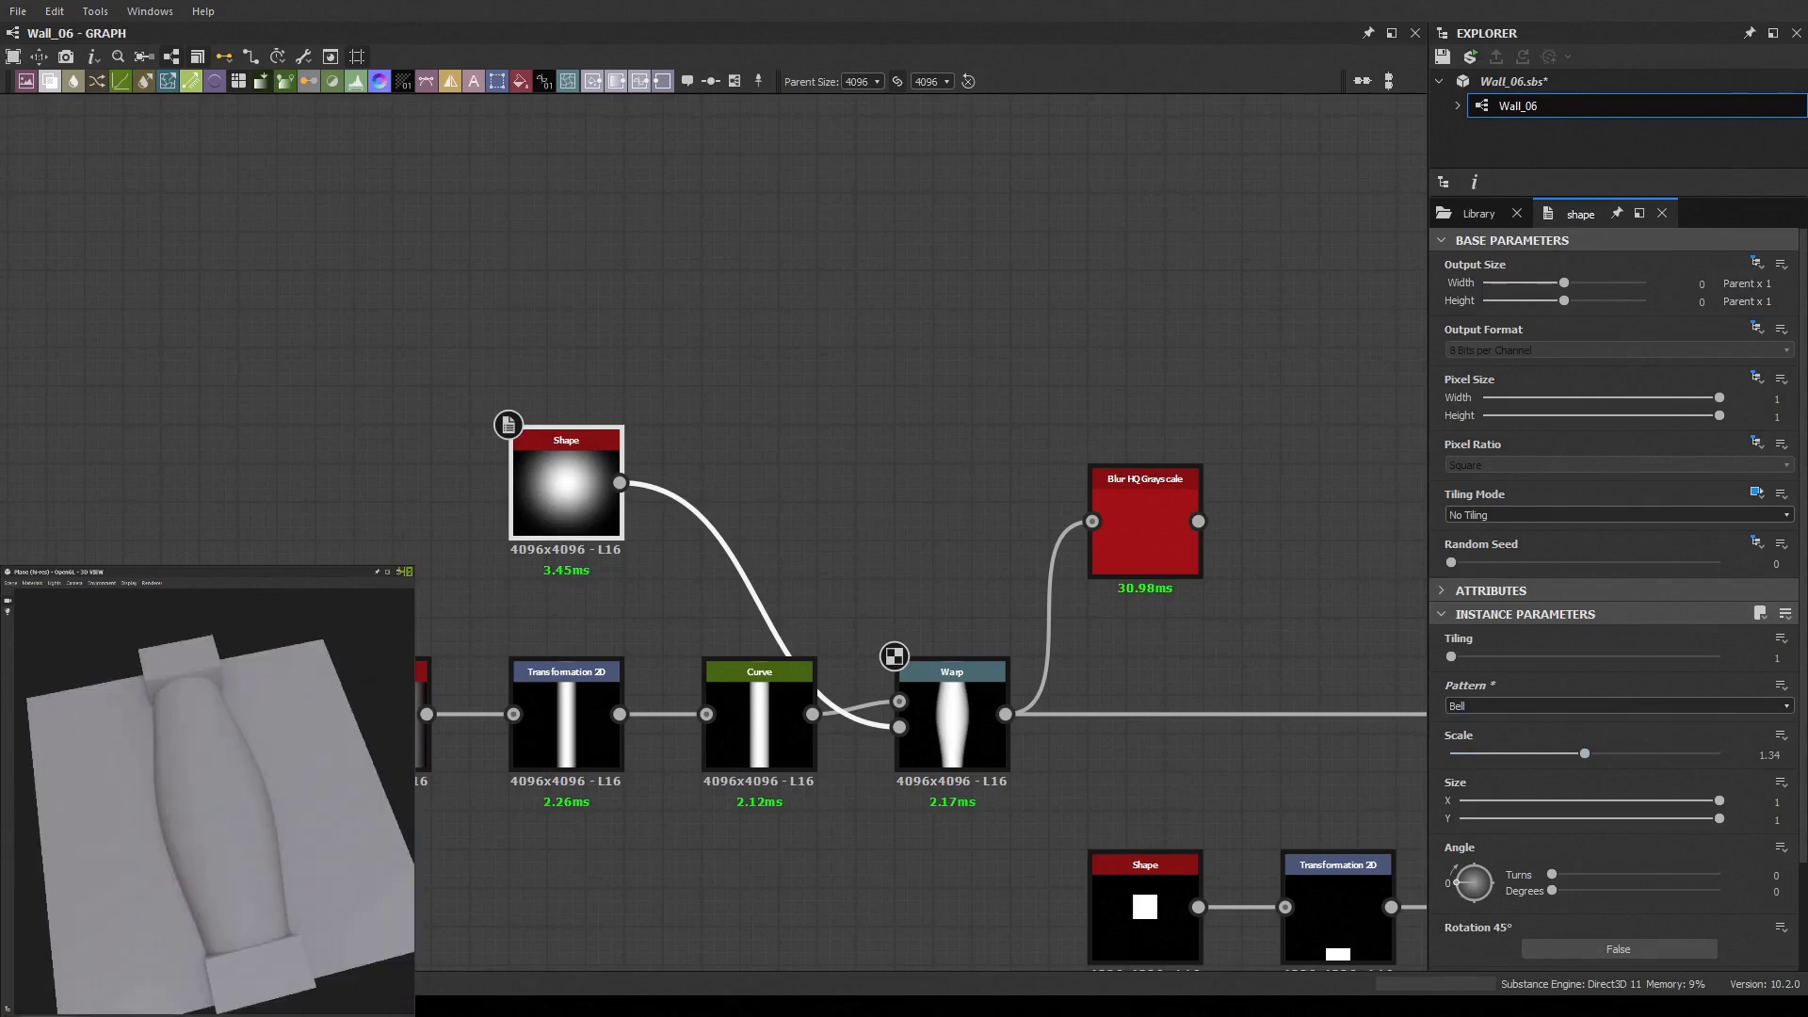
Narrow the pillar stripe in the upper Transformation 2D and test, then undo, a stronger blur
double_click(566, 721)
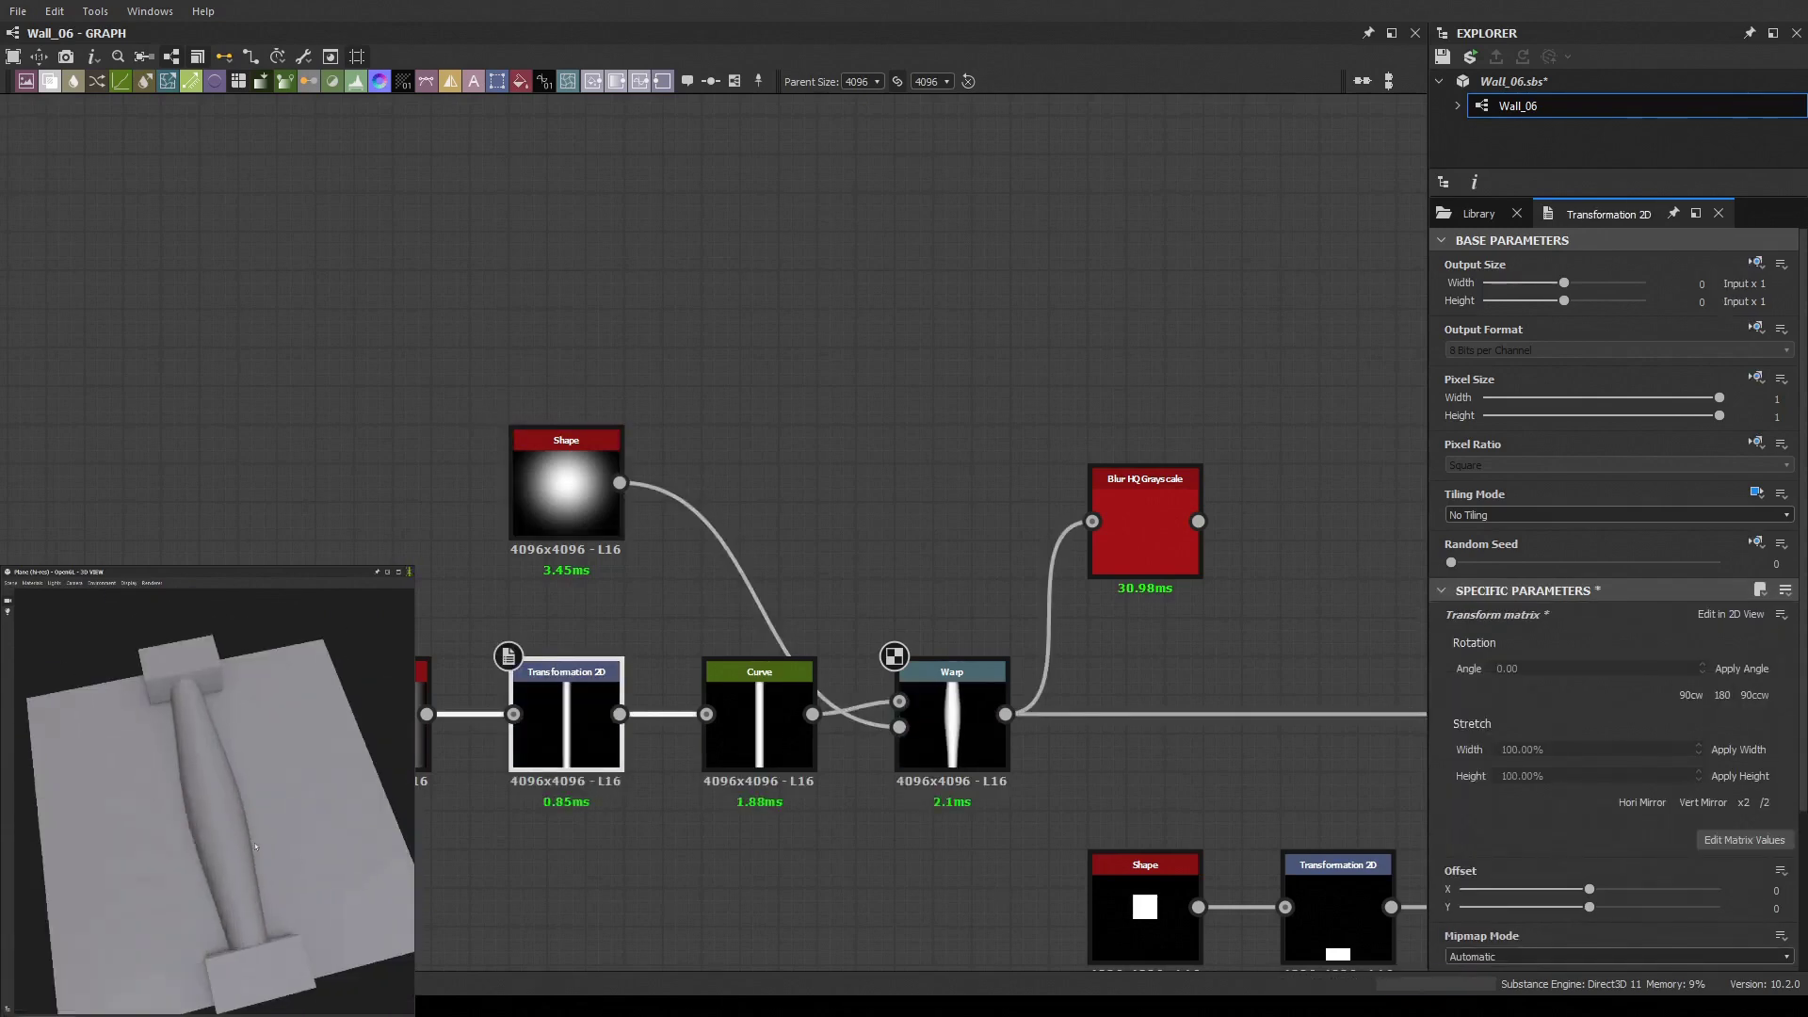
mouse_move(1294, 766)
middle_down()
mouse_move(912, 595)
mouse_move(1076, 766)
middle_up()
double_click(927, 528)
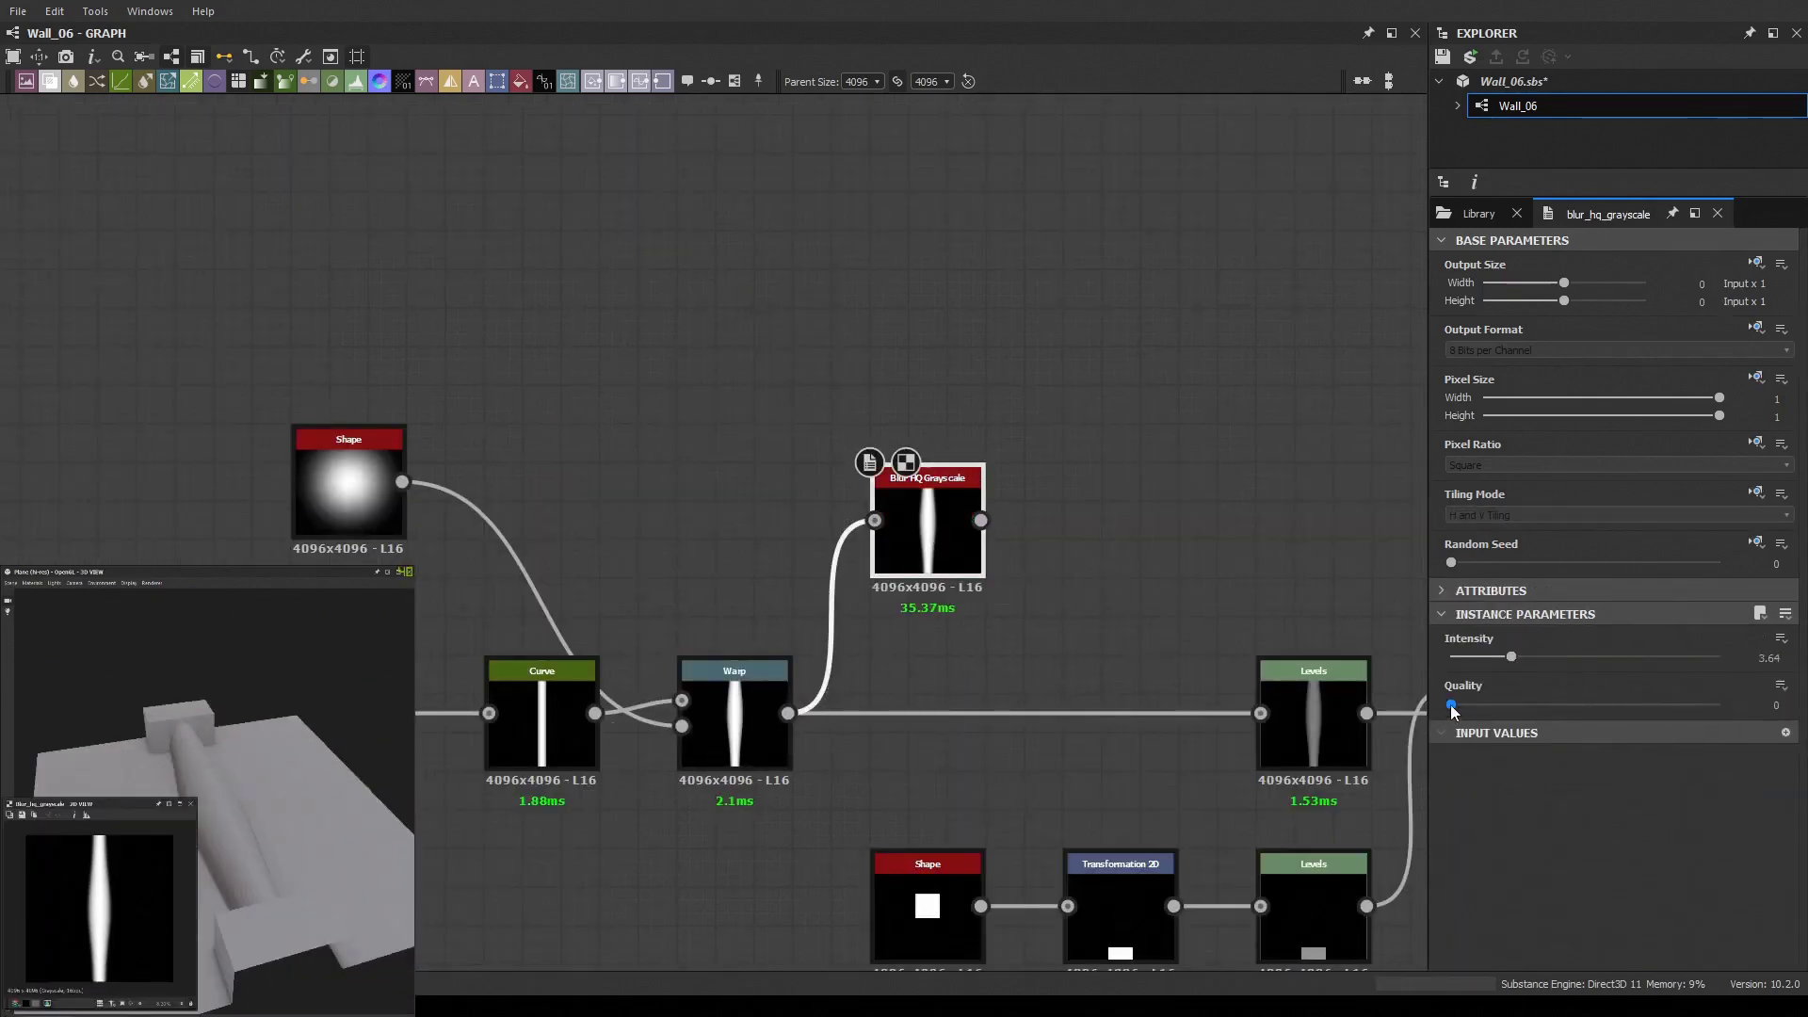
drag(1512, 657, 1620, 657)
key(ctrl+z)
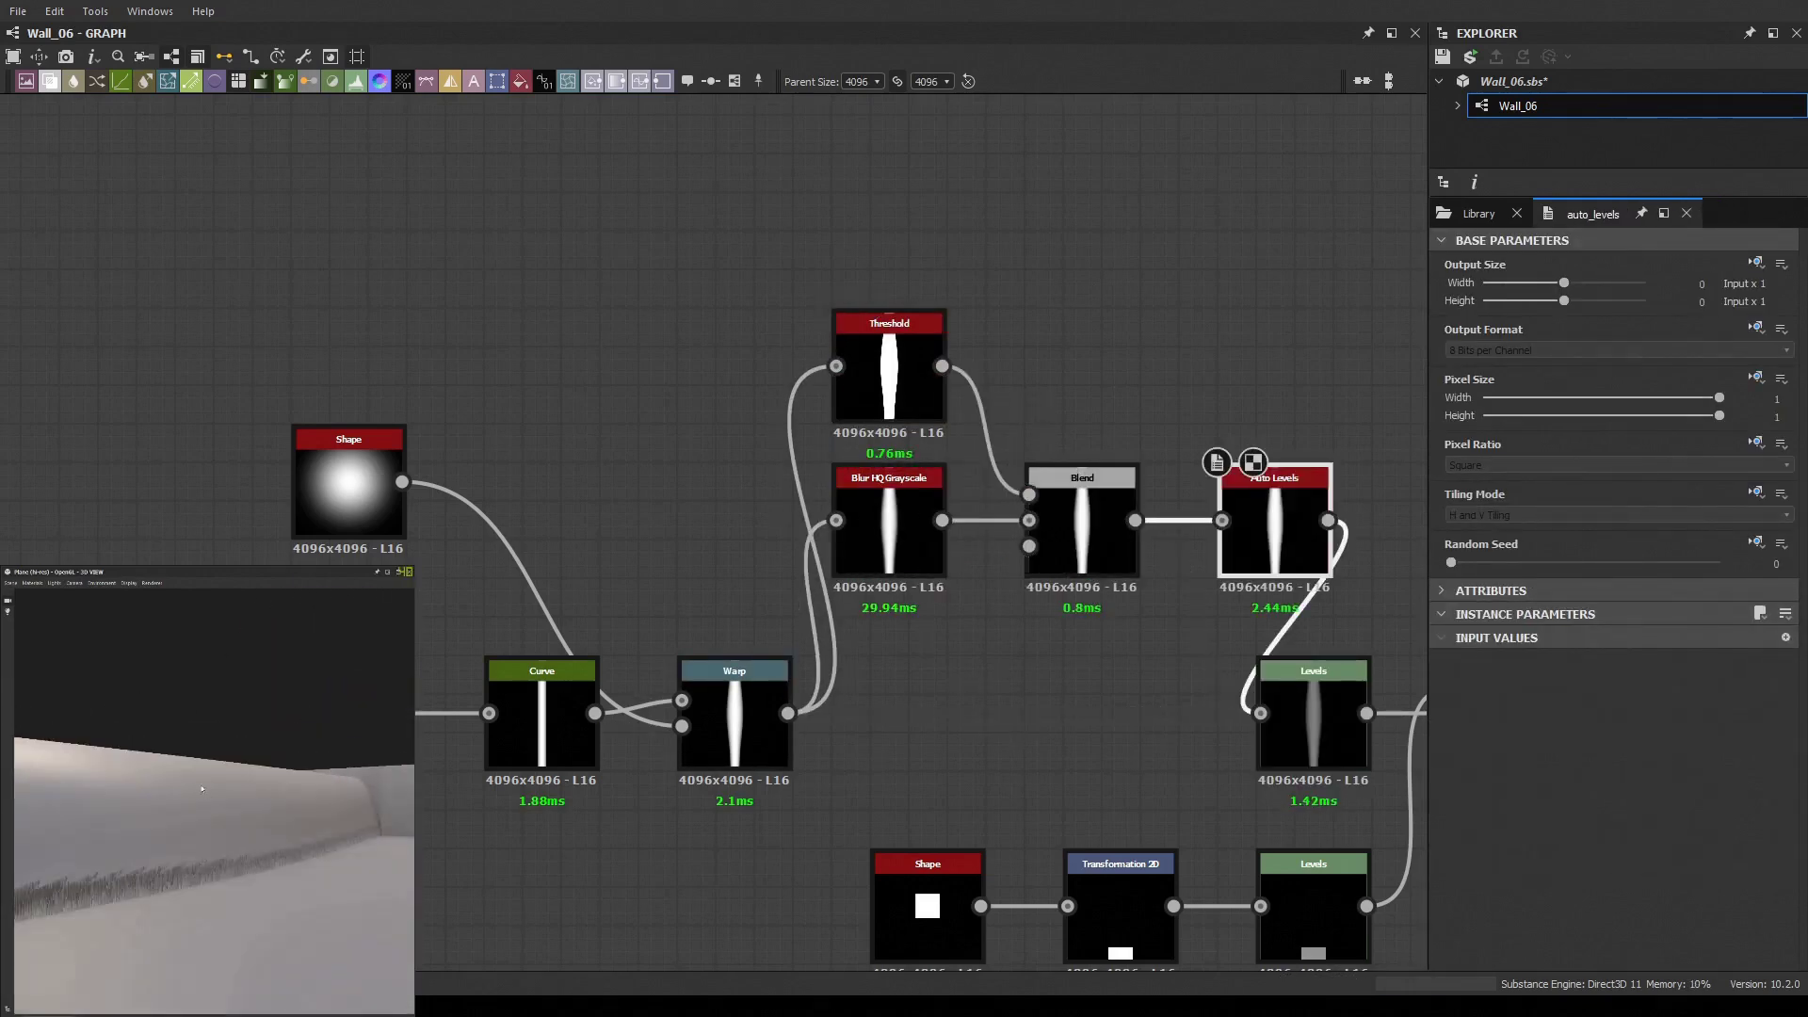
Wire the Non Uniform Blur Grayscale into Auto Levels, set Intensity 3.5, and increase Blades
scroll(688, 661, down, 3)
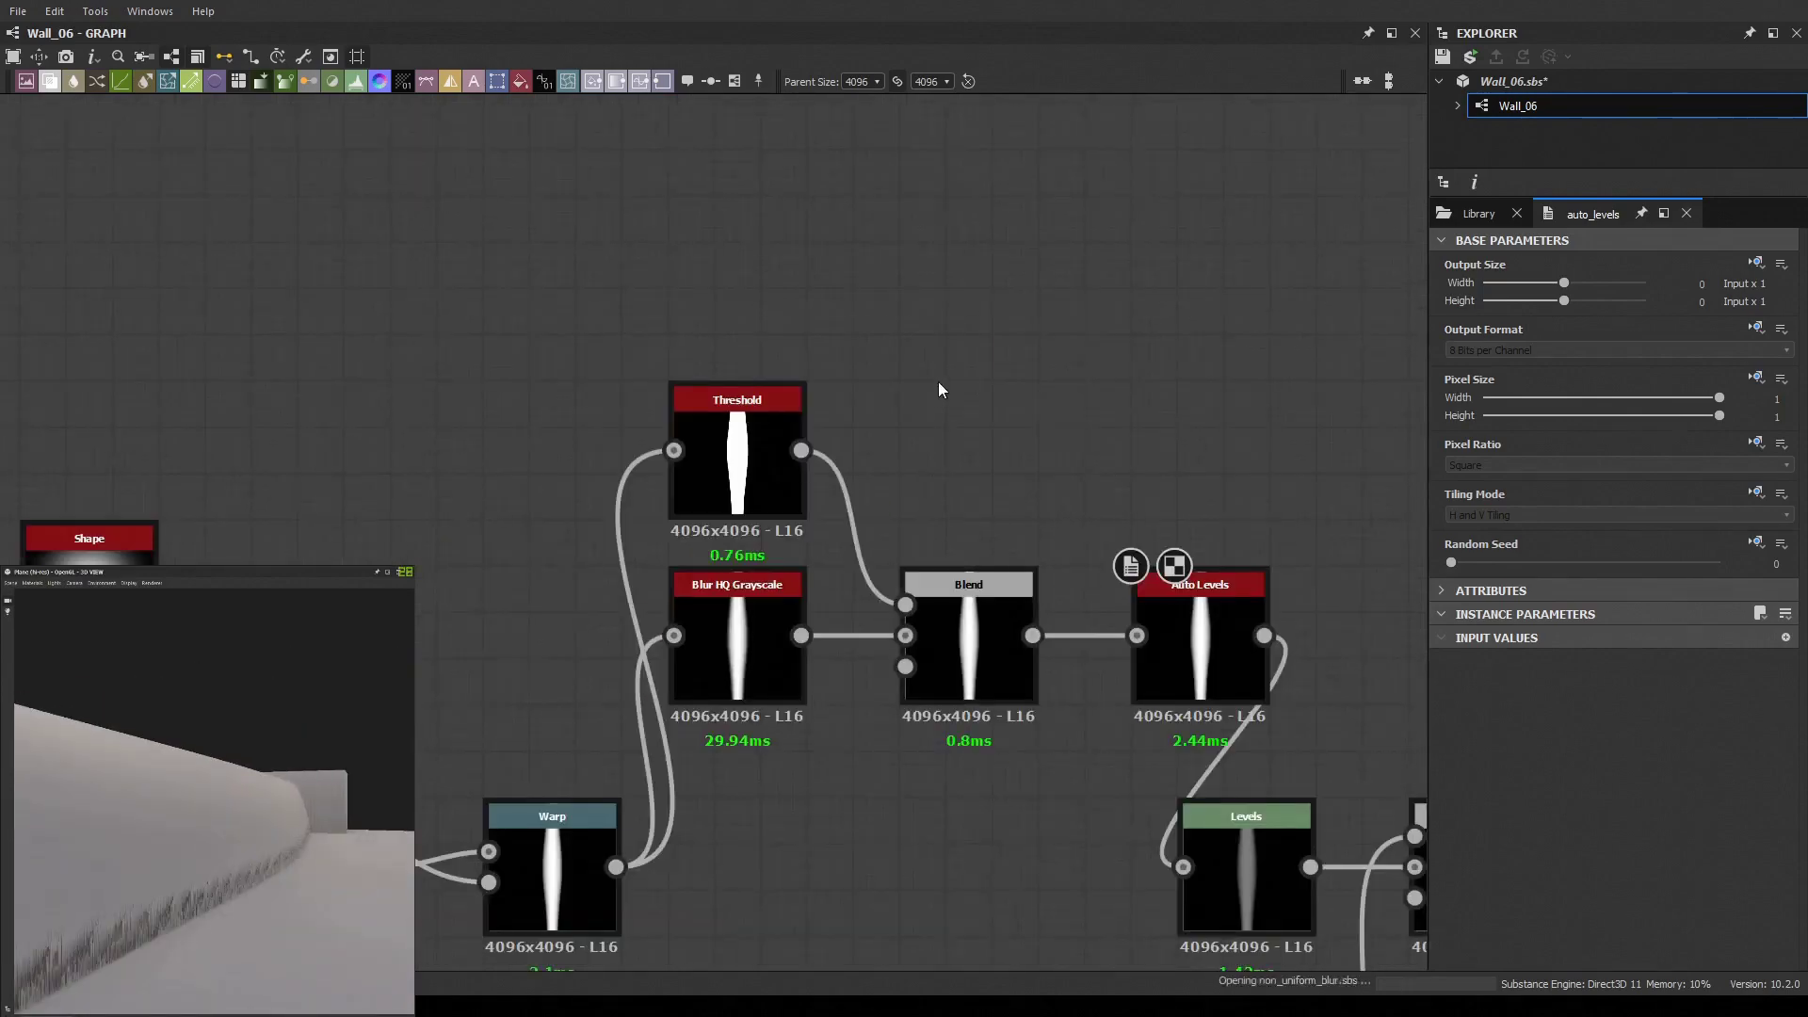
drag(986, 404, 1137, 636)
mouse_move(1504, 657)
mouse_down()
mouse_move(1622, 656)
mouse_move(1468, 657)
mouse_up()
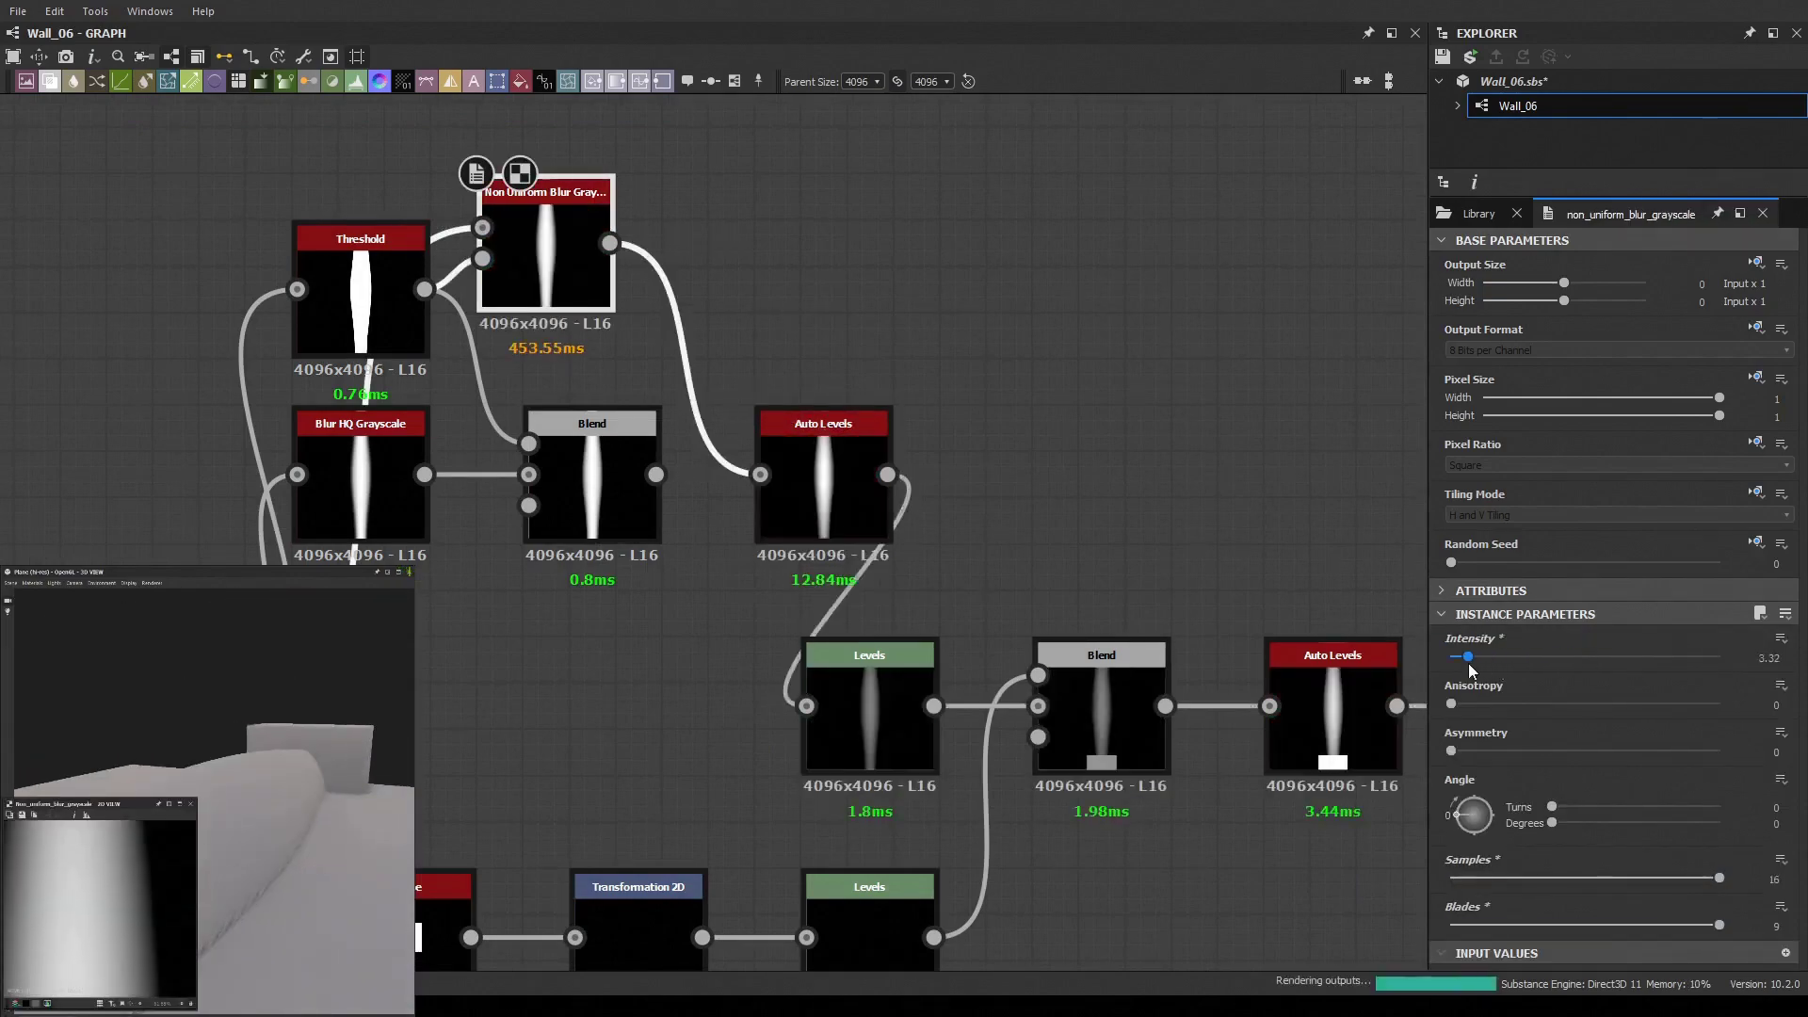
drag(226, 819, 359, 874)
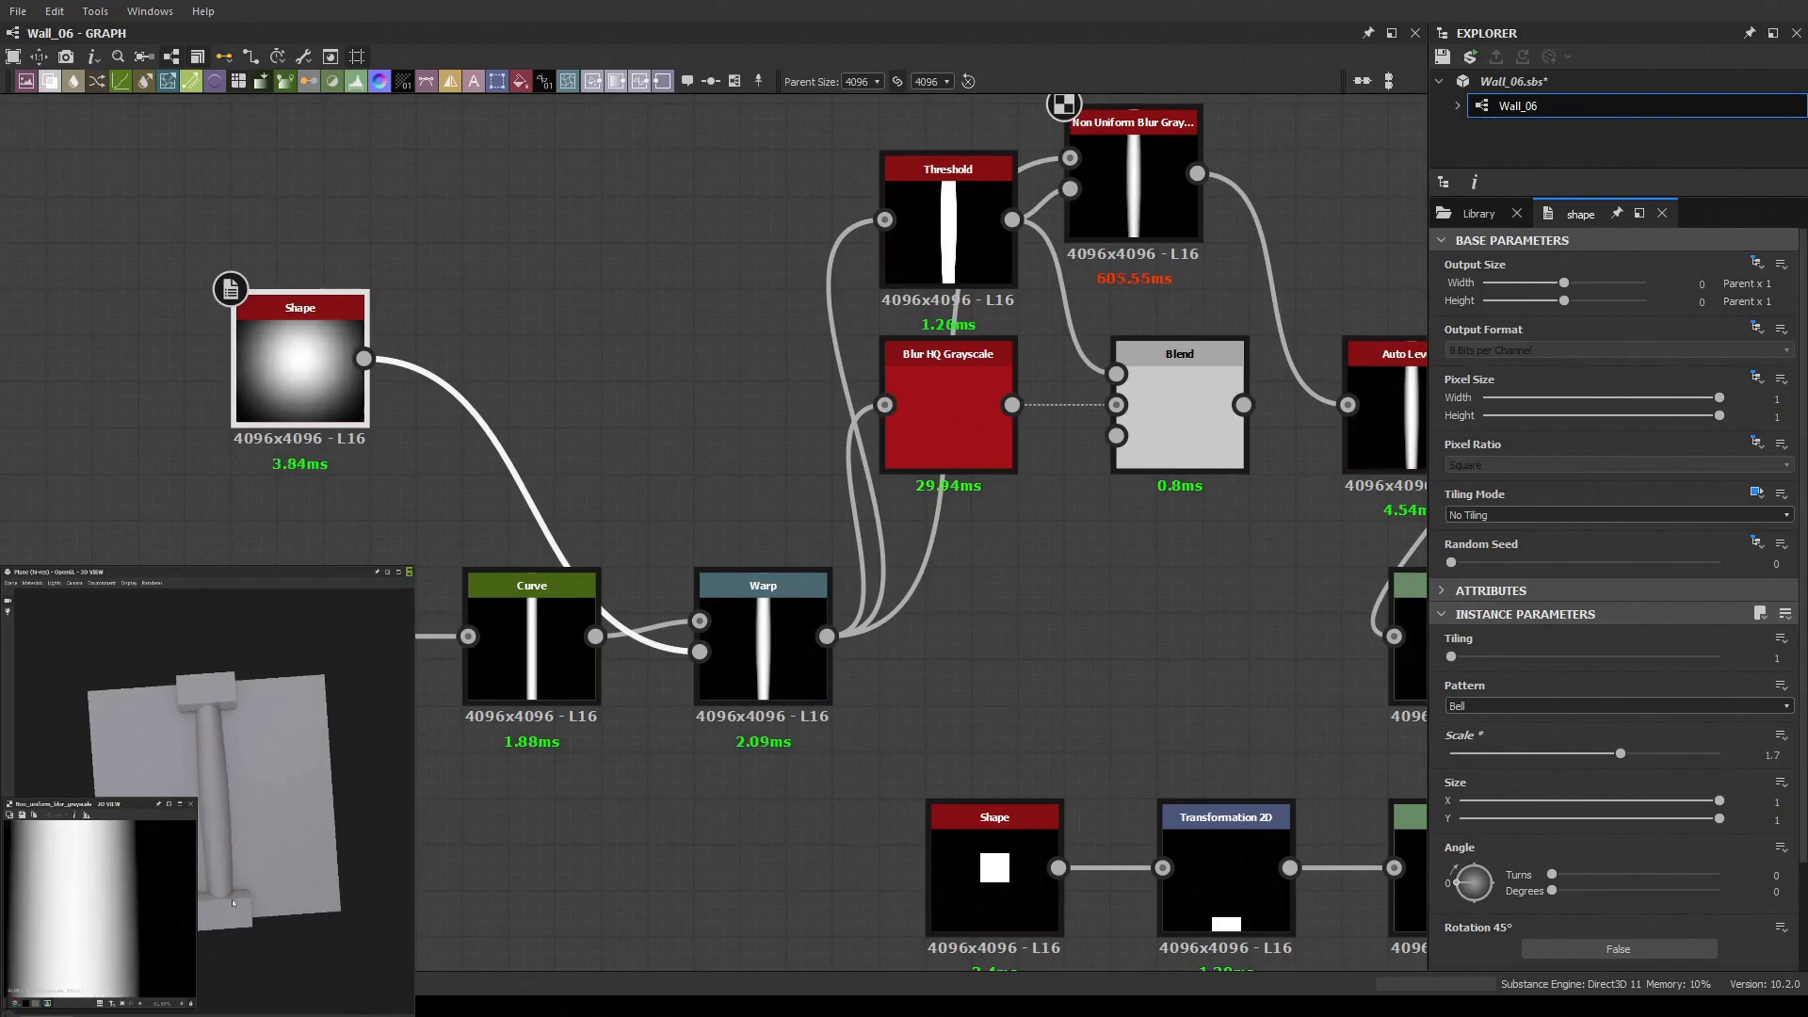
click(859, 672)
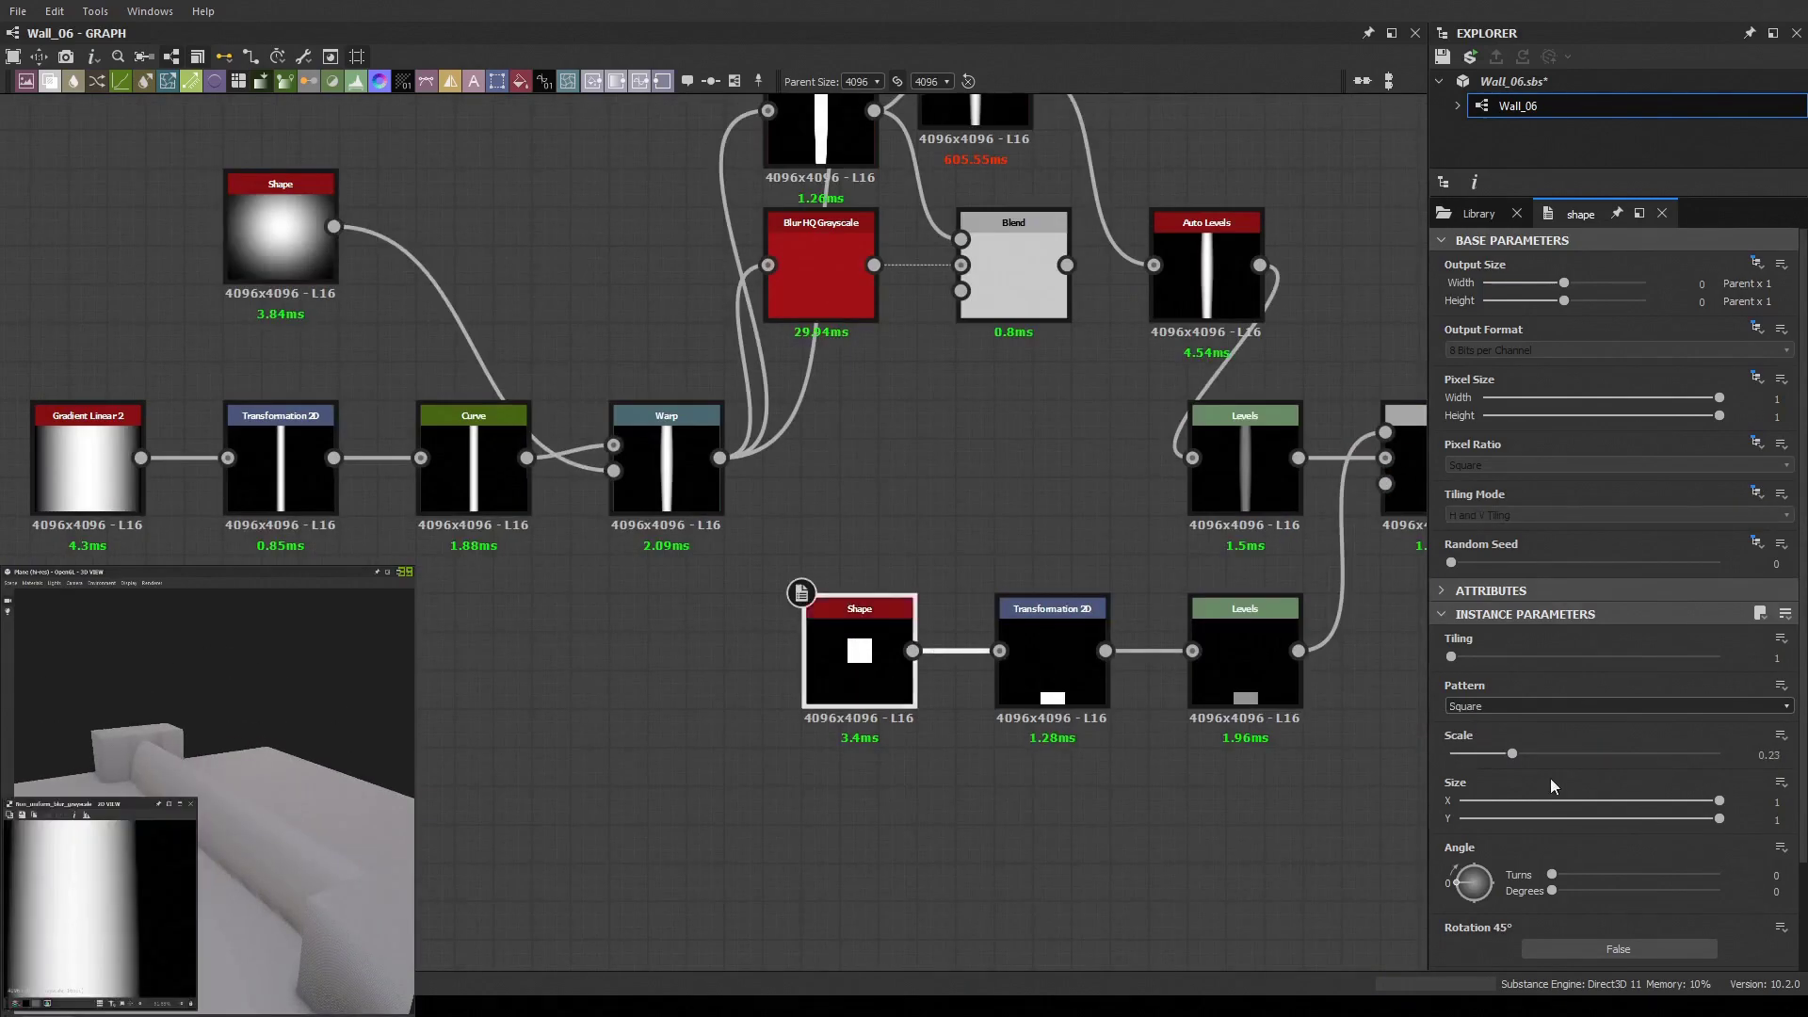
click(1052, 659)
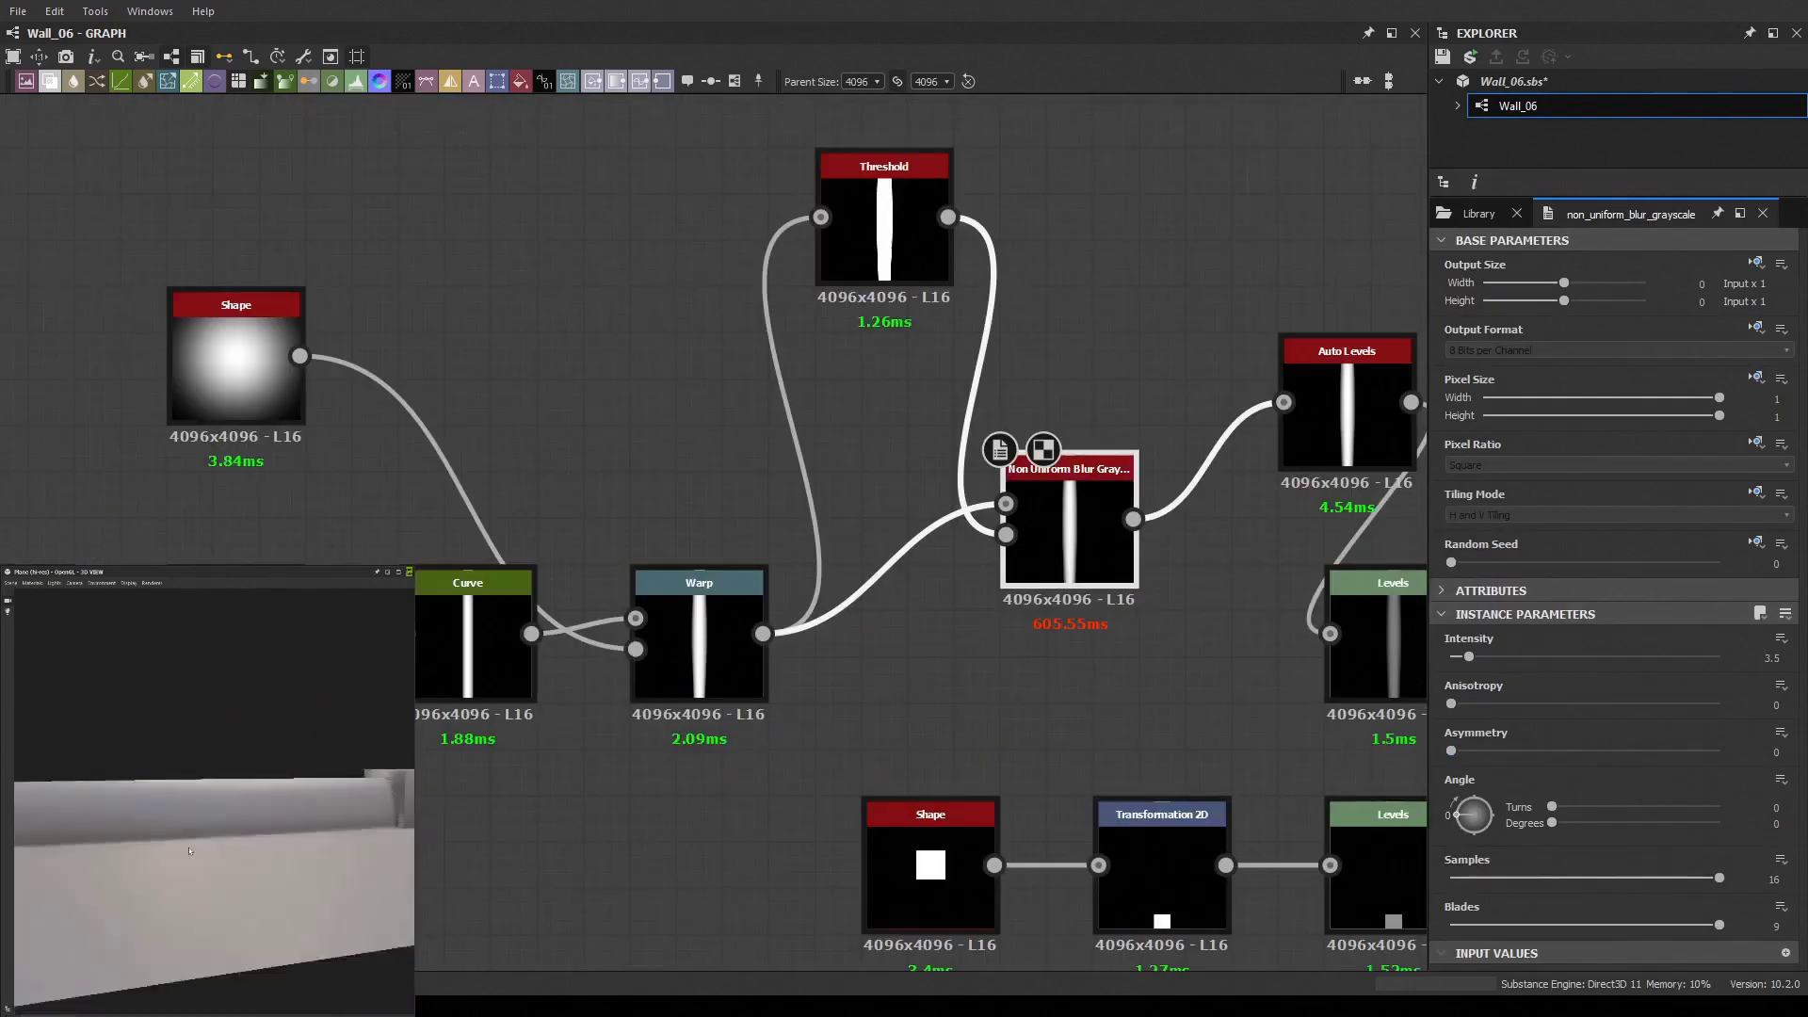
drag(1451, 924, 1517, 925)
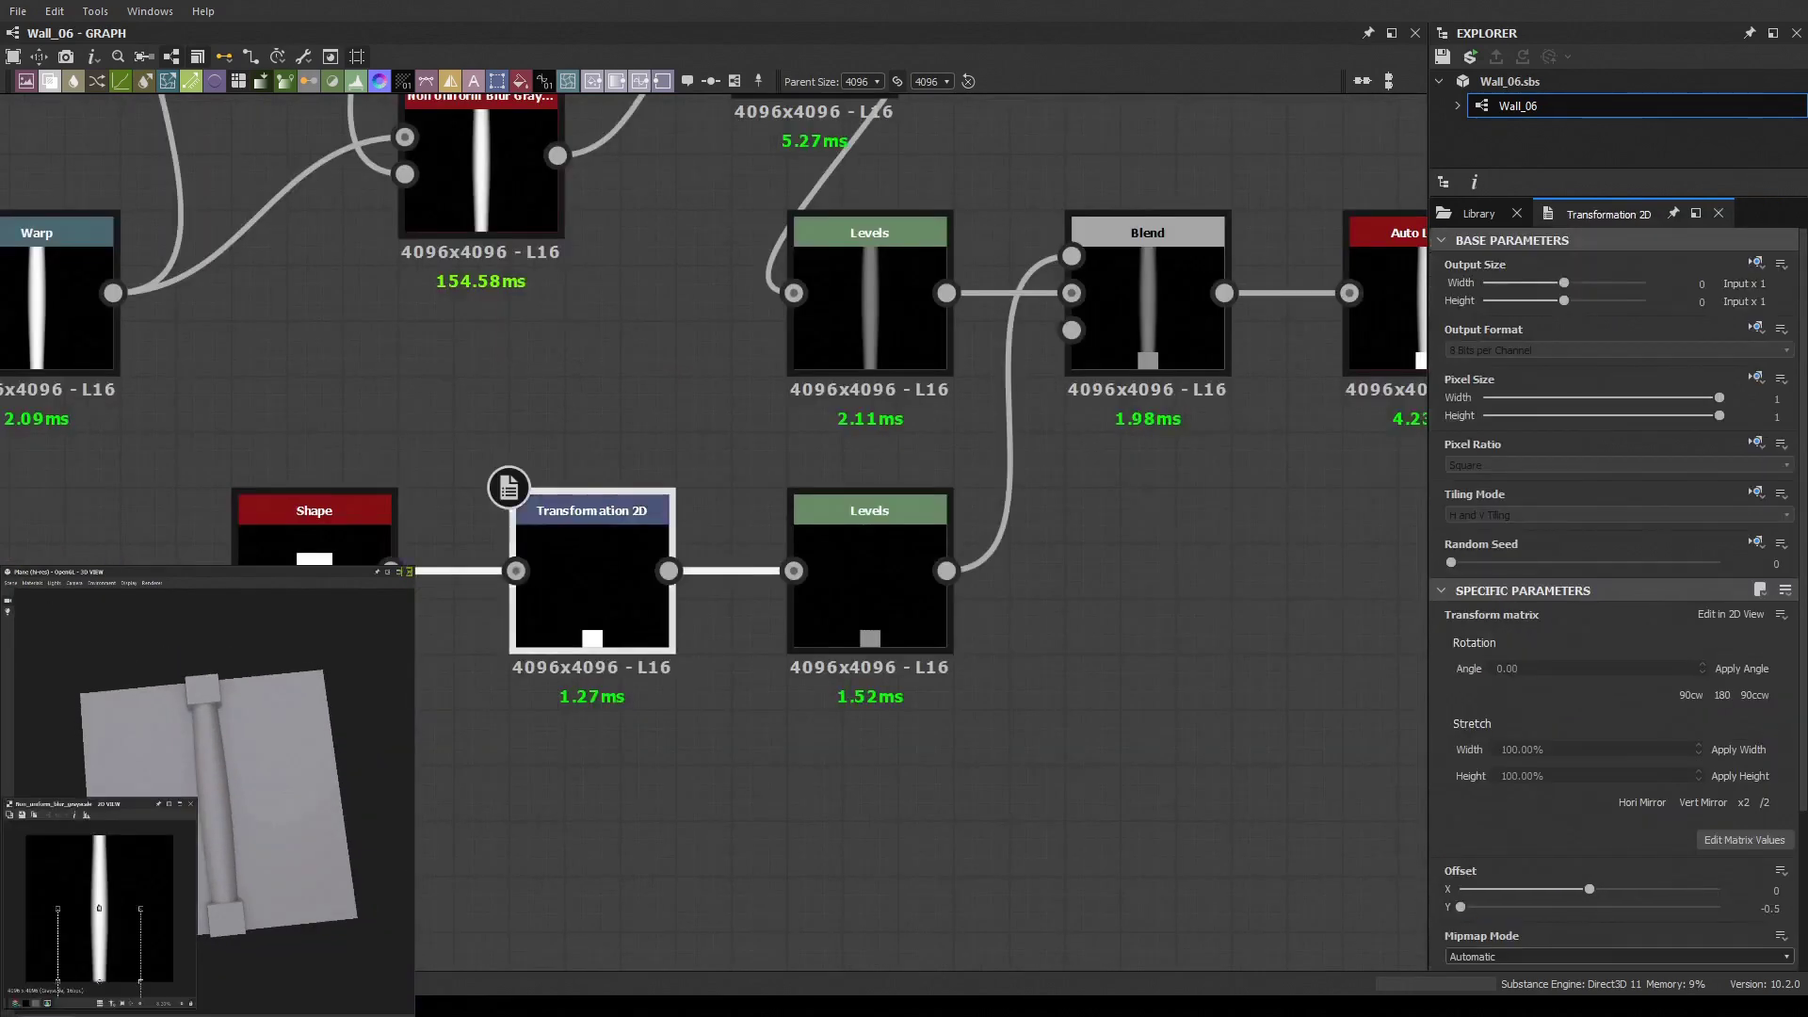
Shorten the lower square Shape's Size Y and set the Blur intensity to 0.2
drag(1720, 819, 1637, 818)
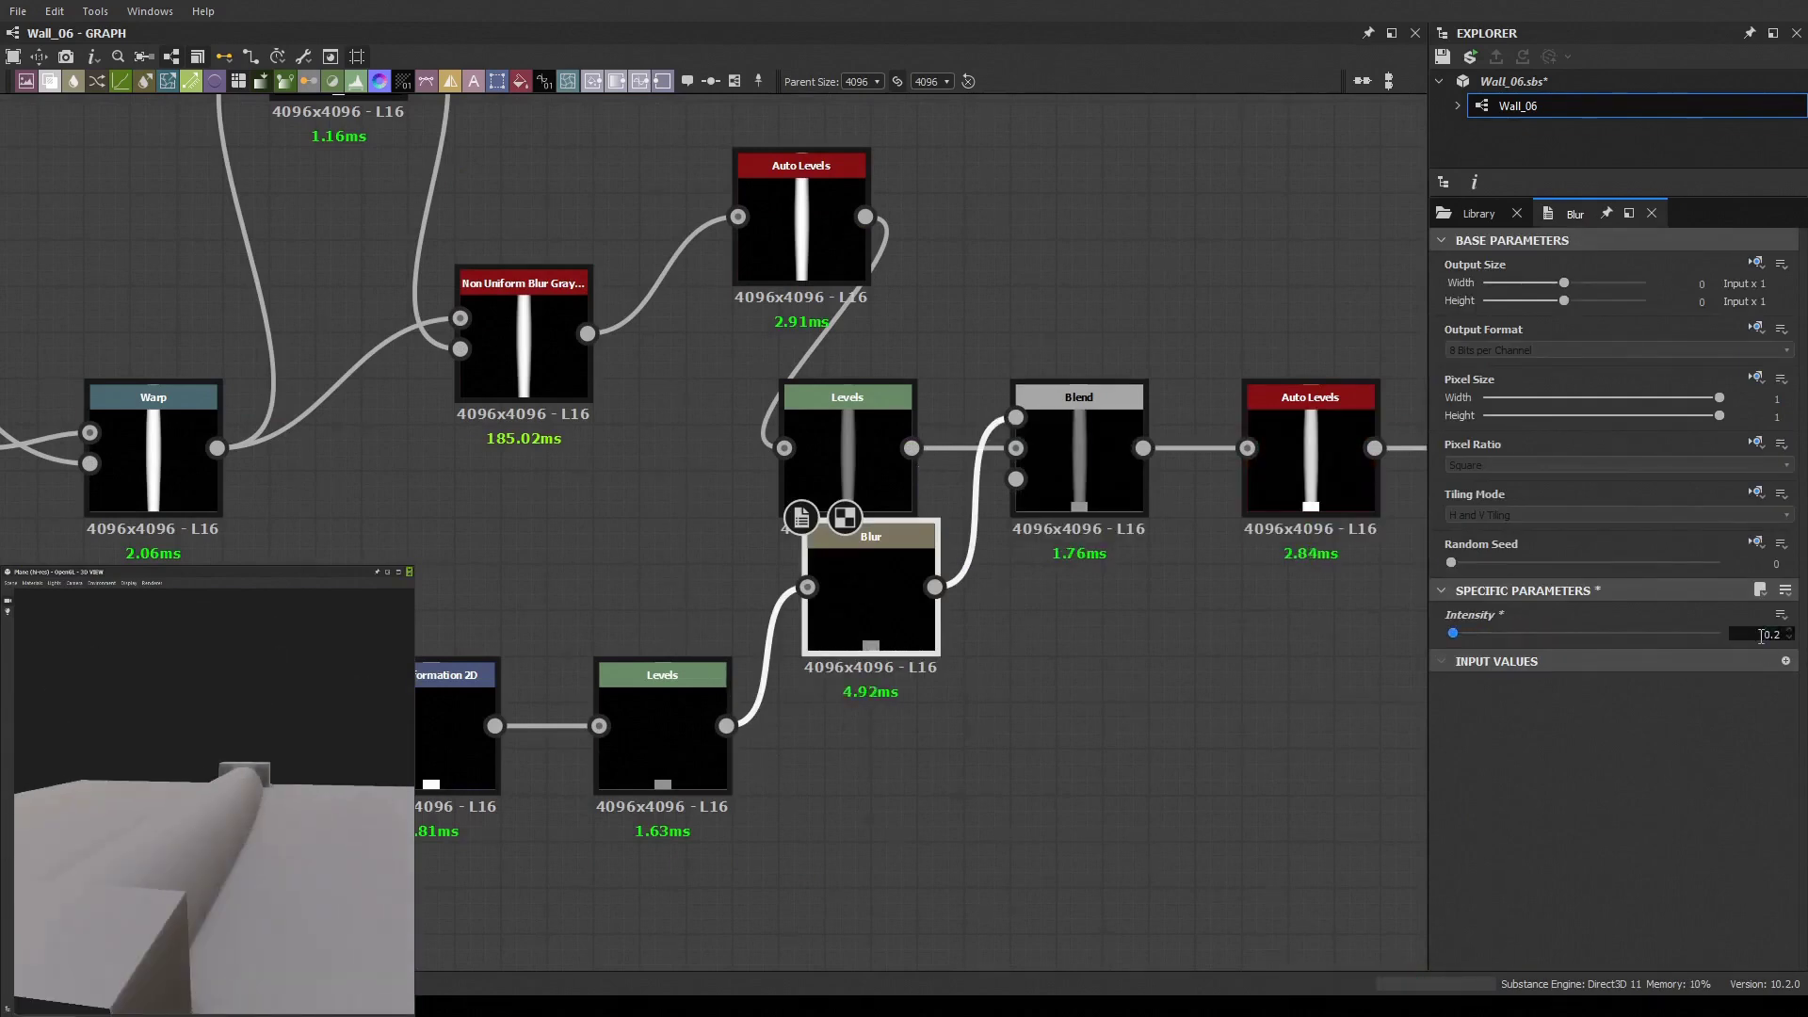
double_click(1762, 635)
text(.2)
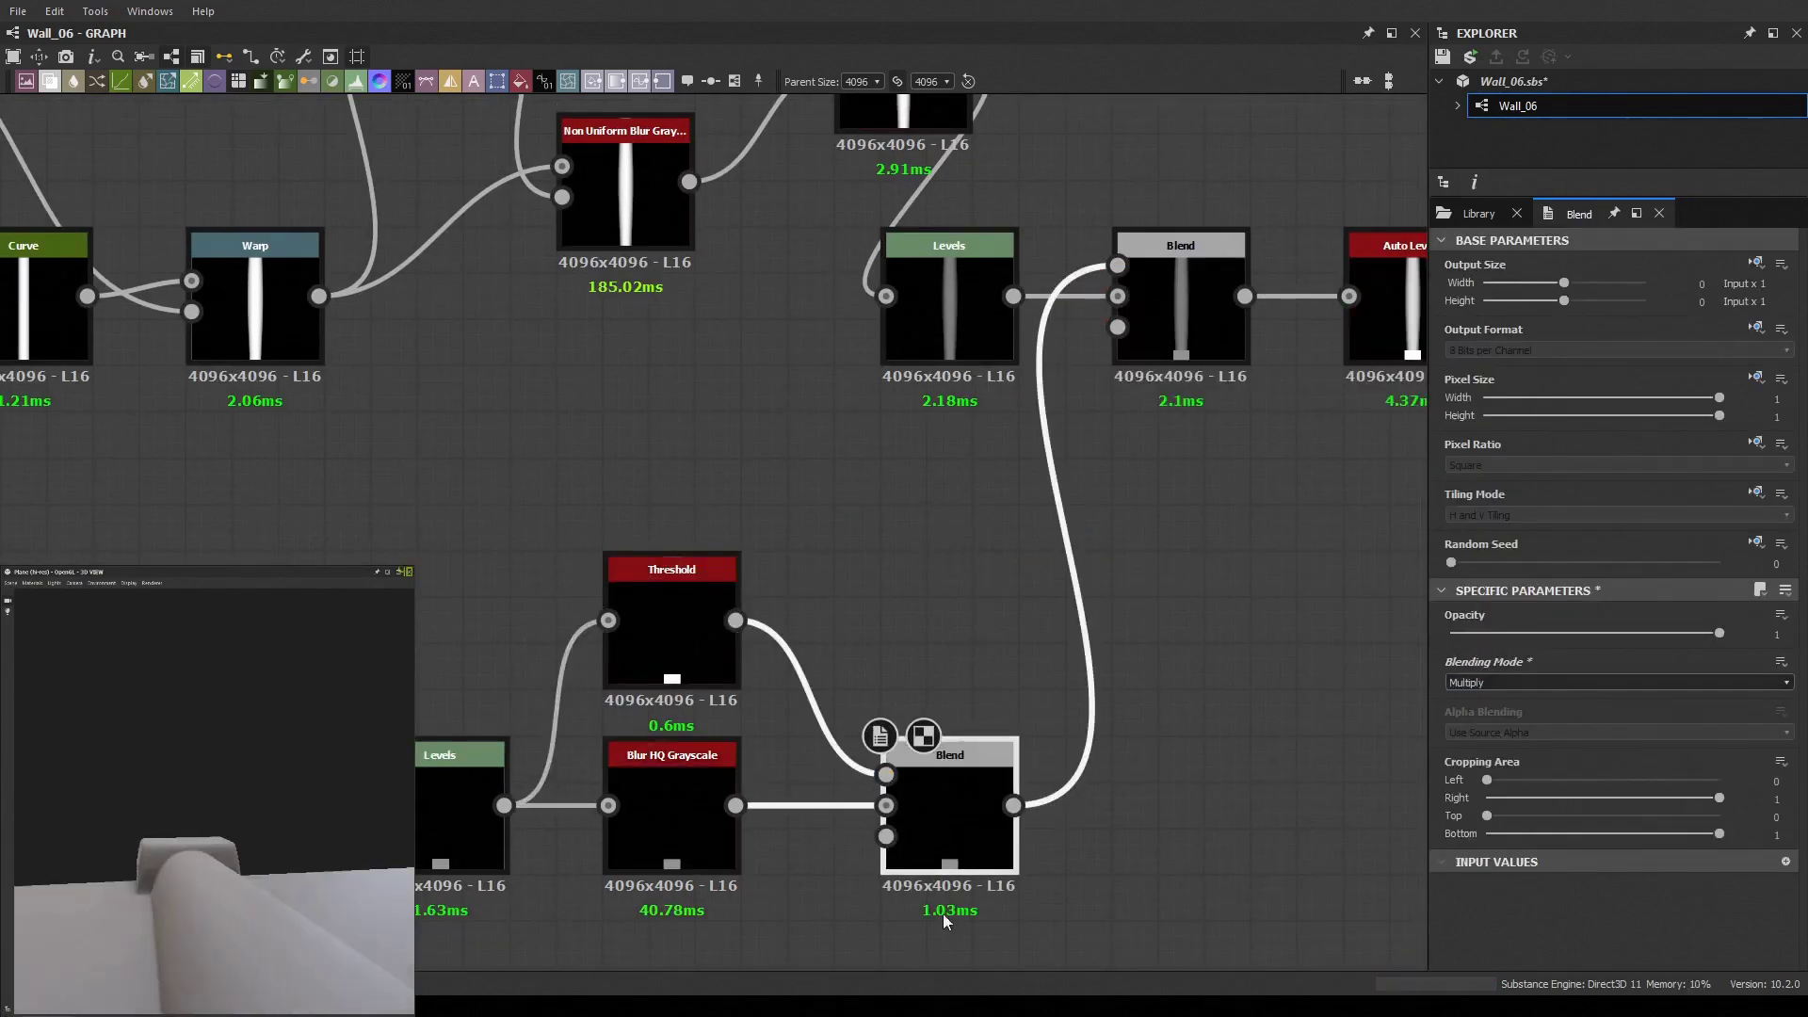
key(Return)
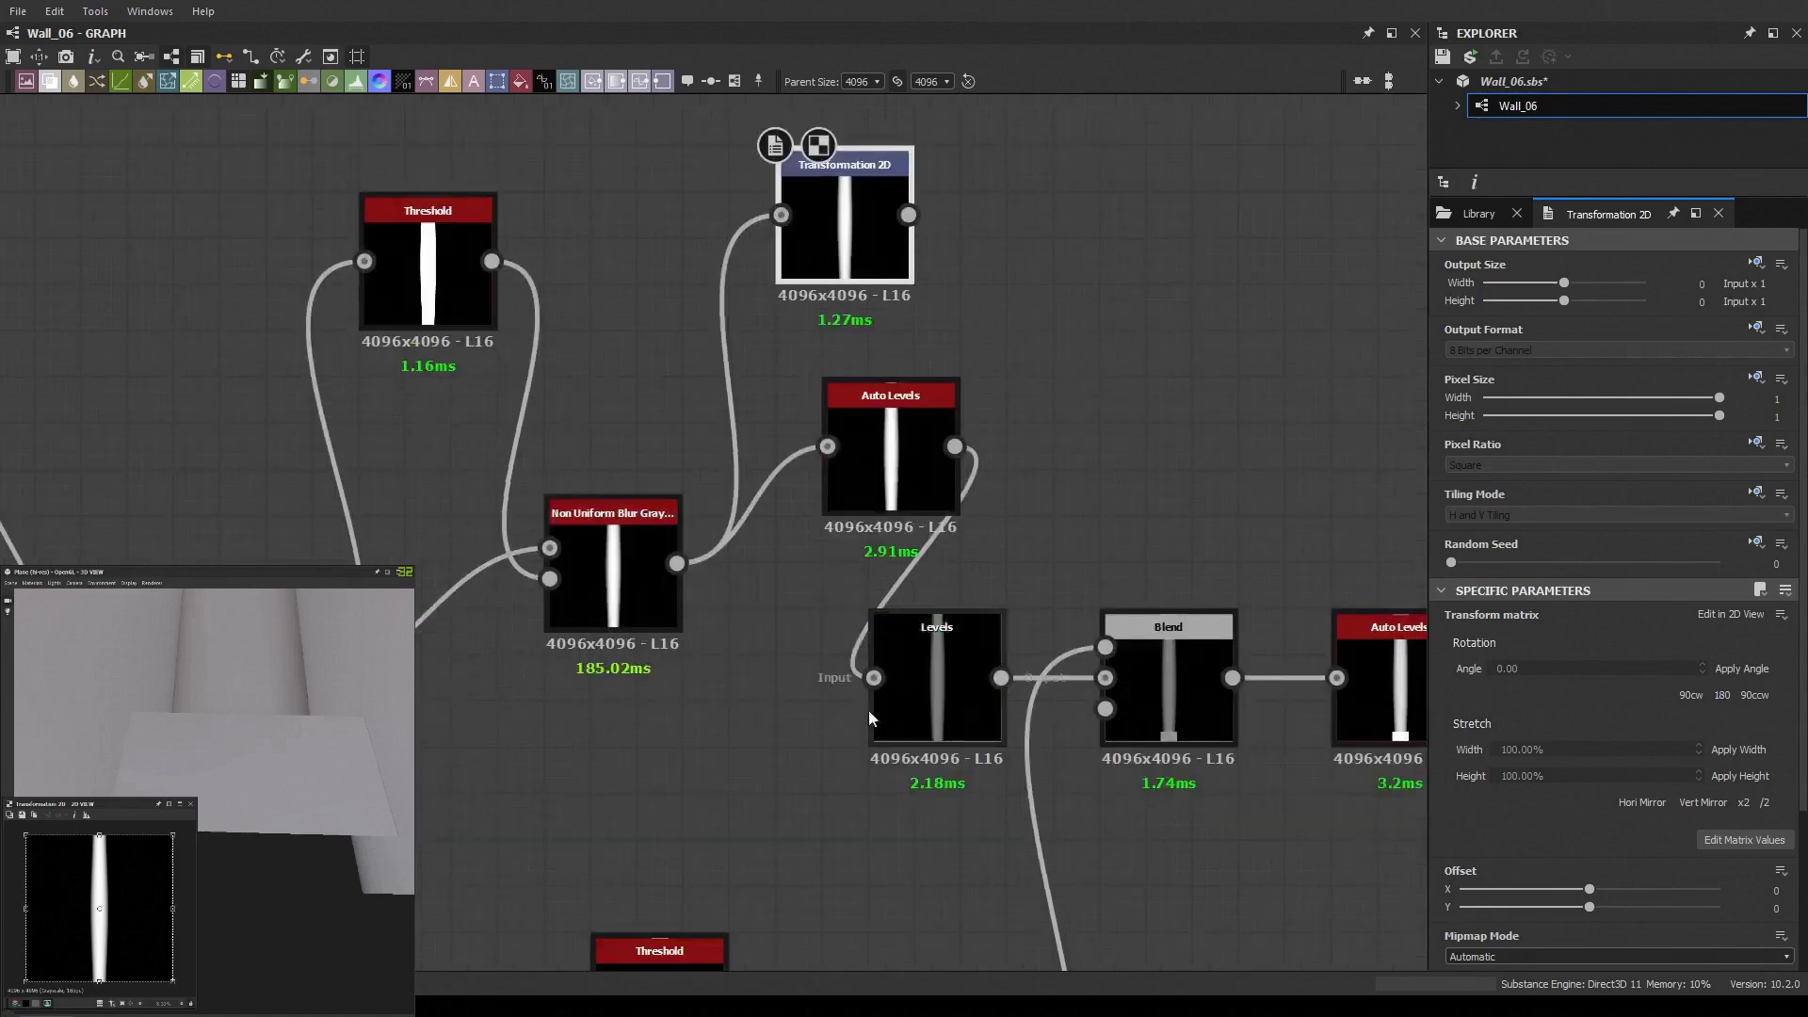
scroll(1133, 646, down, 5)
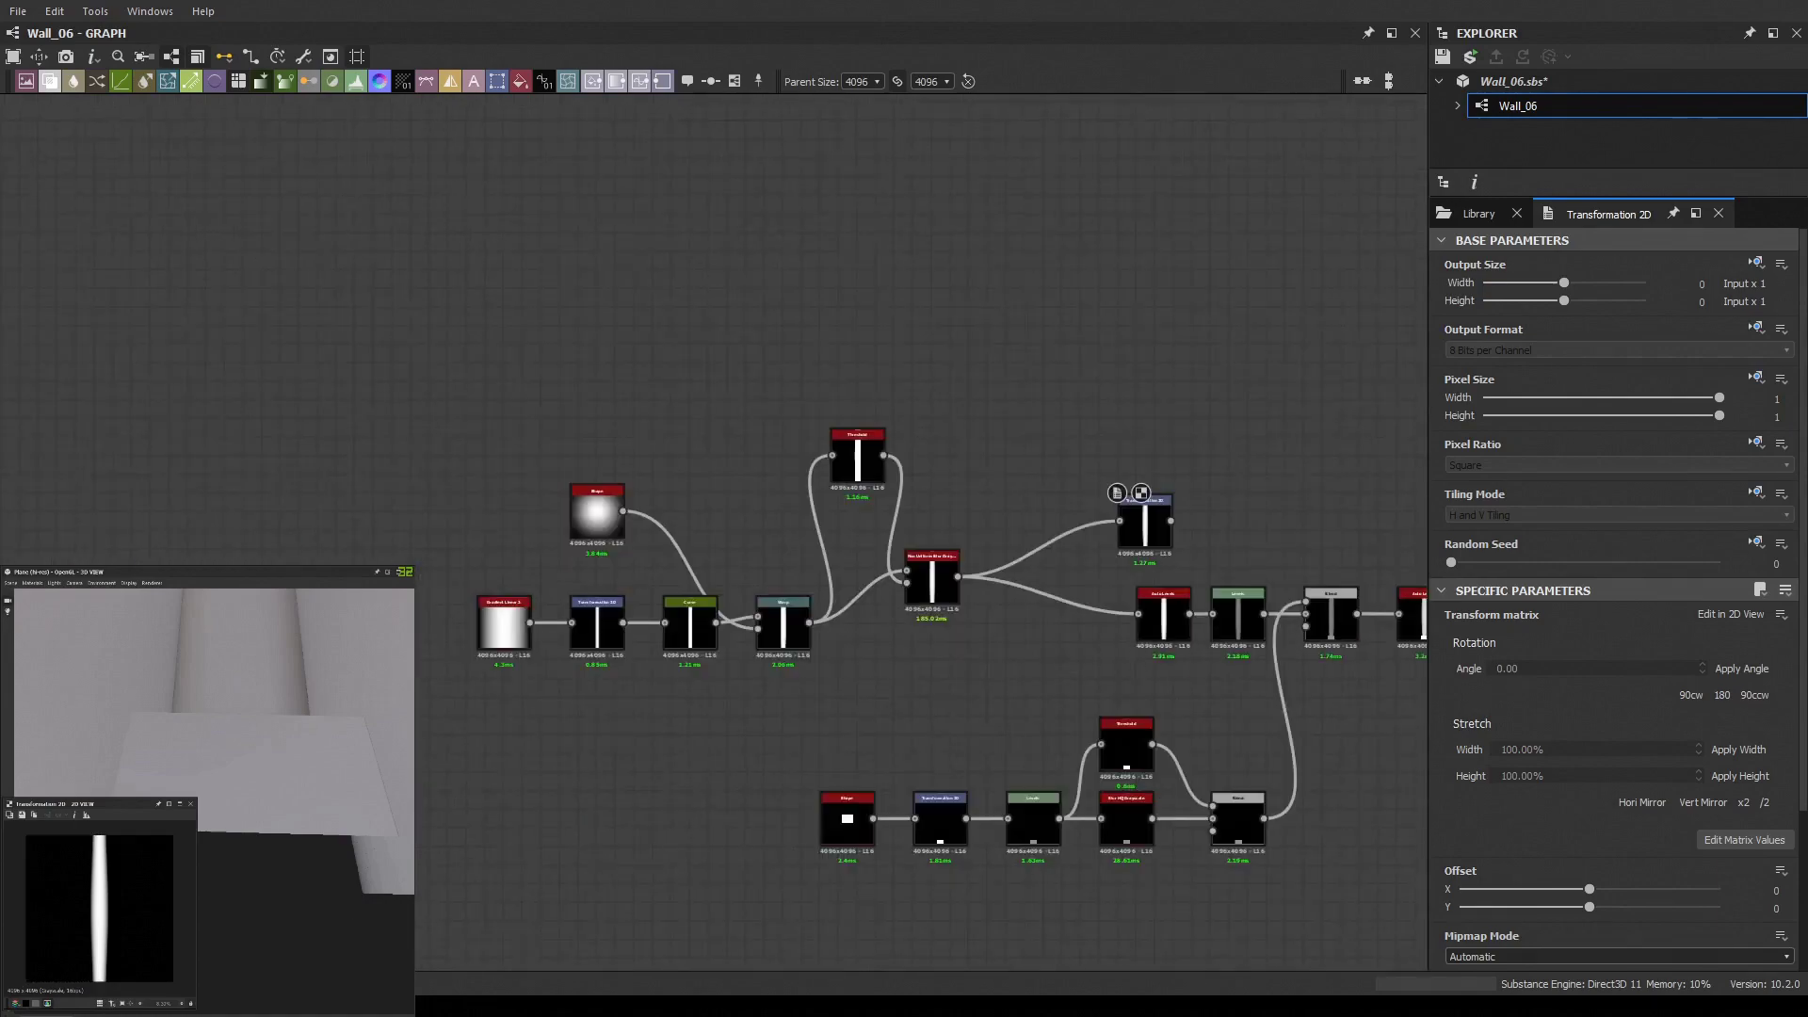
scroll(1000, 565, up, 4)
middle_drag(1000, 549, 617, 551)
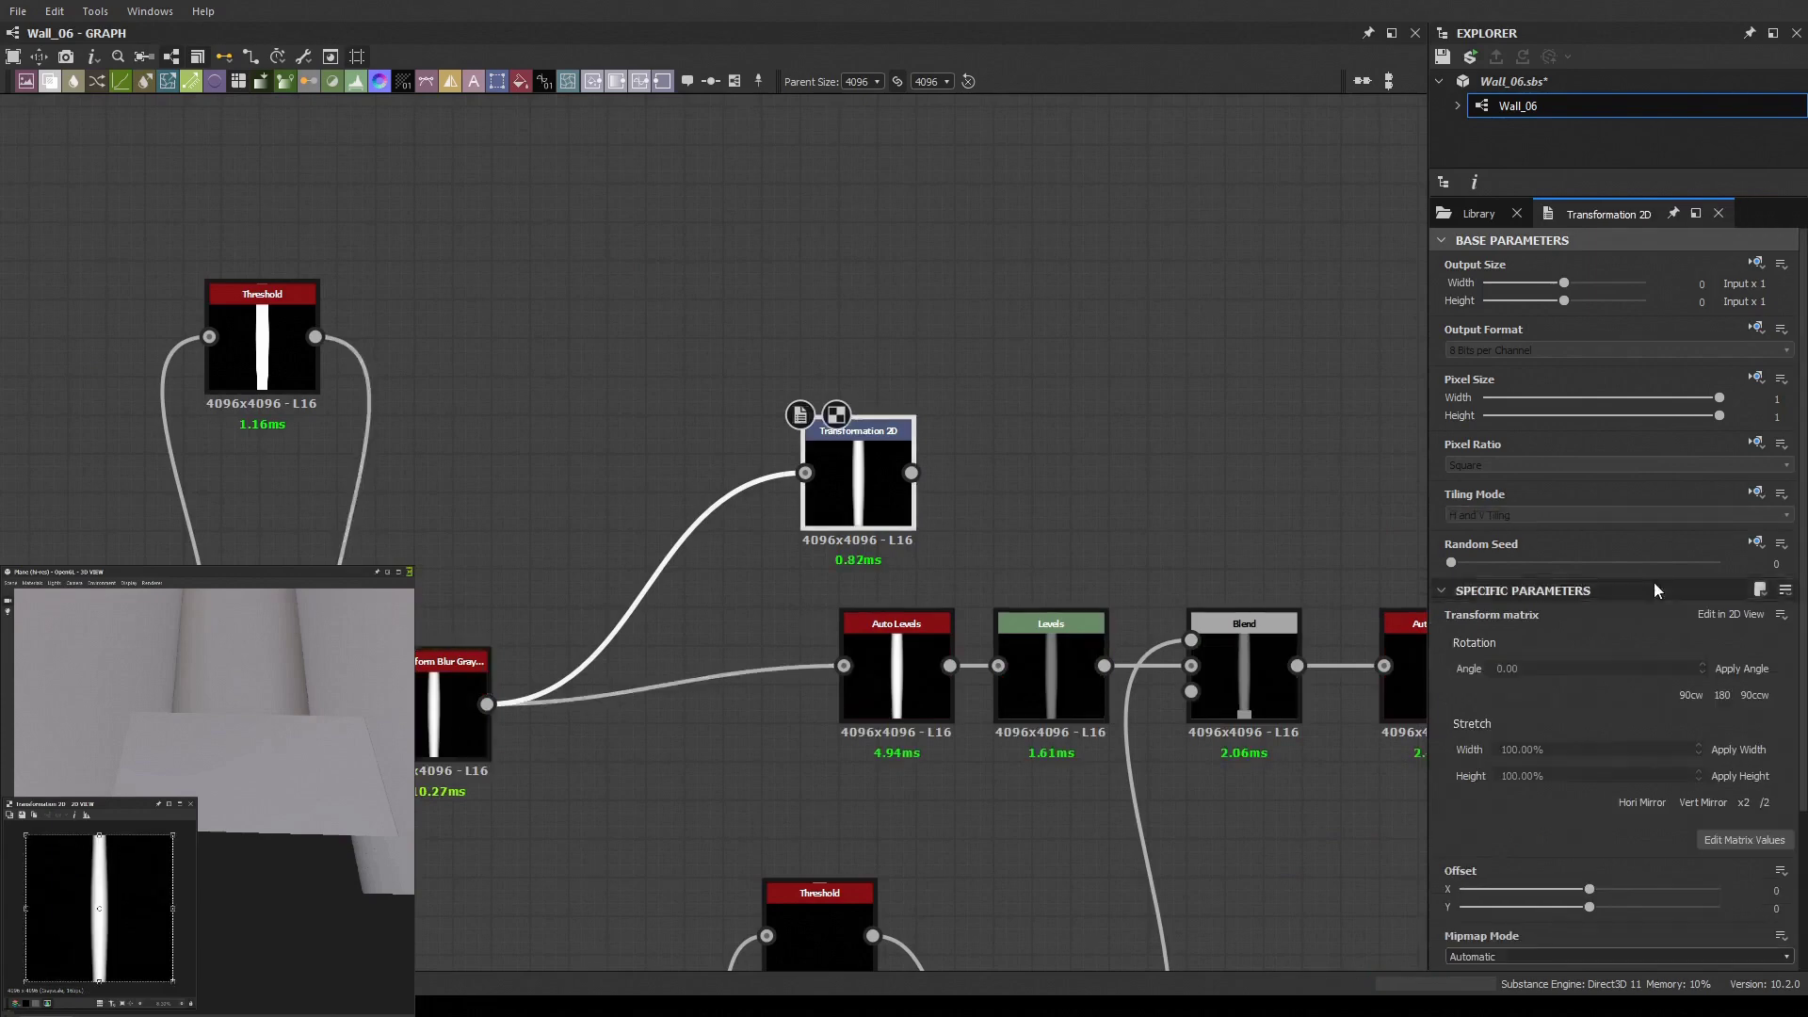
Add a Paraboloid Shape feeding the Transformation 2D, followed by a Blend node
middle_drag(768, 581, 912, 589)
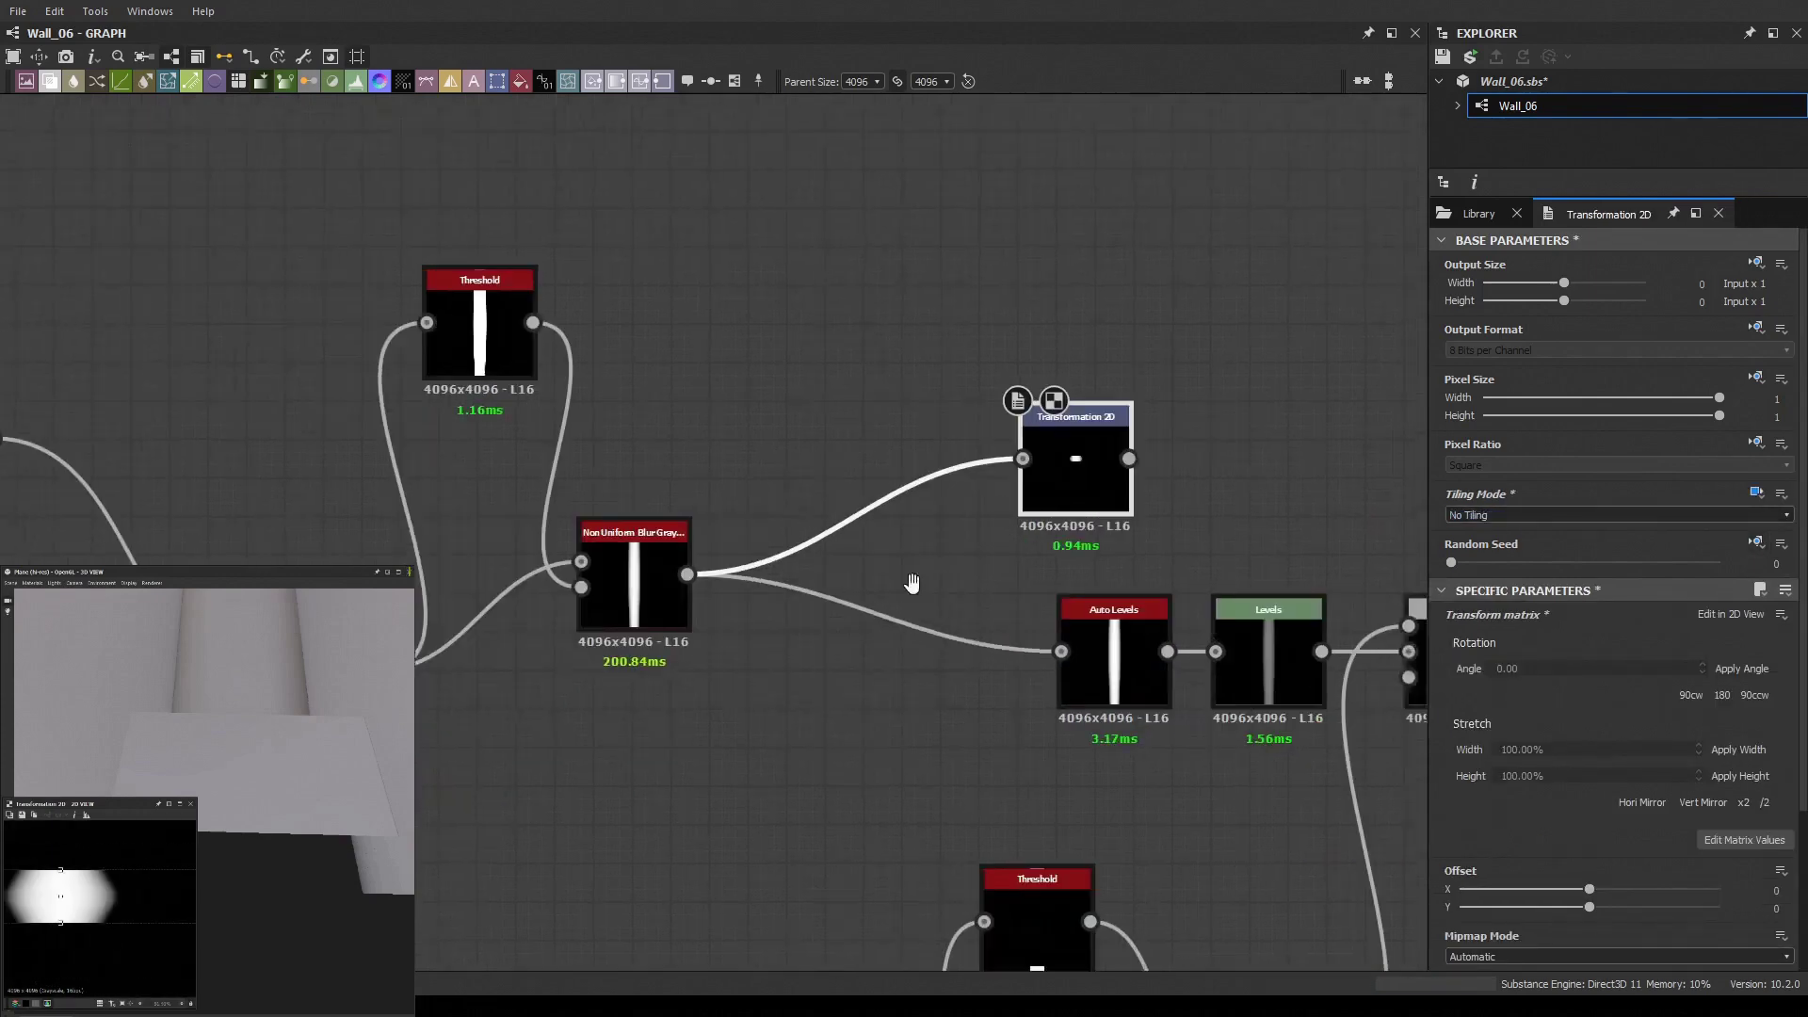
scroll(869, 595, down, 4)
scroll(733, 480, up, 3)
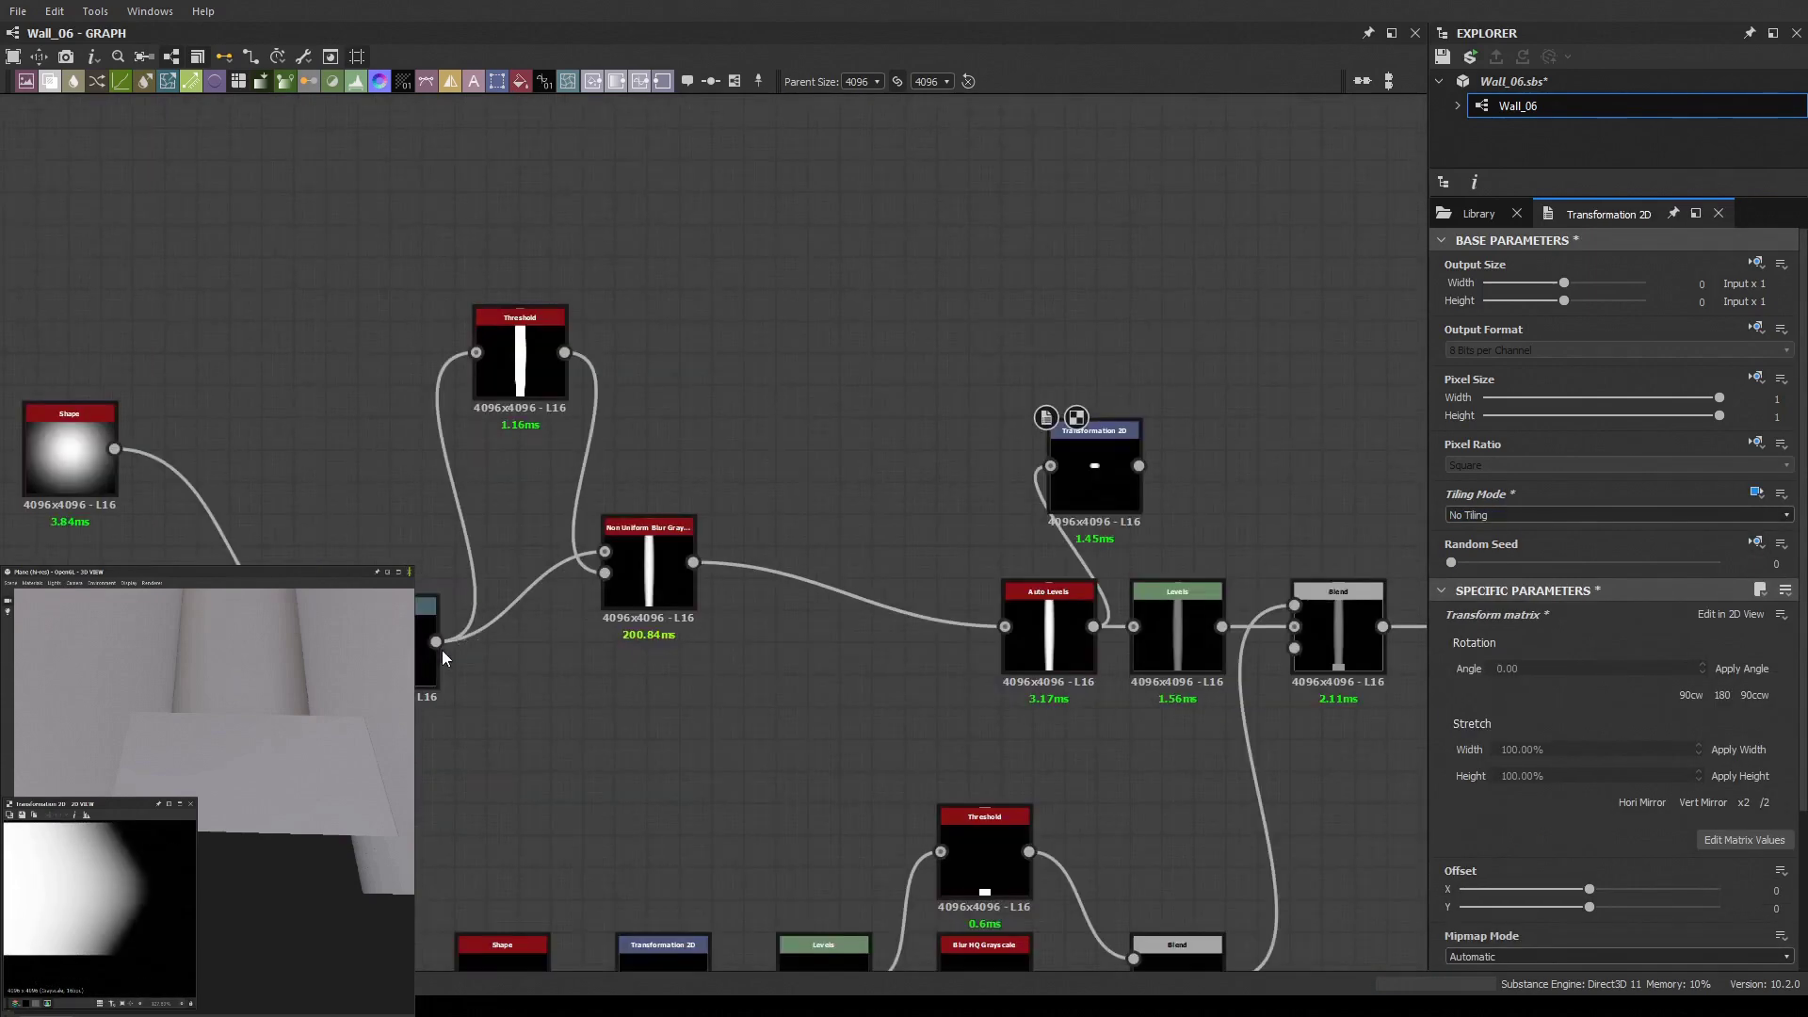
key(ctrl+v)
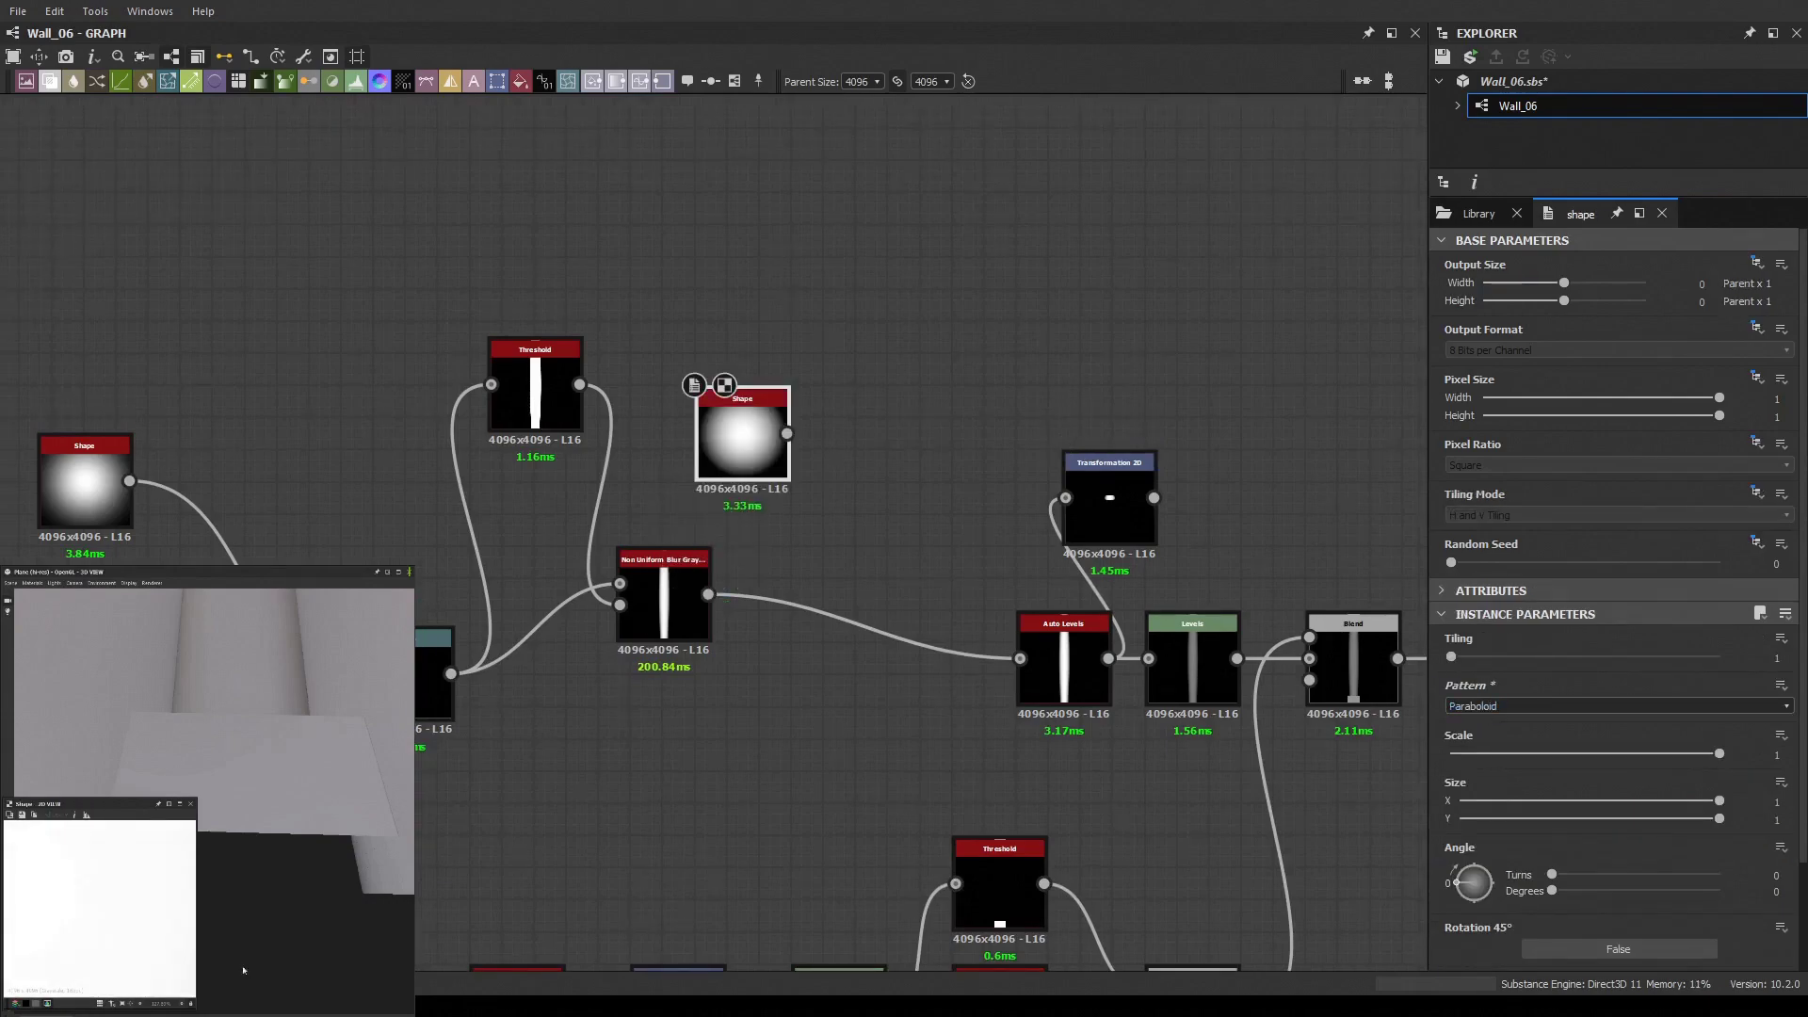
drag(770, 437, 1059, 386)
scroll(1068, 258, up, 3)
drag(1091, 197, 1069, 464)
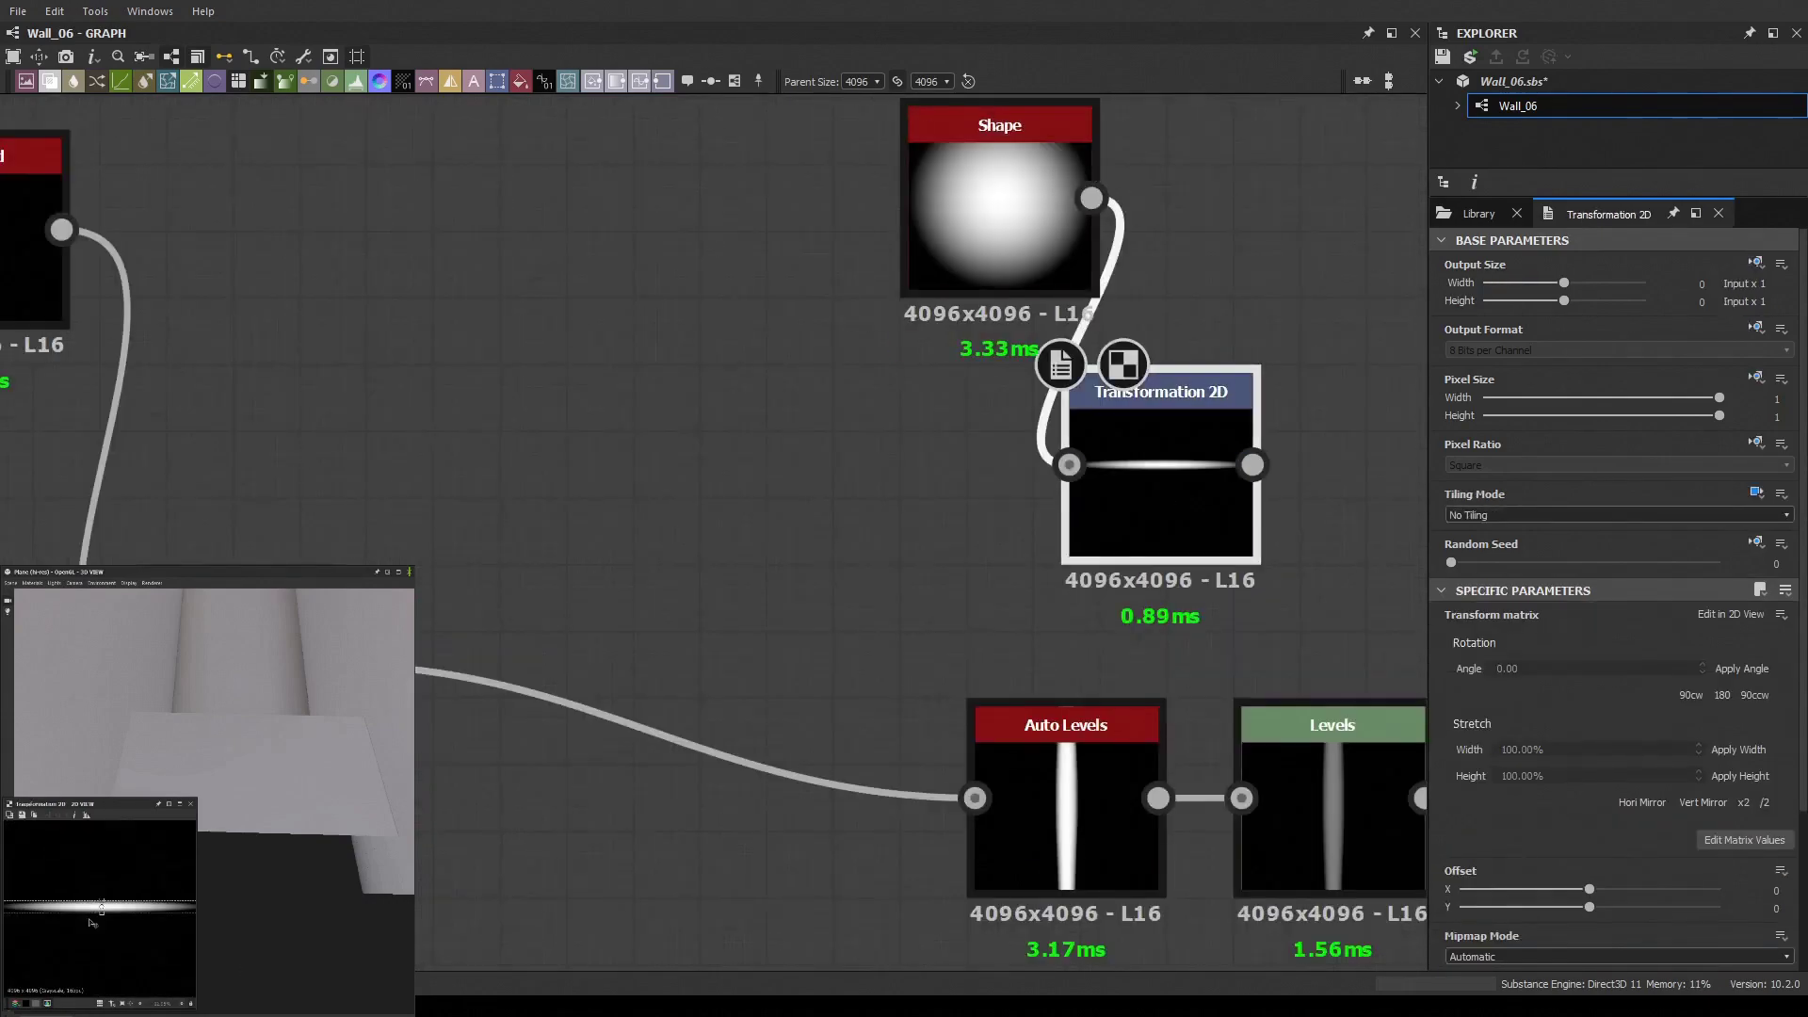
scroll(1178, 458, down, 2)
key(ctrl+b)
Add a Max (Lighten) Blend after Auto Levels and link the top Blend into it
scroll(1177, 457, down, 2)
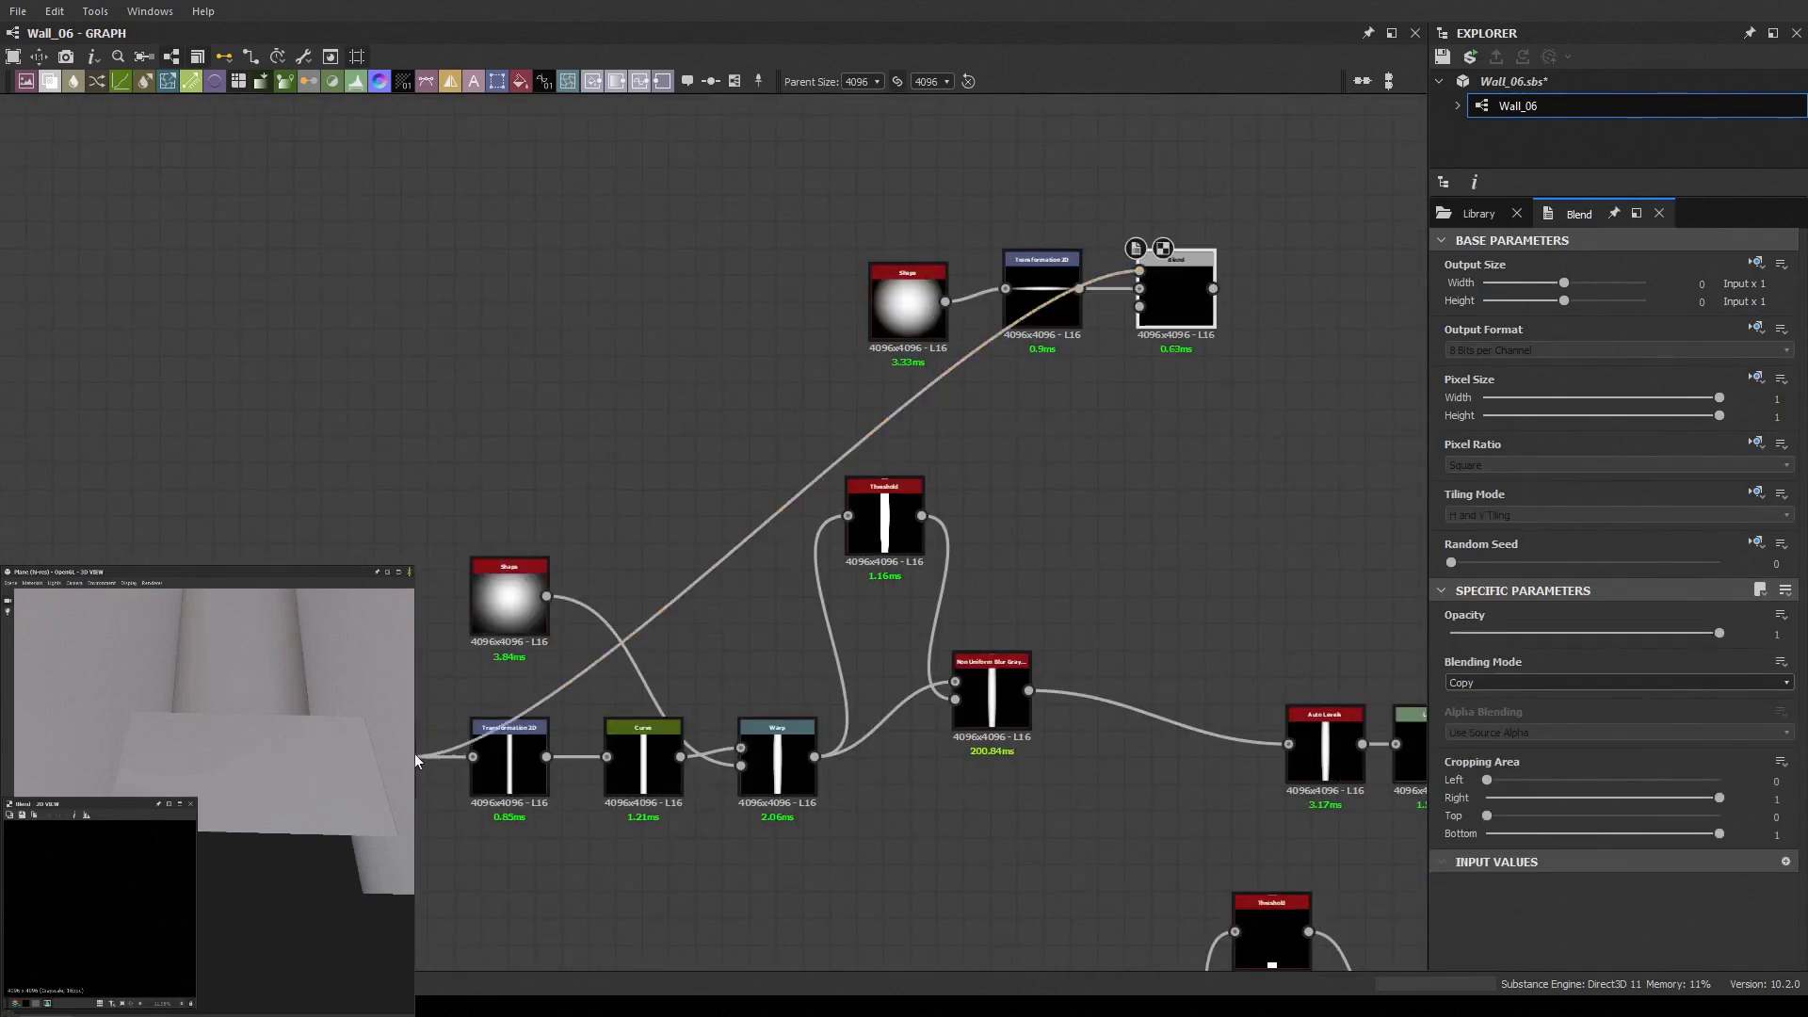
scroll(490, 222, down, 3)
scroll(501, 205, up, 2)
click(1337, 706)
scroll(1017, 672, up, 3)
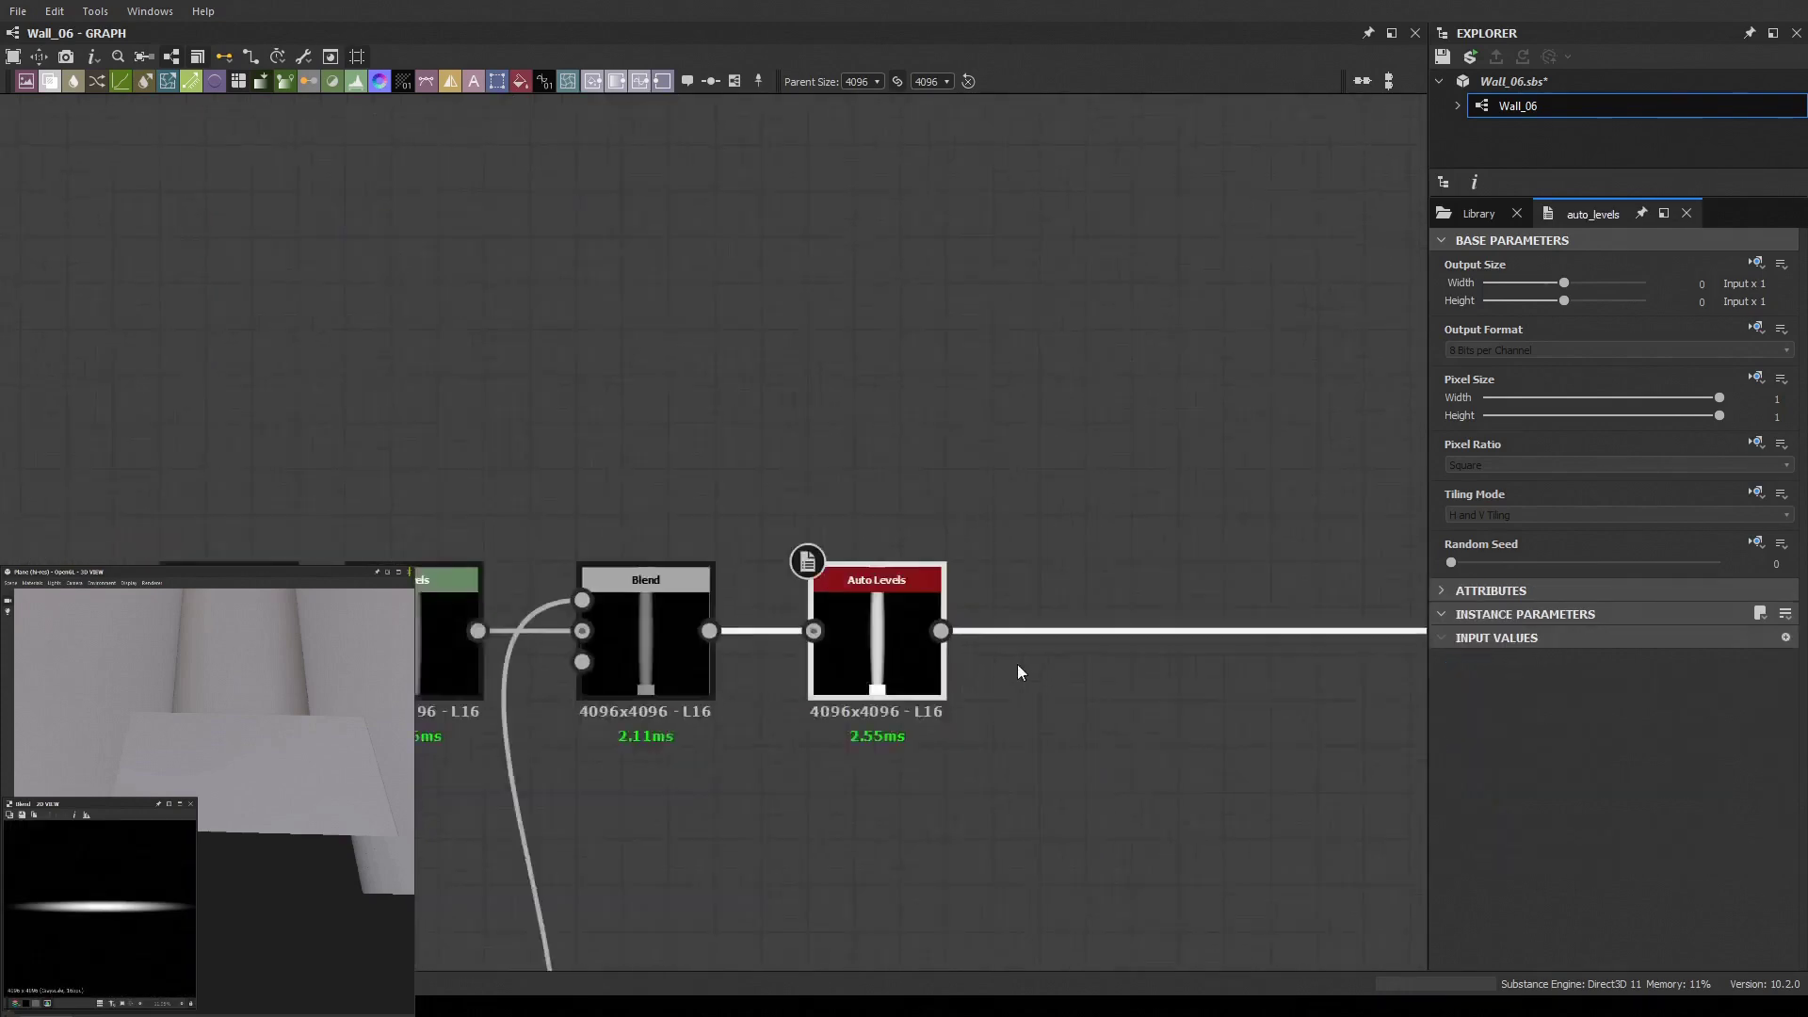
key(ctrl+b)
scroll(1017, 671, down, 3)
drag(733, 351, 1087, 734)
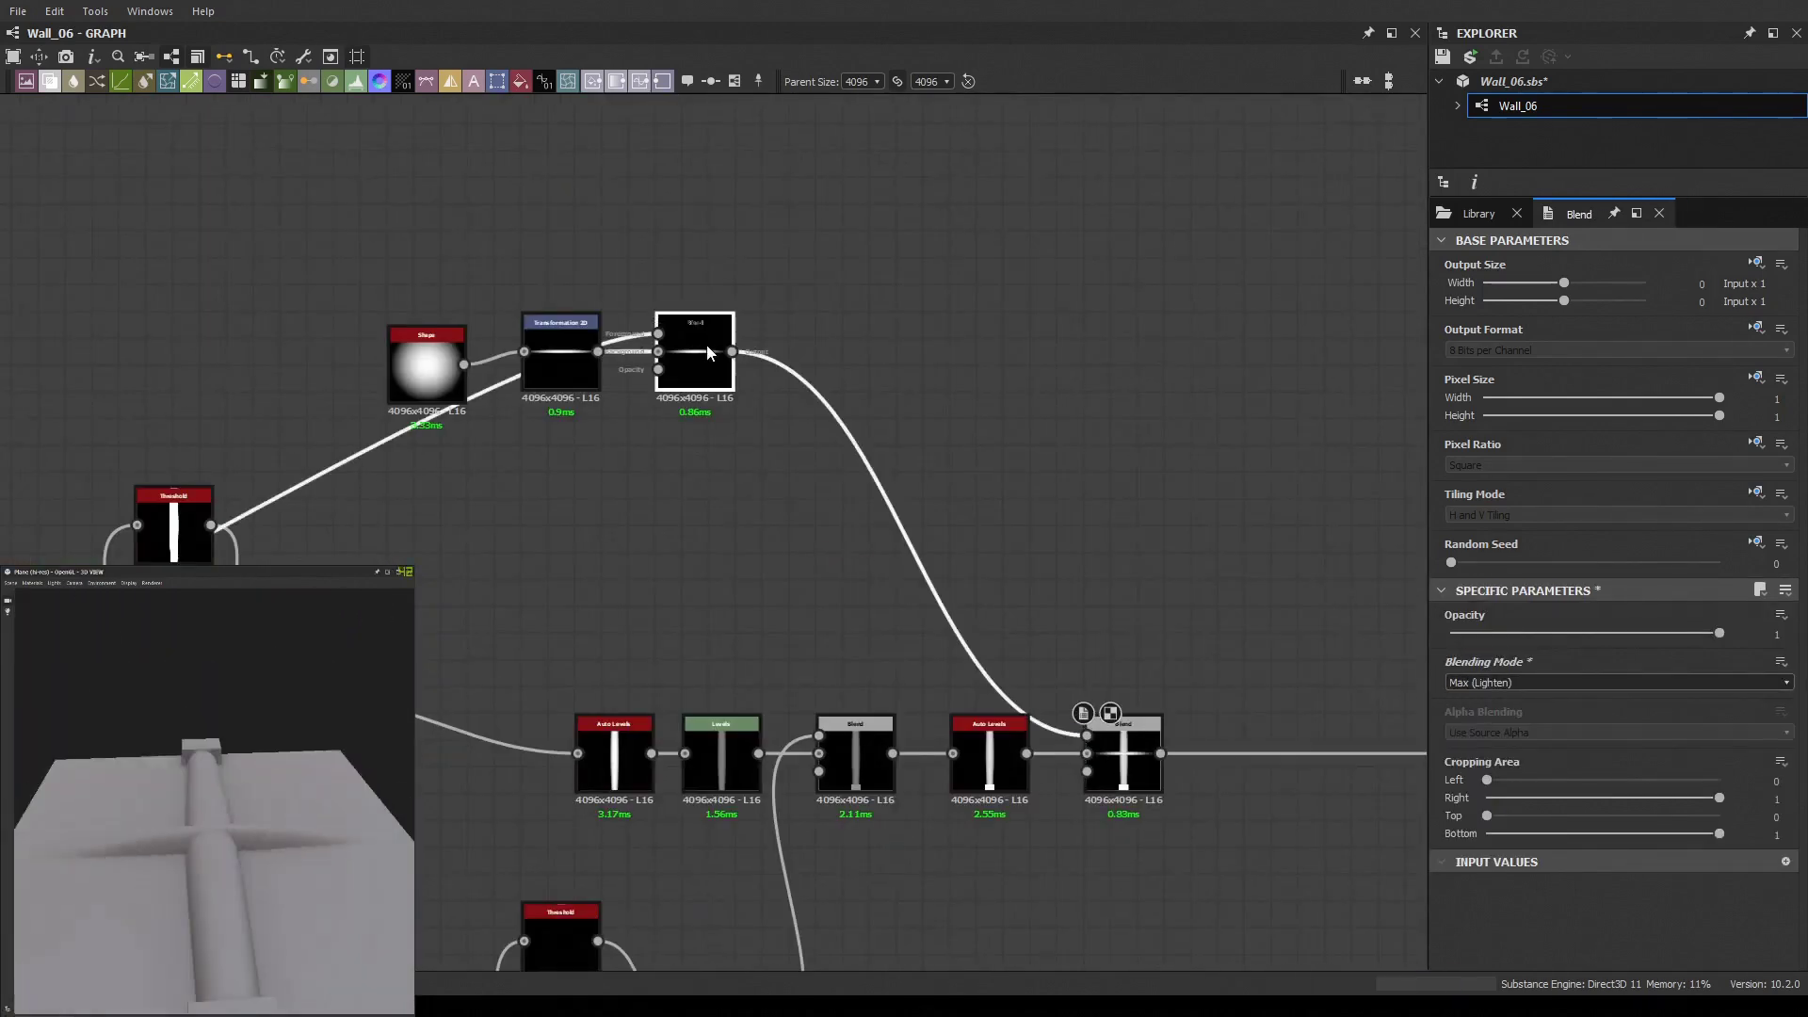
Insert a Transformation 2D after the top Blend, squeezing the band into thin dashes
drag(708, 352, 738, 459)
key(ctrl+t)
scroll(1213, 547, up, 2)
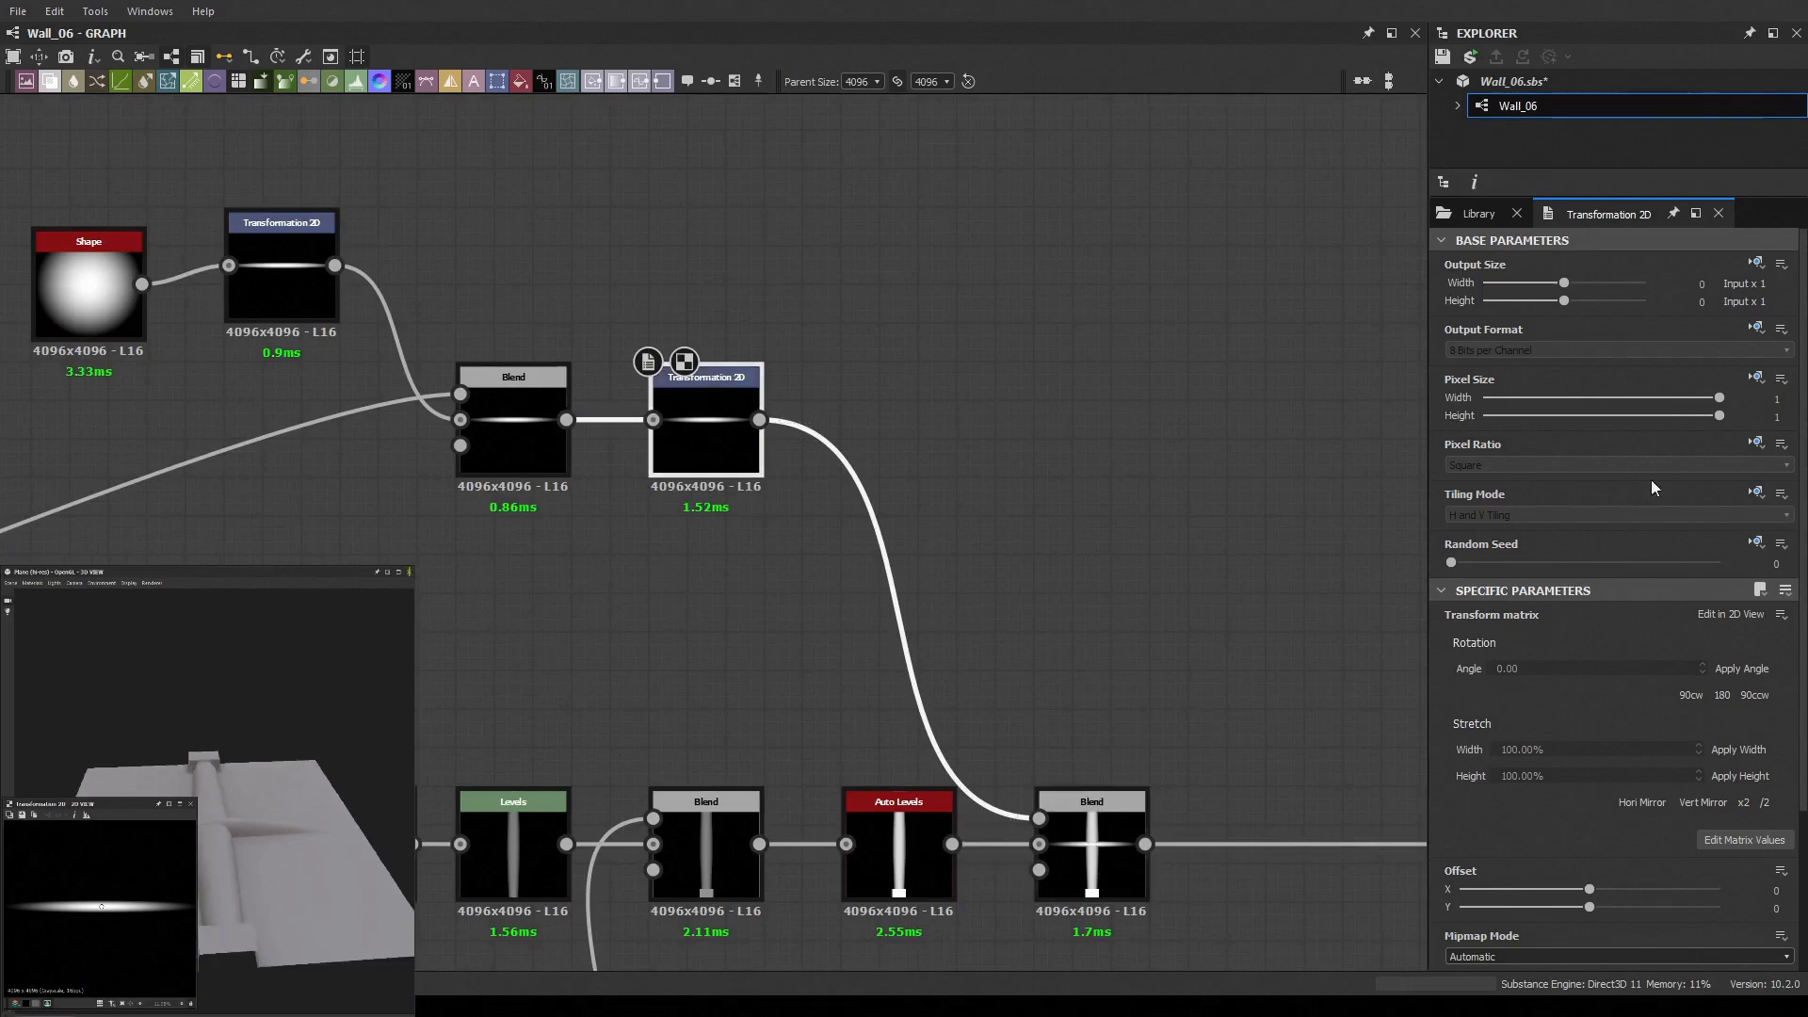
drag(157, 899, 106, 908)
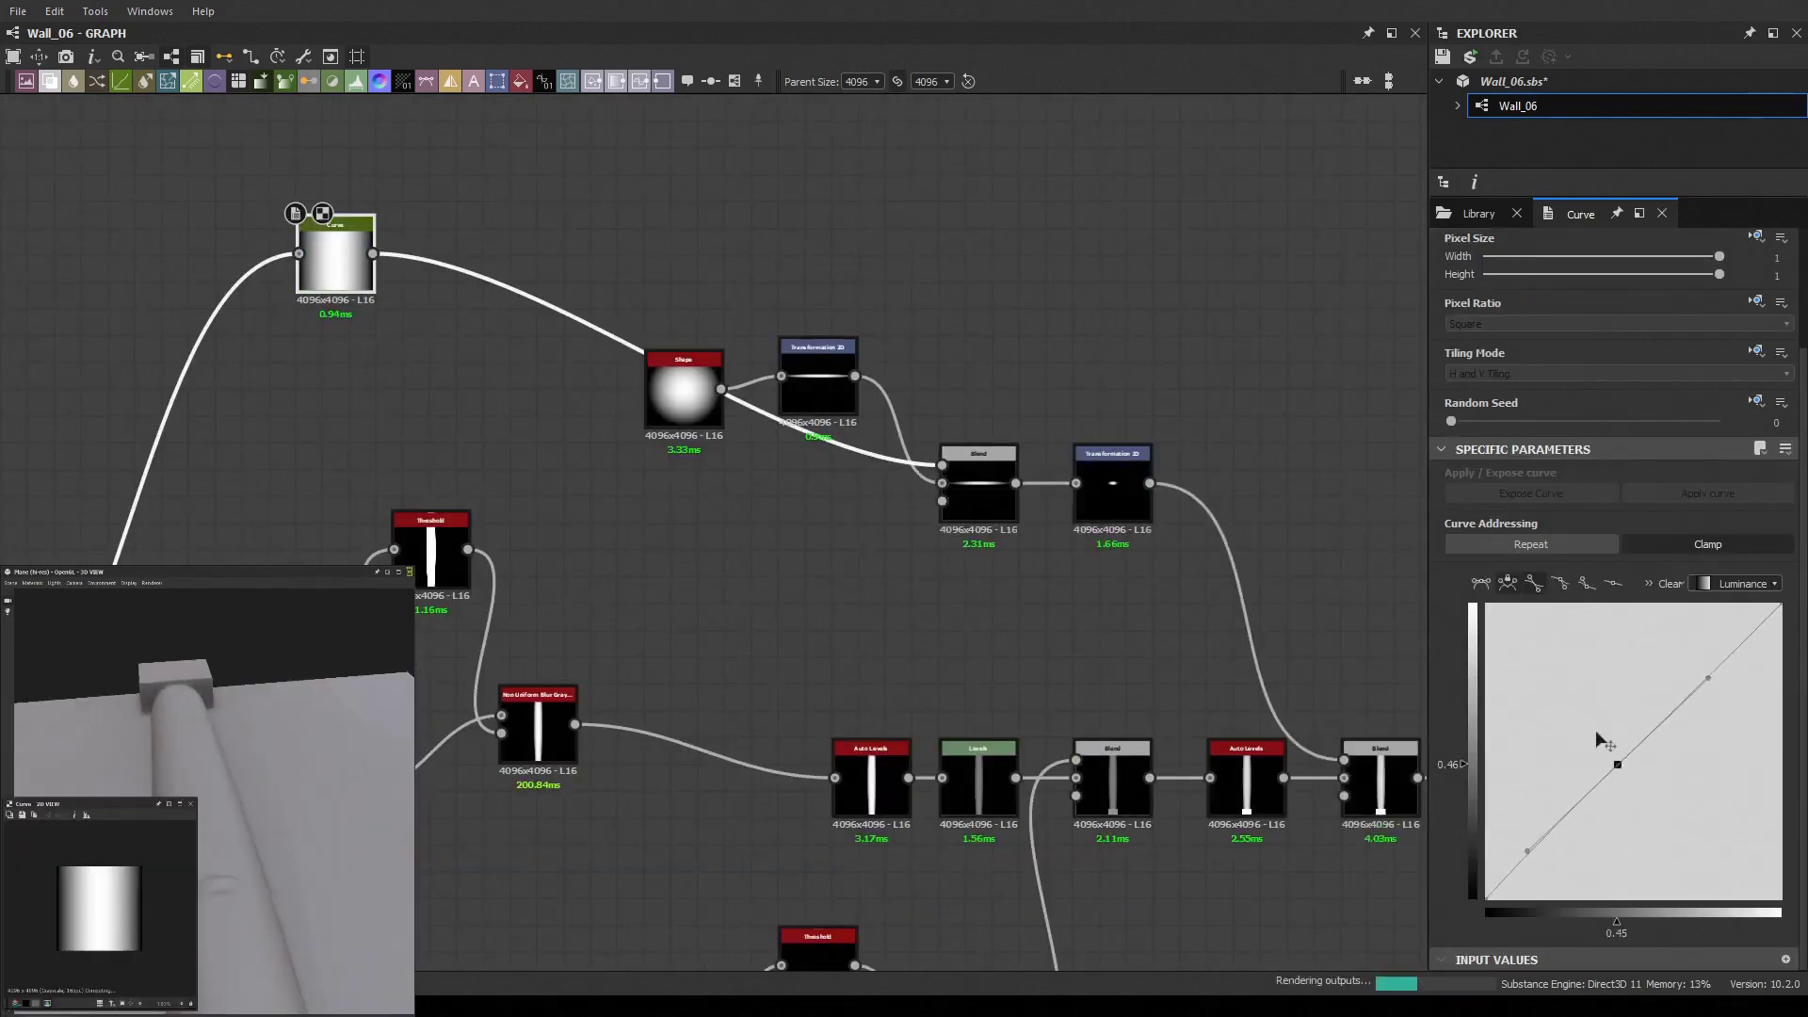
Bend the Curve upward, add a Blend and Transformation 2D, and link them into the rightmost Blend
drag(1617, 764, 1540, 671)
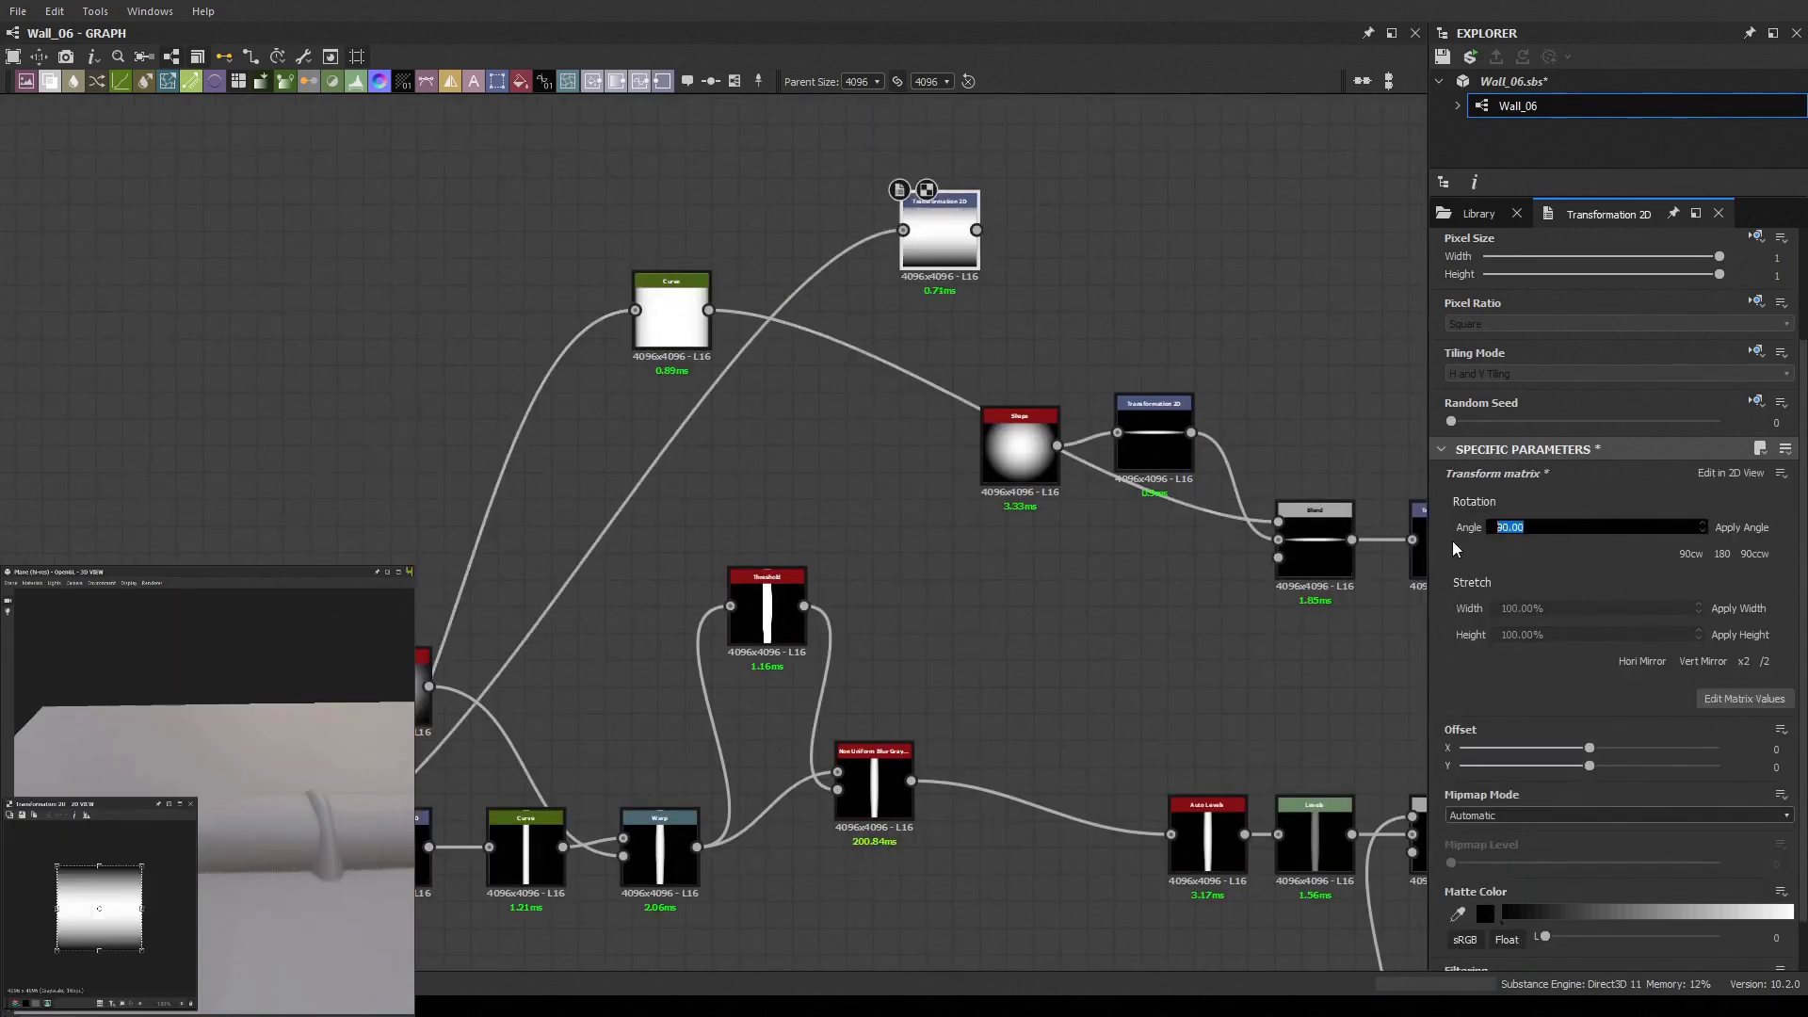
key(alt+b)
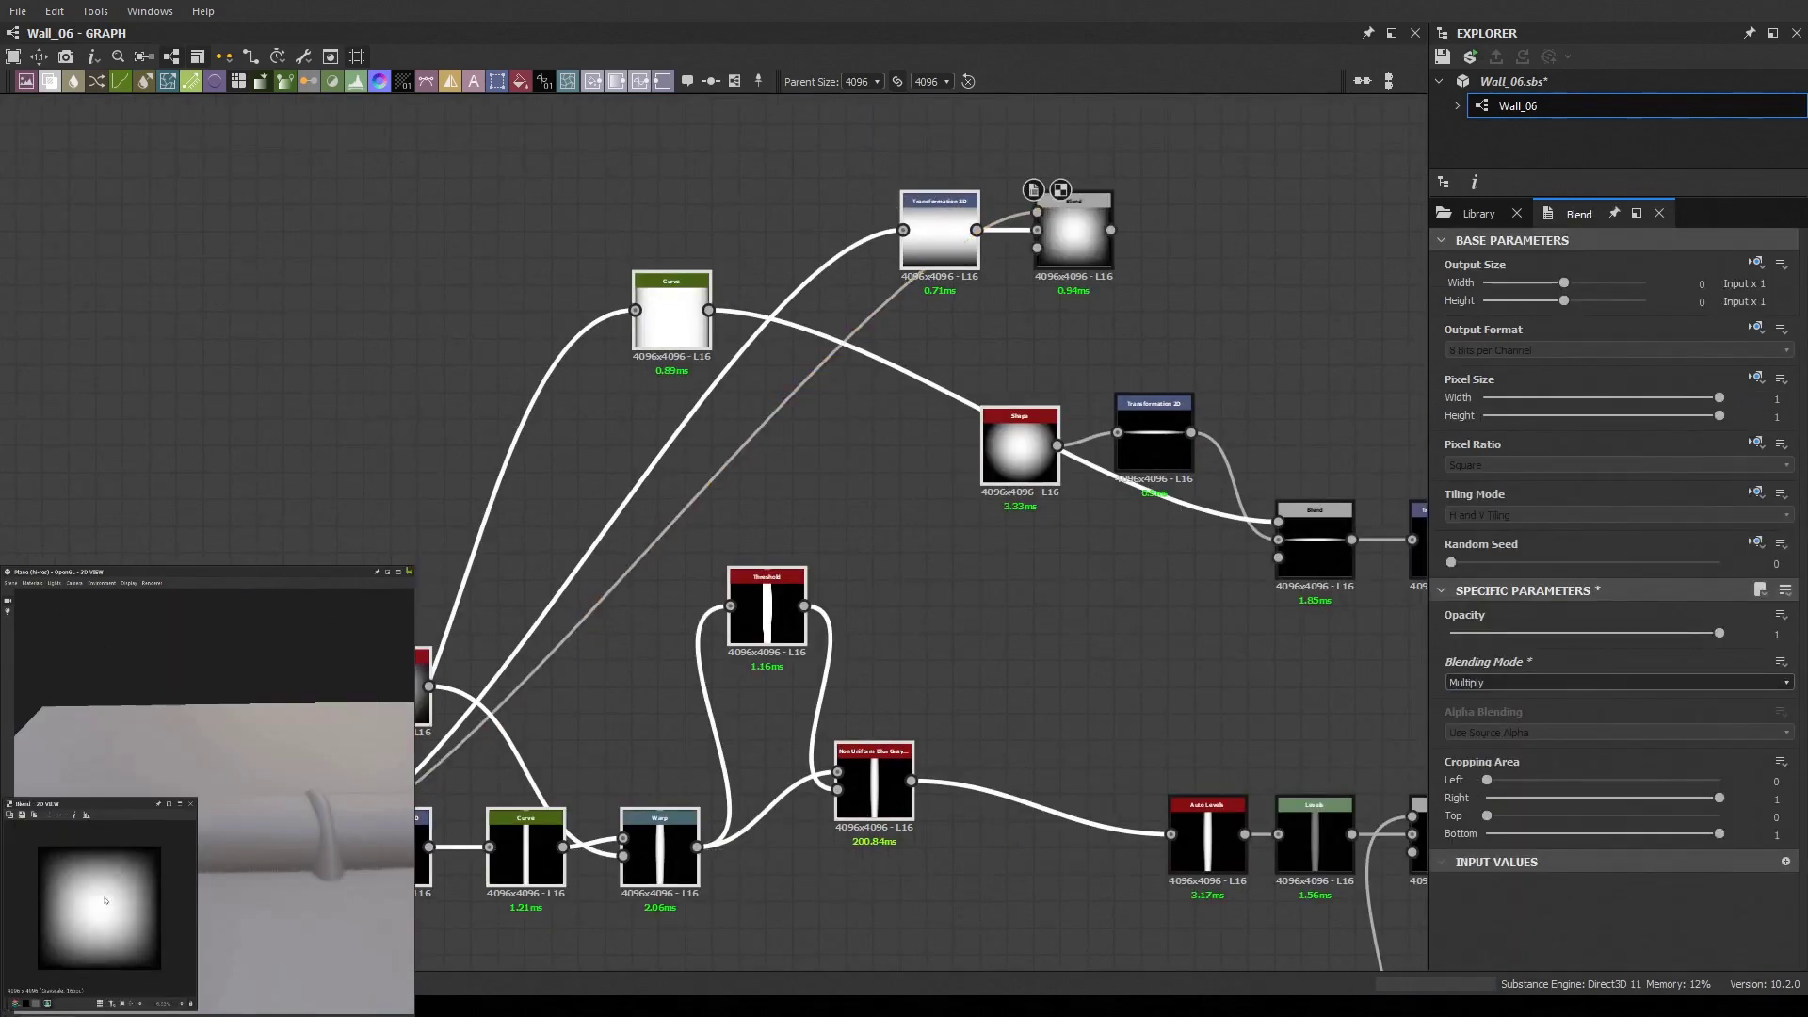
key(alt+t)
middle_drag(848, 565, 463, 453)
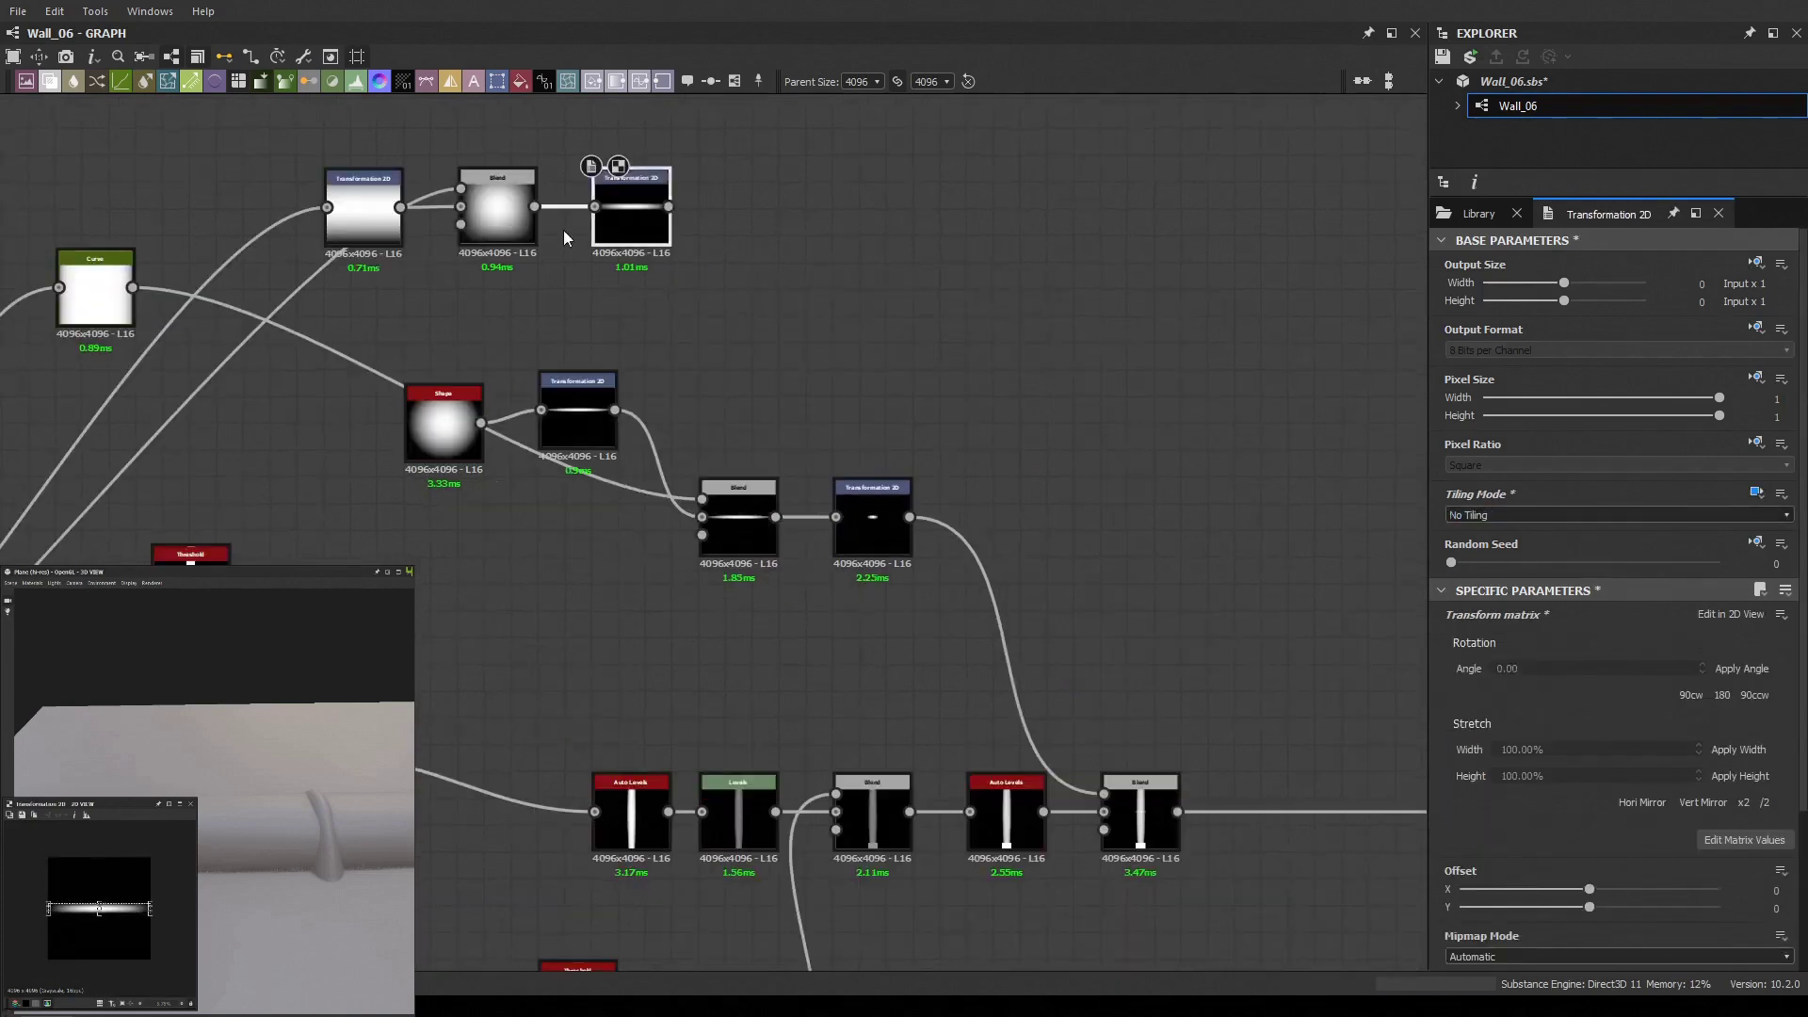
drag(669, 207, 1104, 794)
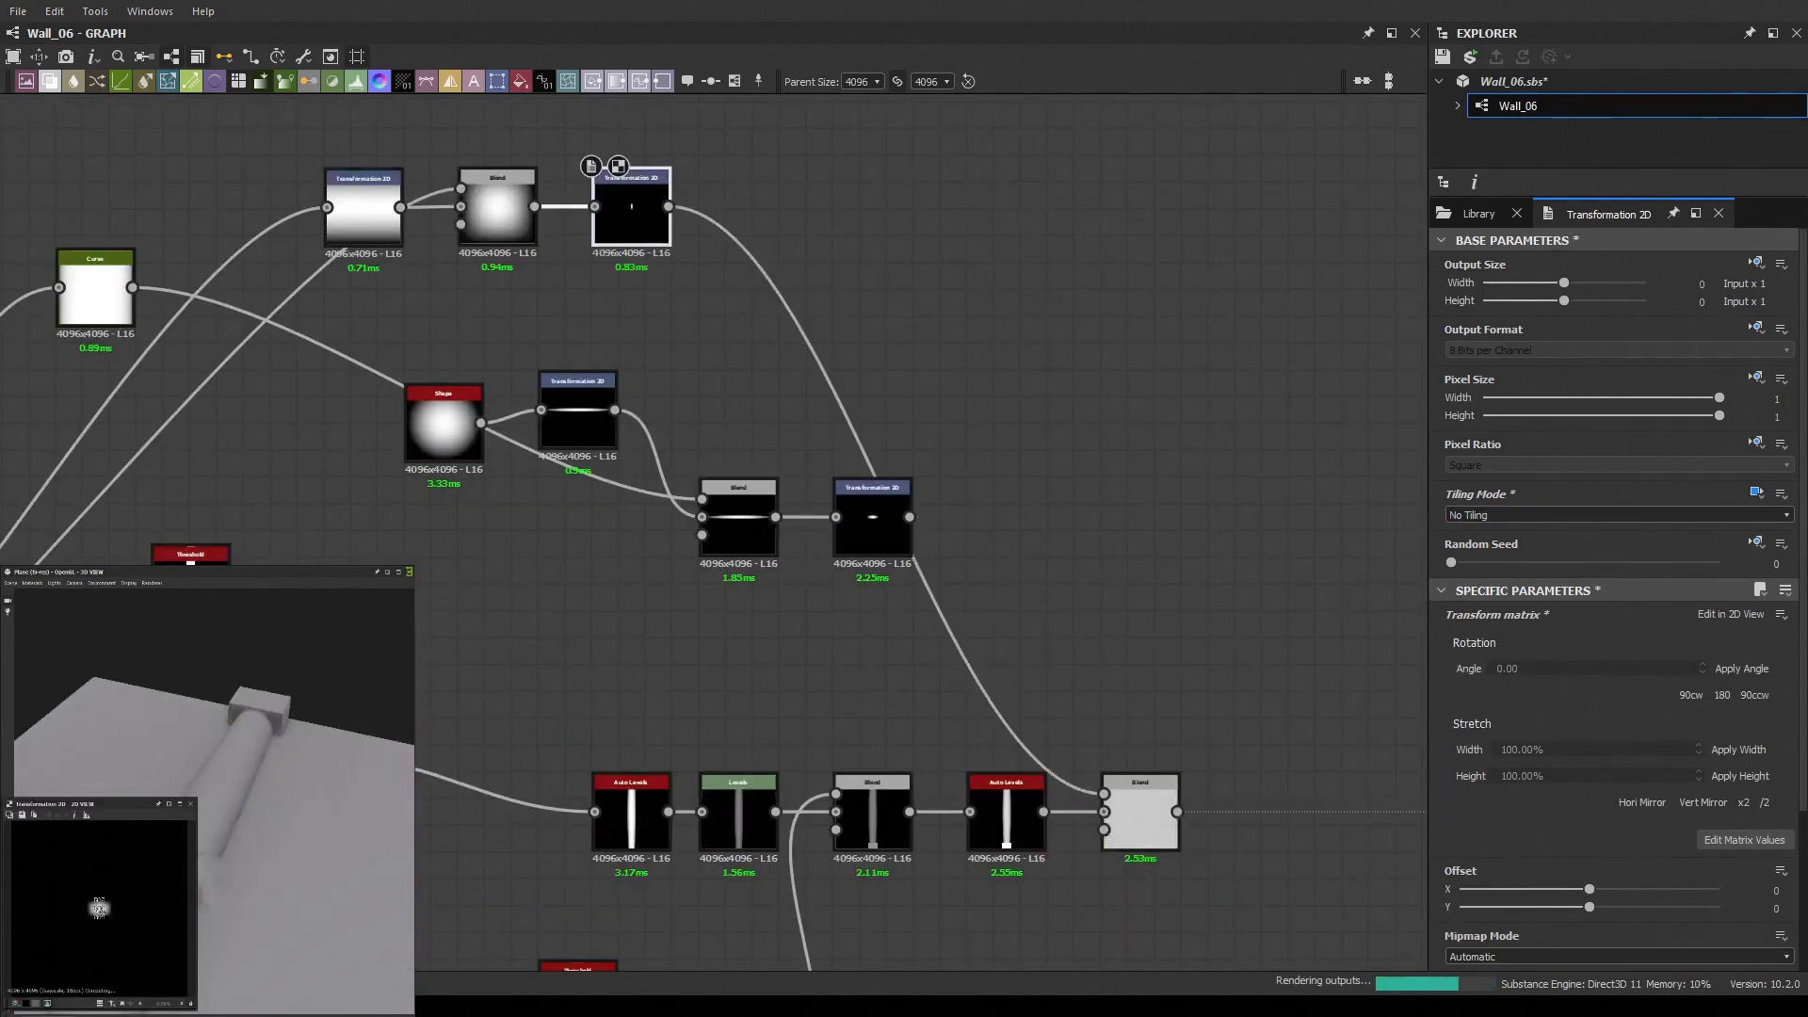
Plug the Transformation 2D into the Blend input and preview both transform outputs in 2D
middle_drag(646, 216, 504, 205)
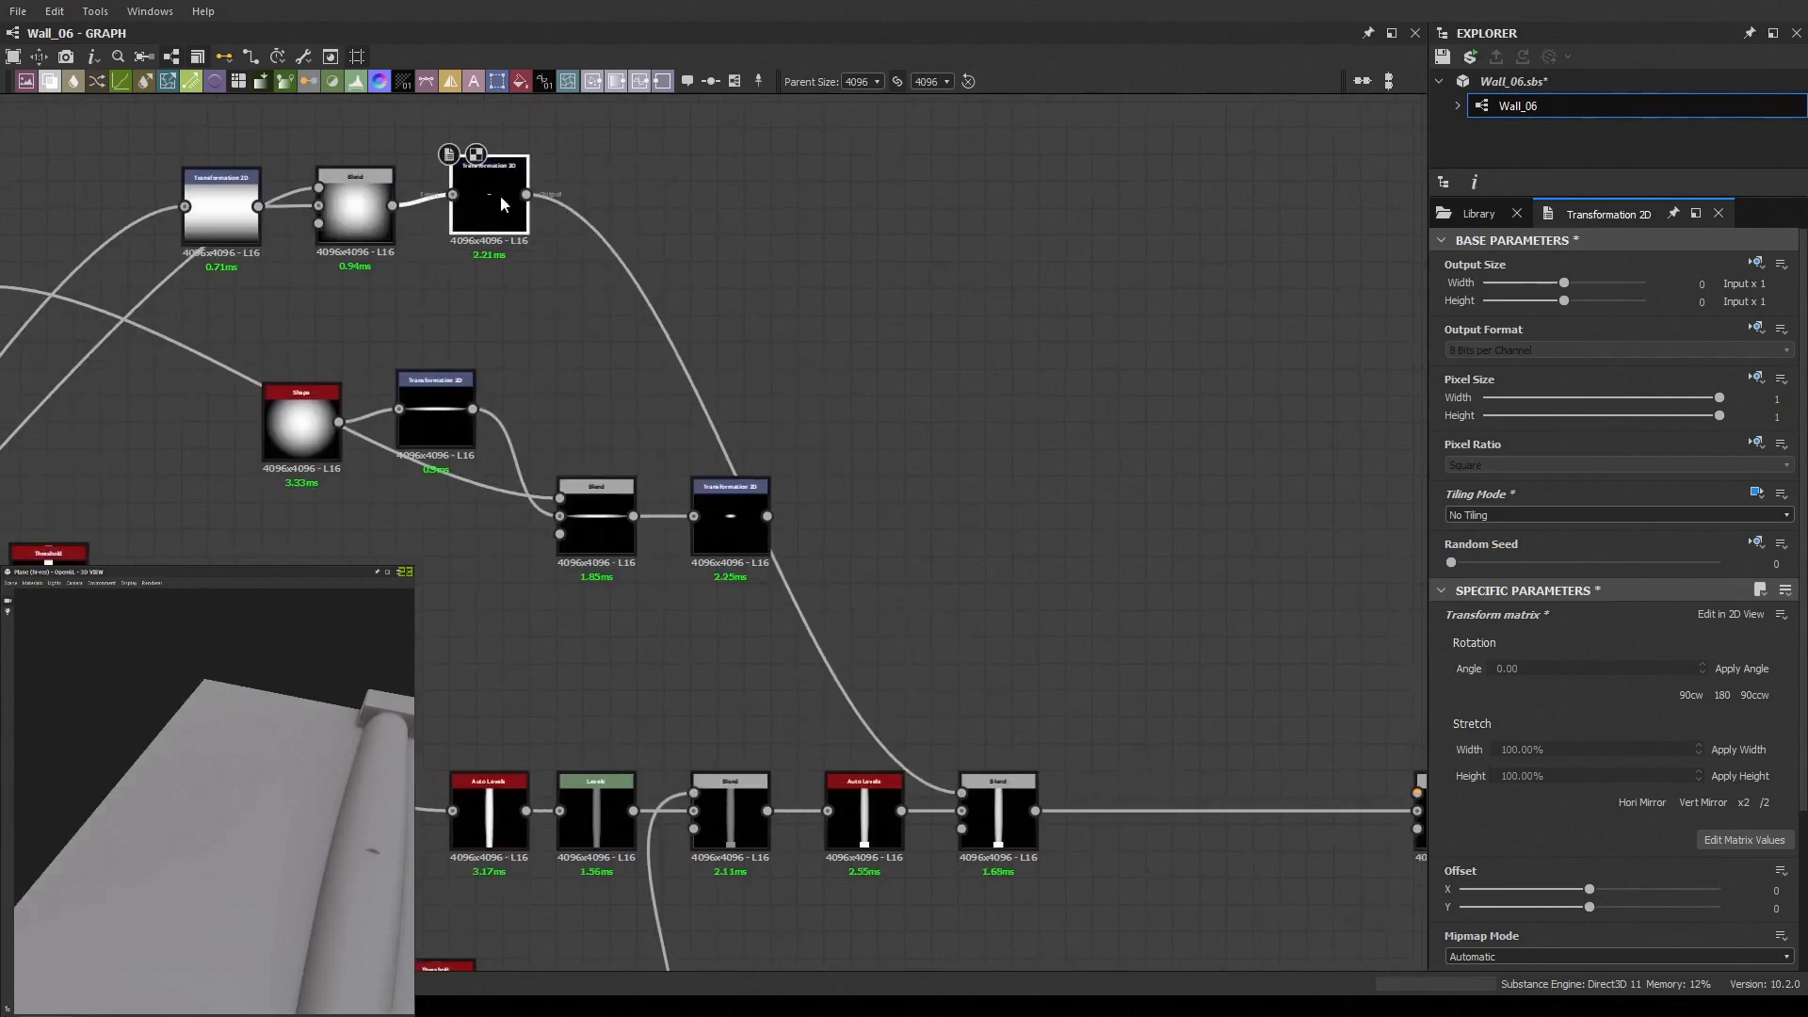
double_click(504, 204)
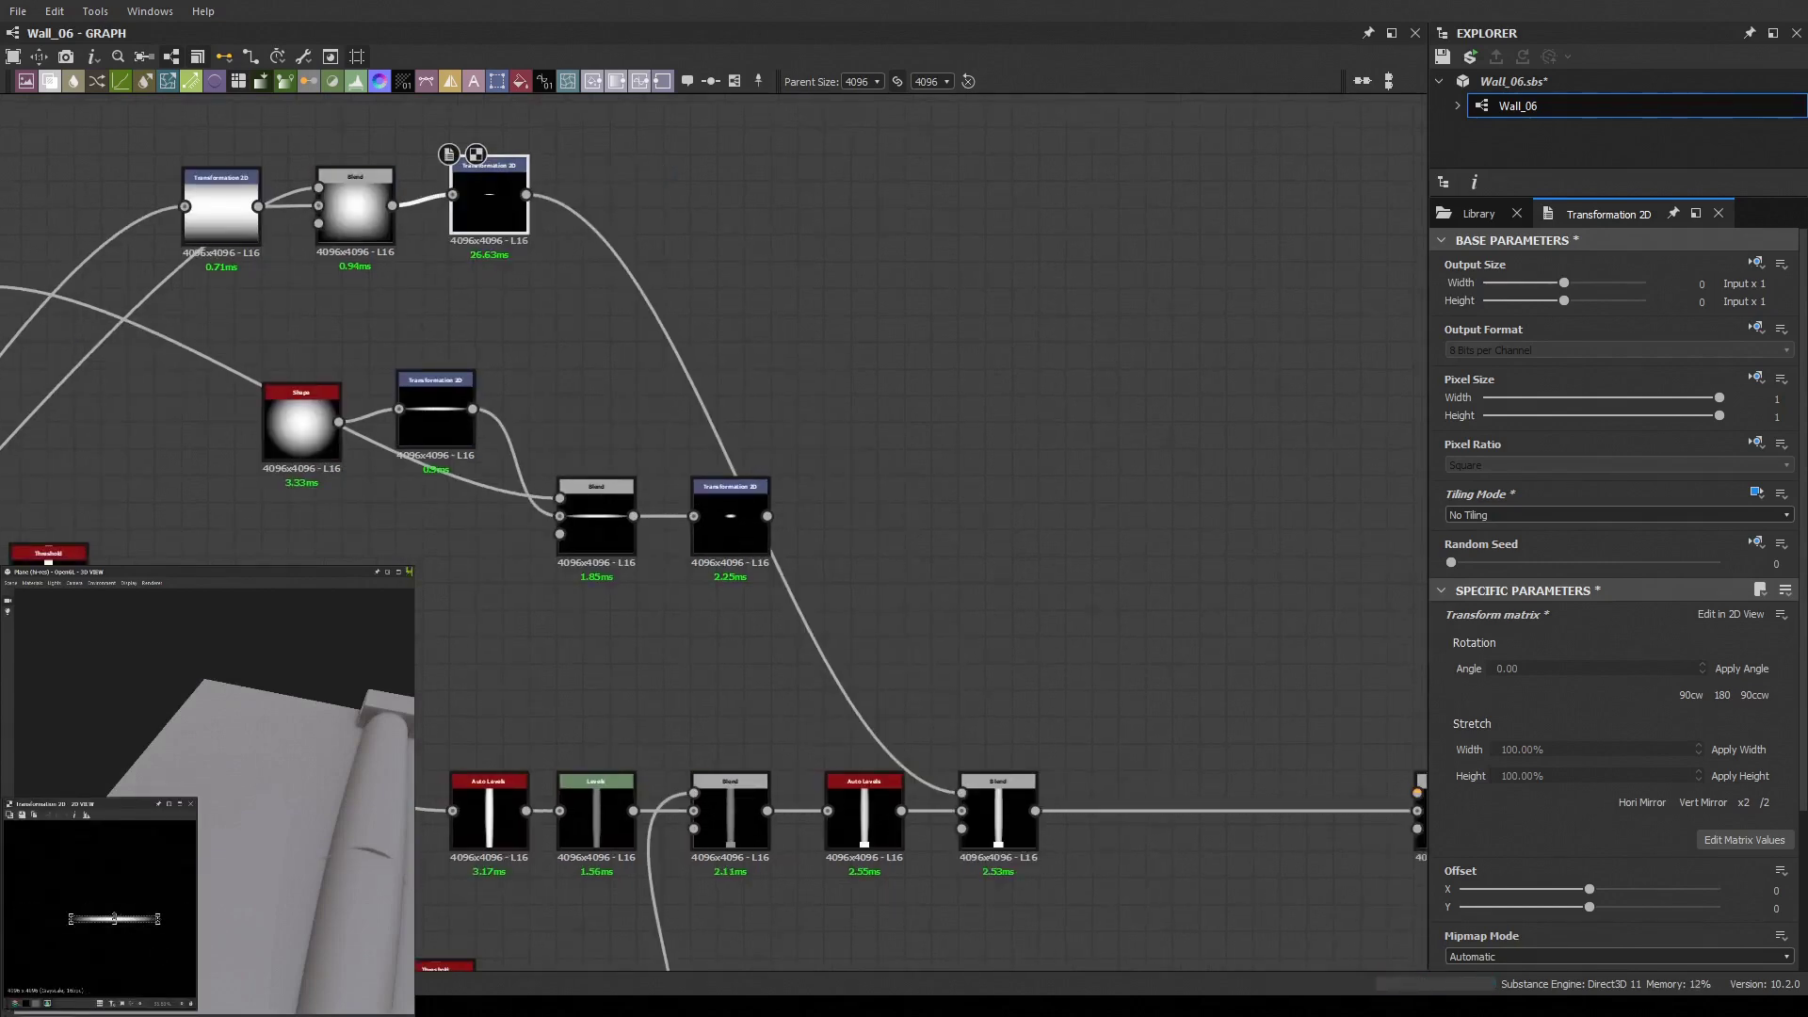
drag(247, 916, 195, 911)
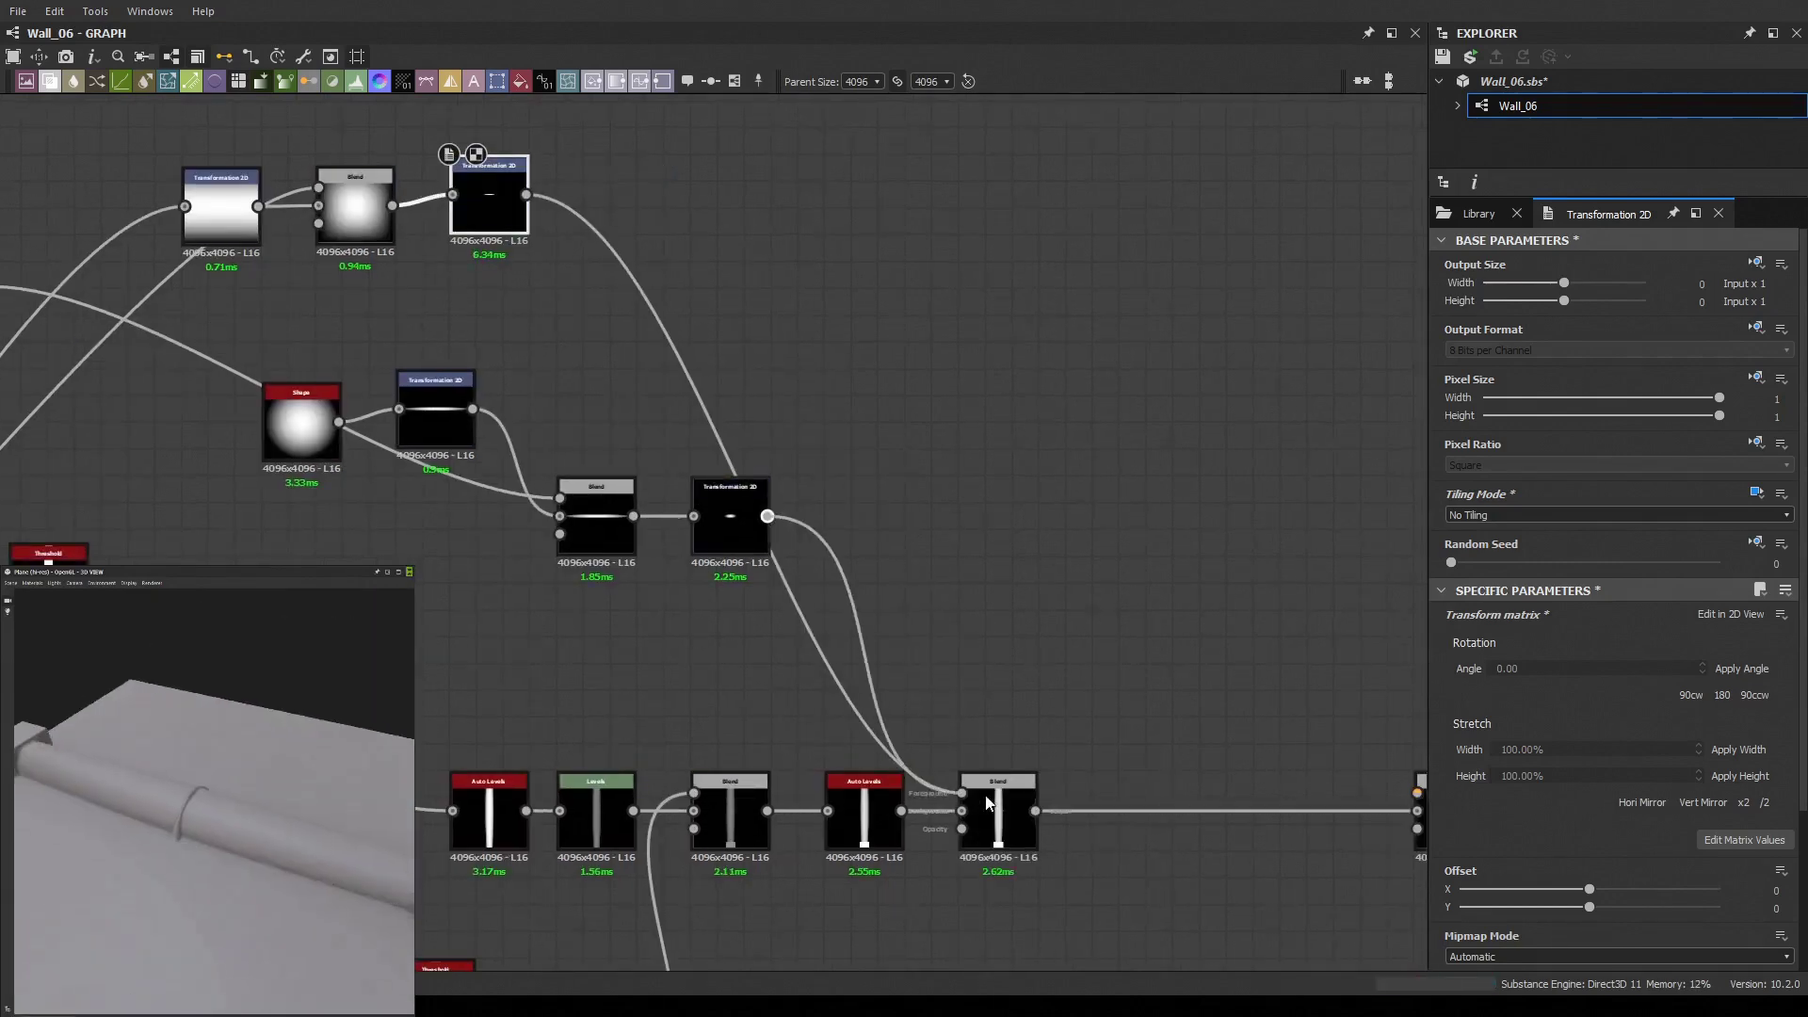
drag(988, 802, 984, 800)
scroll(797, 556, down, 1)
double_click(832, 499)
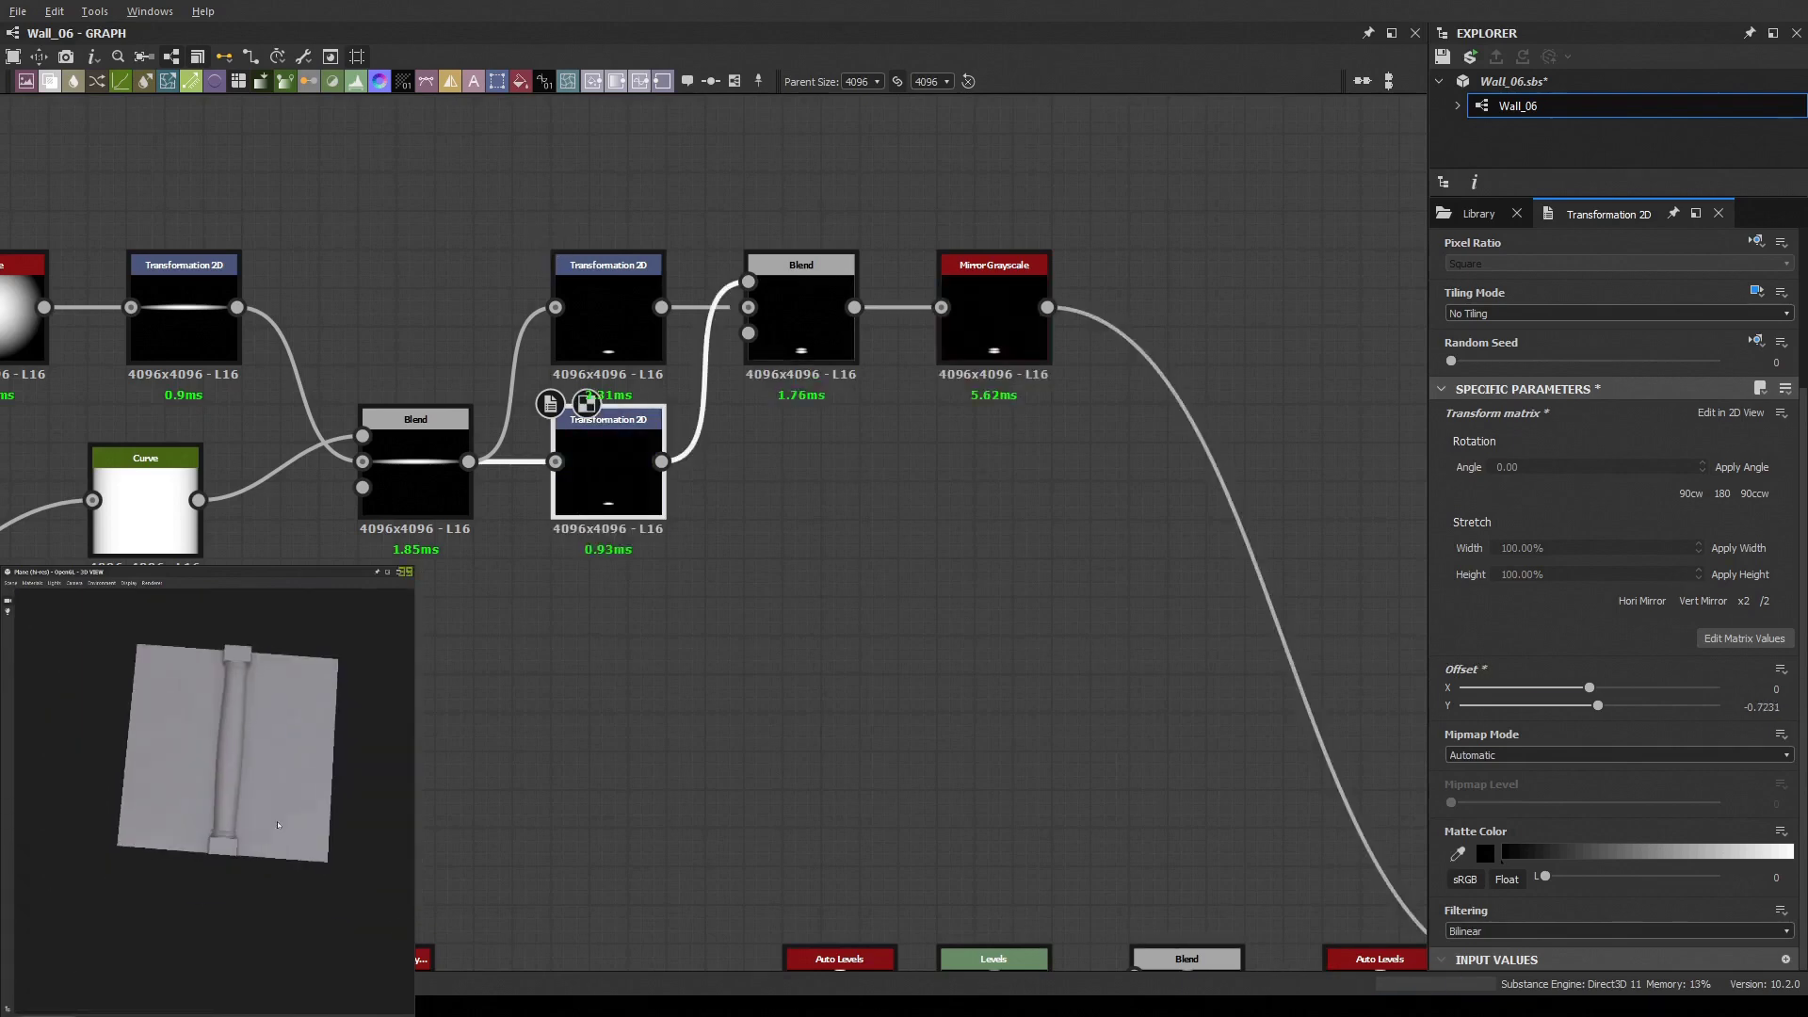
Bend the Curve steeply upward and save the graph
drag(278, 825, 216, 773)
scroll(217, 773, up, 5)
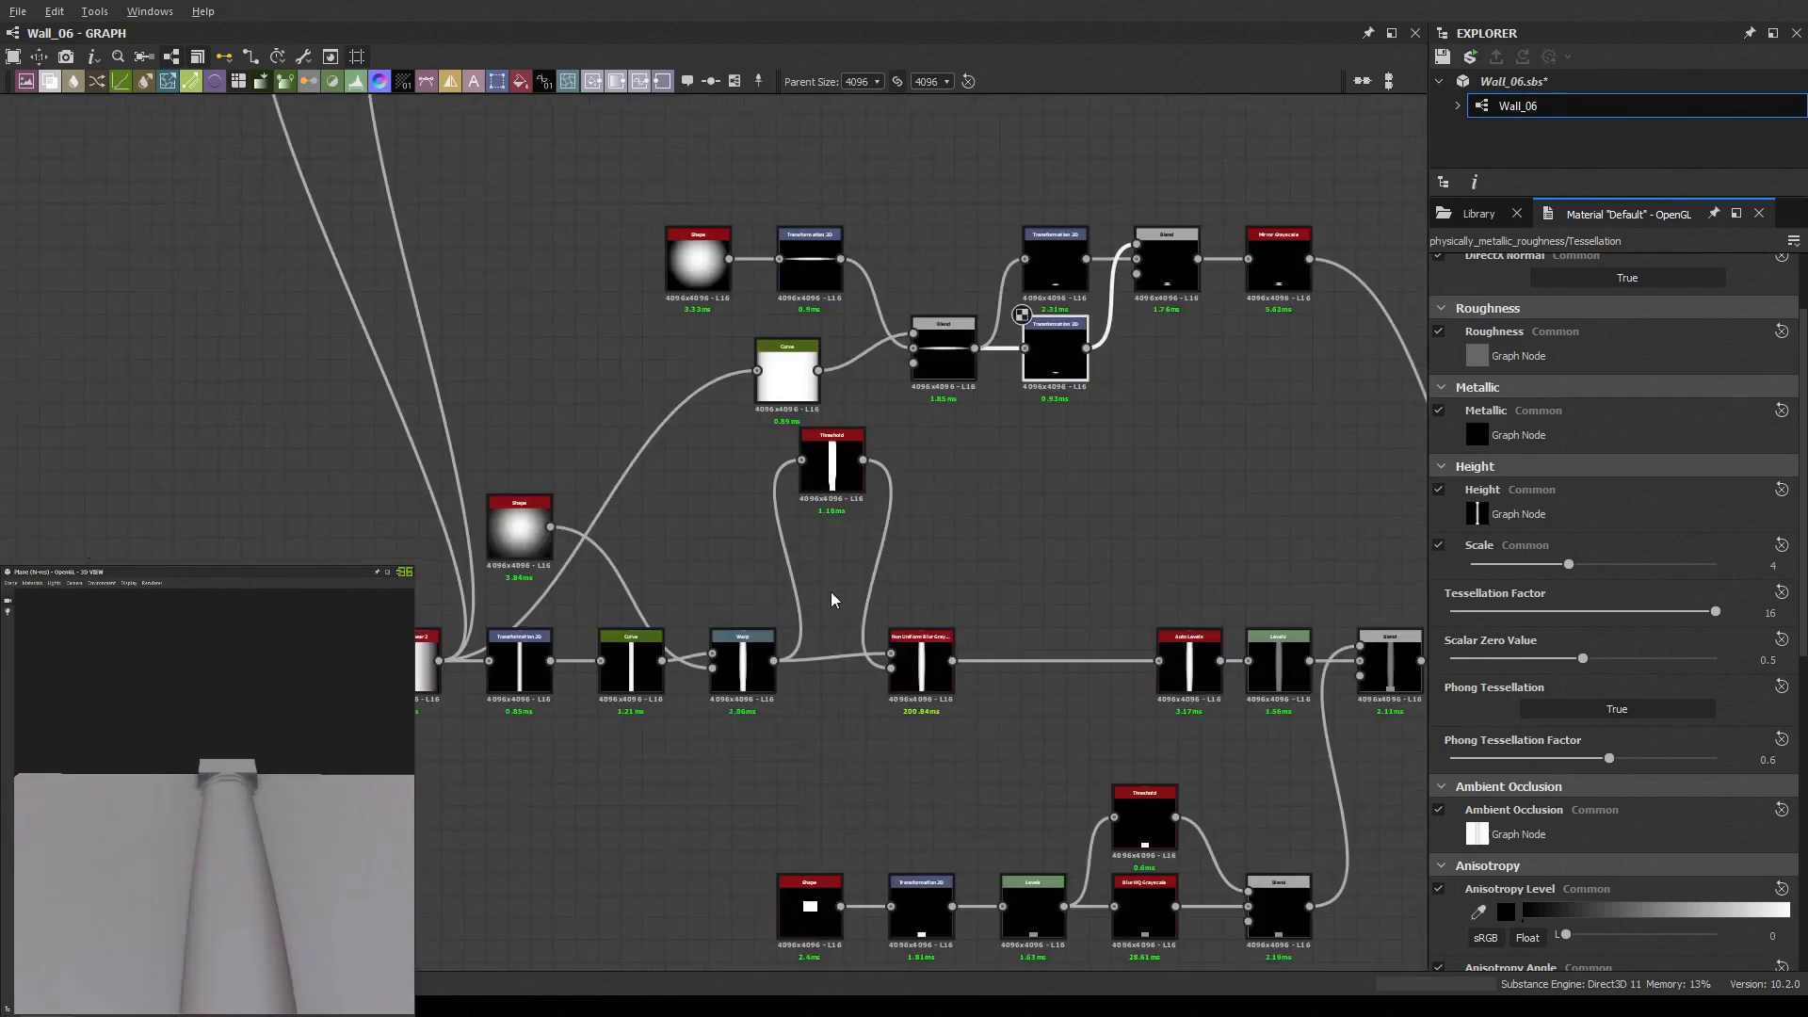
scroll(830, 599, up, 3)
click(1056, 302)
mouse_move(1538, 807)
mouse_down()
mouse_move(1536, 848)
mouse_move(1487, 807)
mouse_move(1511, 914)
mouse_up()
scroll(848, 528, down, 2)
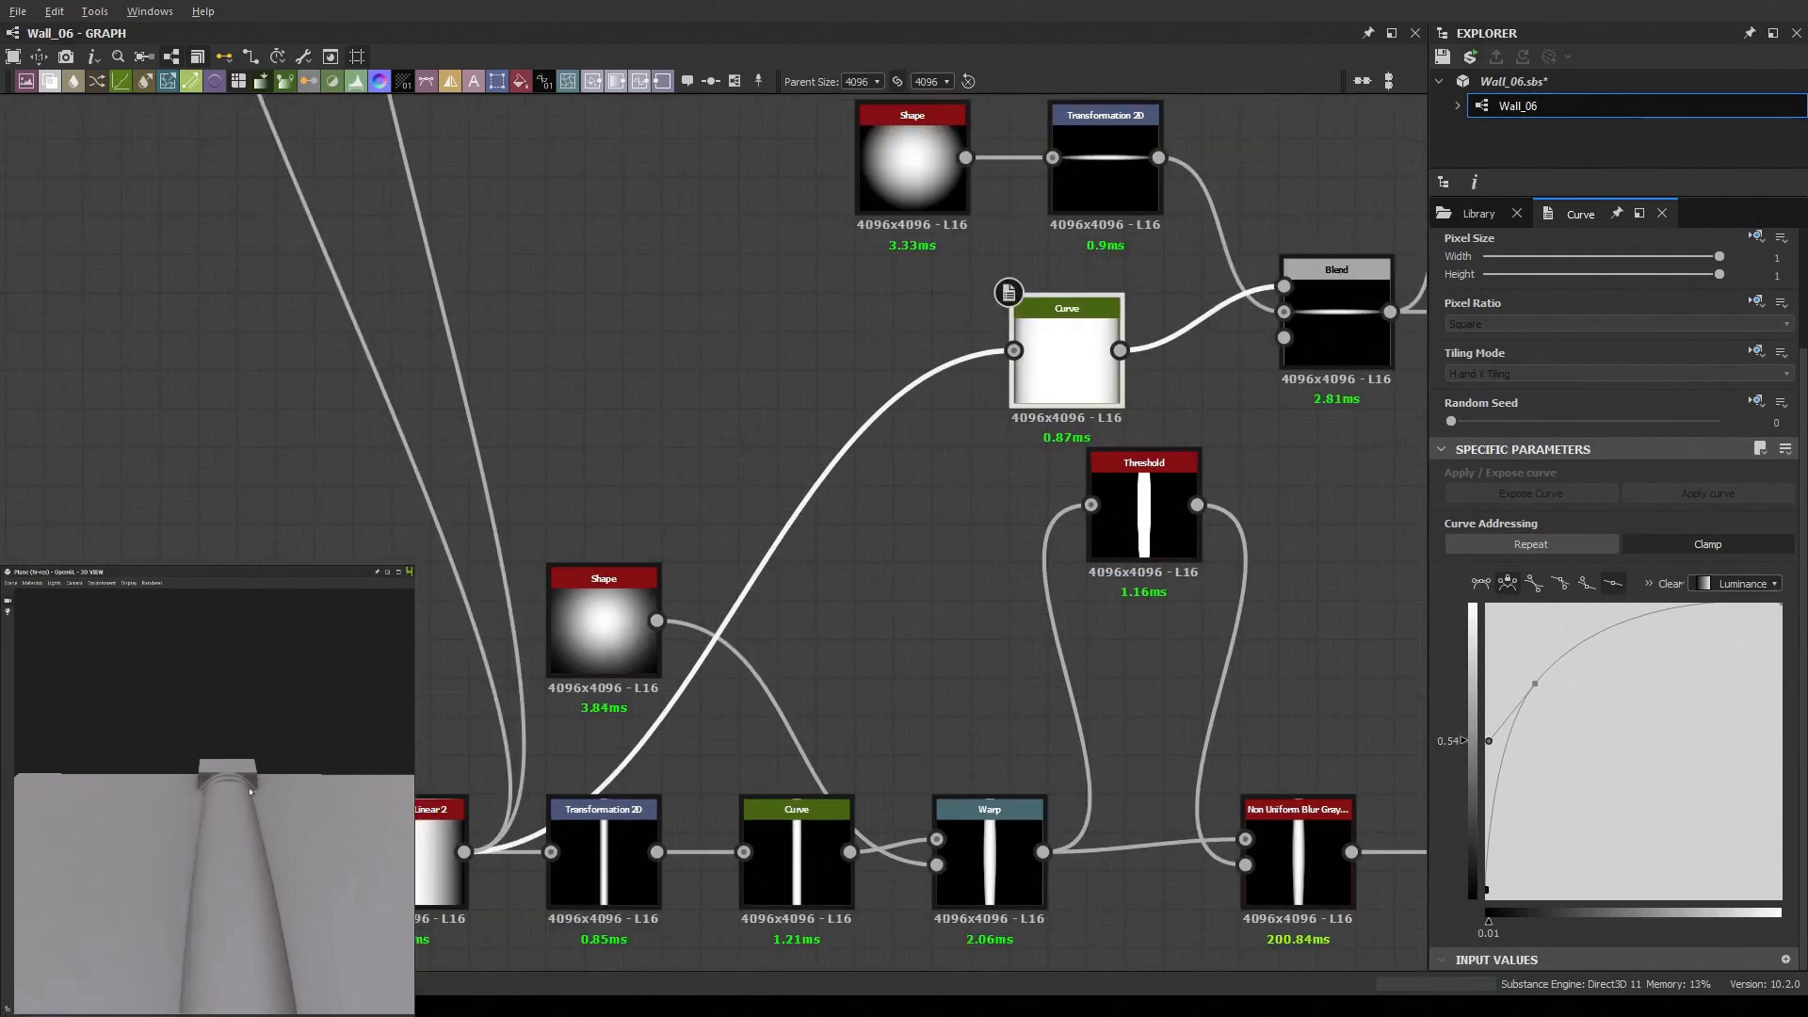
scroll(510, 506, down, 4)
key(ctrl+s)
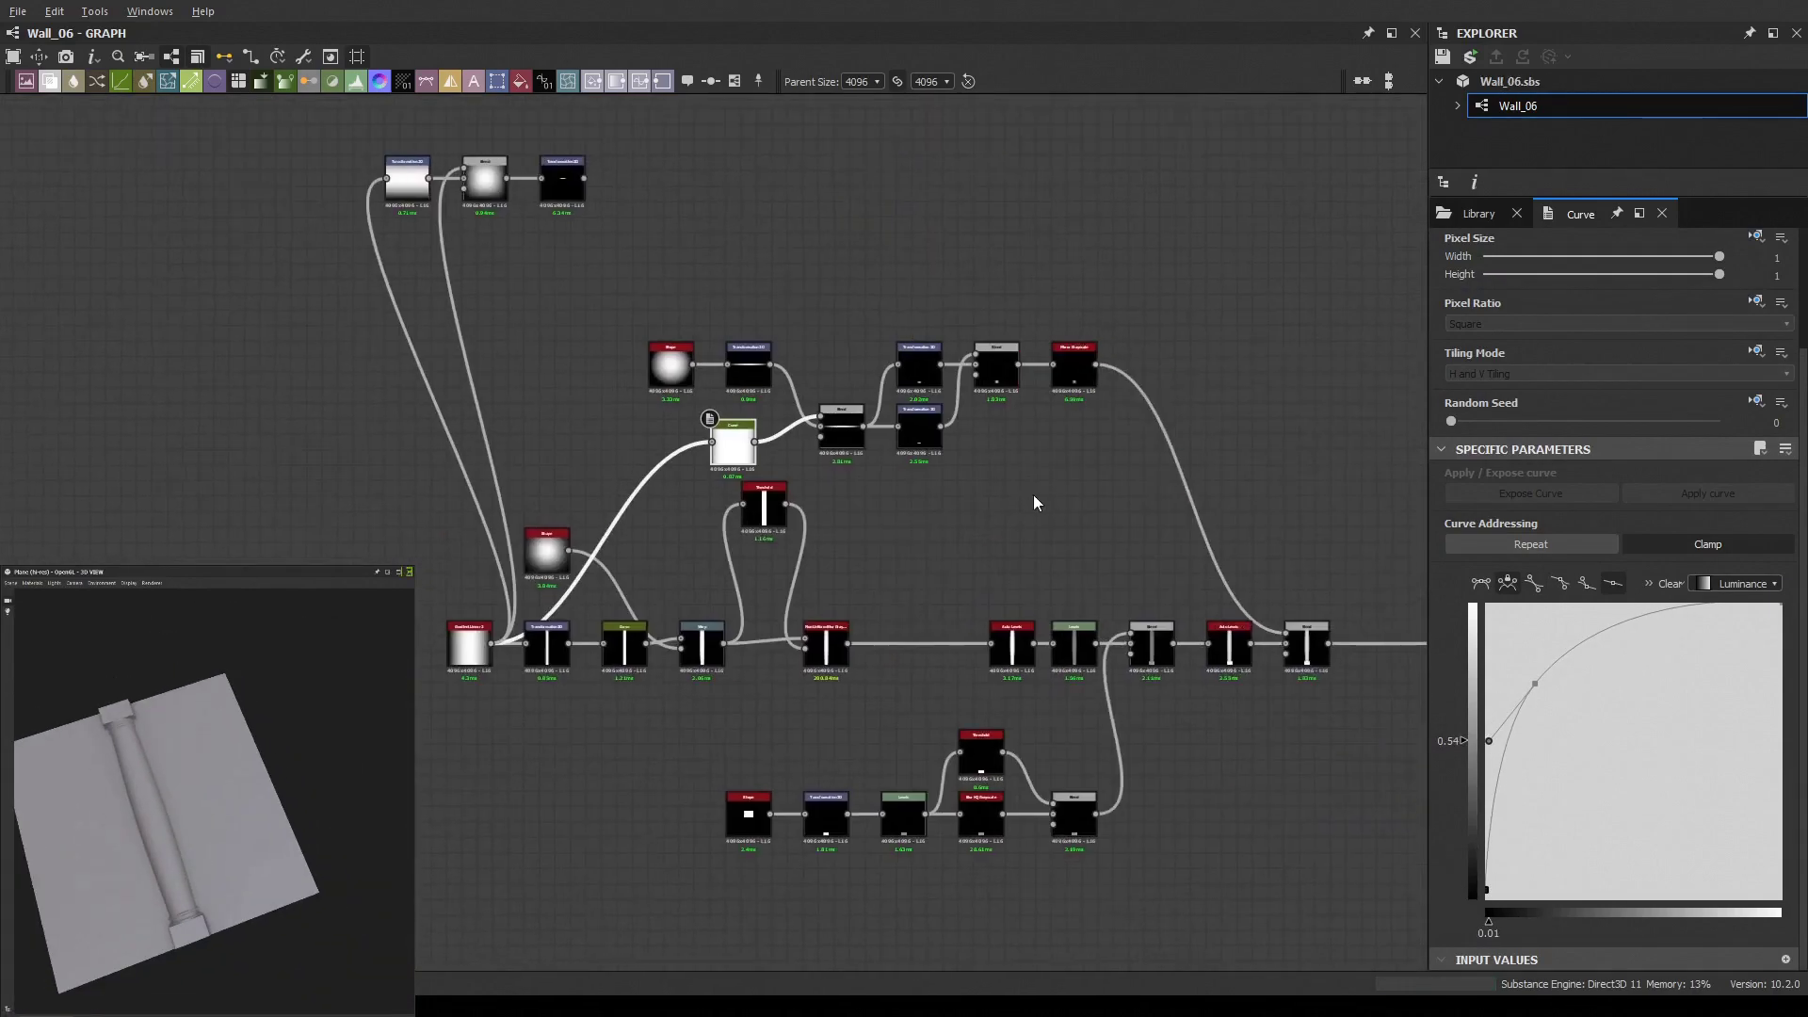
Place a Brick 1 pattern node in an empty area and raise its Scale from 3 to 5
middle_drag(1037, 425, 458, 489)
scroll(458, 489, down, 2)
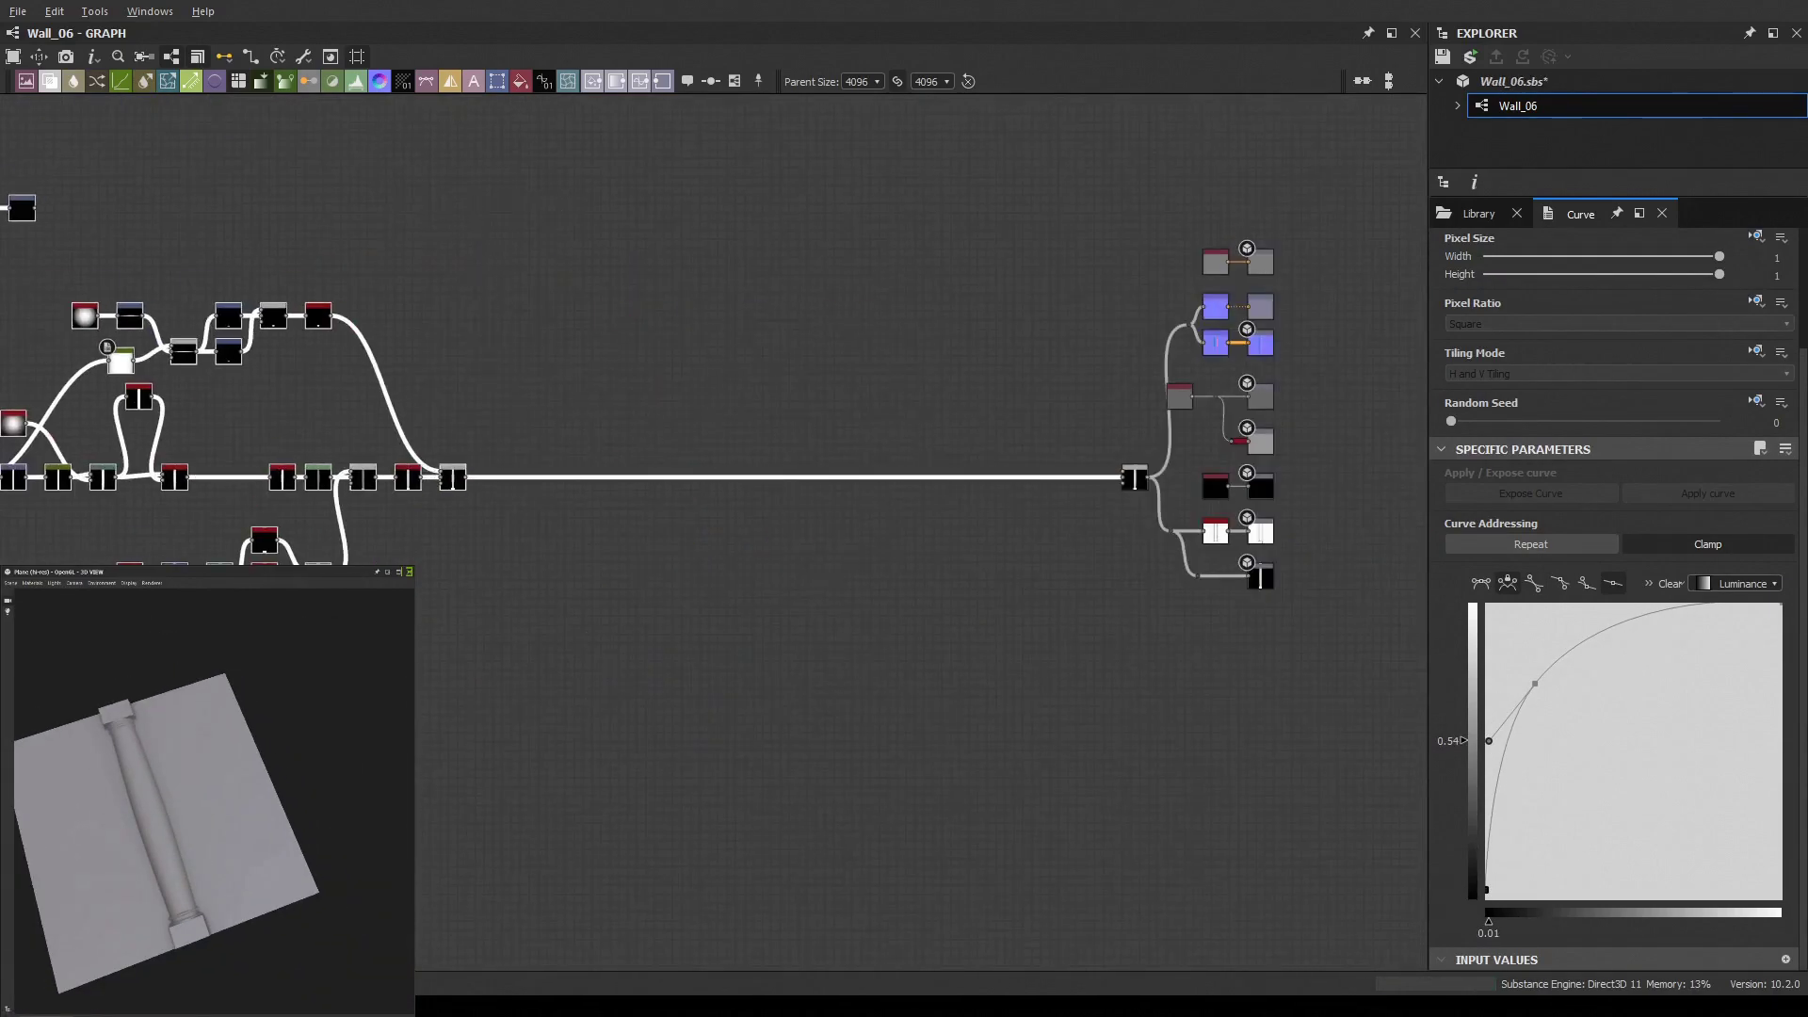
scroll(915, 683, up, 3)
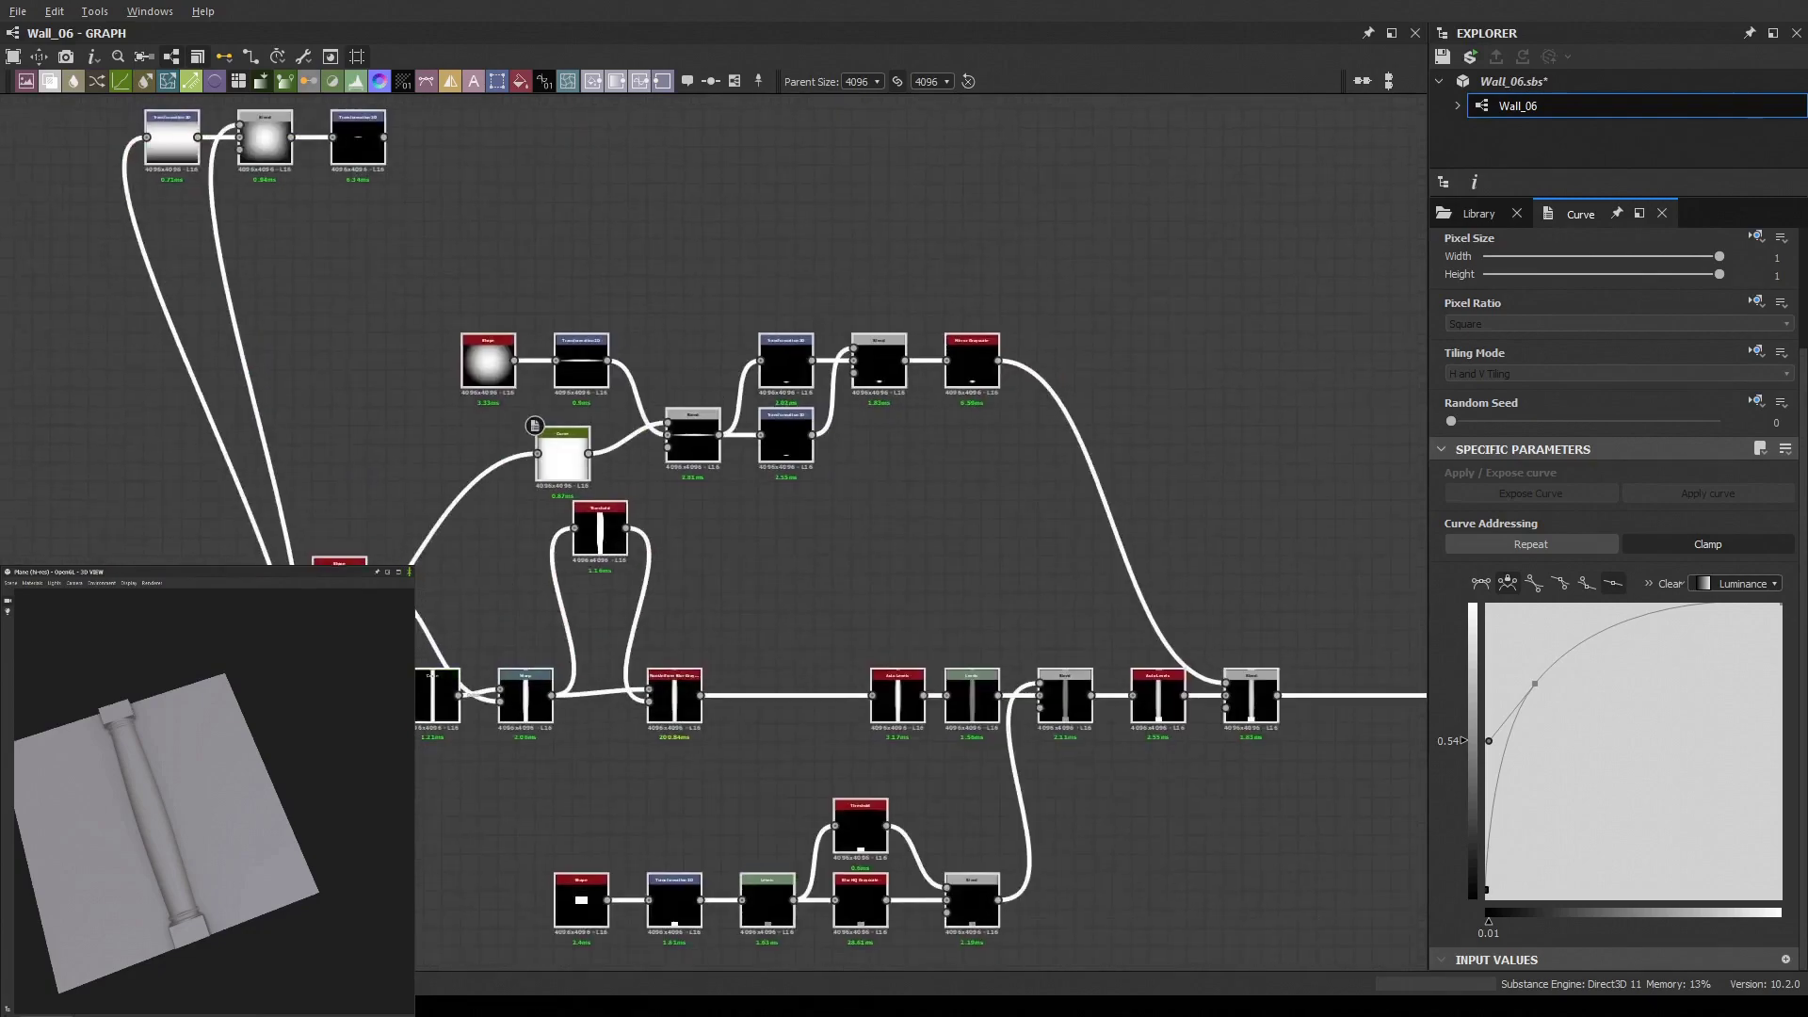
middle_drag(848, 659, 914, 682)
scroll(914, 683, up, 2)
scroll(914, 683, down, 2)
scroll(848, 697, down, 3)
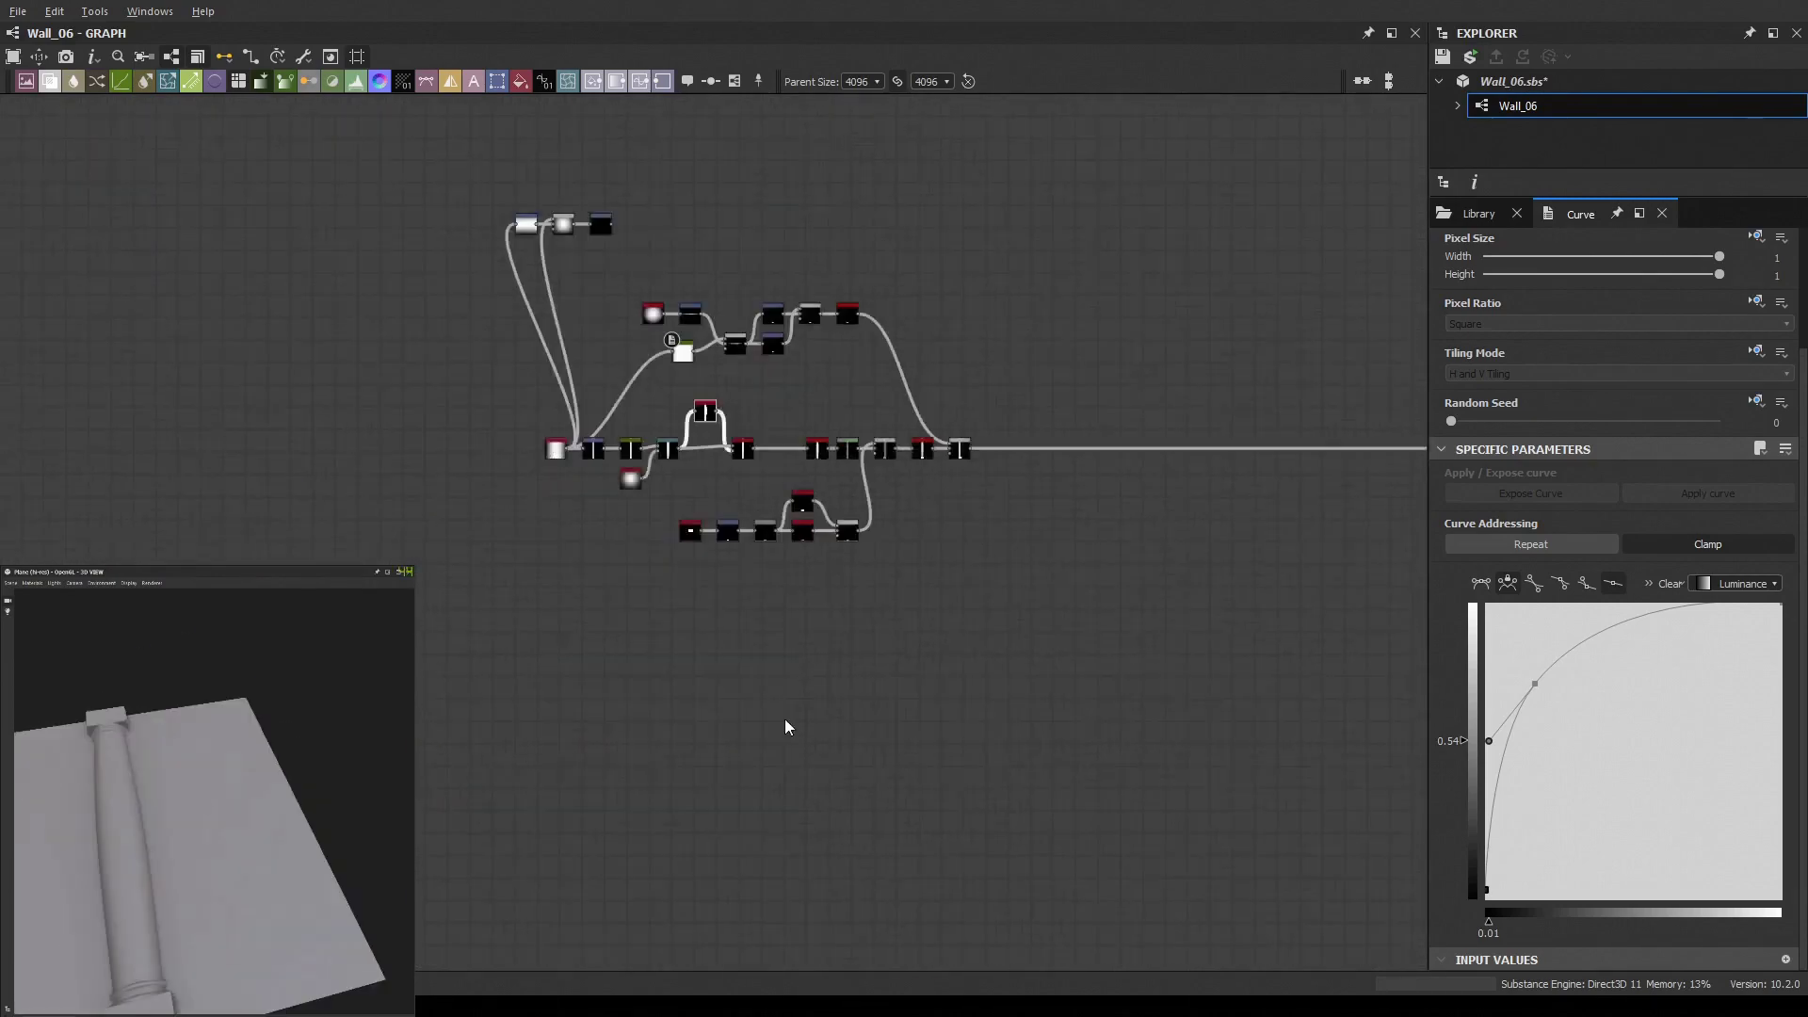
middle_drag(783, 720, 947, 646)
key(ctrl+v)
click(1486, 656)
mouse_move(1490, 657)
mouse_down()
mouse_move(1522, 657)
mouse_move(1459, 704)
mouse_up()
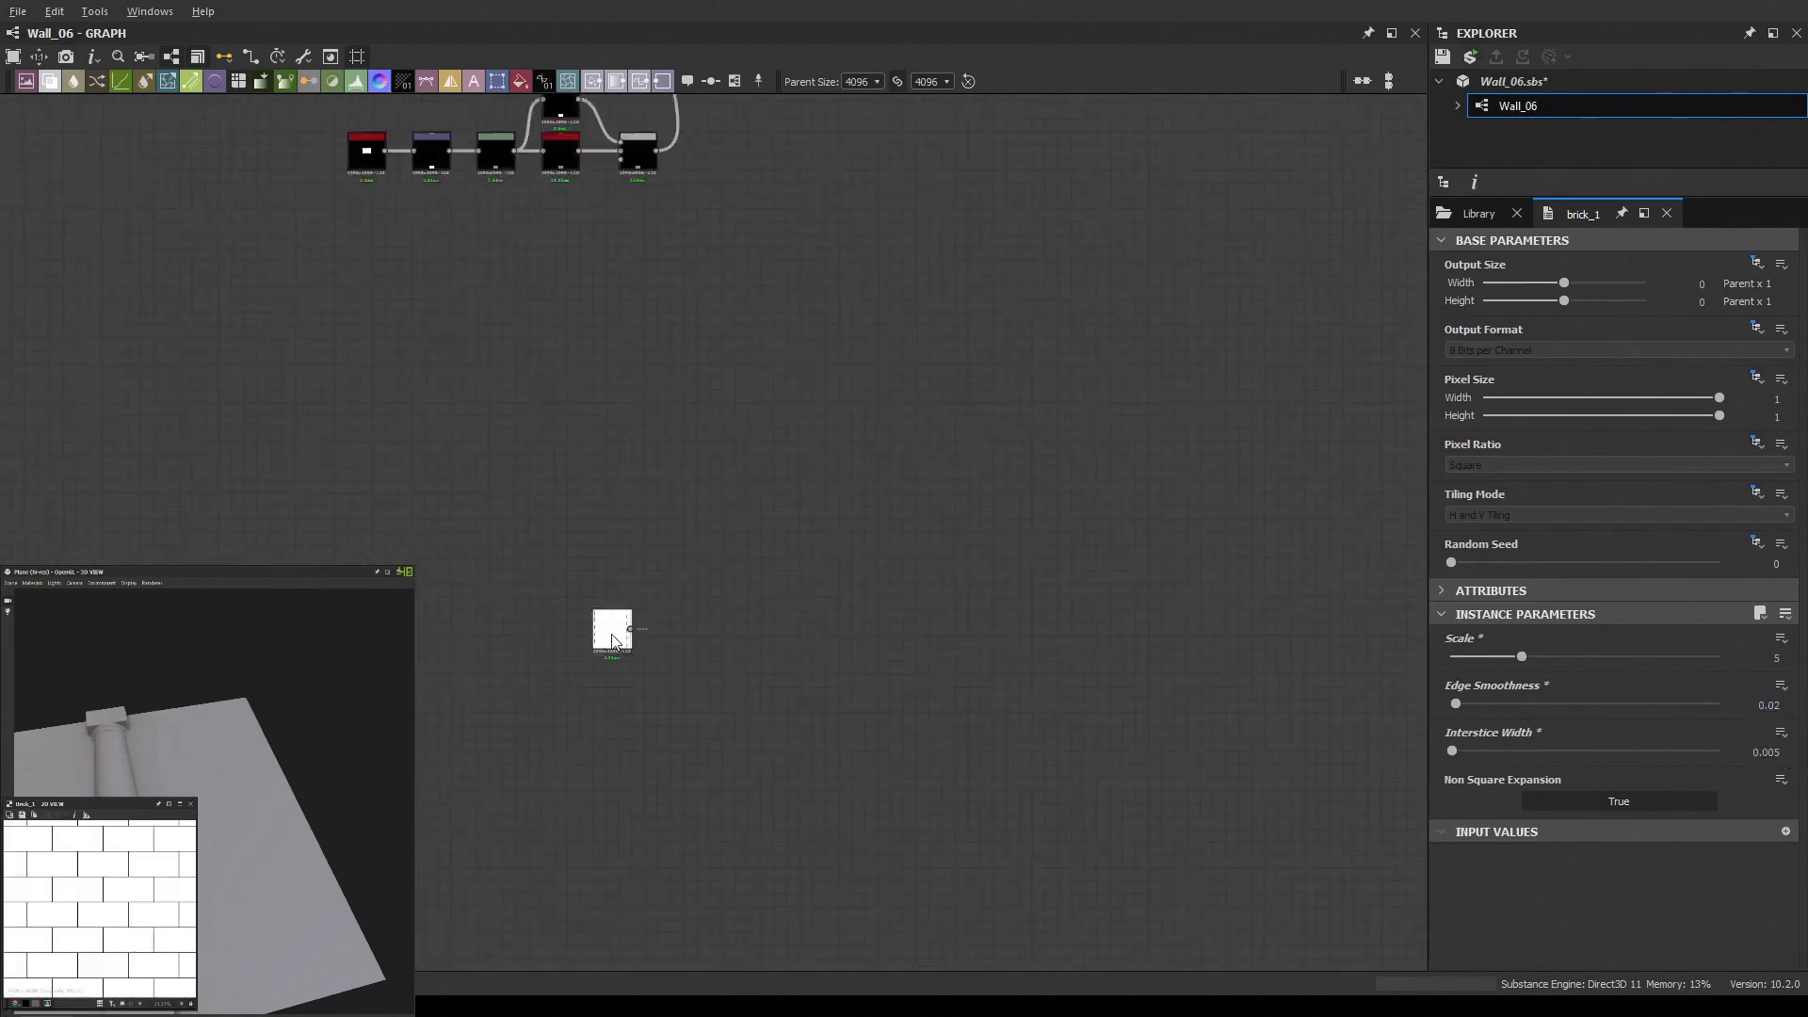
Wire the twice-tiled, offset (0.39/0.35) brick Safe Transform into the pillar Blend
middle_drag(730, 685, 846, 904)
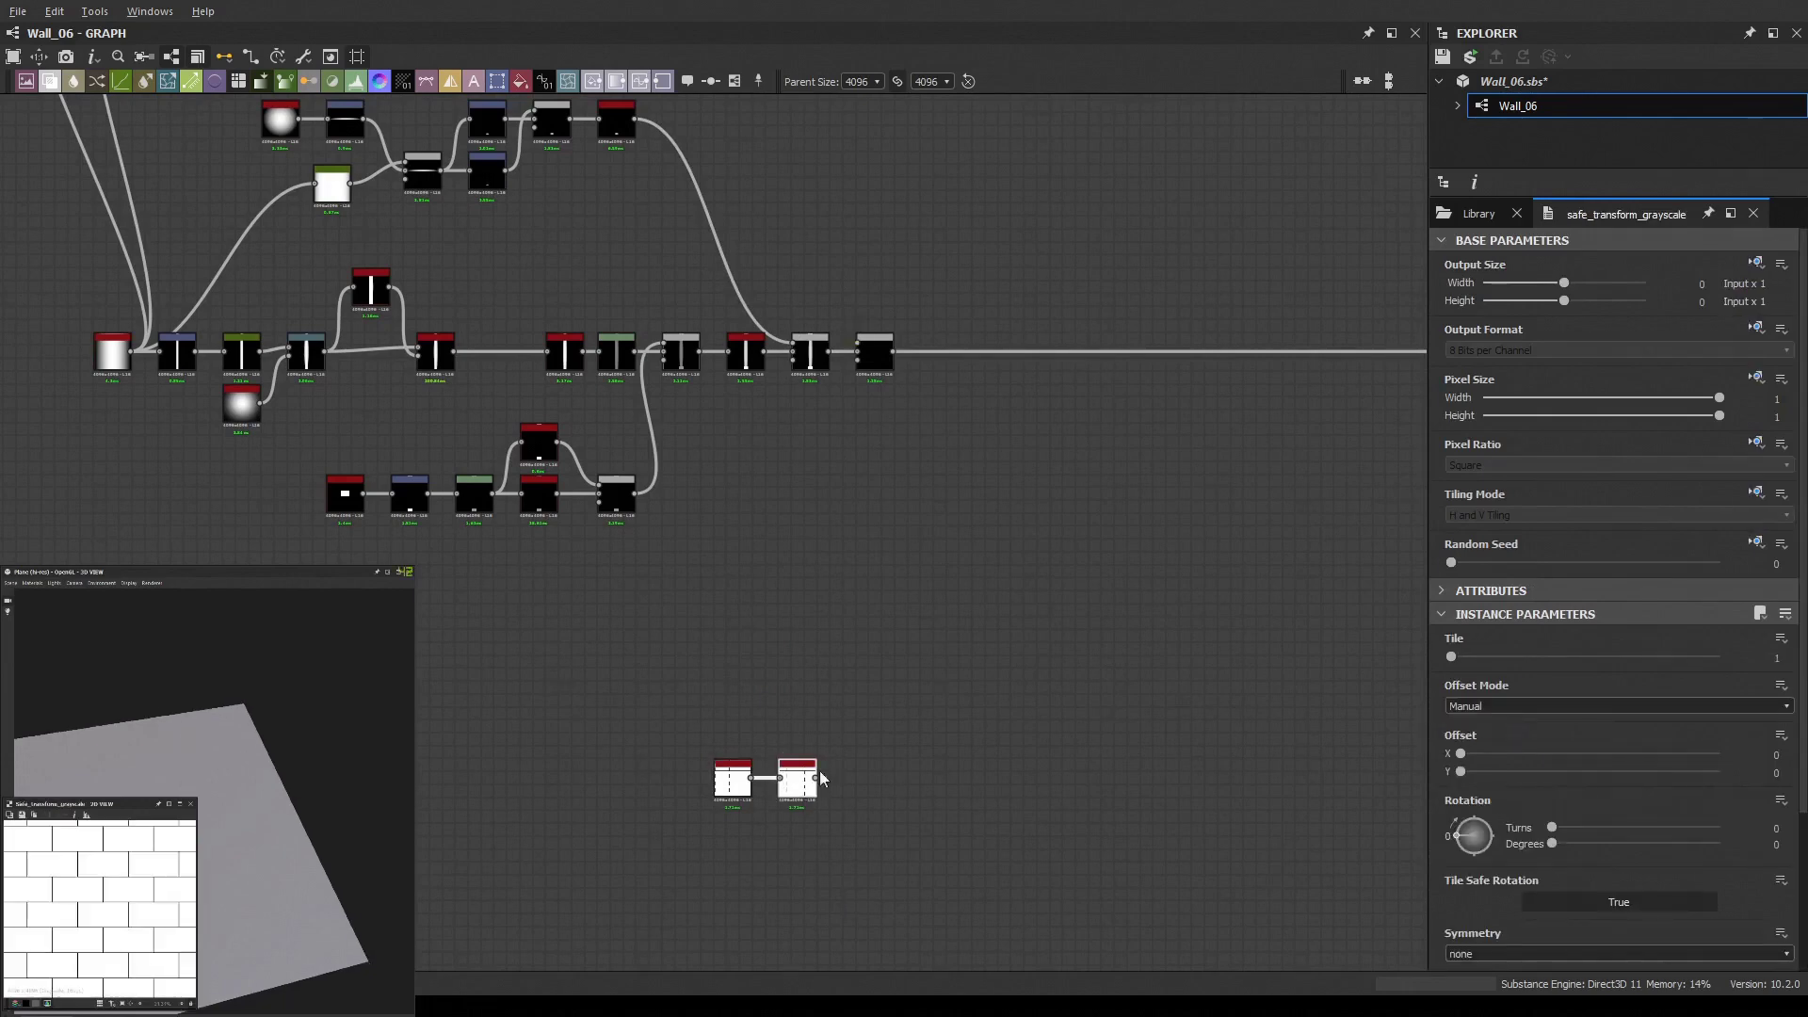
drag(815, 780, 858, 356)
scroll(904, 527, up, 2)
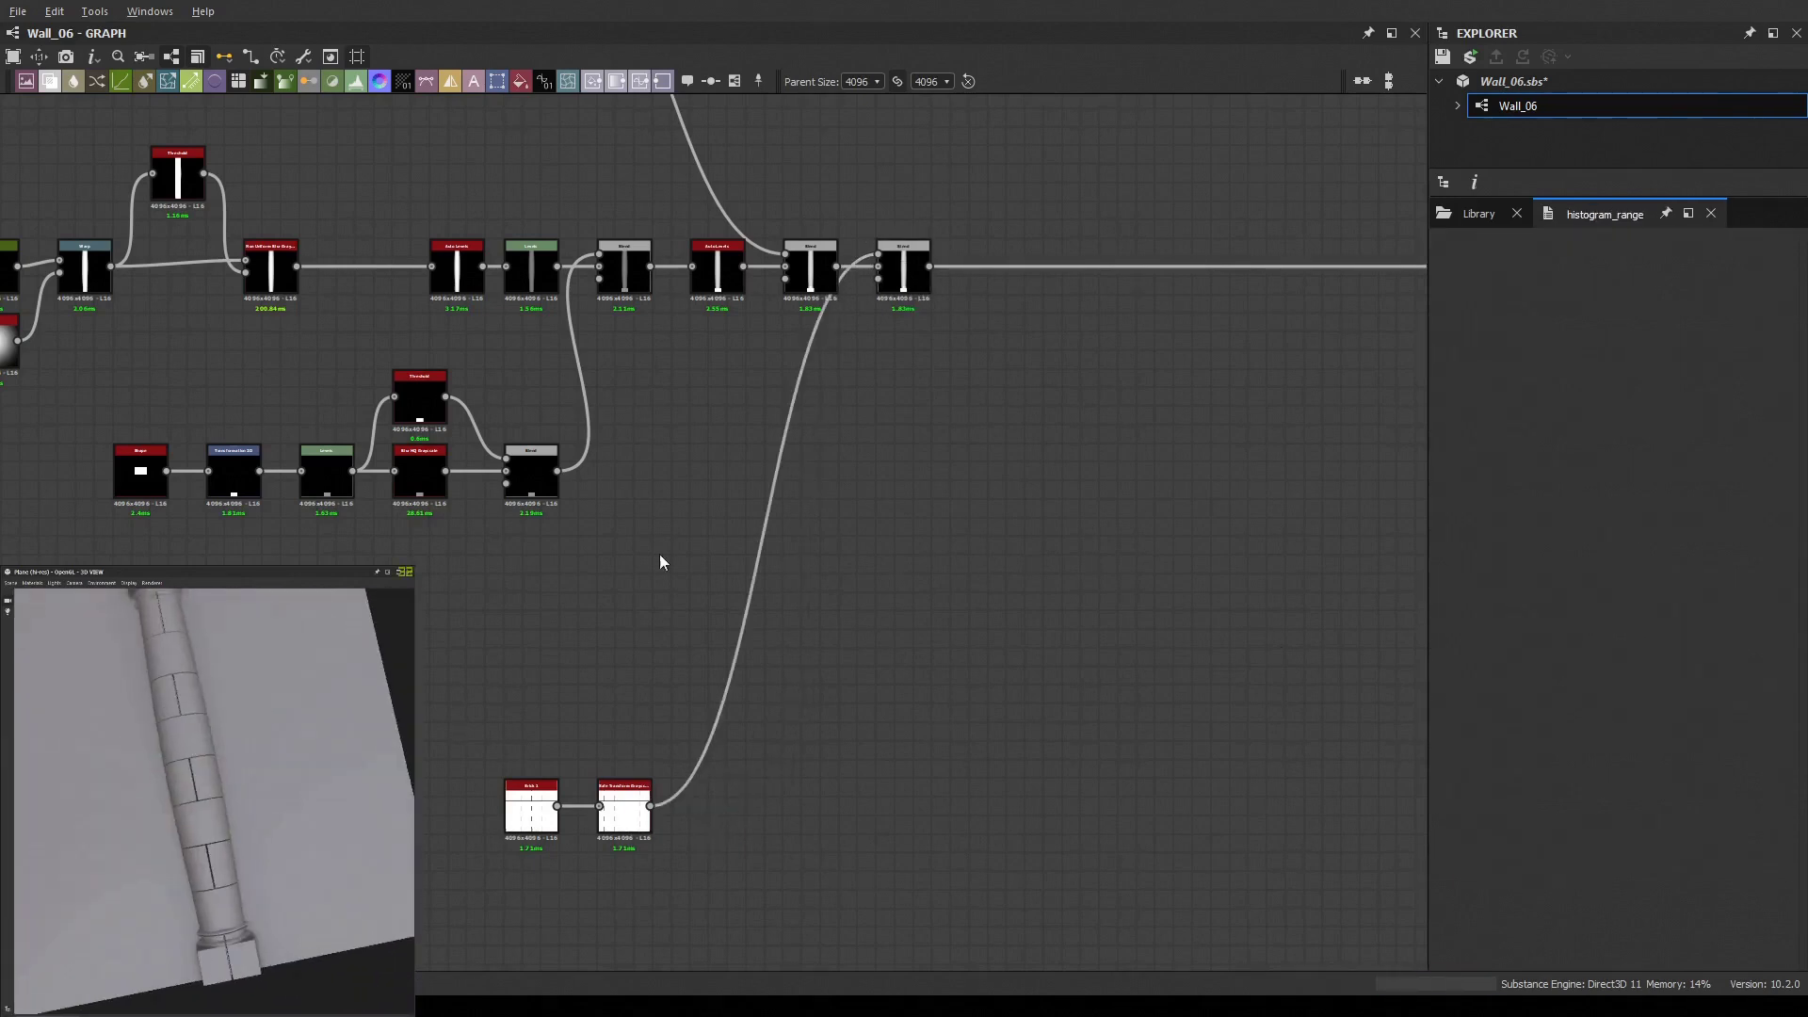
scroll(1194, 746, up, 10)
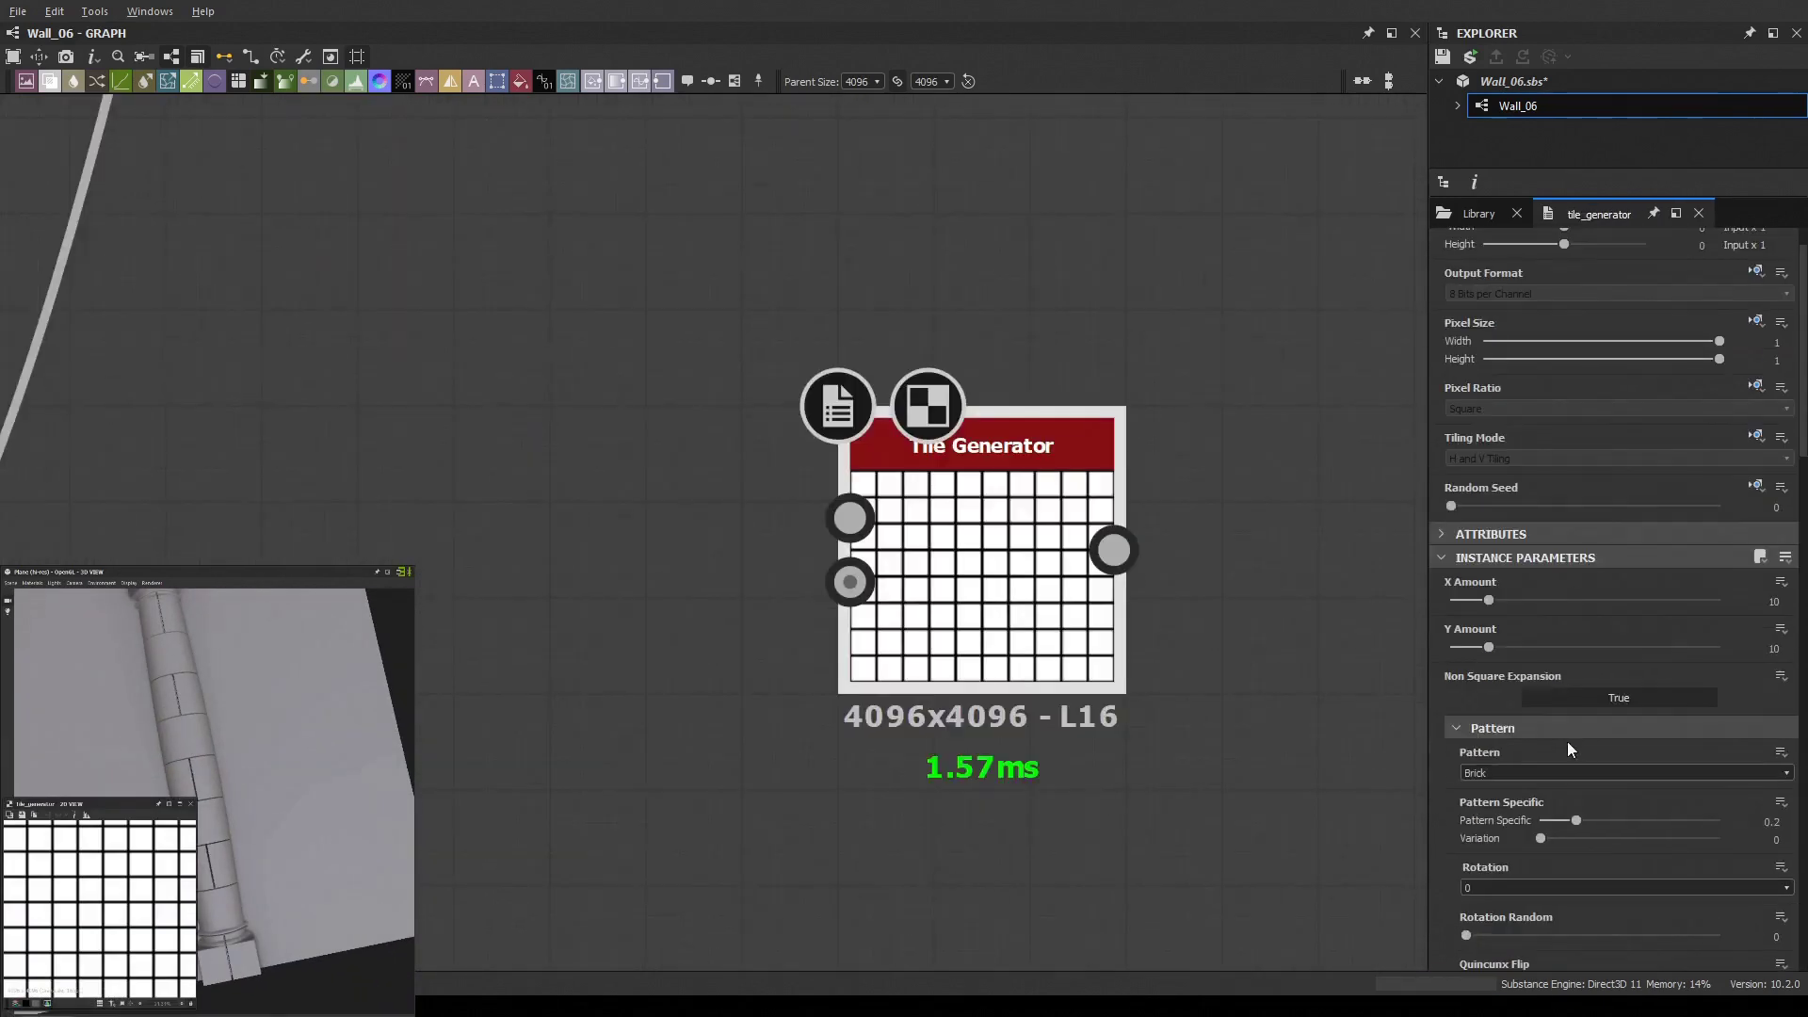
Set the brick Tile Generator to X 4, Y 8 and Pattern Specific 0
text(4)
key(Tab)
text(8)
scroll(1647, 686, down, 2)
drag(1576, 651, 1541, 651)
double_click(1776, 652)
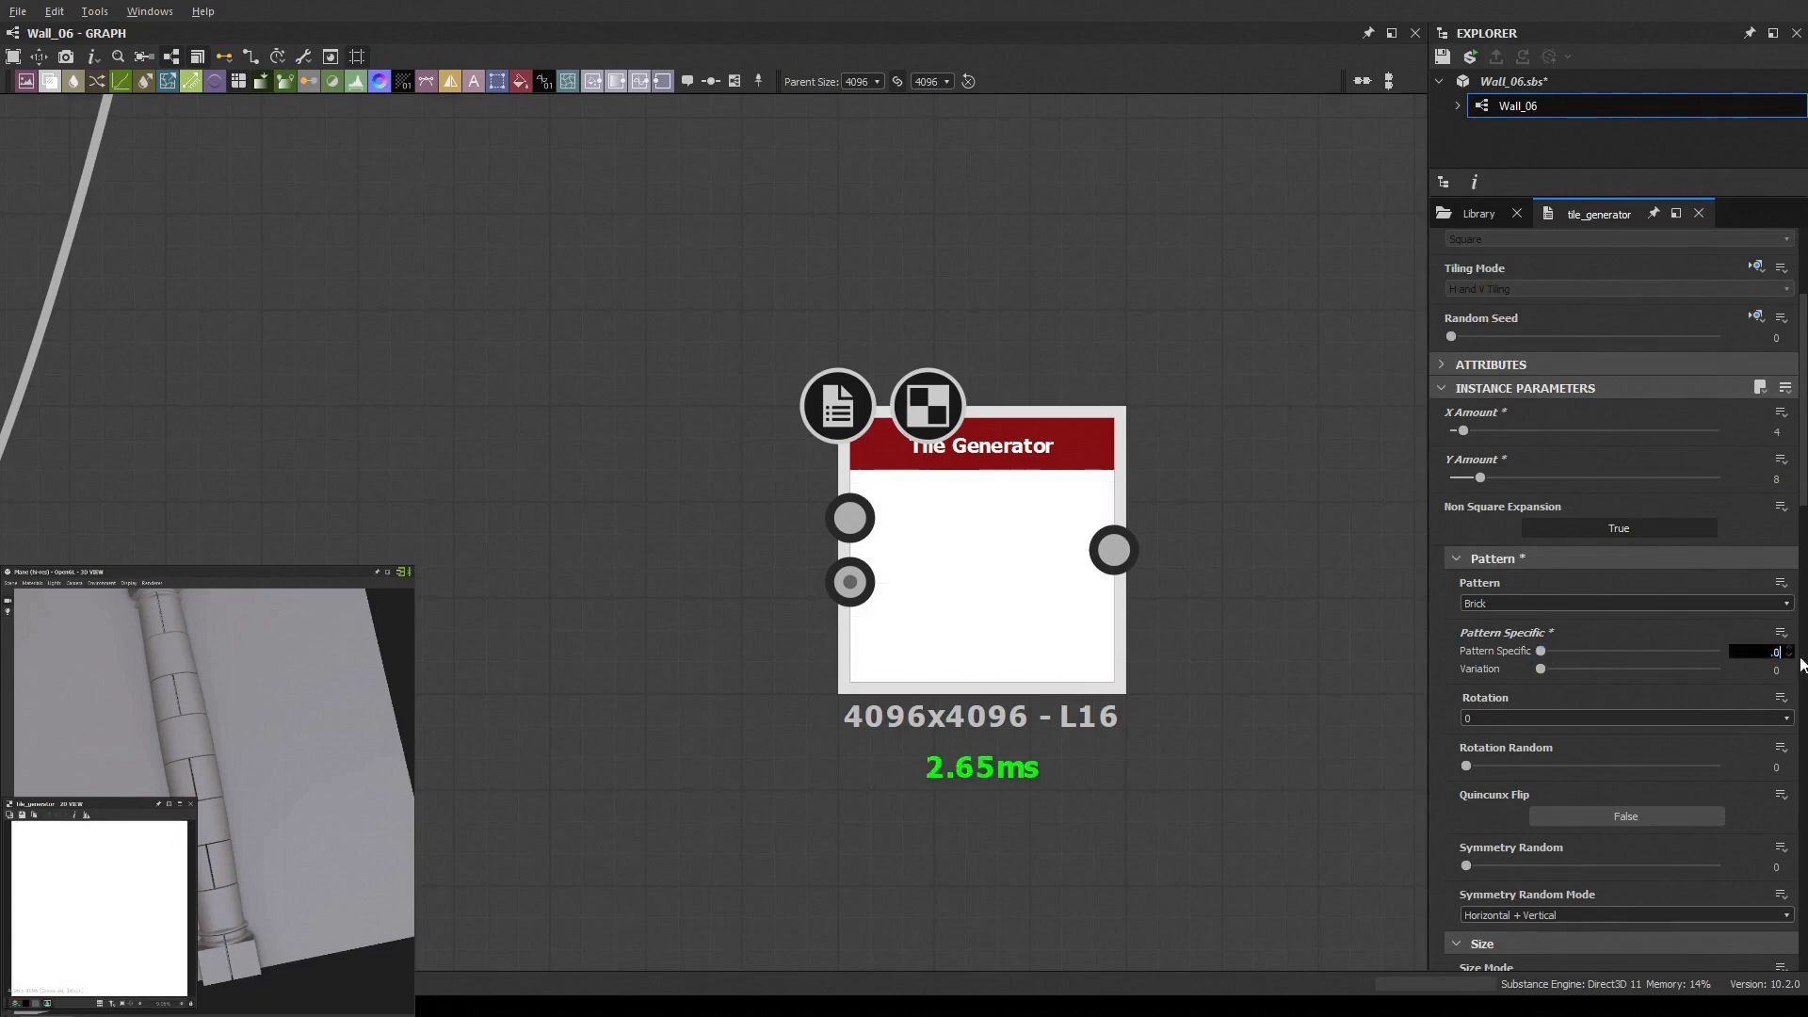
scroll(1568, 715, down, 5)
scroll(1469, 626, down, 5)
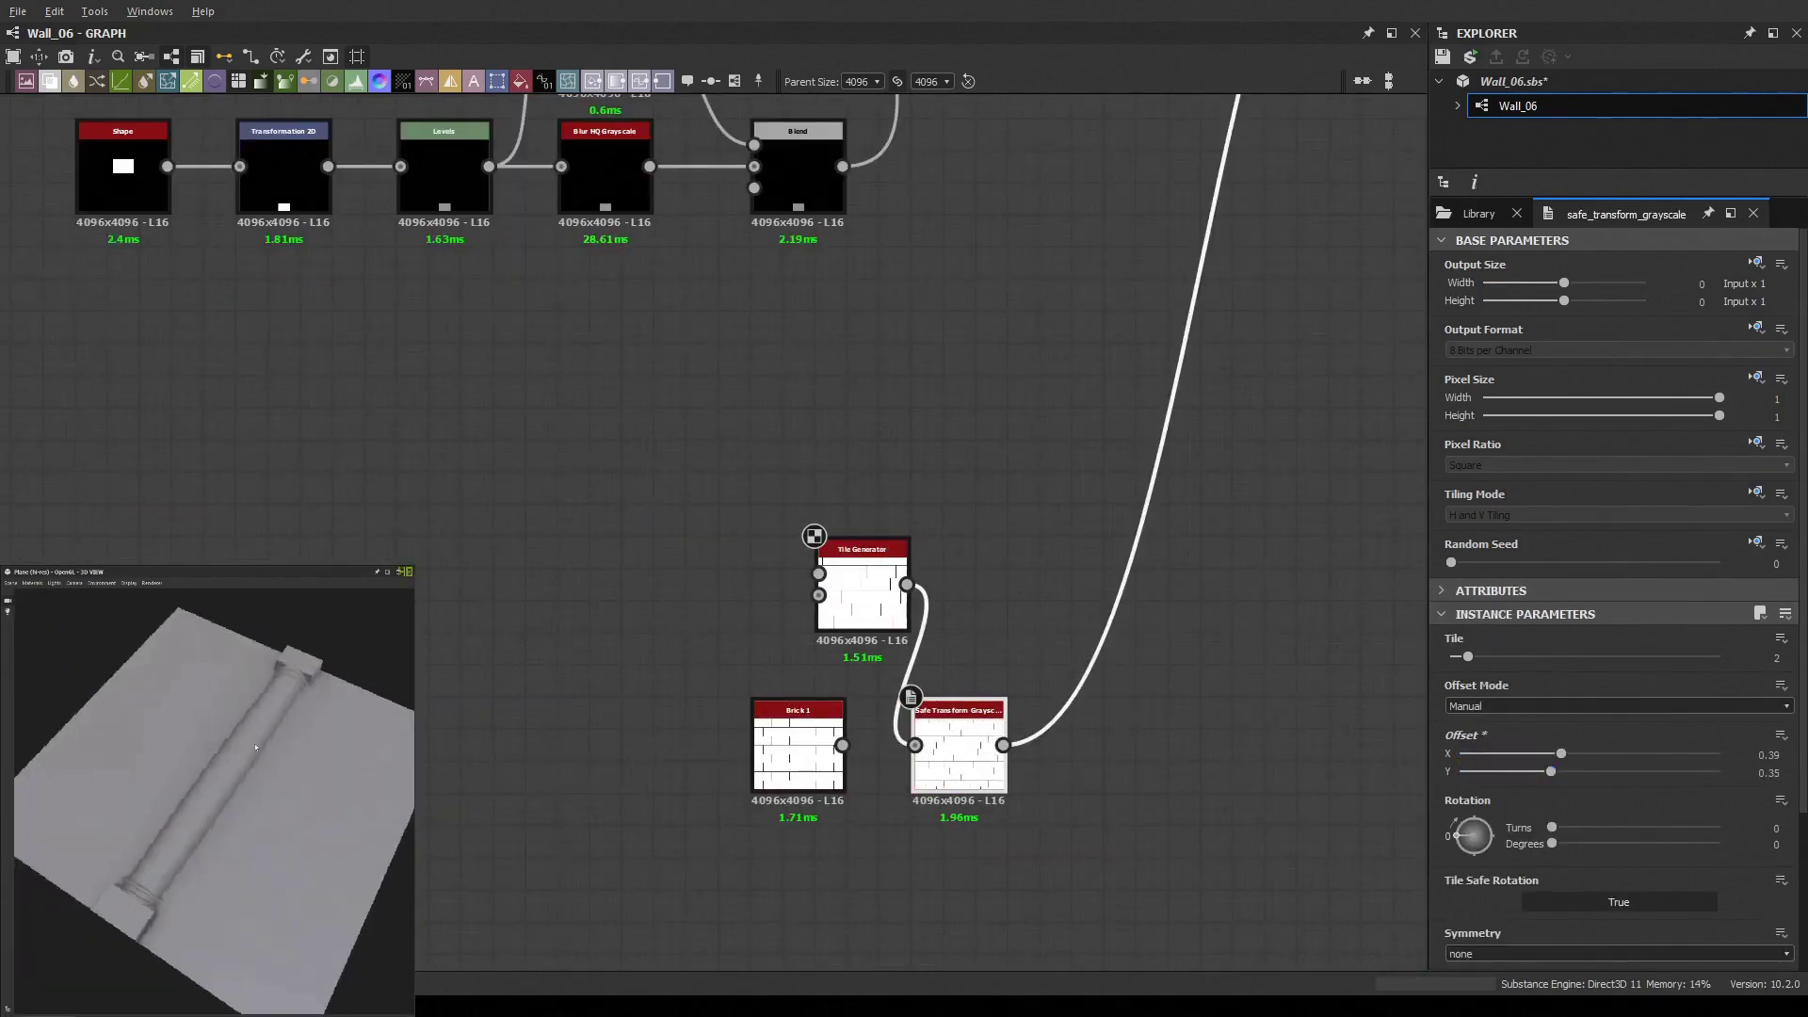
Open the Mirror Grayscale node to inspect the doubled column
scroll(1041, 557, down, 3)
scroll(1055, 518, down, 3)
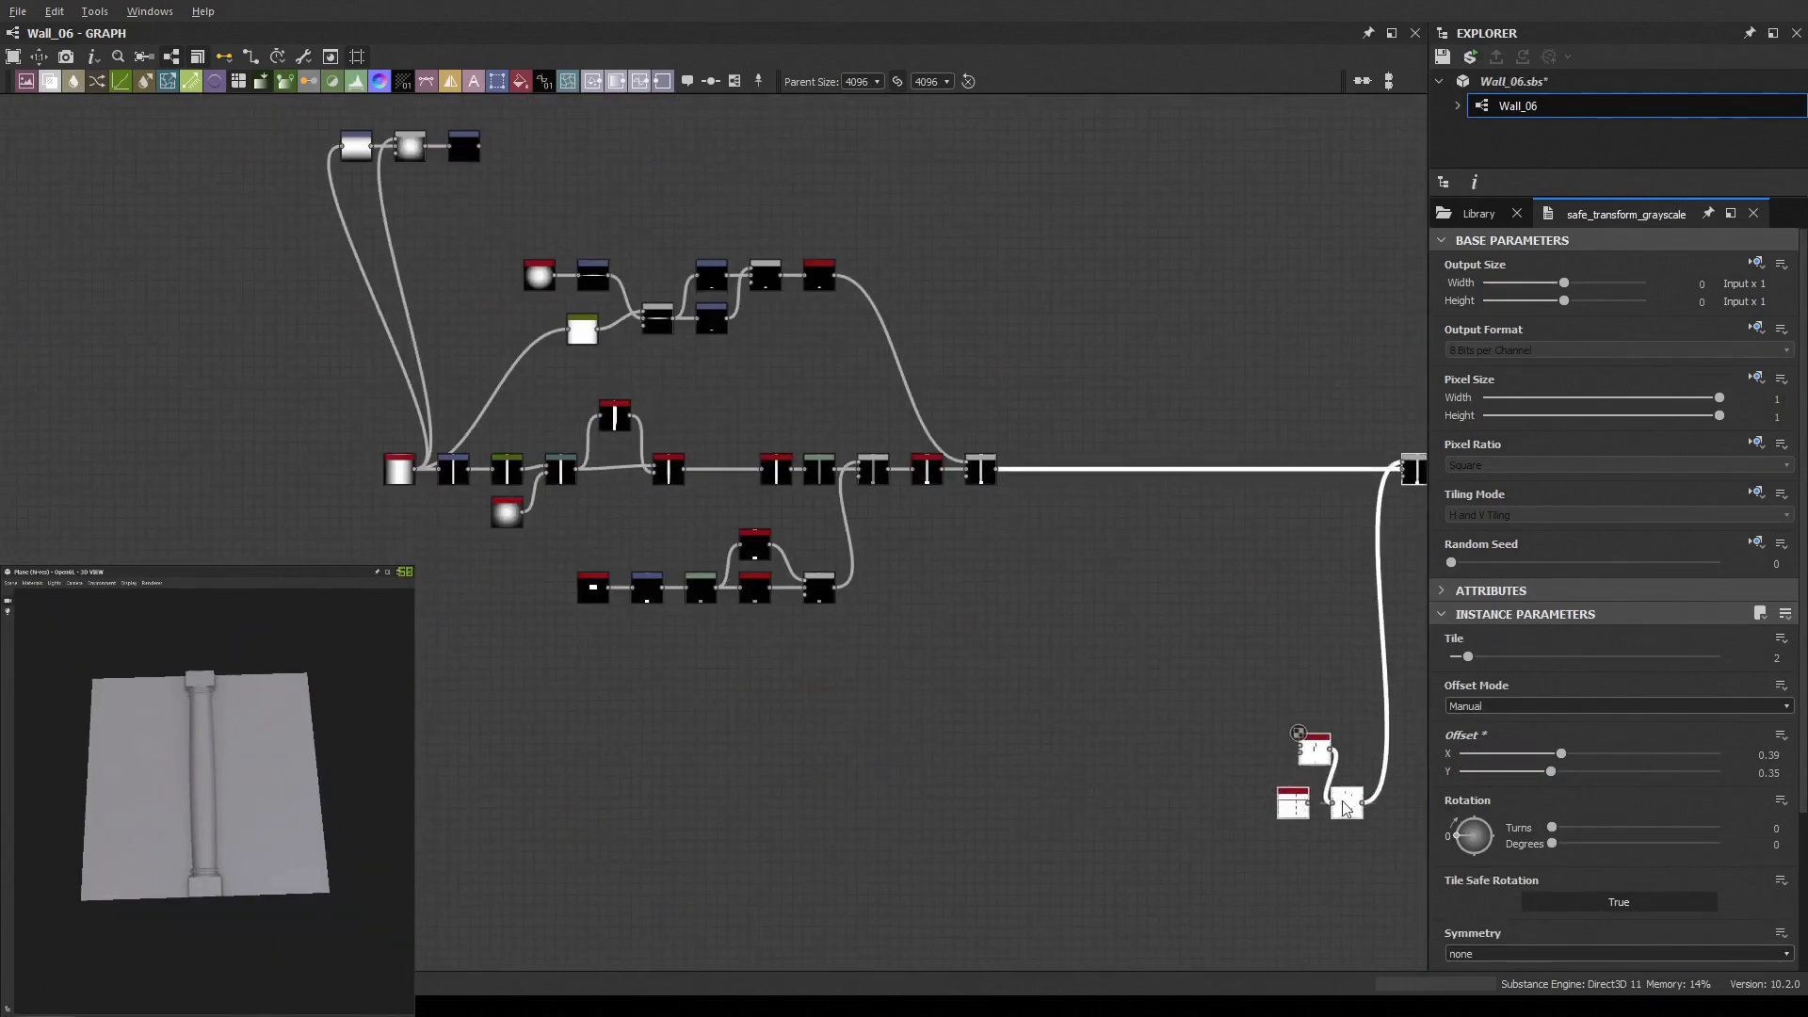
middle_drag(1347, 808, 1368, 877)
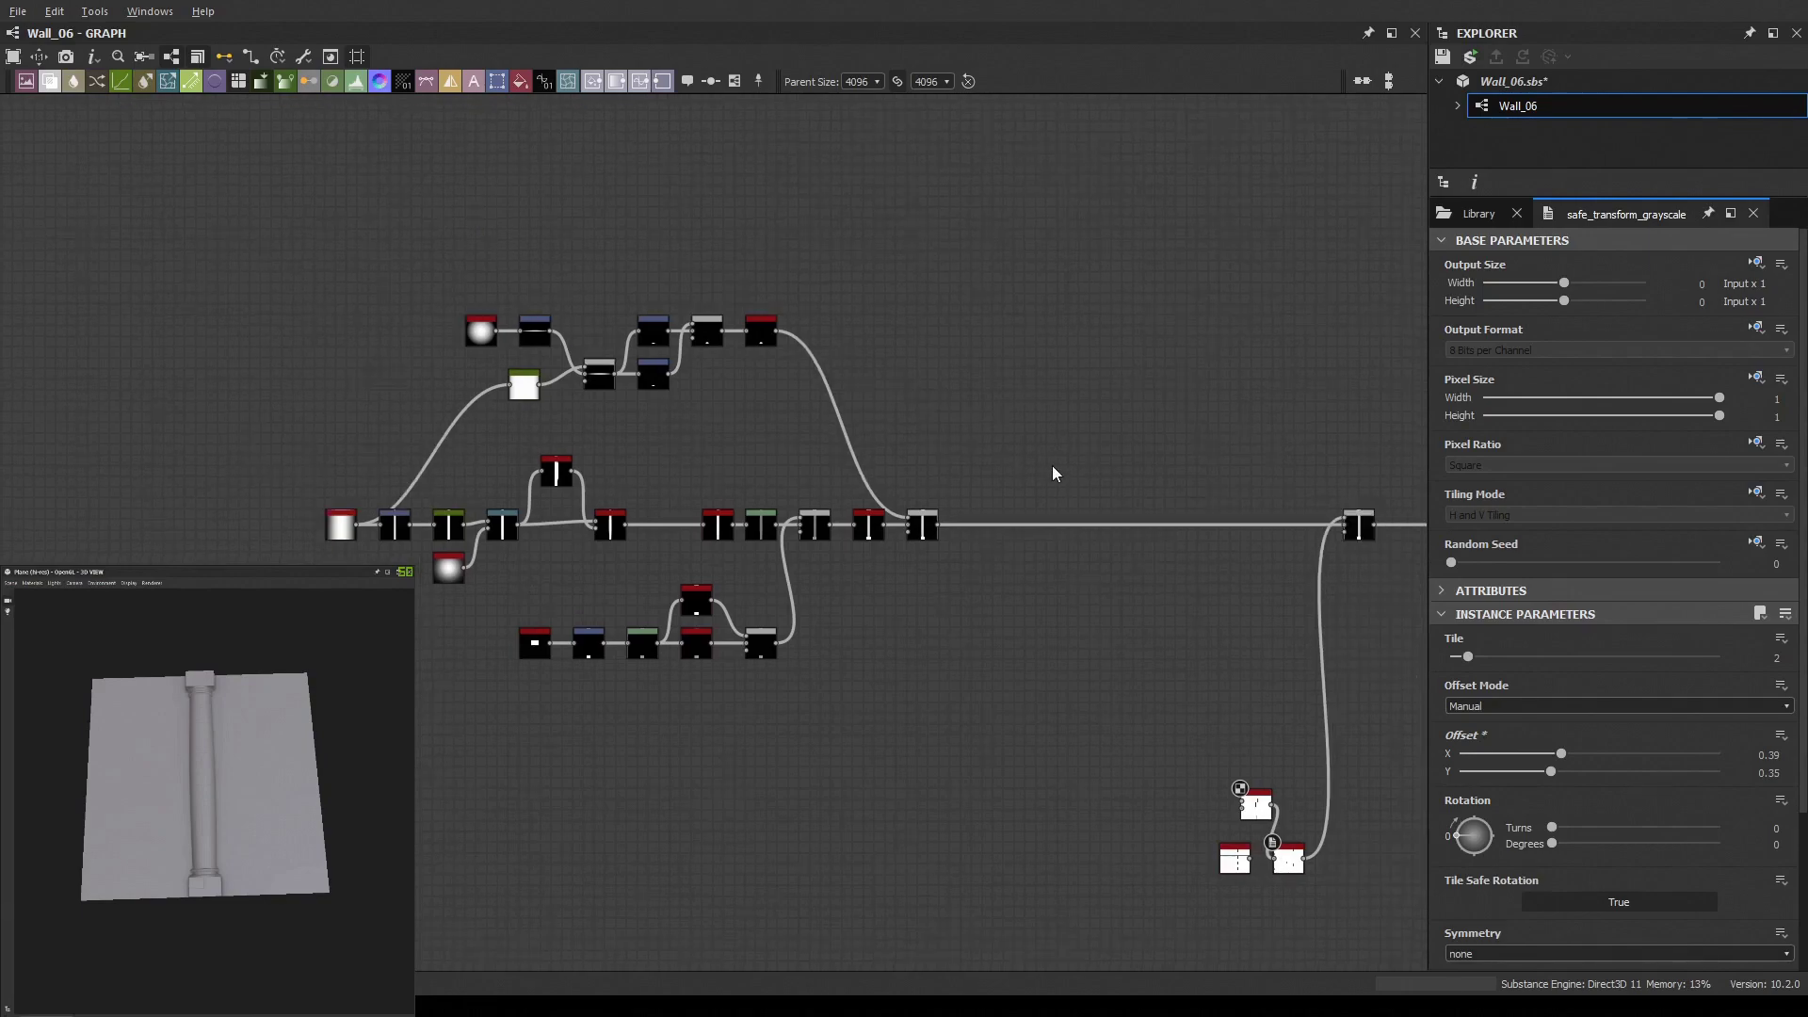
scroll(1053, 465, up, 3)
double_click(1036, 354)
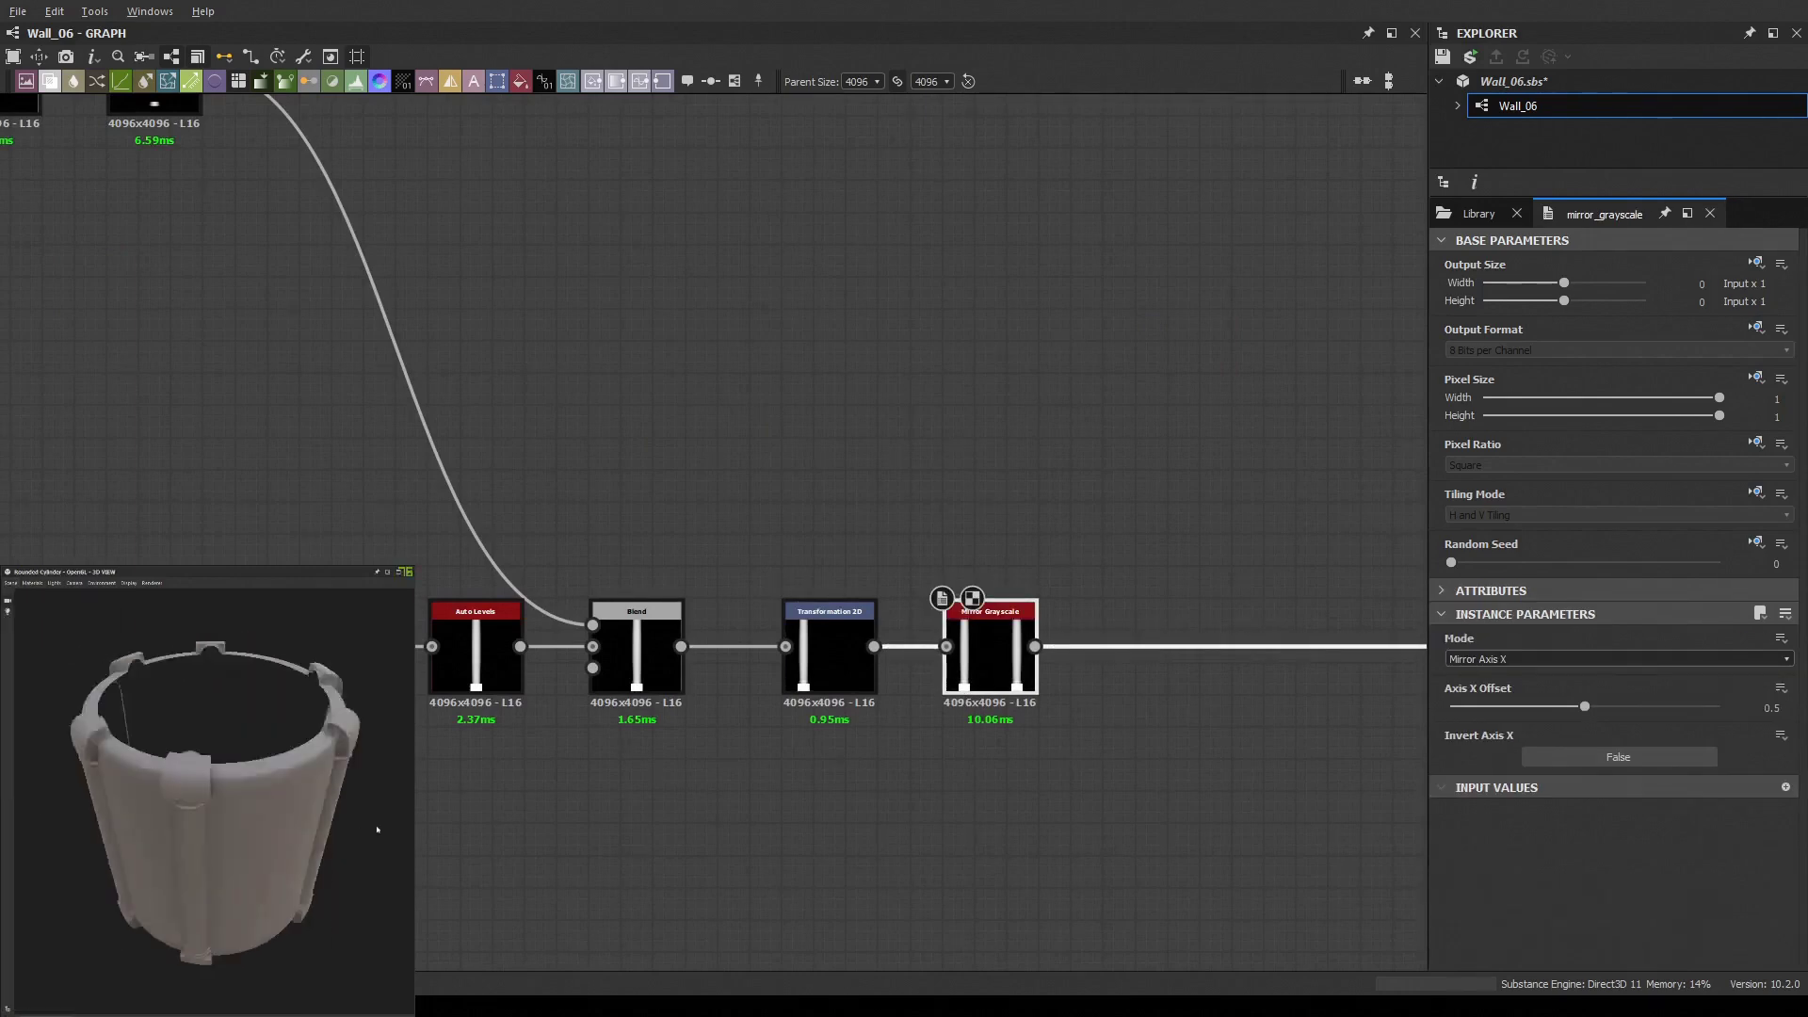
Delete the Mirror Grayscale node and check the cylinder preview
scroll(1008, 685, up, 3)
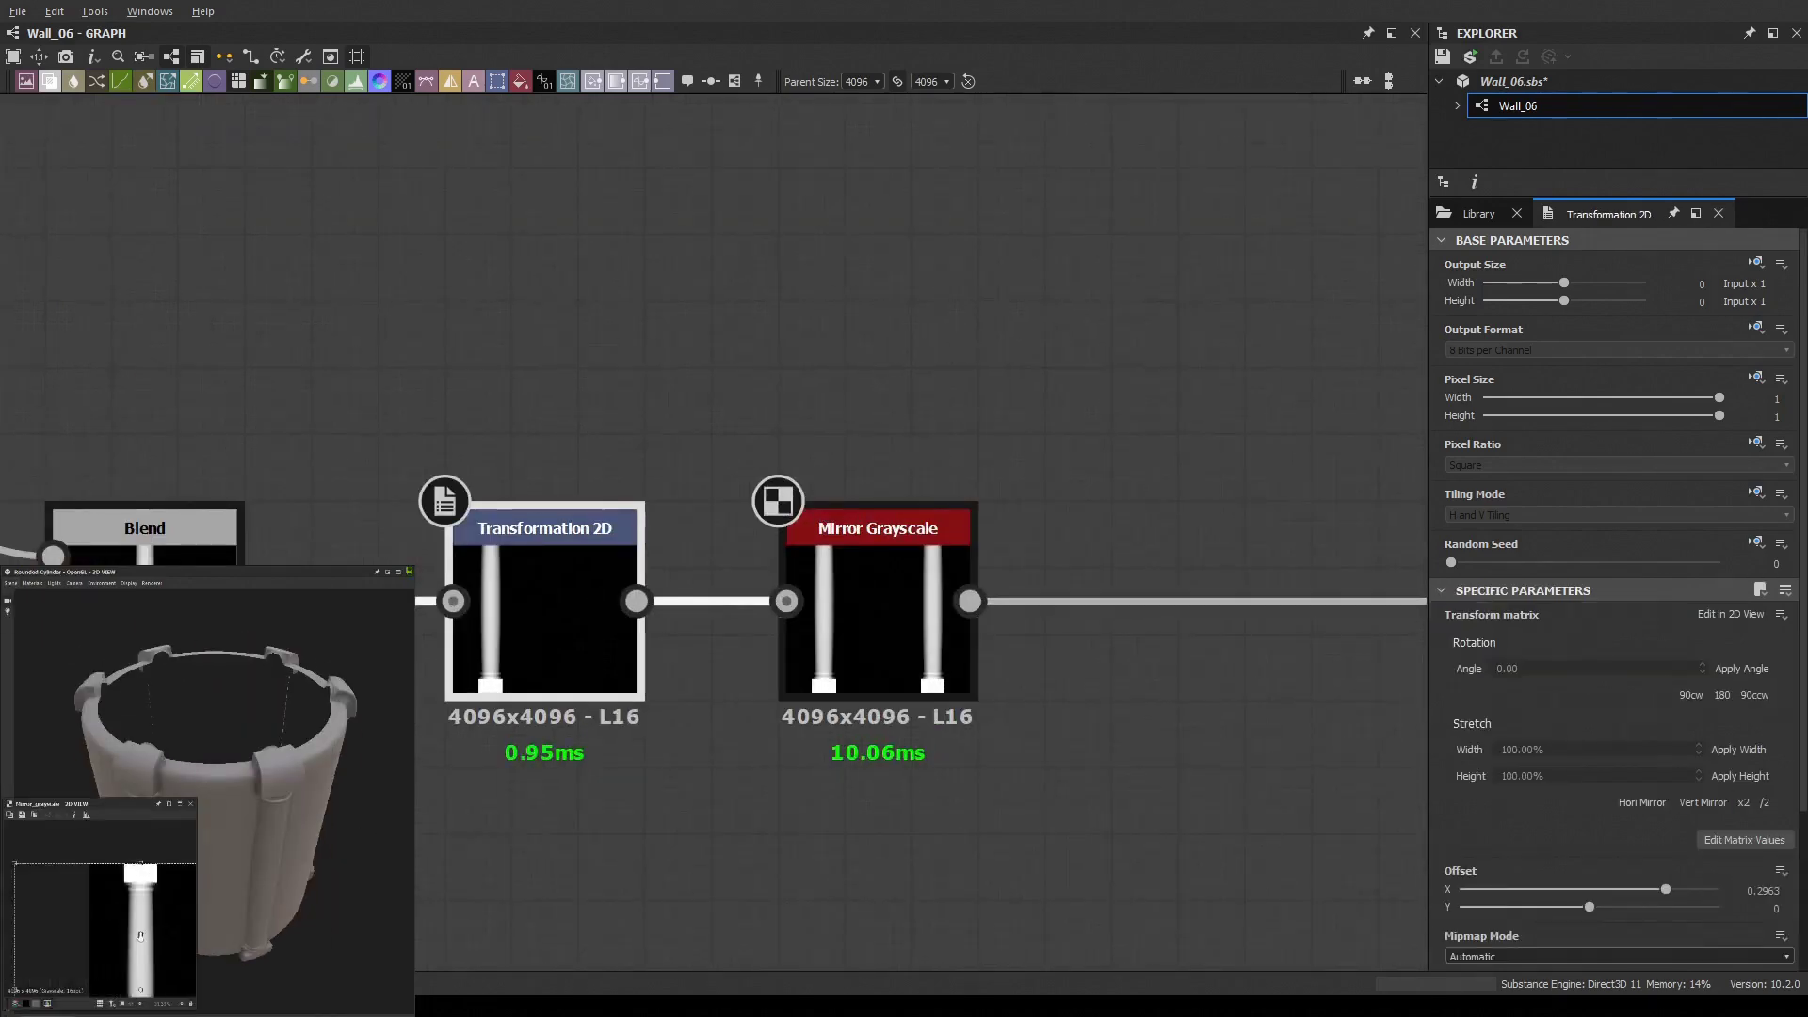
key(Delete)
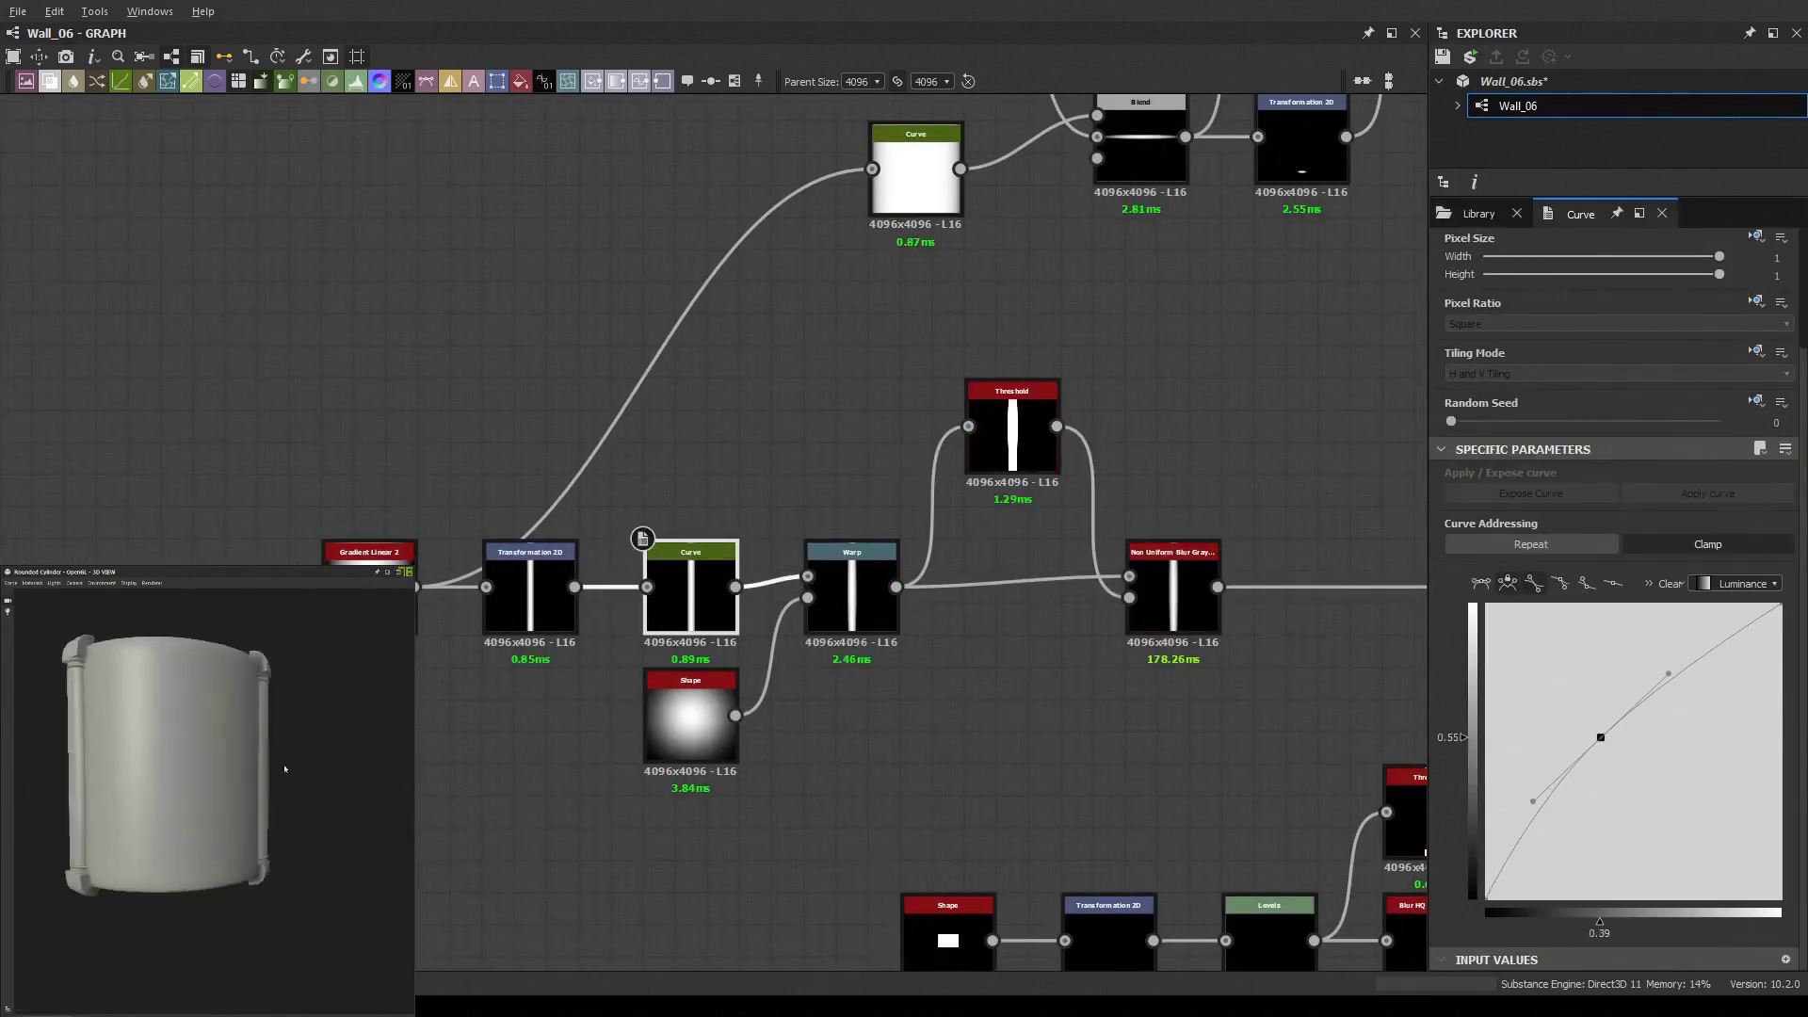
drag(284, 768, 292, 763)
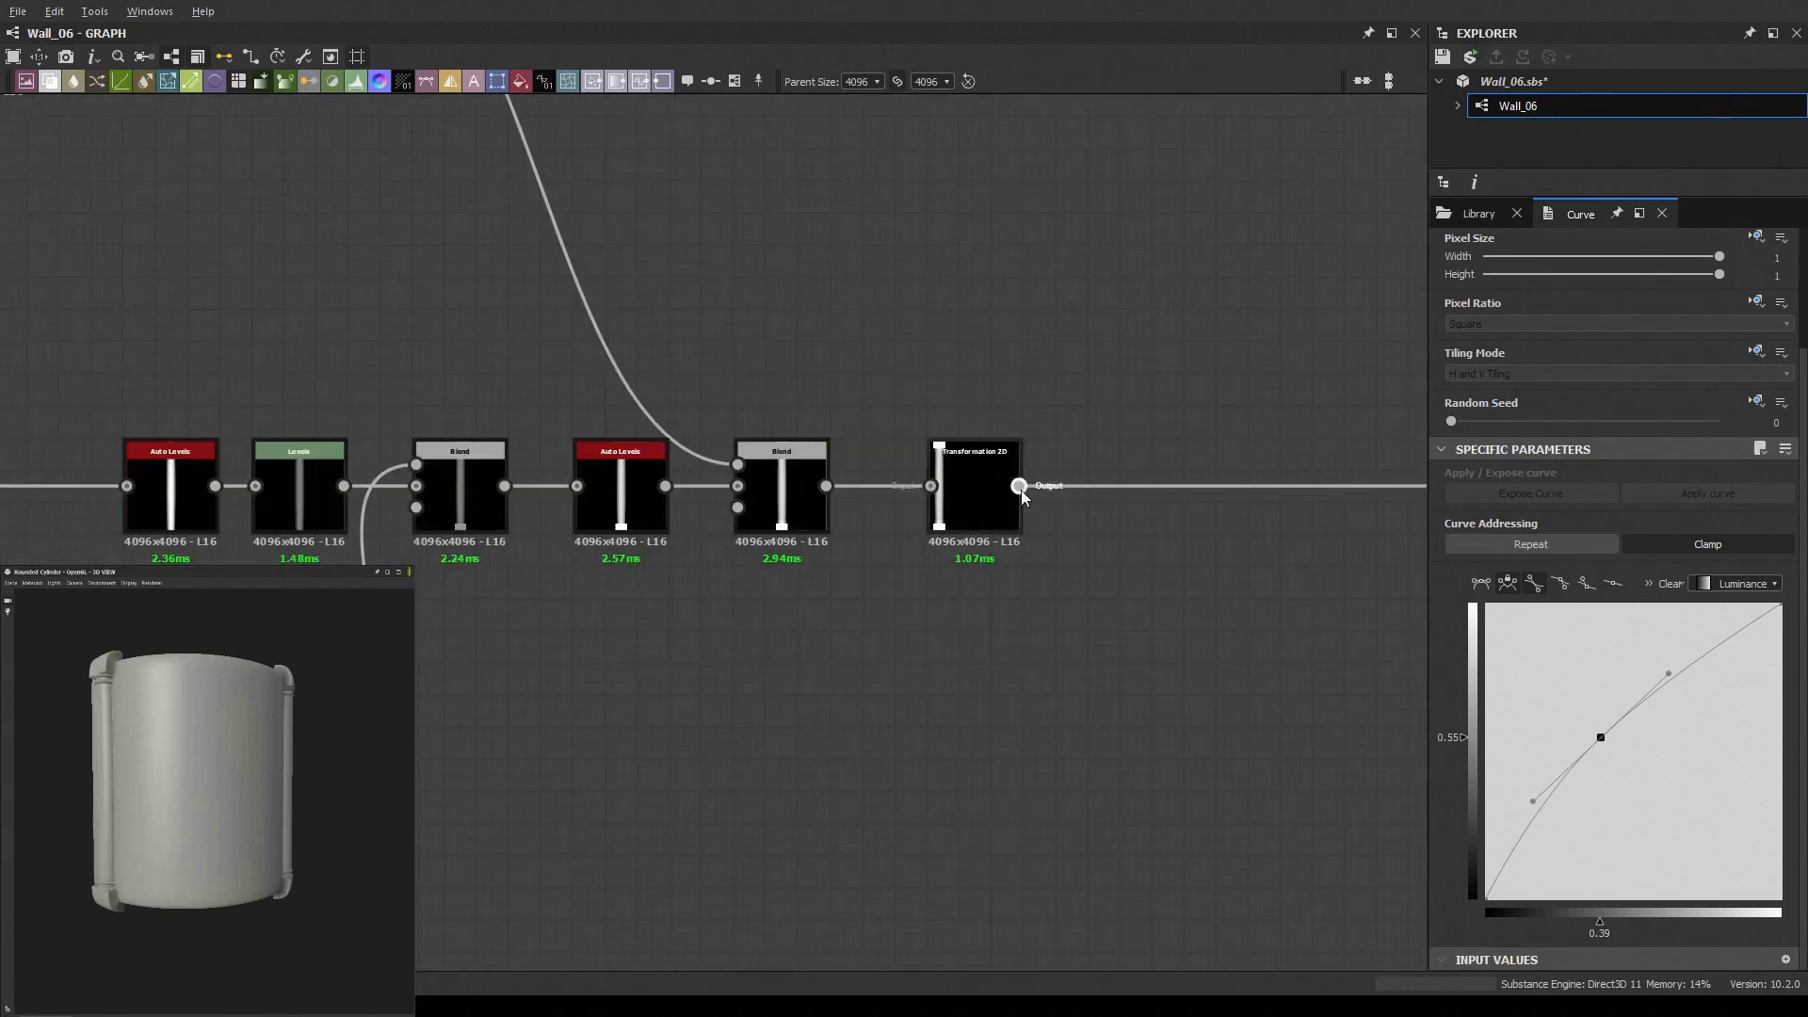
Add a No Tiling Transformation 2D off the Blend, offset X 0.2605, Y -0.0794
drag(826, 486, 890, 252)
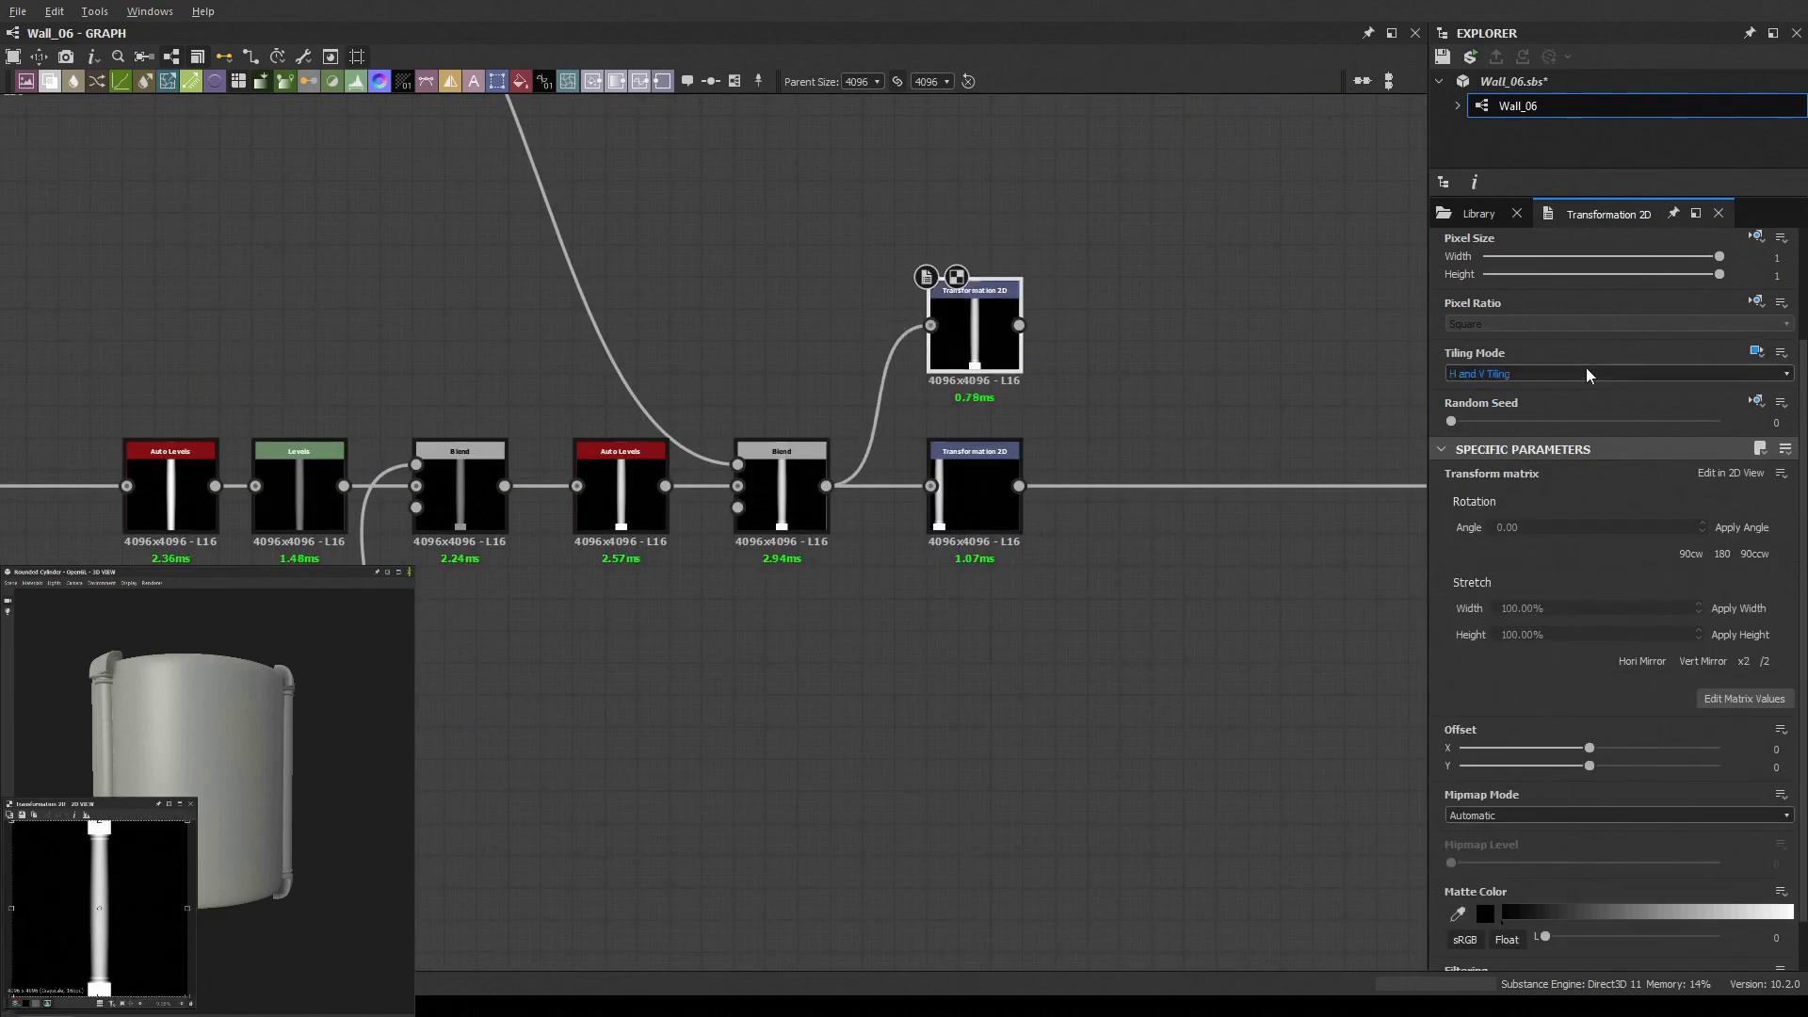
click(1616, 374)
drag(99, 908, 75, 916)
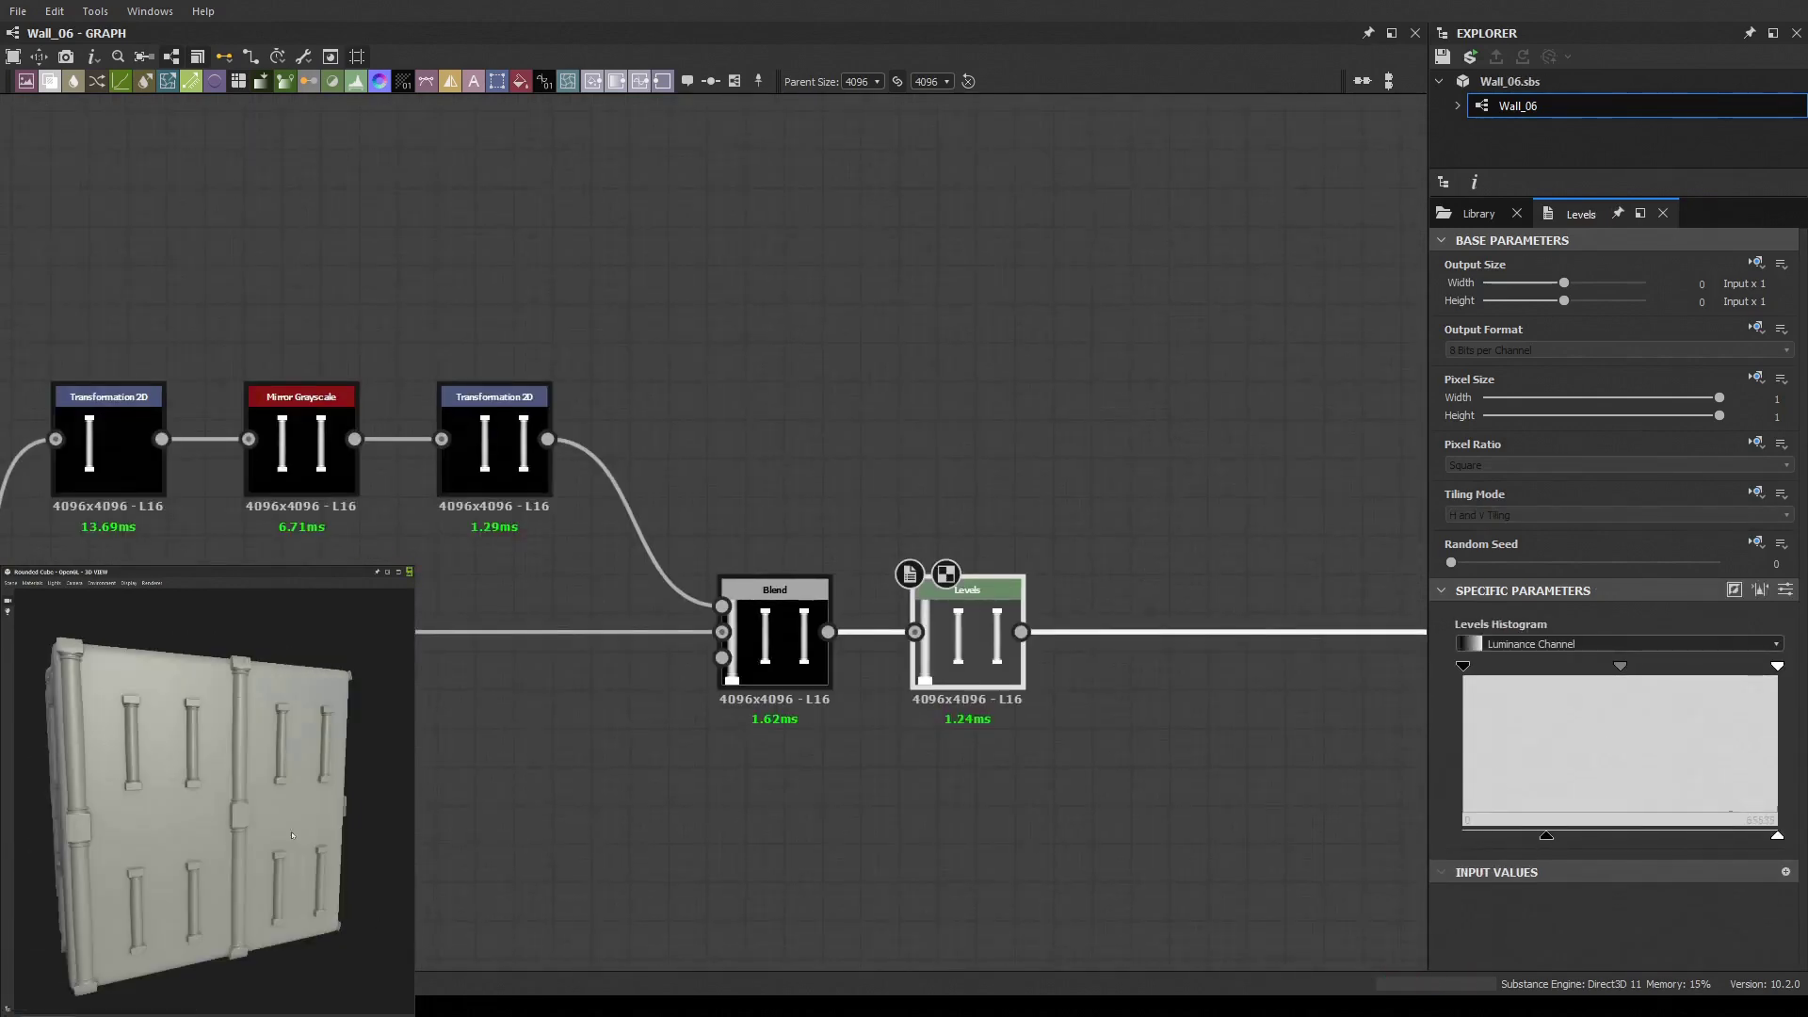
Preview the transformed window Shape cut from the wall by a Subtract Blend
scroll(1046, 694, up, 3)
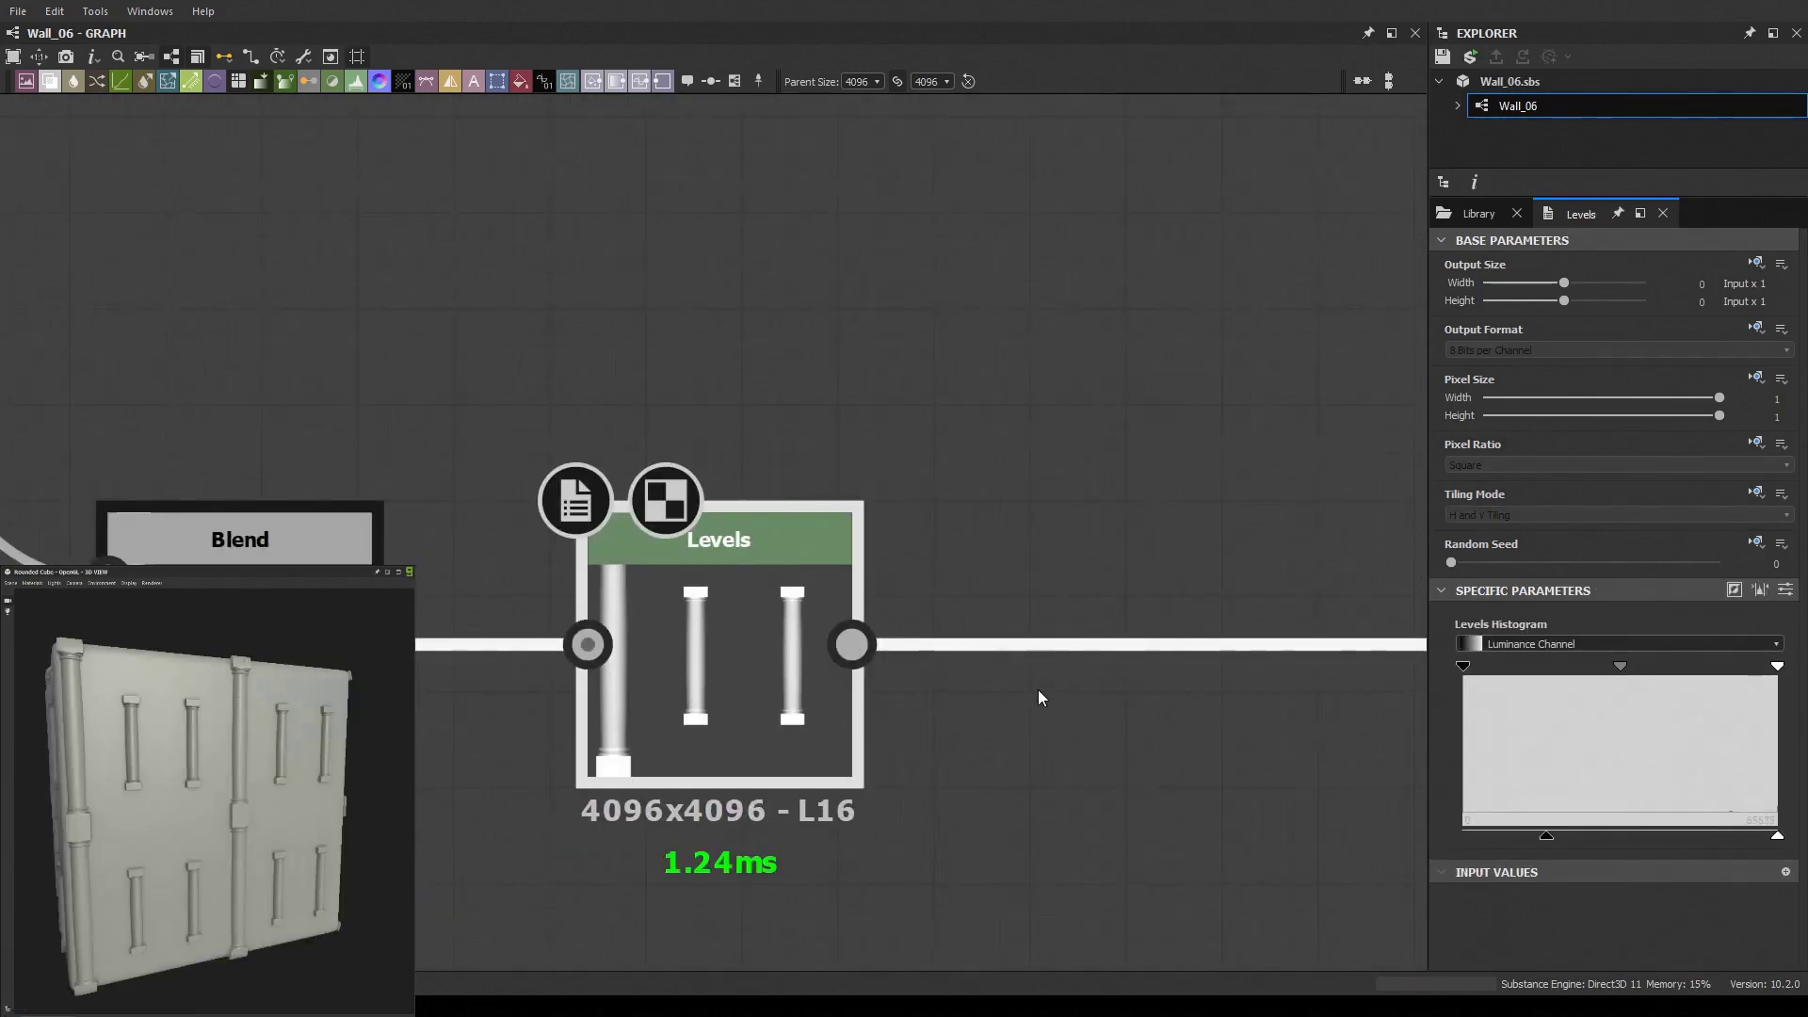
middle_drag(1073, 586, 350, 547)
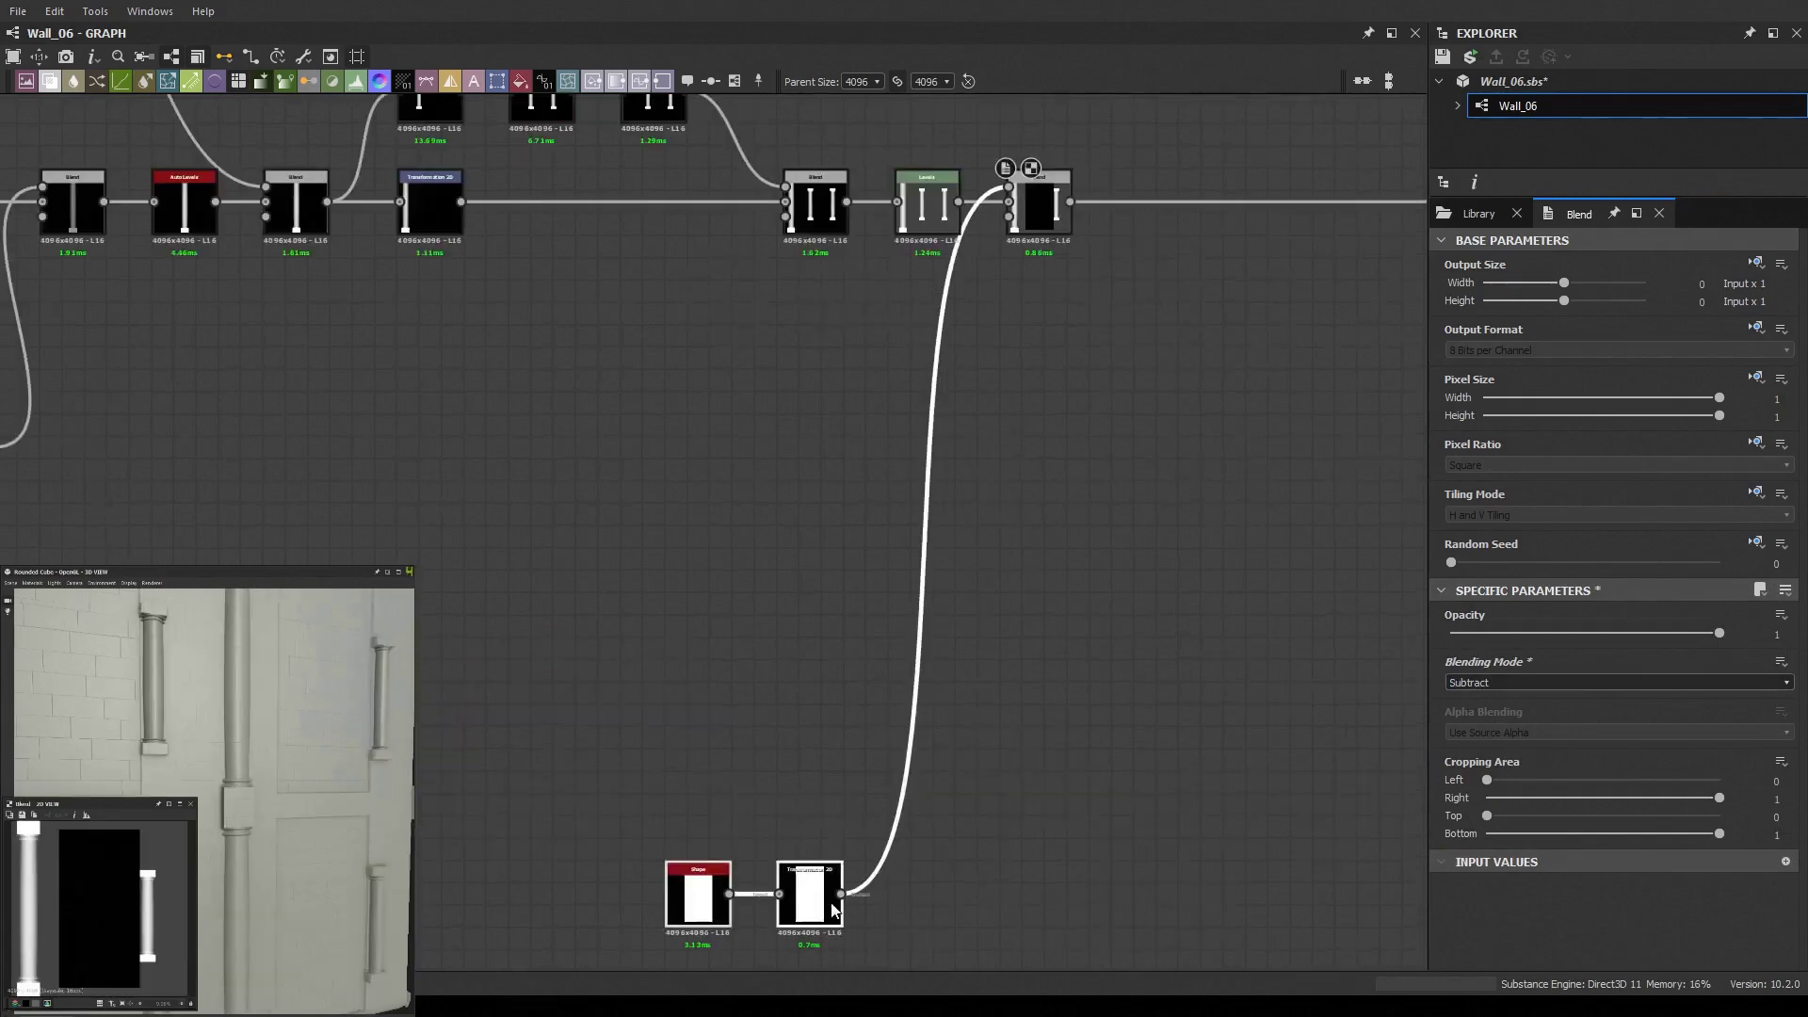
click(832, 908)
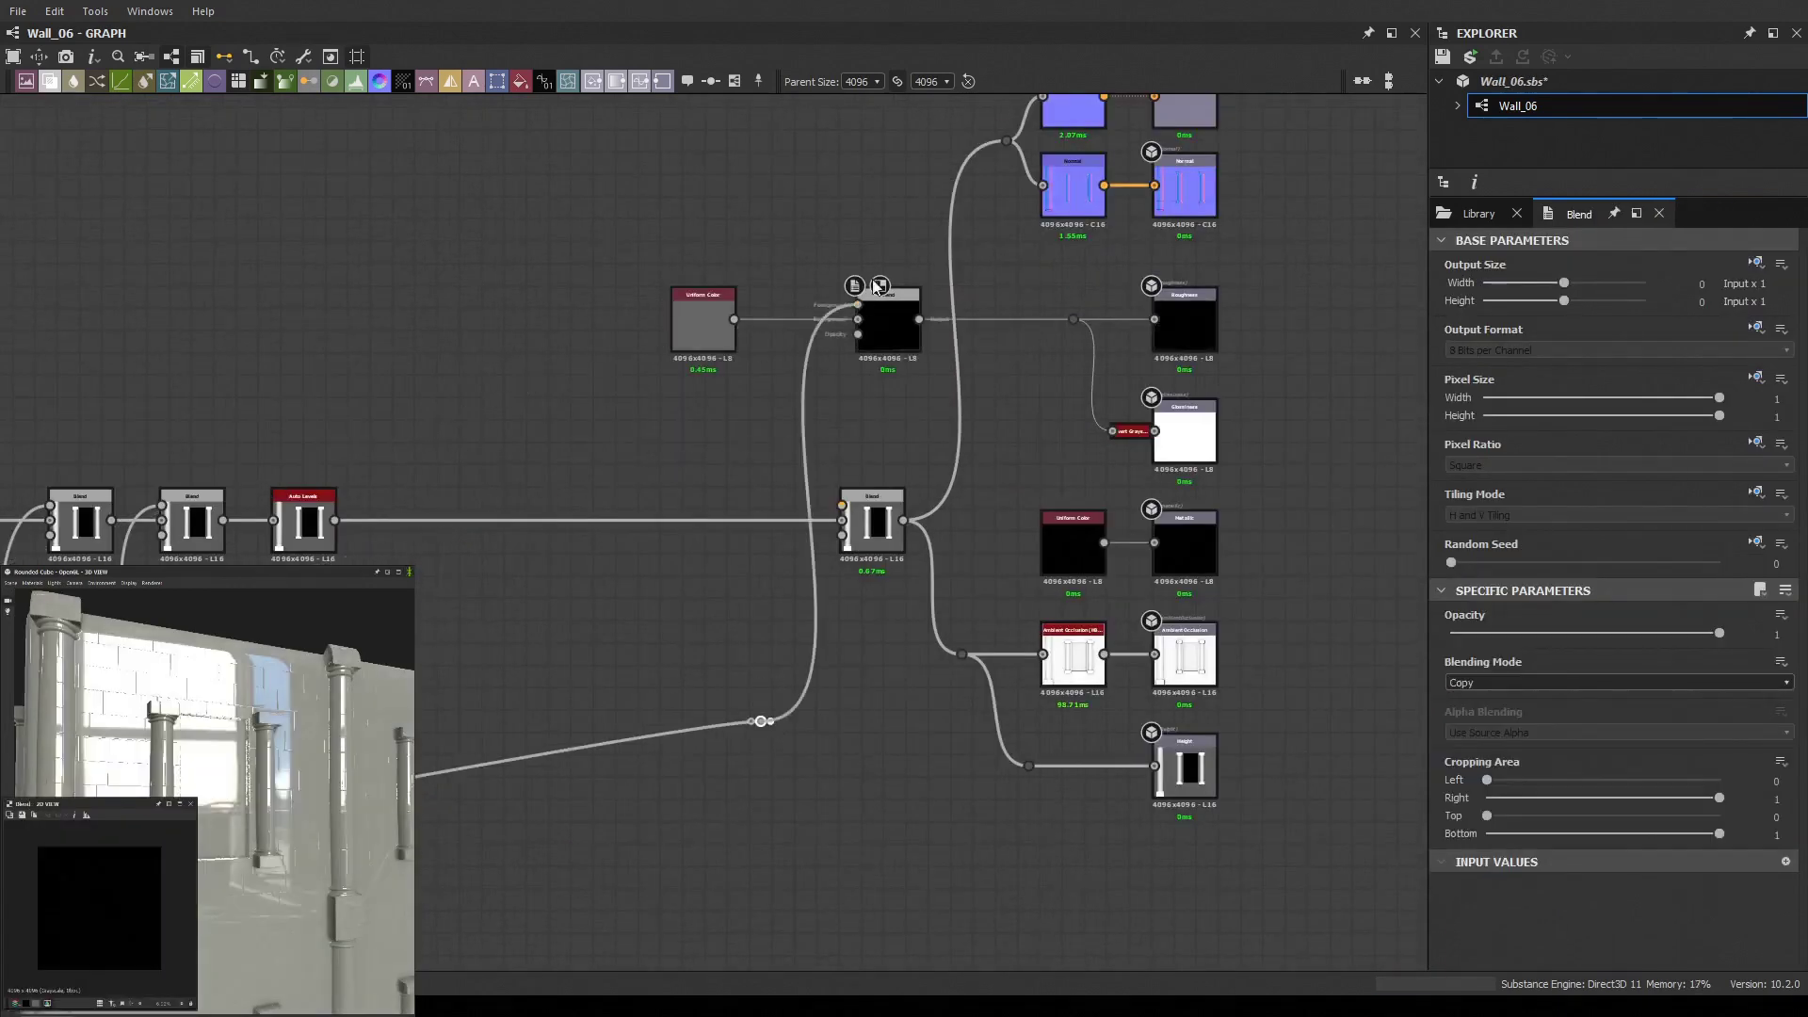
drag(254, 786, 222, 805)
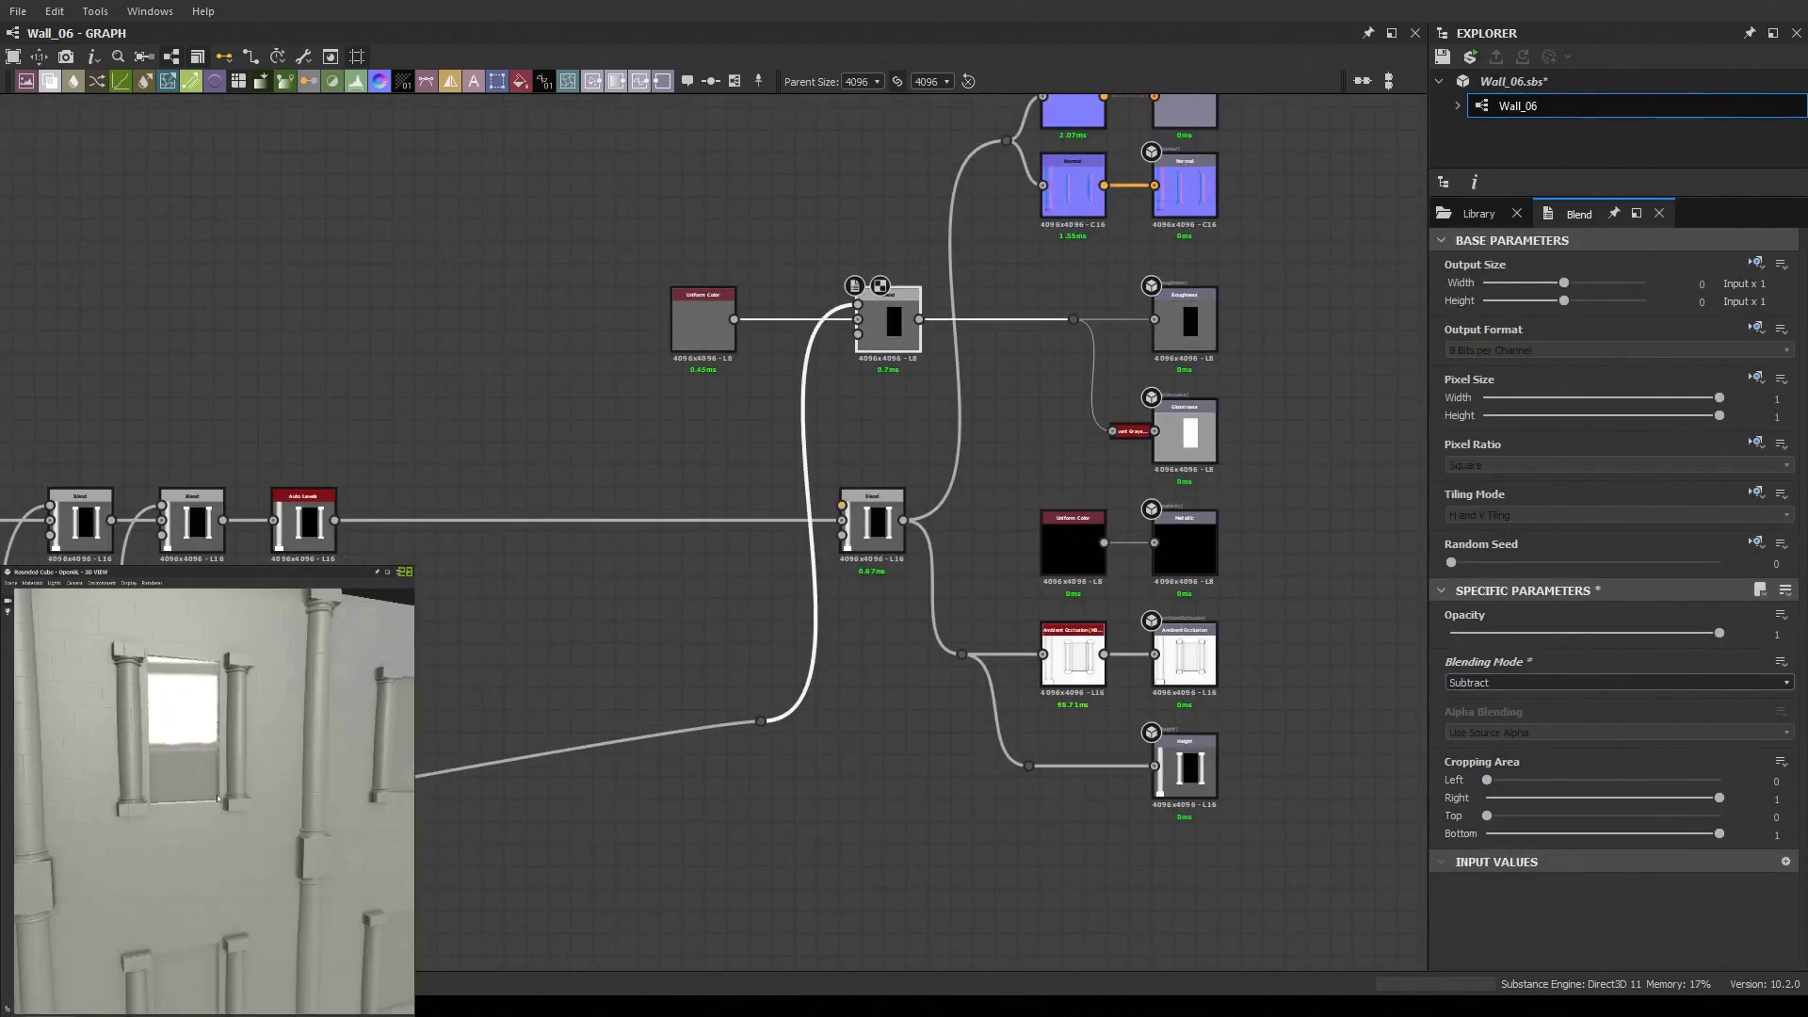
Set the top Transformation 2D's Offset Y to -0.0553
middle_drag(1104, 362, 997, 627)
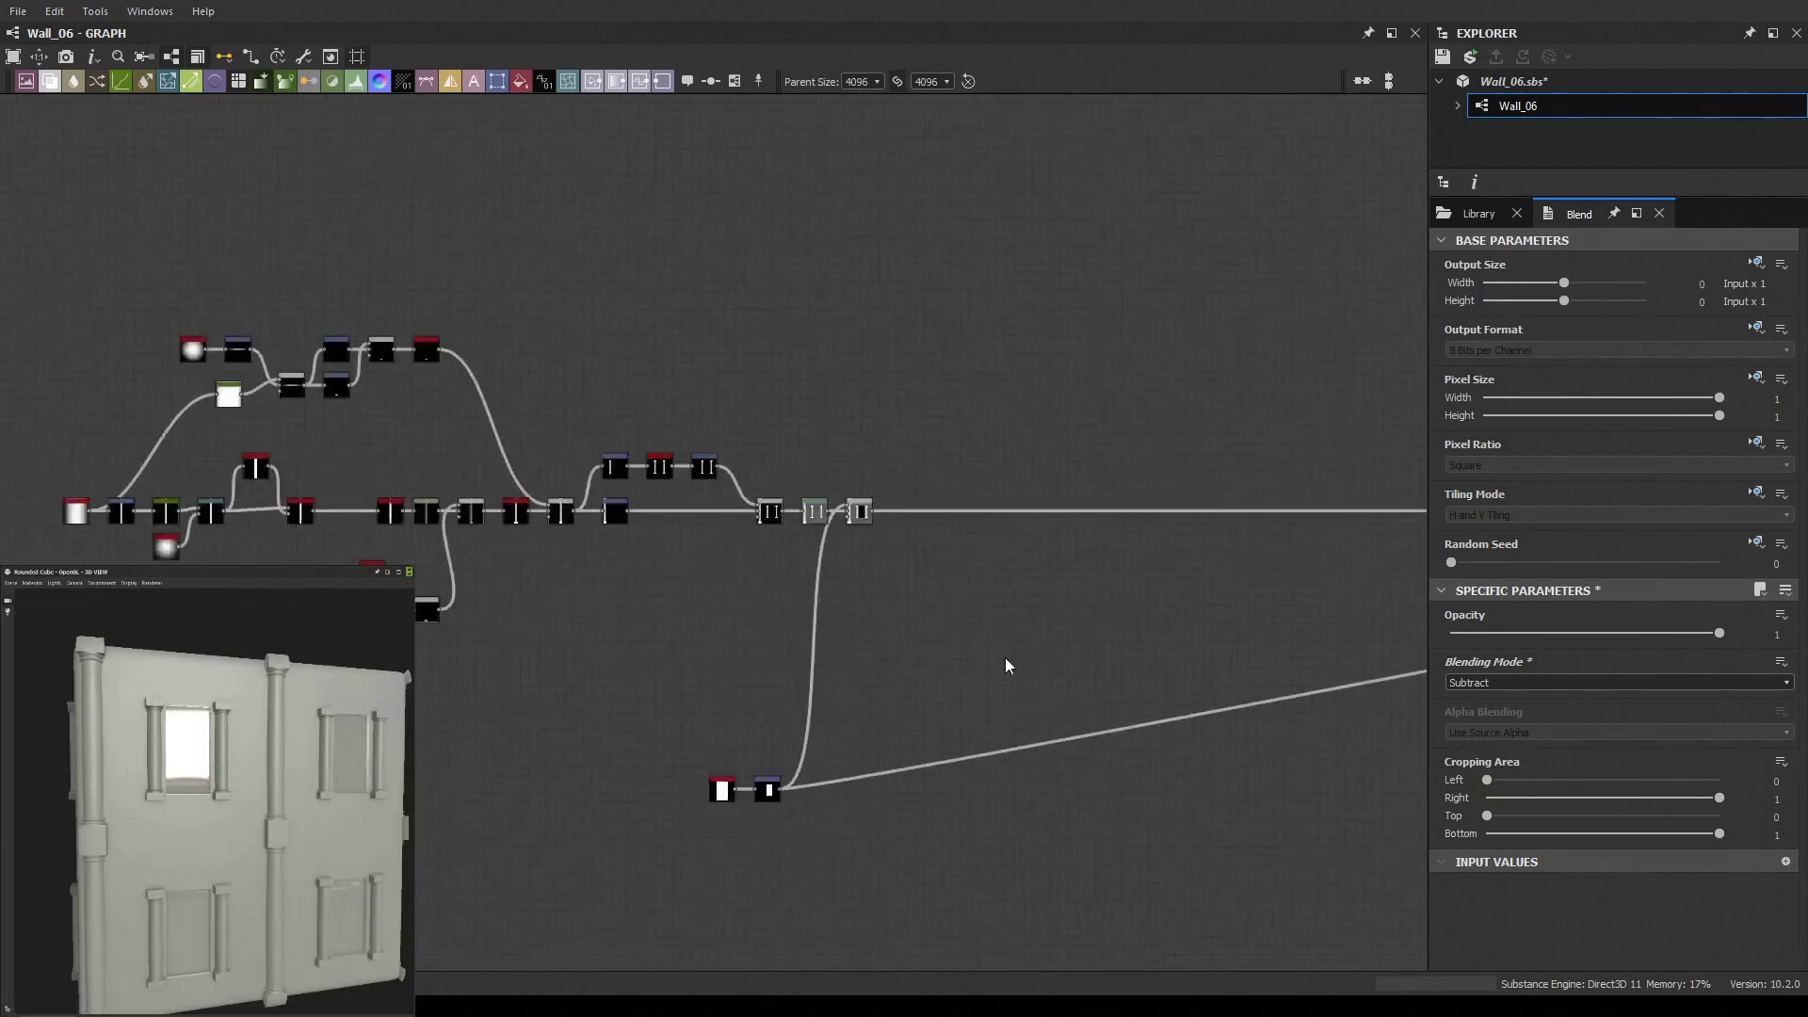
double_click(735, 452)
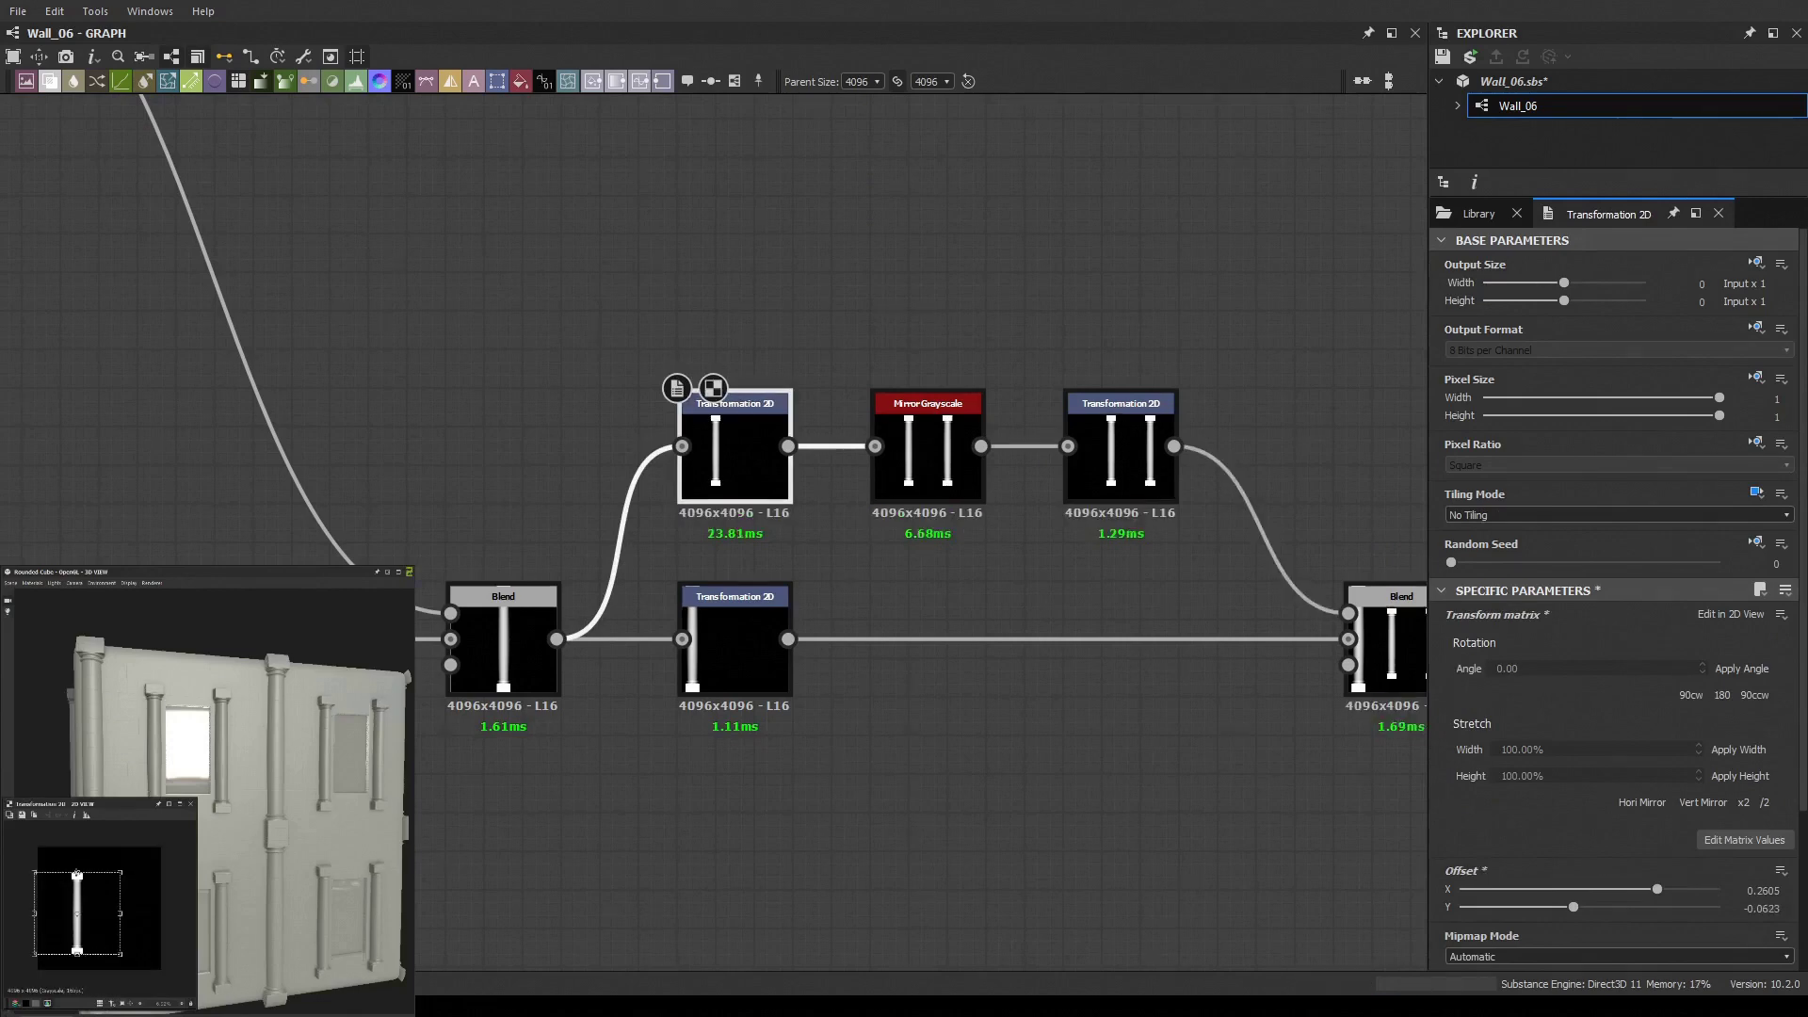
drag(235, 829, 268, 842)
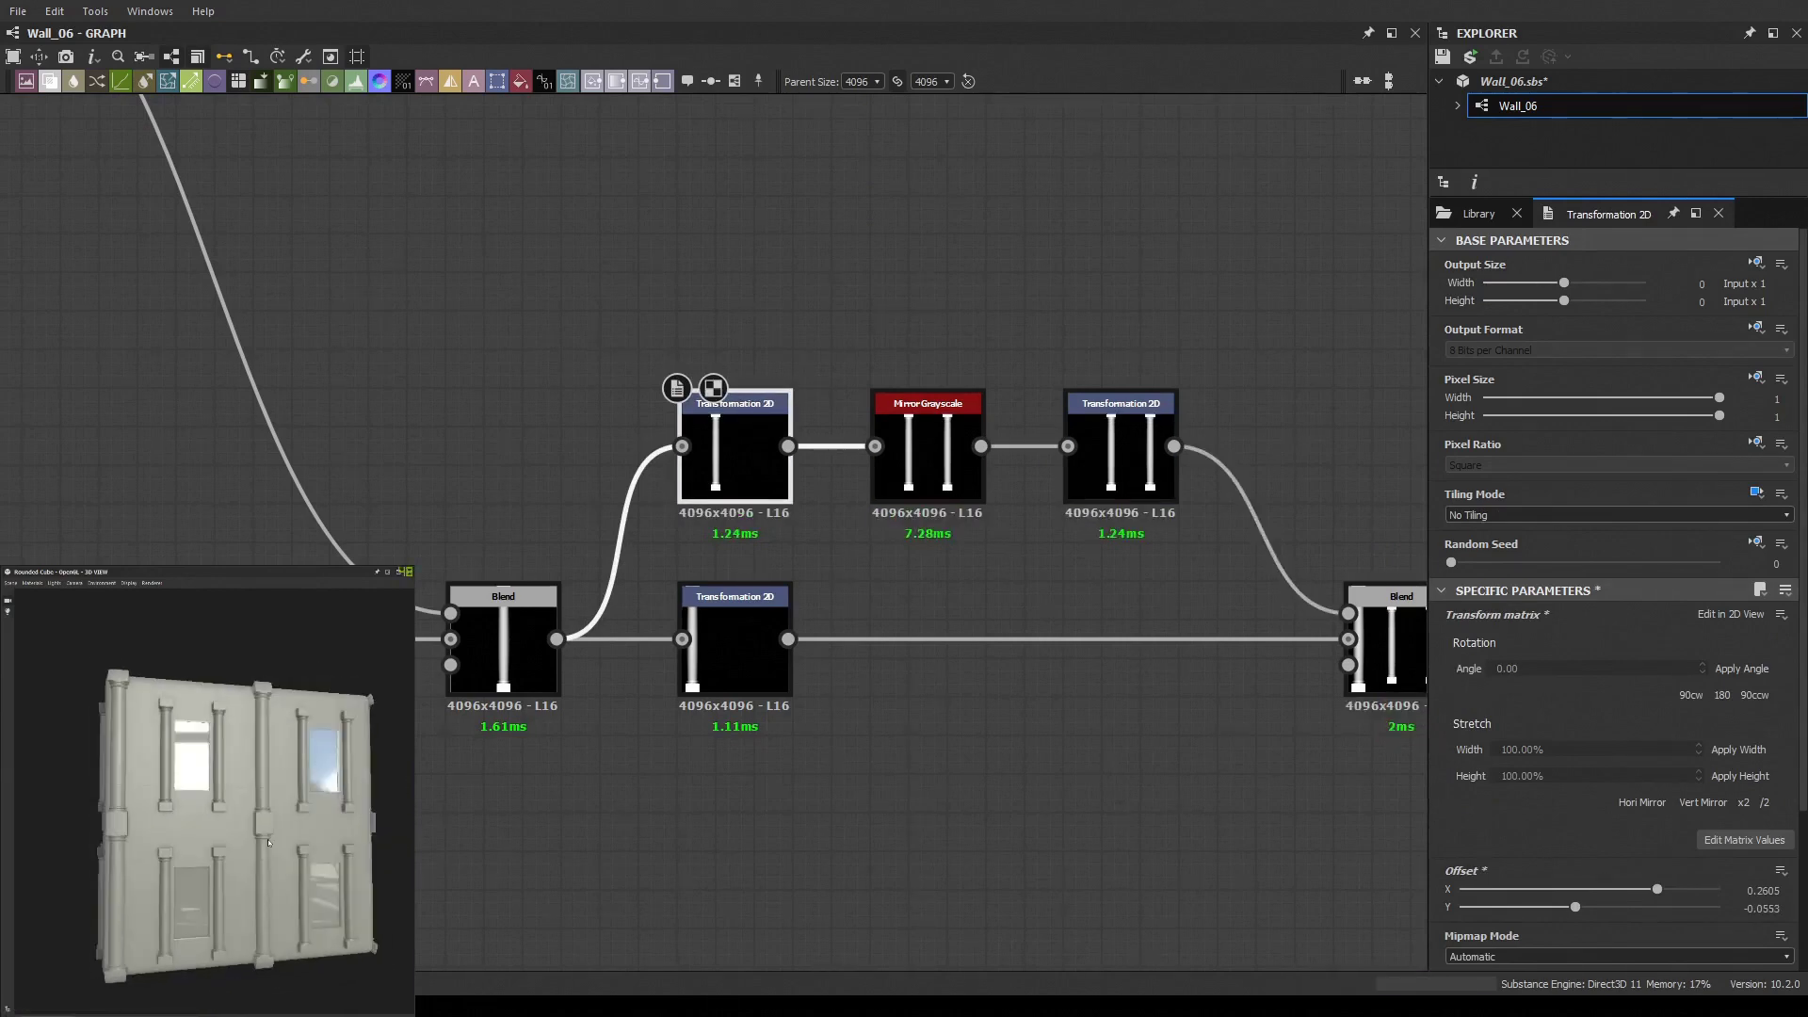
Set the lower Transformation 2D to 90° rotation and No Tiling for a single ledge
scroll(268, 842, up, 3)
scroll(268, 842, up, 2)
scroll(839, 282, down, 2)
scroll(879, 235, down, 2)
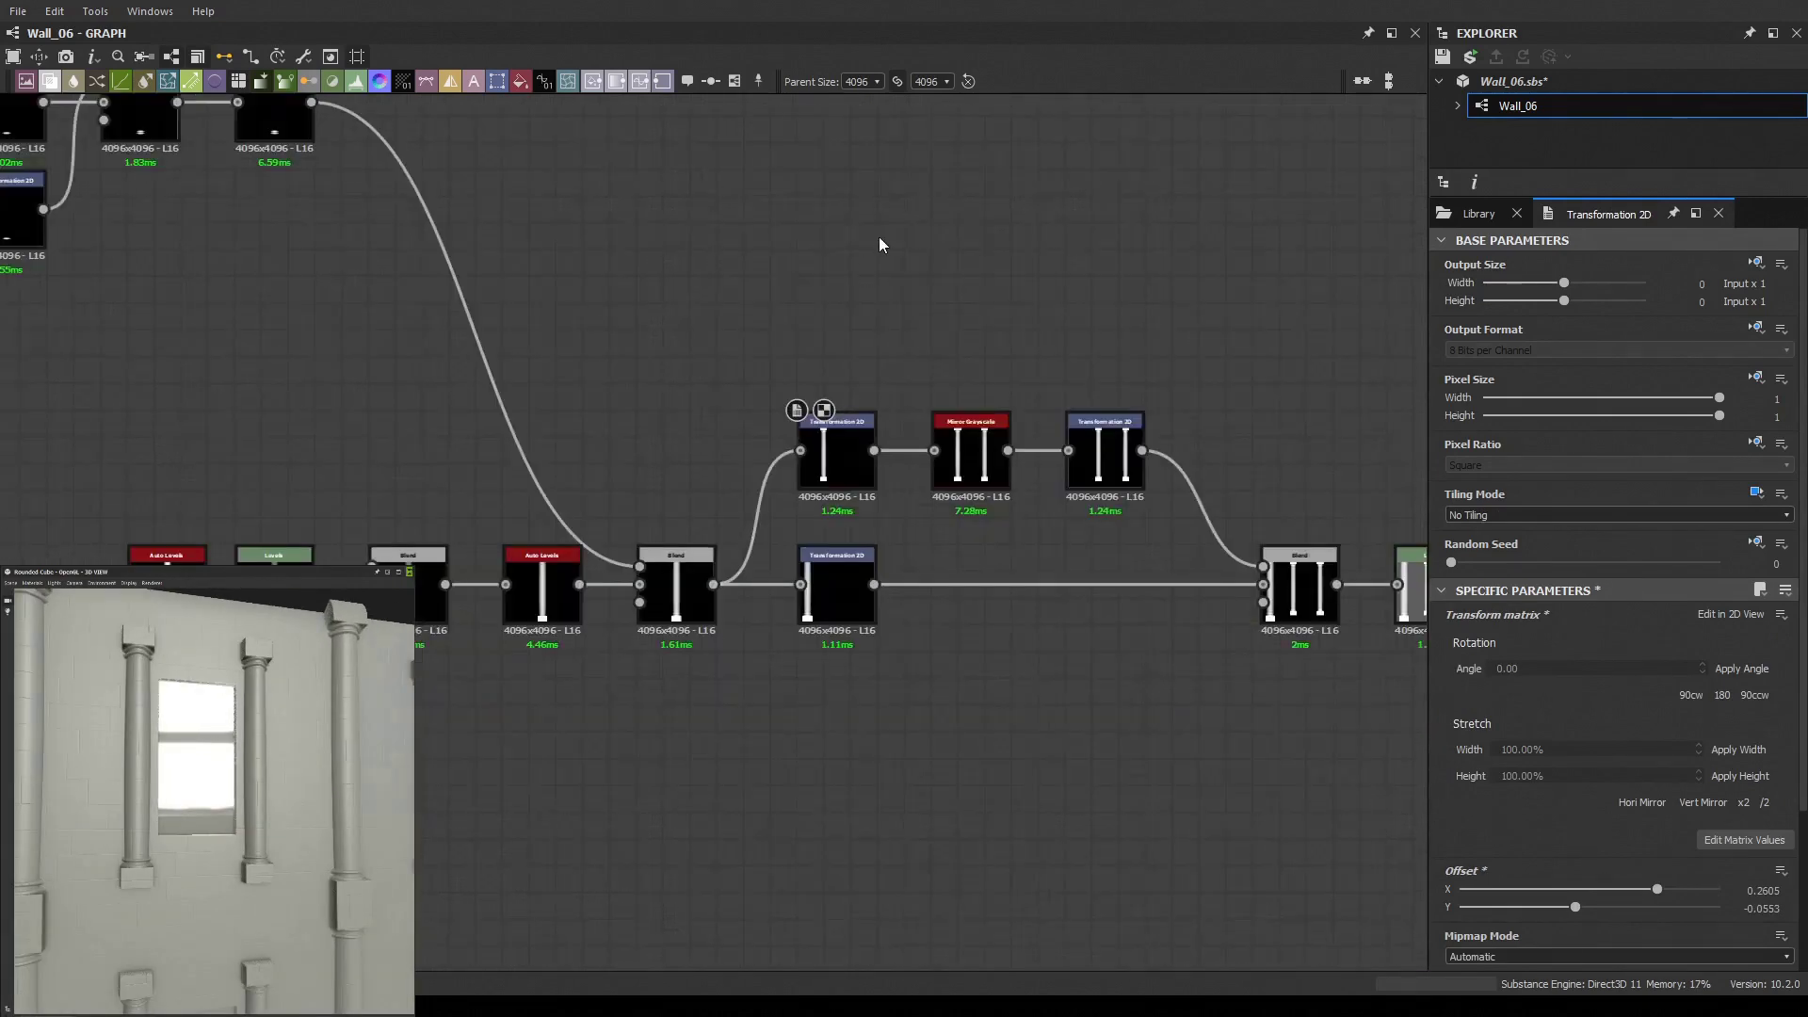
click(879, 235)
scroll(852, 473, down, 3)
scroll(896, 552, up, 1)
scroll(940, 638, down, 1)
scroll(940, 637, up, 3)
double_click(857, 697)
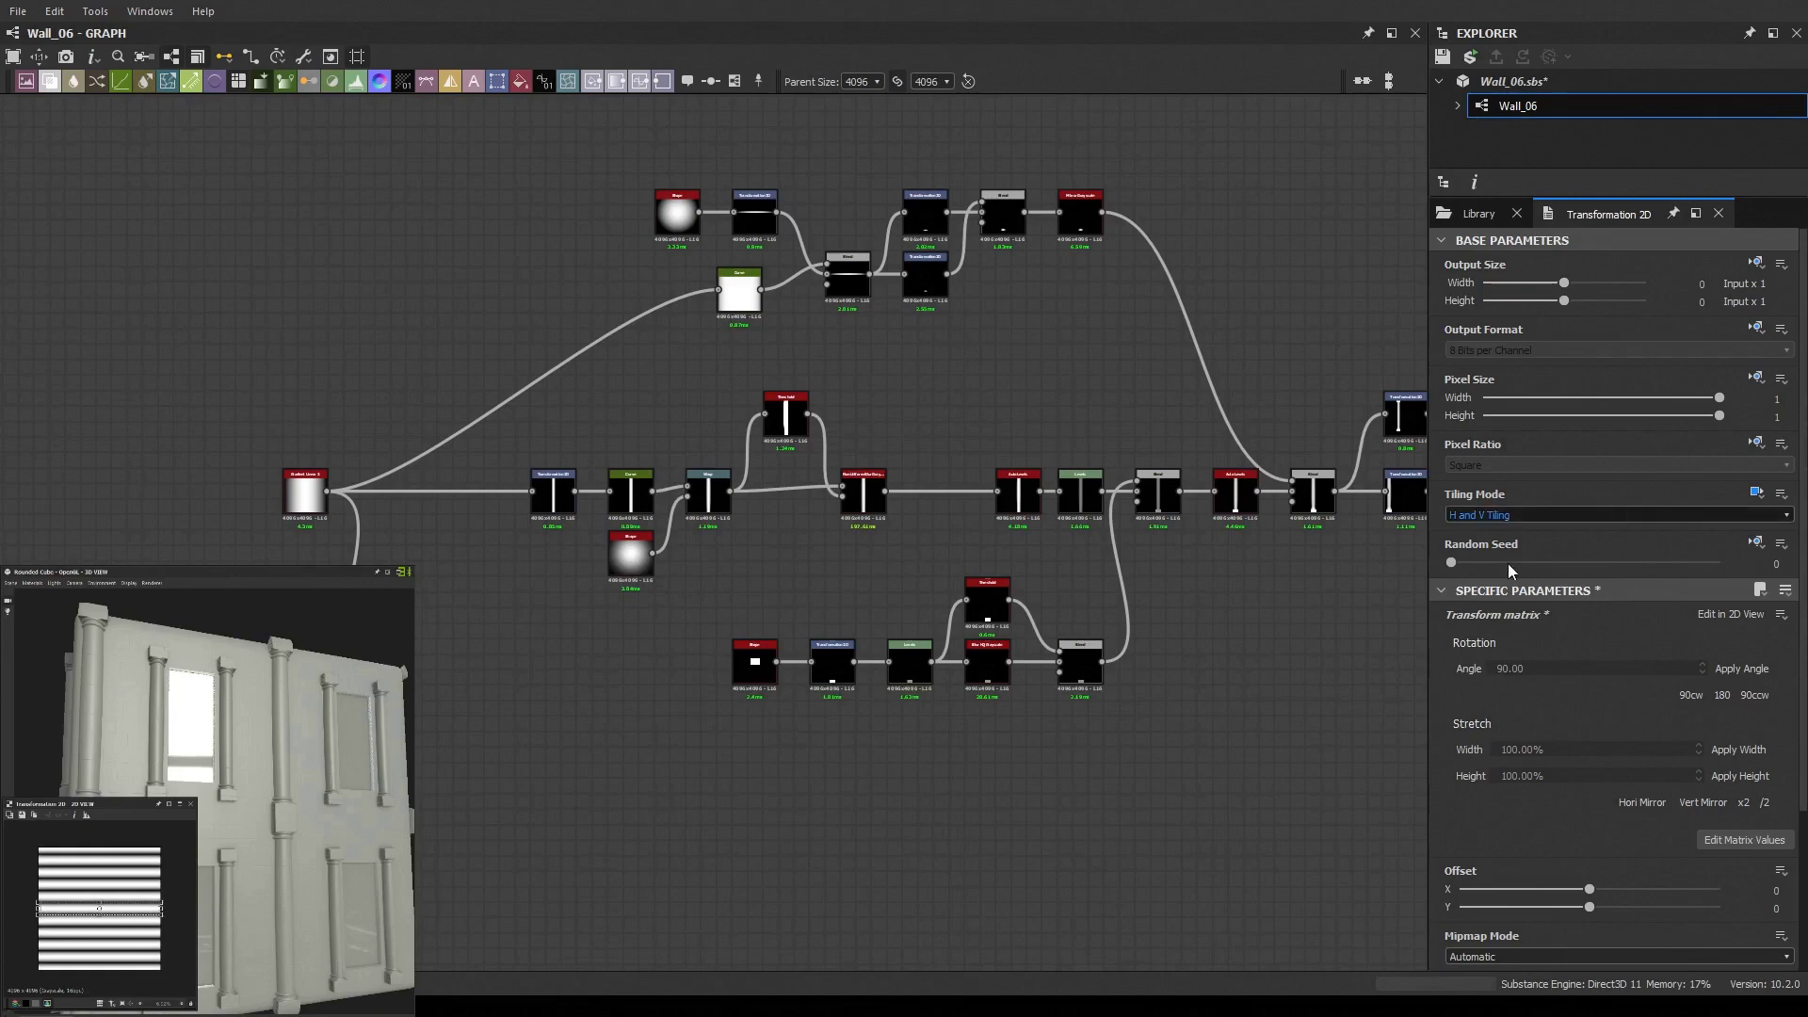
click(1615, 515)
click(1615, 464)
Review the ledge Blend and Levels node settings
scroll(479, 771, up, 3)
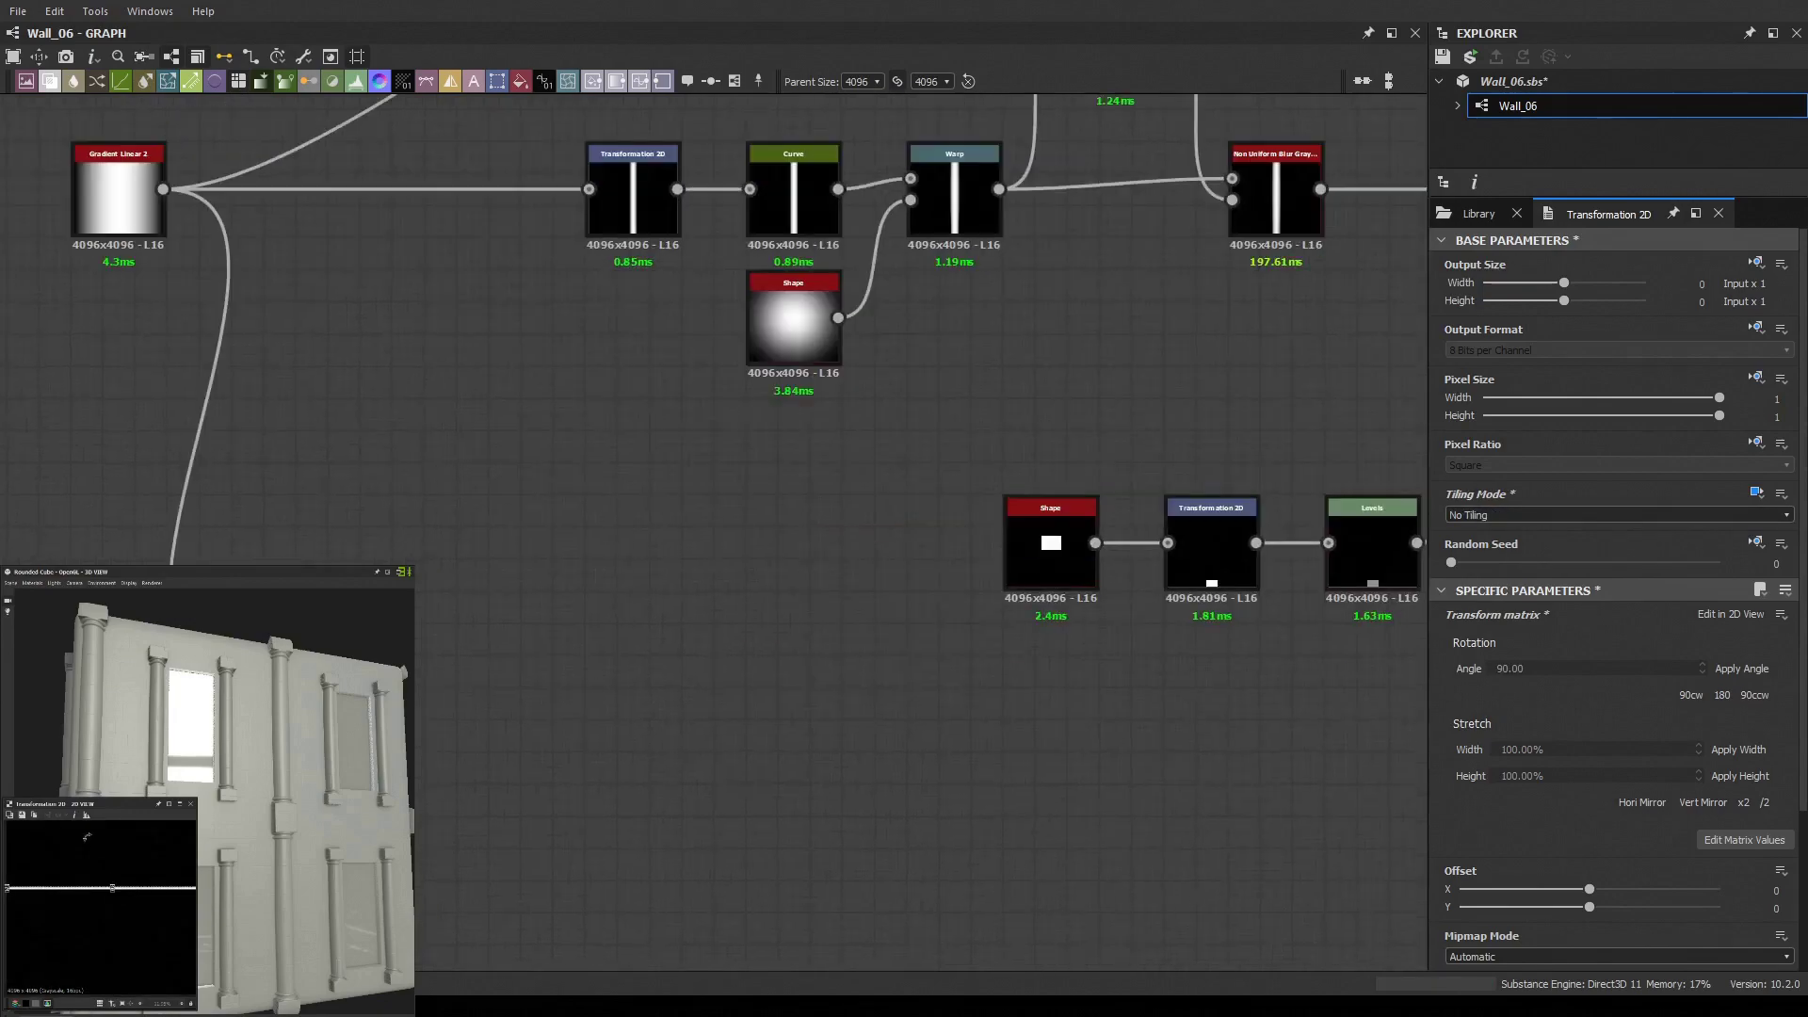
scroll(1372, 572, down, 3)
scroll(1057, 251, down, 2)
scroll(779, 739, up, 3)
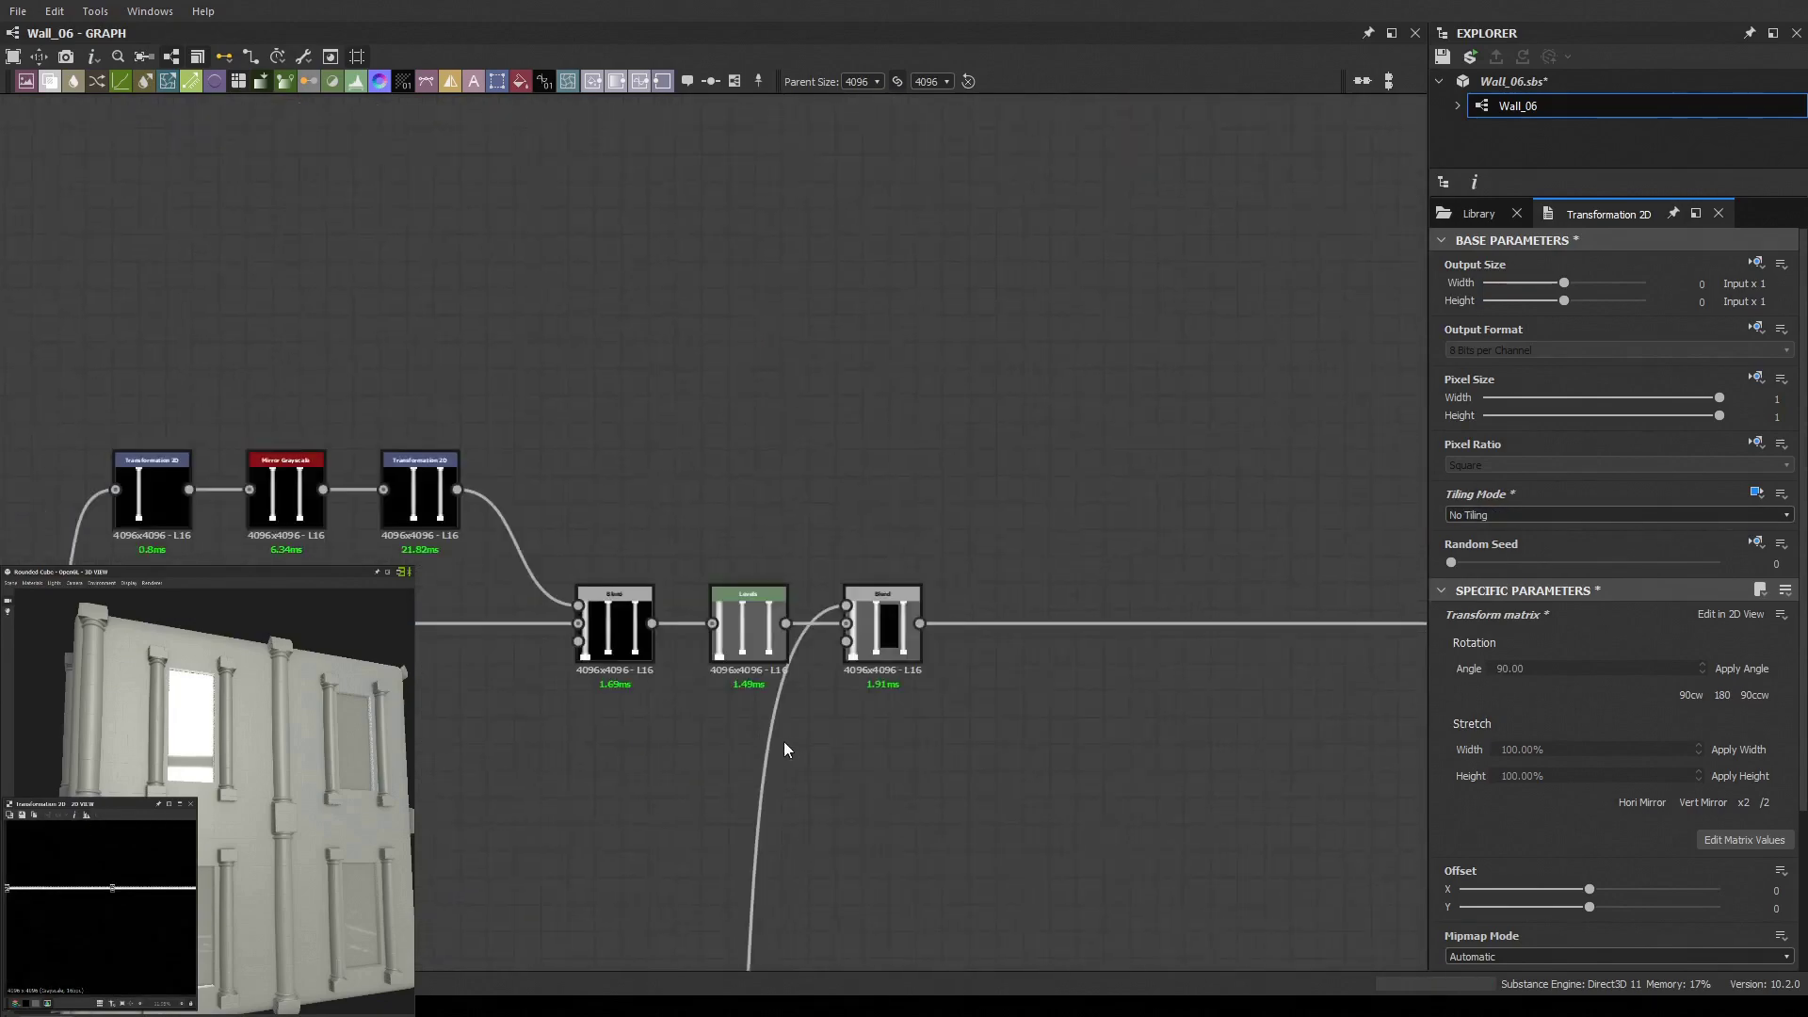
scroll(868, 724, up, 2)
scroll(778, 822, down, 3)
scroll(779, 612, up, 2)
click(799, 626)
scroll(780, 792, down, 2)
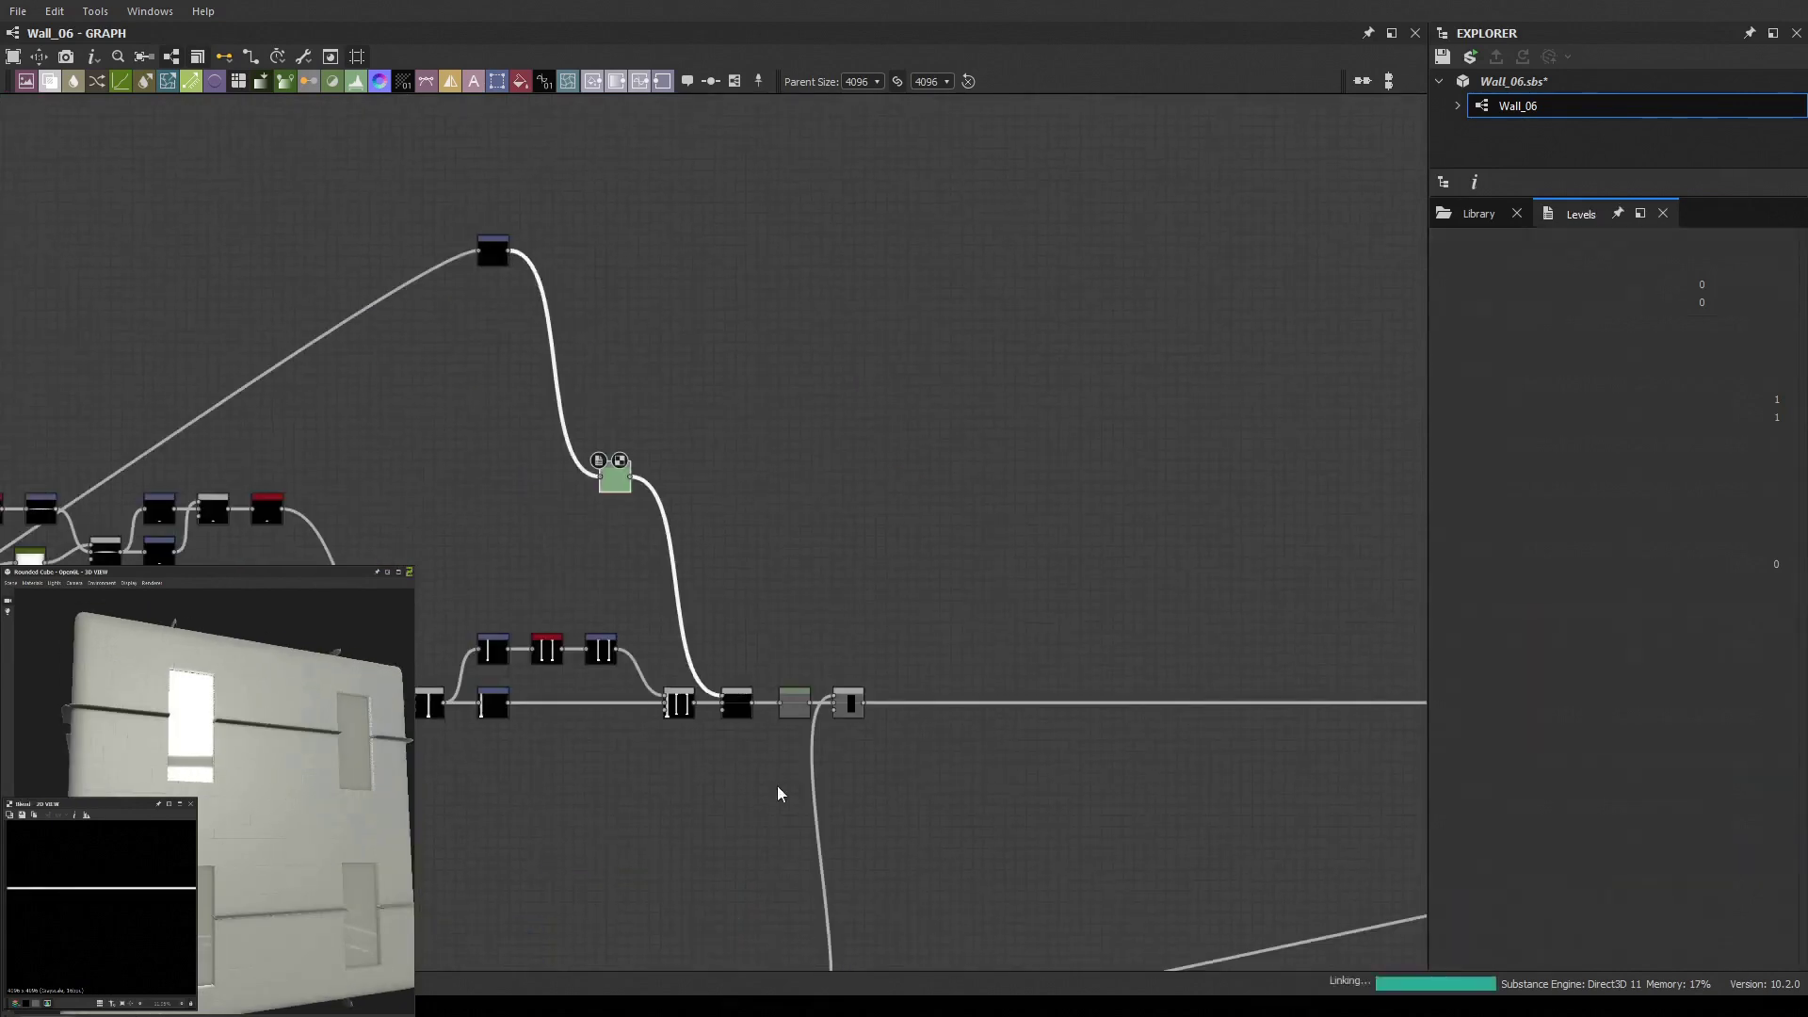
scroll(619, 450, up, 2)
click(581, 343)
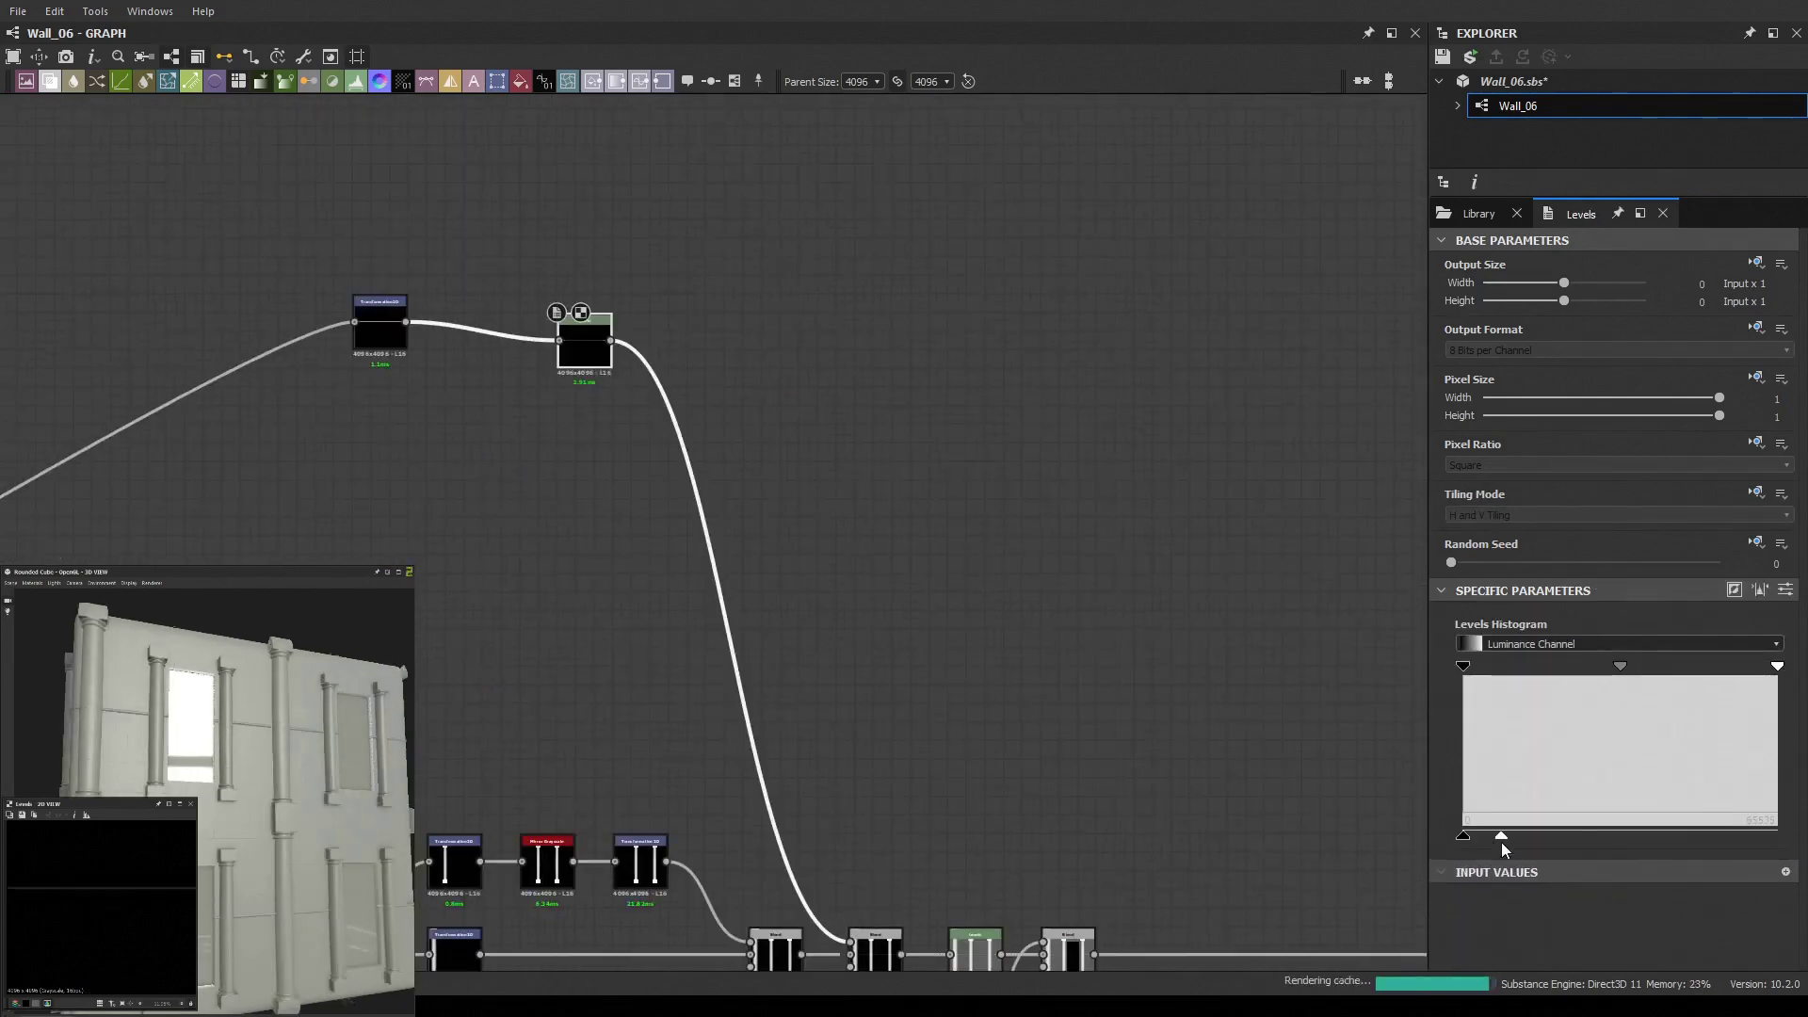
Adjust the Transformation 2D feeding Levels and feed Fractal Sum Base into the first Blend
scroll(1052, 488, up, 3)
scroll(1052, 488, down, 3)
double_click(743, 274)
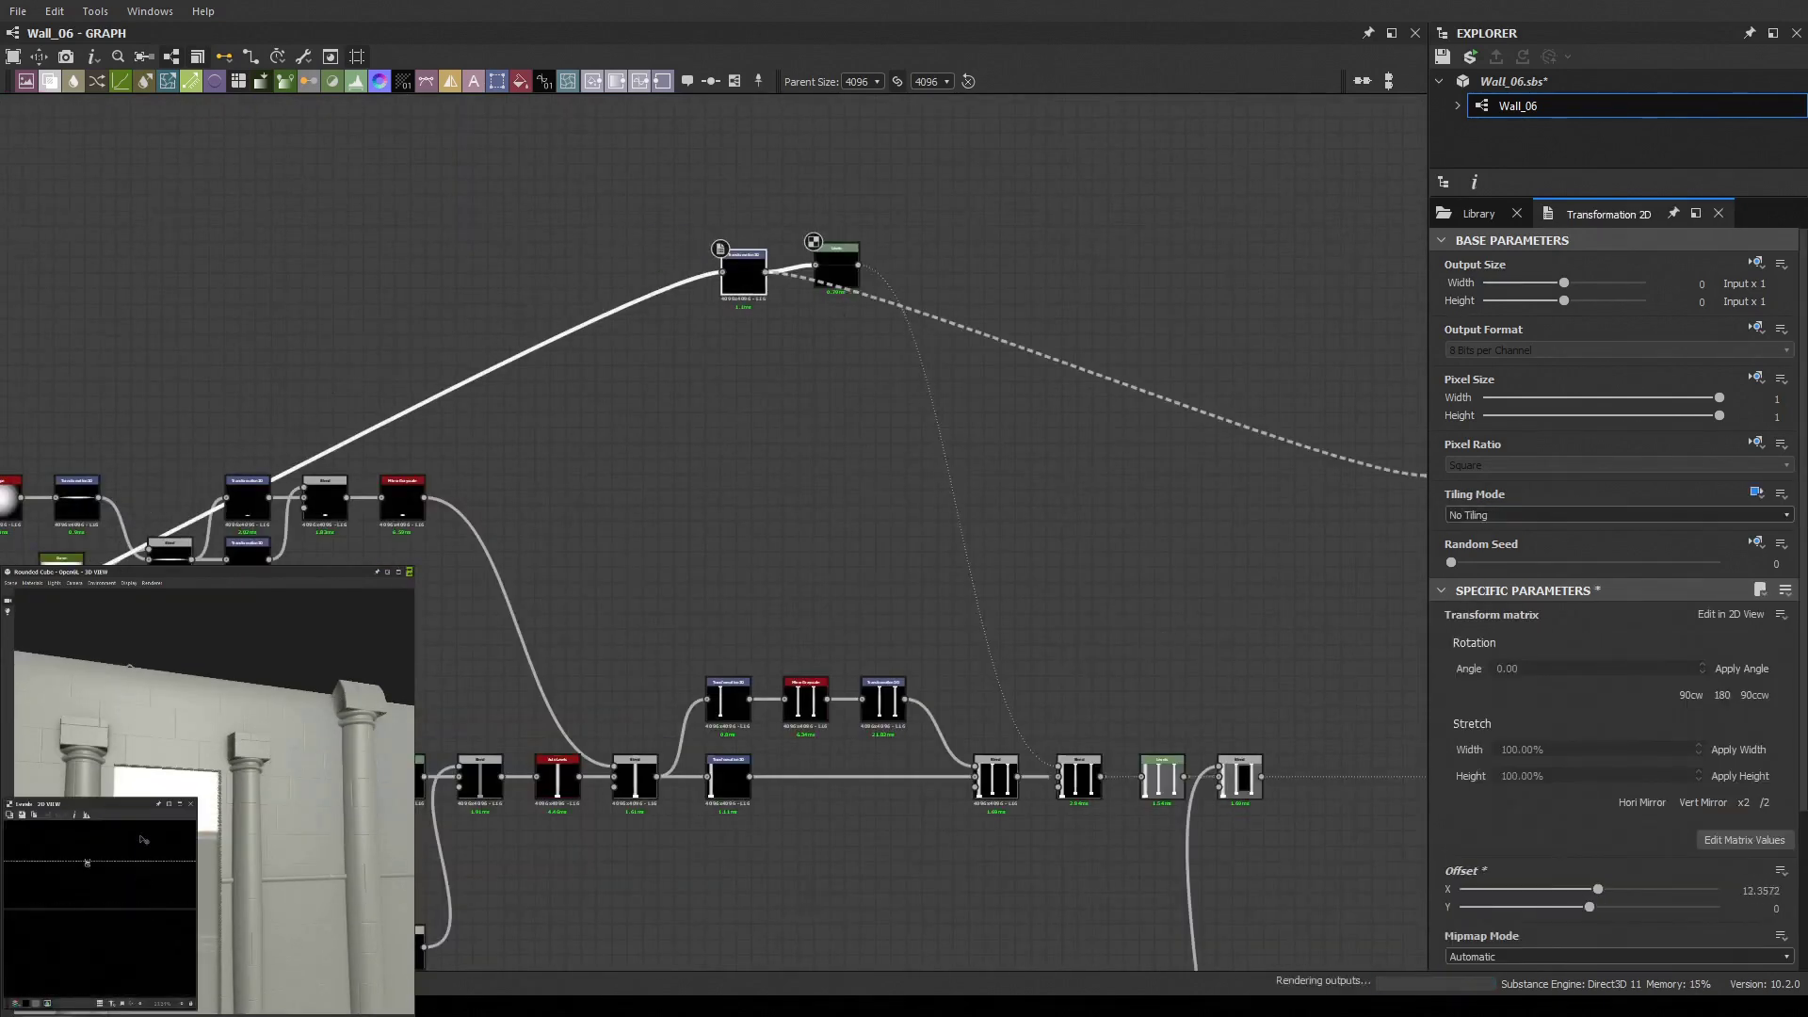
scroll(1054, 507, up, 3)
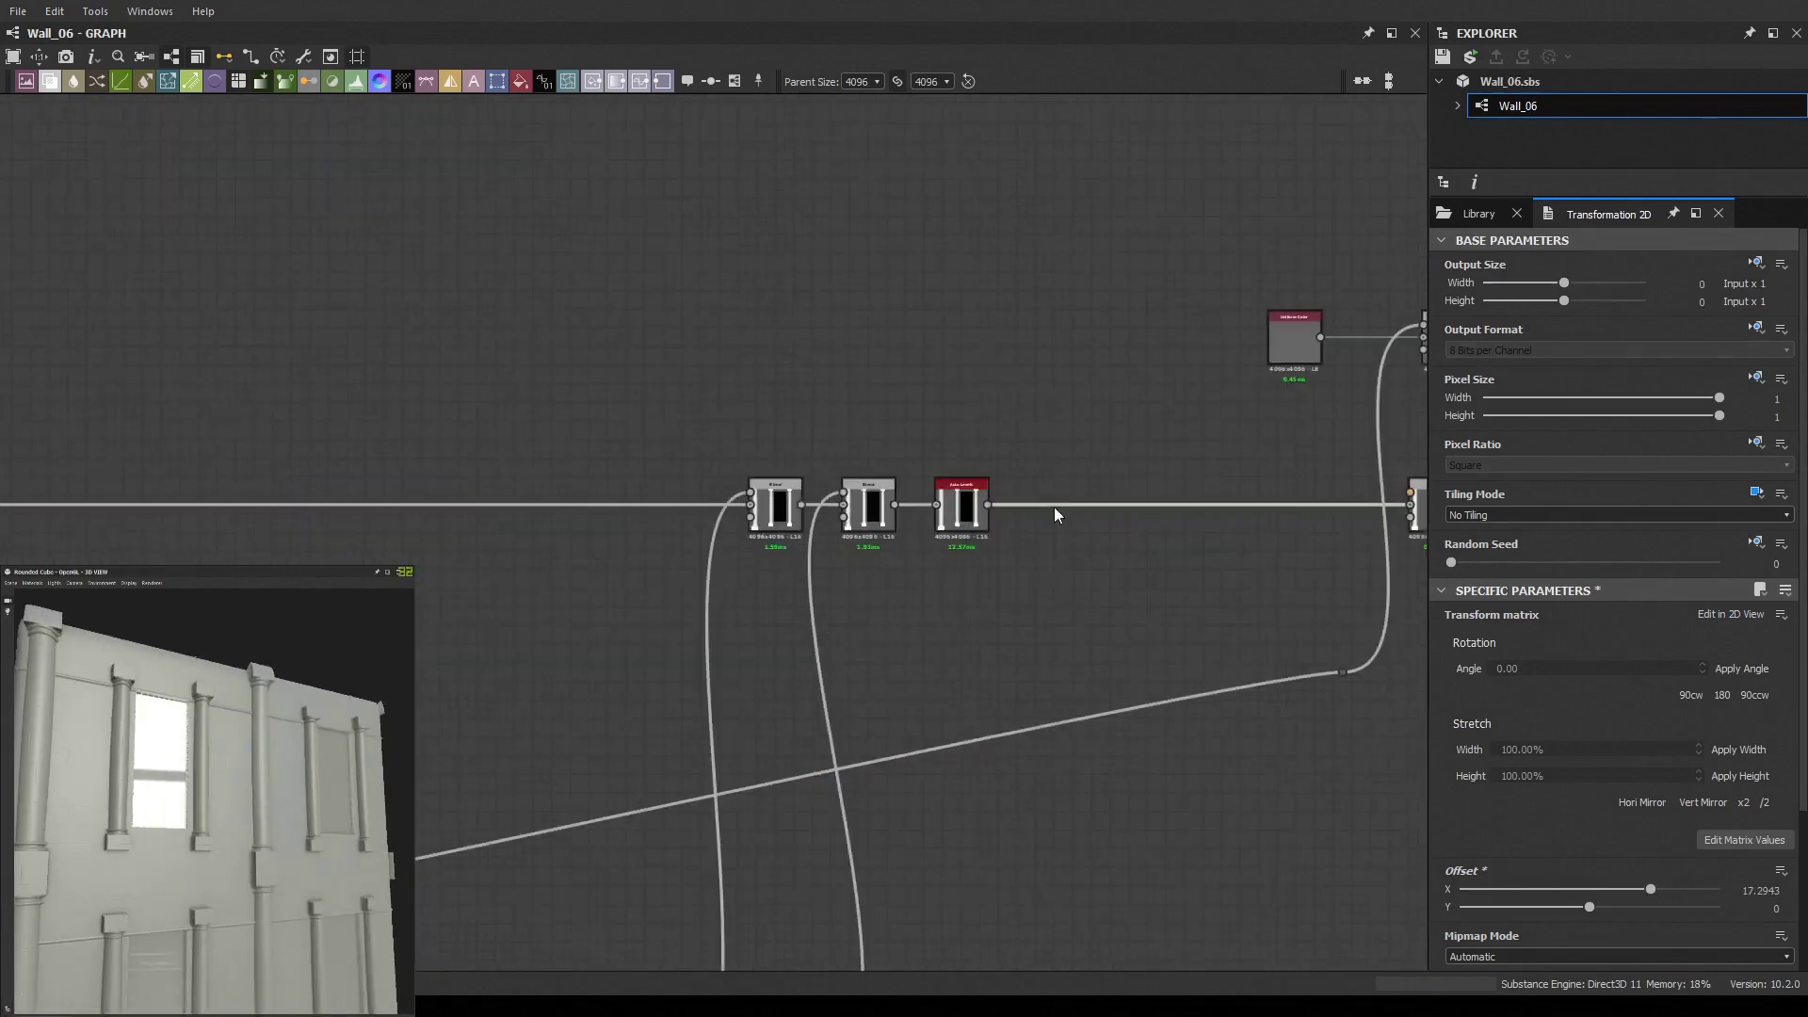
click(866, 556)
click(921, 827)
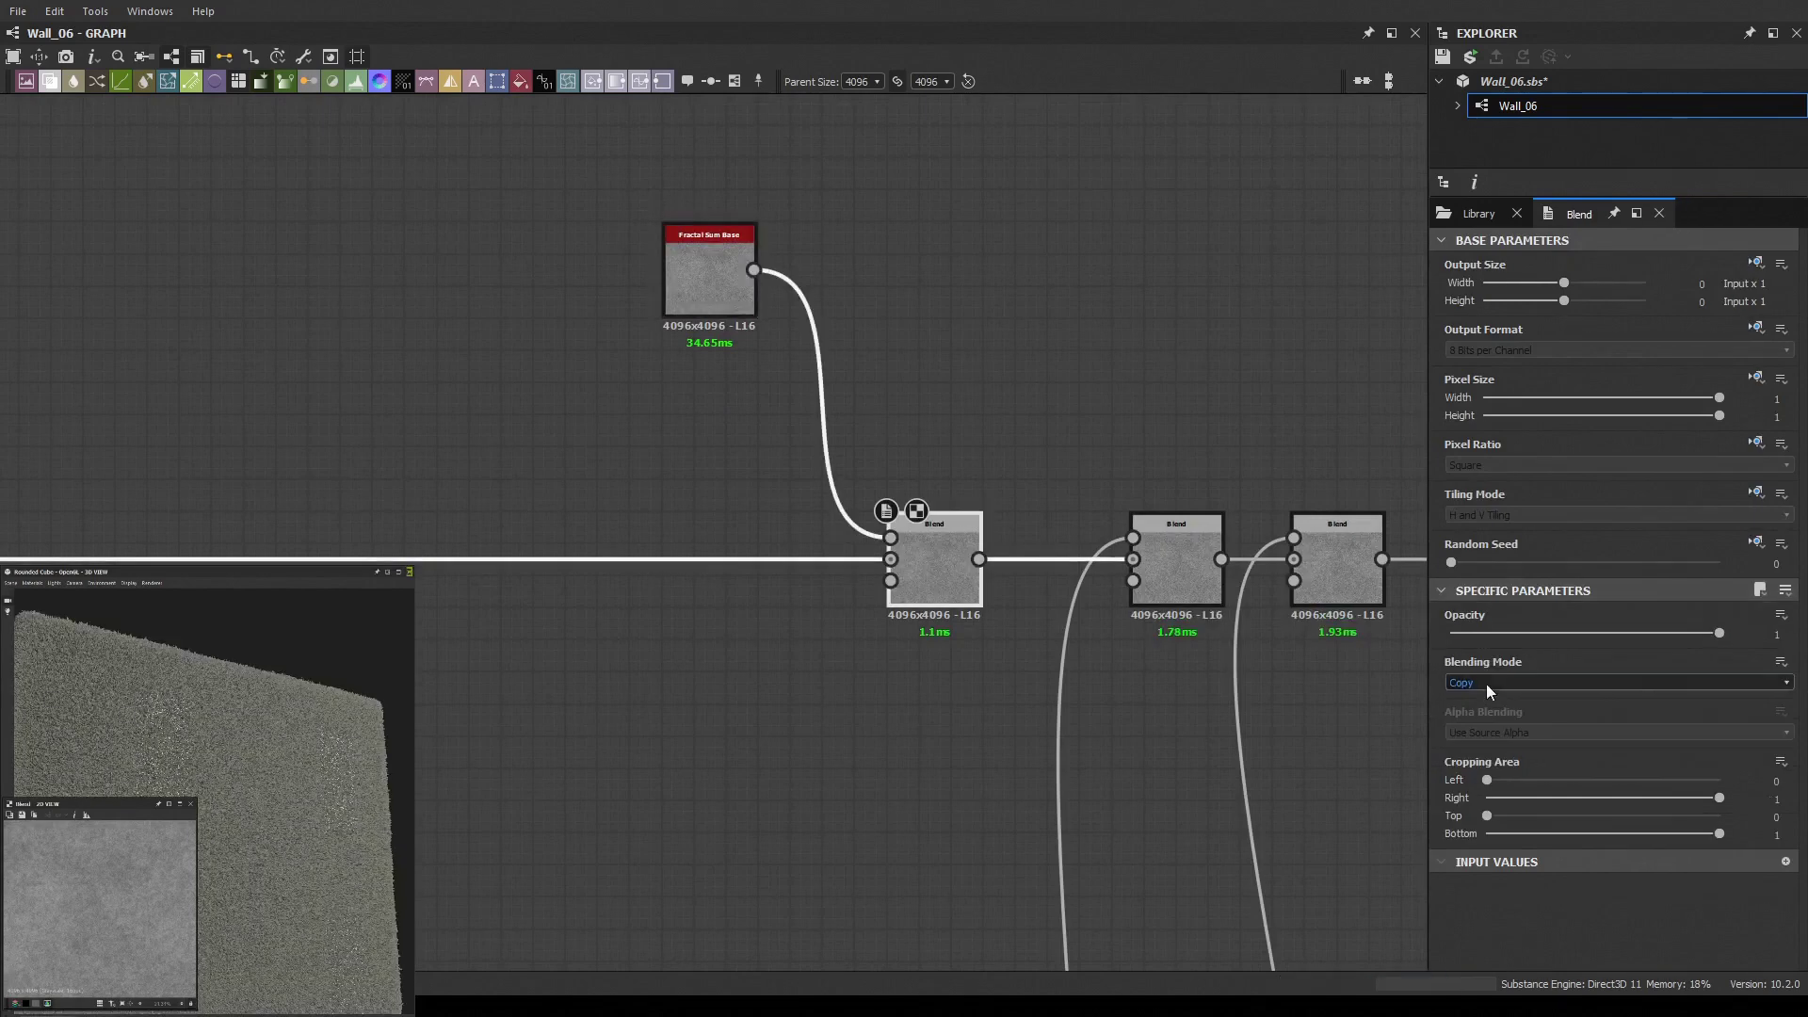
Set the noise Blend to Multiply at 0.1 opacity
click(1486, 683)
text(0.010.1)
key(Return)
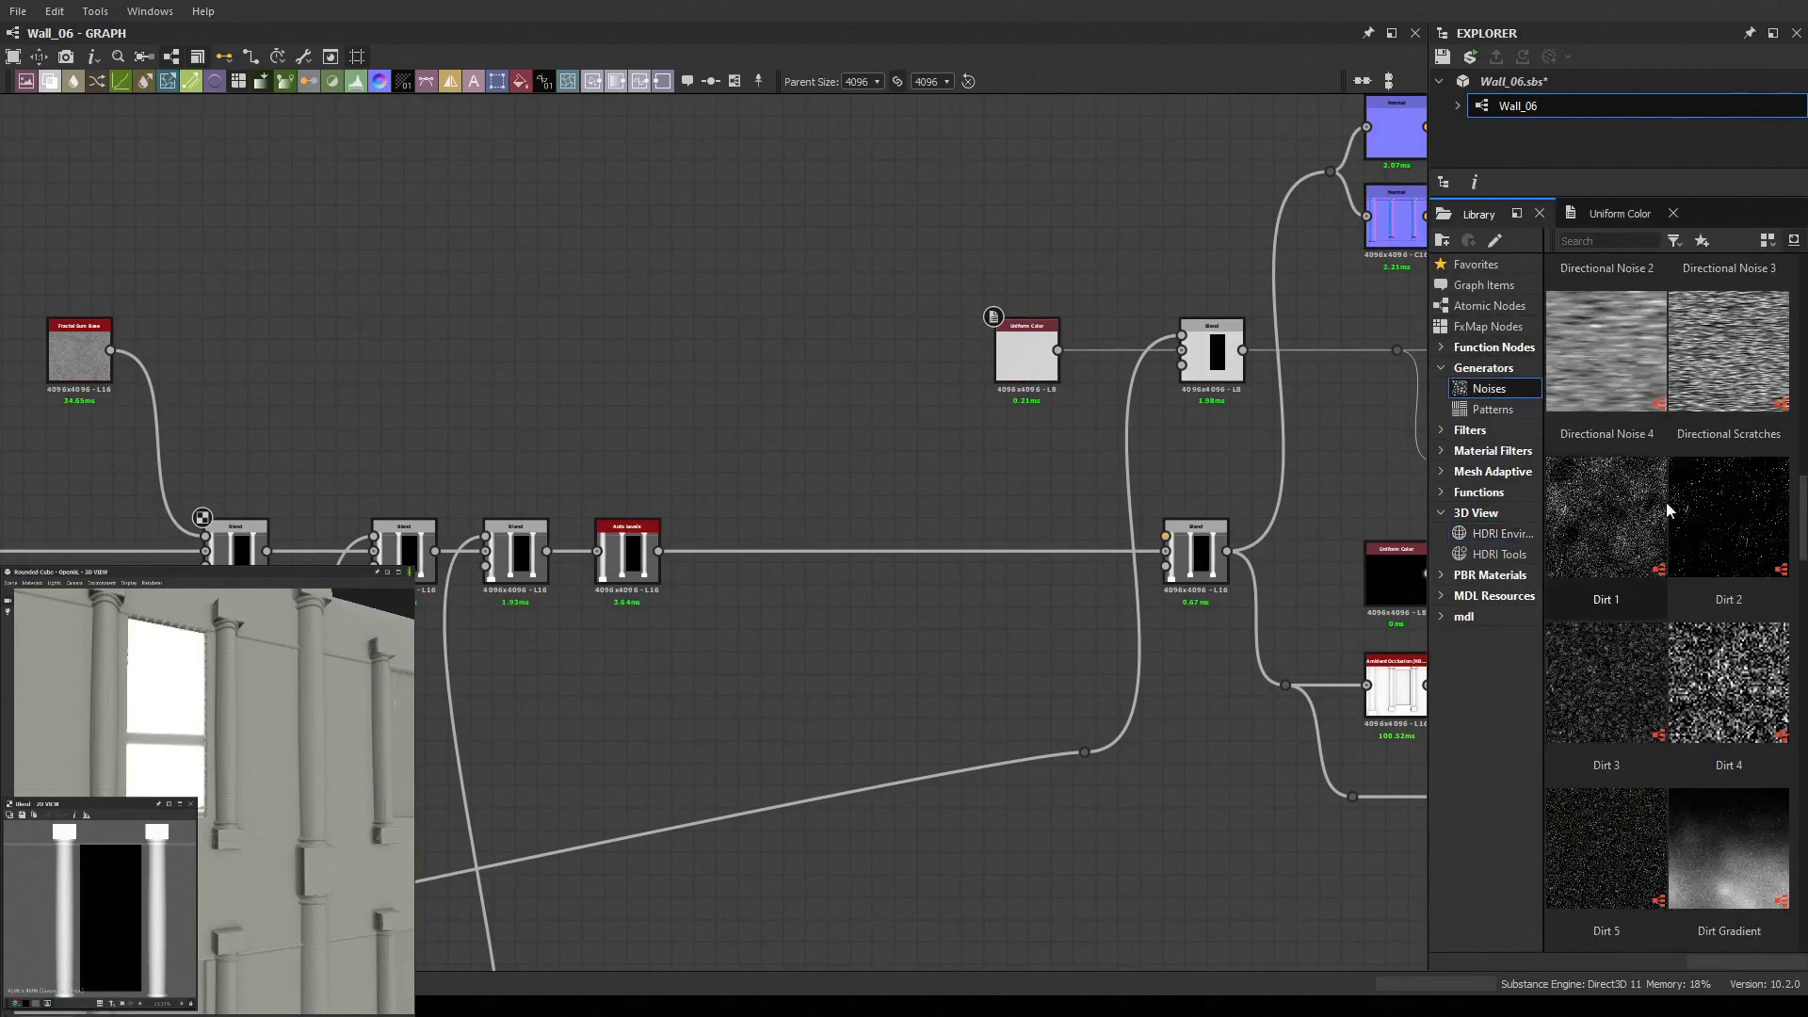
Add Directional Noise 4 and route Safe Transform Grayscale nodes into the Blends
drag(1729, 405, 860, 358)
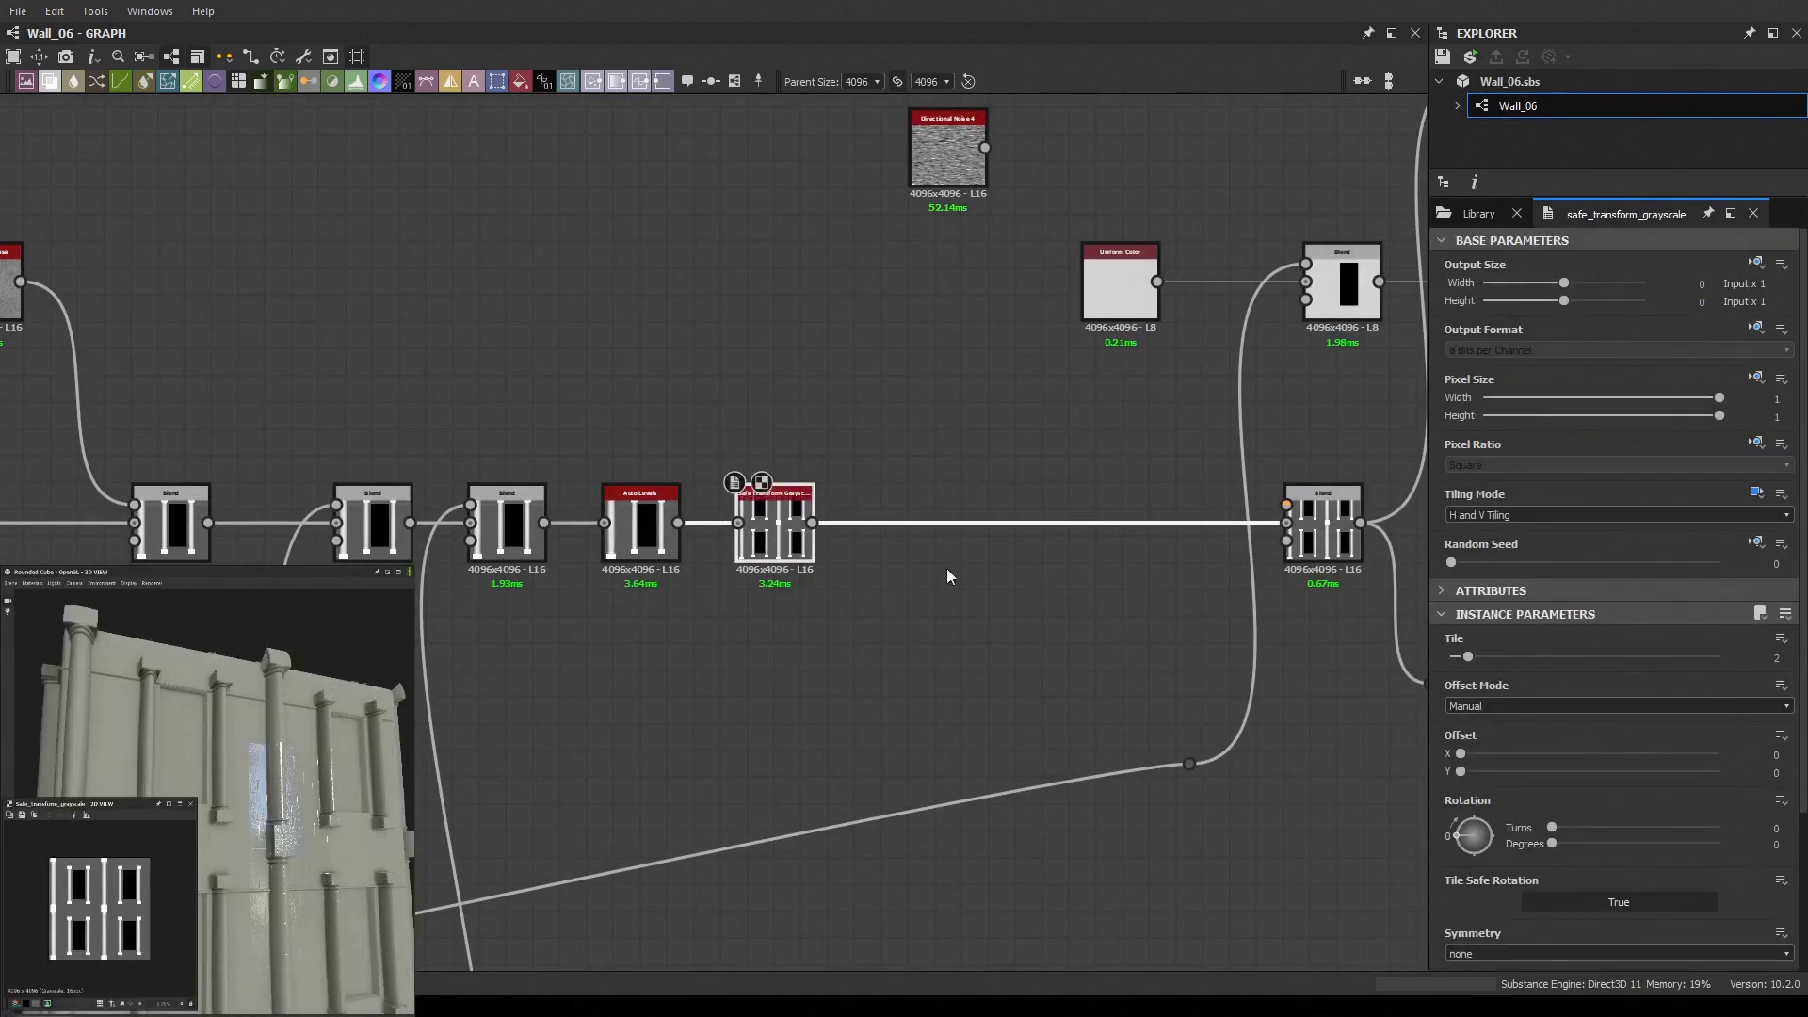
drag(1200, 656, 1306, 282)
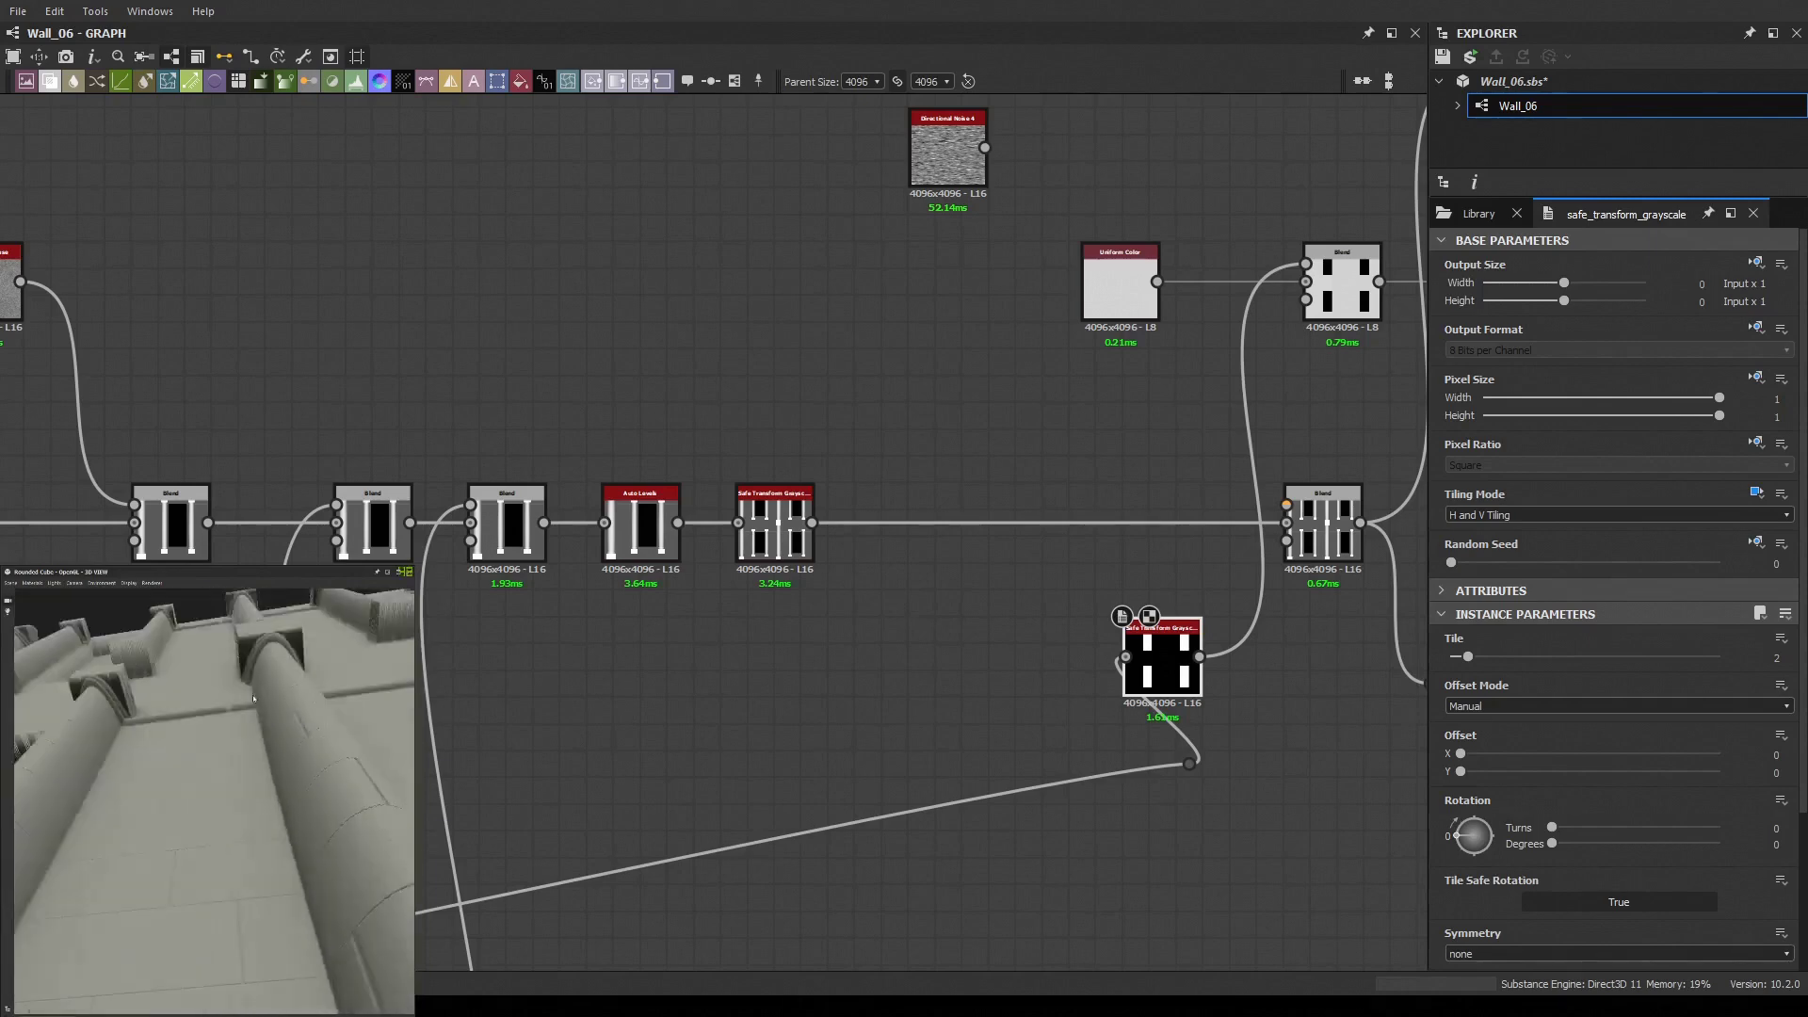
drag(235, 754, 285, 762)
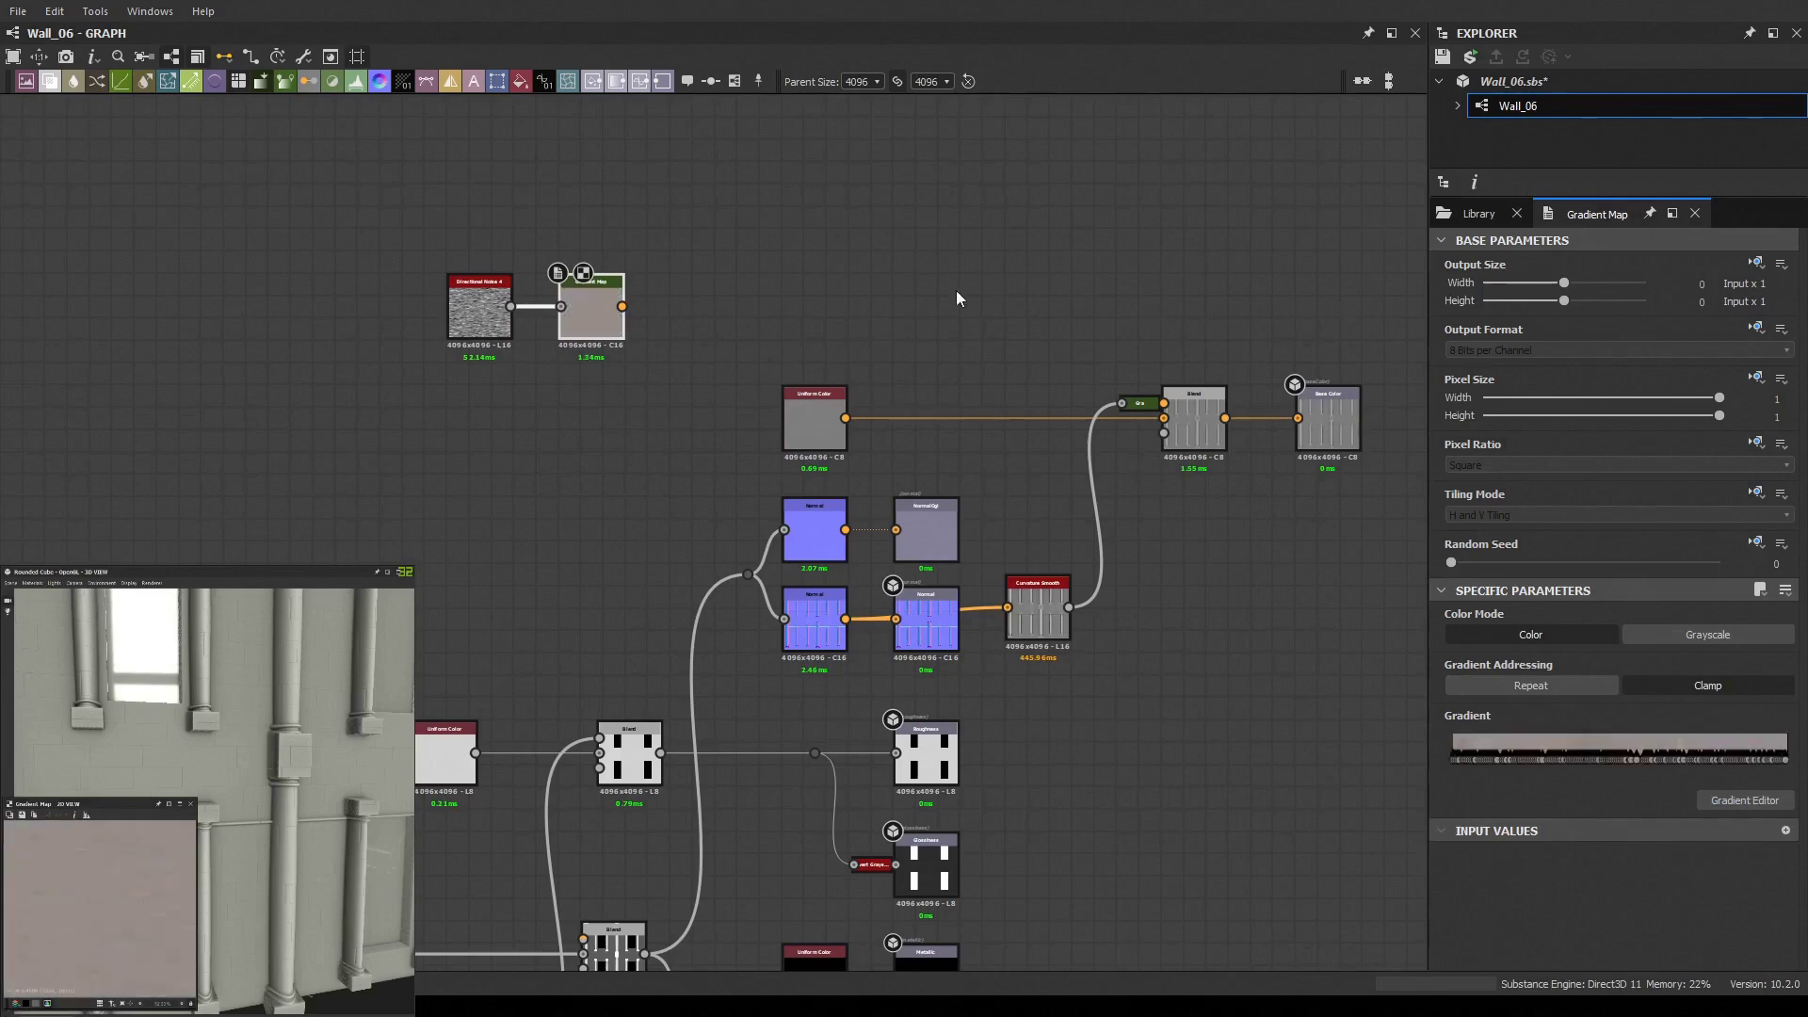
Overlay the Gradient Map at 0.59 opacity and darken the stone midtones with a Curve
drag(621, 306, 1164, 418)
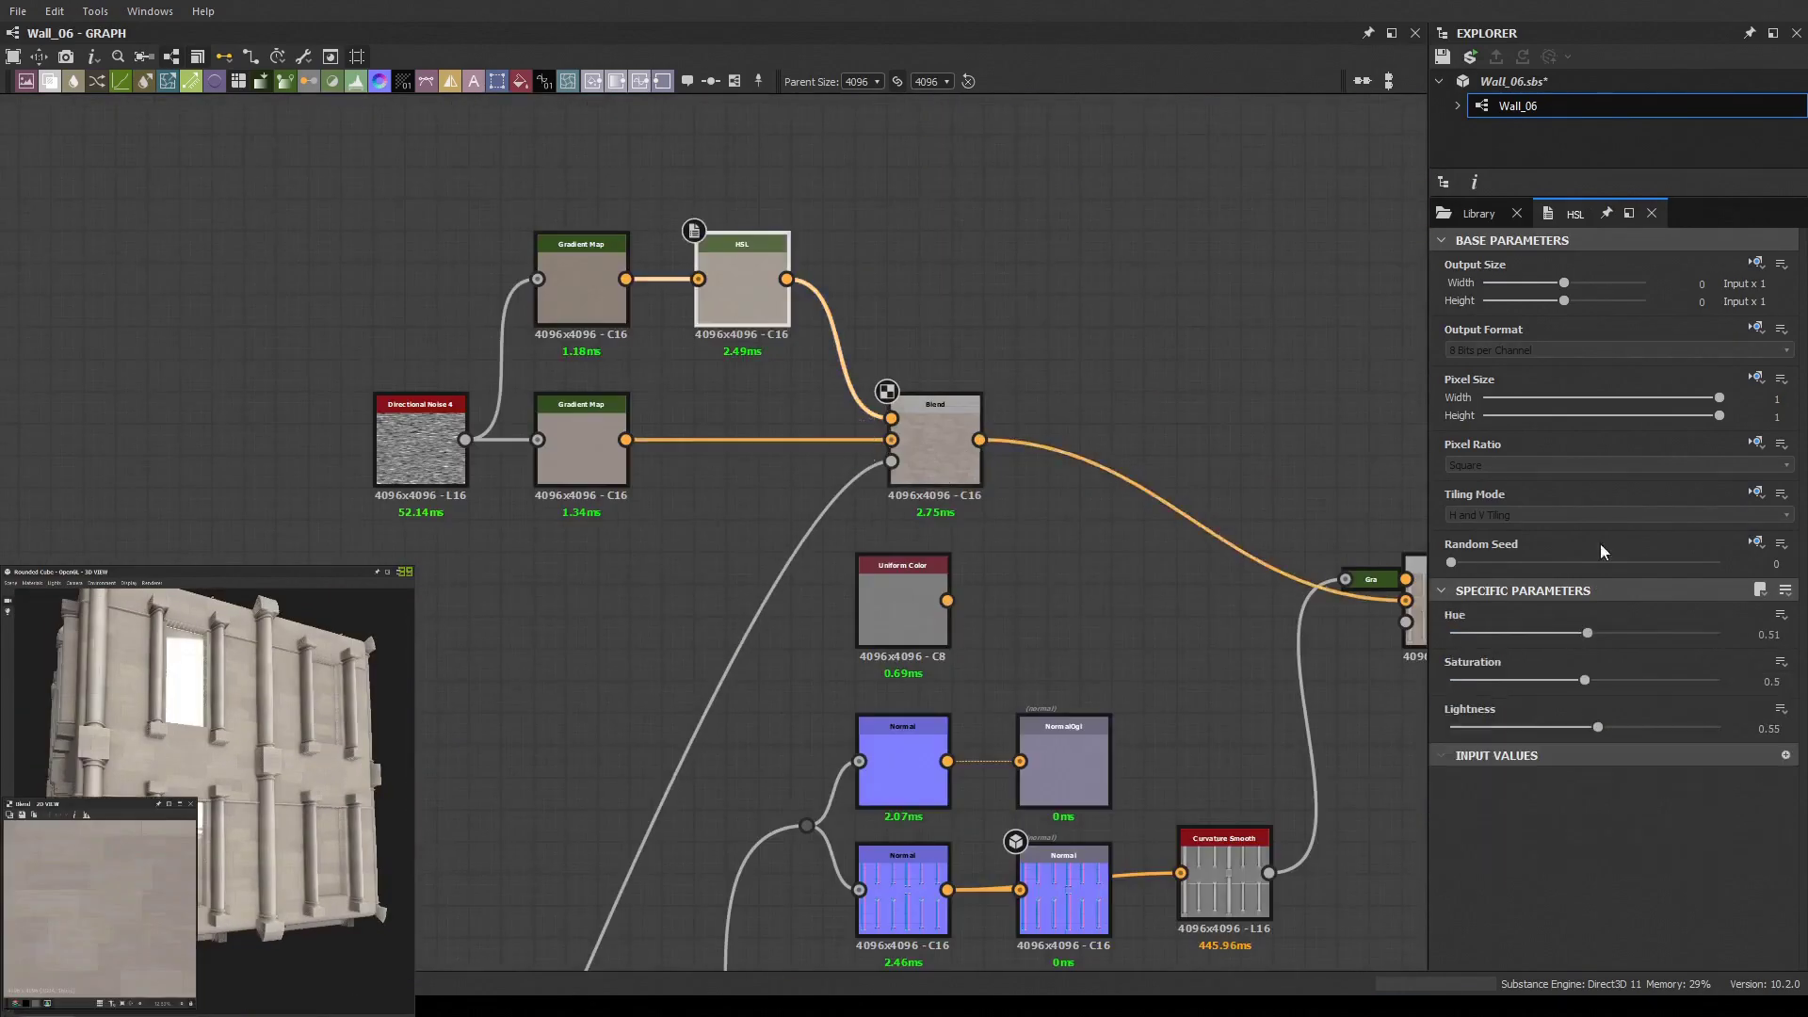
scroll(1552, 680, down, 3)
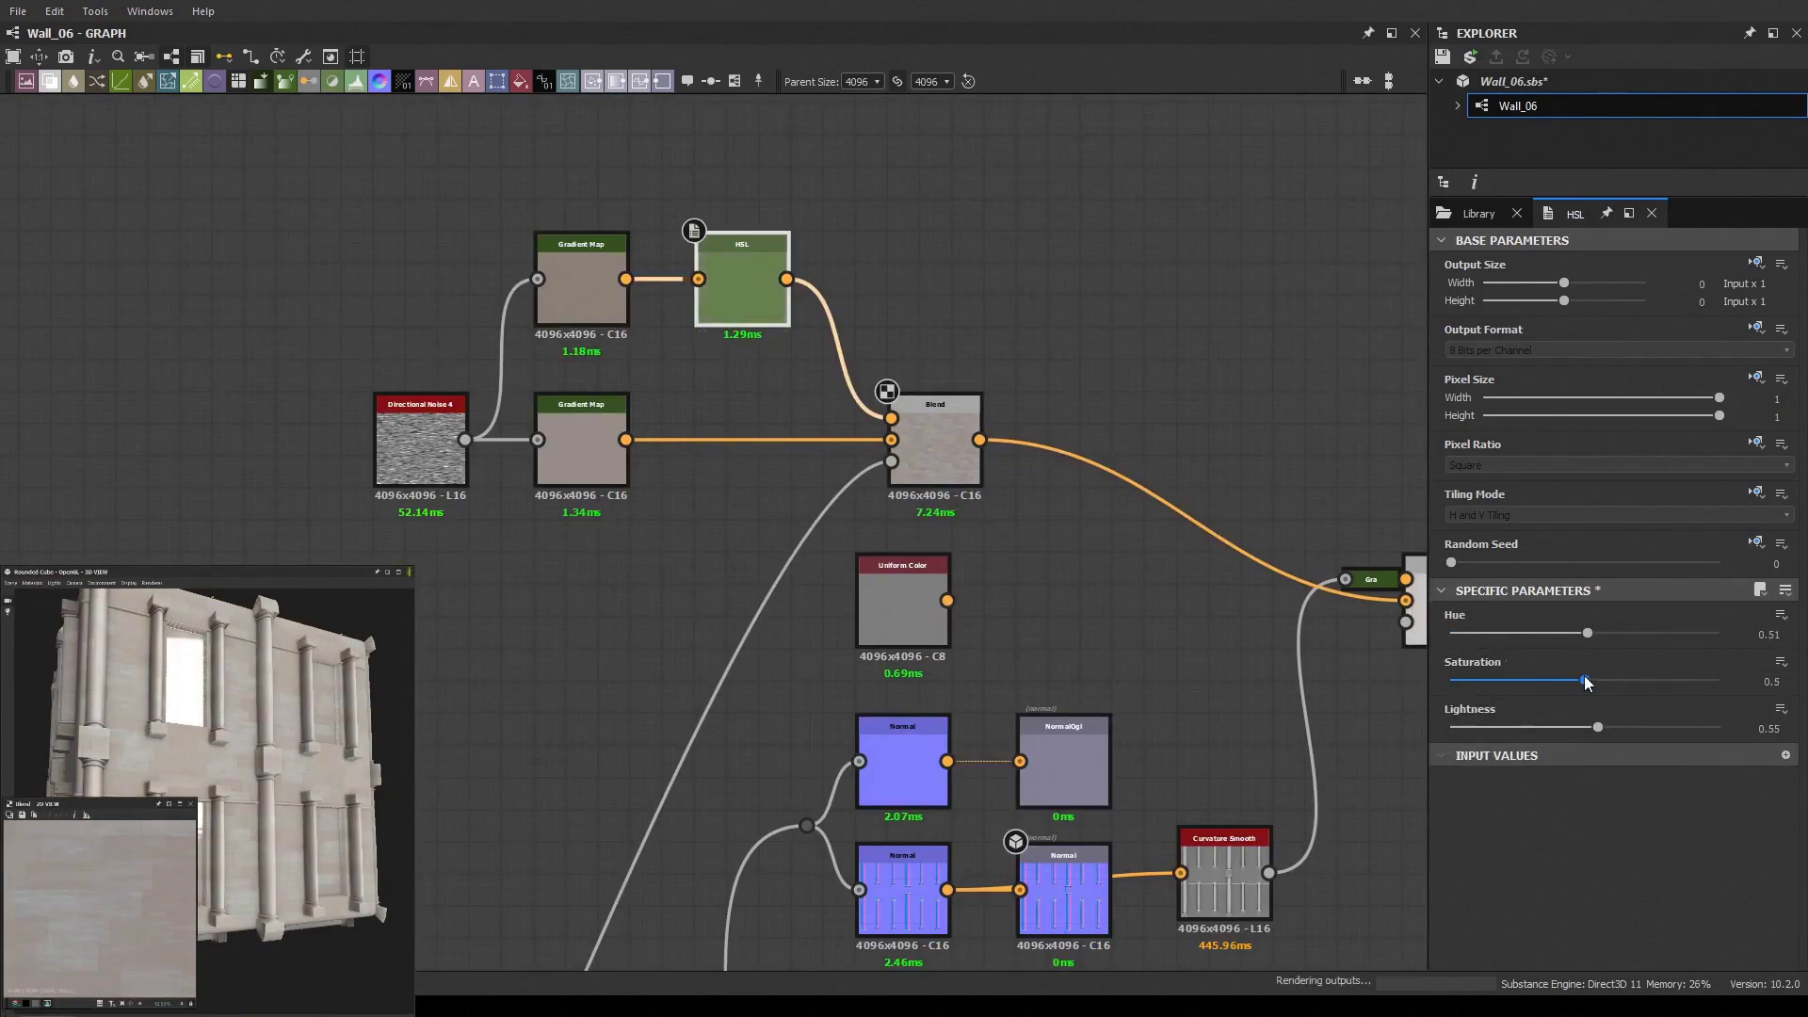
click(1480, 633)
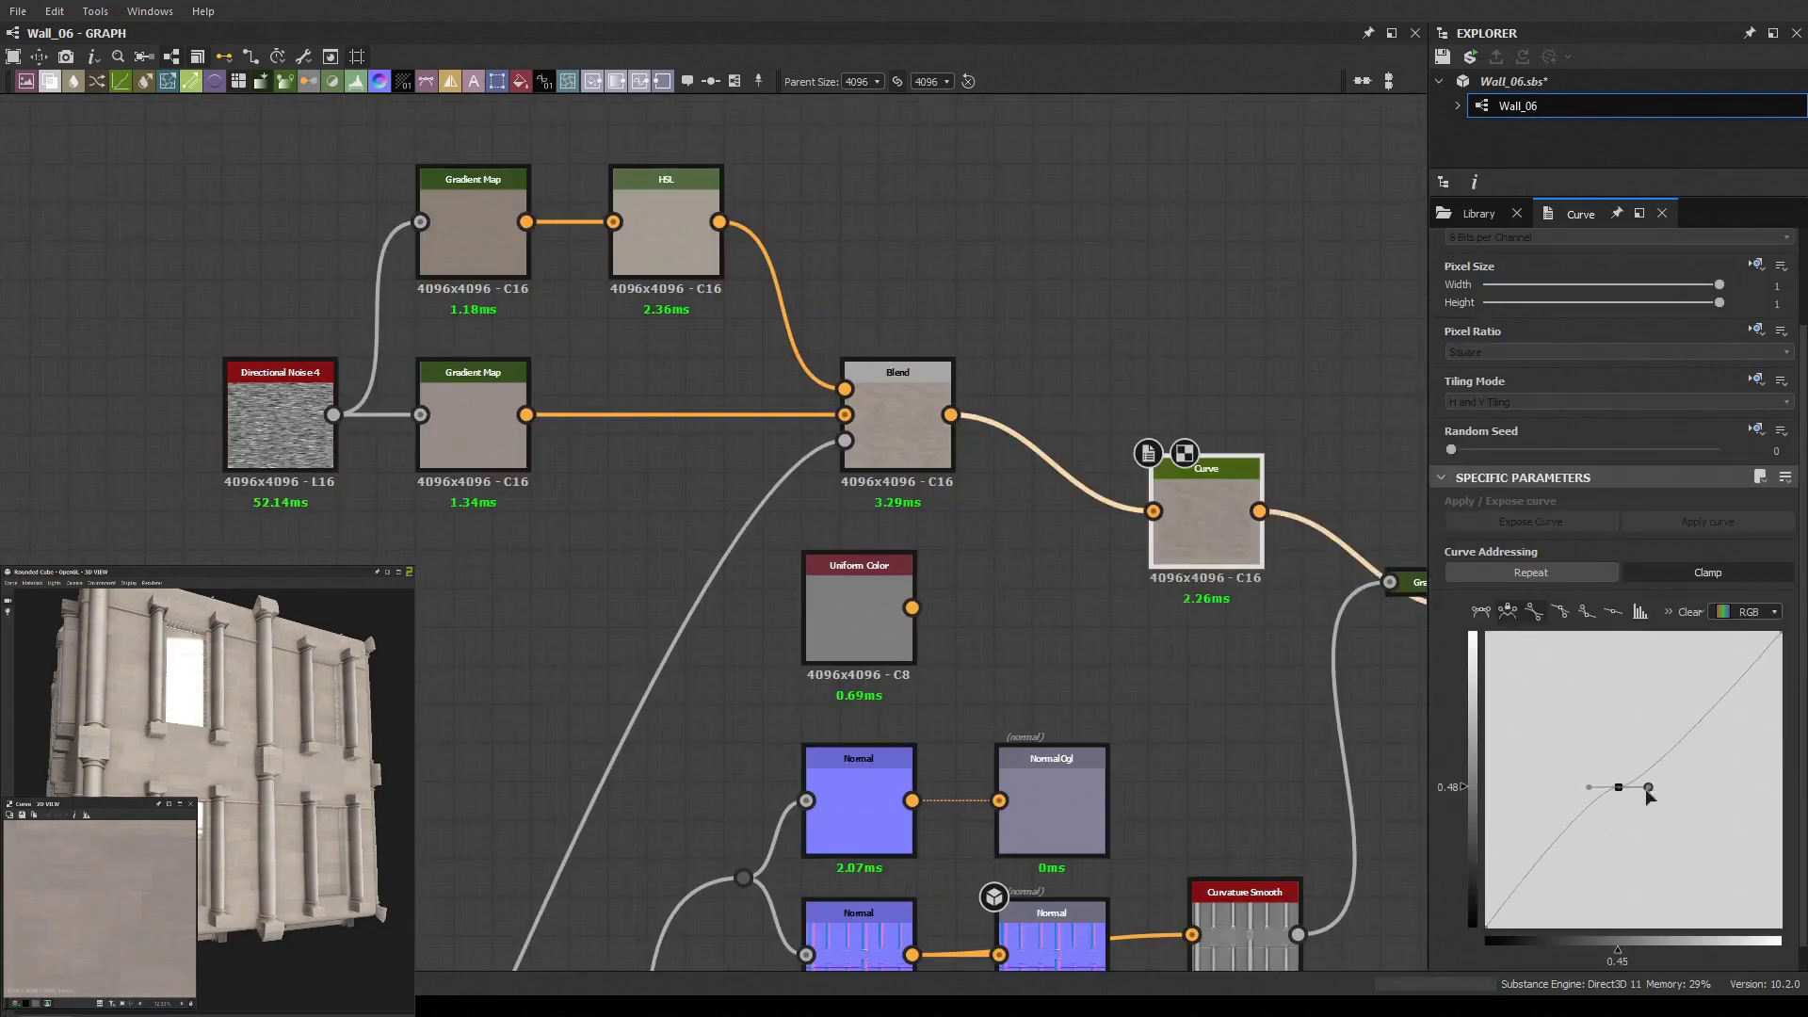
drag(1647, 788, 1701, 748)
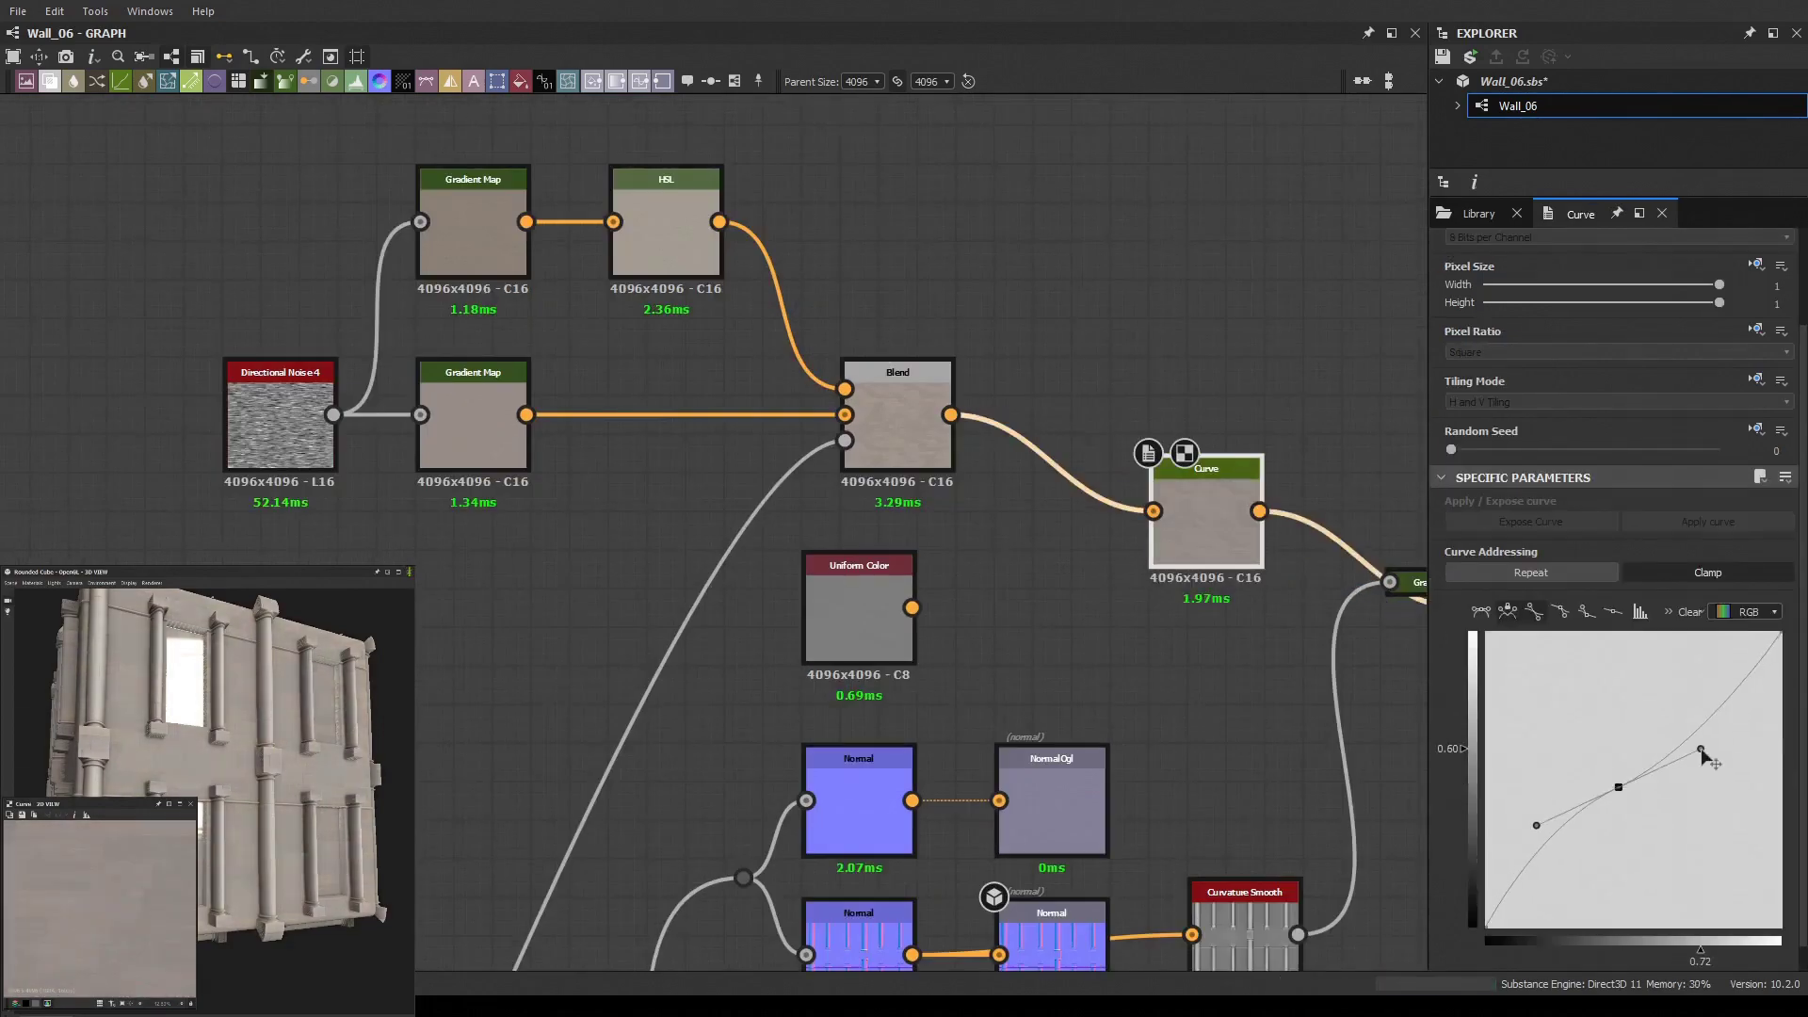
drag(1619, 789, 1577, 807)
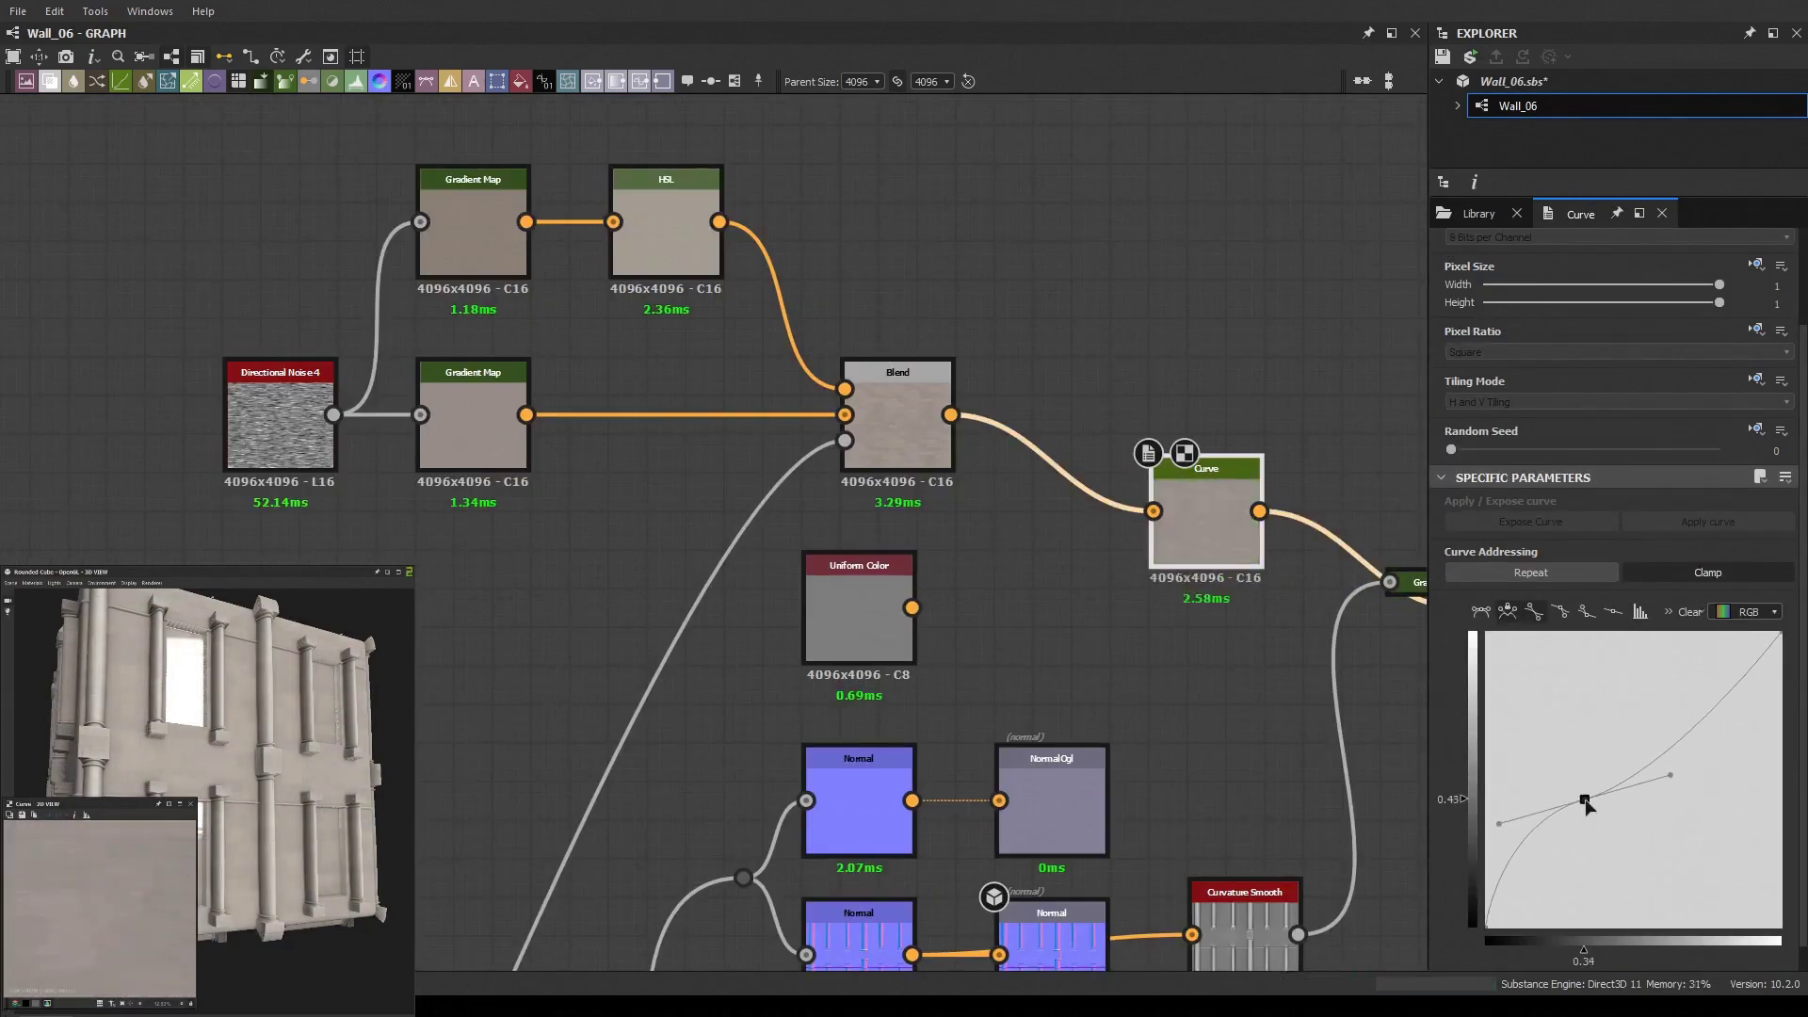
Make the glass Uniform Color dark grey-blue (H 0.535, S 0.14, V 0.208)
drag(217, 761, 254, 789)
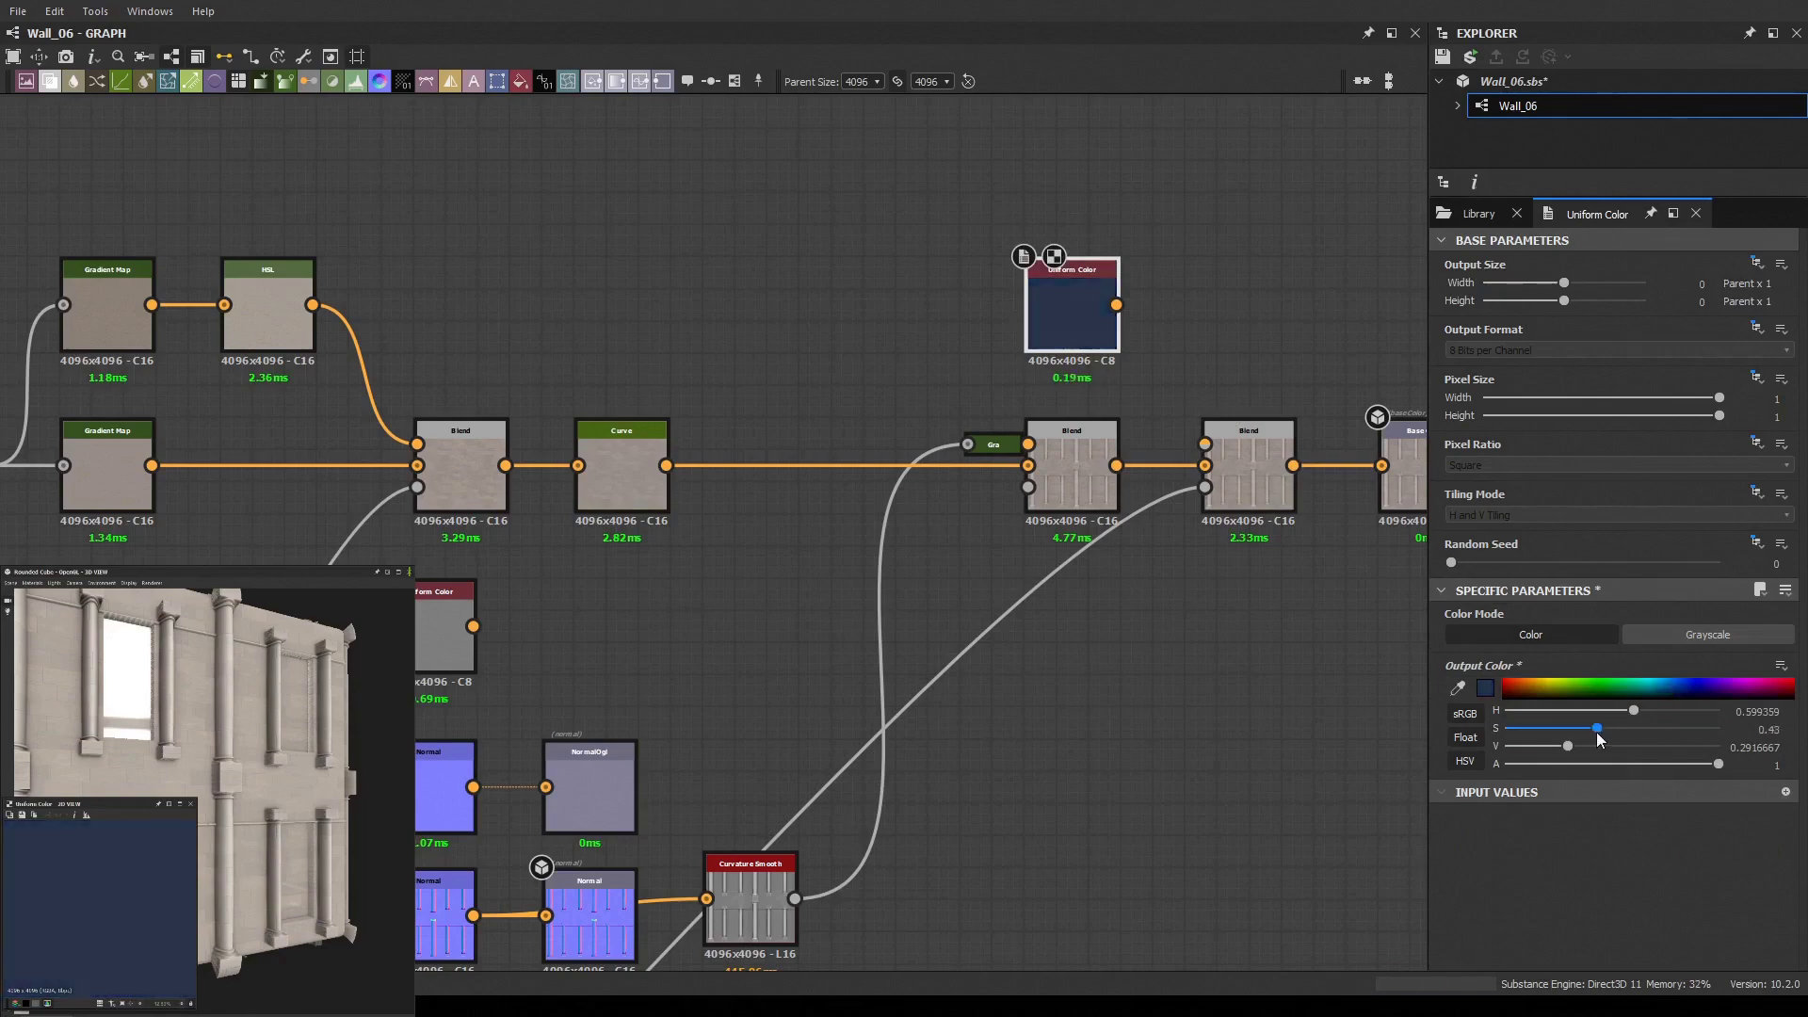
middle_drag(1110, 589, 671, 146)
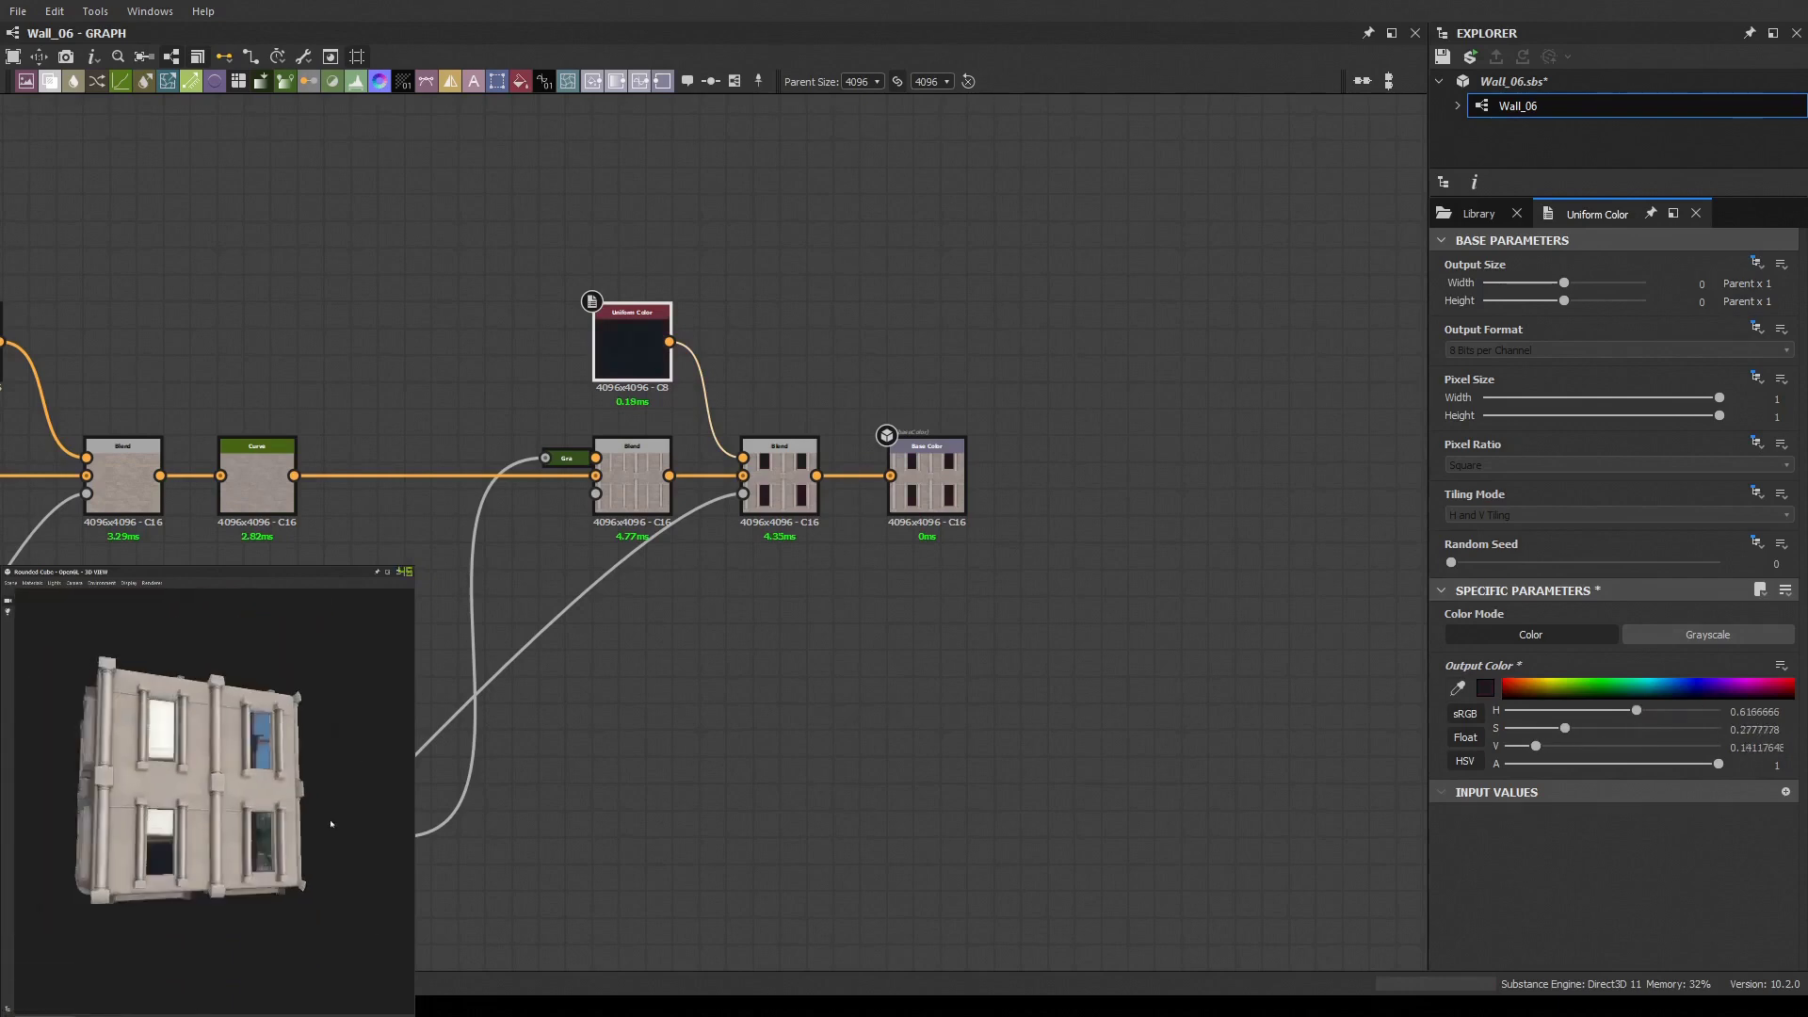
mouse_move(1515, 748)
mouse_down()
mouse_move(1546, 747)
mouse_move(1529, 746)
mouse_up()
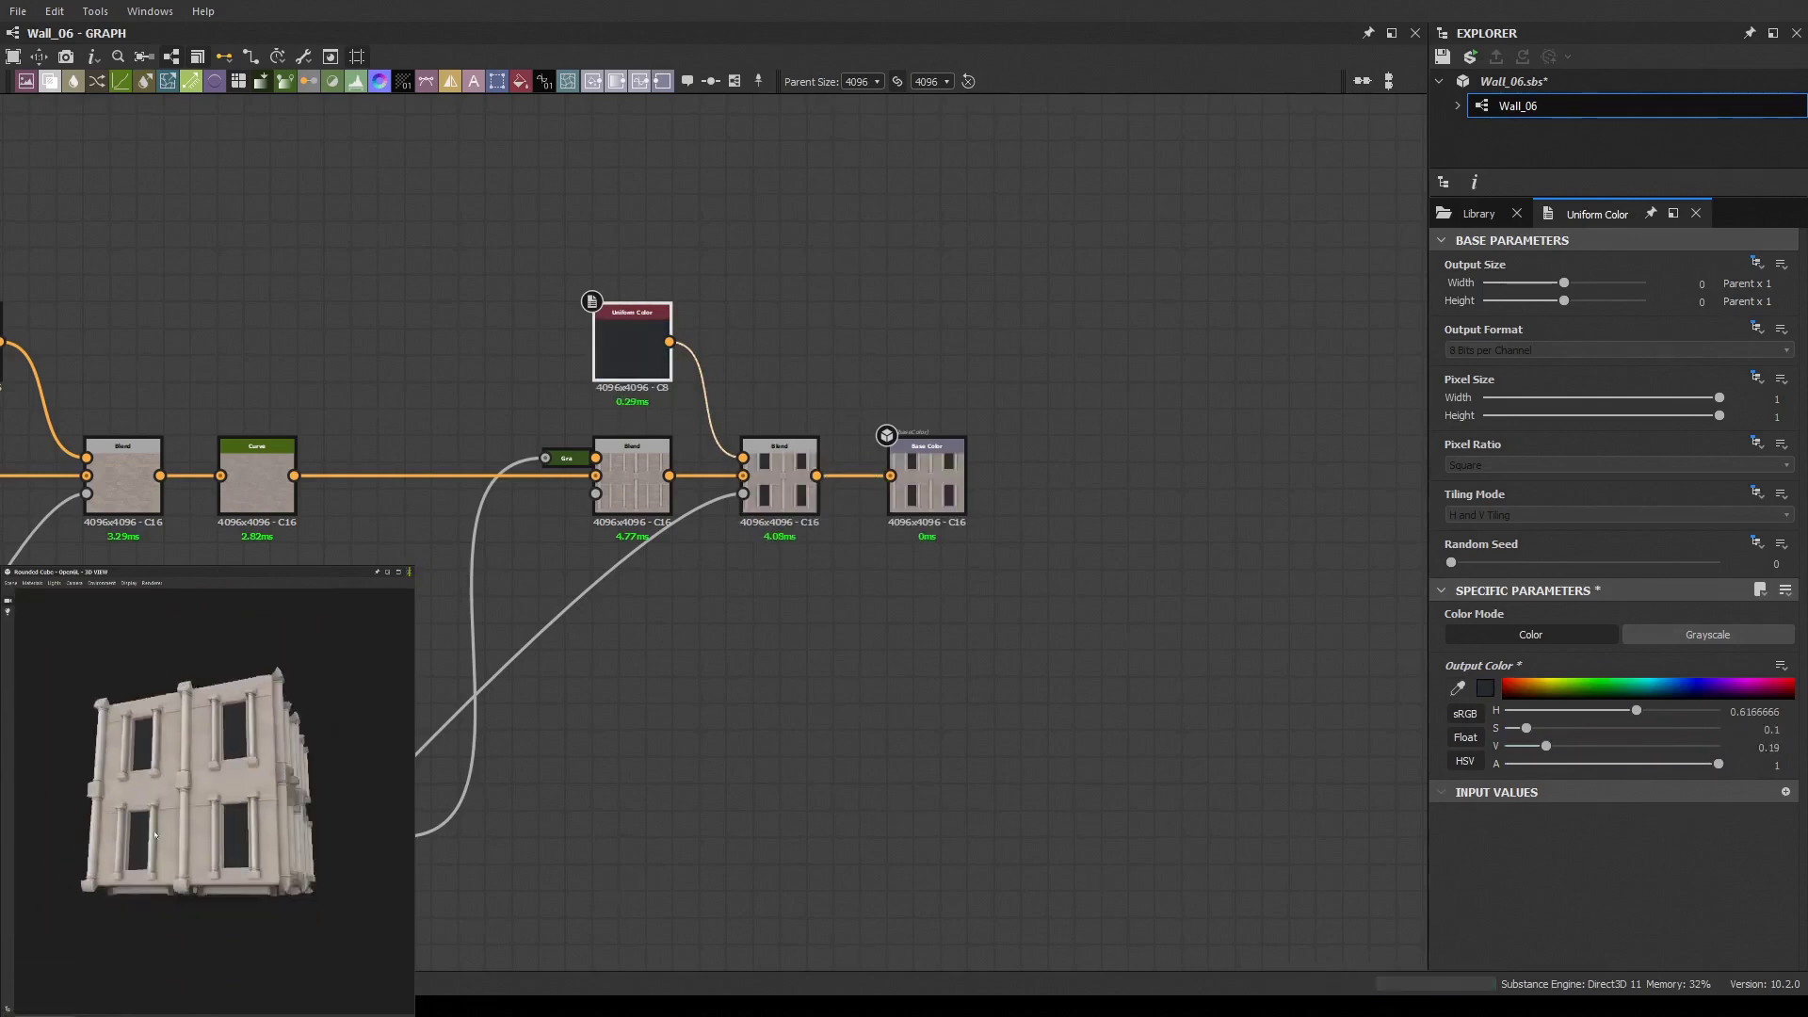
click(1589, 728)
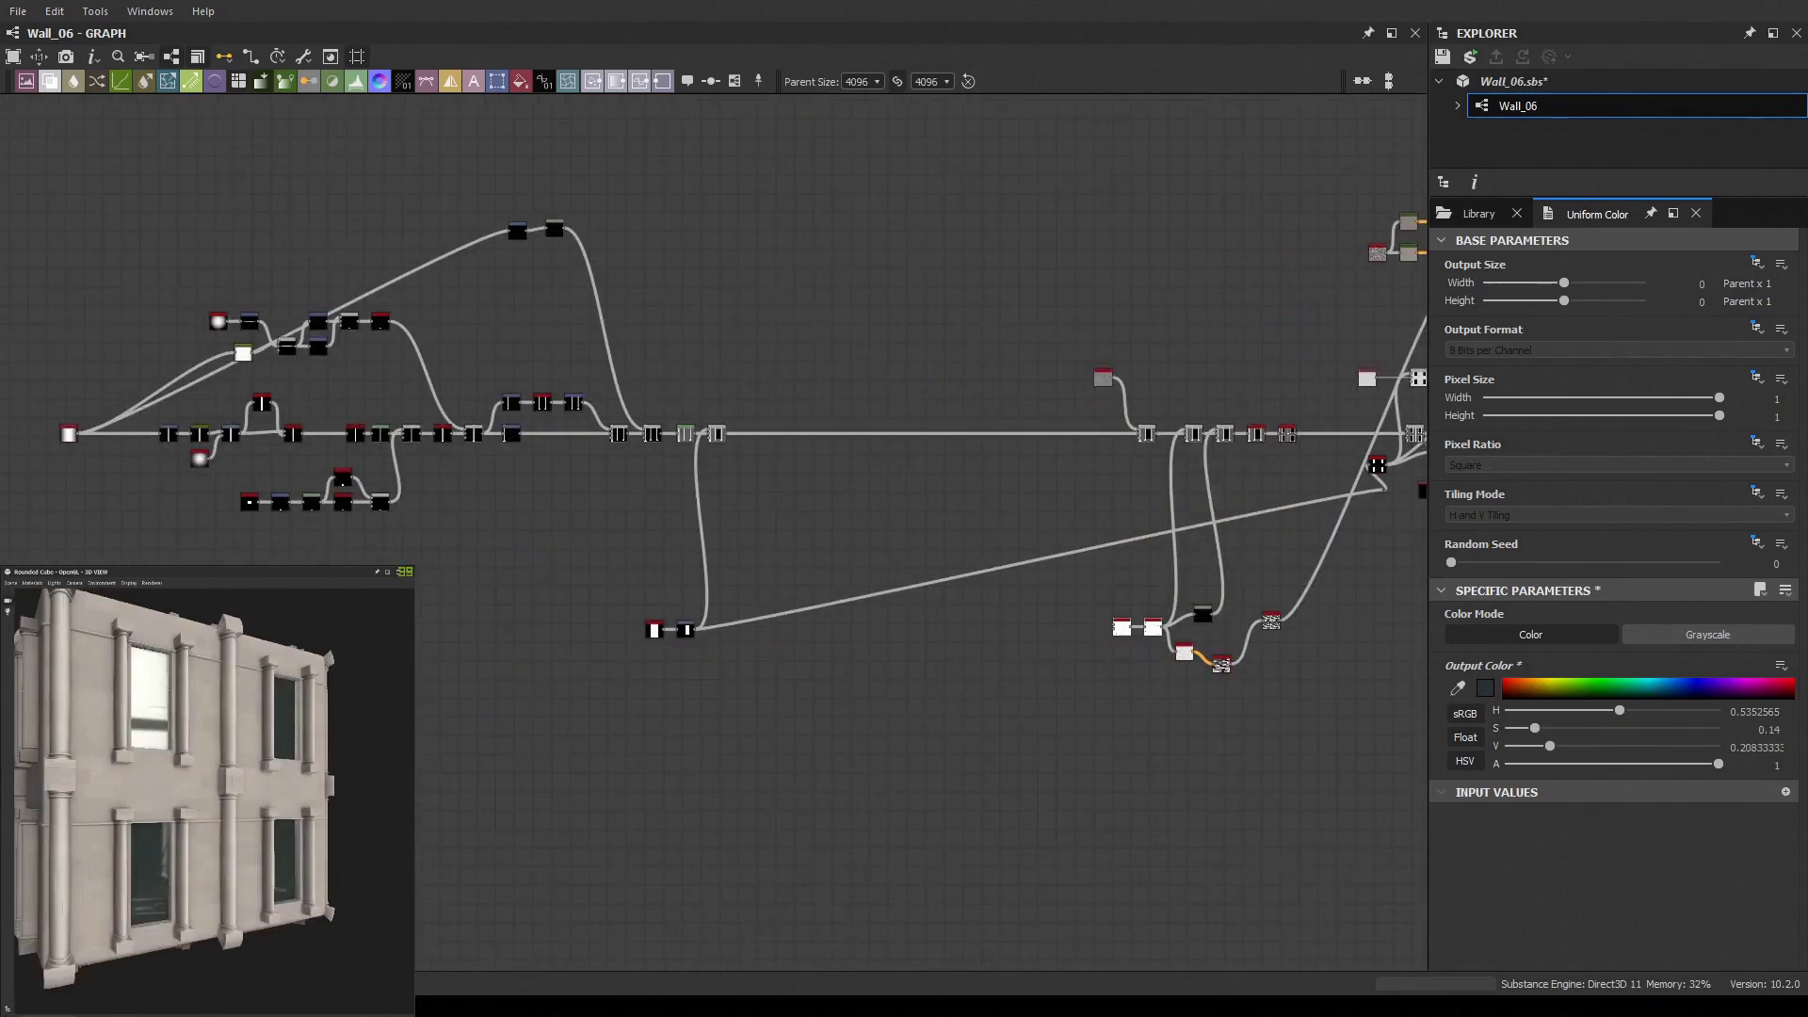
Save the graph with Ctrl+S
scroll(570, 433, down, 3)
key(ctrl+s)
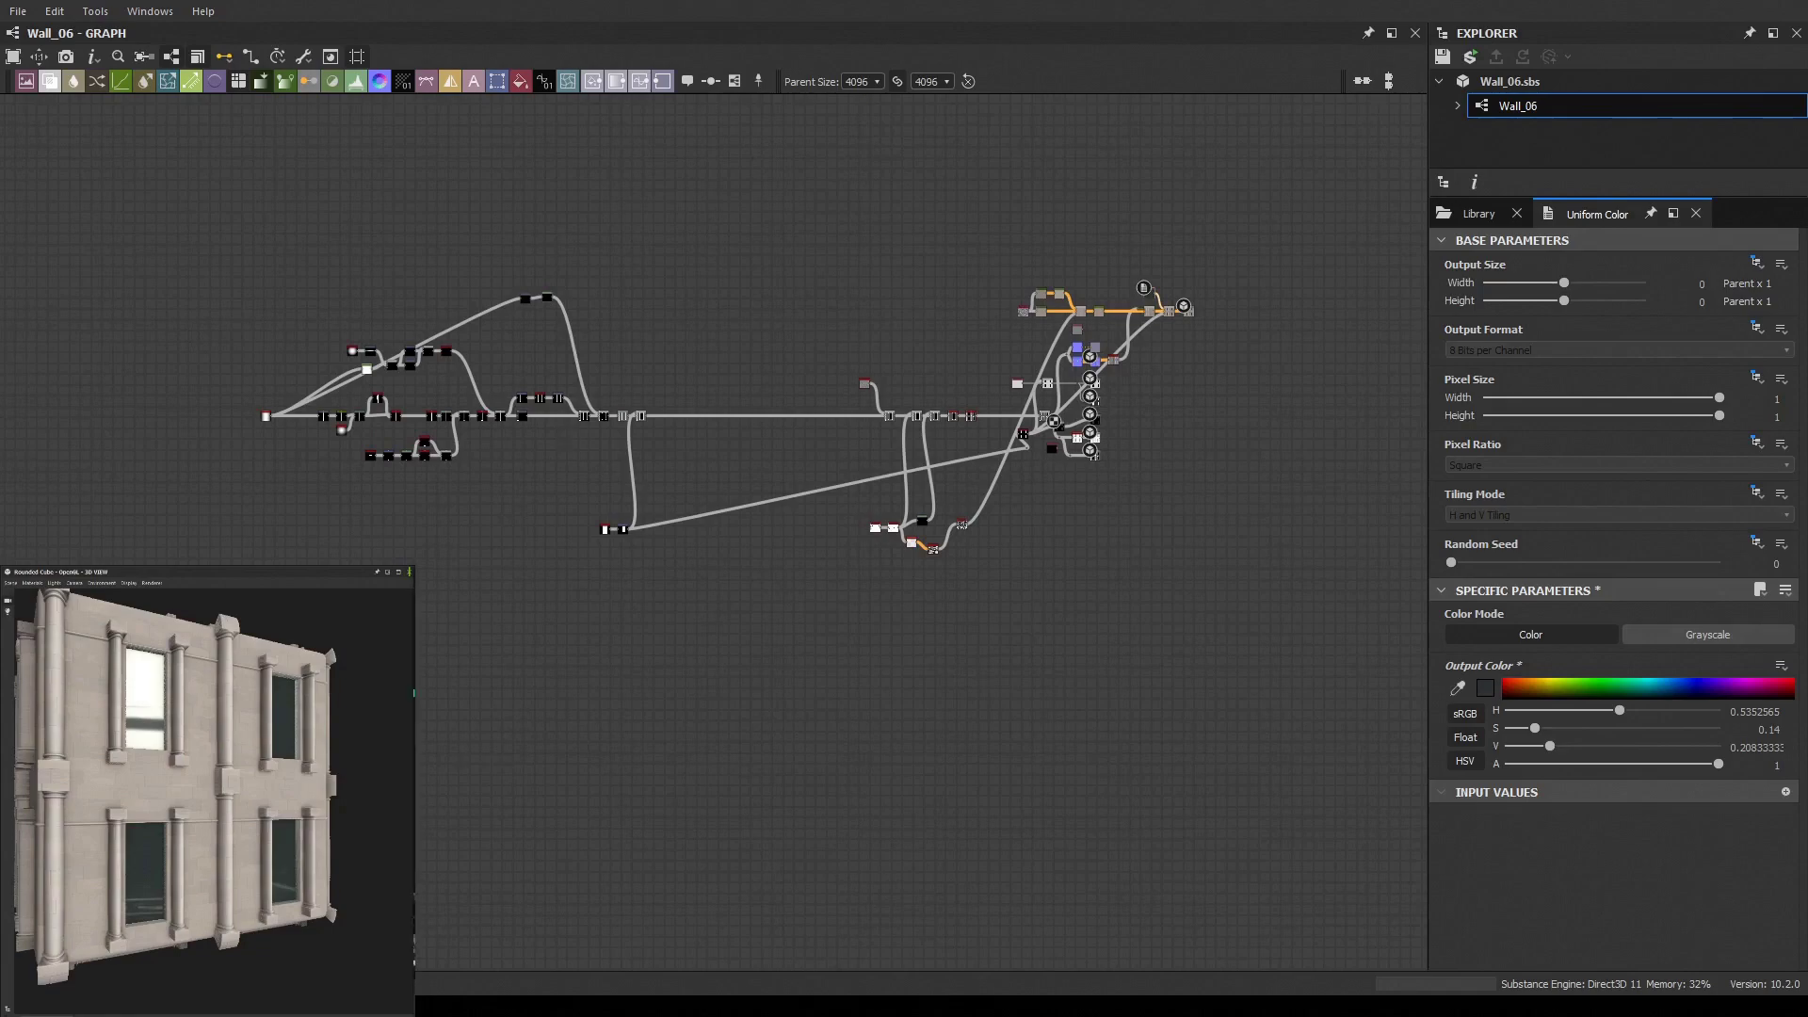
drag(282, 767, 305, 772)
scroll(921, 126, up, 2)
scroll(863, 341, up, 4)
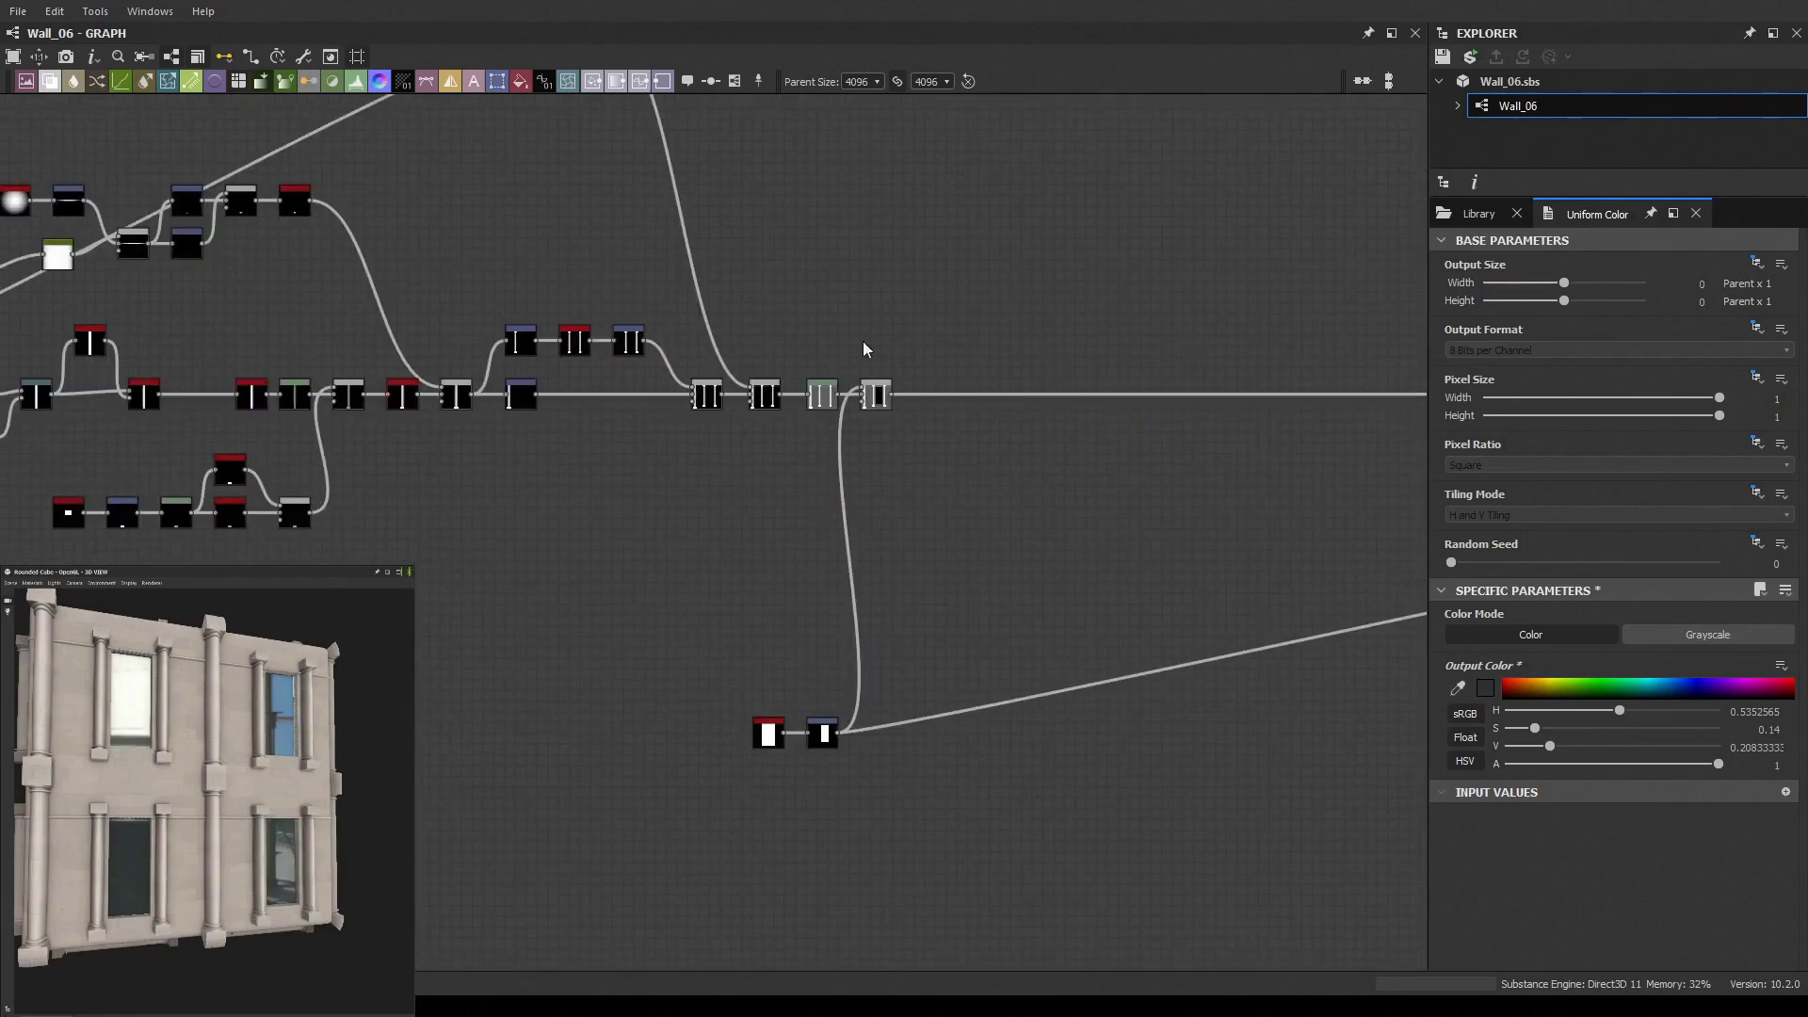
scroll(699, 596, up, 2)
Add a Pyramid Shape node for the window frame
key(ctrl+v)
scroll(1618, 706, down, 6)
scroll(695, 640, up, 2)
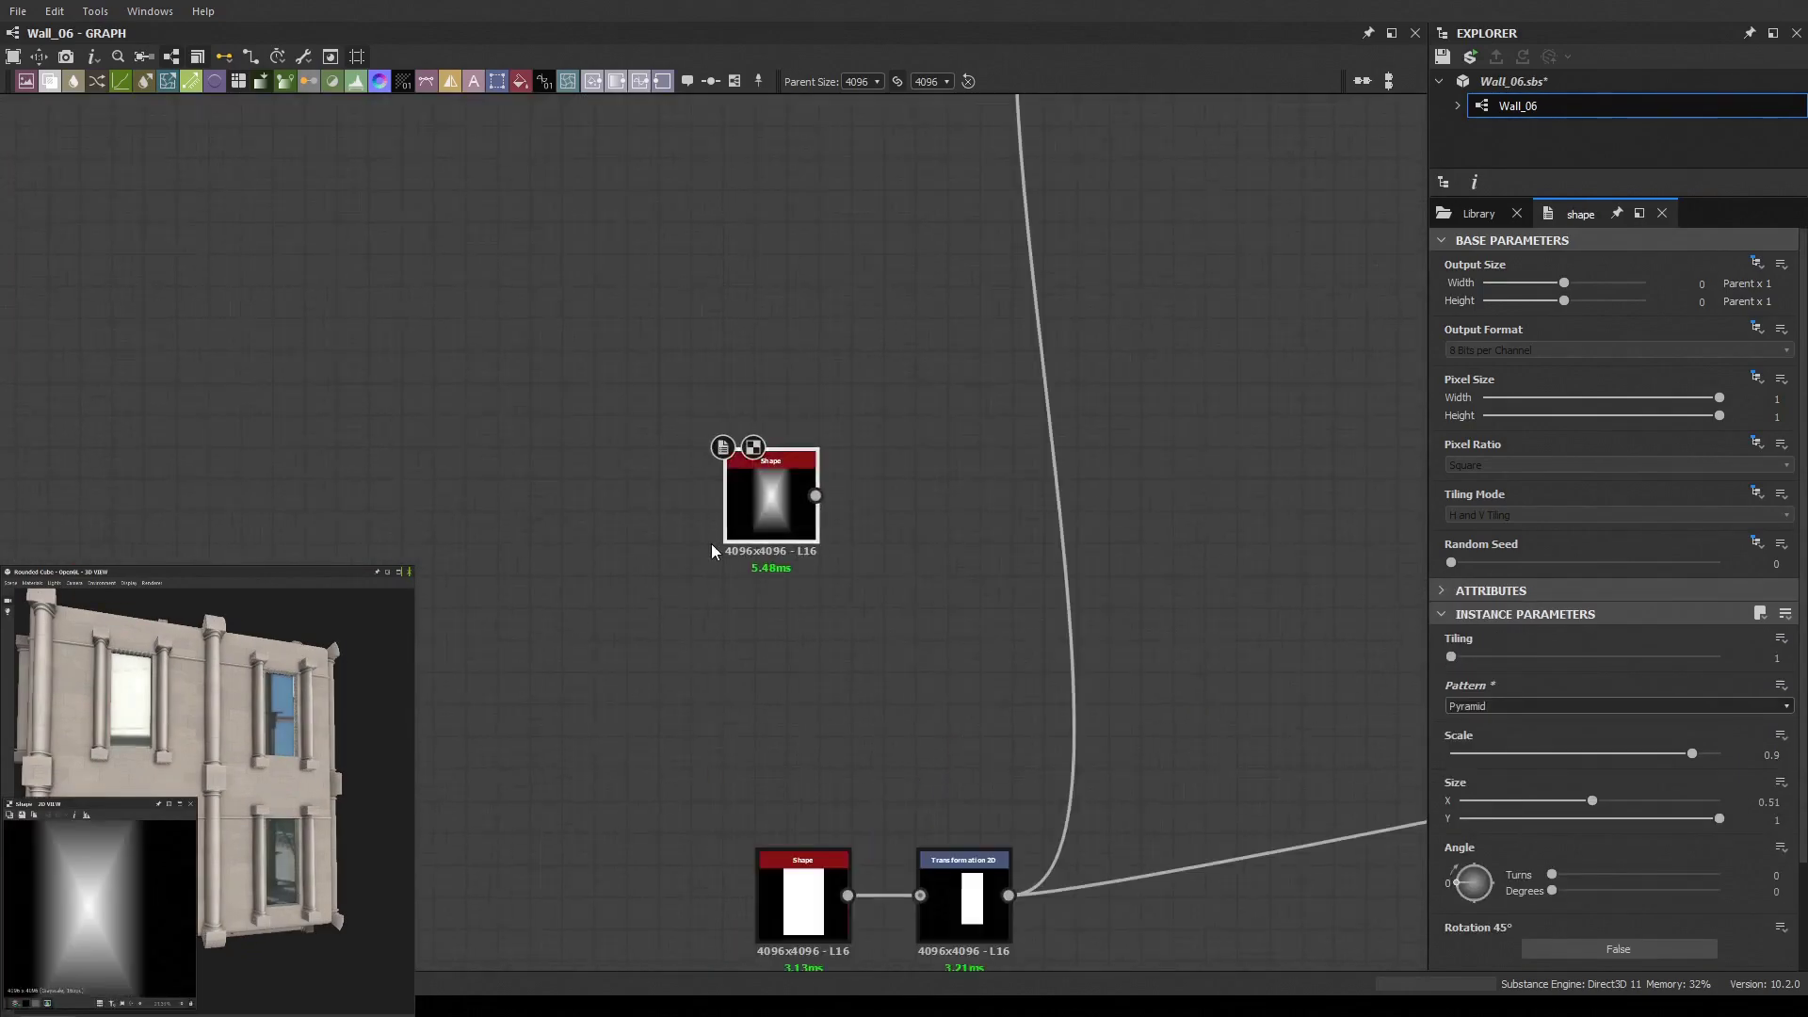
mouse_move(805, 519)
mouse_down()
mouse_move(704, 519)
mouse_move(835, 495)
mouse_up()
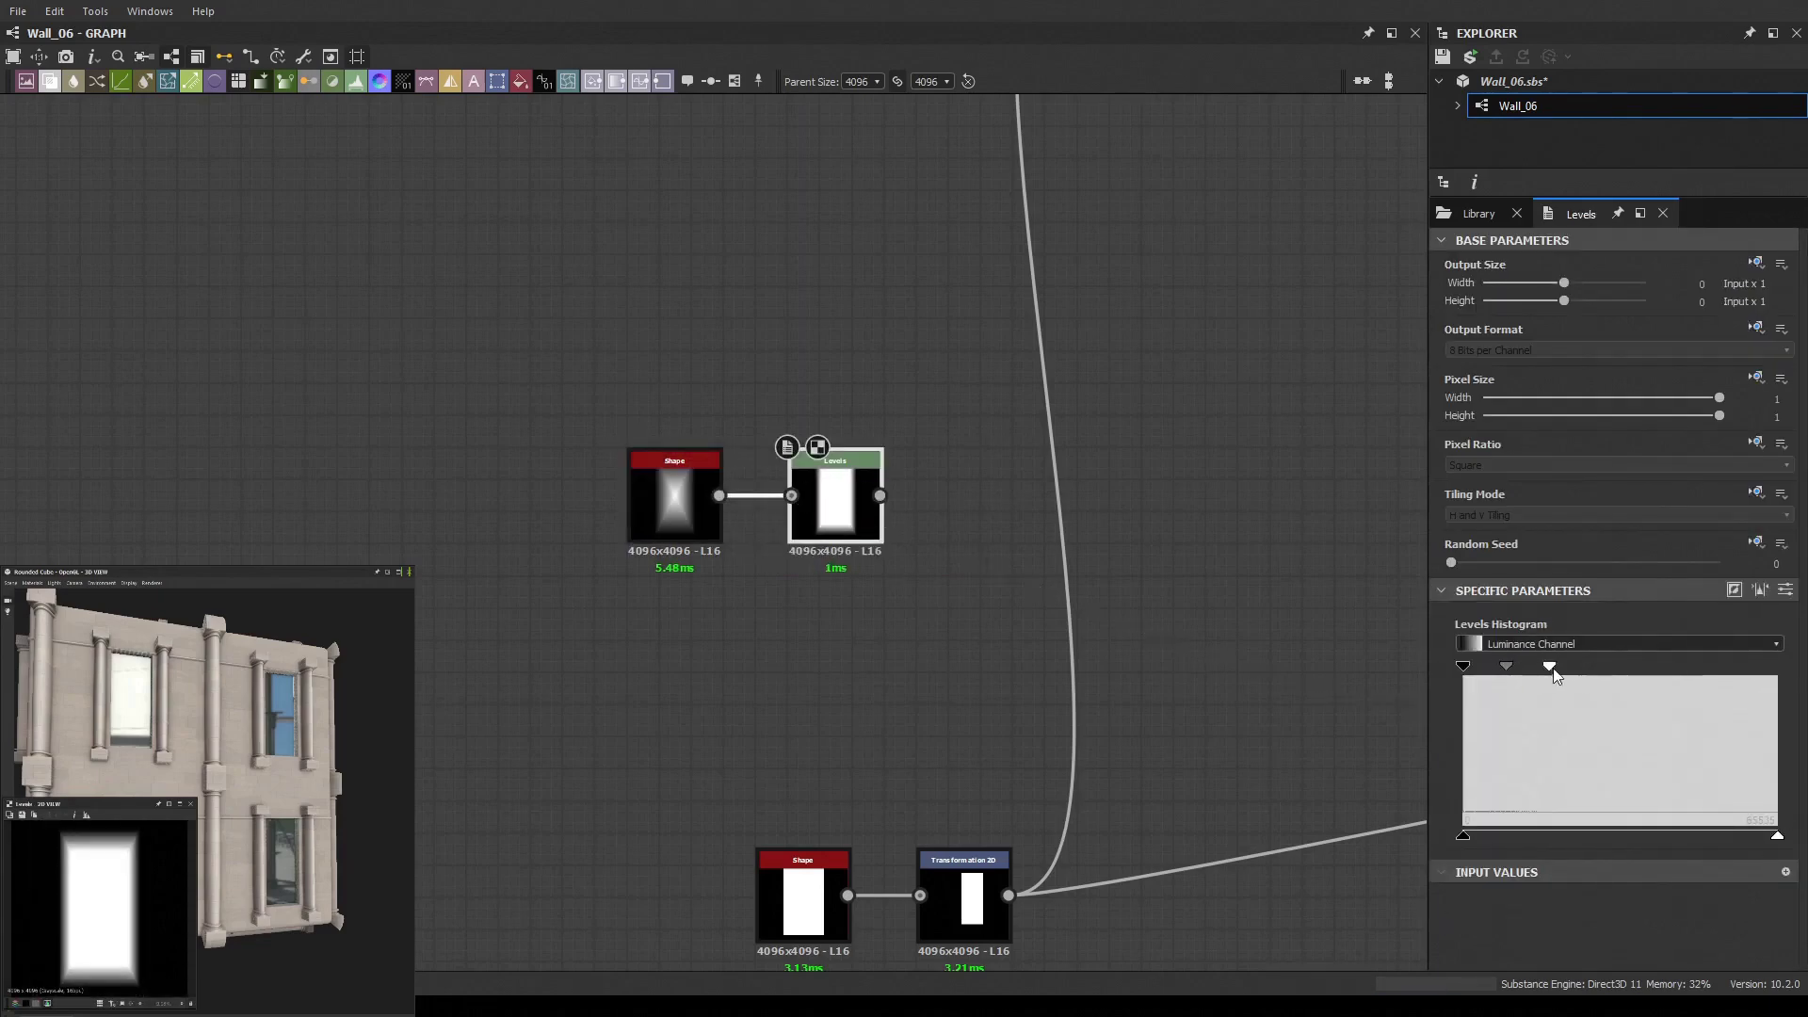
click(690, 543)
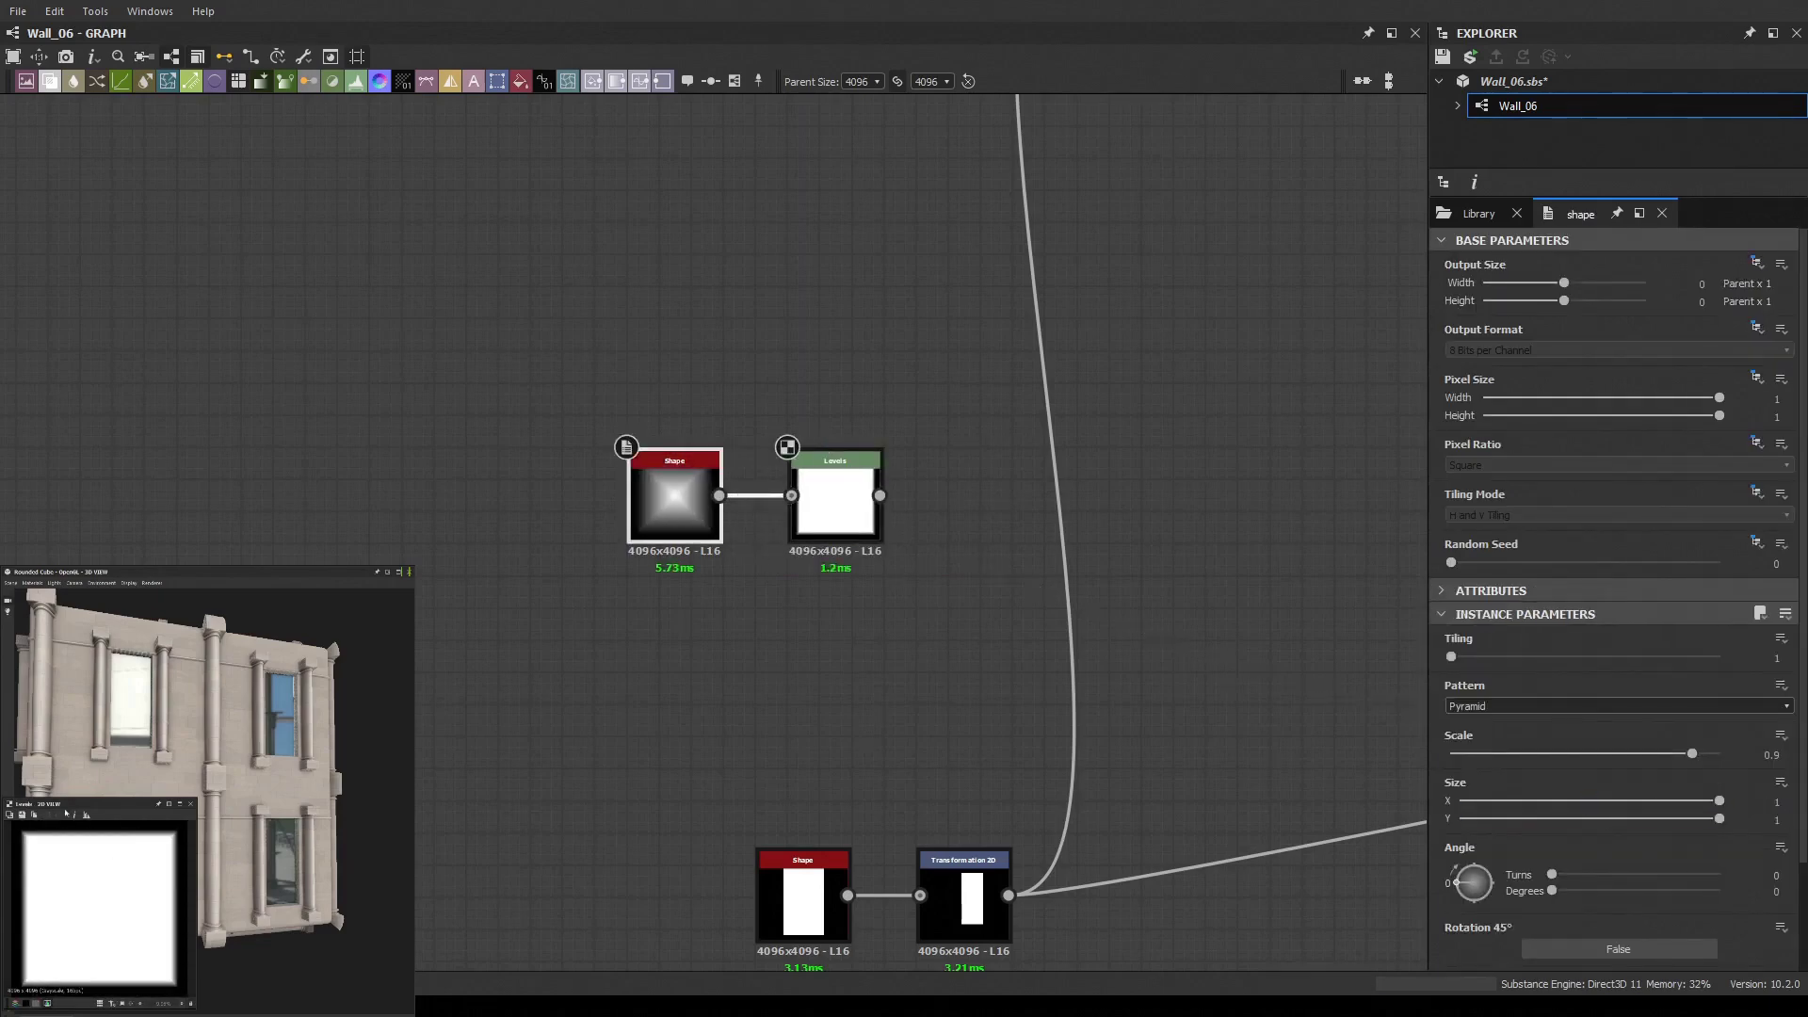
Chain Levels into a 51%-width Transformation 2D and join them with a Blend
click(848, 471)
drag(879, 495, 997, 496)
text(5)
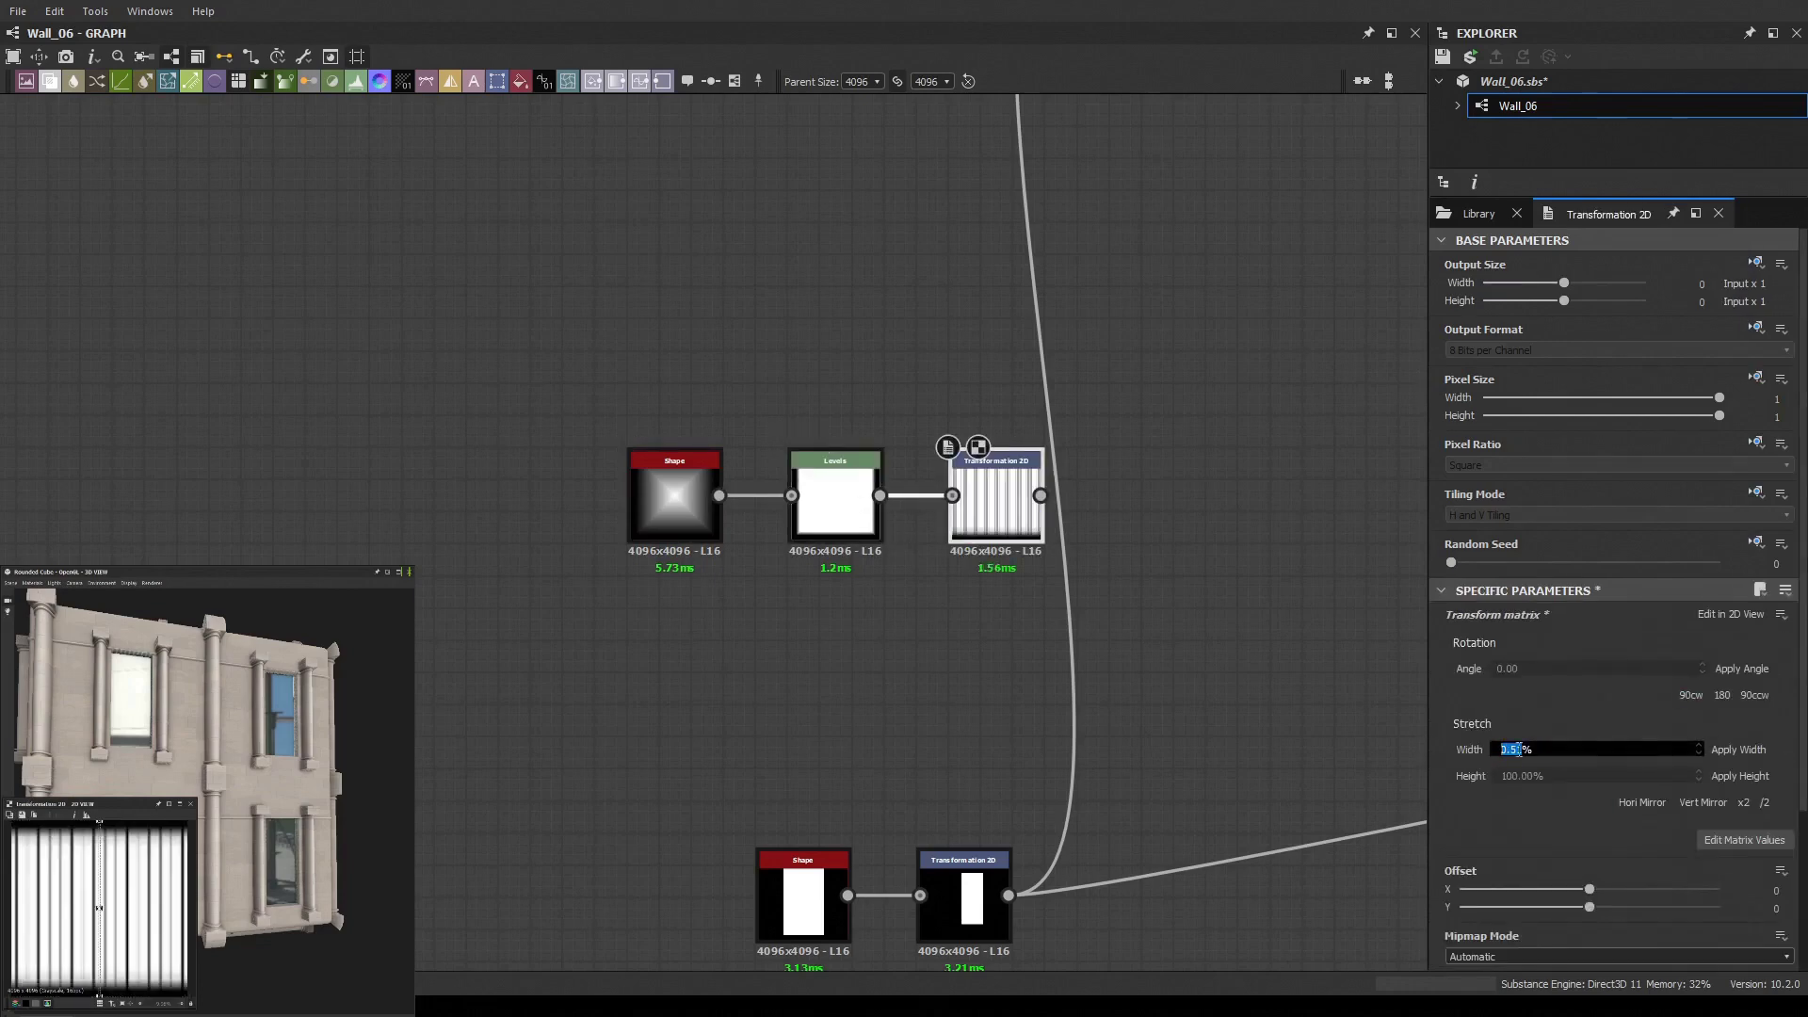
text(1)
key(Return)
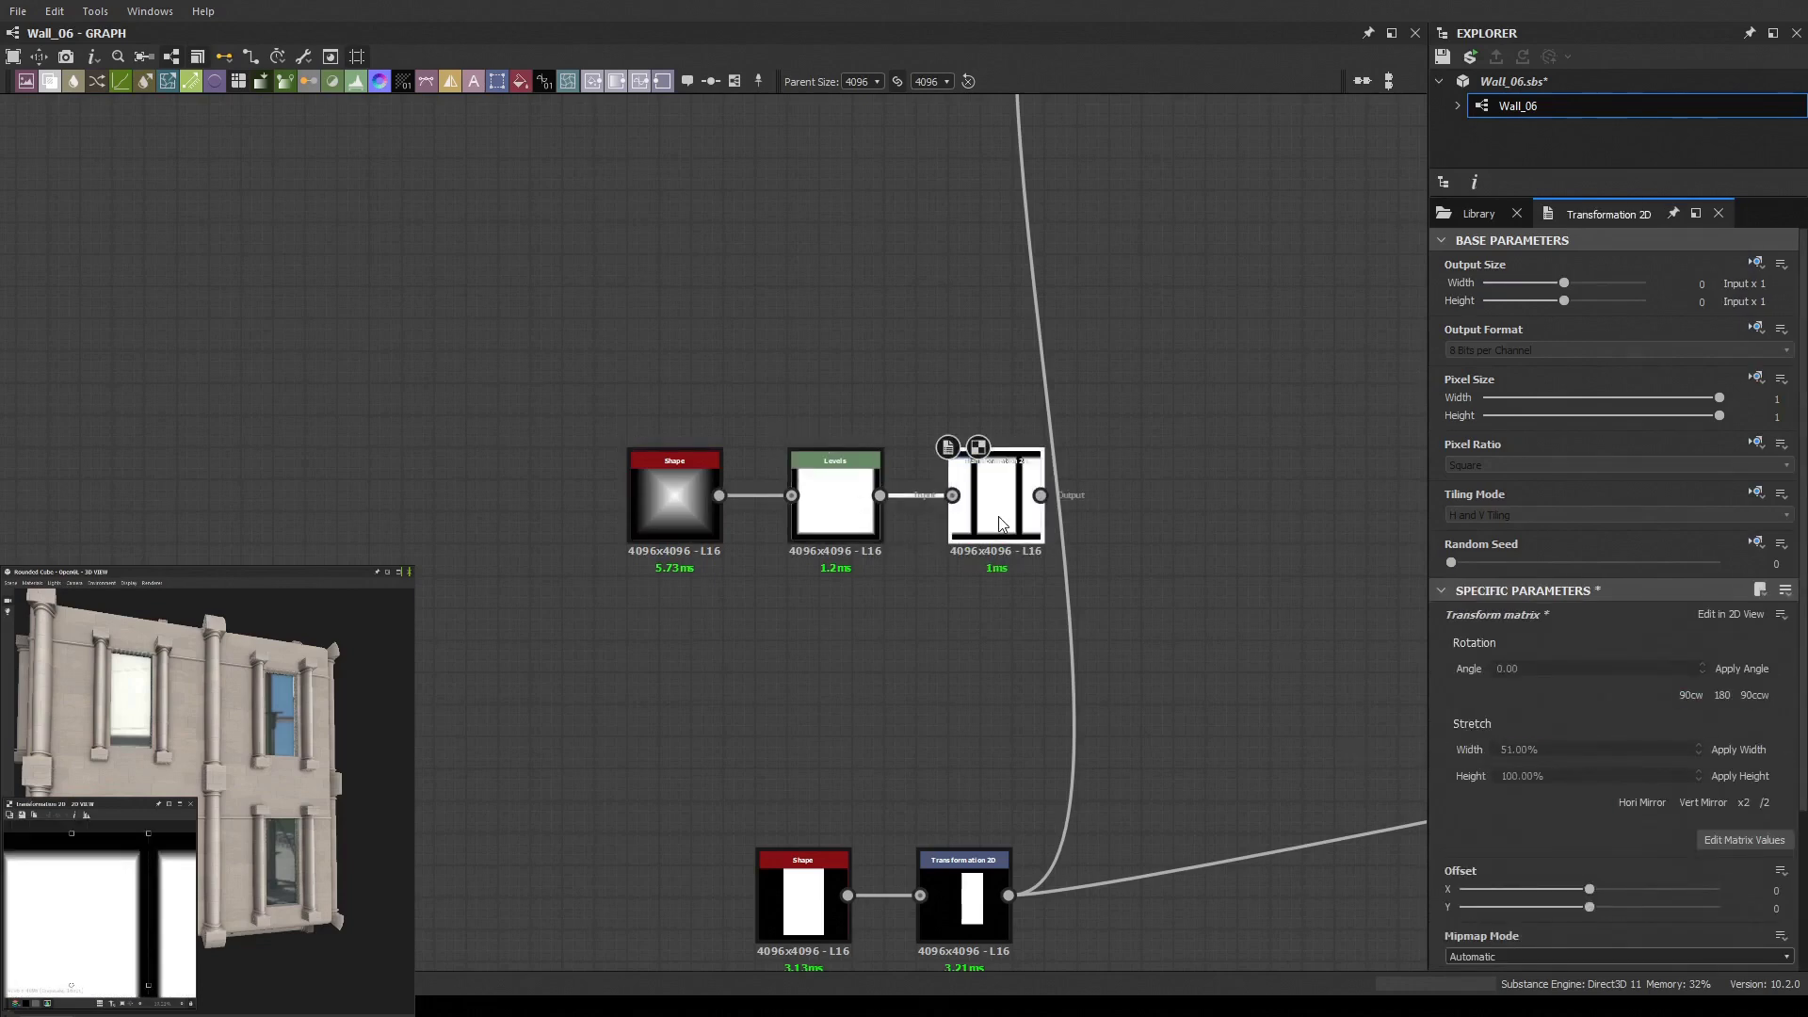
scroll(1001, 524, down, 2)
drag(984, 523, 1030, 457)
key(ctrl+b)
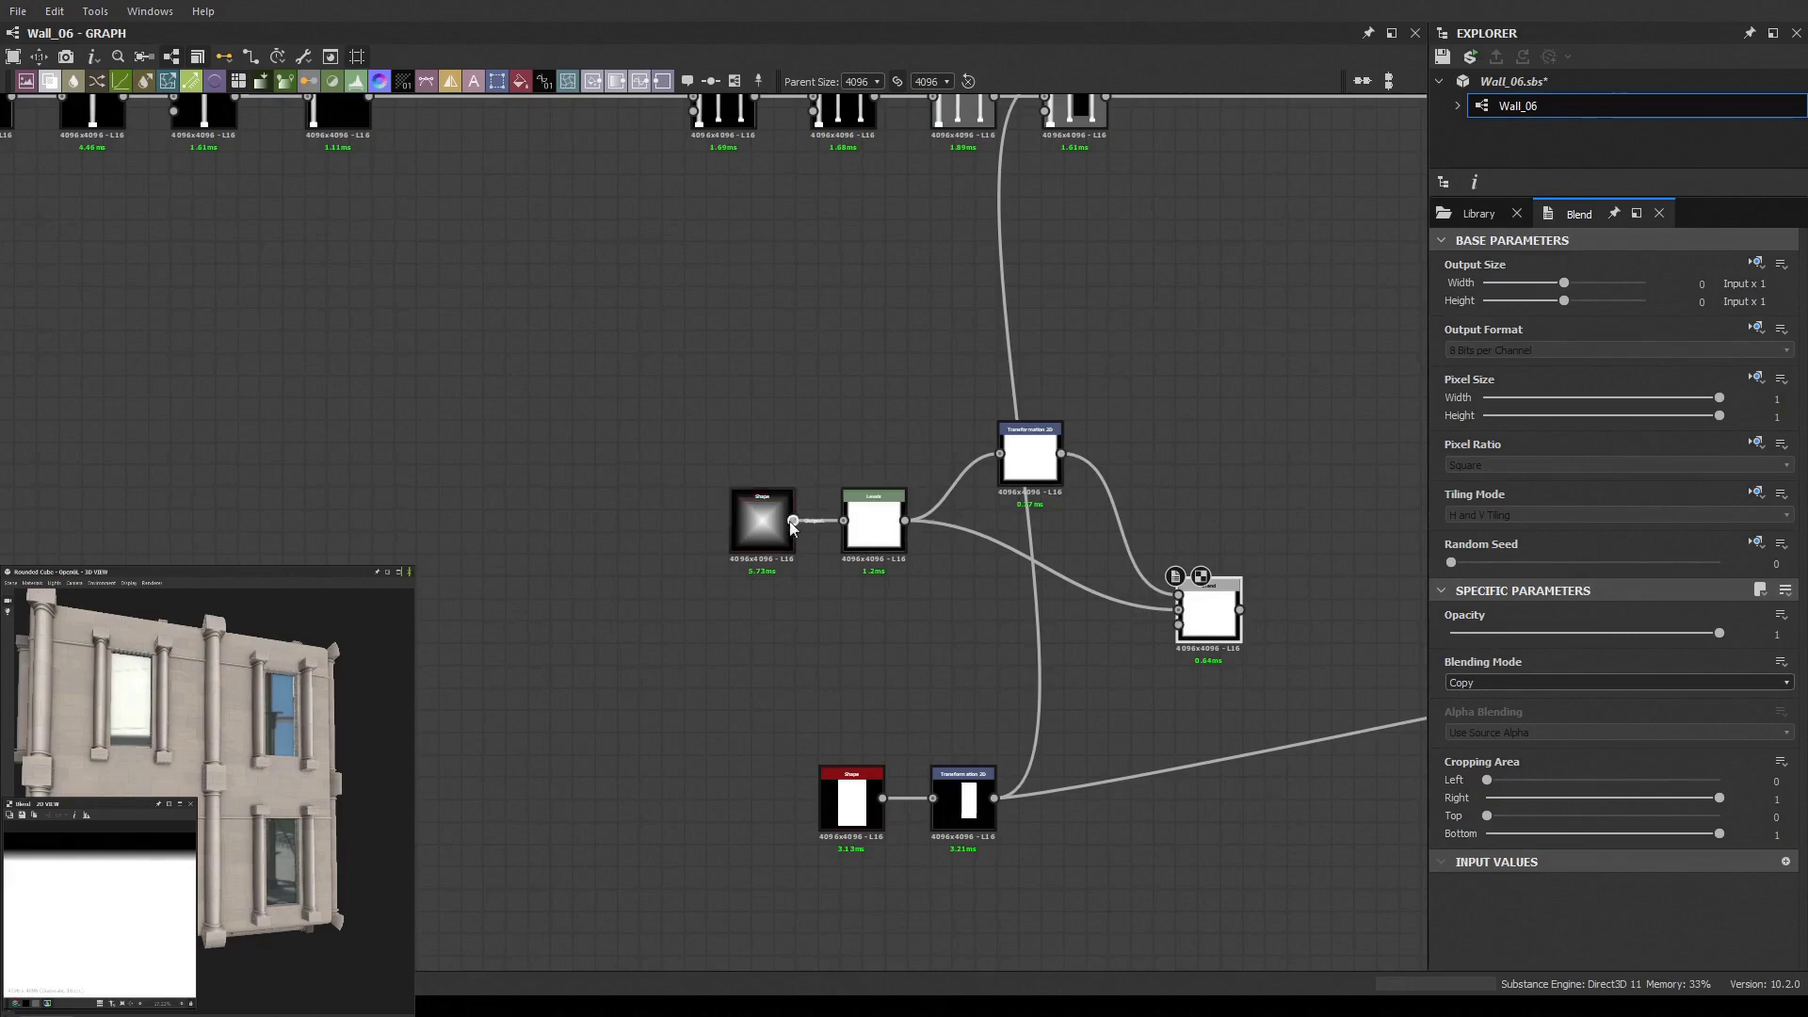
Add a Threshold, raise the Curve point, and set the threshold to 0.61
click(791, 527)
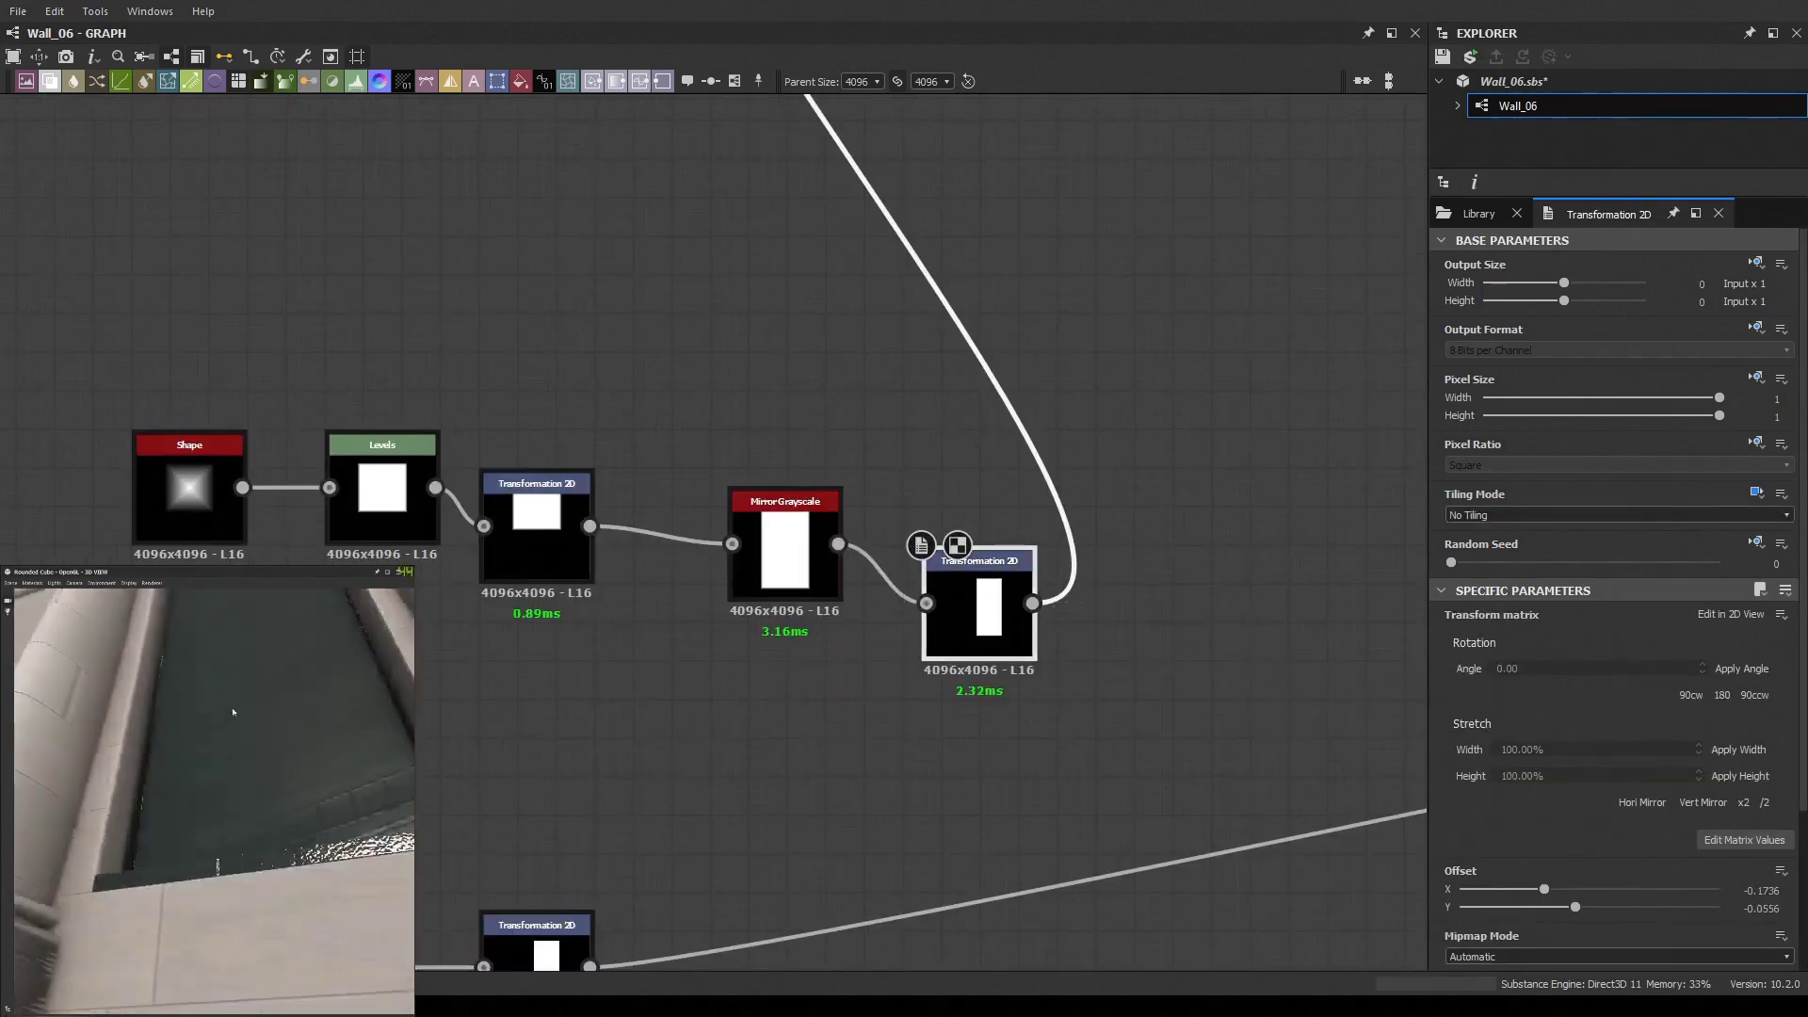
click(376, 522)
drag(1143, 343, 1239, 436)
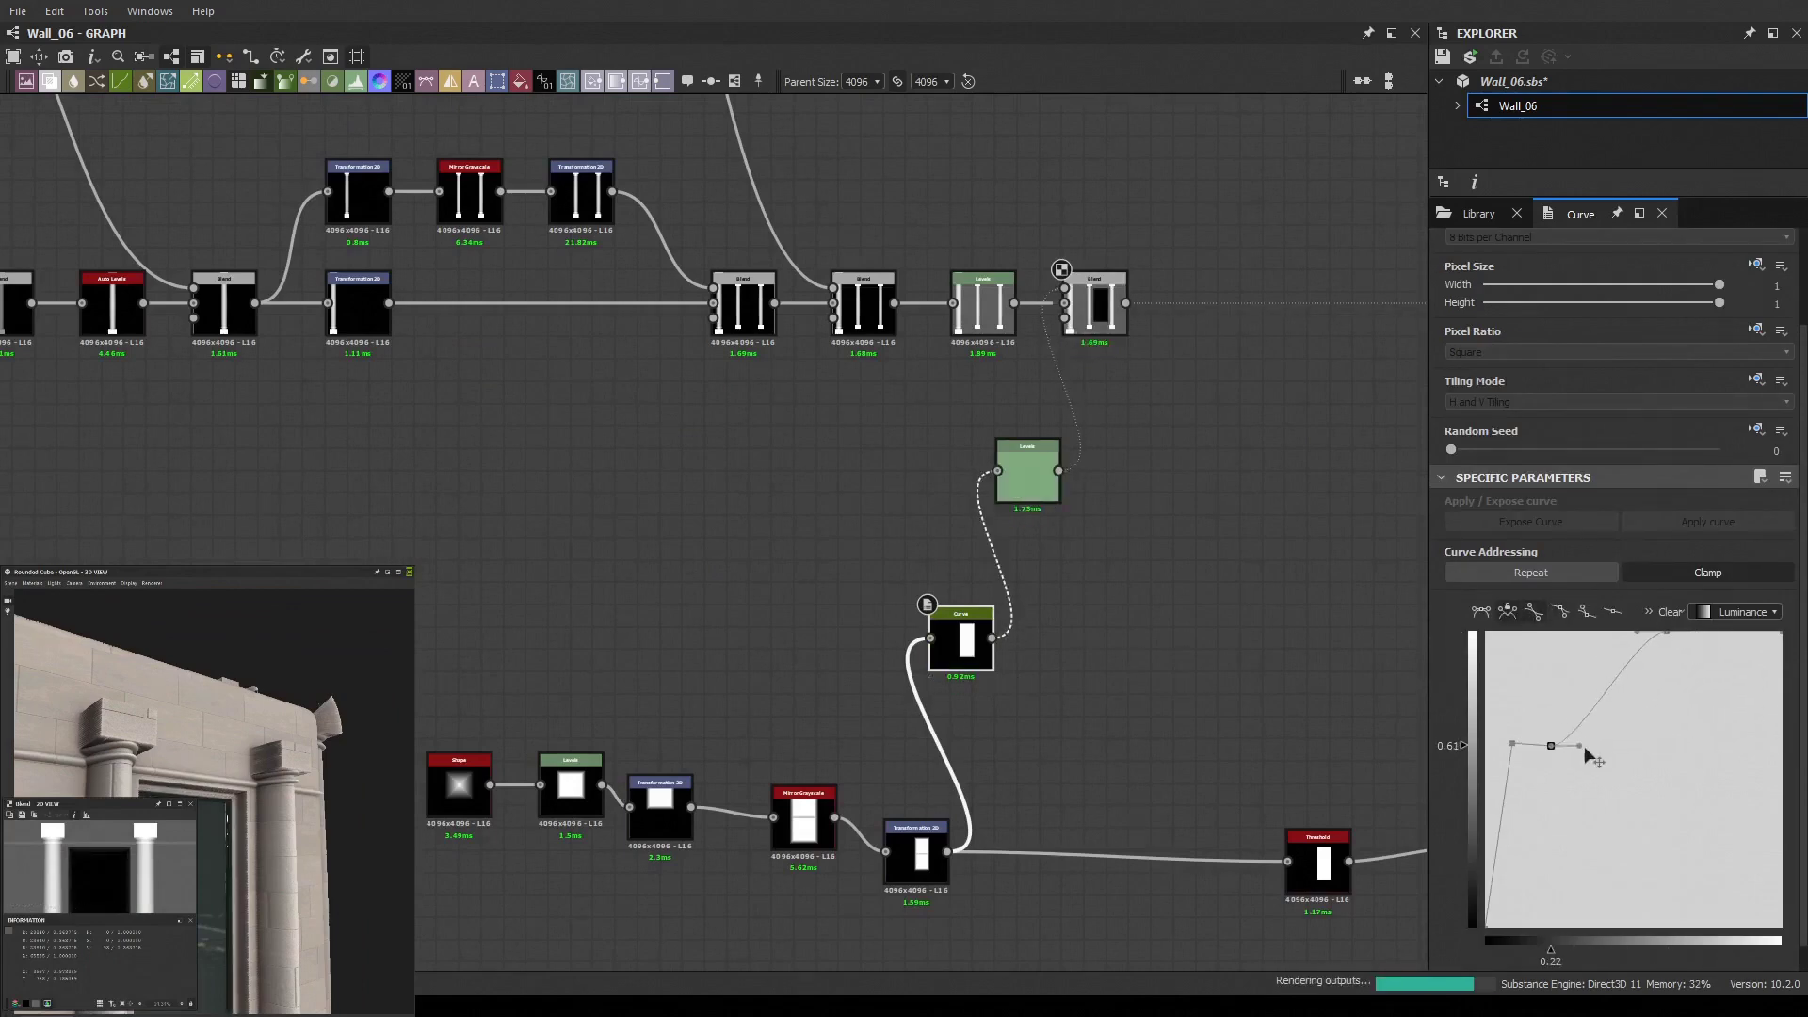
drag(1646, 748, 1622, 738)
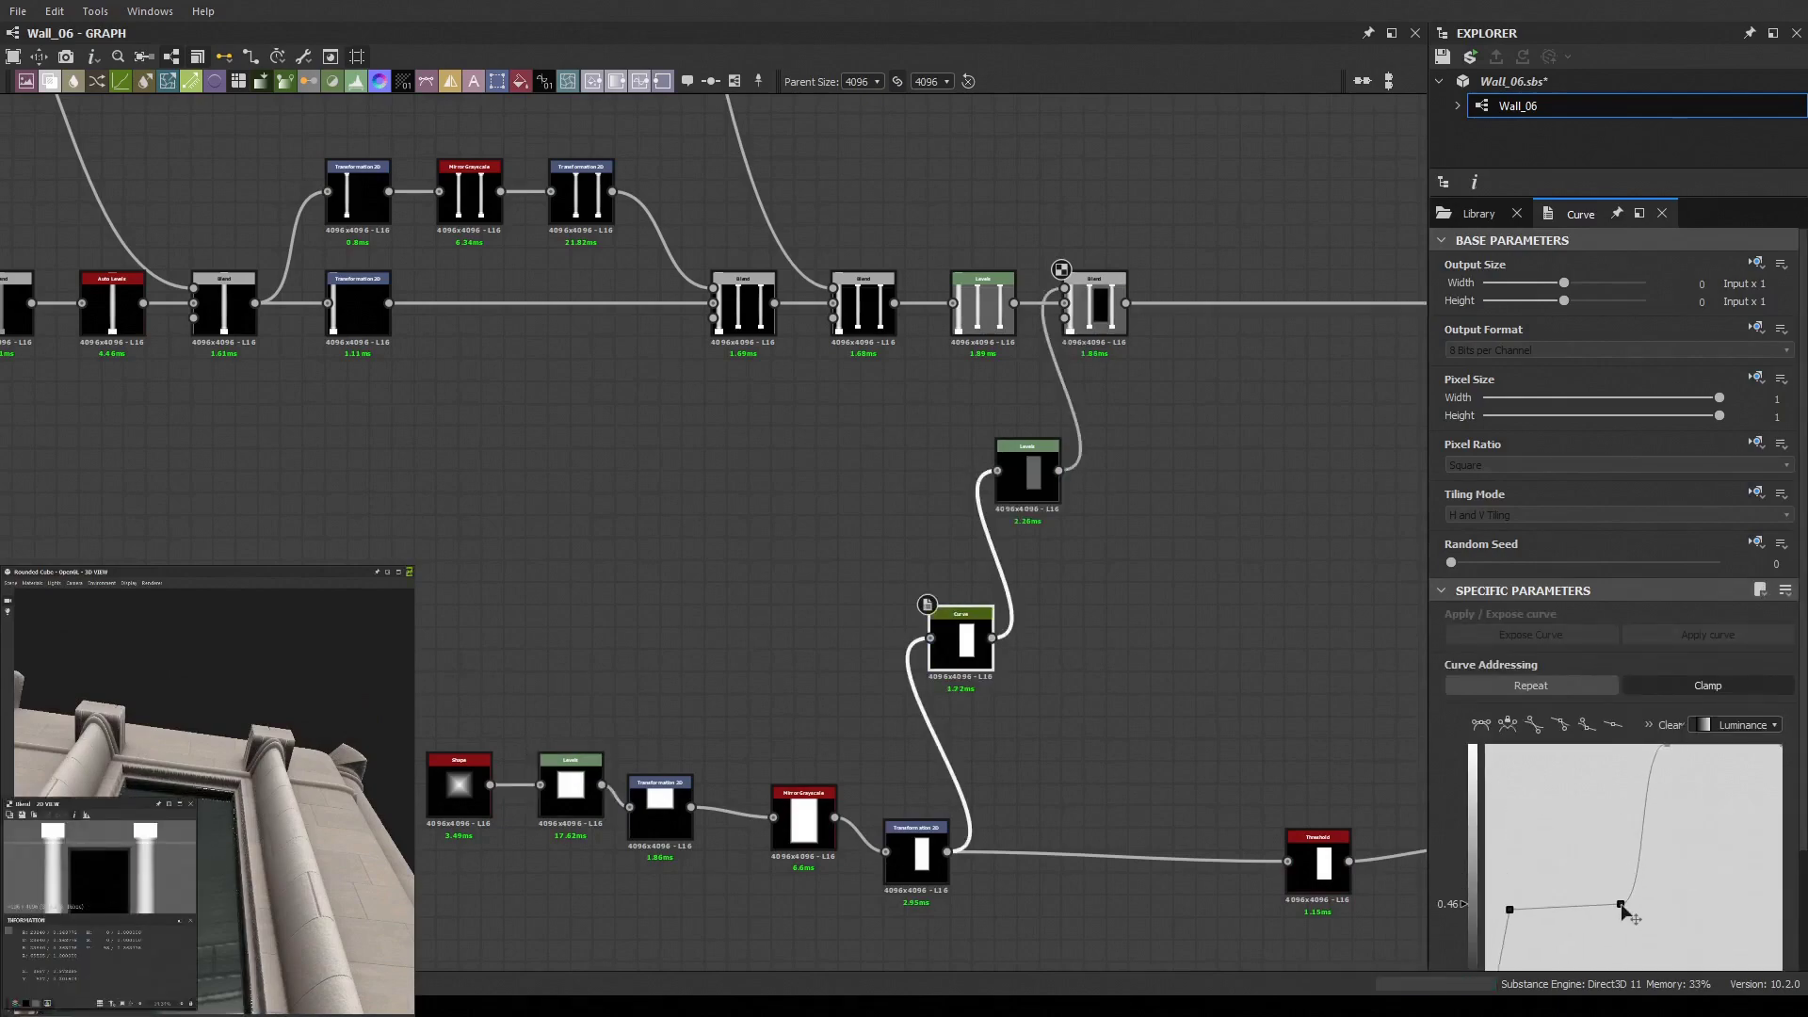
drag(1561, 663, 1614, 660)
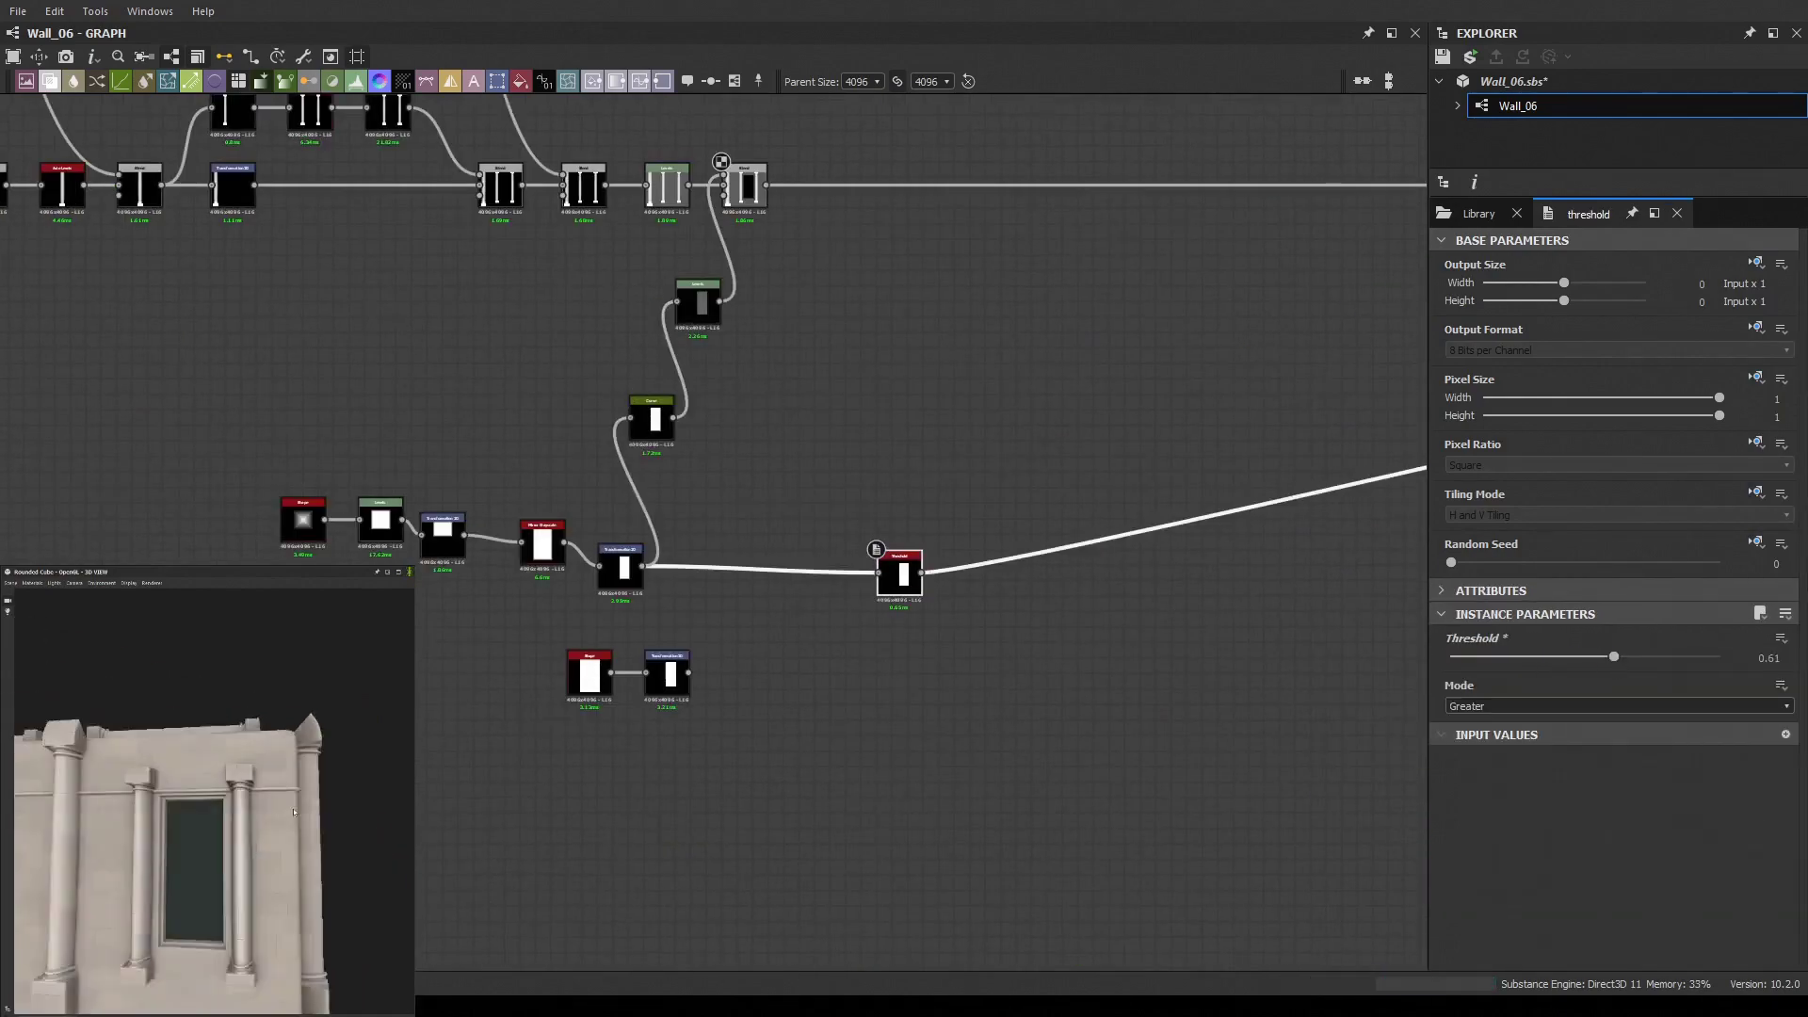
drag(226, 753, 186, 740)
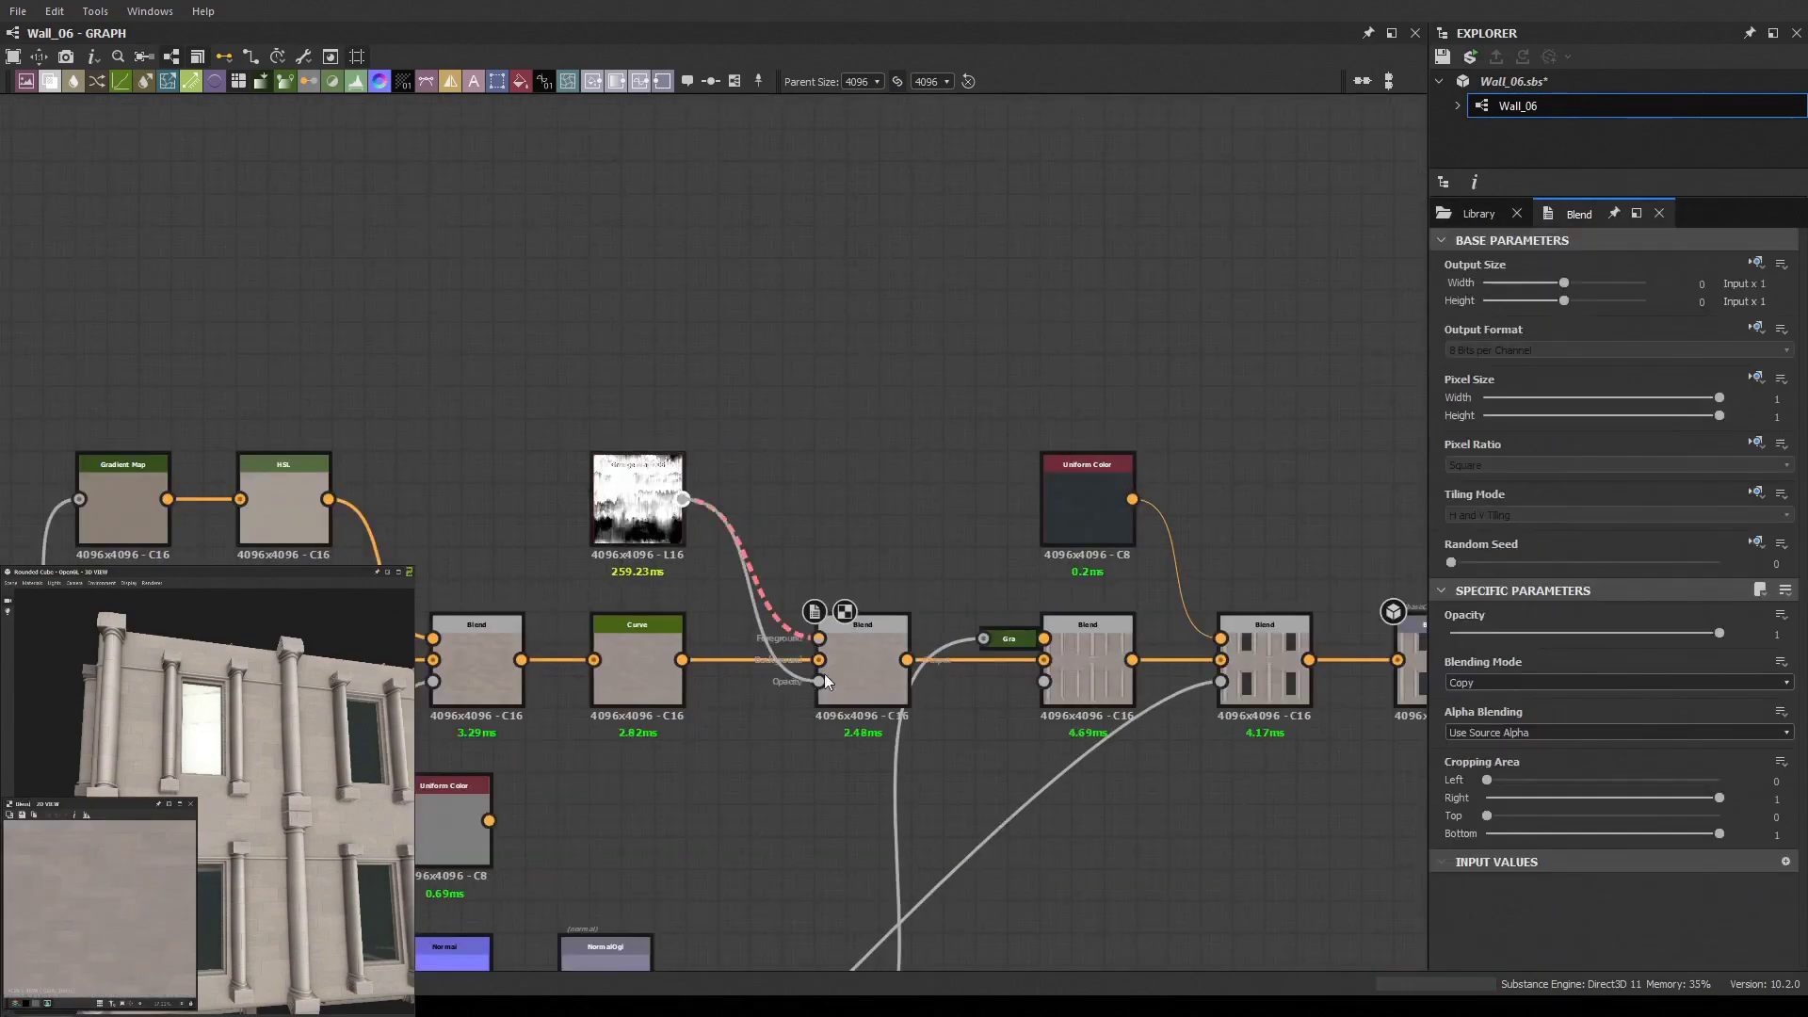
Add a dark Uniform Color into the stone colour Blend as dirt
drag(648, 431, 646, 434)
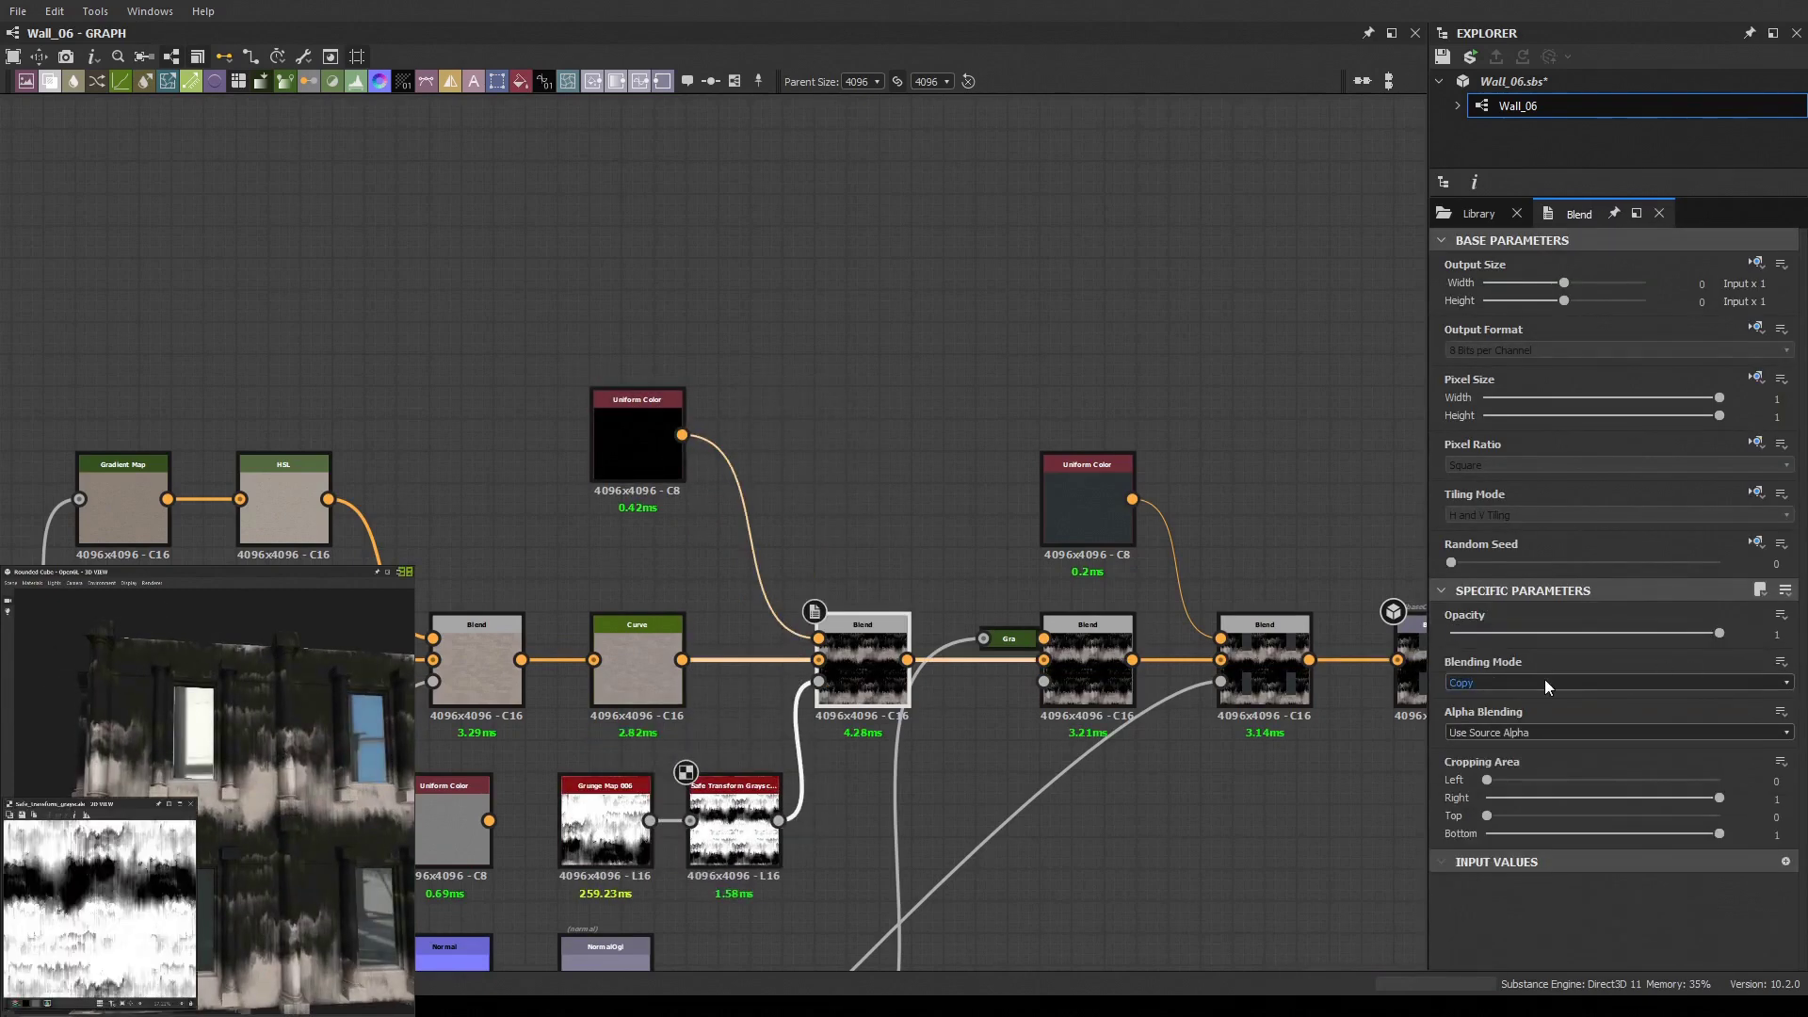
click(638, 433)
drag(276, 760, 272, 761)
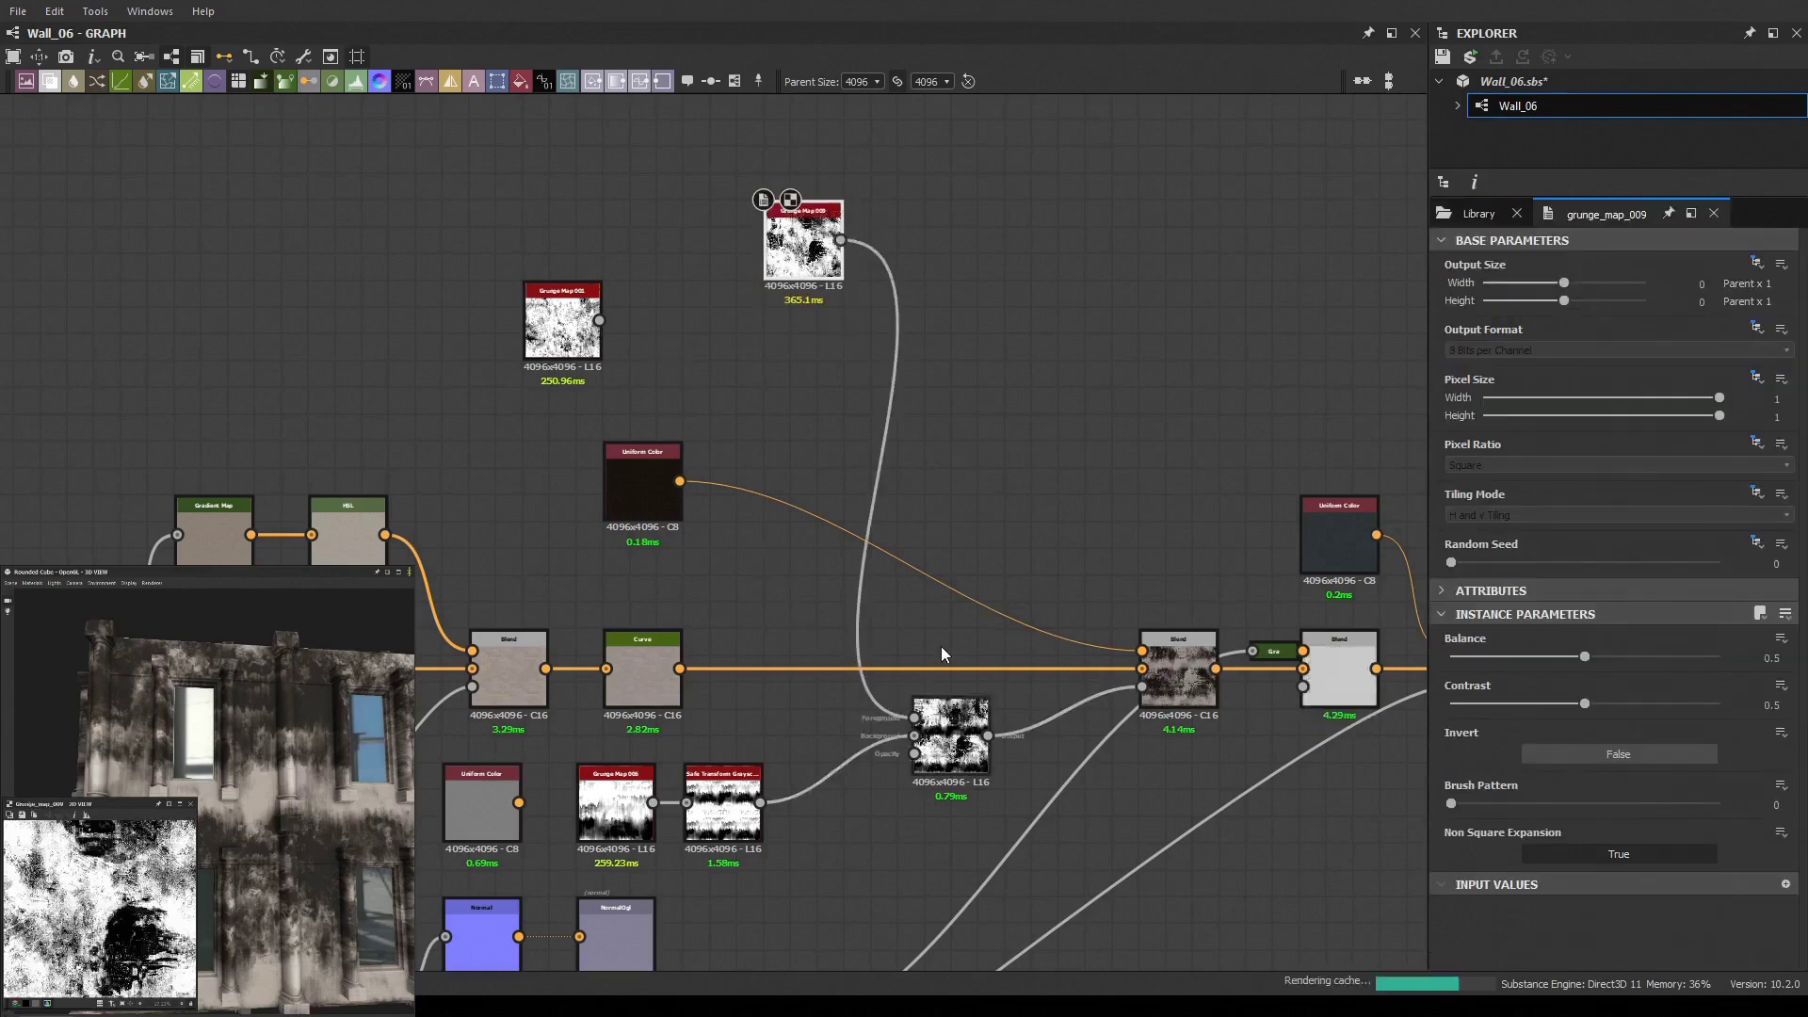
Mask the dirt with Grunge Maps 006 and 009 and lower the Blend opacity to 0.3
drag(1720, 633, 1596, 635)
drag(952, 709, 857, 776)
click(616, 805)
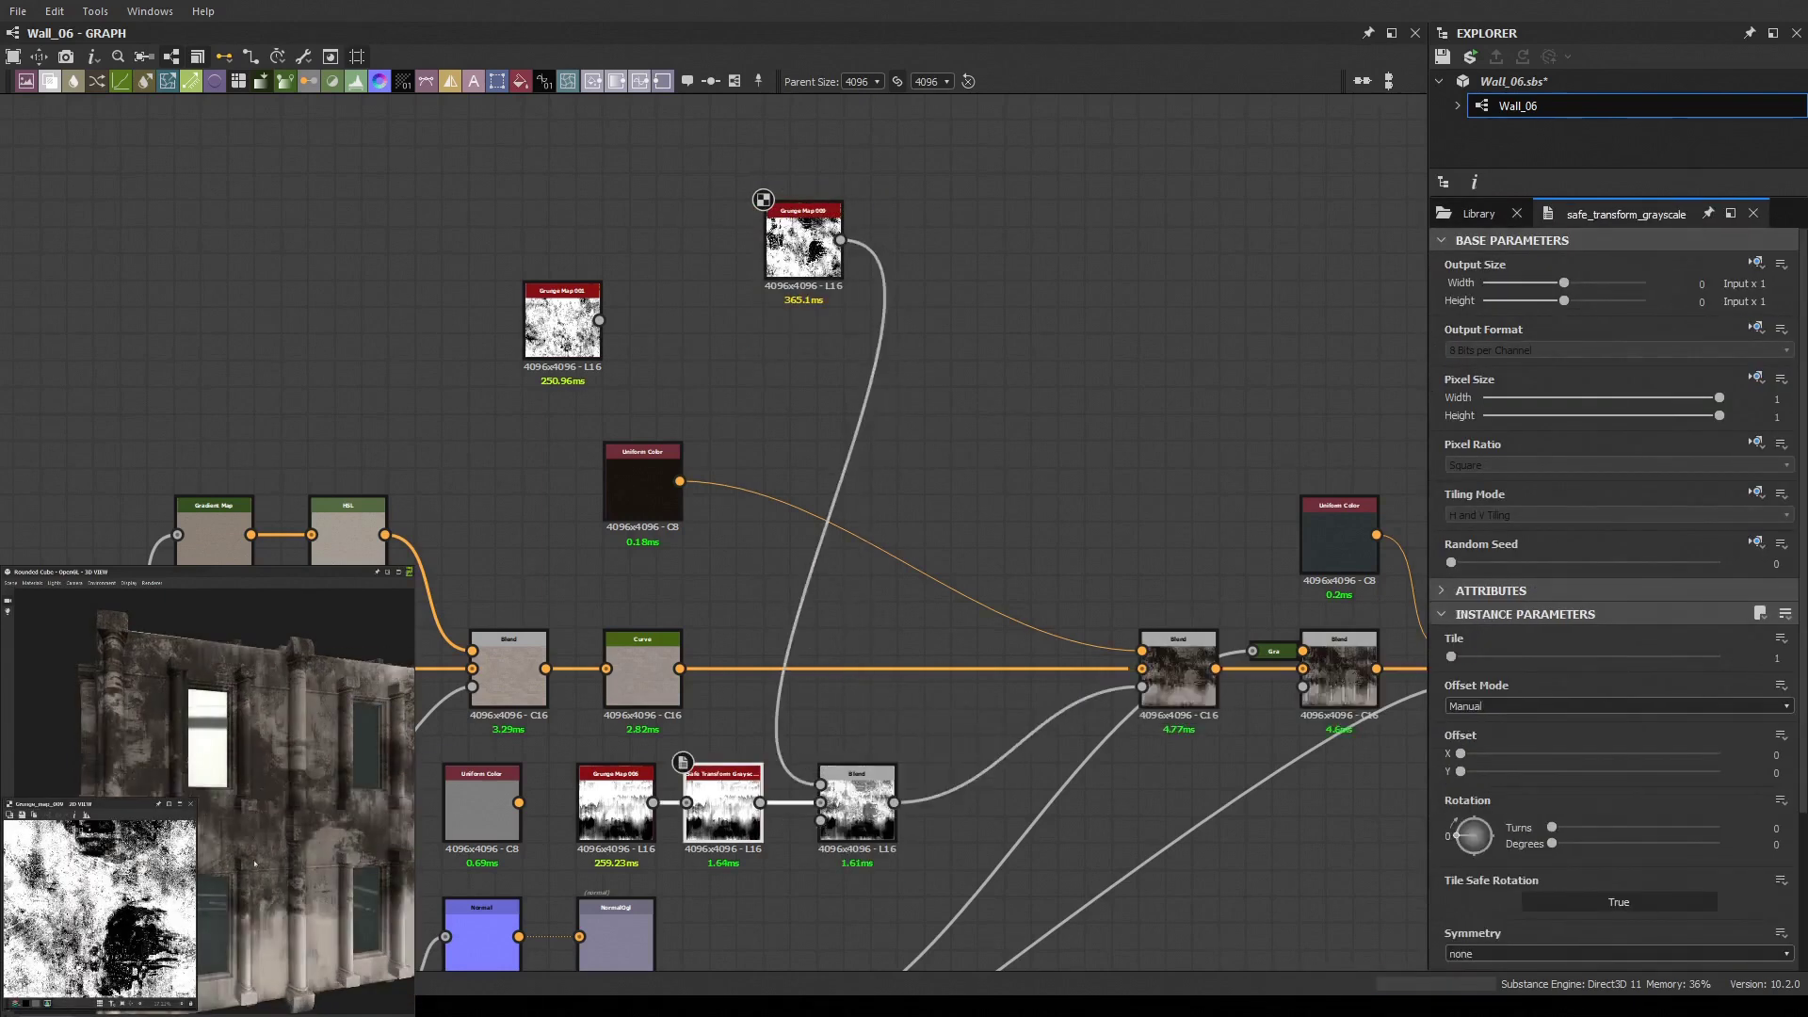
drag(1586, 704, 1544, 706)
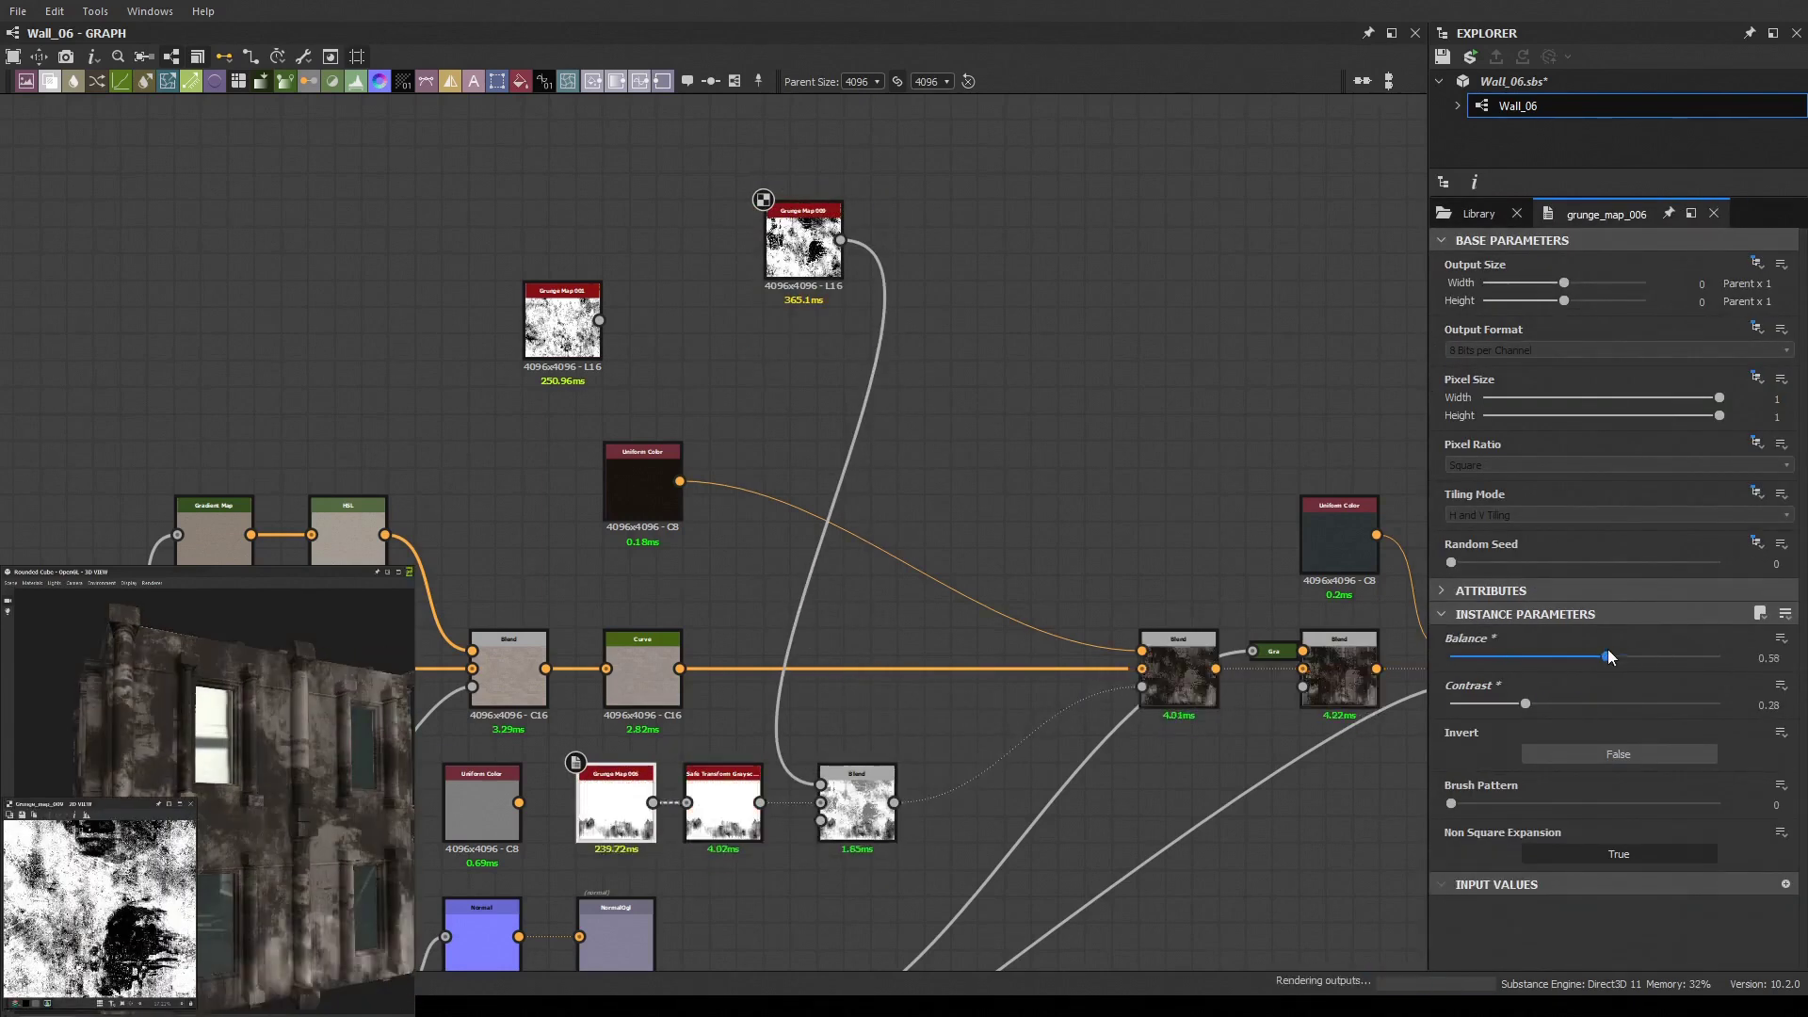
drag(1178, 683, 1098, 683)
drag(1719, 633, 1534, 630)
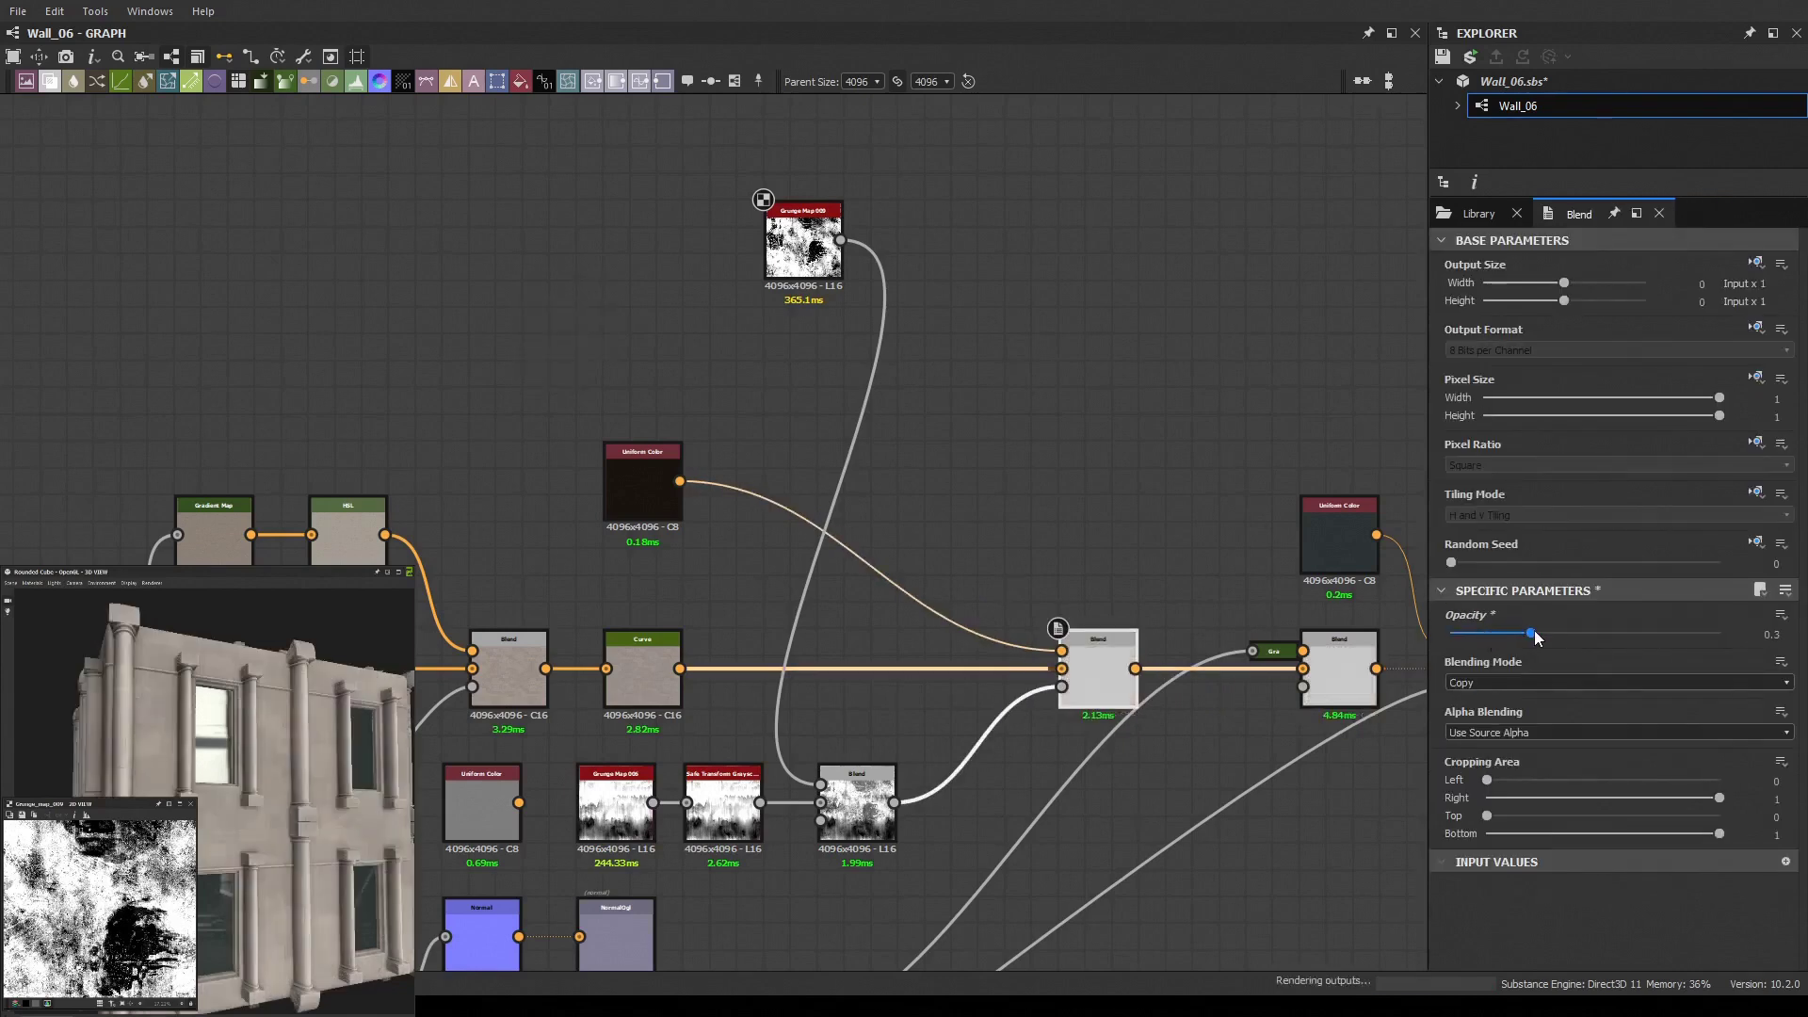
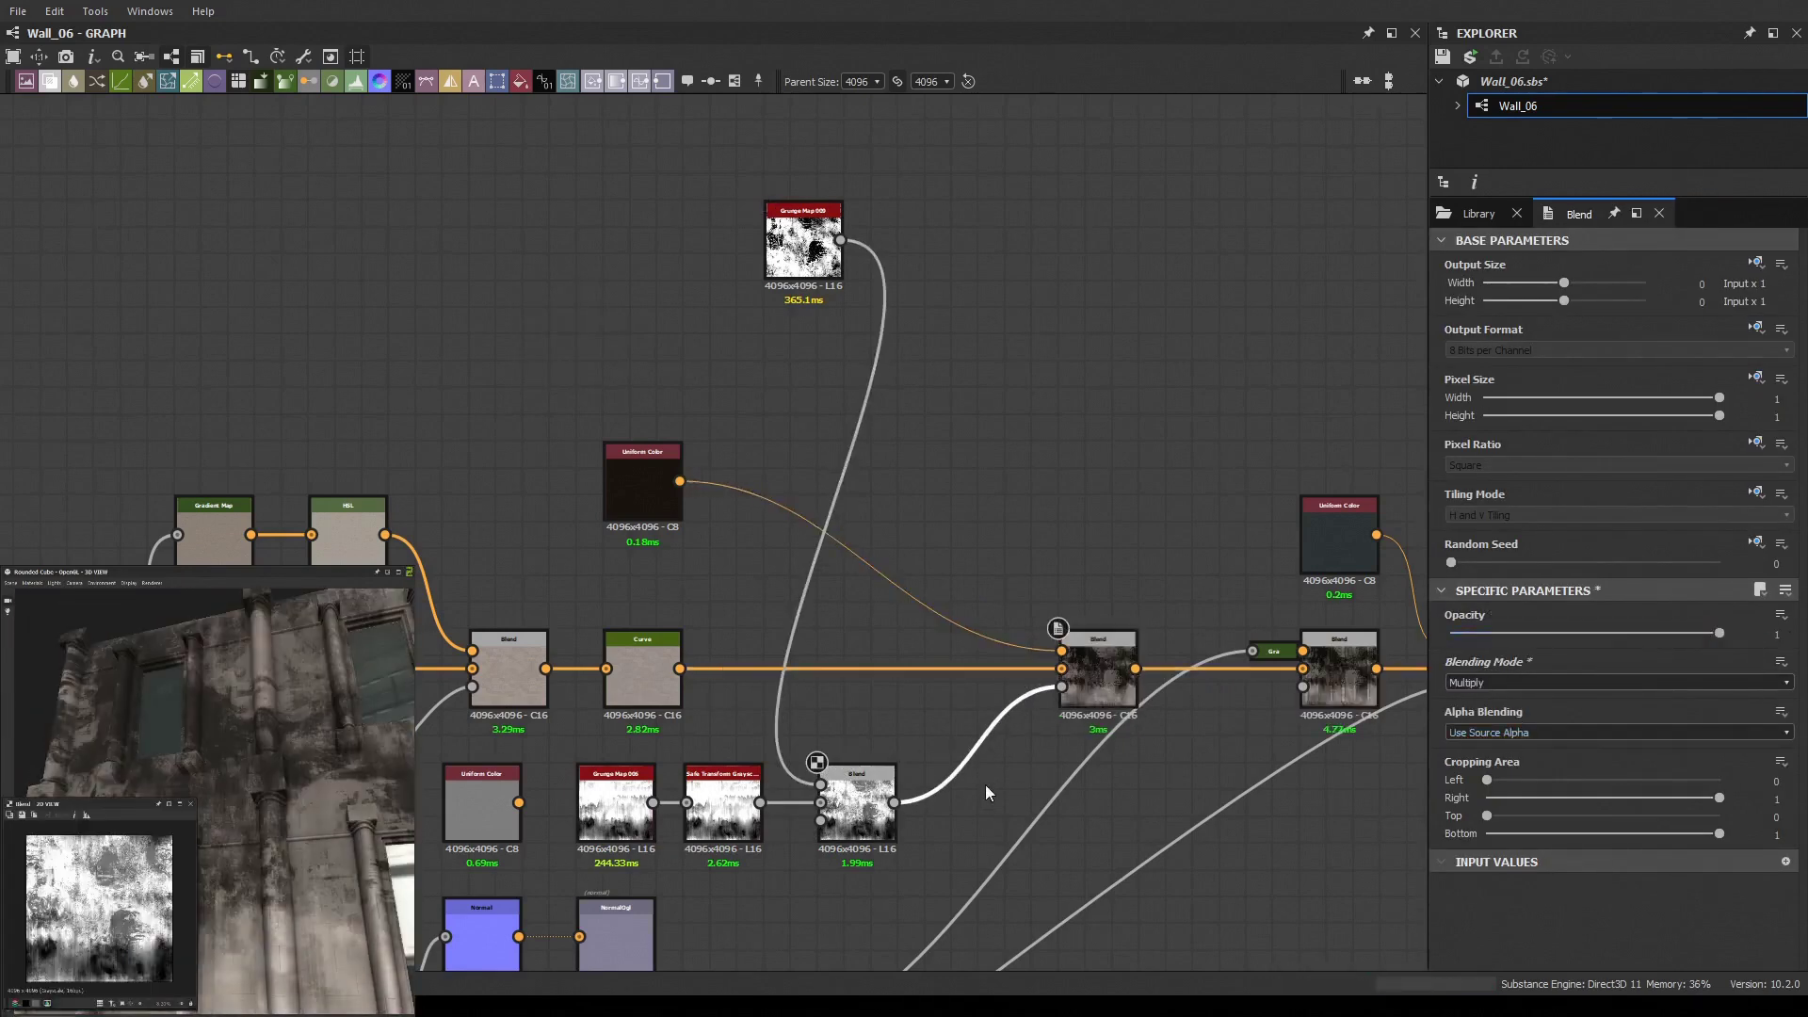
Lower the middle Blend's opacity to about 0.12, discarding the trial Levels node between the Blends
drag(356, 81, 977, 737)
drag(1777, 832, 1605, 818)
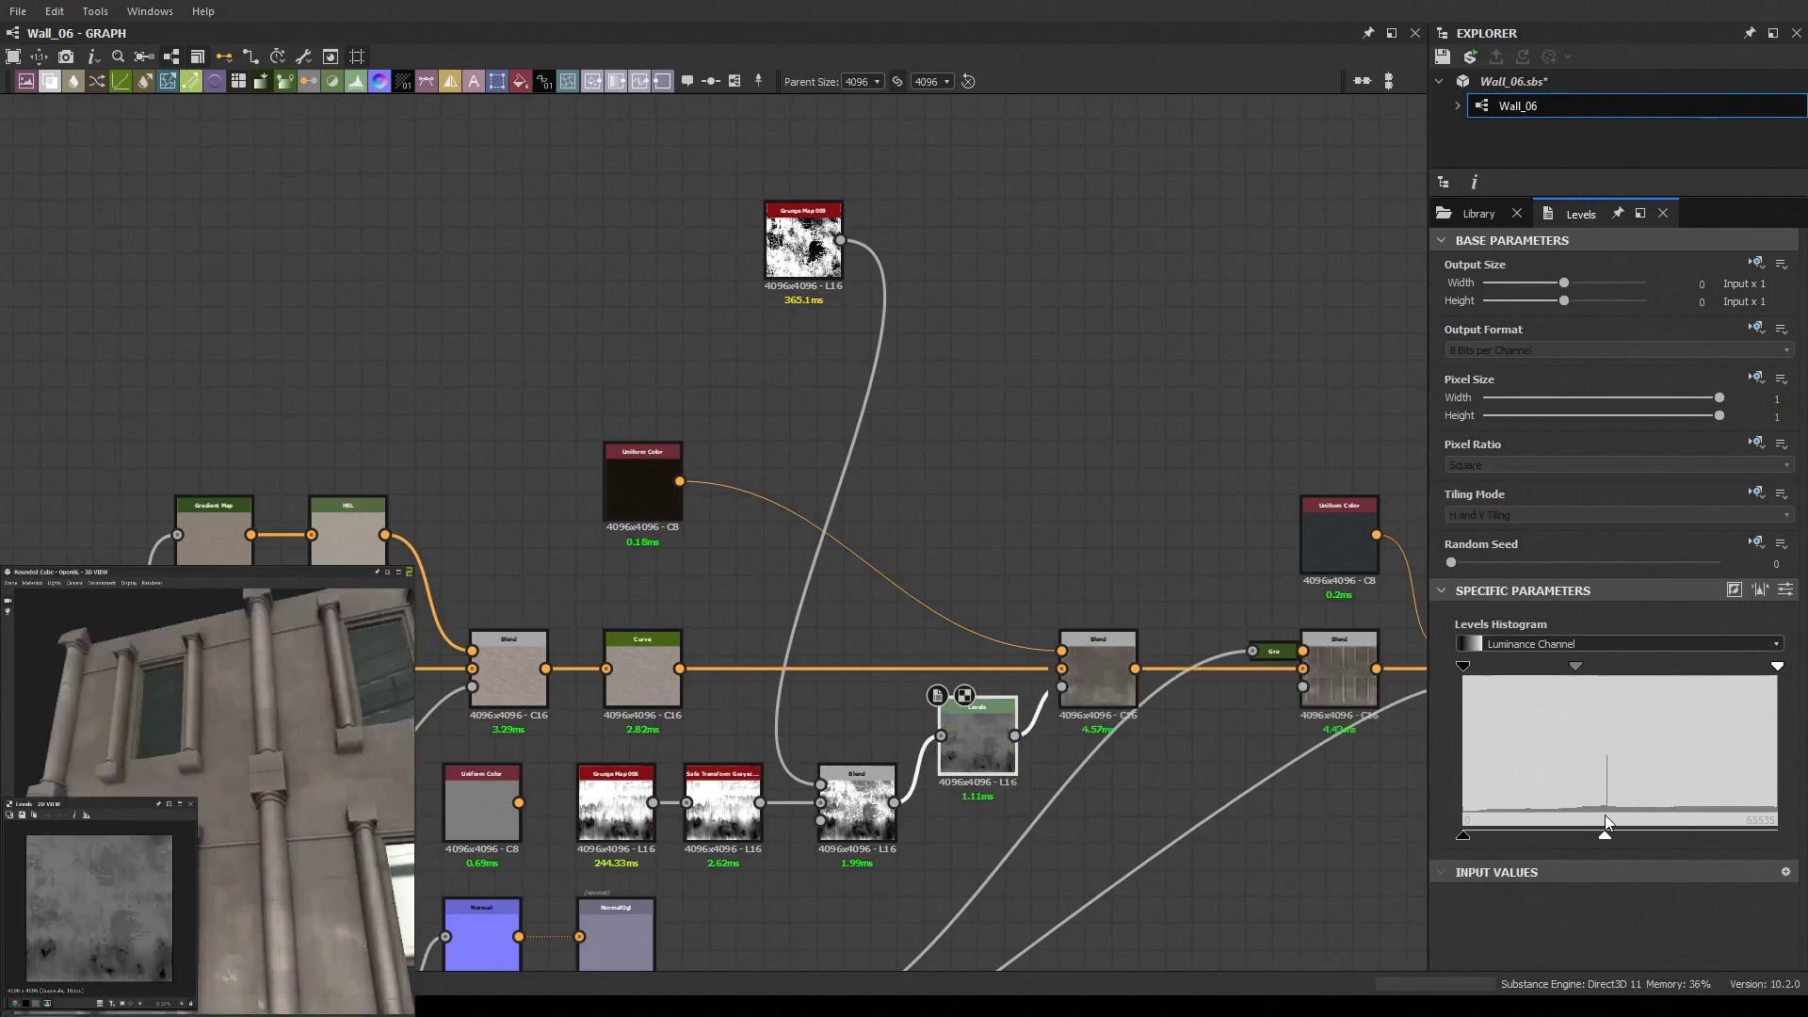
click(1098, 670)
mouse_move(1532, 633)
mouse_down()
mouse_move(1483, 633)
mouse_move(1537, 633)
mouse_up()
key(Delete)
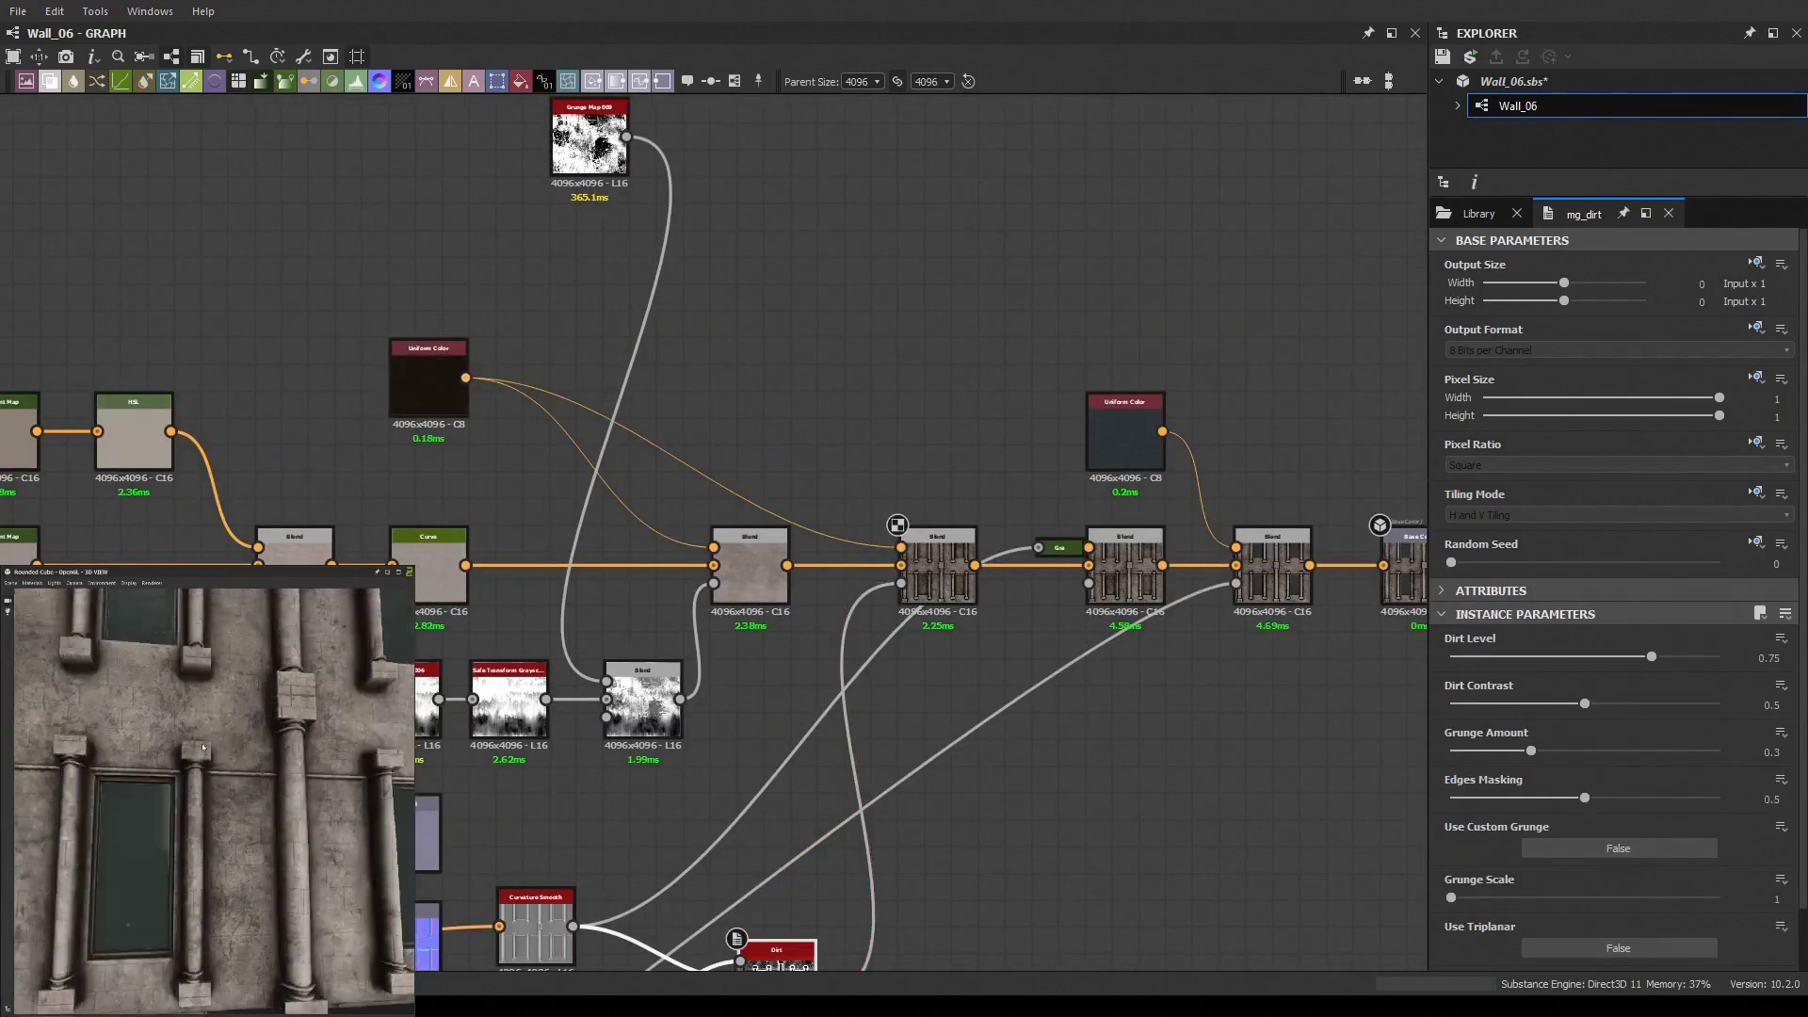
Set mg_dirt Dirt Level to 0.53, right Blend opacity to 0.12, and nudge the Levels output range
drag(1651, 657, 1594, 657)
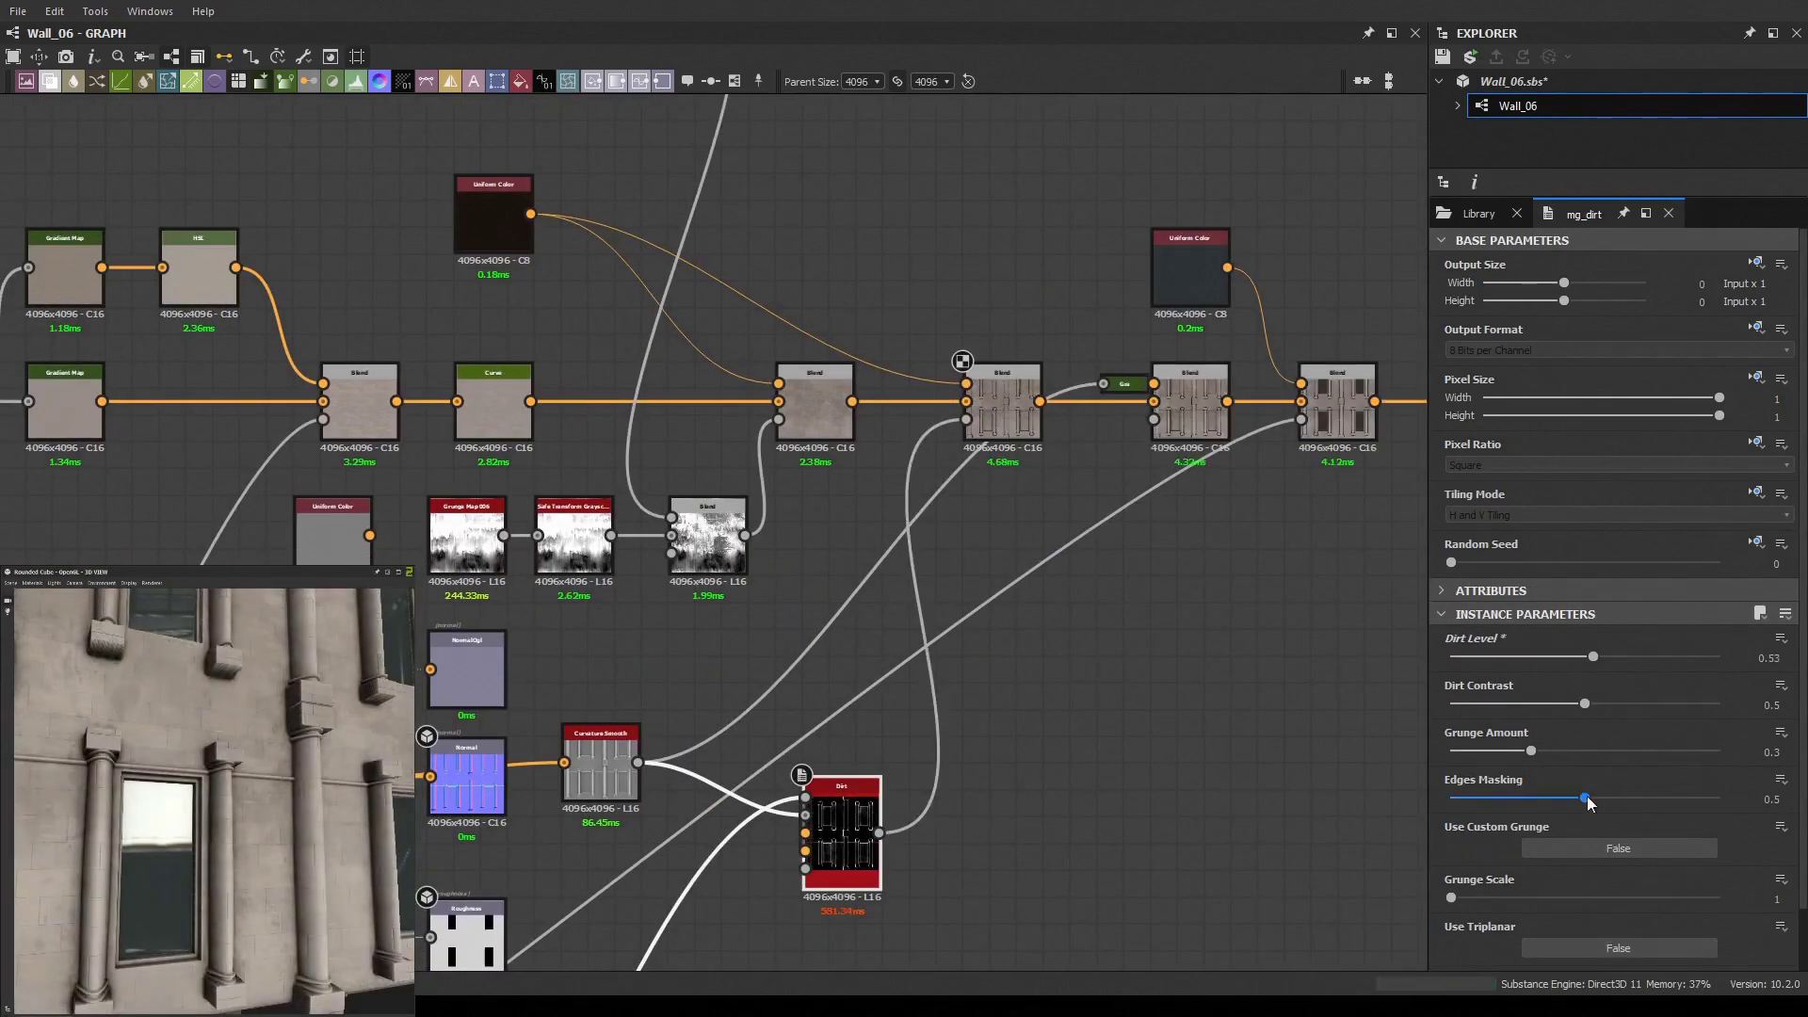
scroll(1466, 838, down, 1)
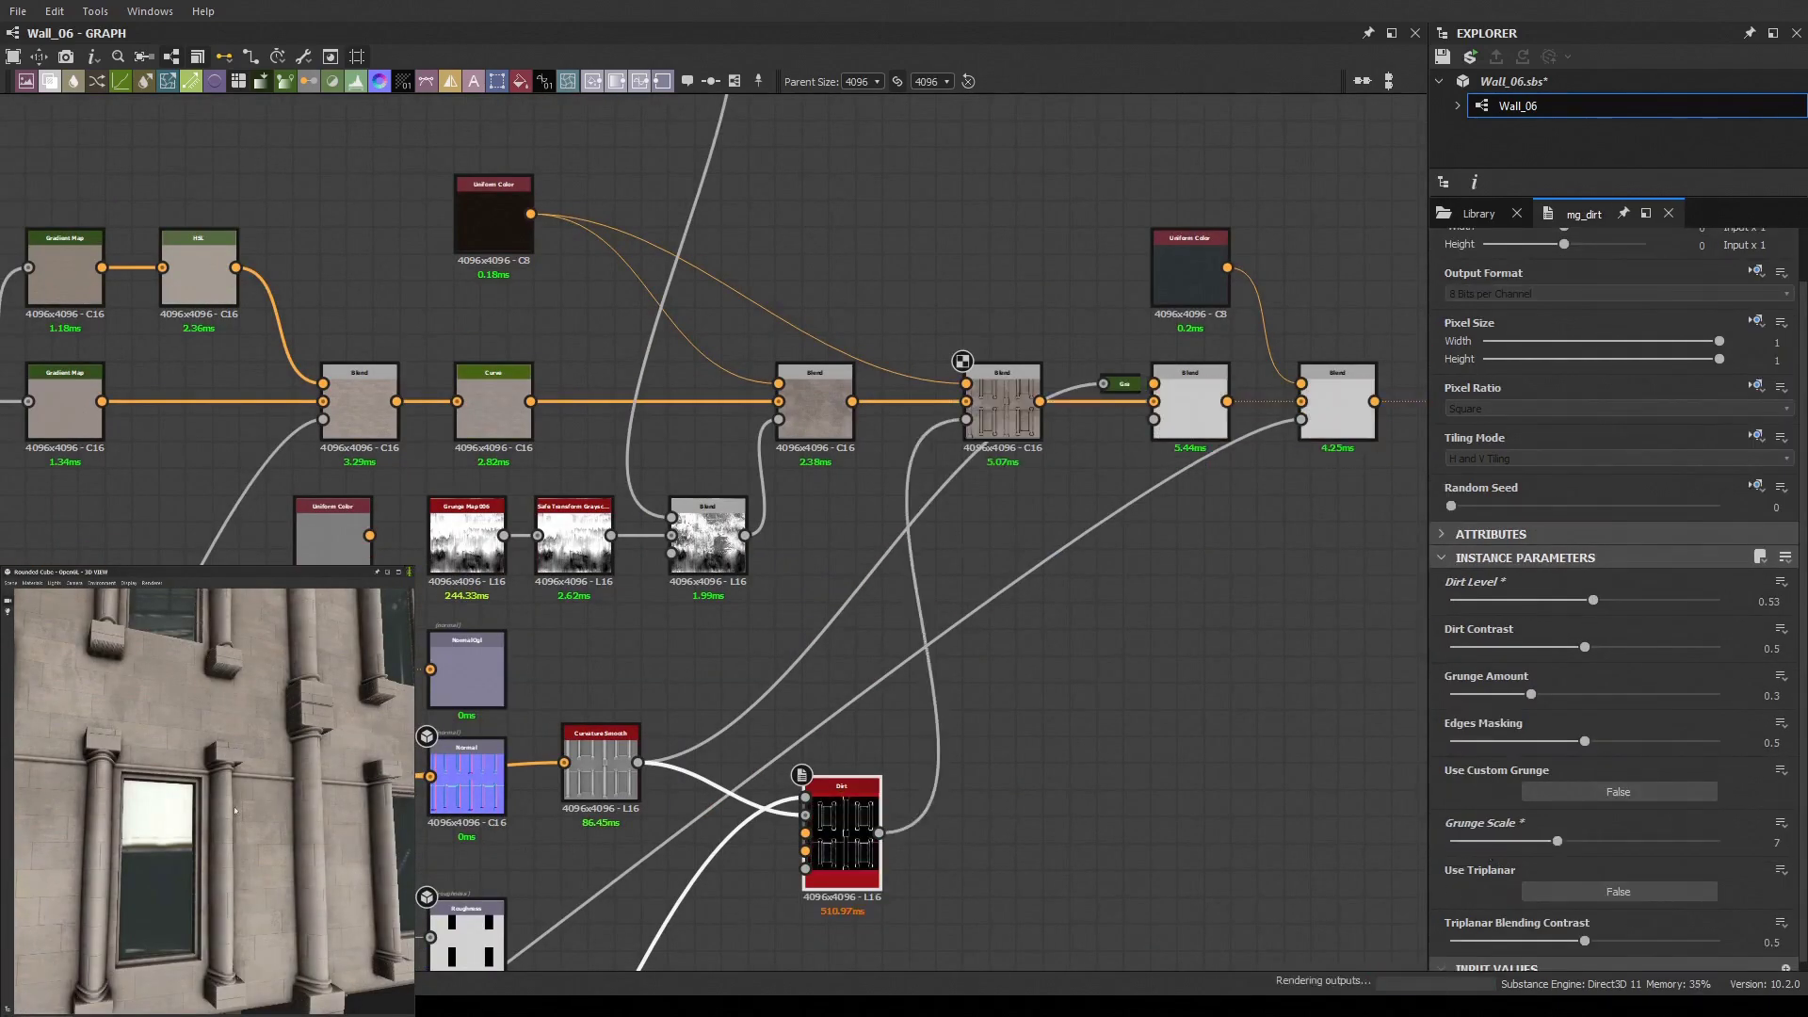
double_click(1190, 401)
drag(1451, 634, 1484, 634)
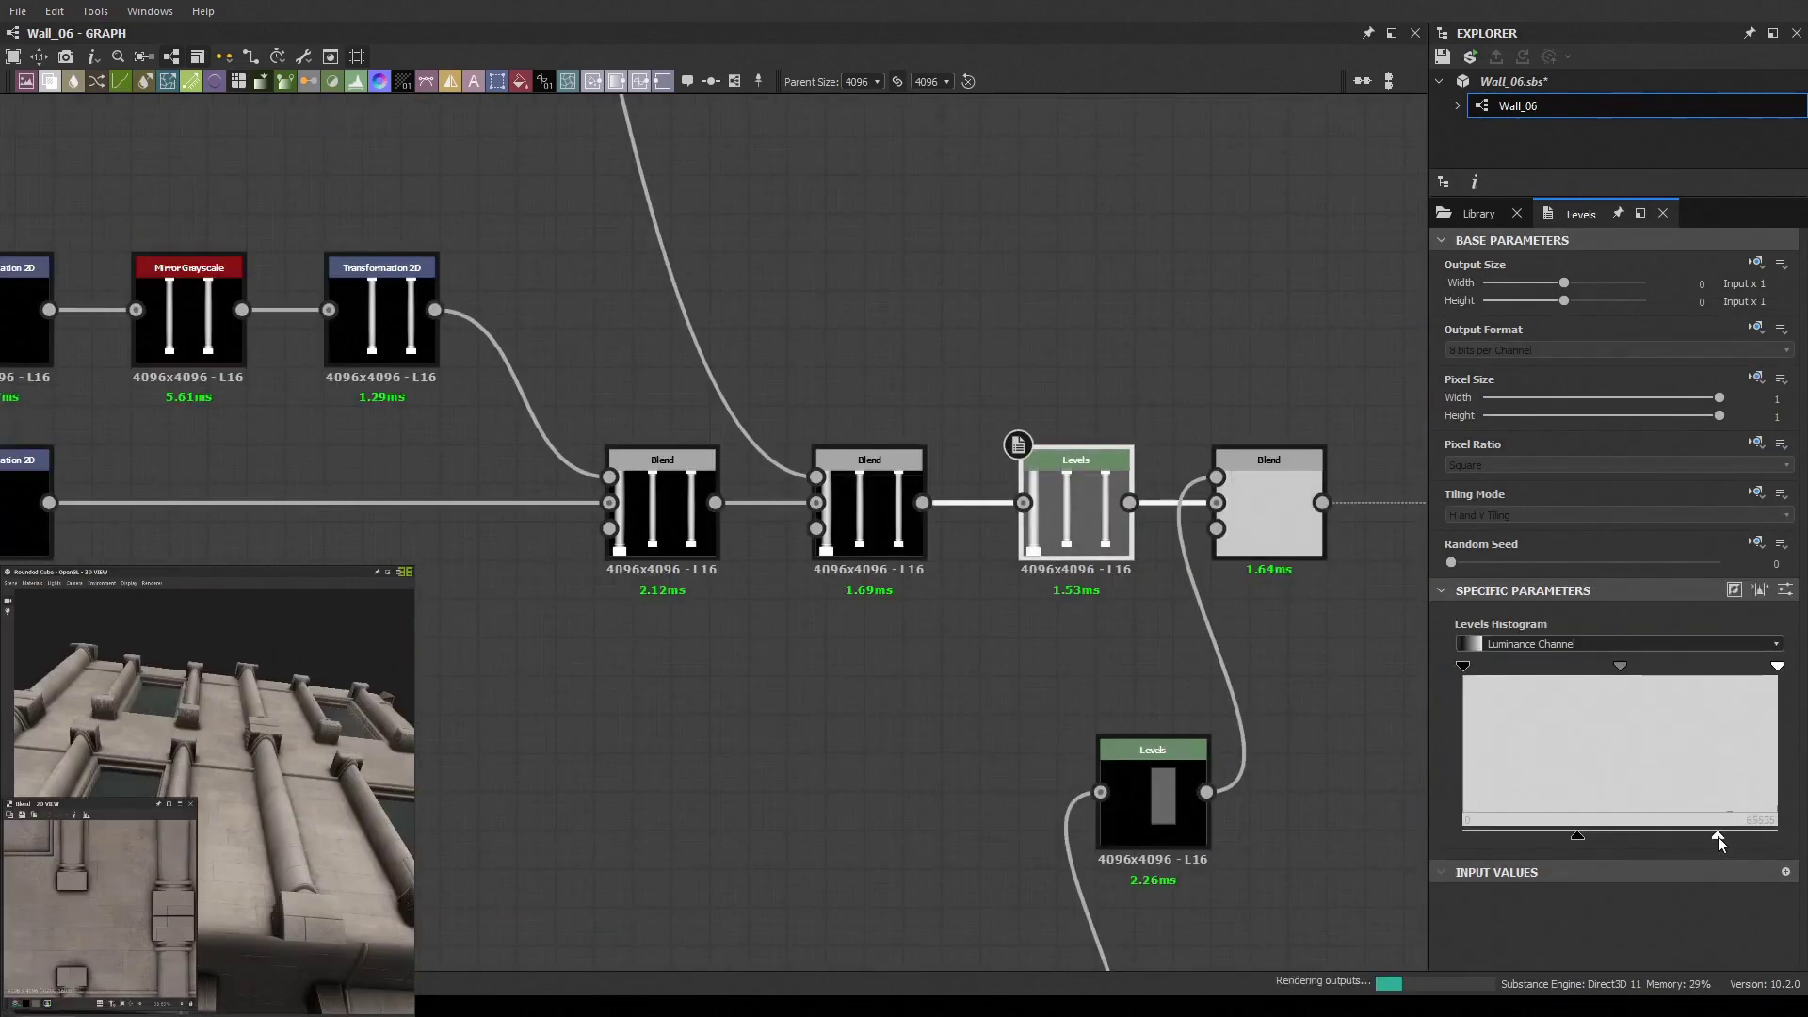
mouse_move(1718, 836)
mouse_down()
mouse_move(1623, 830)
mouse_move(1708, 835)
mouse_up()
mouse_move(349, 869)
mouse_down()
mouse_move(340, 824)
mouse_move(306, 807)
mouse_up()
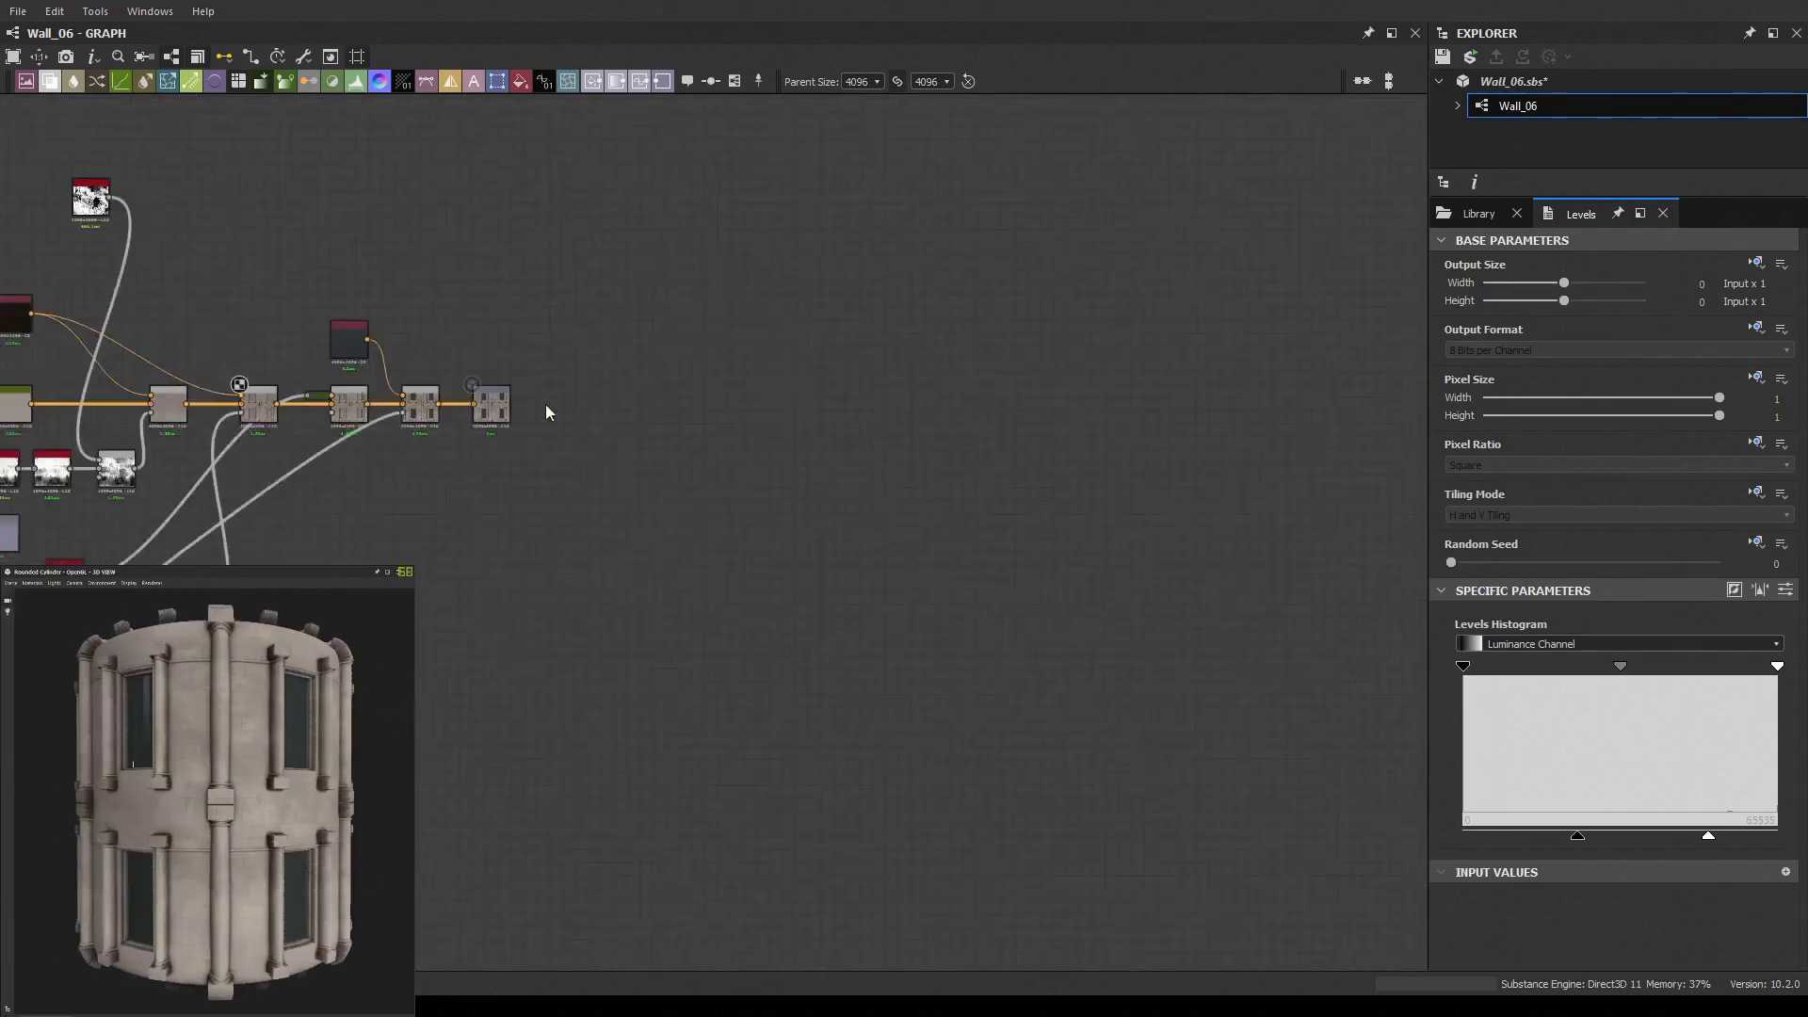
Relight the 3D preview with a library HDRI and branch a Transformation 2D off the Levels output
click(1478, 214)
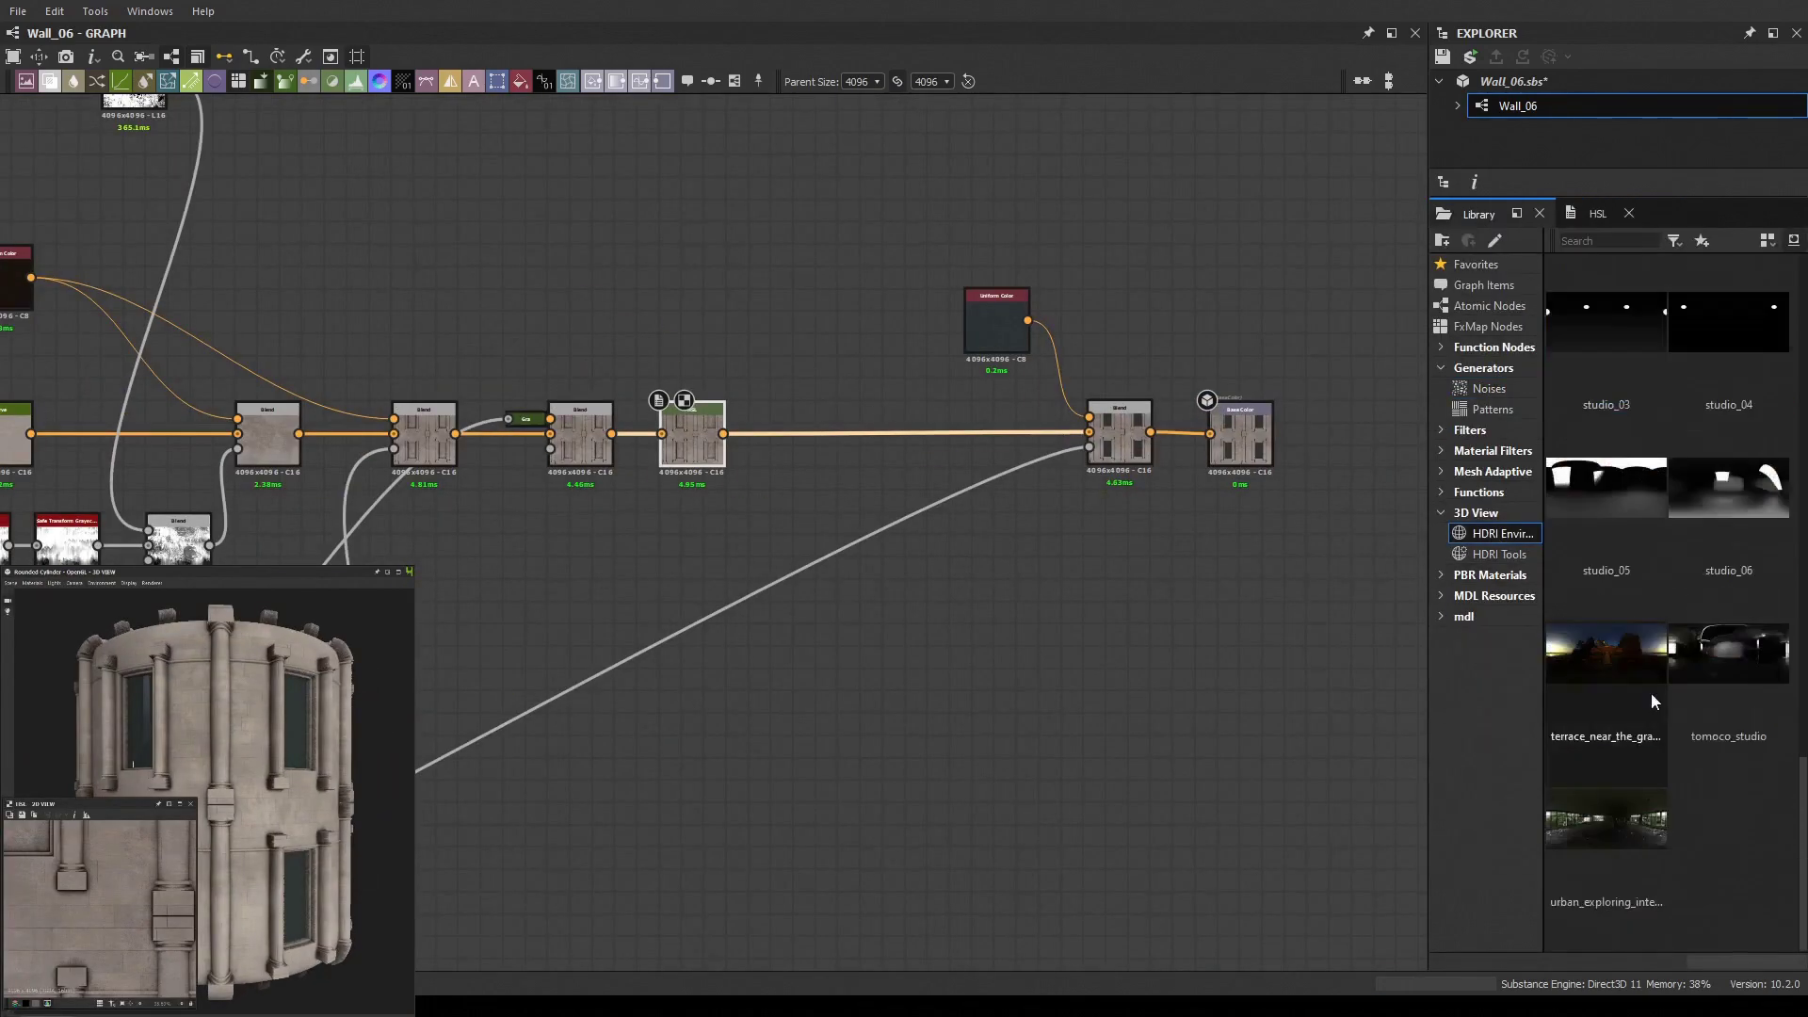
mouse_move(1728, 810)
mouse_down()
mouse_move(1802, 758)
mouse_move(256, 768)
mouse_up()
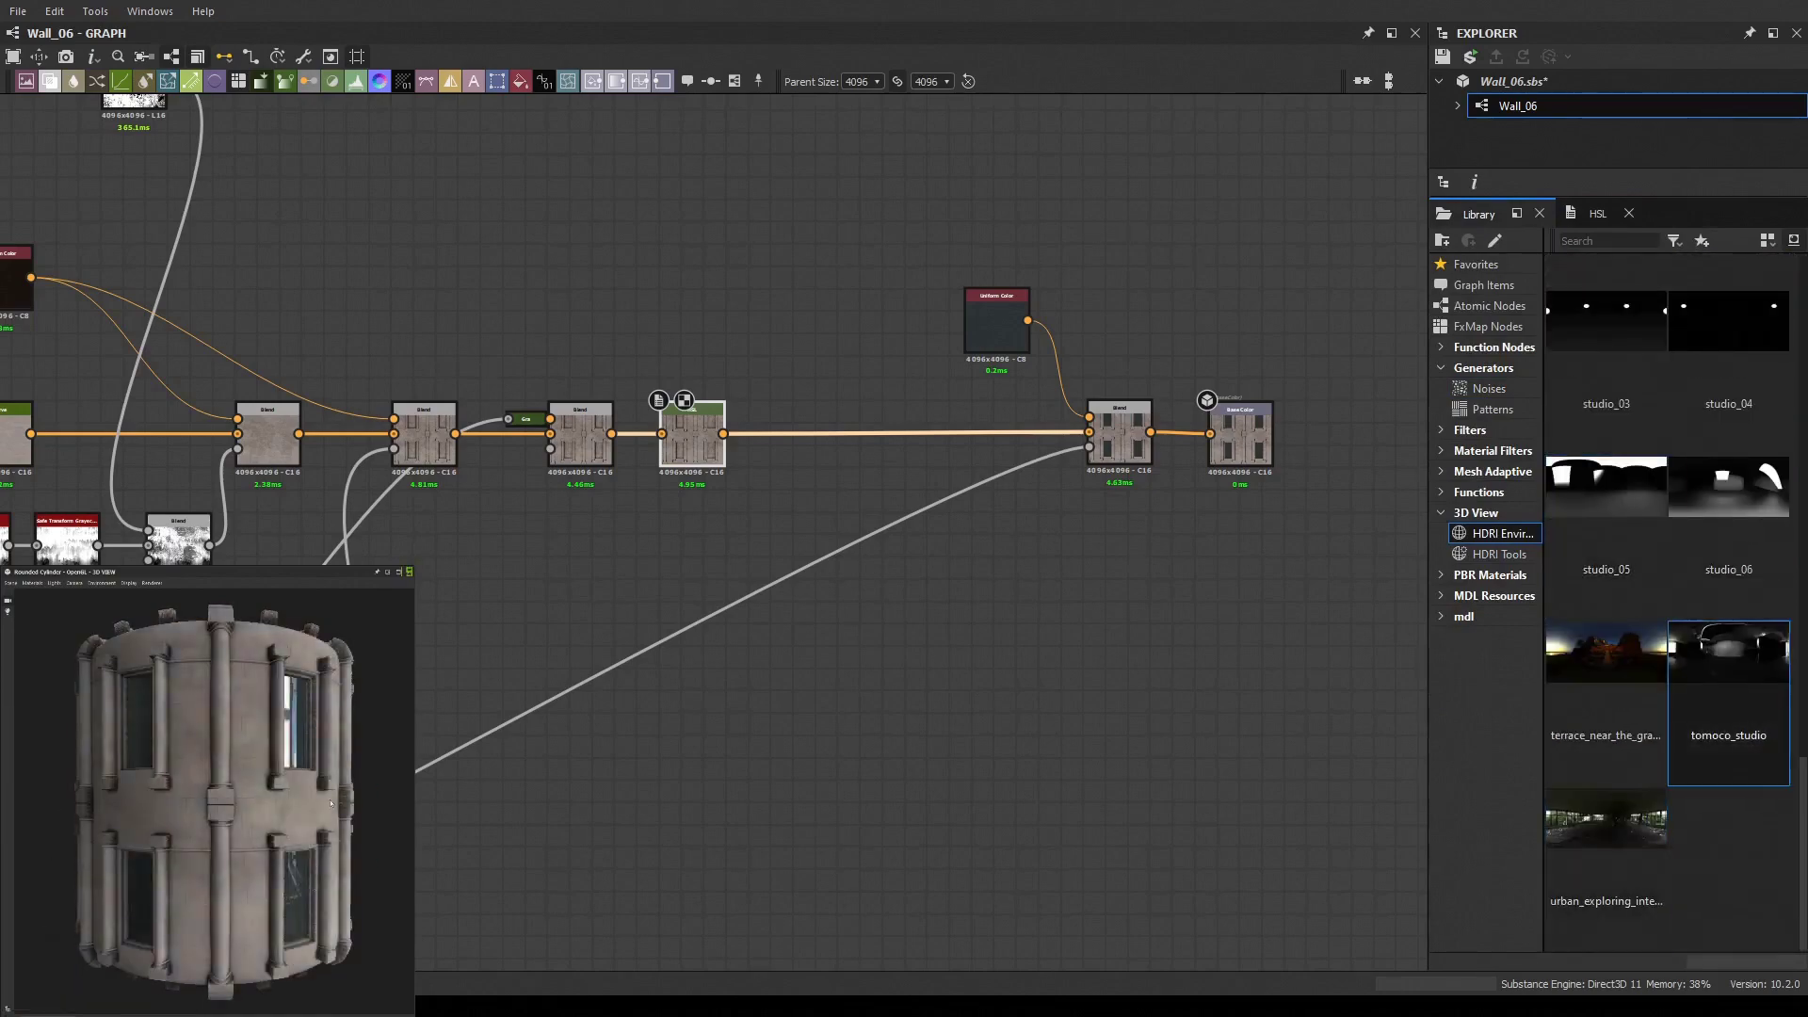
scroll(1026, 525, up, 5)
drag(1080, 542, 1160, 223)
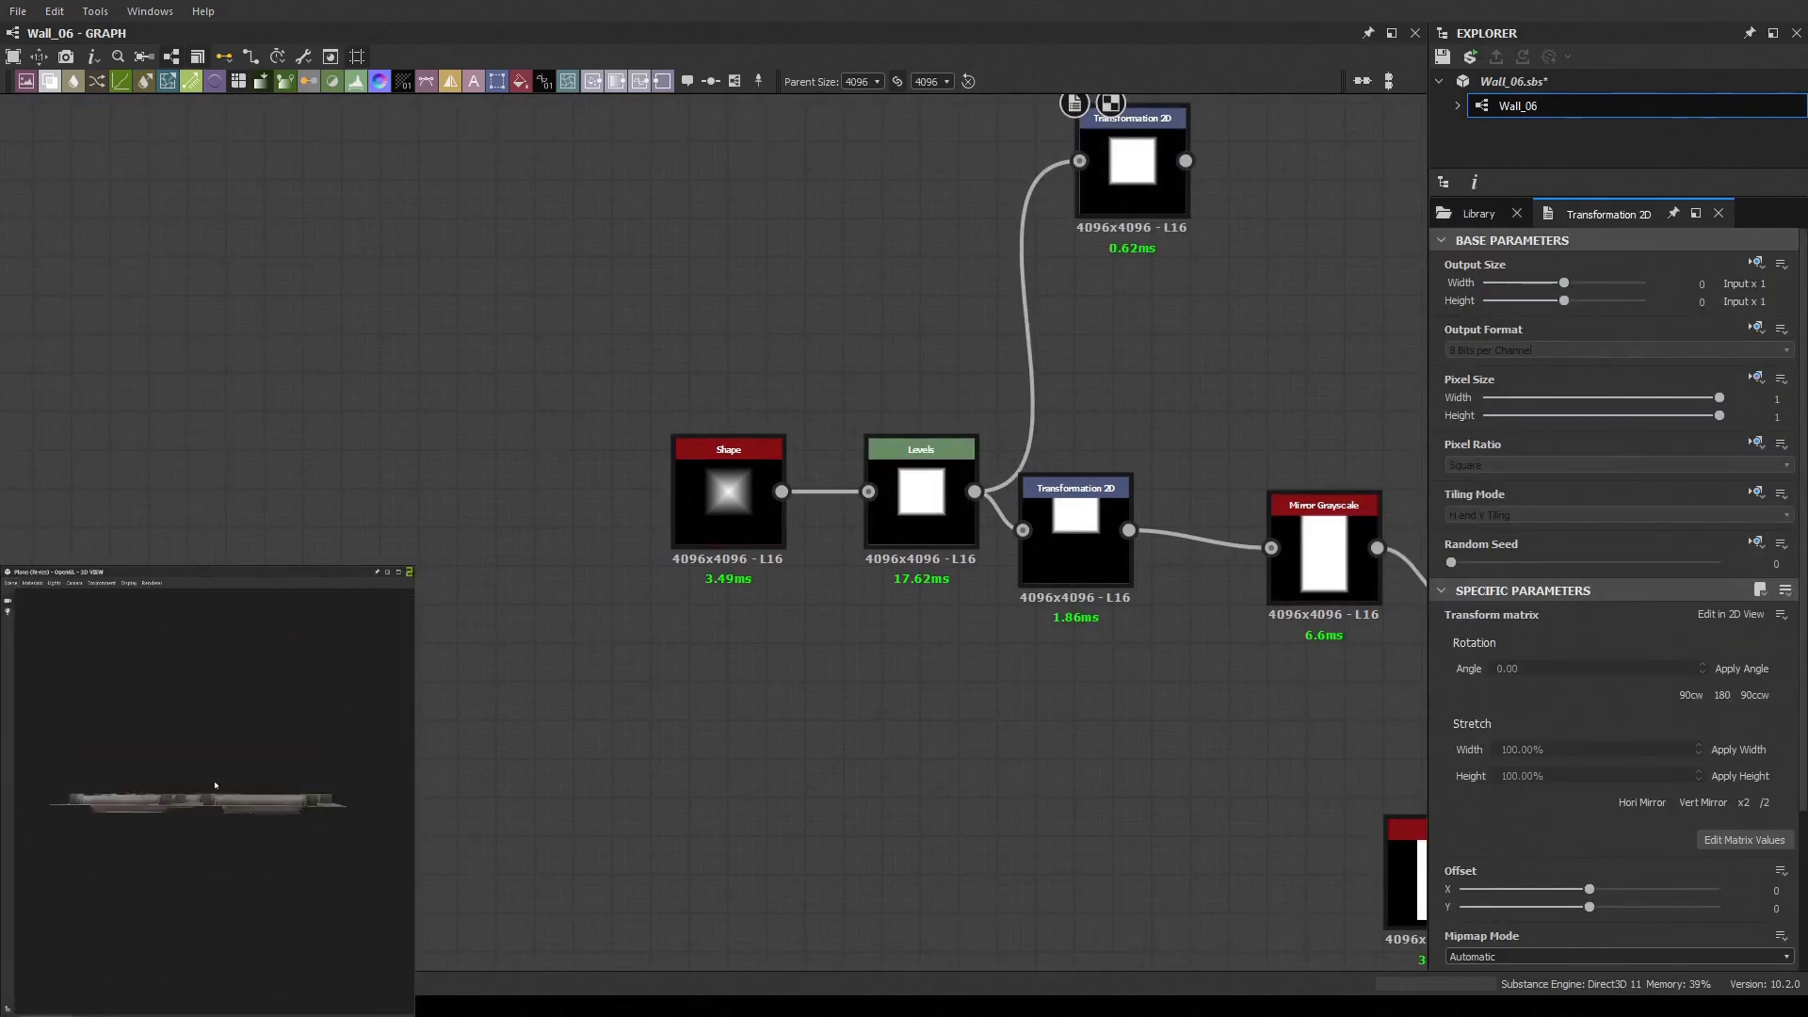
Try a studio HDRI, then the bonifacio_street HDRI, on the 3D preview
click(1479, 214)
drag(1606, 537, 259, 768)
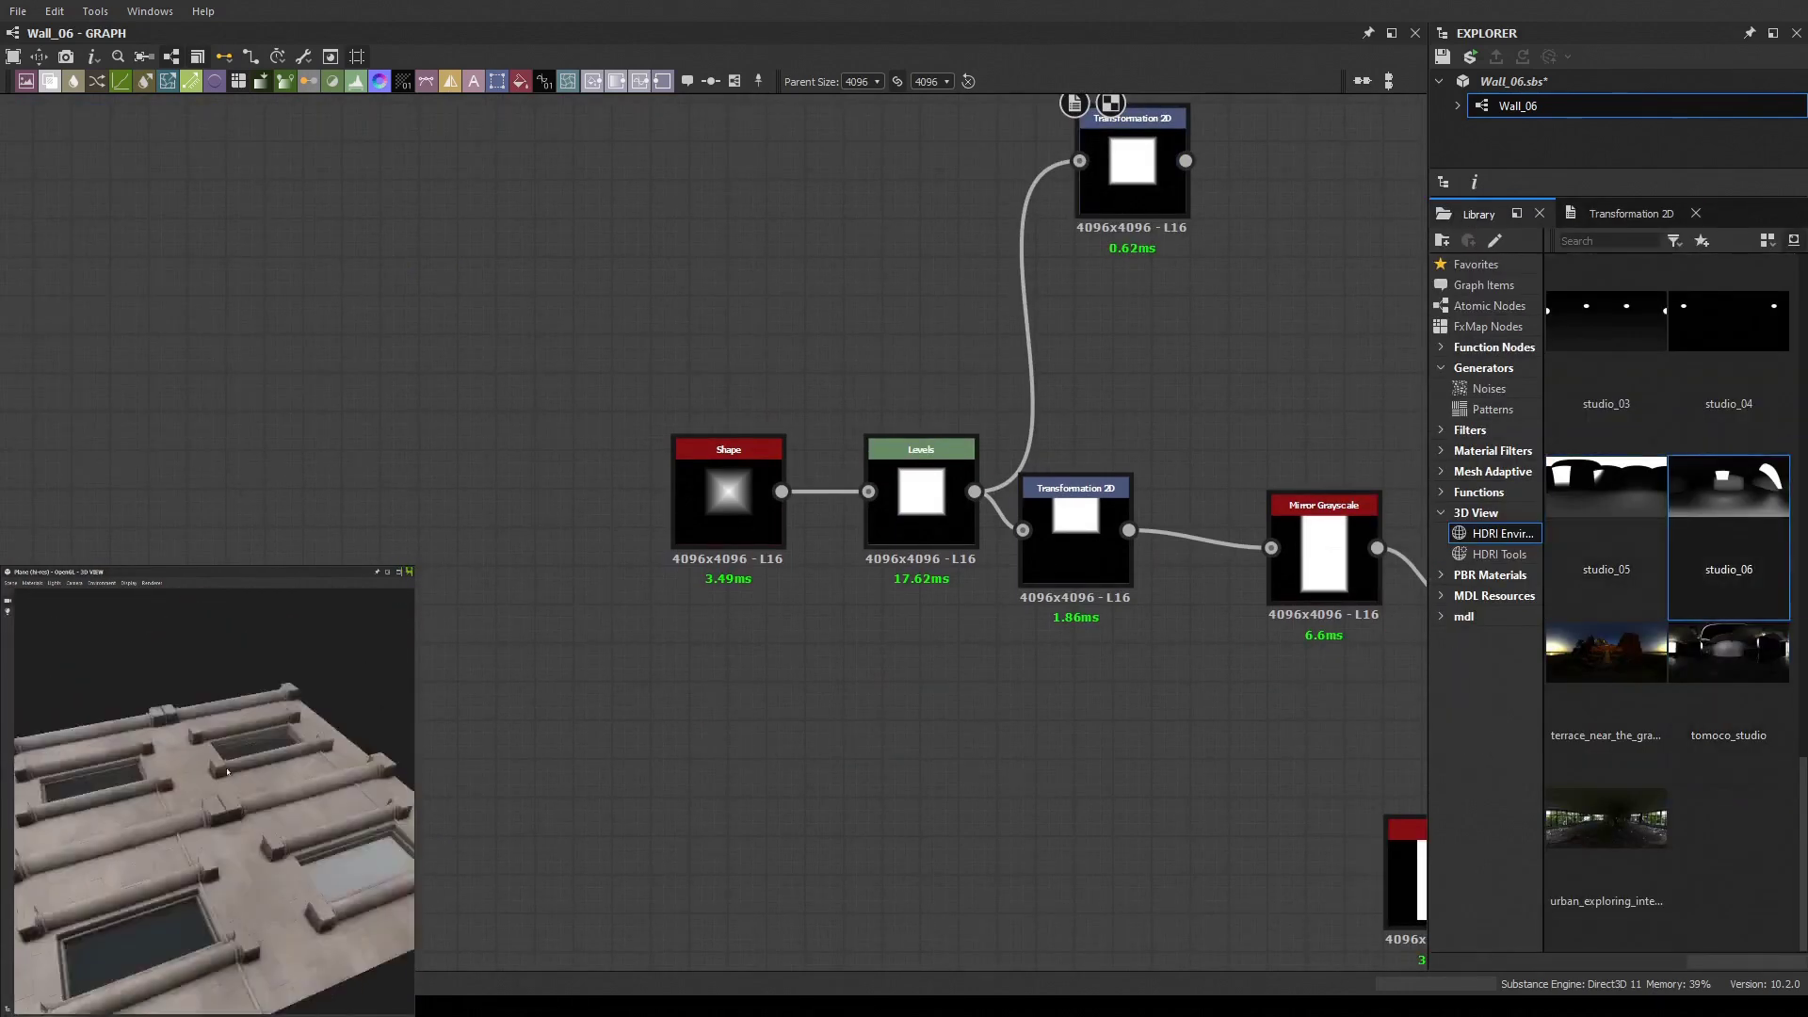
scroll(1667, 565, up, 10)
drag(1739, 478, 208, 782)
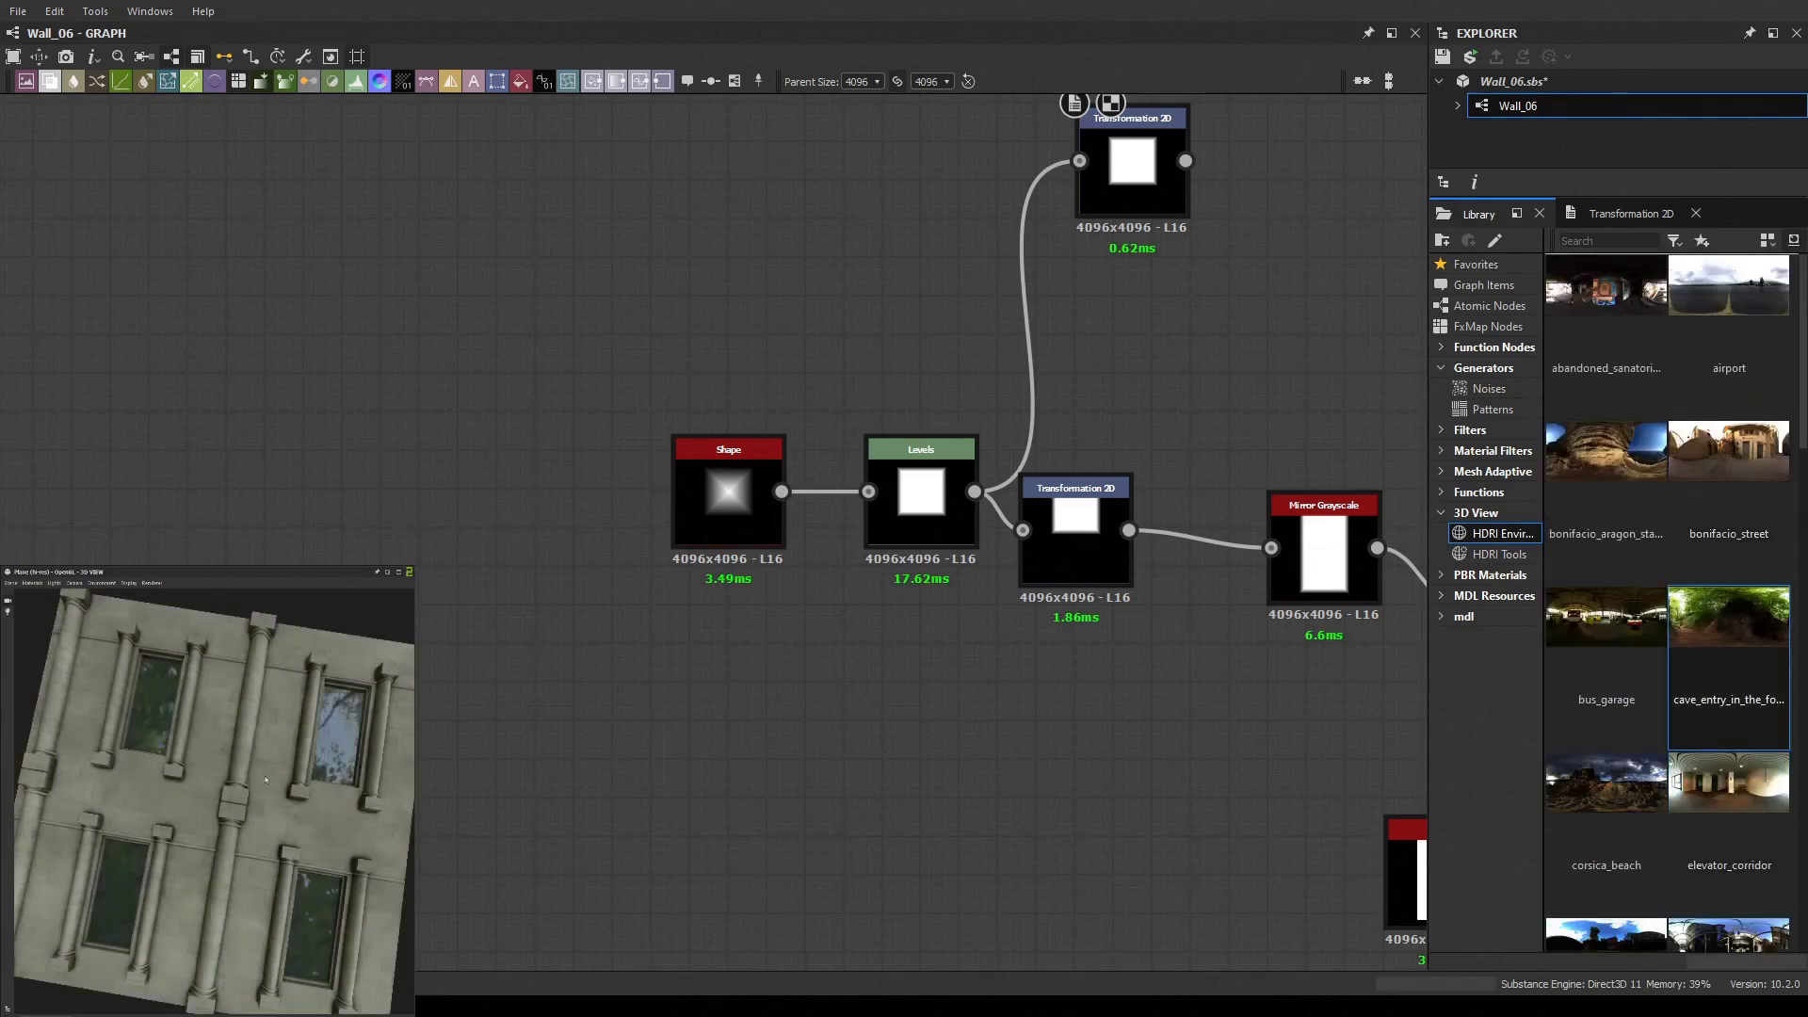
Preview the wall on a rounded cube lit by the tomoco_studio HDRI
click(27, 603)
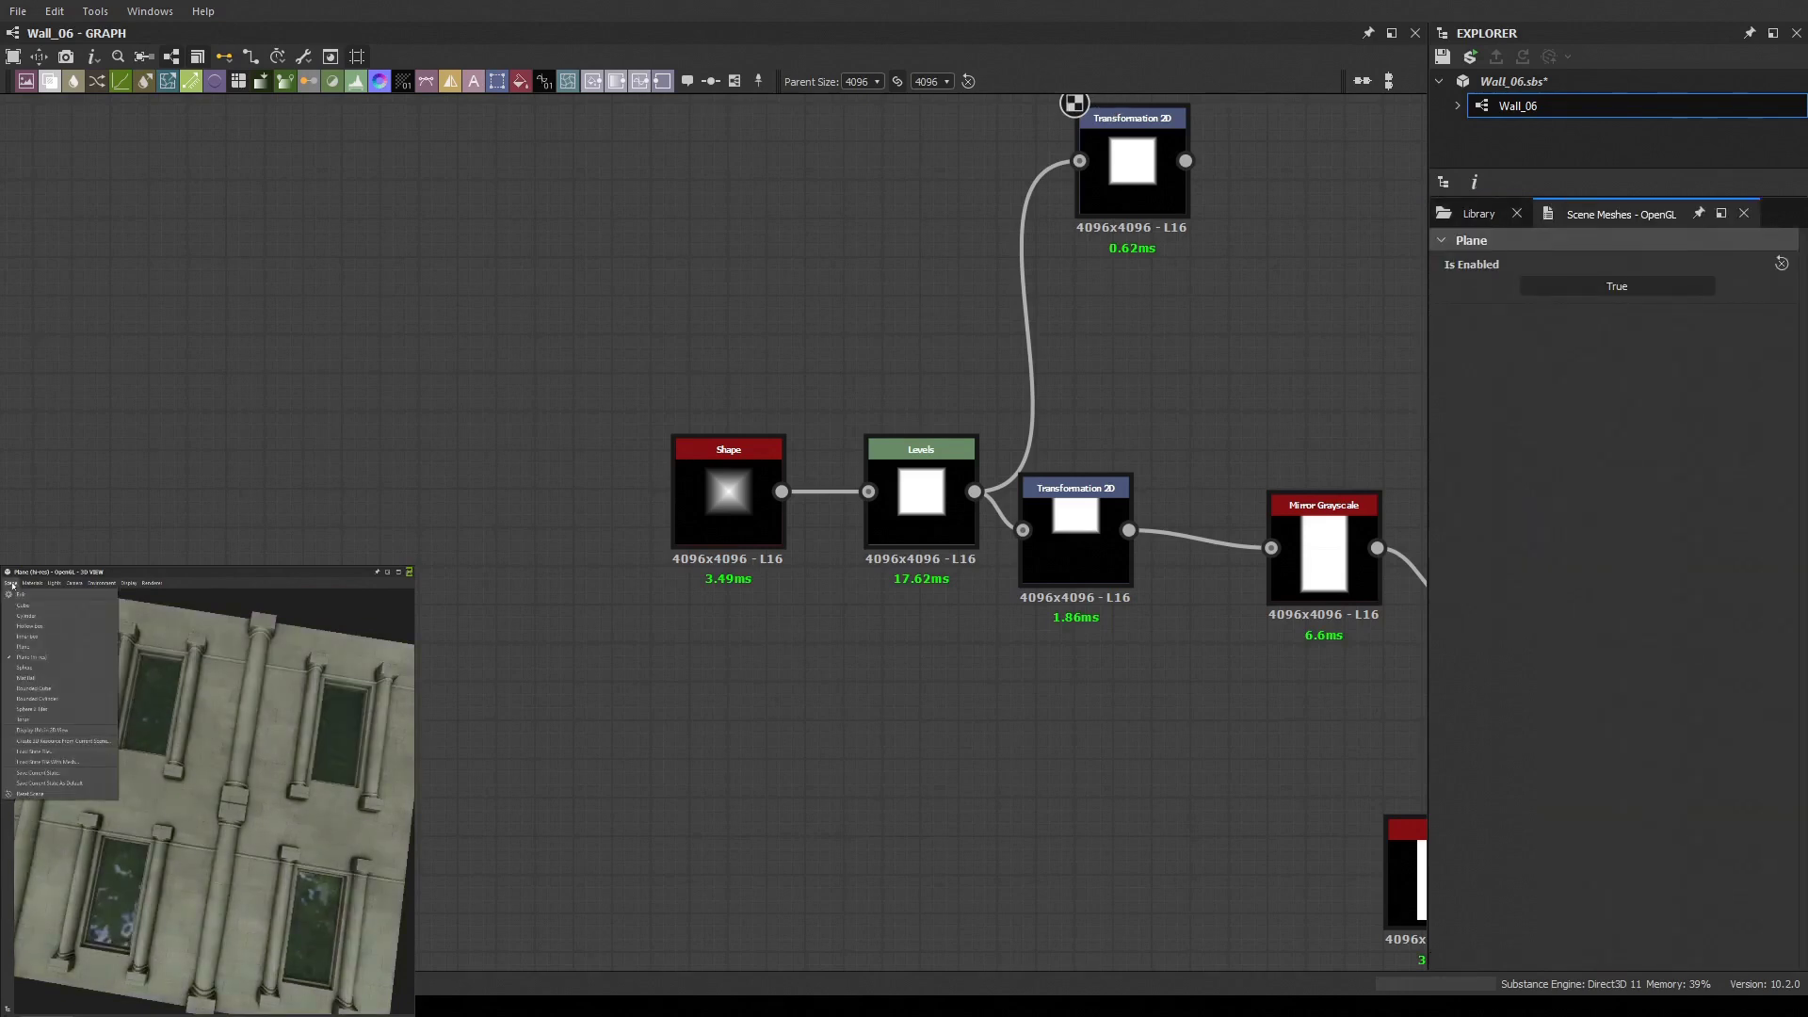
click(32, 621)
click(10, 583)
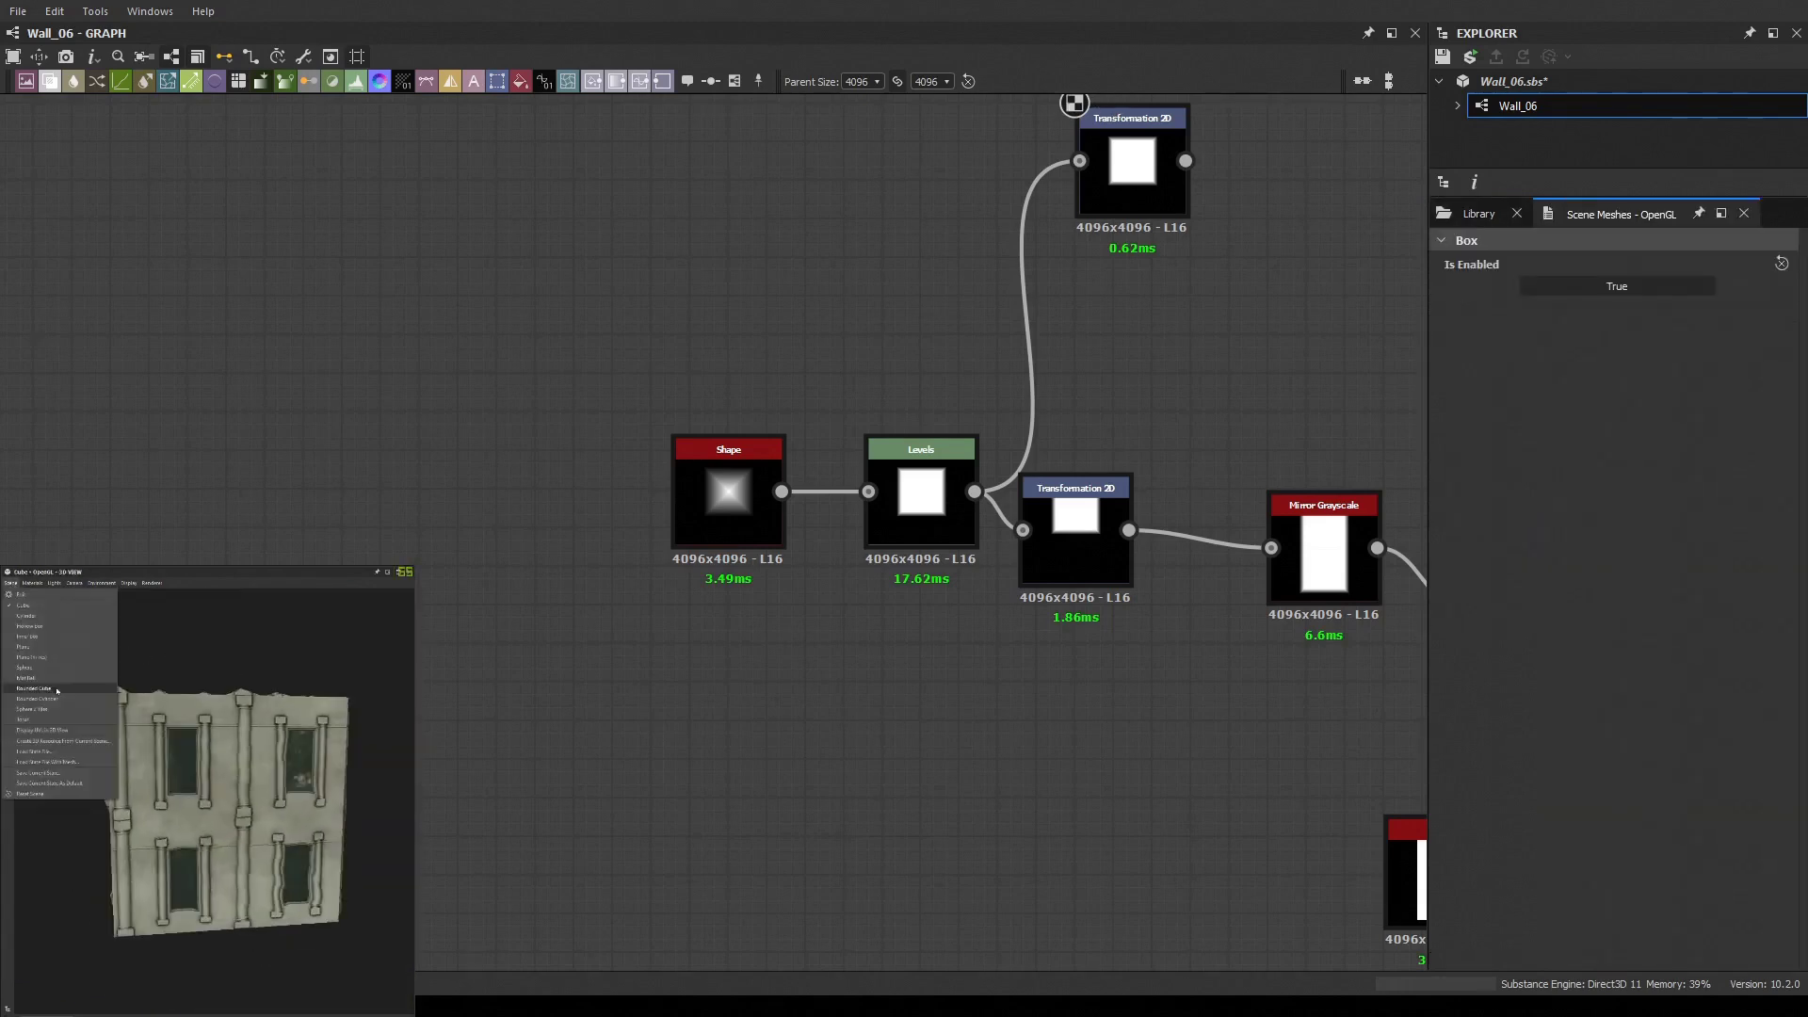
click(33, 688)
click(1479, 214)
drag(1729, 659, 75, 806)
scroll(882, 563, down, 5)
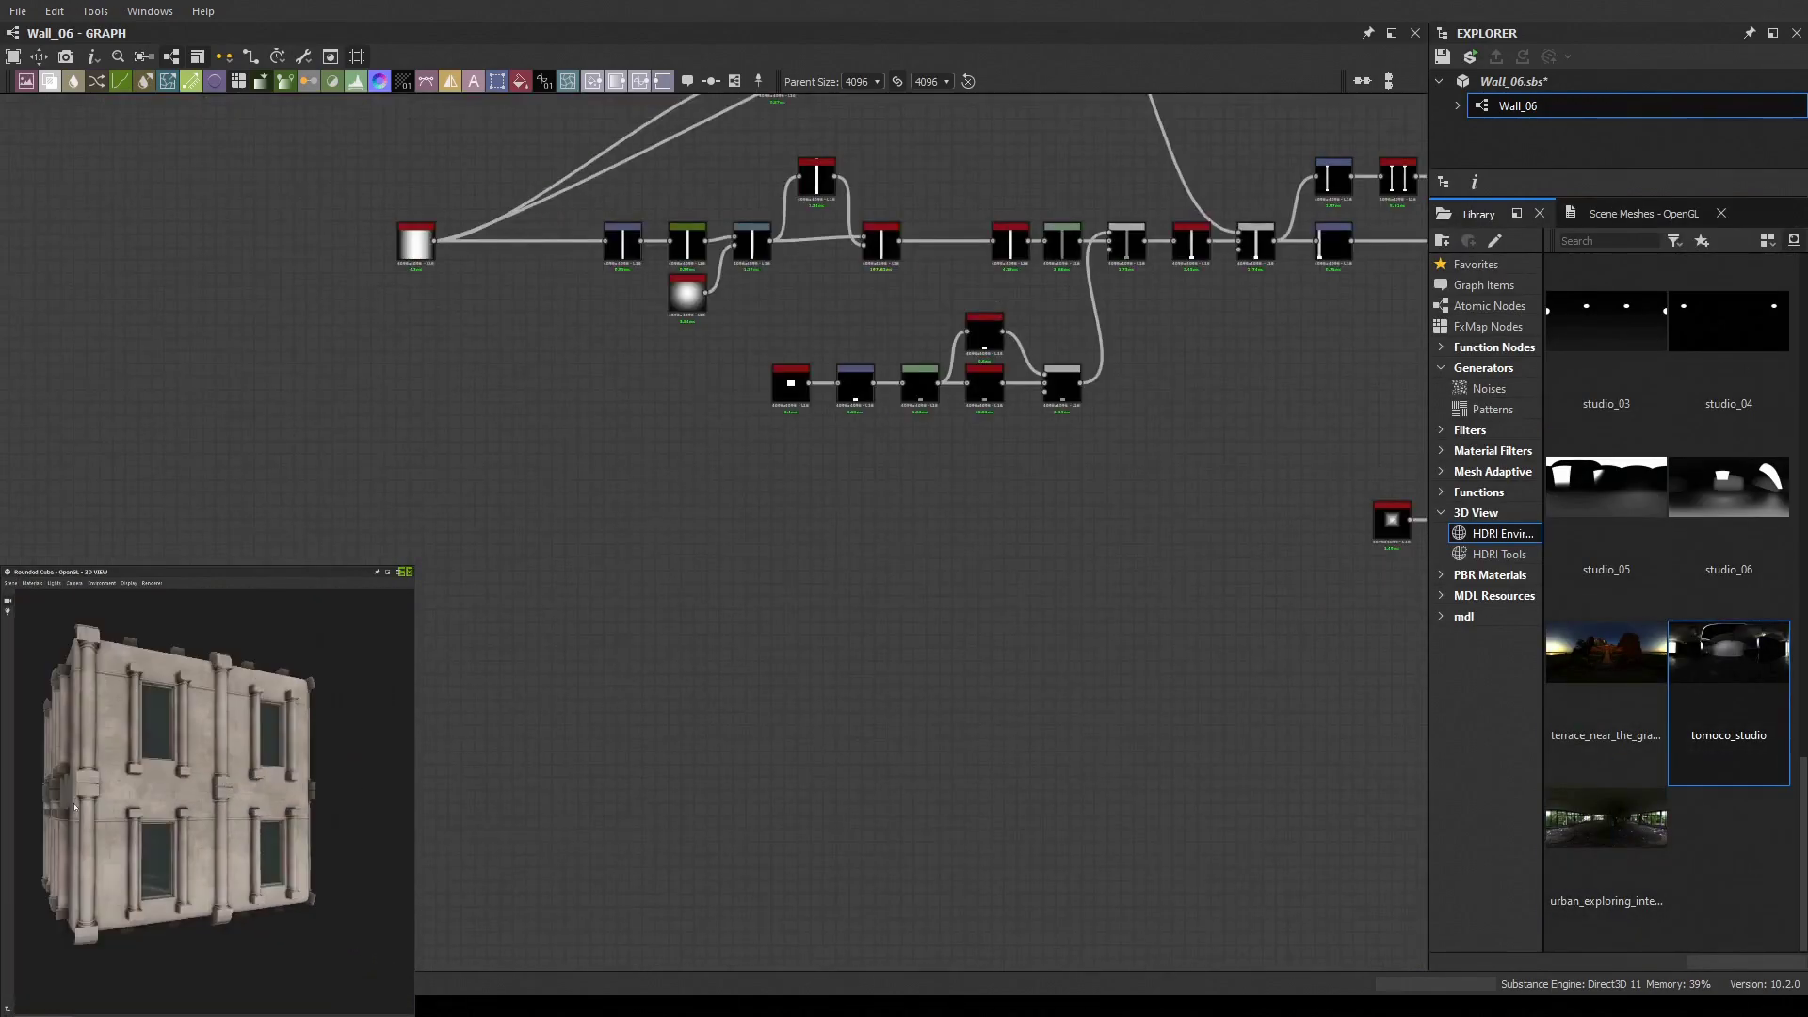
Scale the Transformation 2D square down and shift its Offset X to about 0.2336
scroll(852, 524, up, 3)
scroll(1015, 494, up, 3)
double_click(1015, 495)
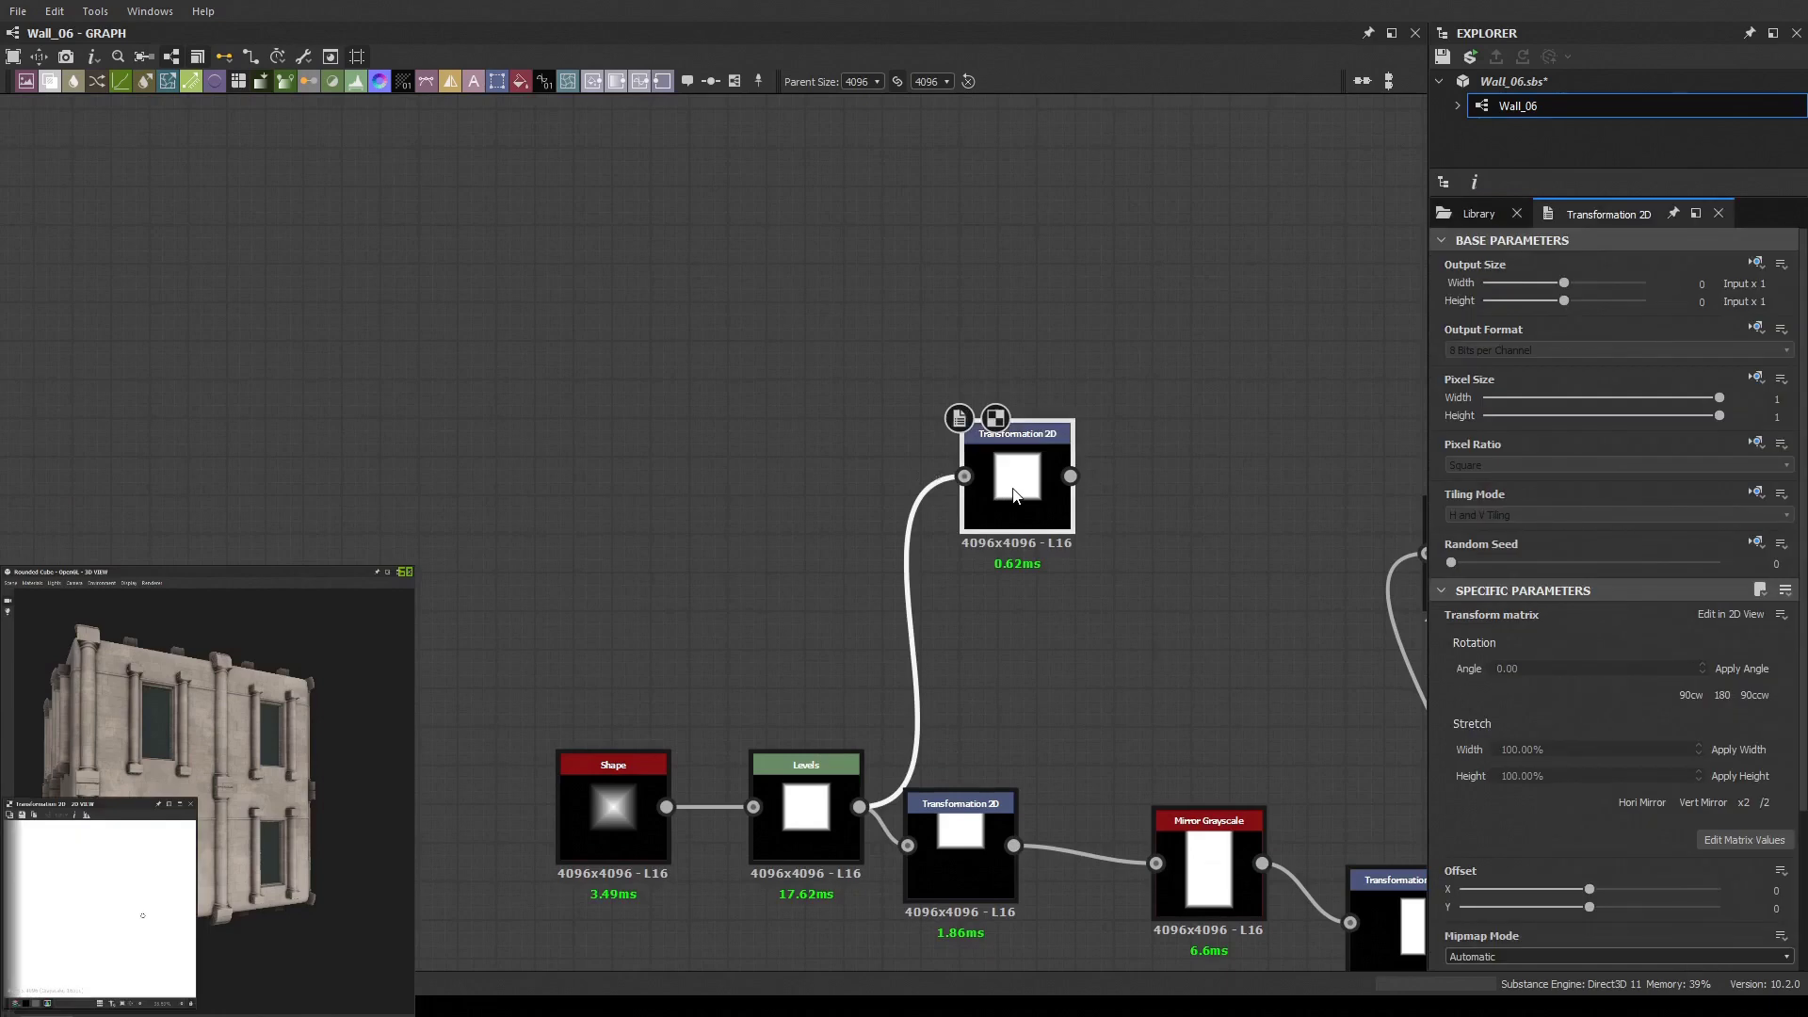
drag(148, 858, 129, 871)
scroll(1052, 642, up, 2)
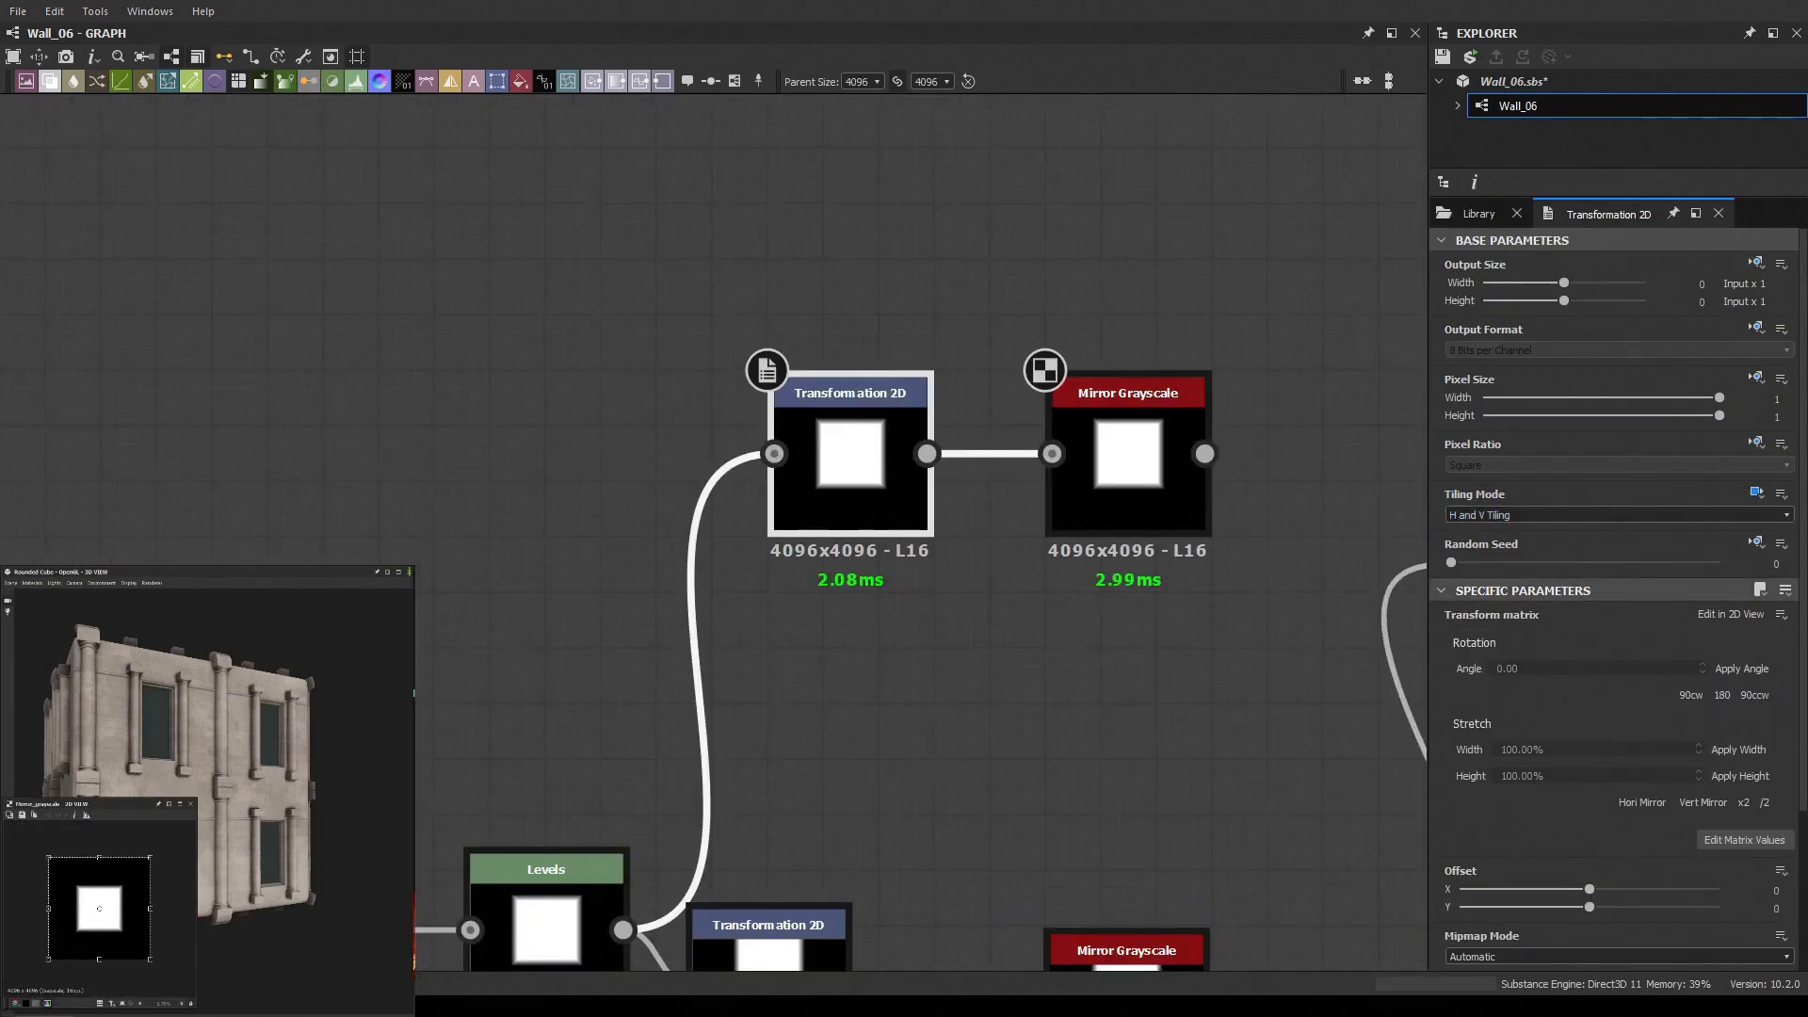
middle_drag(883, 503, 856, 516)
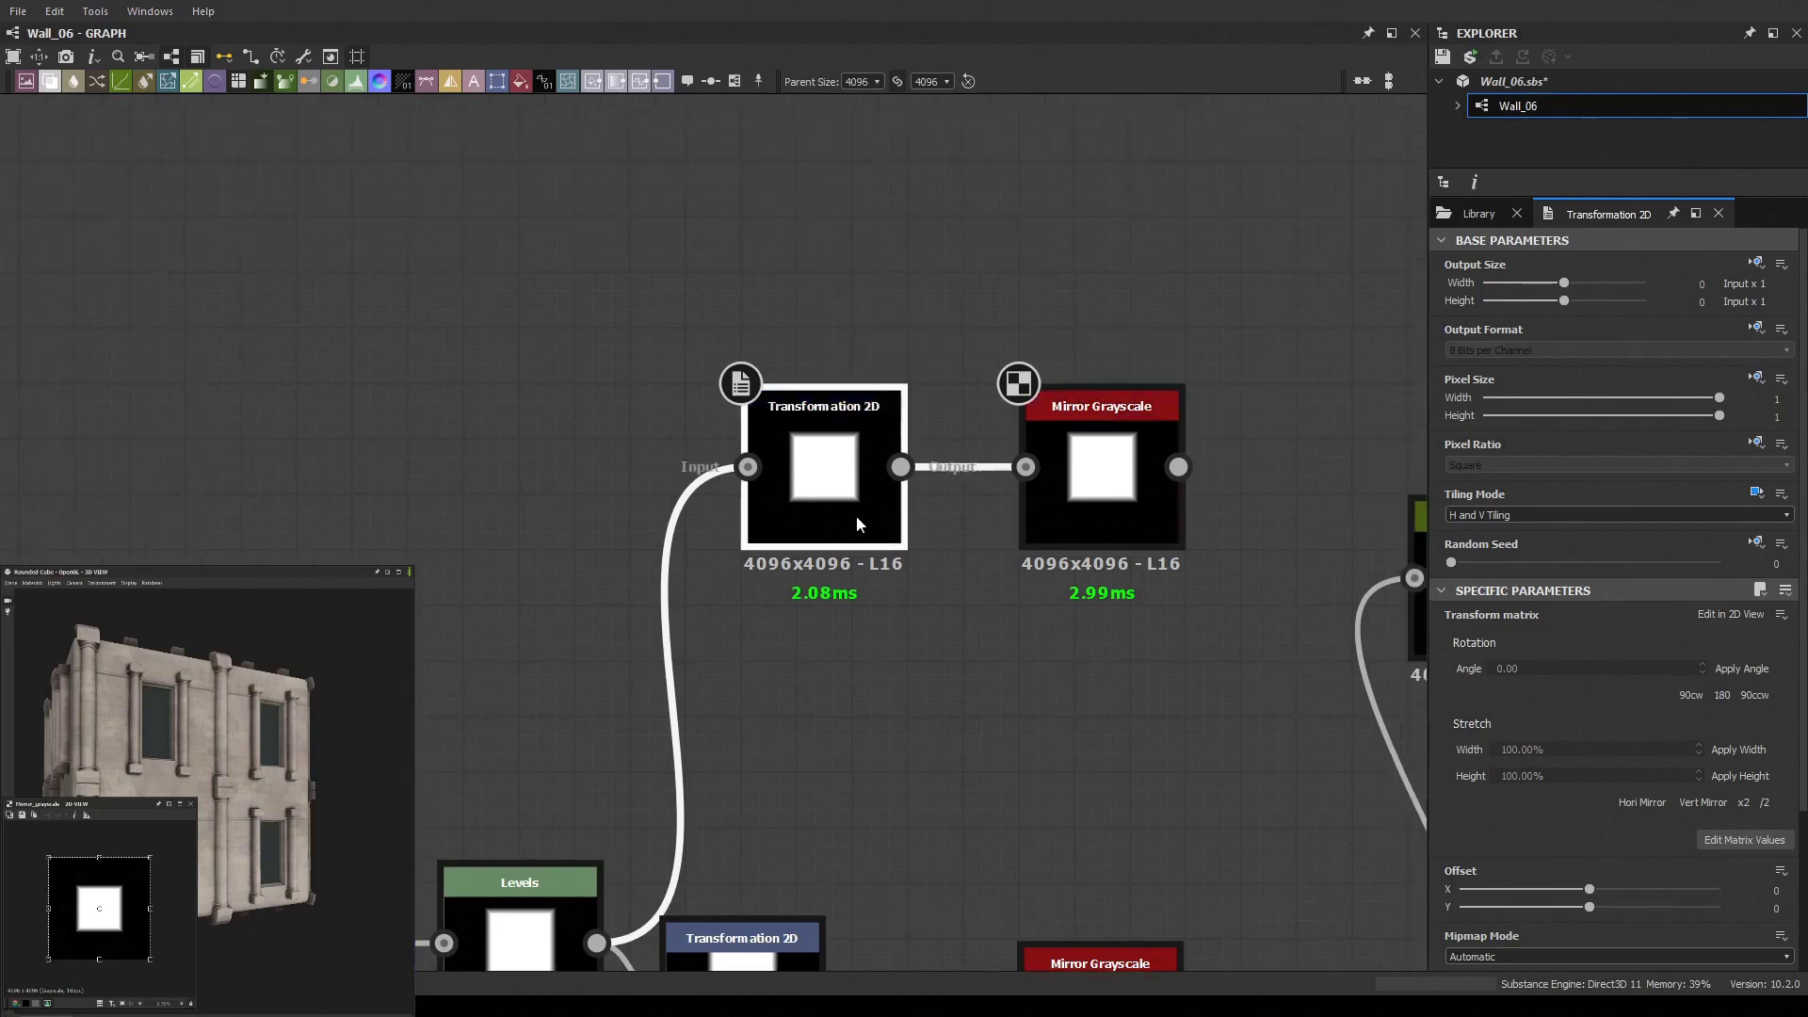
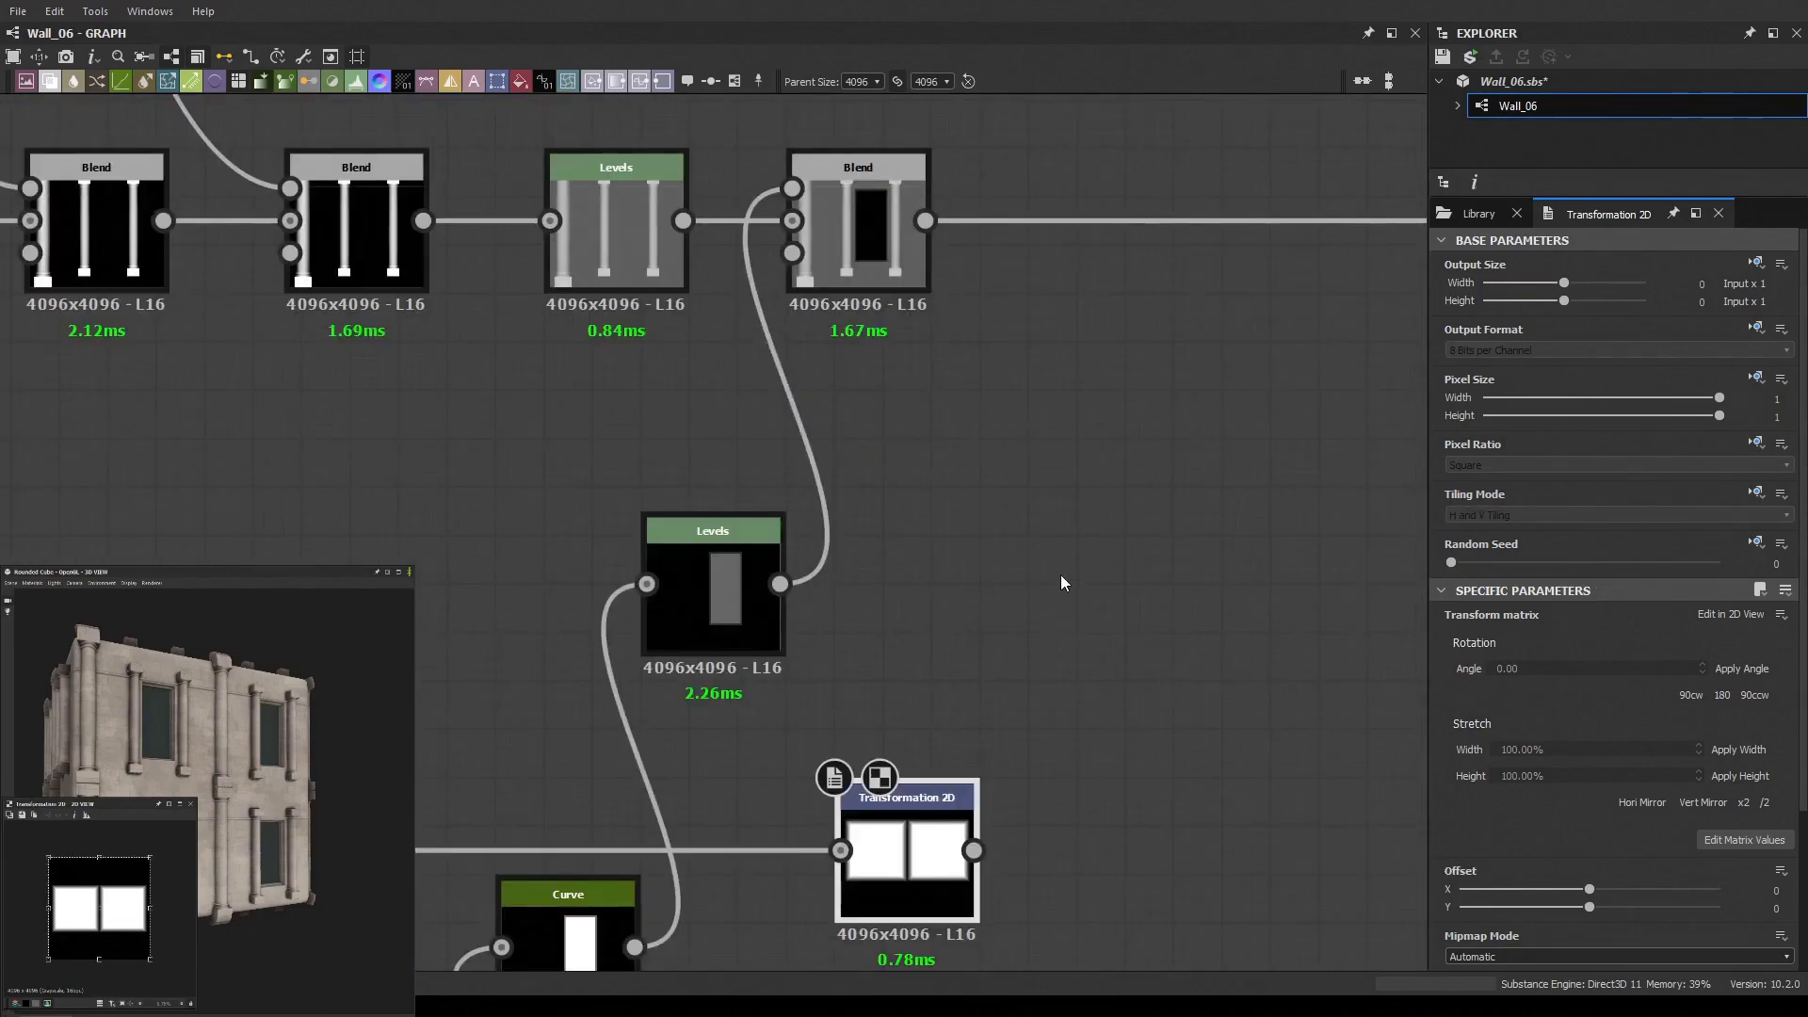
Add Invert Grayscale and Blend nodes after the transformed window mask and rewire the chain
middle_drag(1060, 575, 1136, 354)
click(455, 479)
click(946, 668)
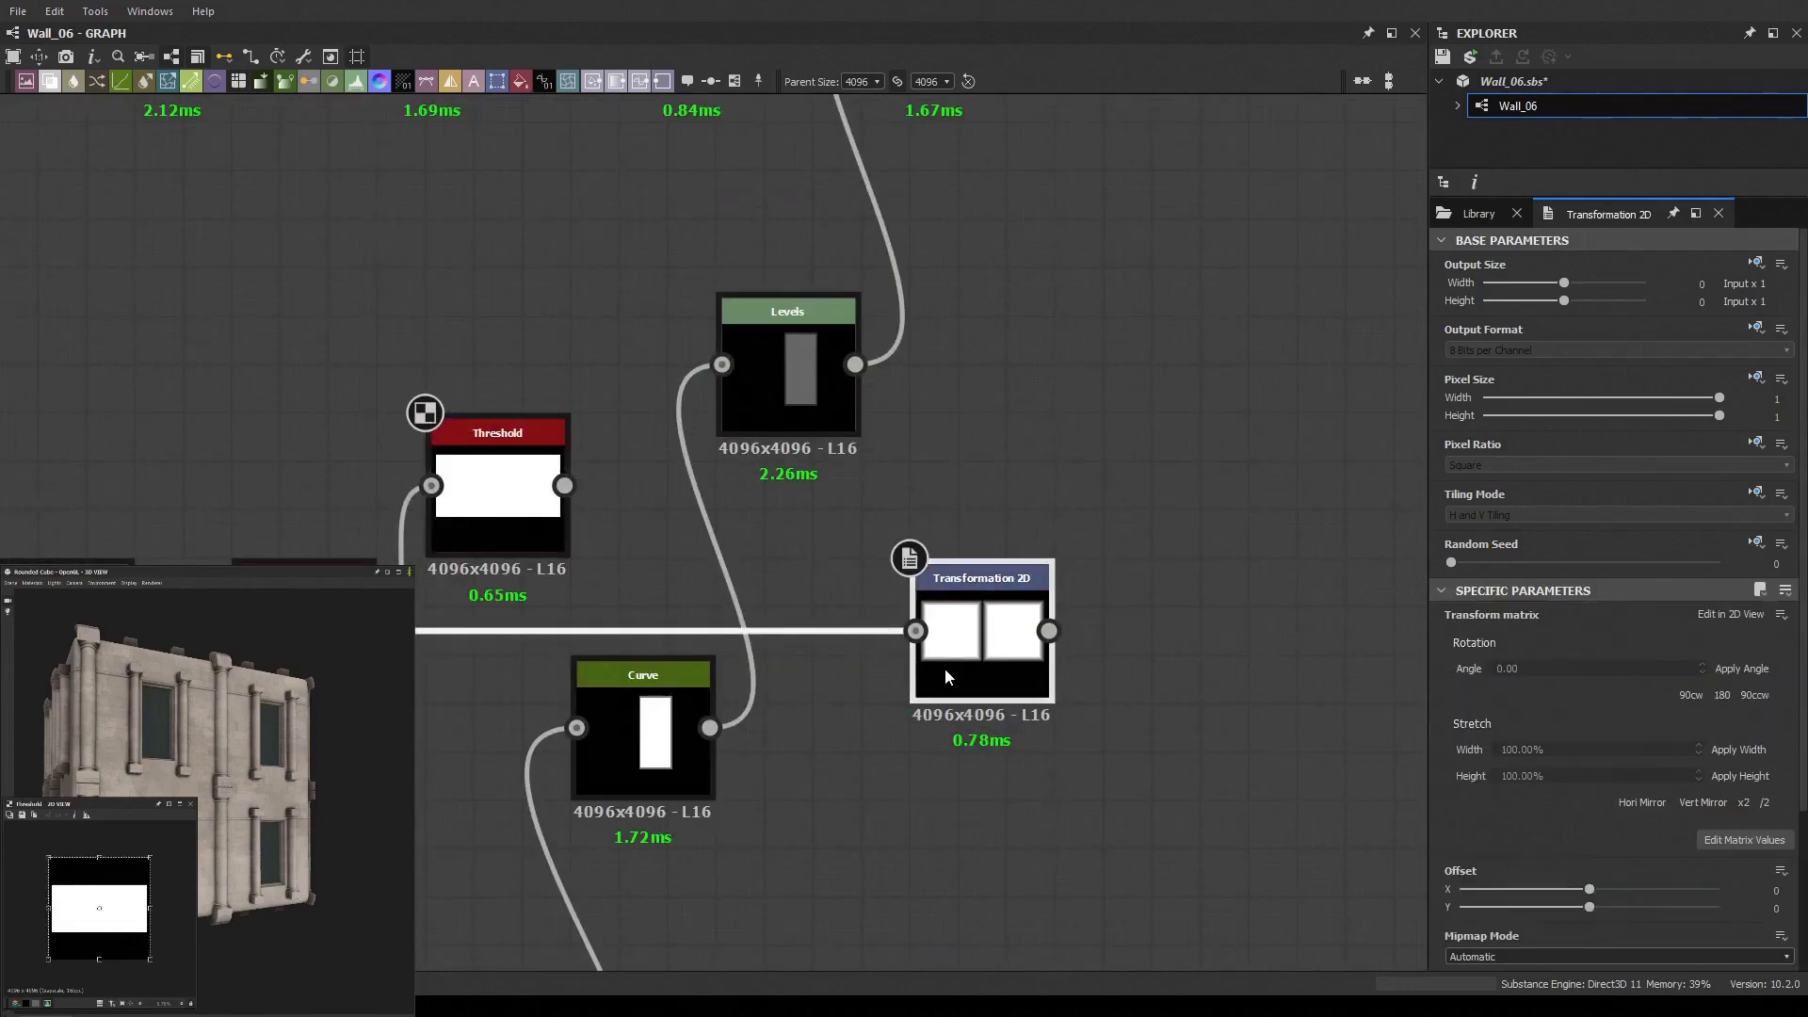
ctrl+click(455, 478)
middle_drag(1224, 848, 960, 842)
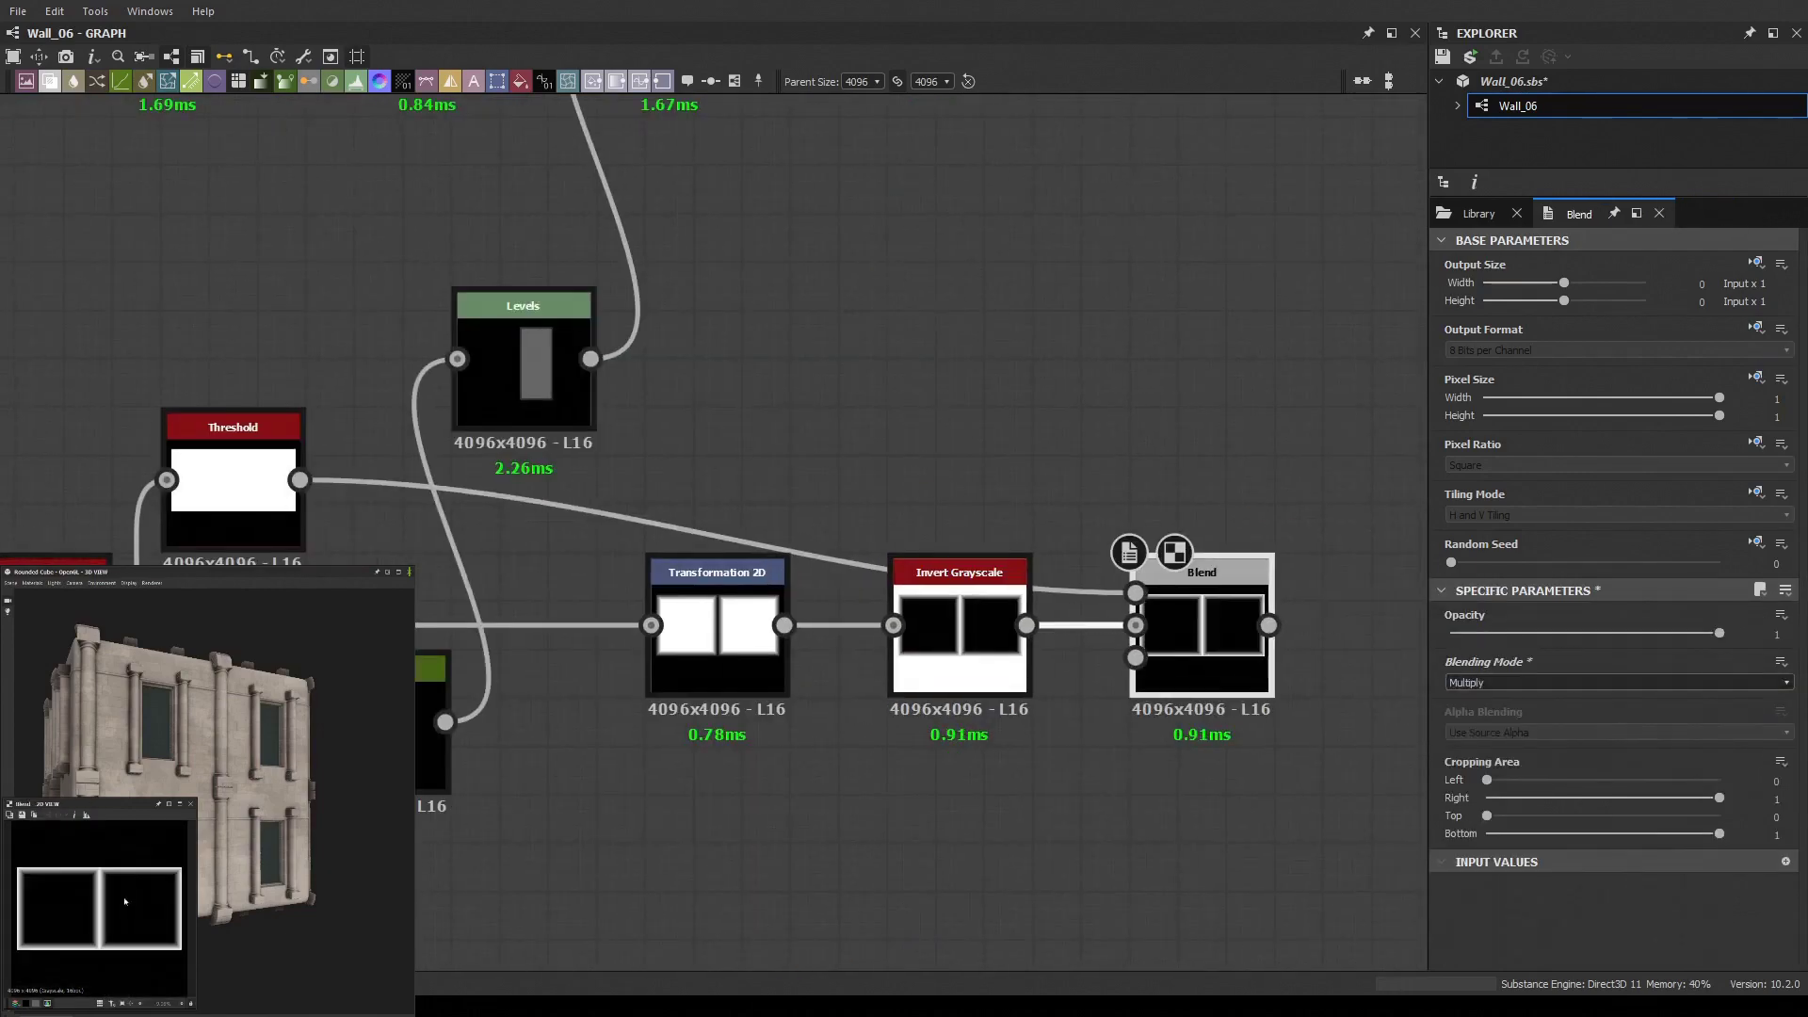
drag(717, 572, 1412, 565)
Reposition the top Blend, add another Blend after it, and insert a Levels node
scroll(780, 610, down, 4)
scroll(1156, 439, up, 3)
drag(1261, 381, 1026, 359)
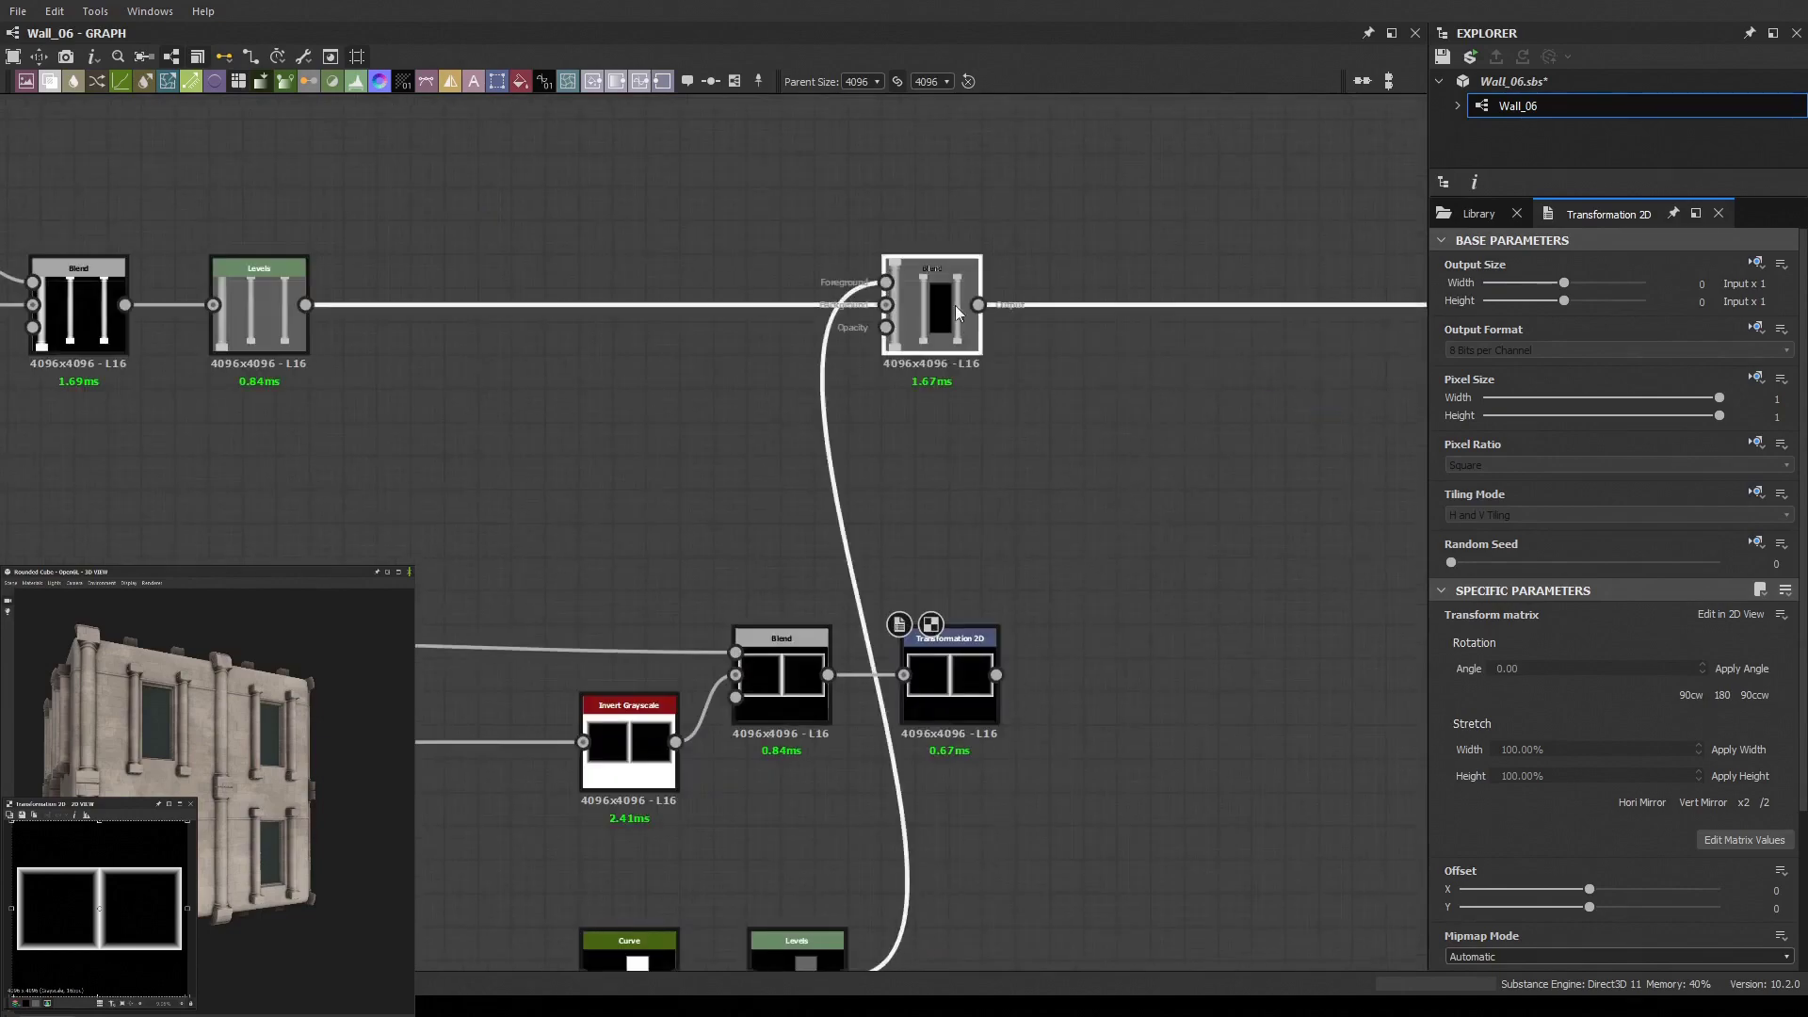
drag(940, 574, 793, 542)
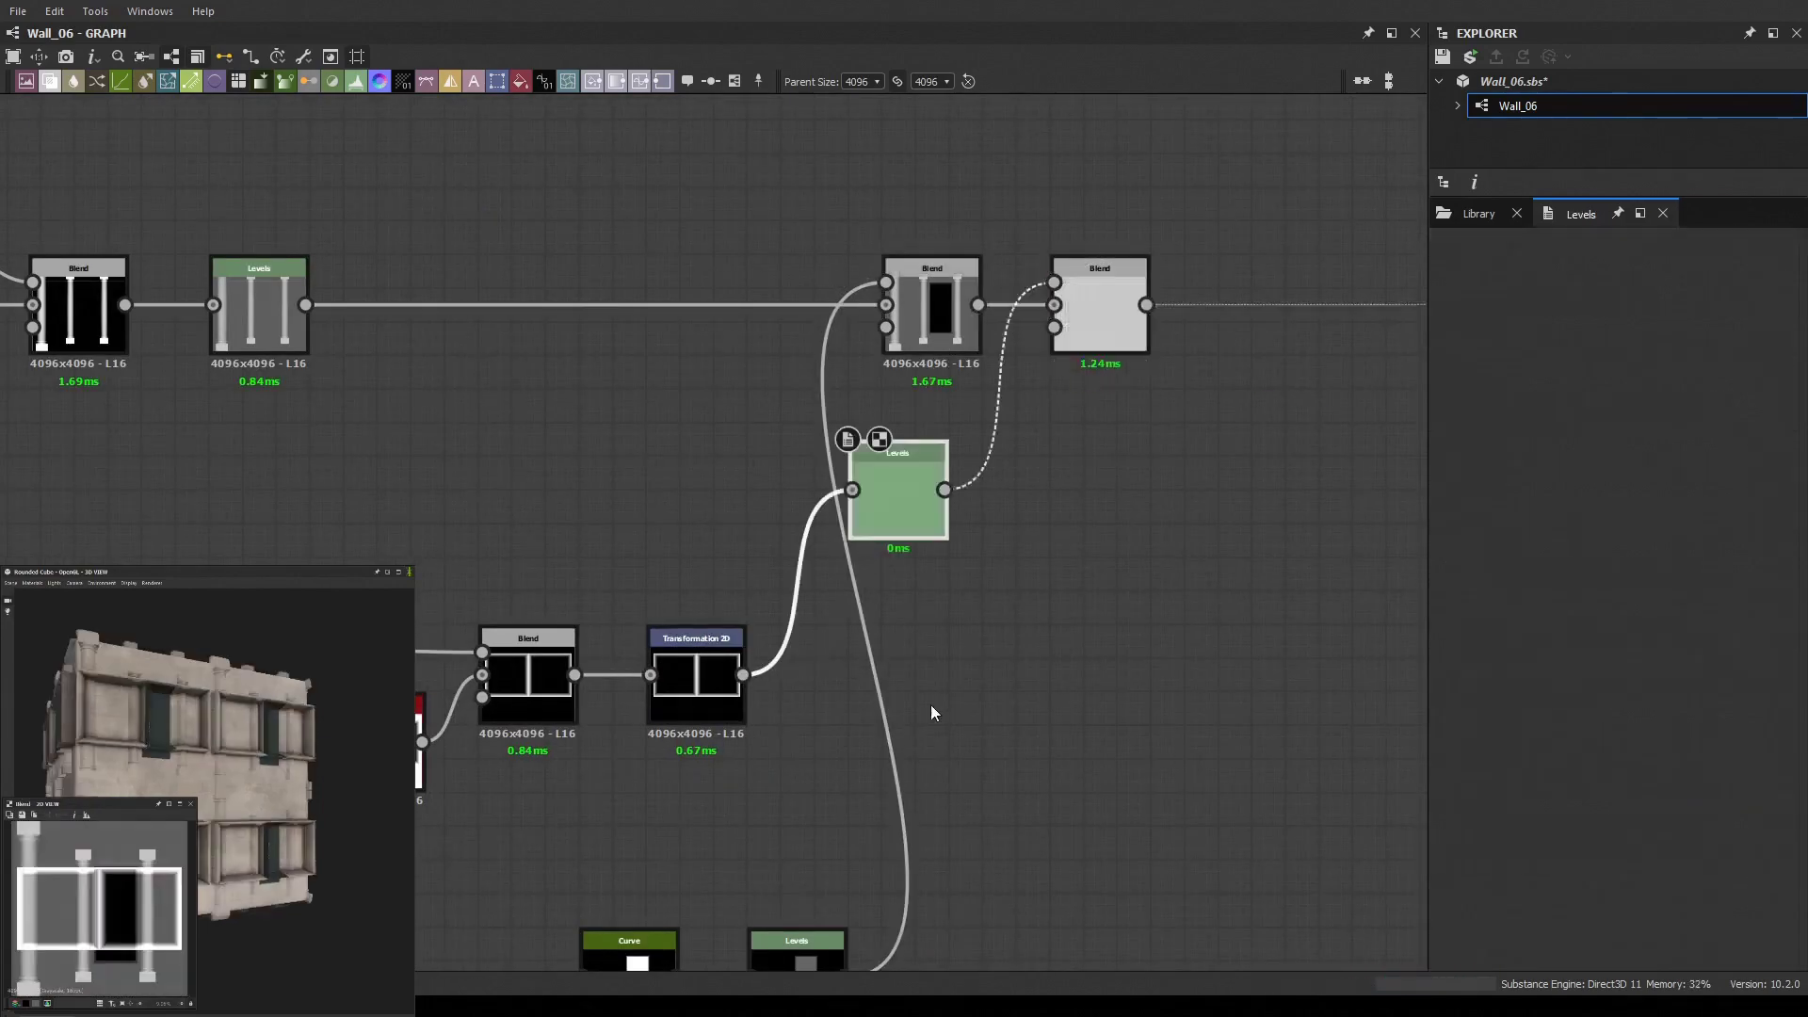
drag(899, 490, 932, 646)
Scale down the window mask, raise its vertical offset, and add a curve point
drag(129, 858, 122, 873)
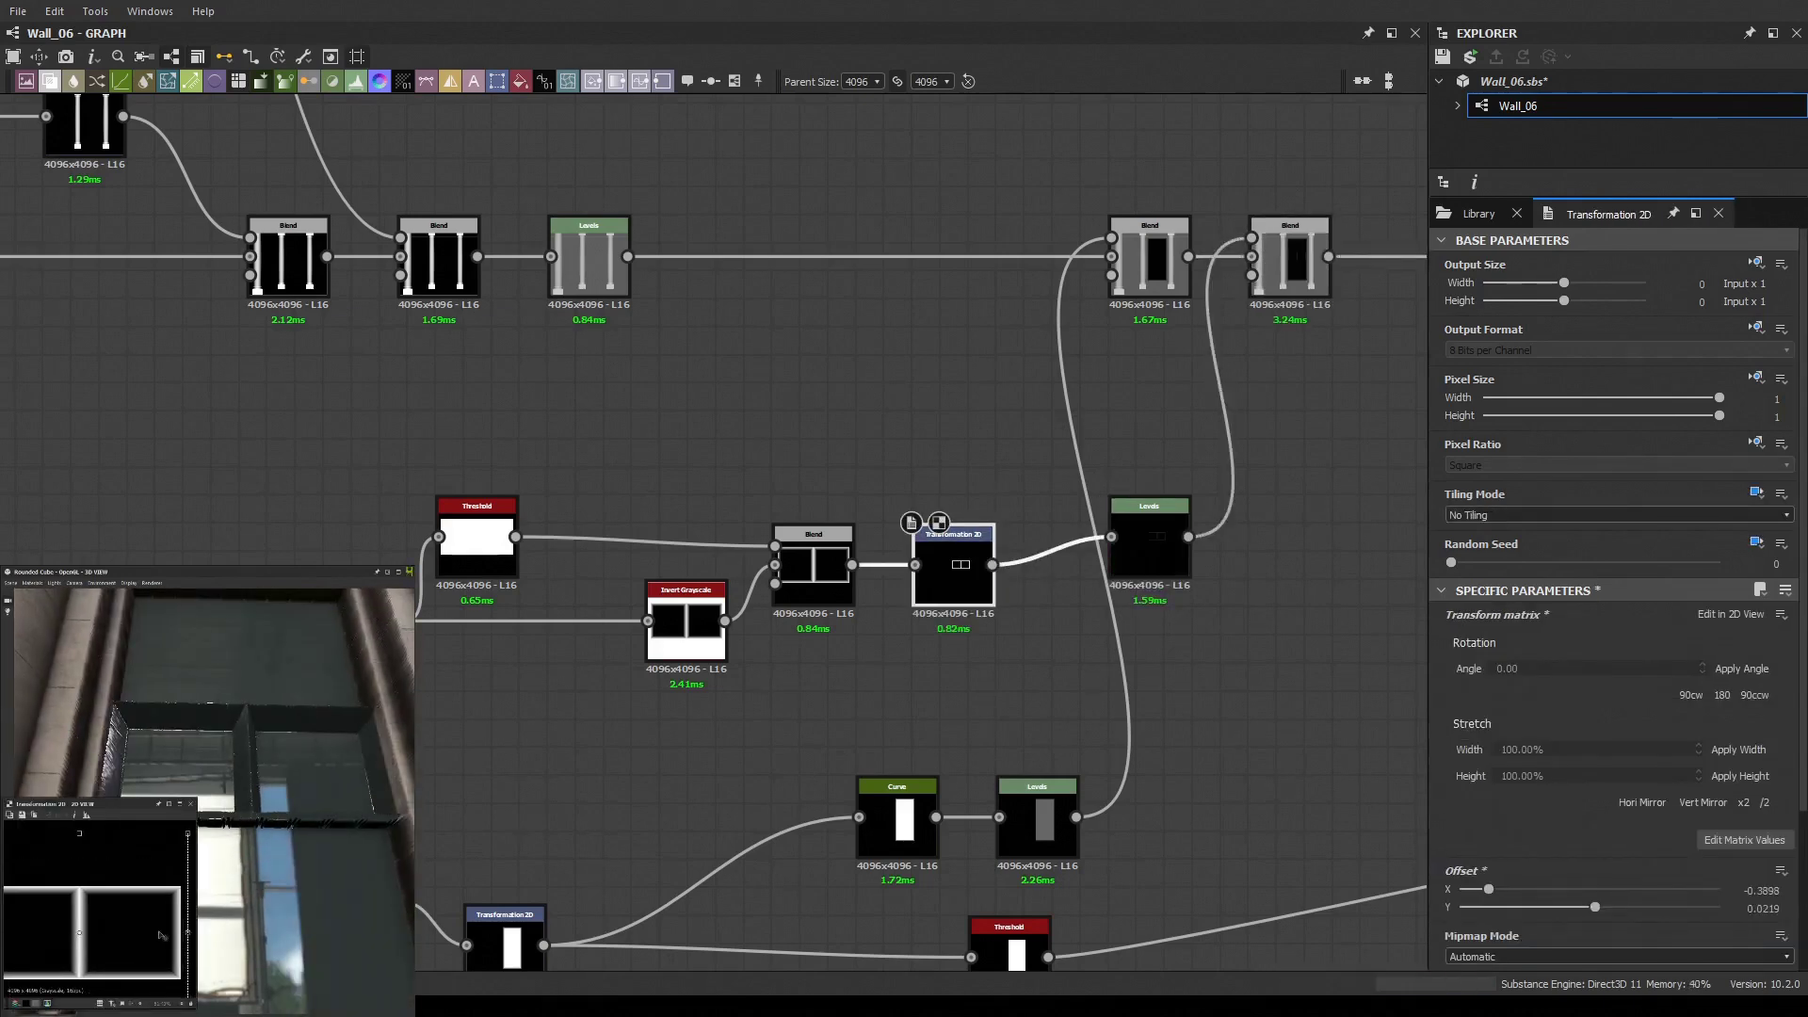
drag(160, 935, 130, 844)
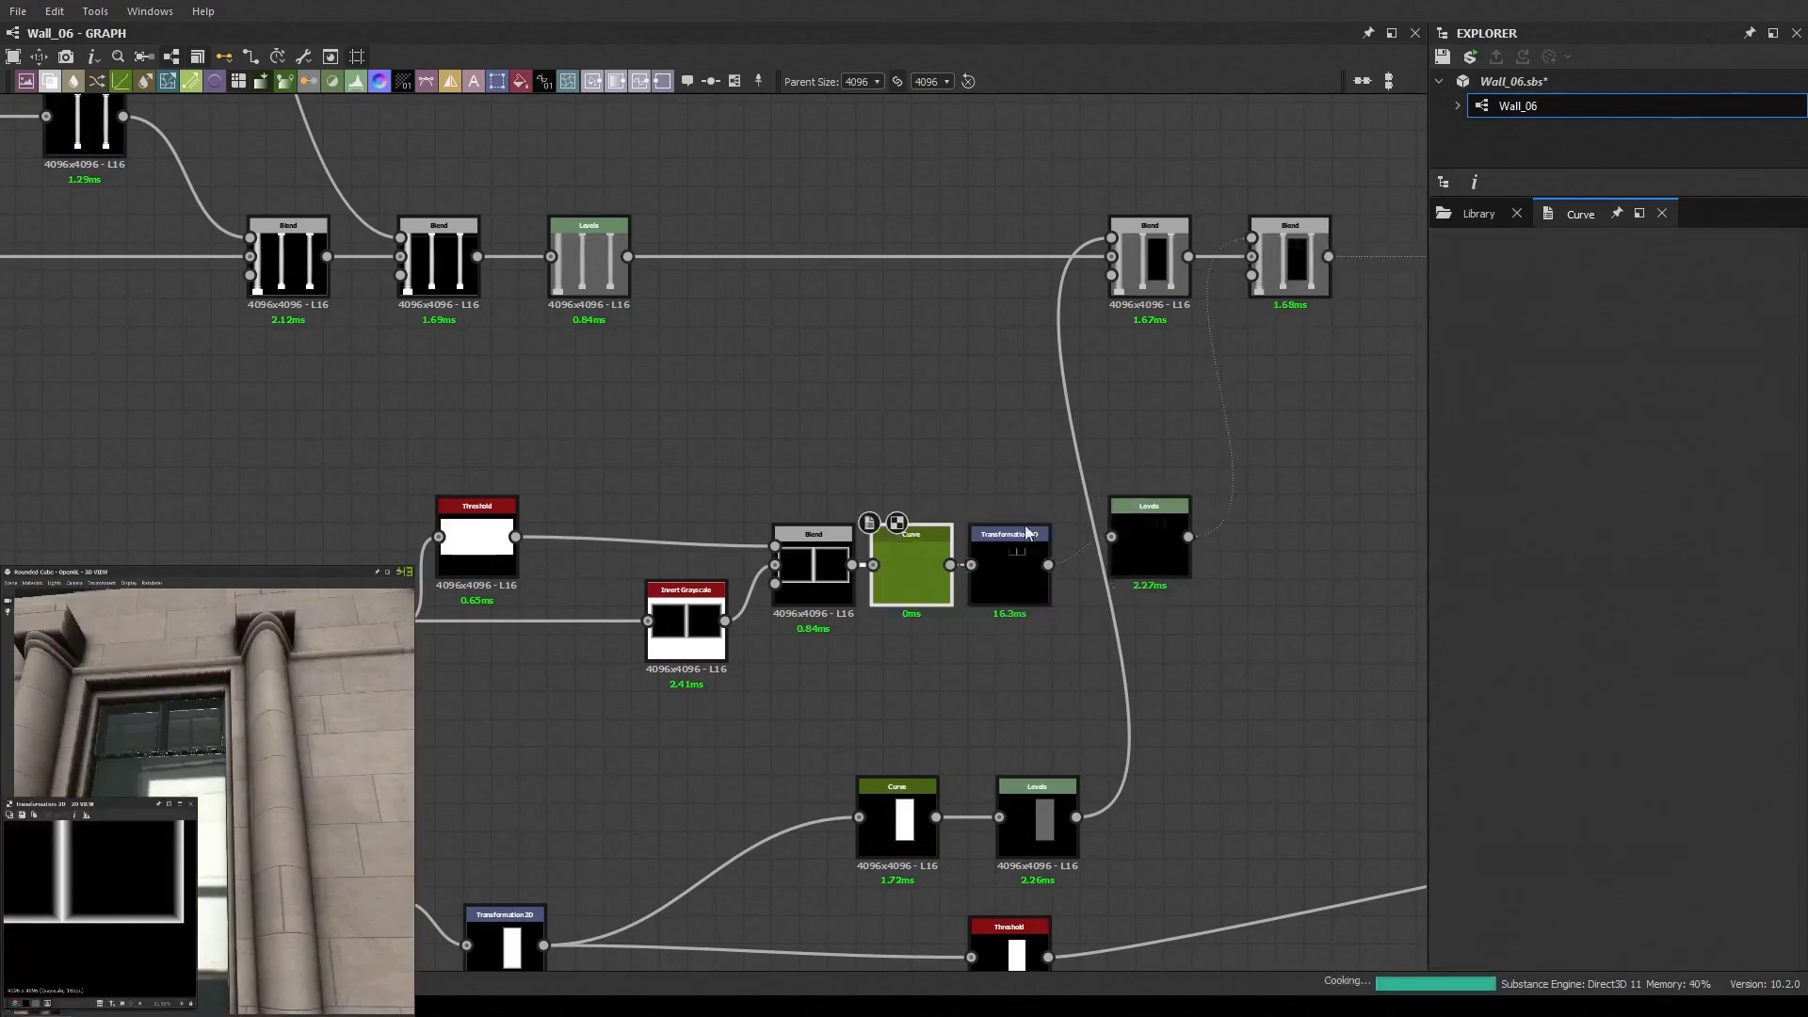
click(1572, 813)
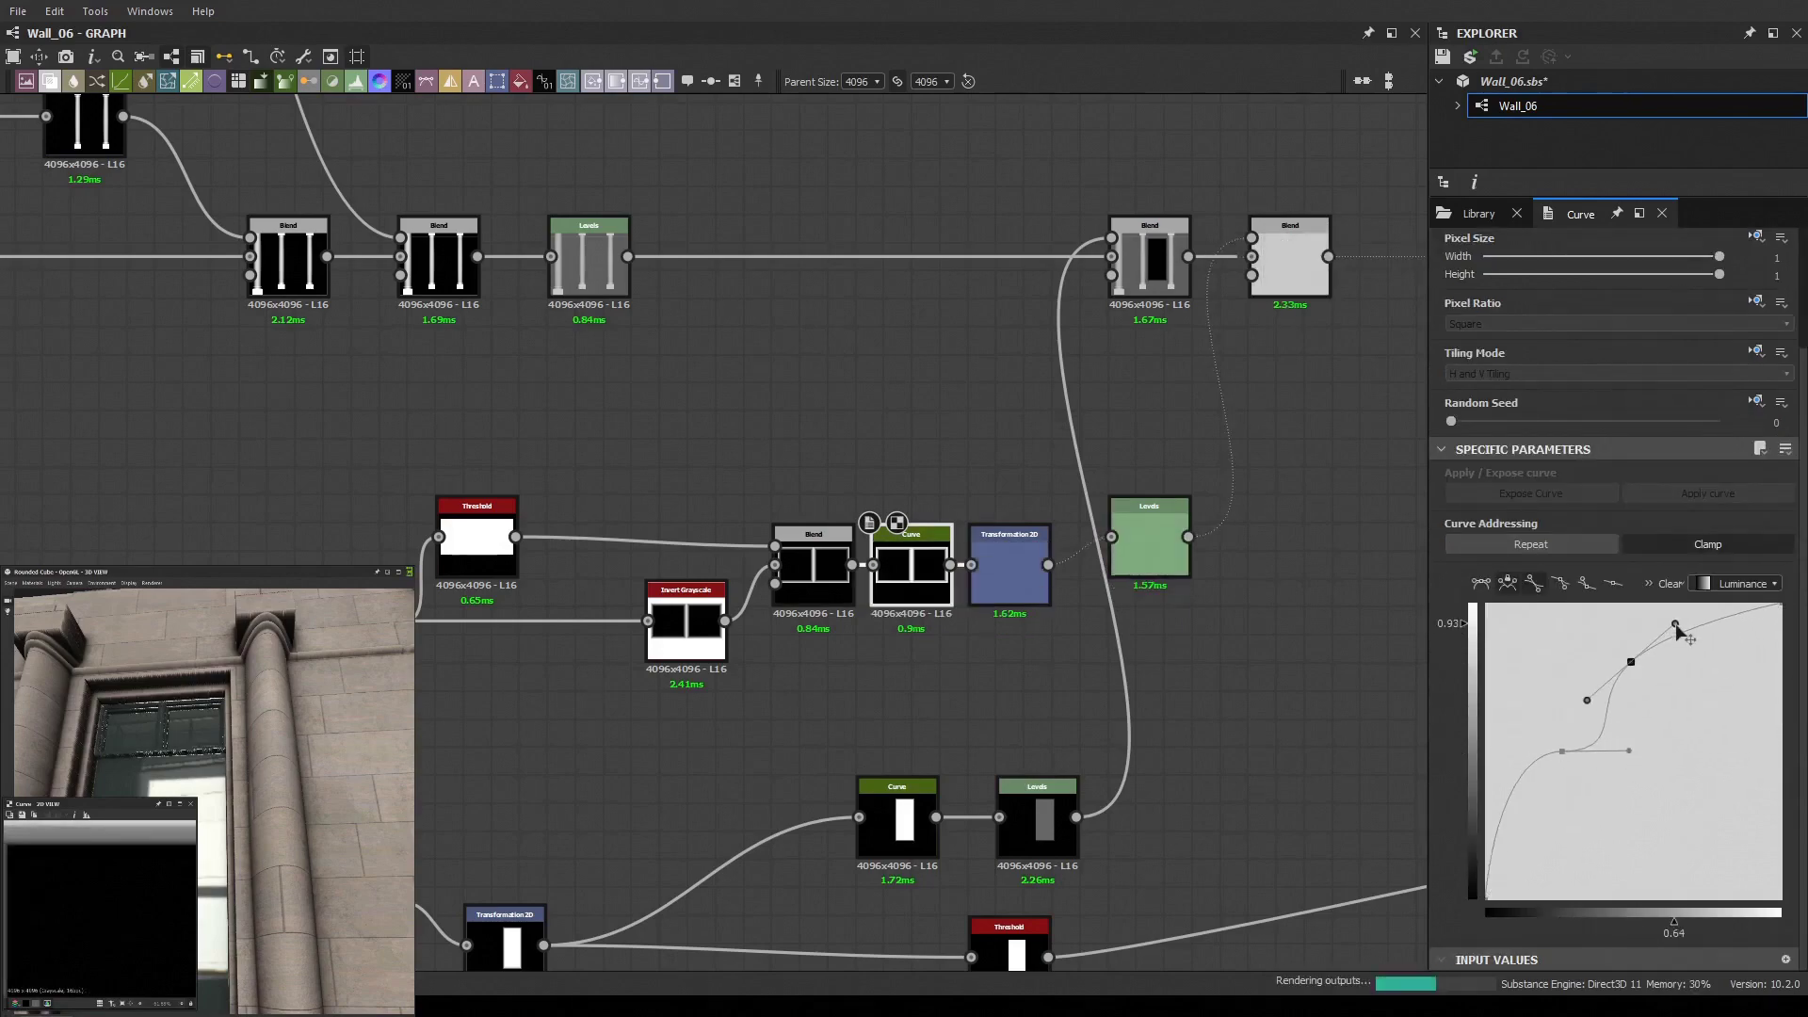
Wire a new Blend into the Mirror Grayscale chain from Transformation 2D, then save Wall_06
click(1149, 541)
scroll(1158, 608, up, 2)
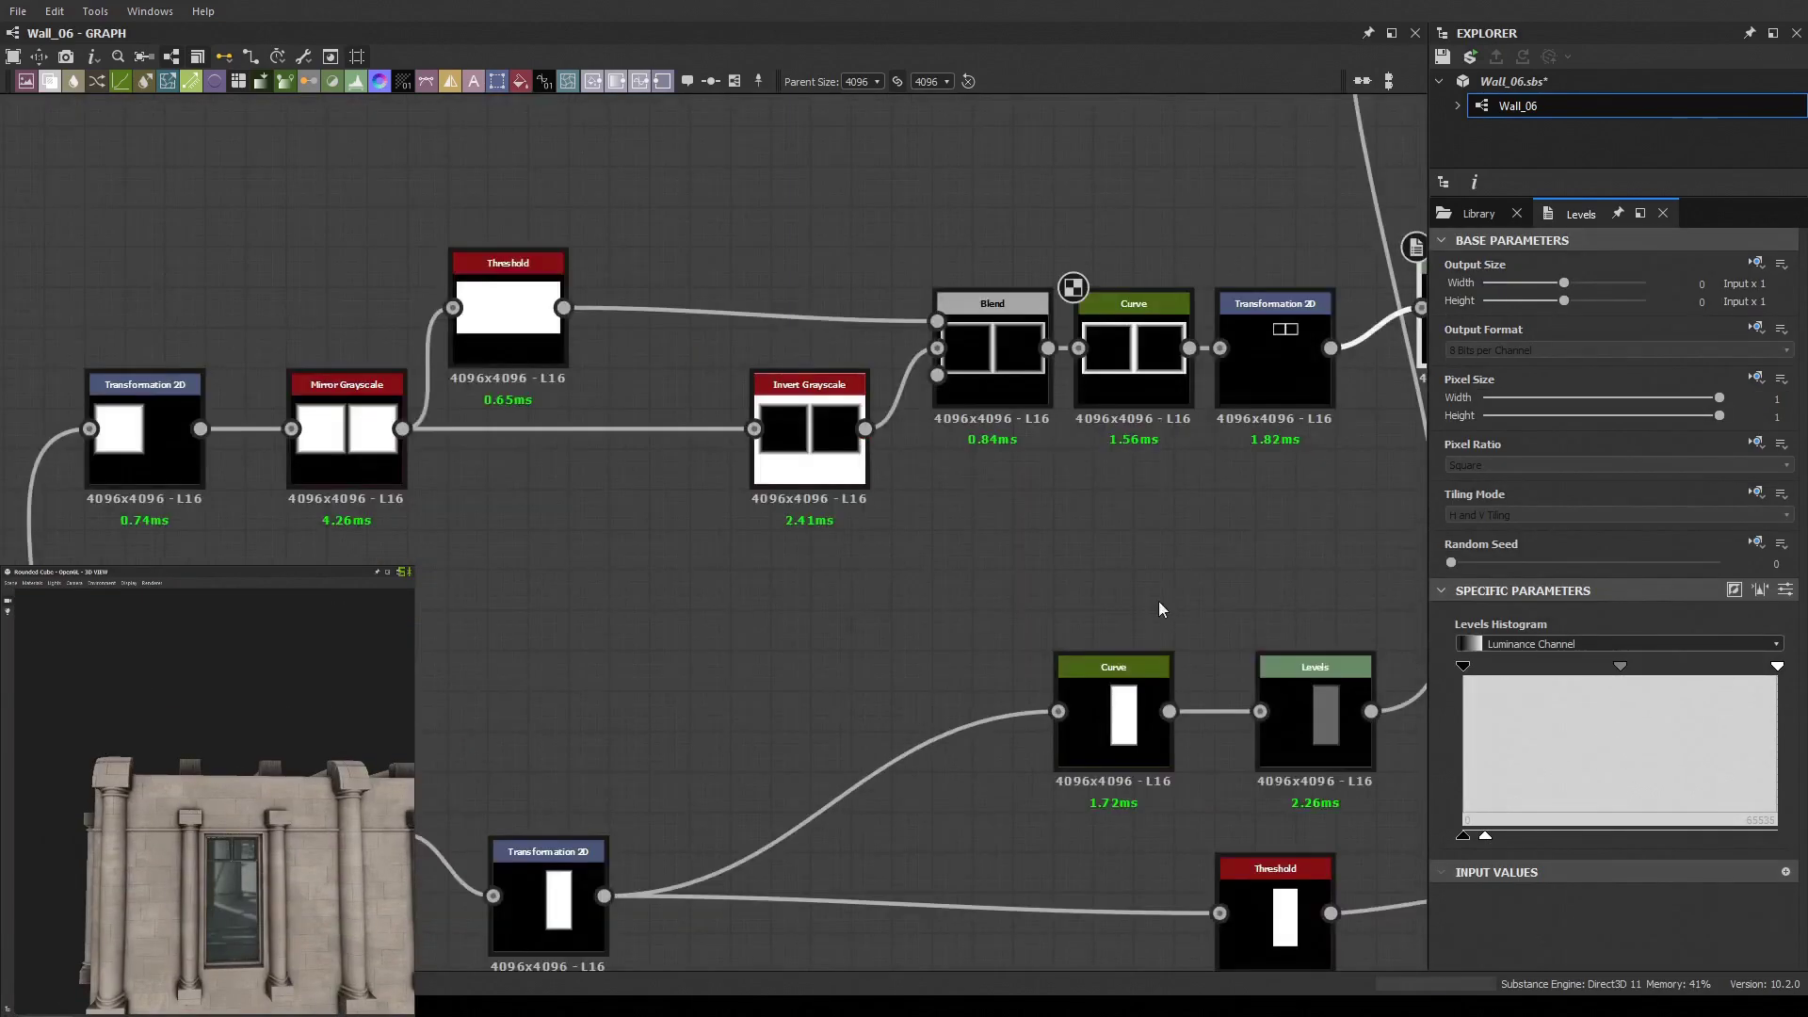
drag(603, 532, 695, 249)
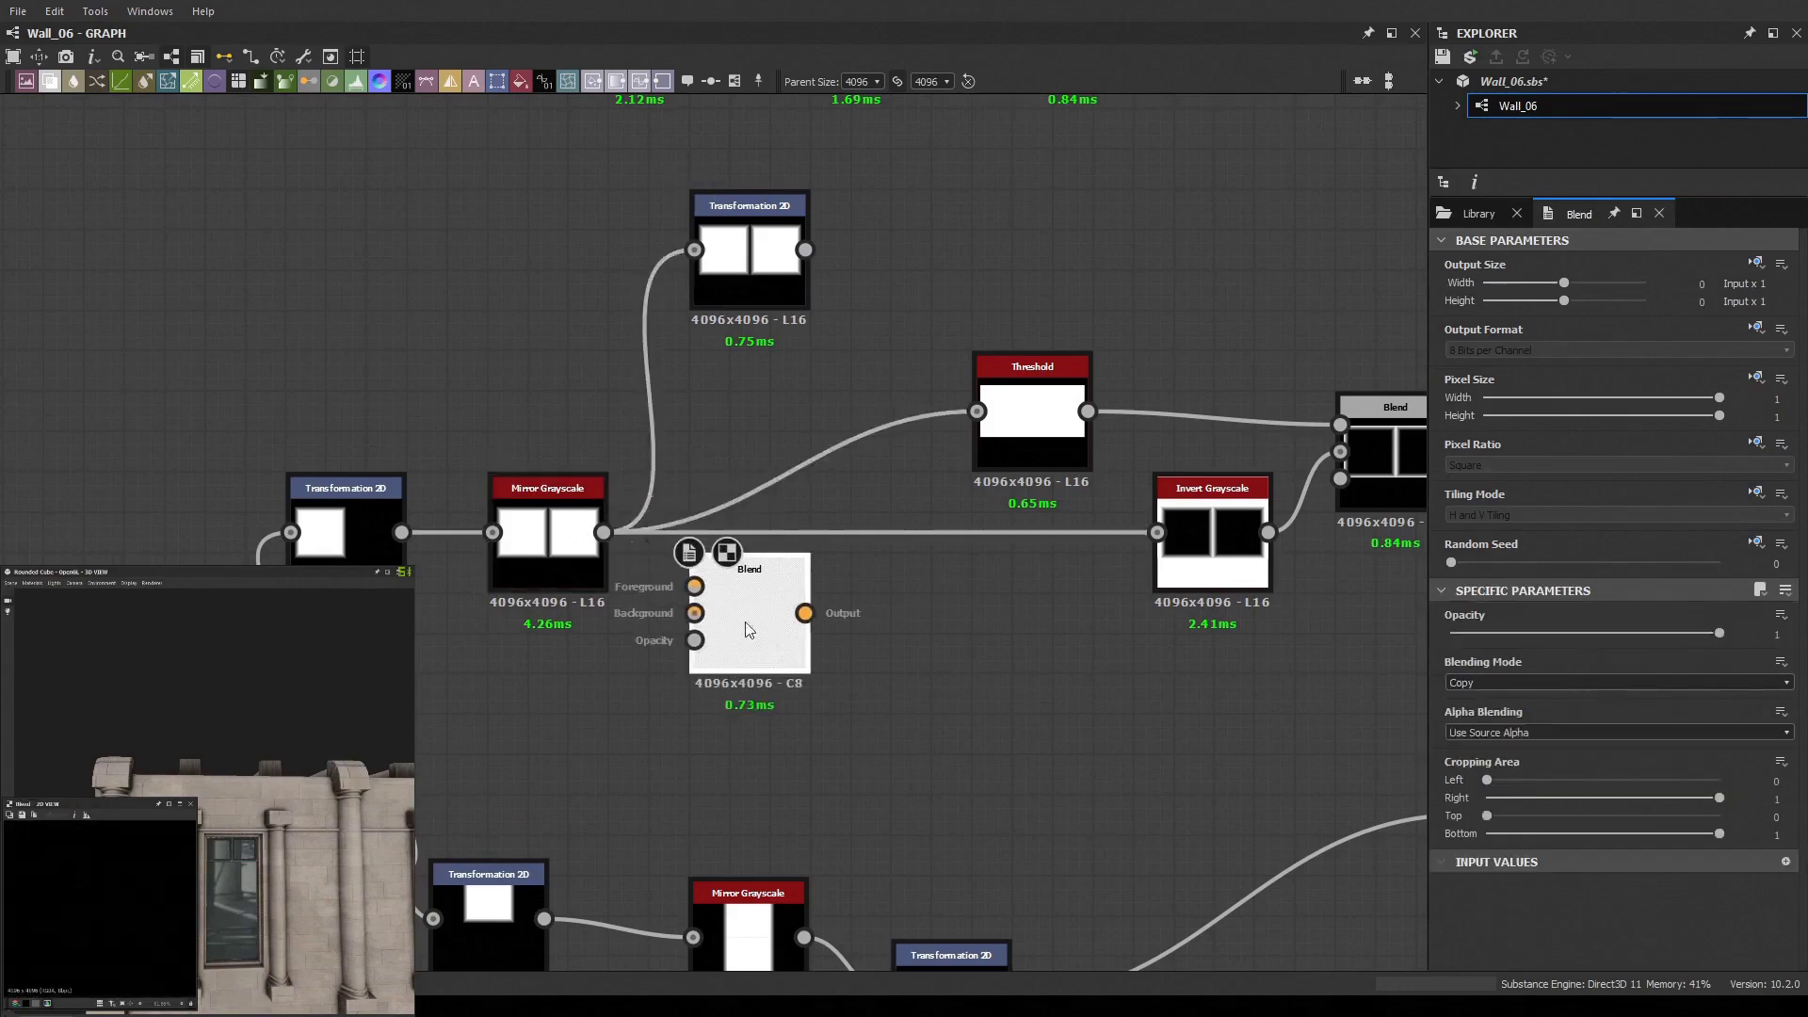
drag(749, 629, 790, 629)
drag(805, 249, 735, 586)
click(750, 273)
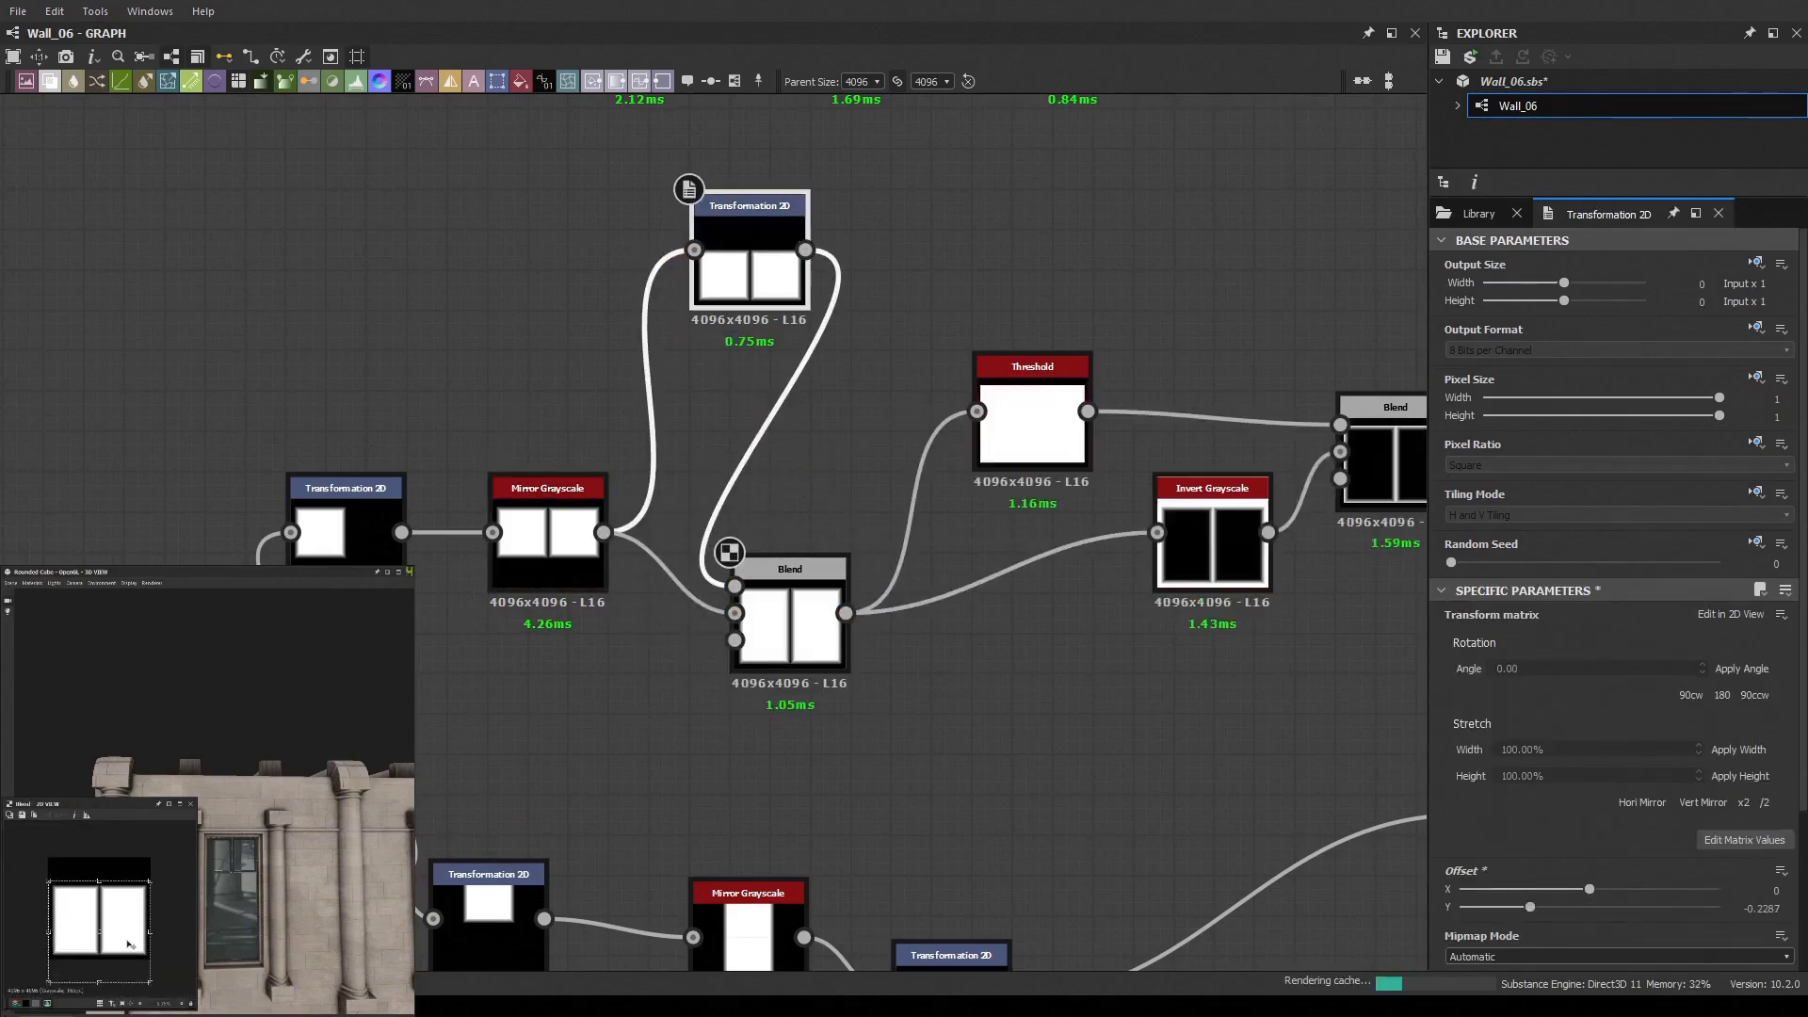
scroll(694, 344, down, 2)
key(ctrl+s)
Add a Threshold after Levels and insert an Add-mode Blend on the dotted link
scroll(838, 599, down, 2)
middle_drag(1504, 547, 1031, 621)
mouse_move(990, 512)
mouse_down()
mouse_move(1192, 585)
mouse_move(561, 240)
mouse_move(1063, 442)
mouse_up()
scroll(562, 239, up, 3)
click(1618, 682)
click(1618, 734)
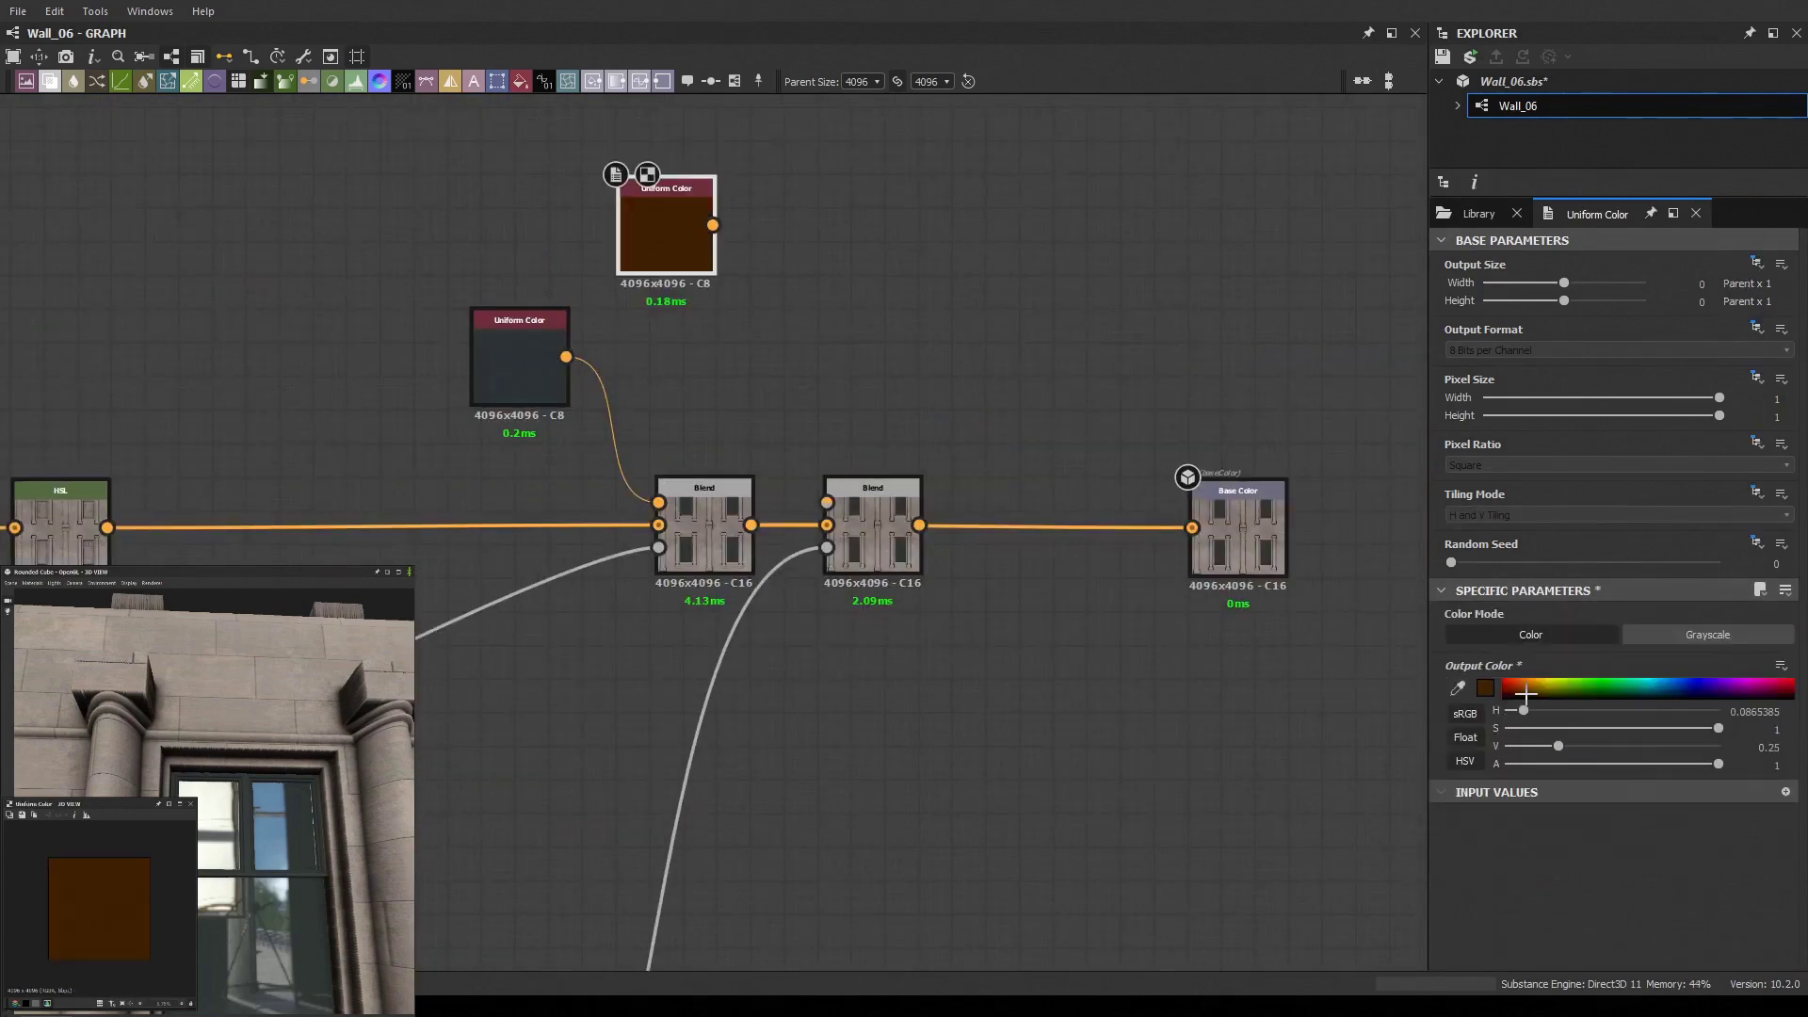
Make the brown Uniform Color more saturated and brighter, and weaken the roughness Blend to 0.34
double_click(873, 528)
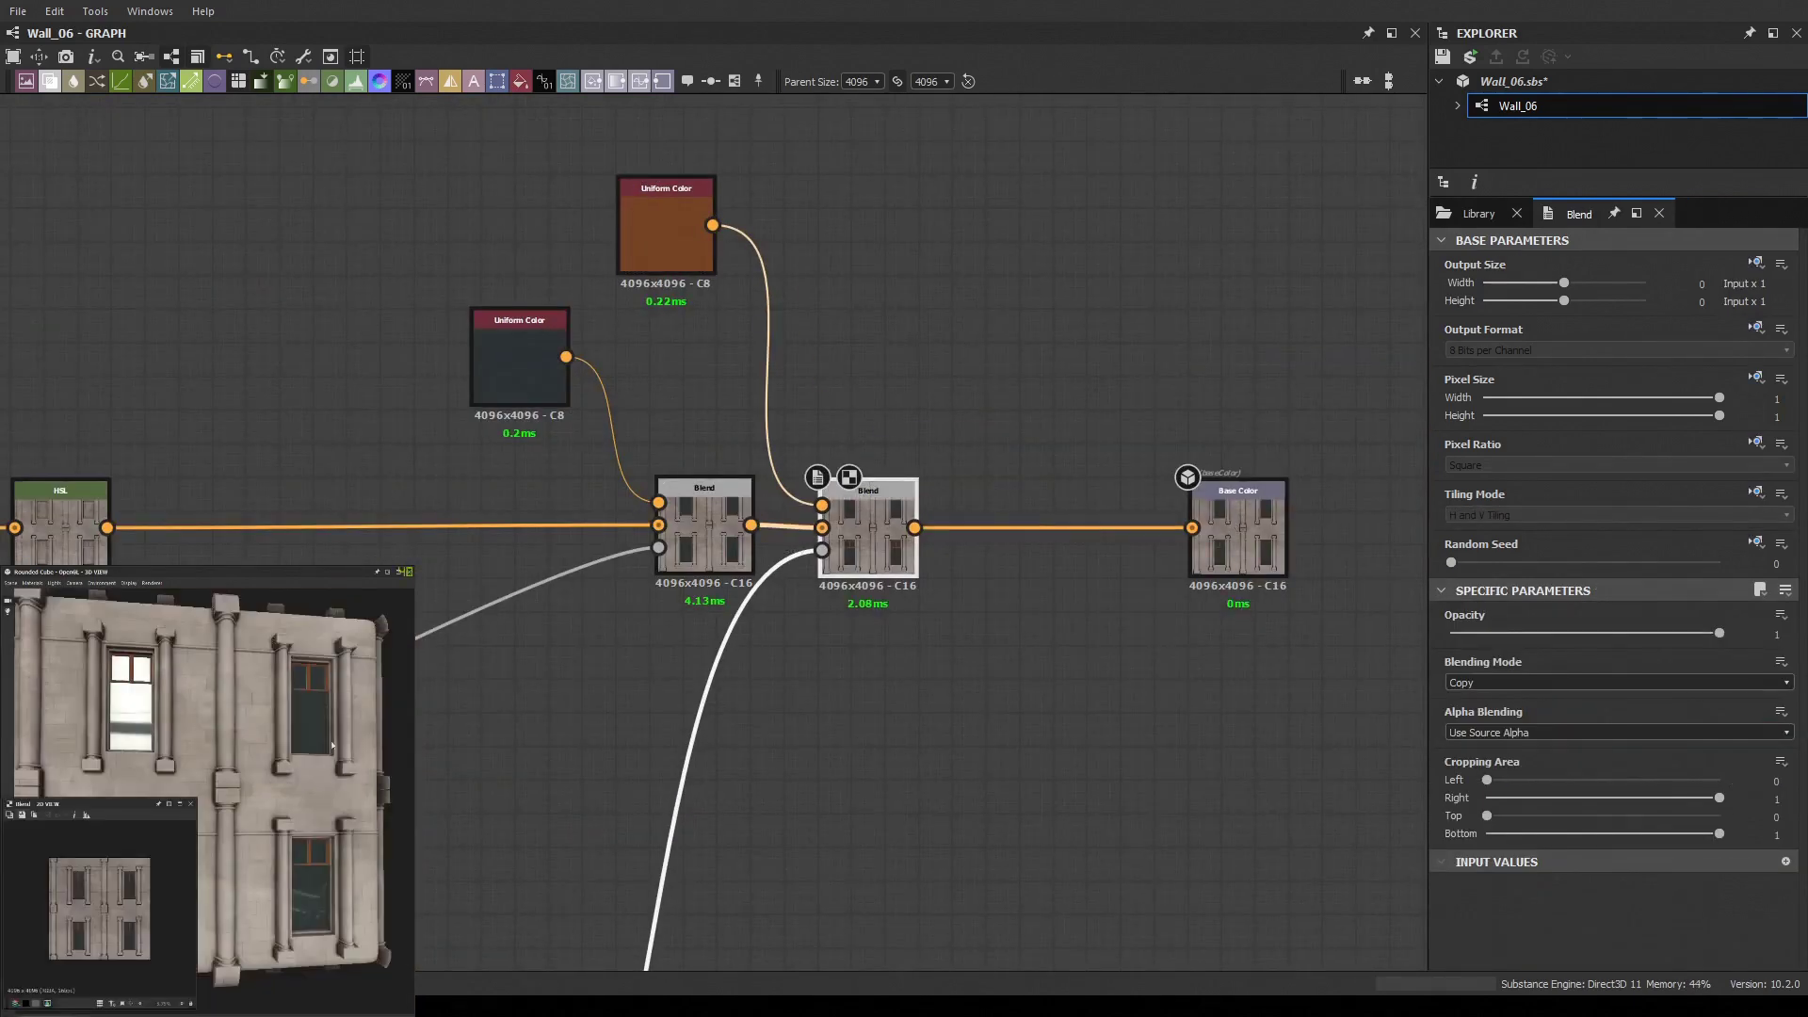
click(666, 226)
drag(1647, 728, 1578, 746)
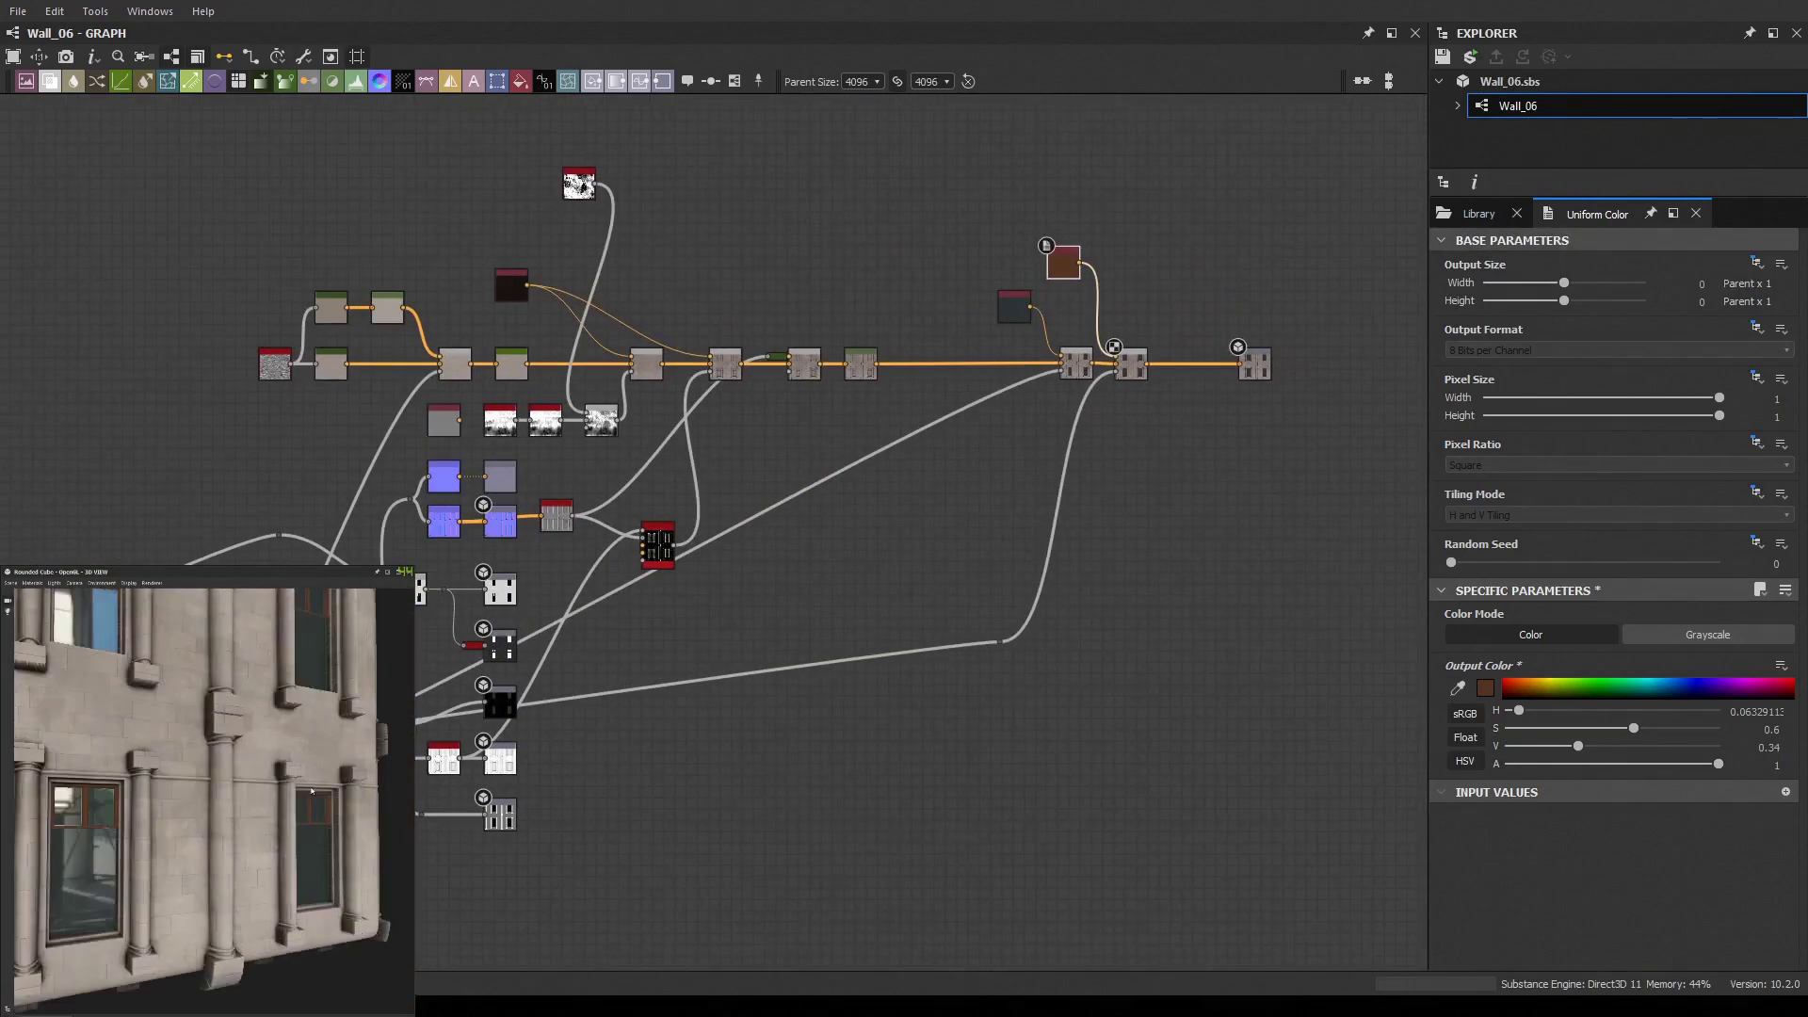
scroll(912, 585, up, 5)
double_click(952, 494)
scroll(957, 490, up, 2)
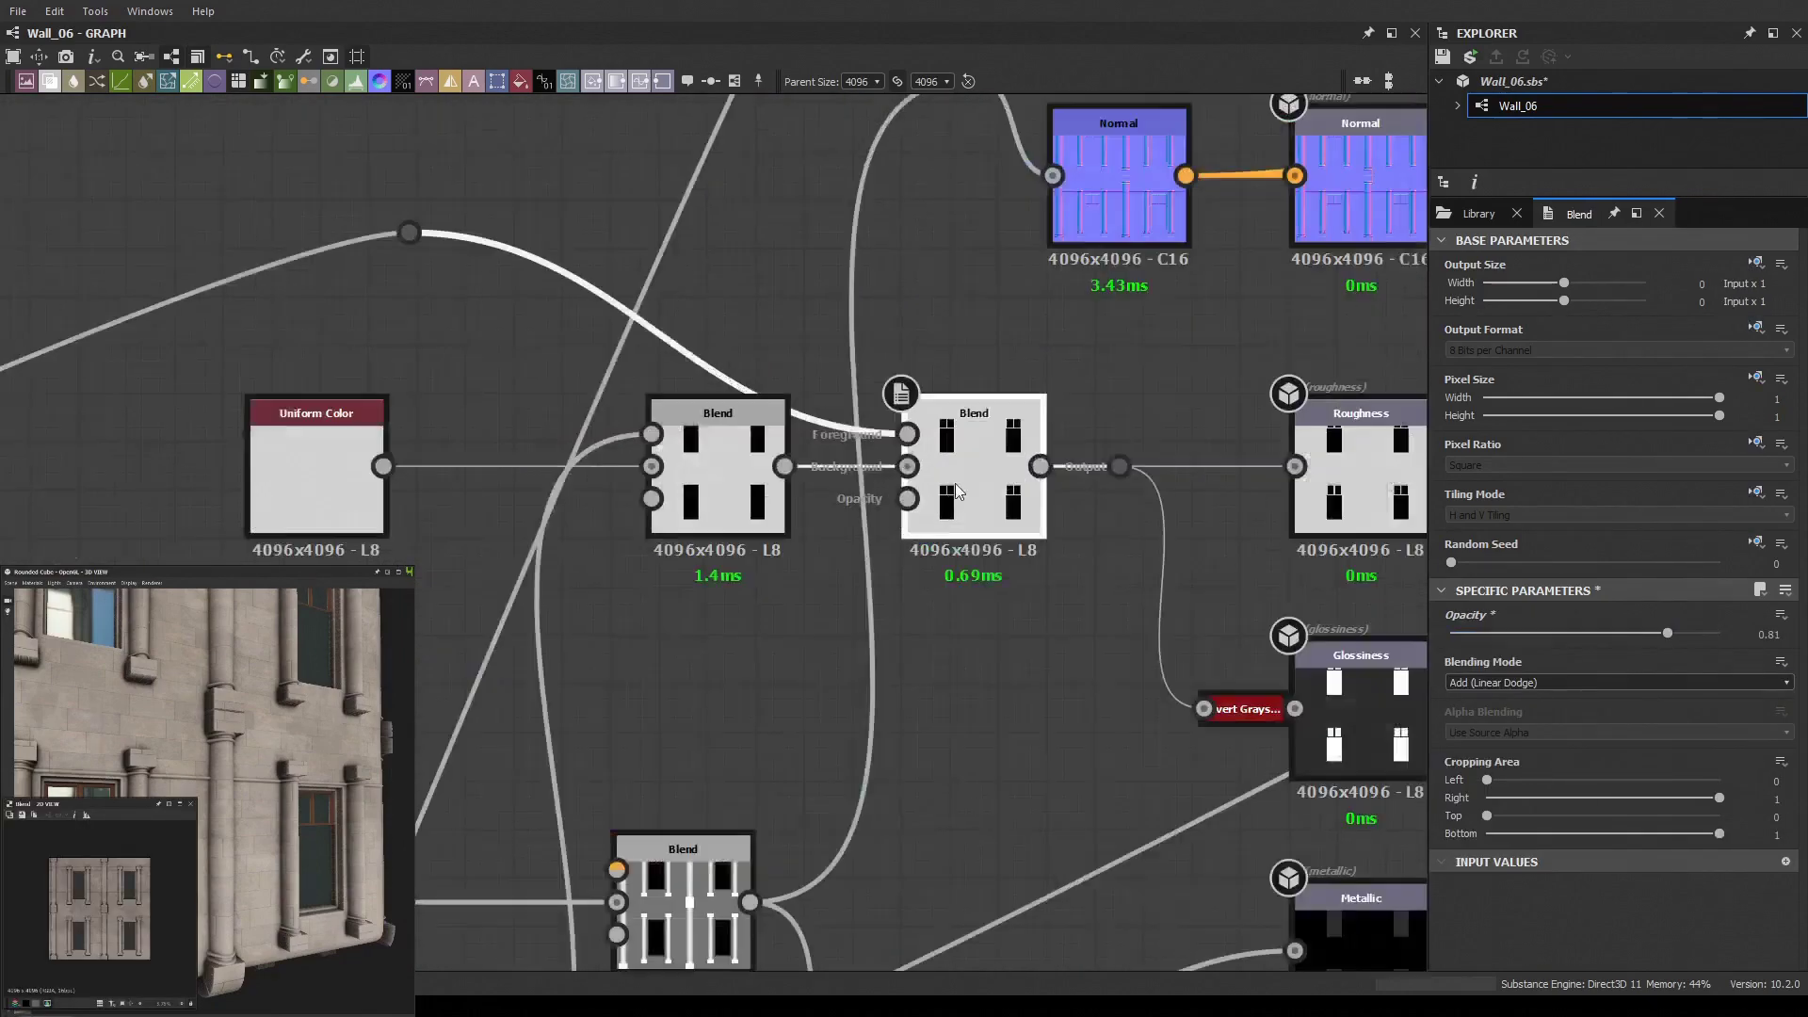
scroll(957, 491, up, 5)
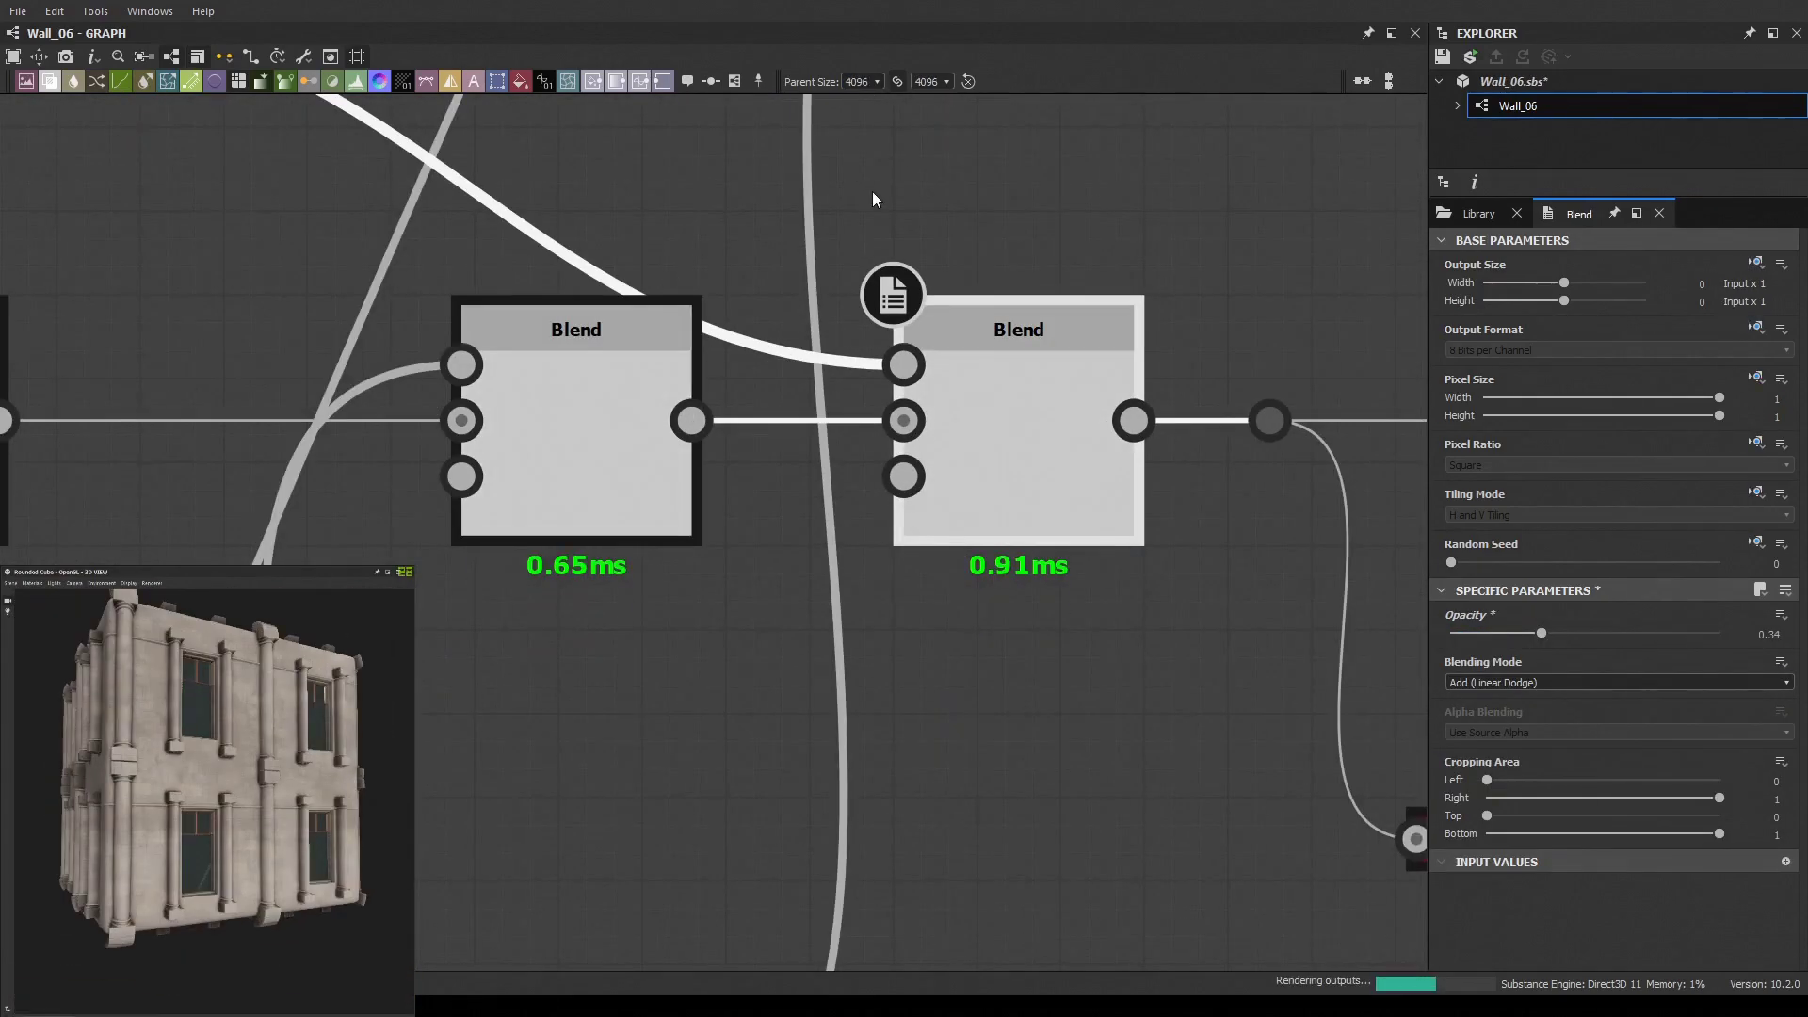
Light the 3D preview with the abandoned_sanatorium environment from the Library
click(1479, 214)
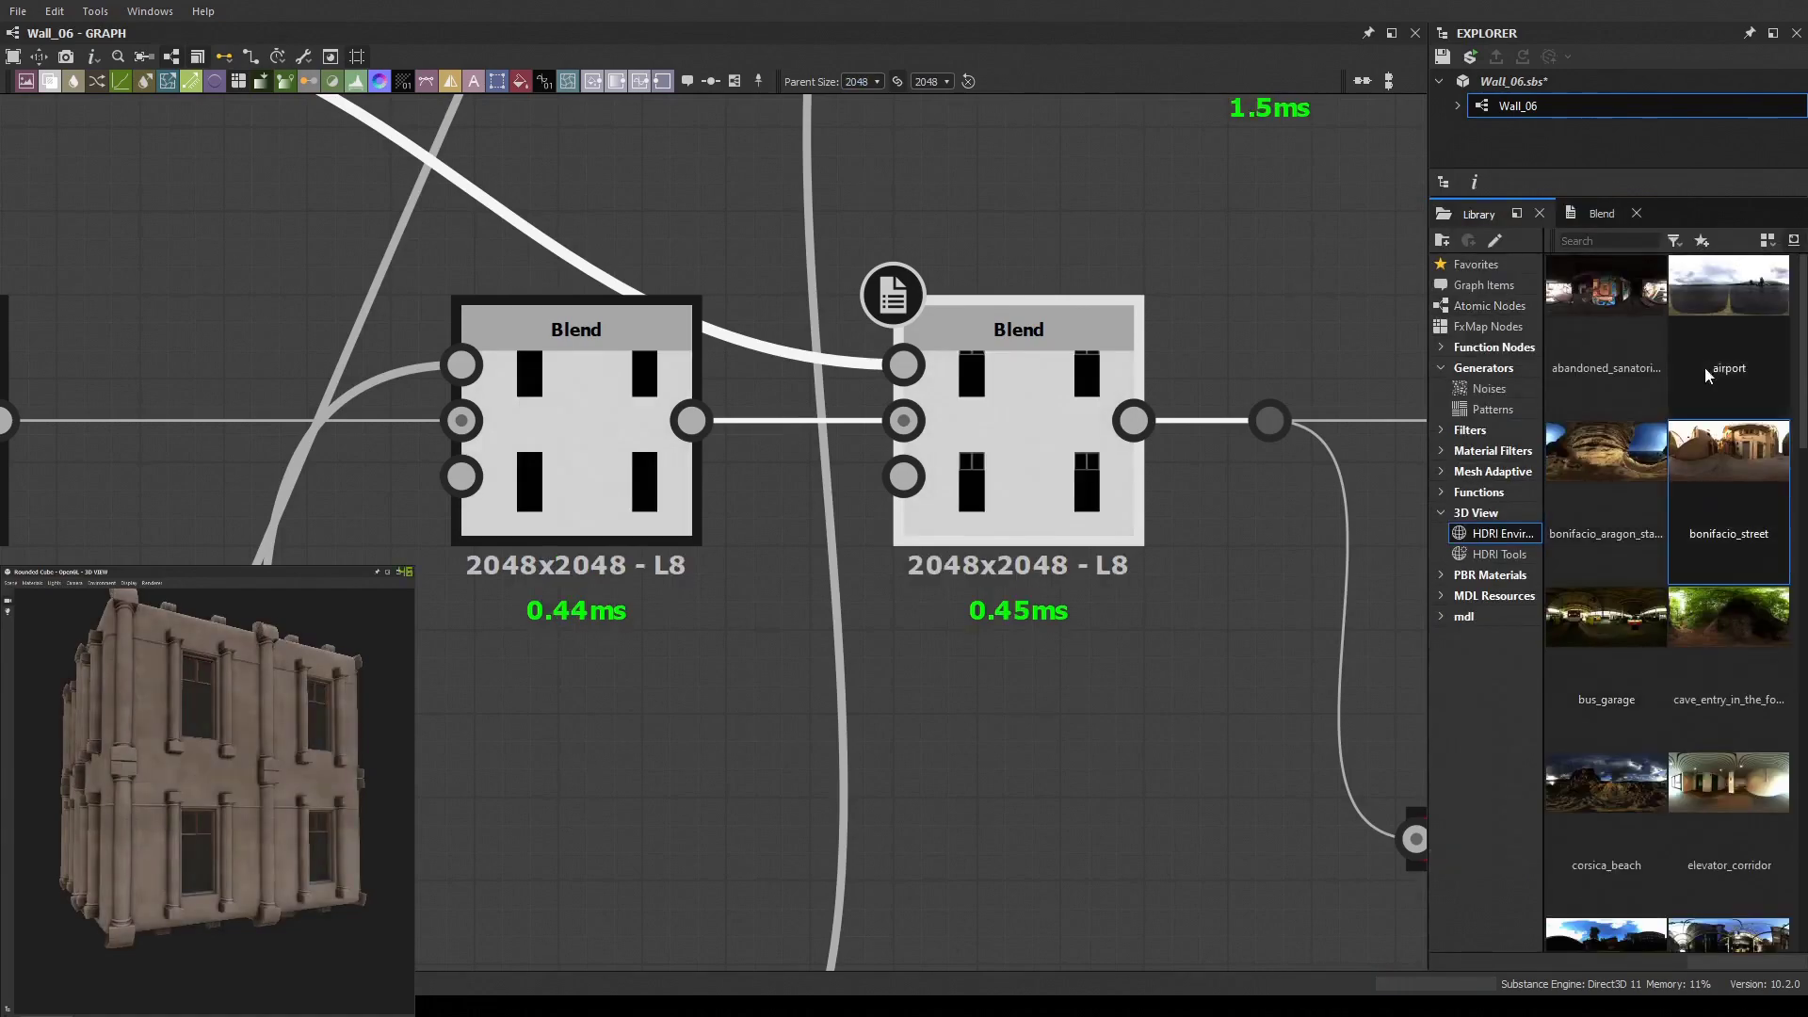
drag(1606, 311, 289, 721)
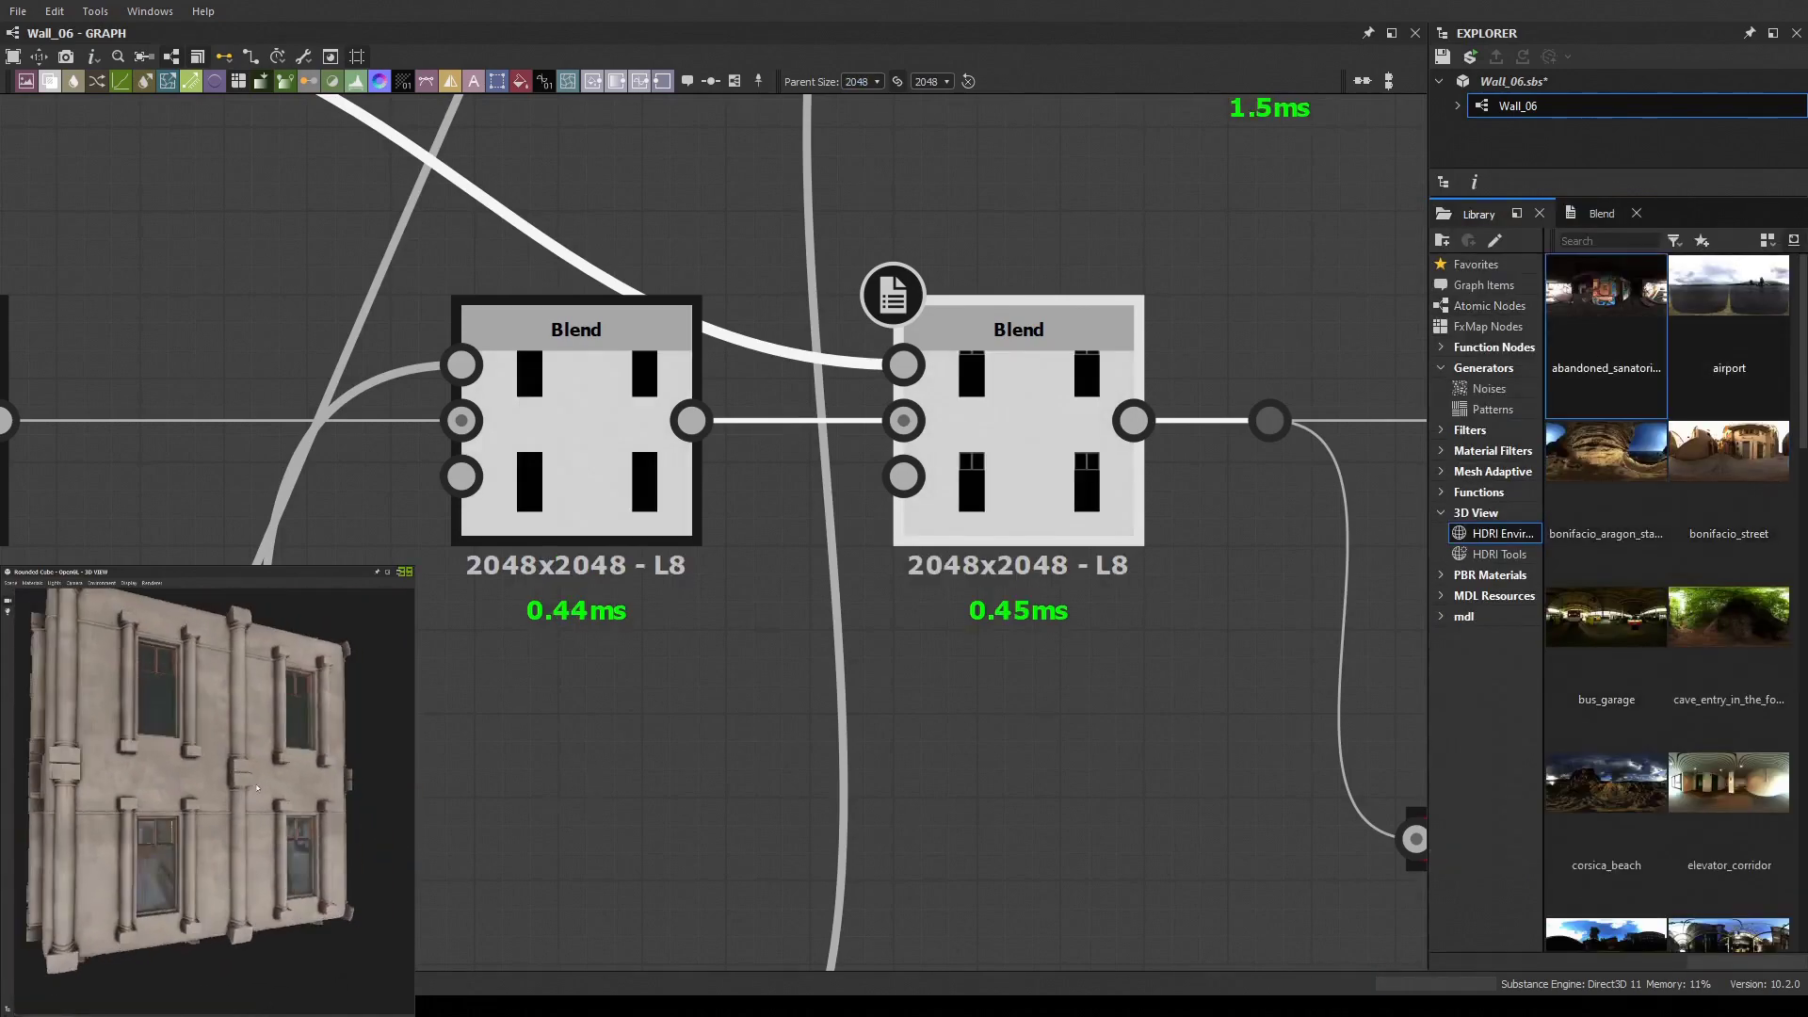
scroll(952, 393, down, 5)
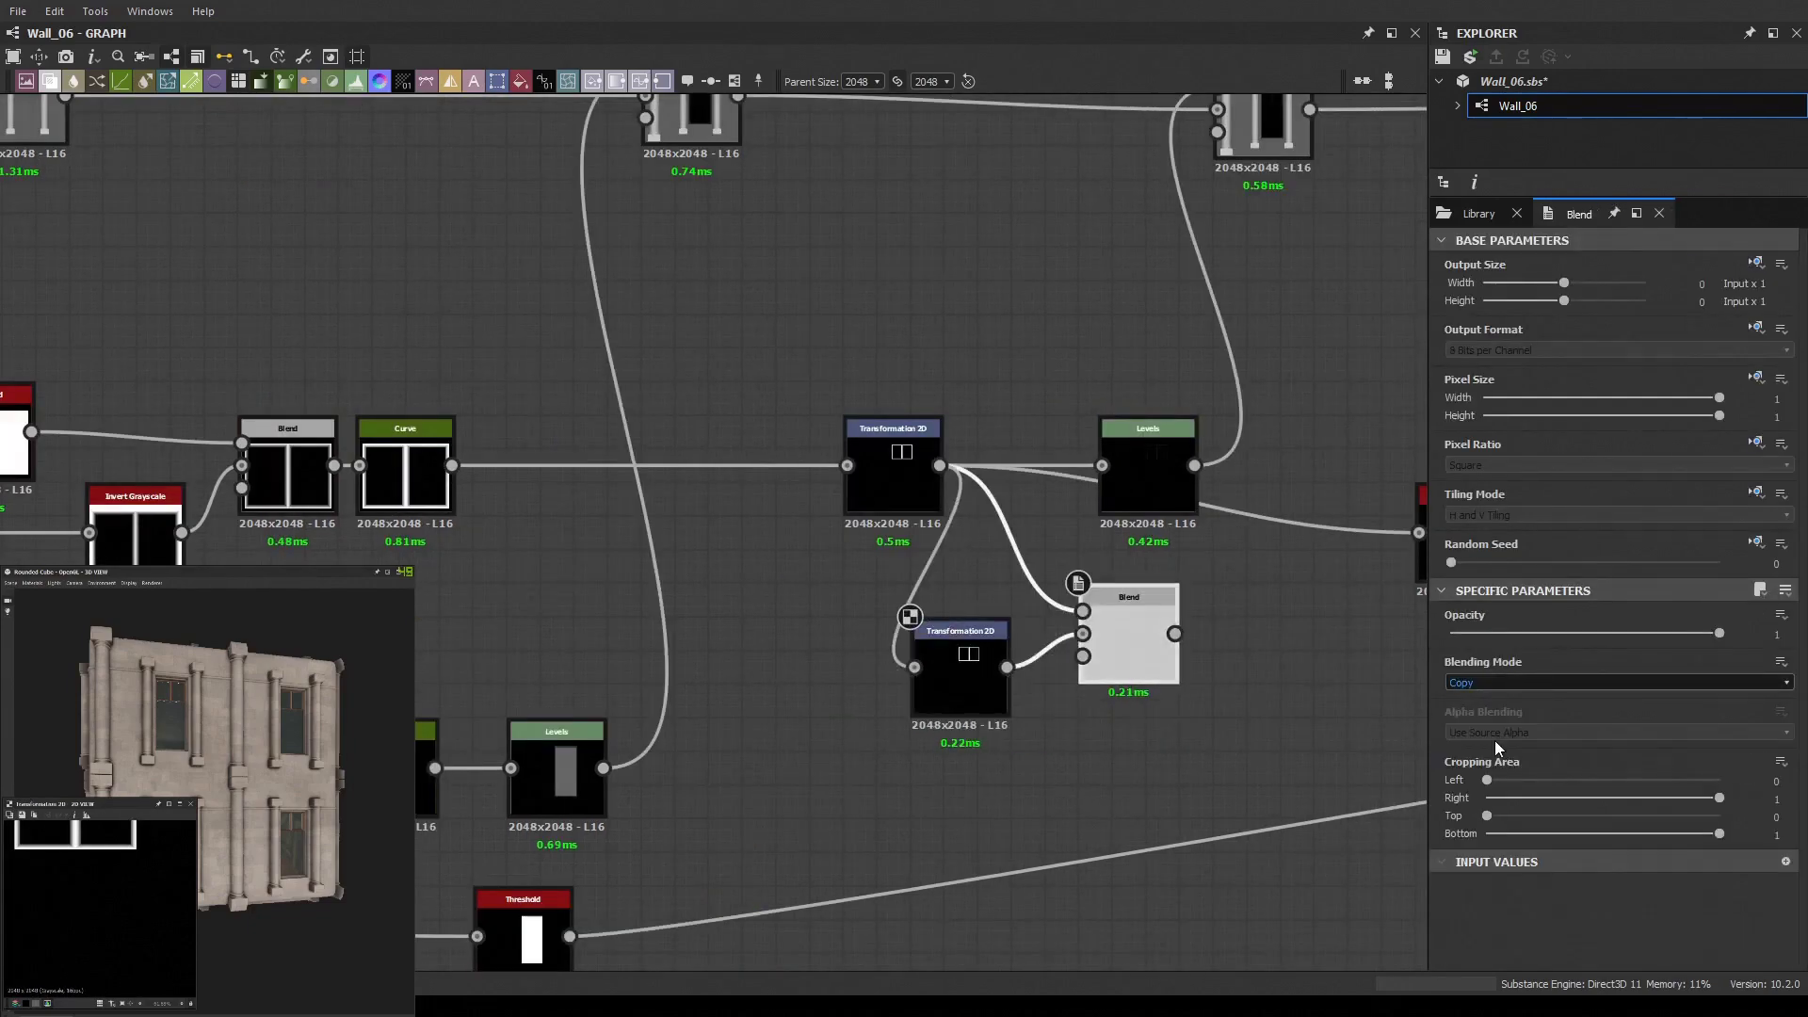
Set the copied Transformation 2D's Offset Y to about -0.186 and check the 3D preview
click(971, 663)
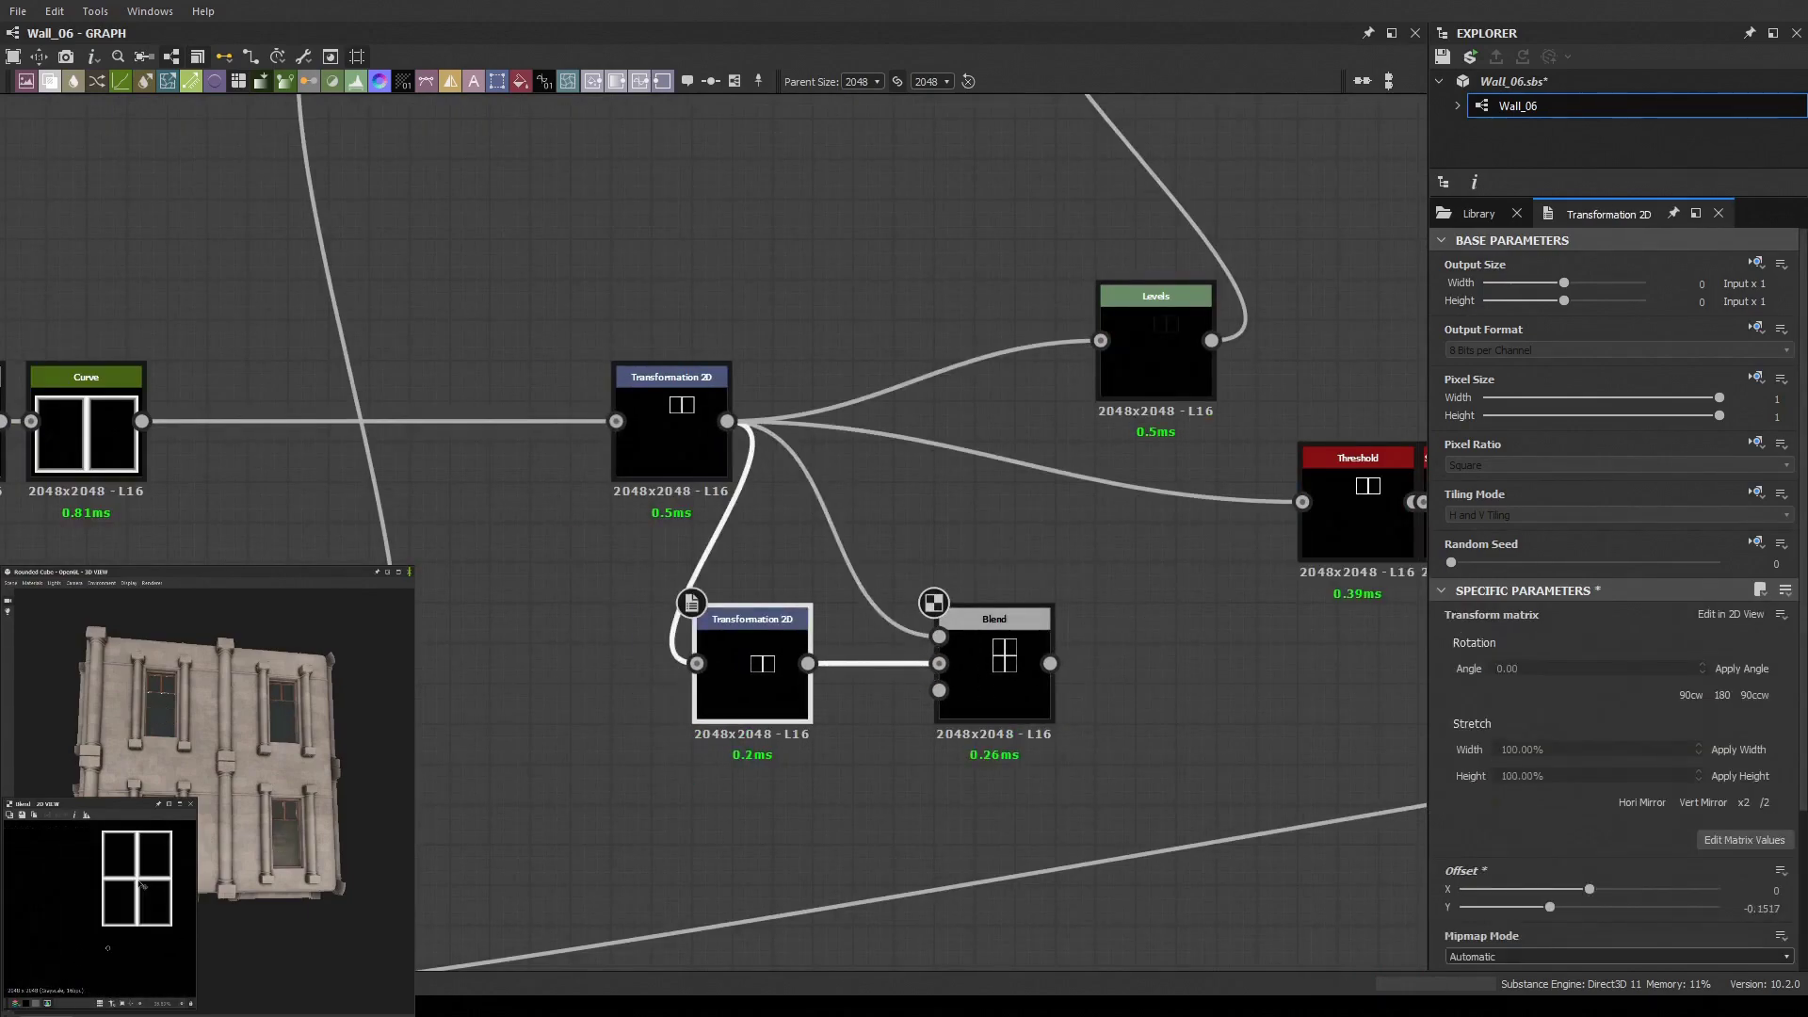
scroll(998, 601, down, 3)
scroll(998, 601, up, 4)
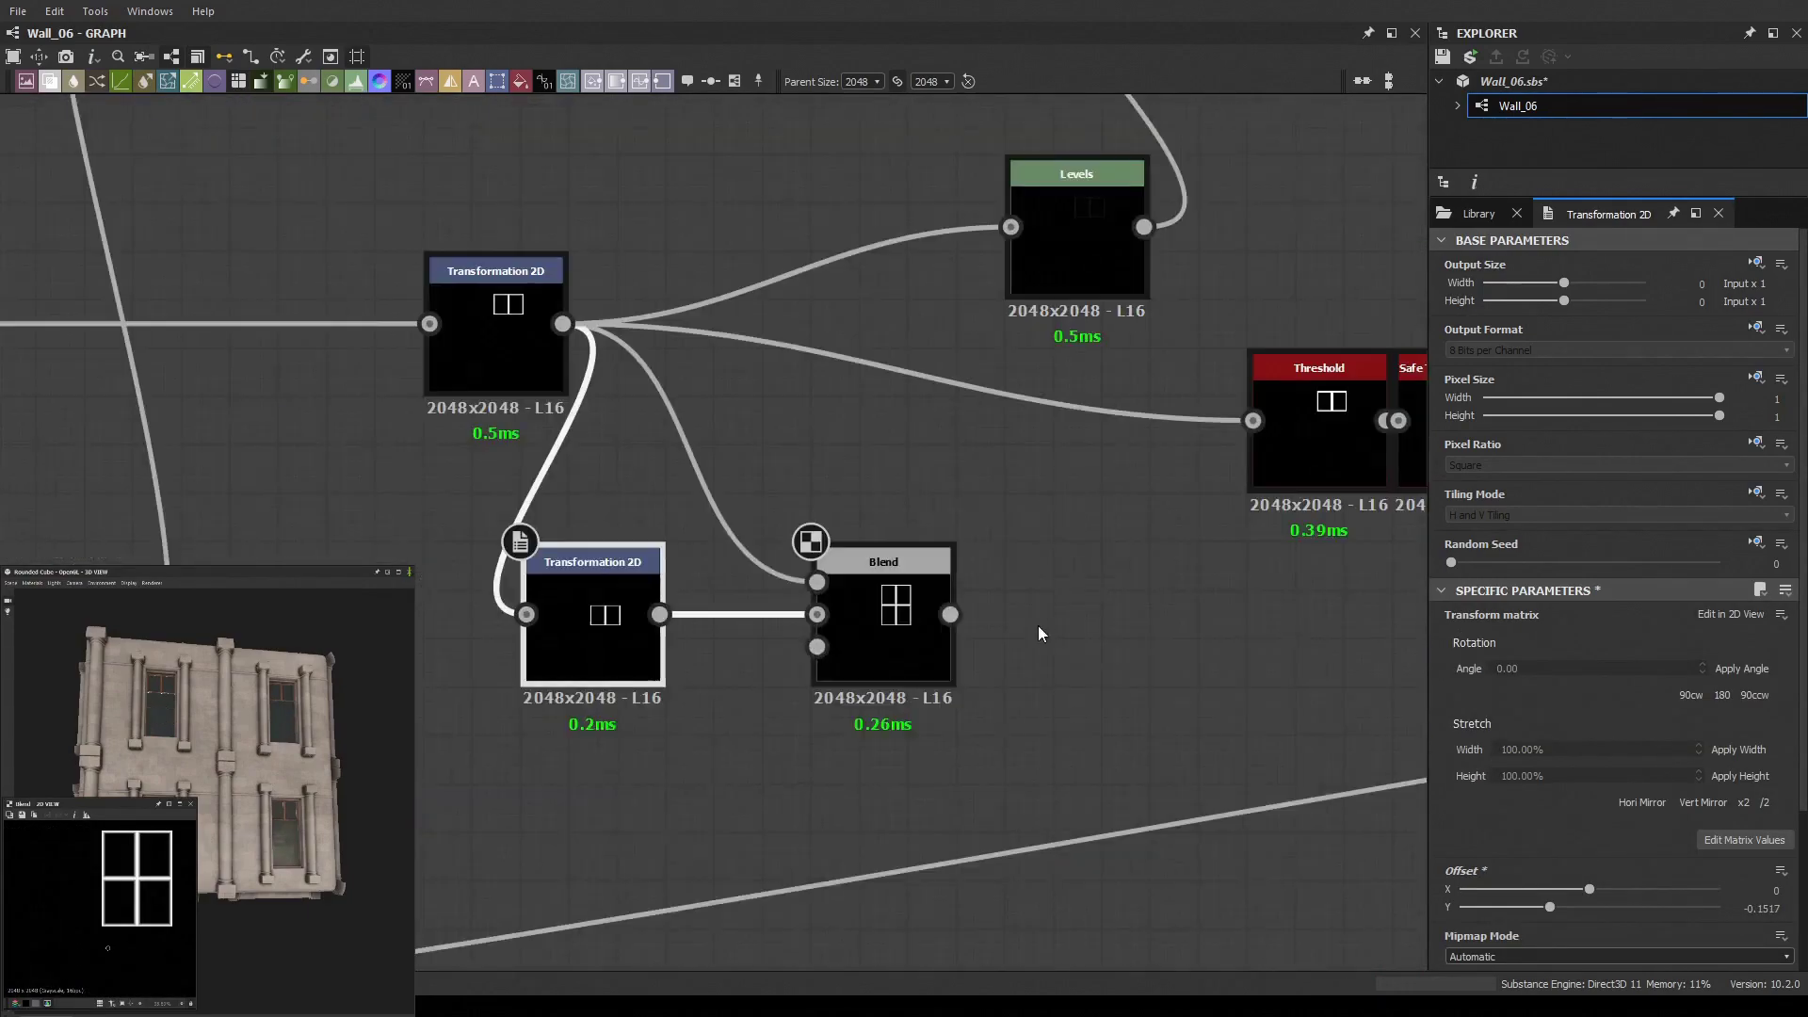
scroll(912, 629, up, 3)
scroll(888, 619, down, 3)
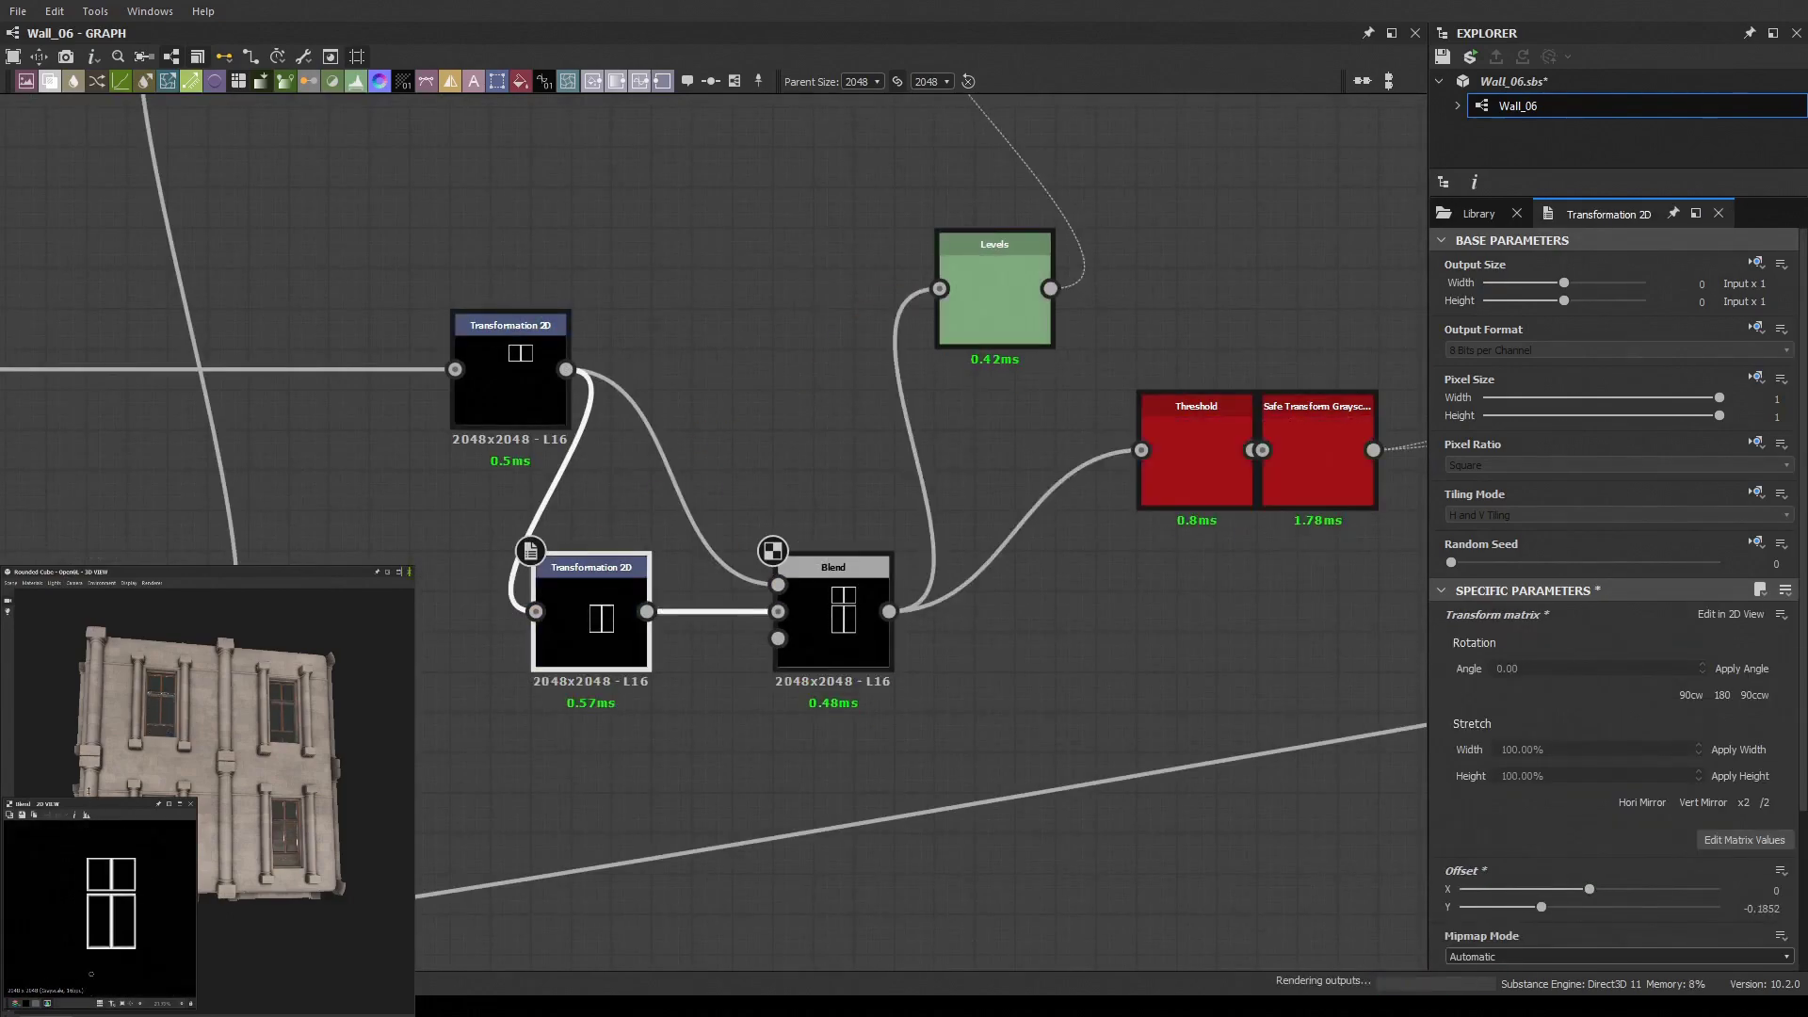
click(118, 718)
scroll(118, 718, up, 5)
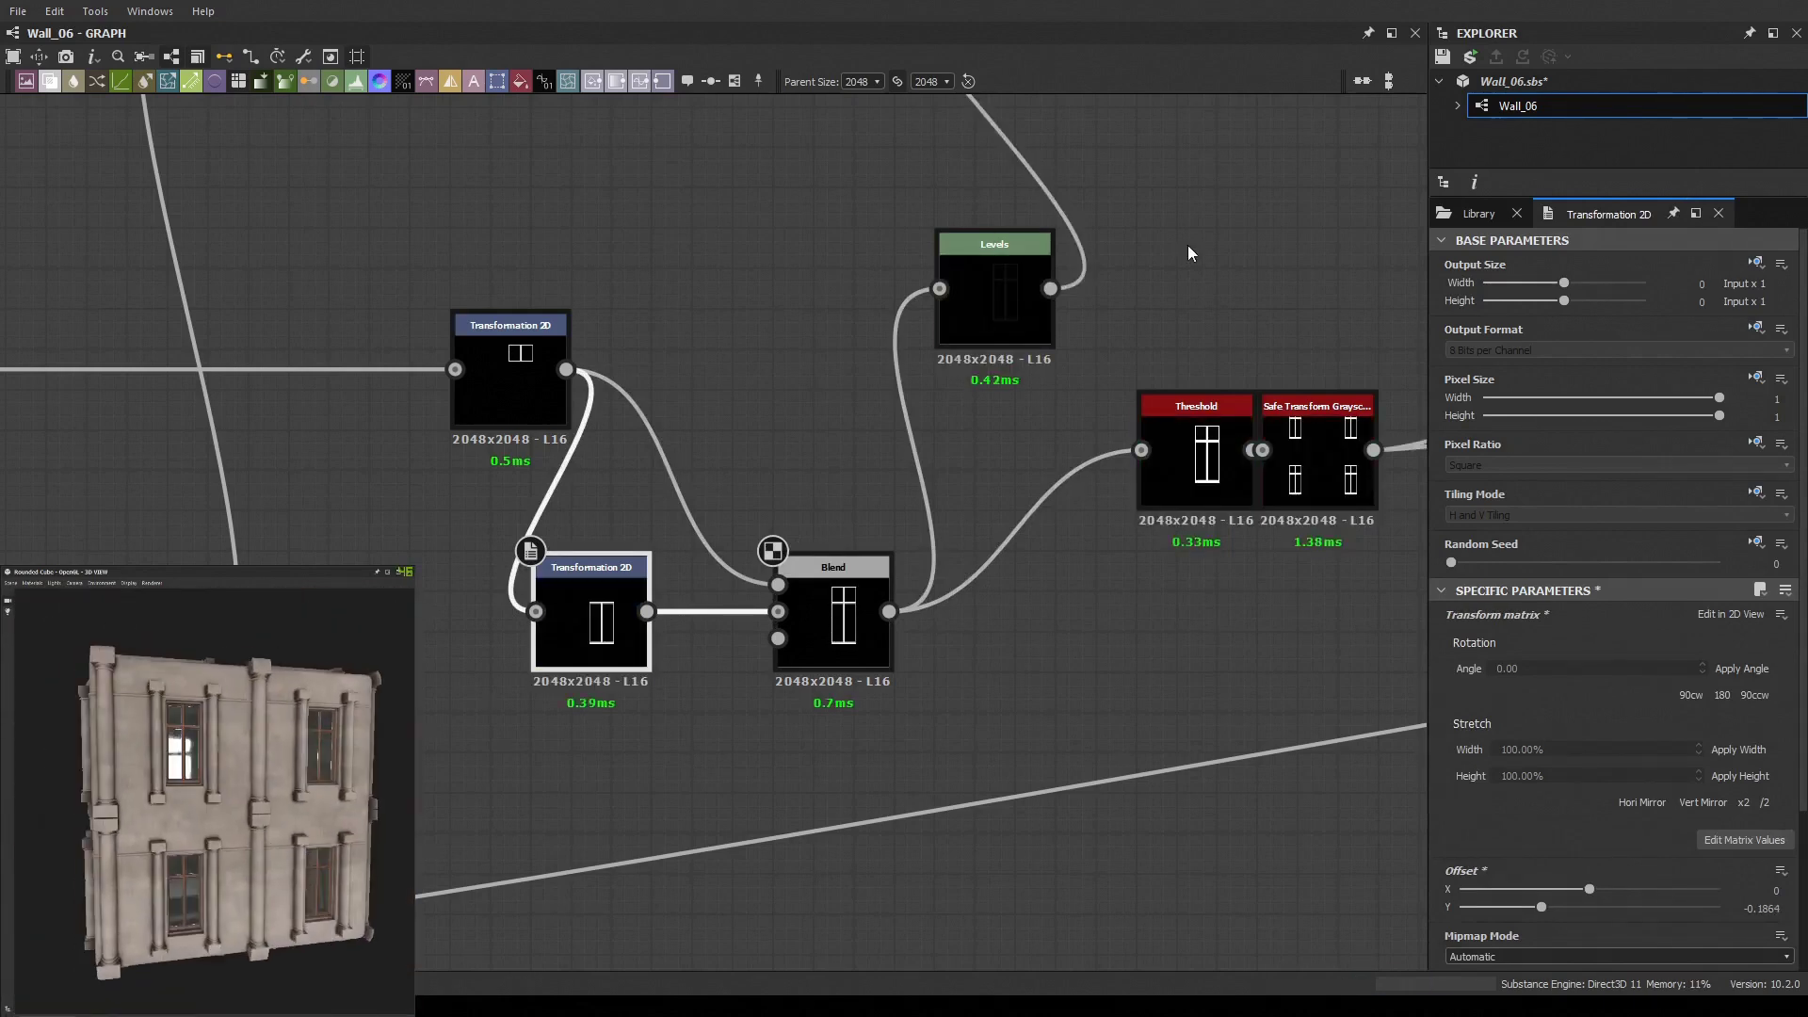
Navigate the graph and 3D view, then paste the copied Shape and Transformation 2D nodes
scroll(1188, 254, down, 5)
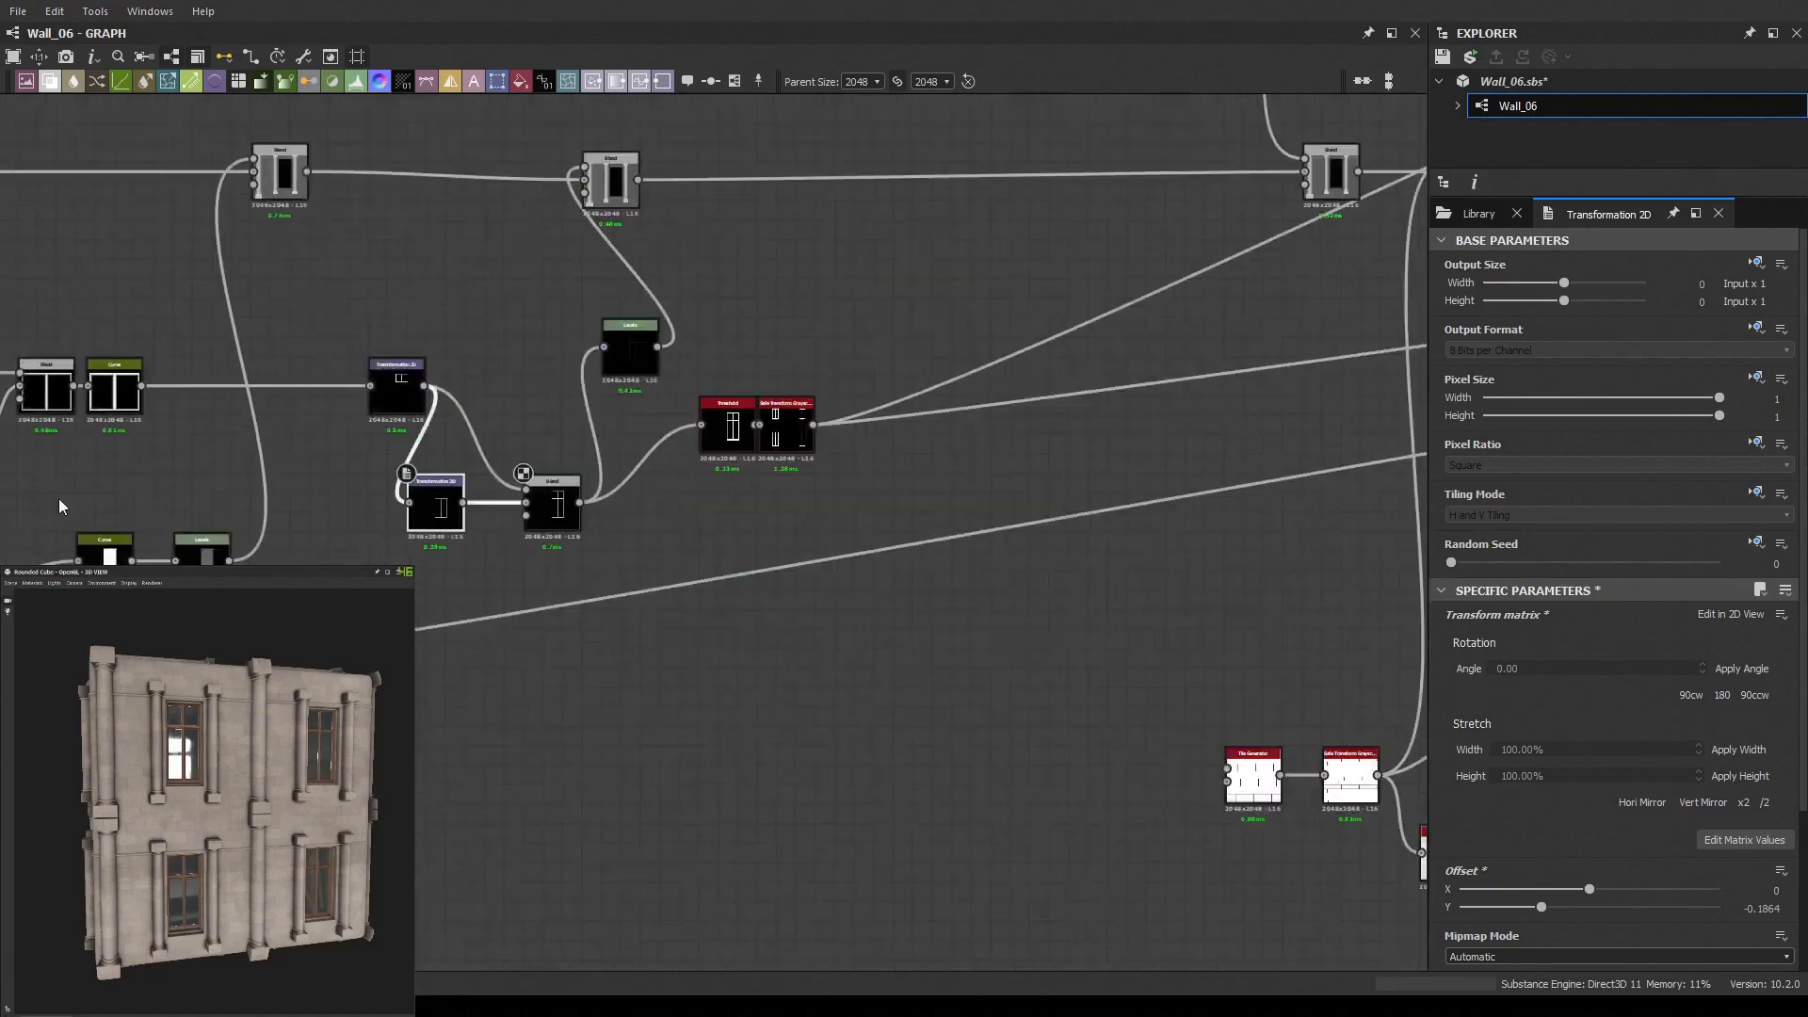
scroll(845, 595, down, 5)
scroll(919, 595, up, 5)
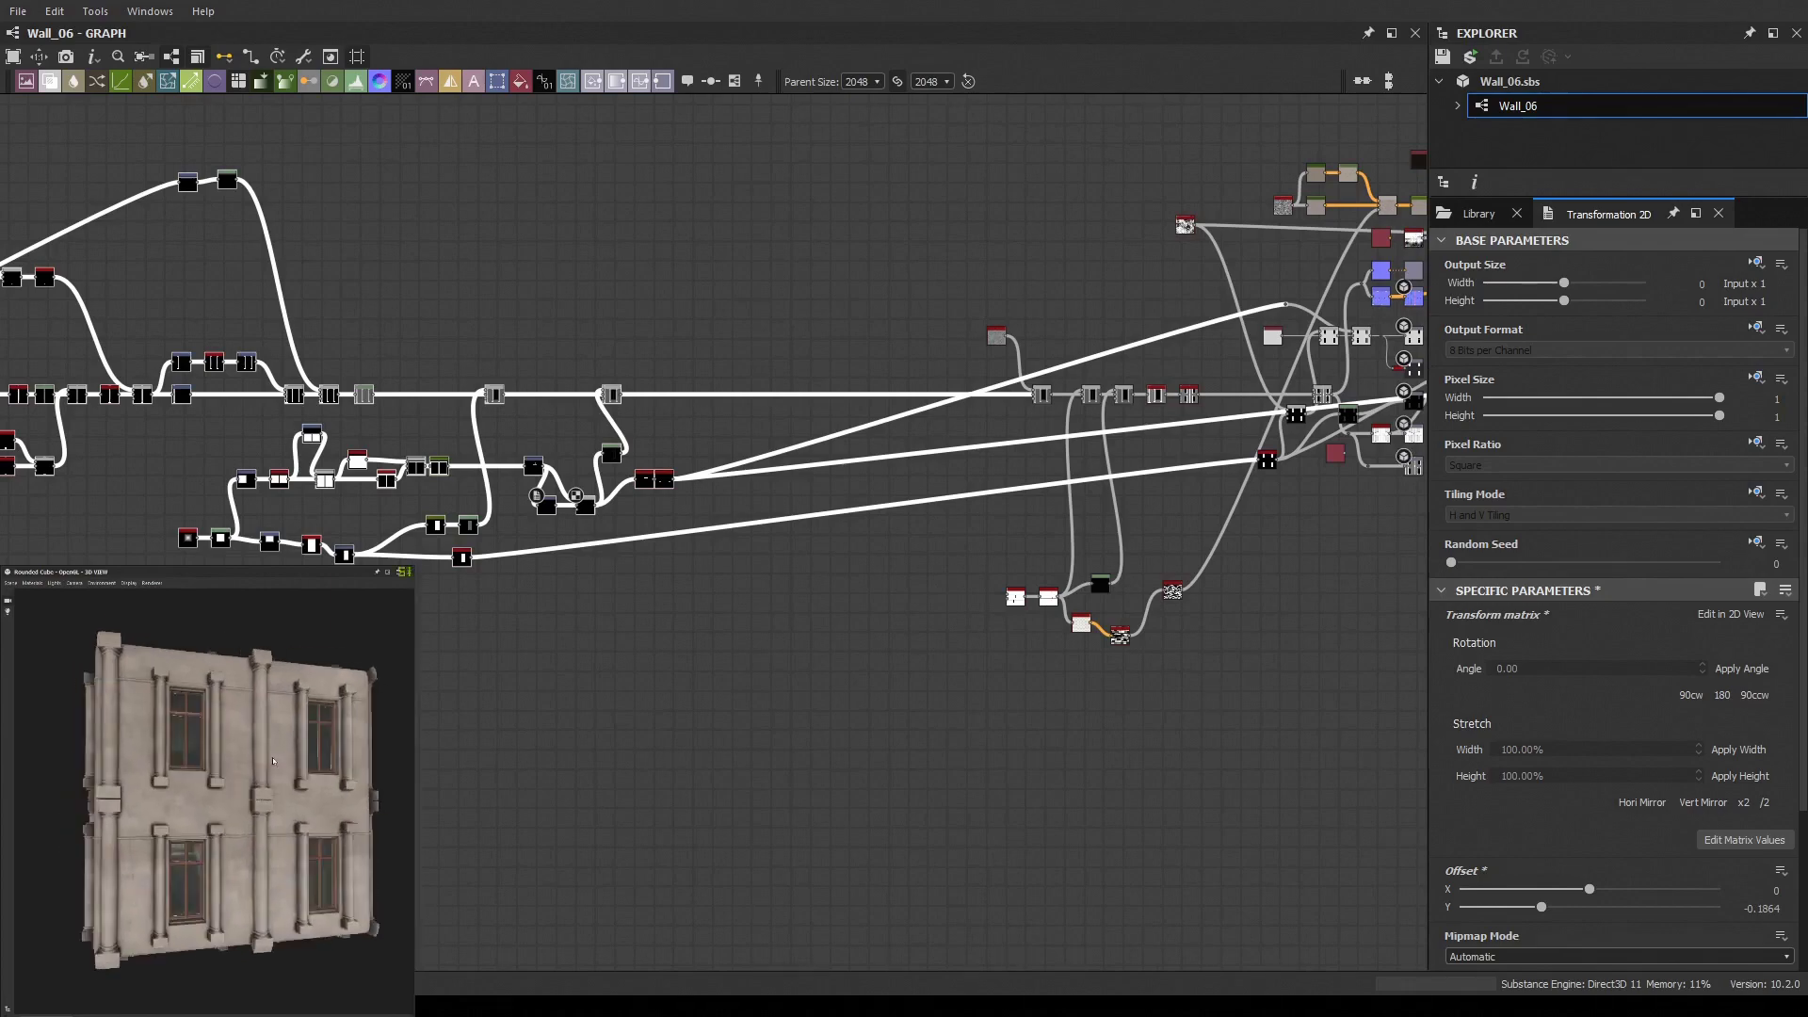
scroll(1153, 490, up, 8)
scroll(1153, 489, down, 3)
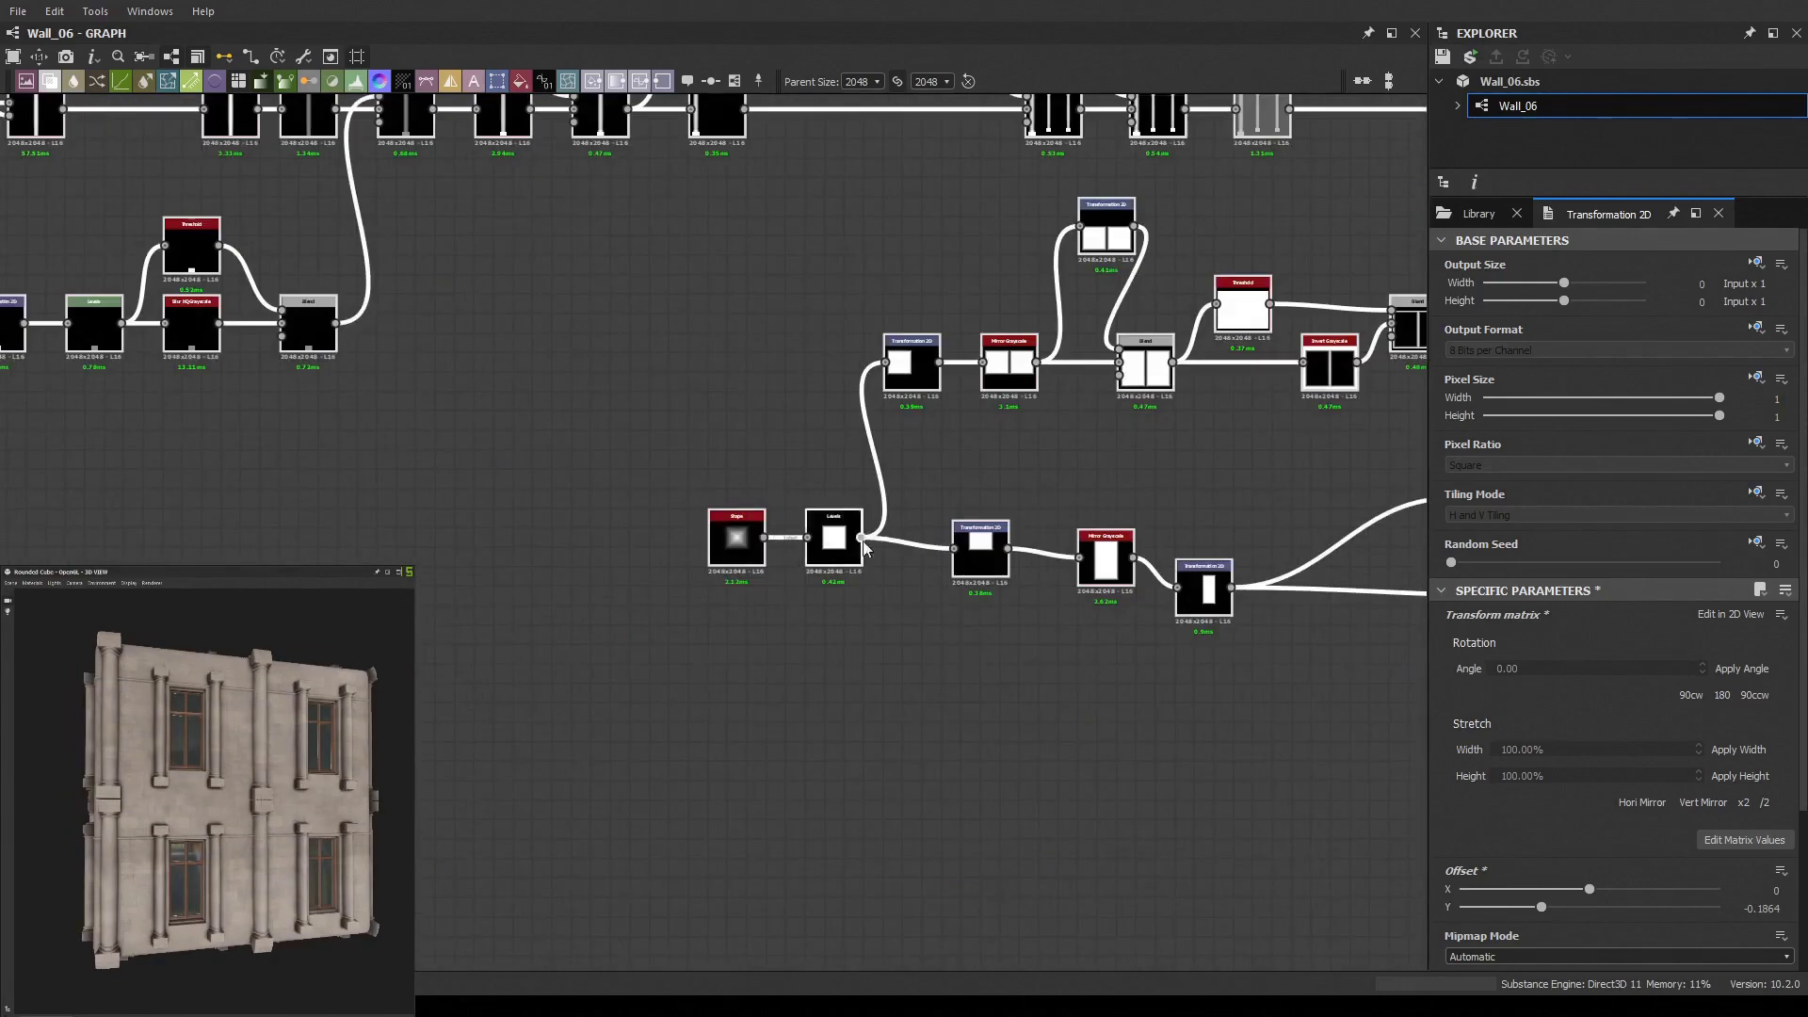
scroll(1060, 694, down, 3)
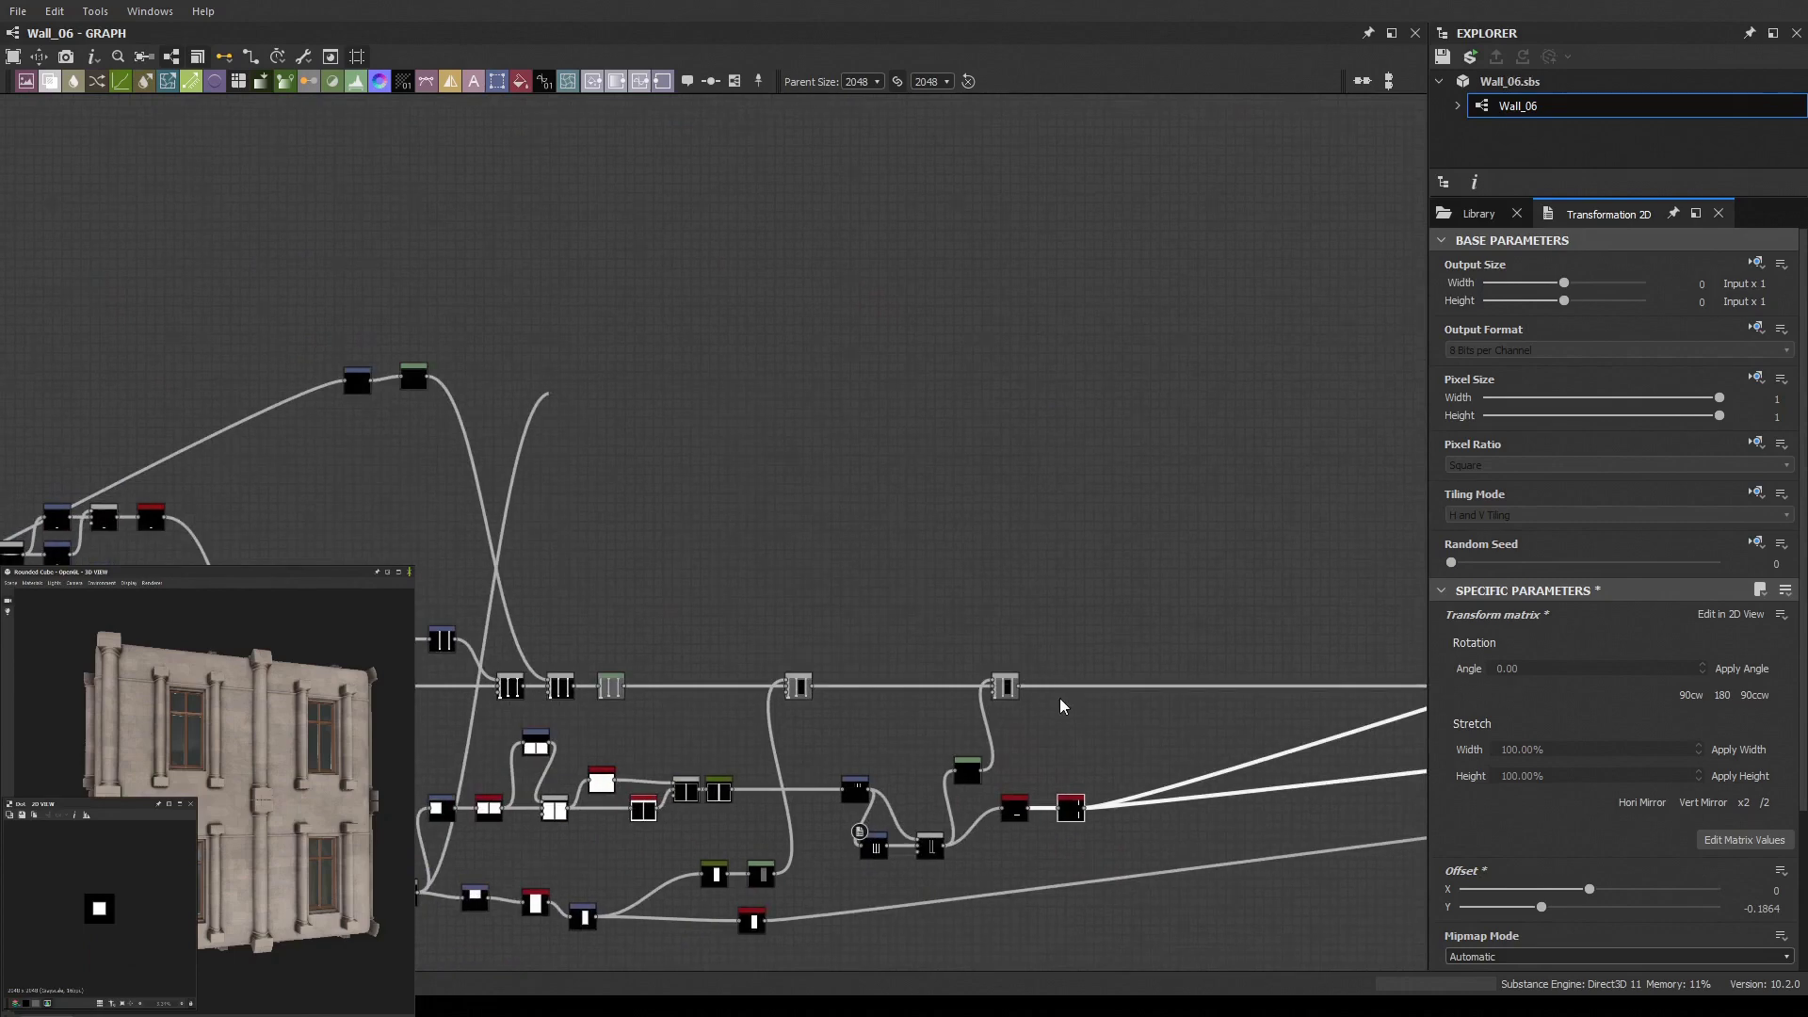
scroll(287, 768, up, 5)
scroll(254, 783, down, 5)
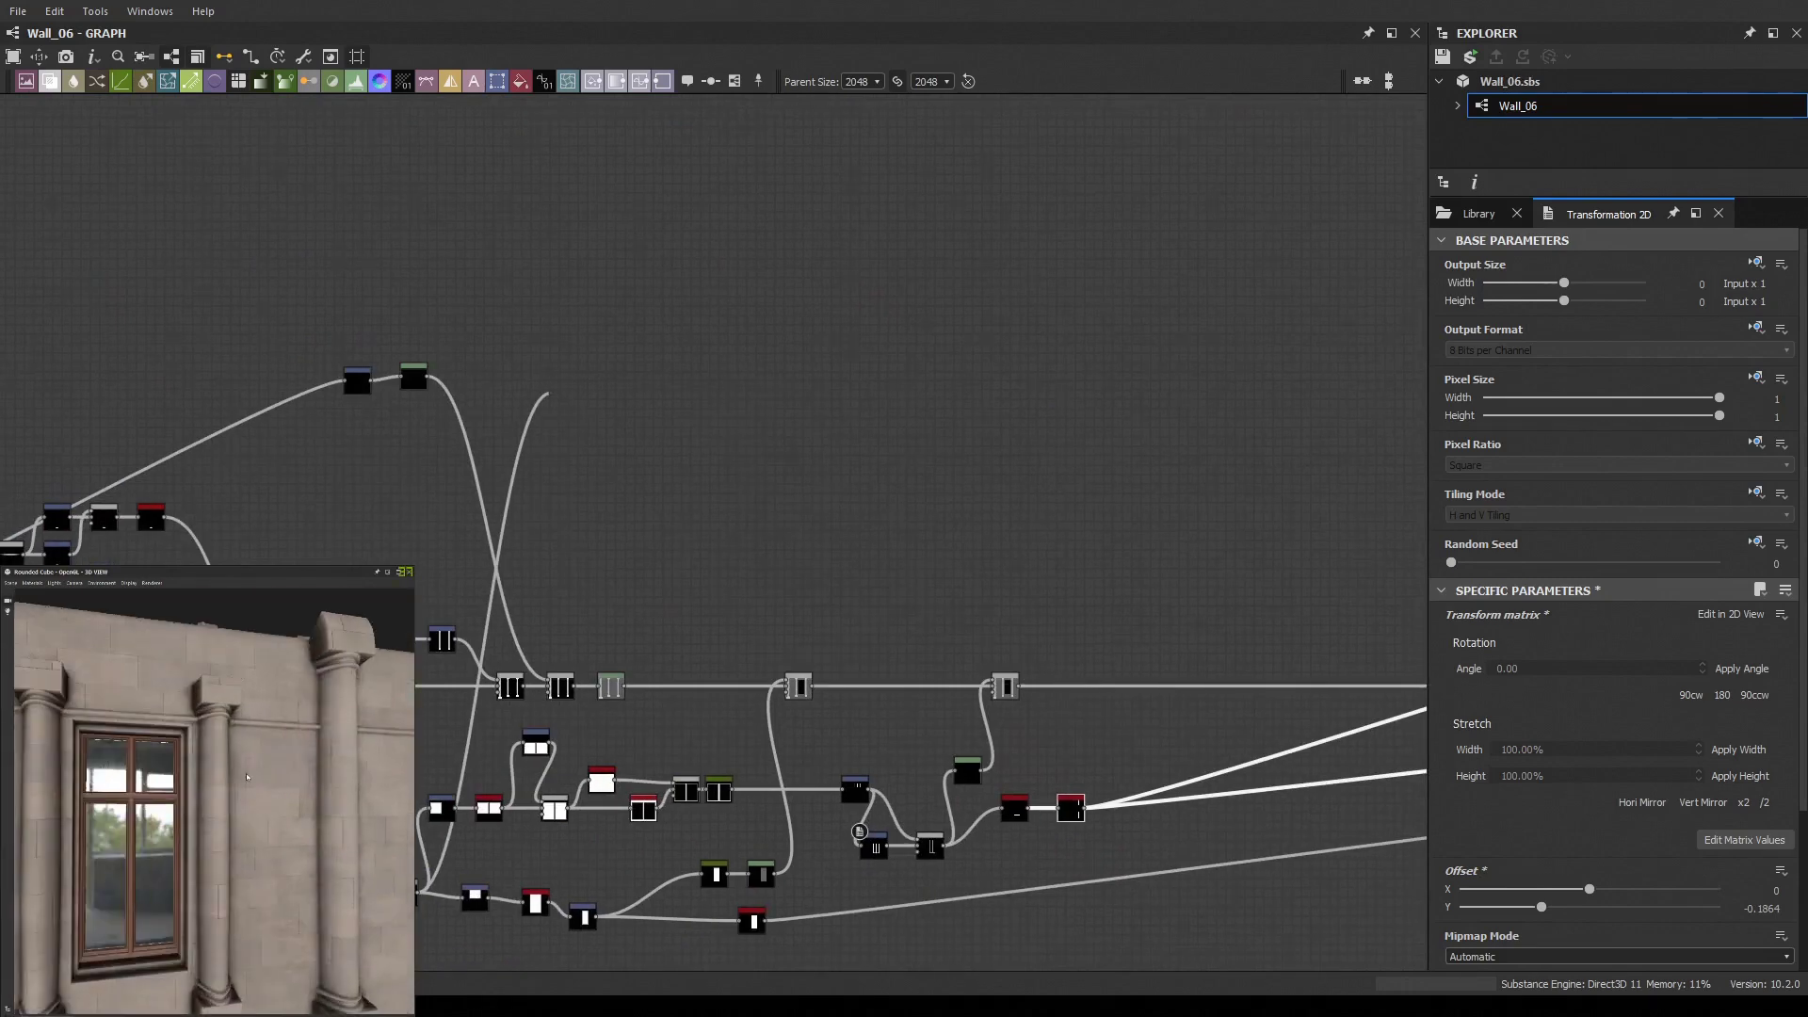
scroll(247, 777, down, 2)
scroll(246, 777, down, 3)
scroll(864, 529, up, 3)
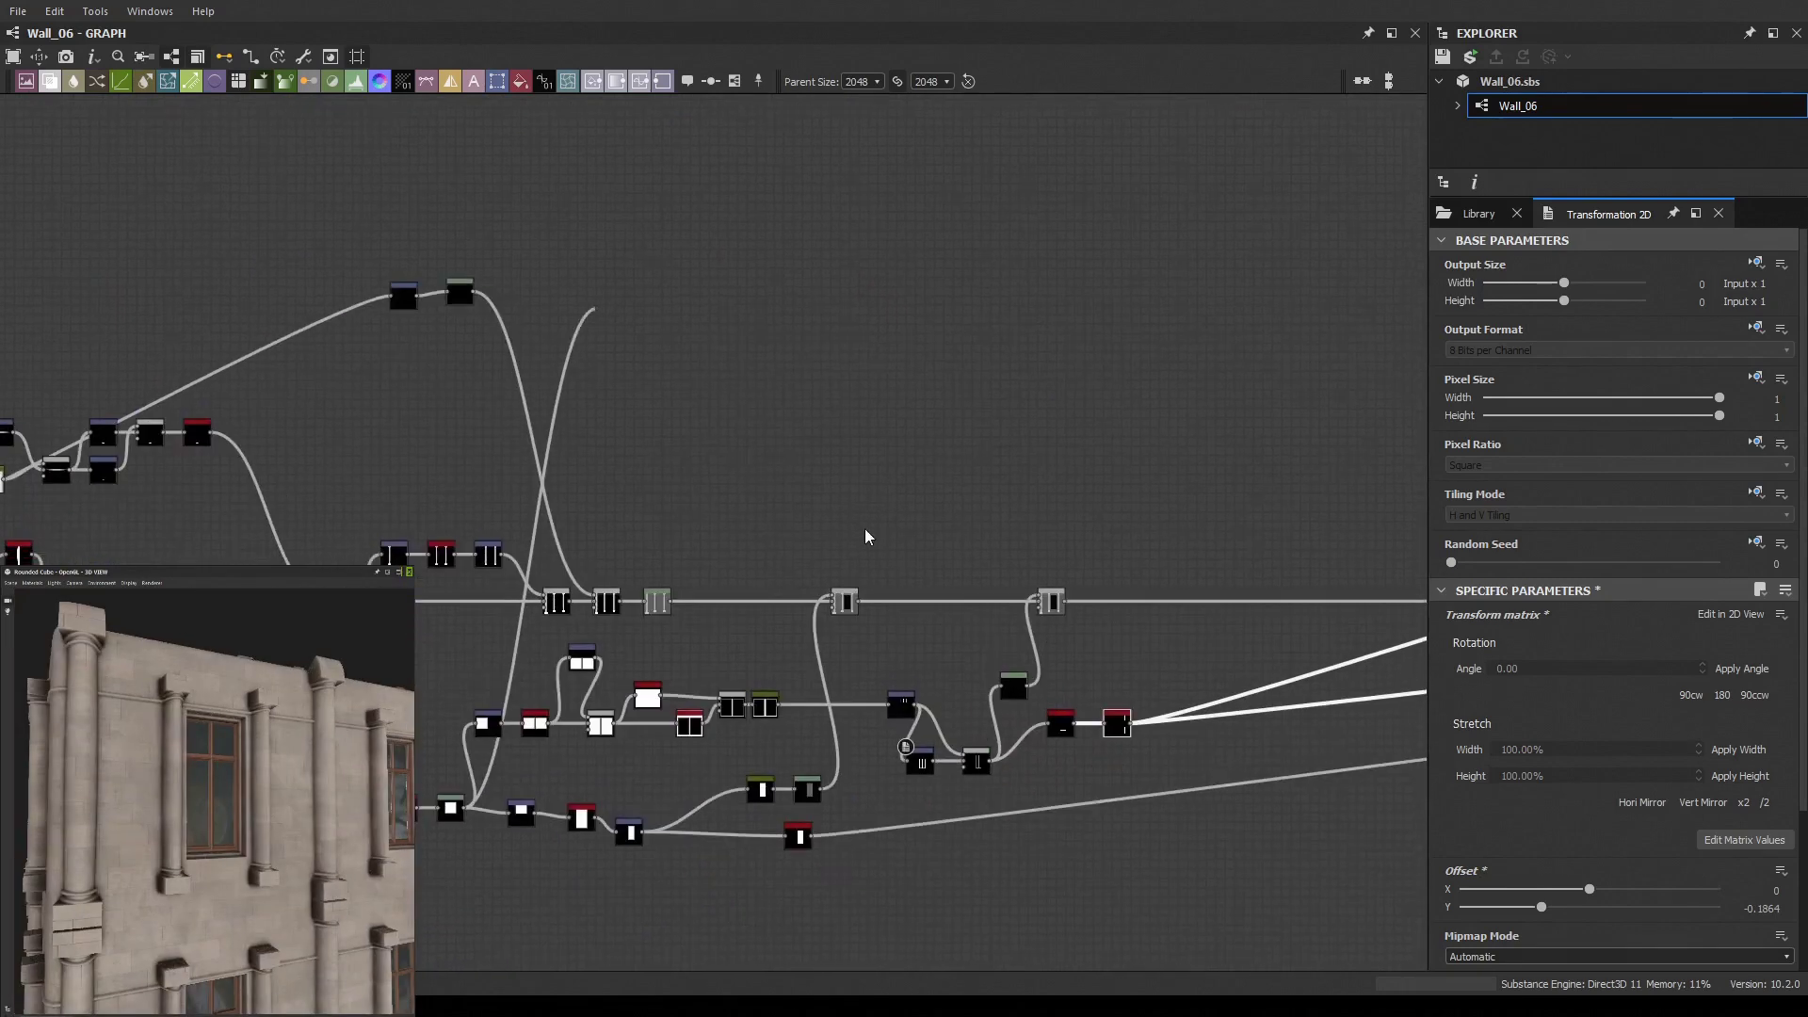
scroll(826, 511, up, 4)
scroll(827, 510, up, 2)
key(ctrl+v)
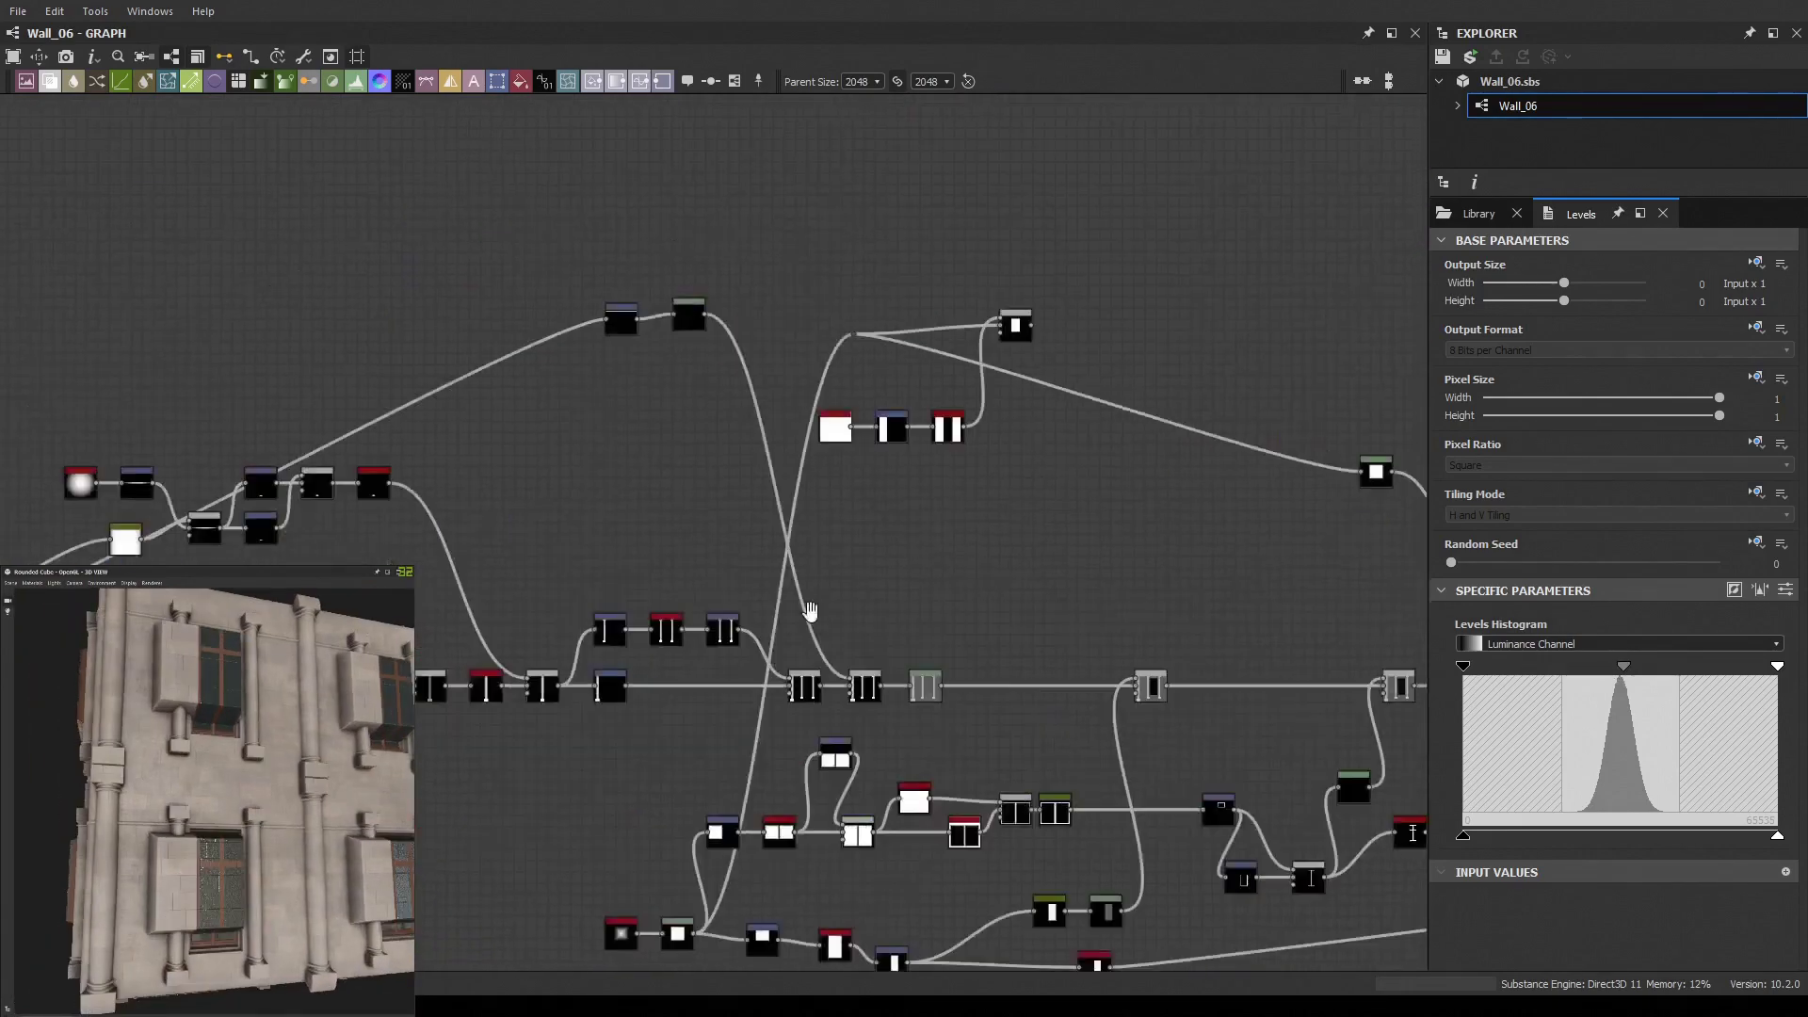
Steepen the Curve node's response, then select another node
drag(1504, 909, 1723, 927)
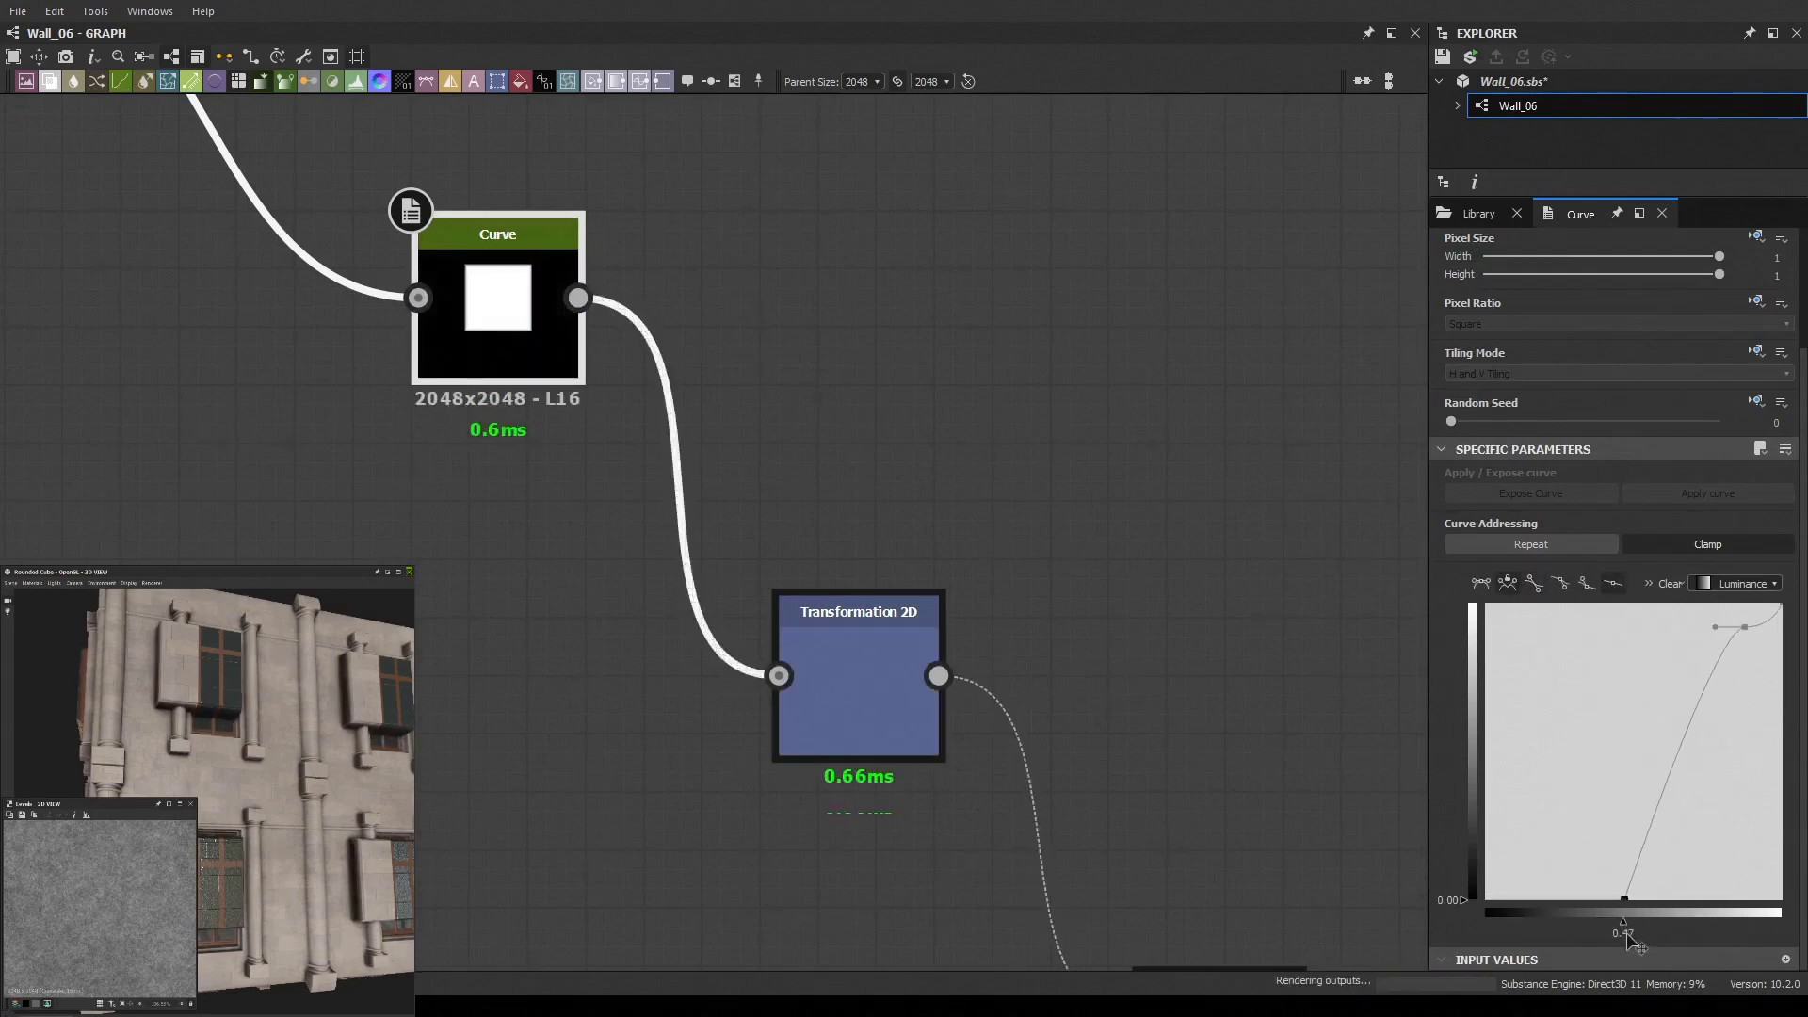
scroll(1636, 941, up, 3)
drag(1654, 756, 1695, 806)
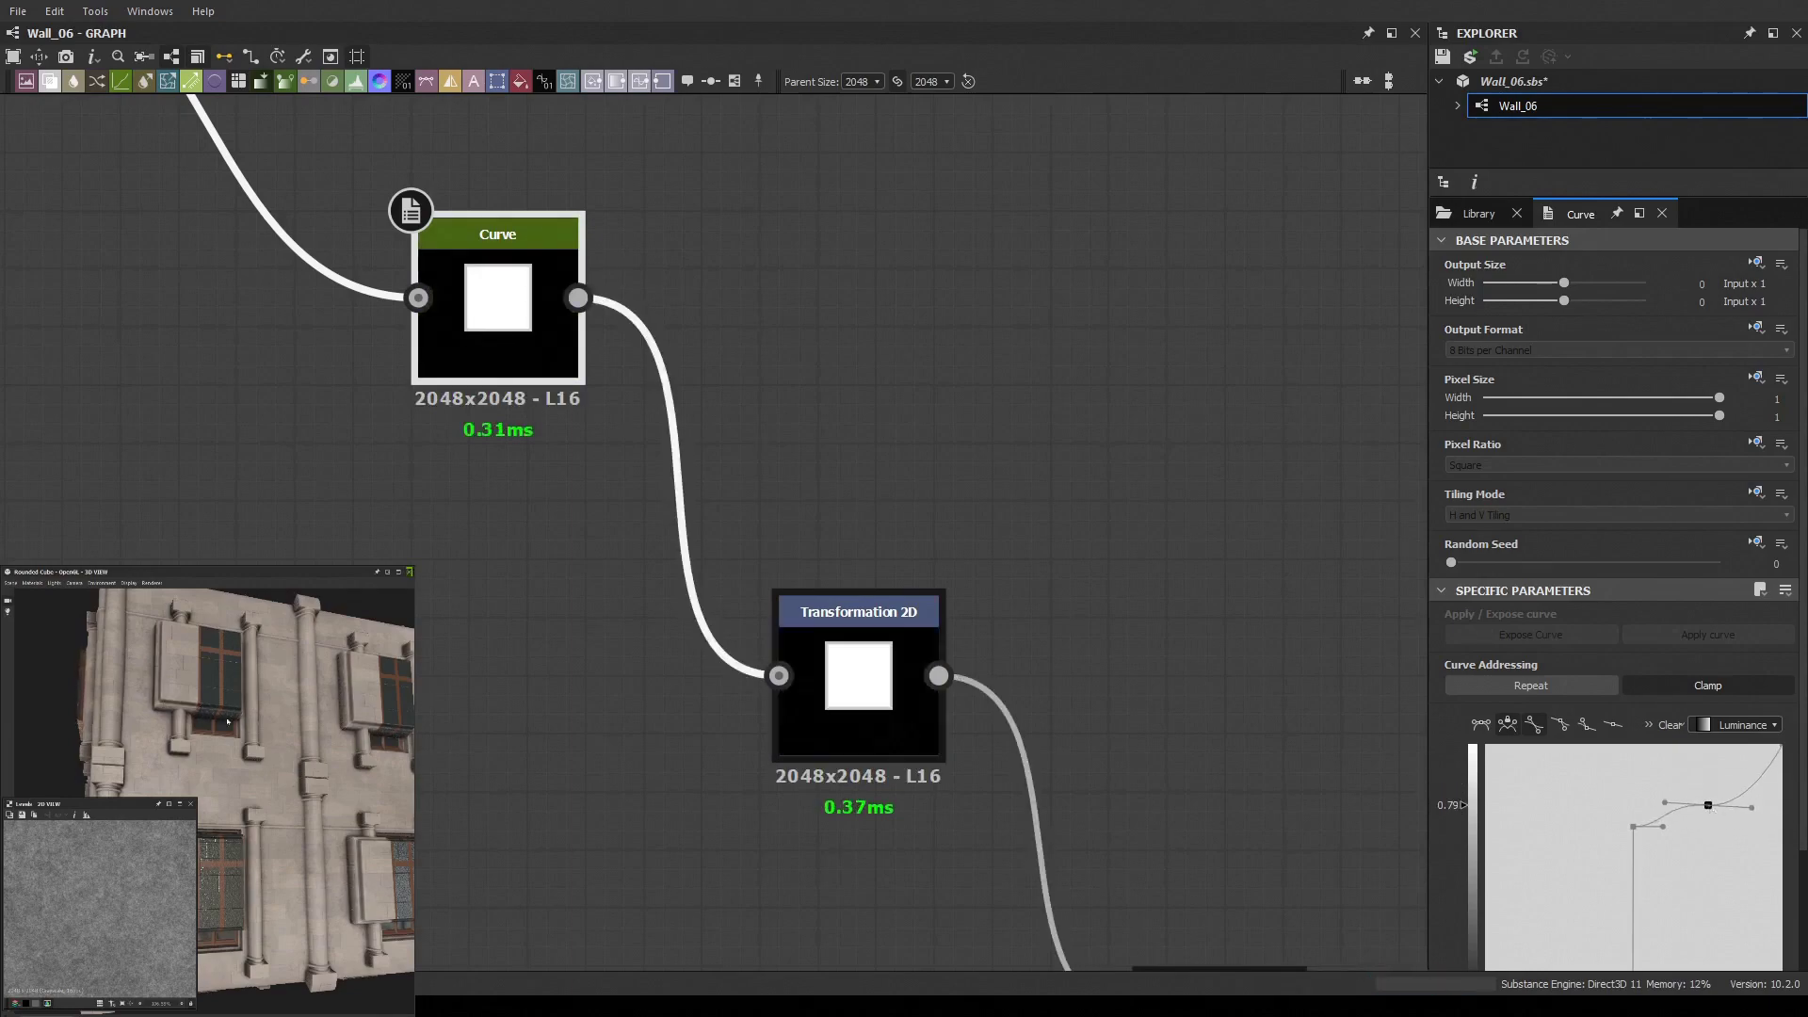
scroll(716, 527, down, 5)
scroll(810, 443, up, 3)
click(812, 443)
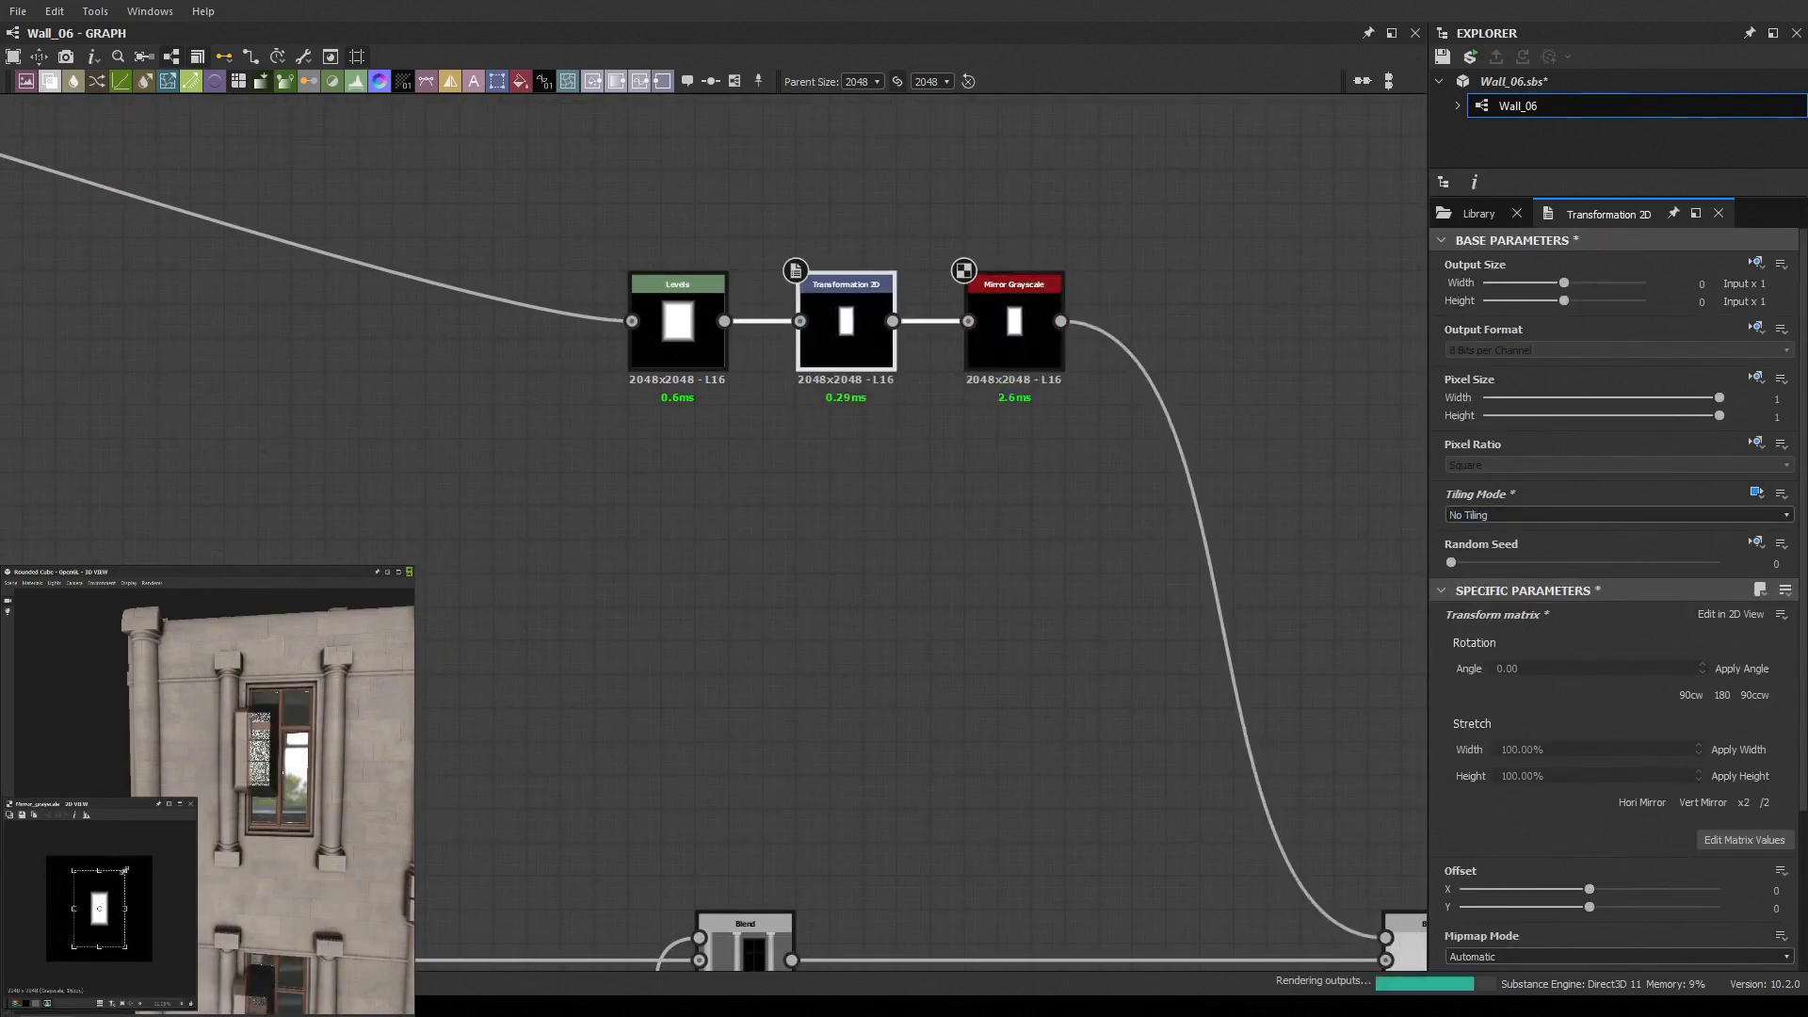
Shrink the transformed shape toward the centre and add a Transformation 2D between Mirror Grayscale and Blend
drag(157, 864, 97, 898)
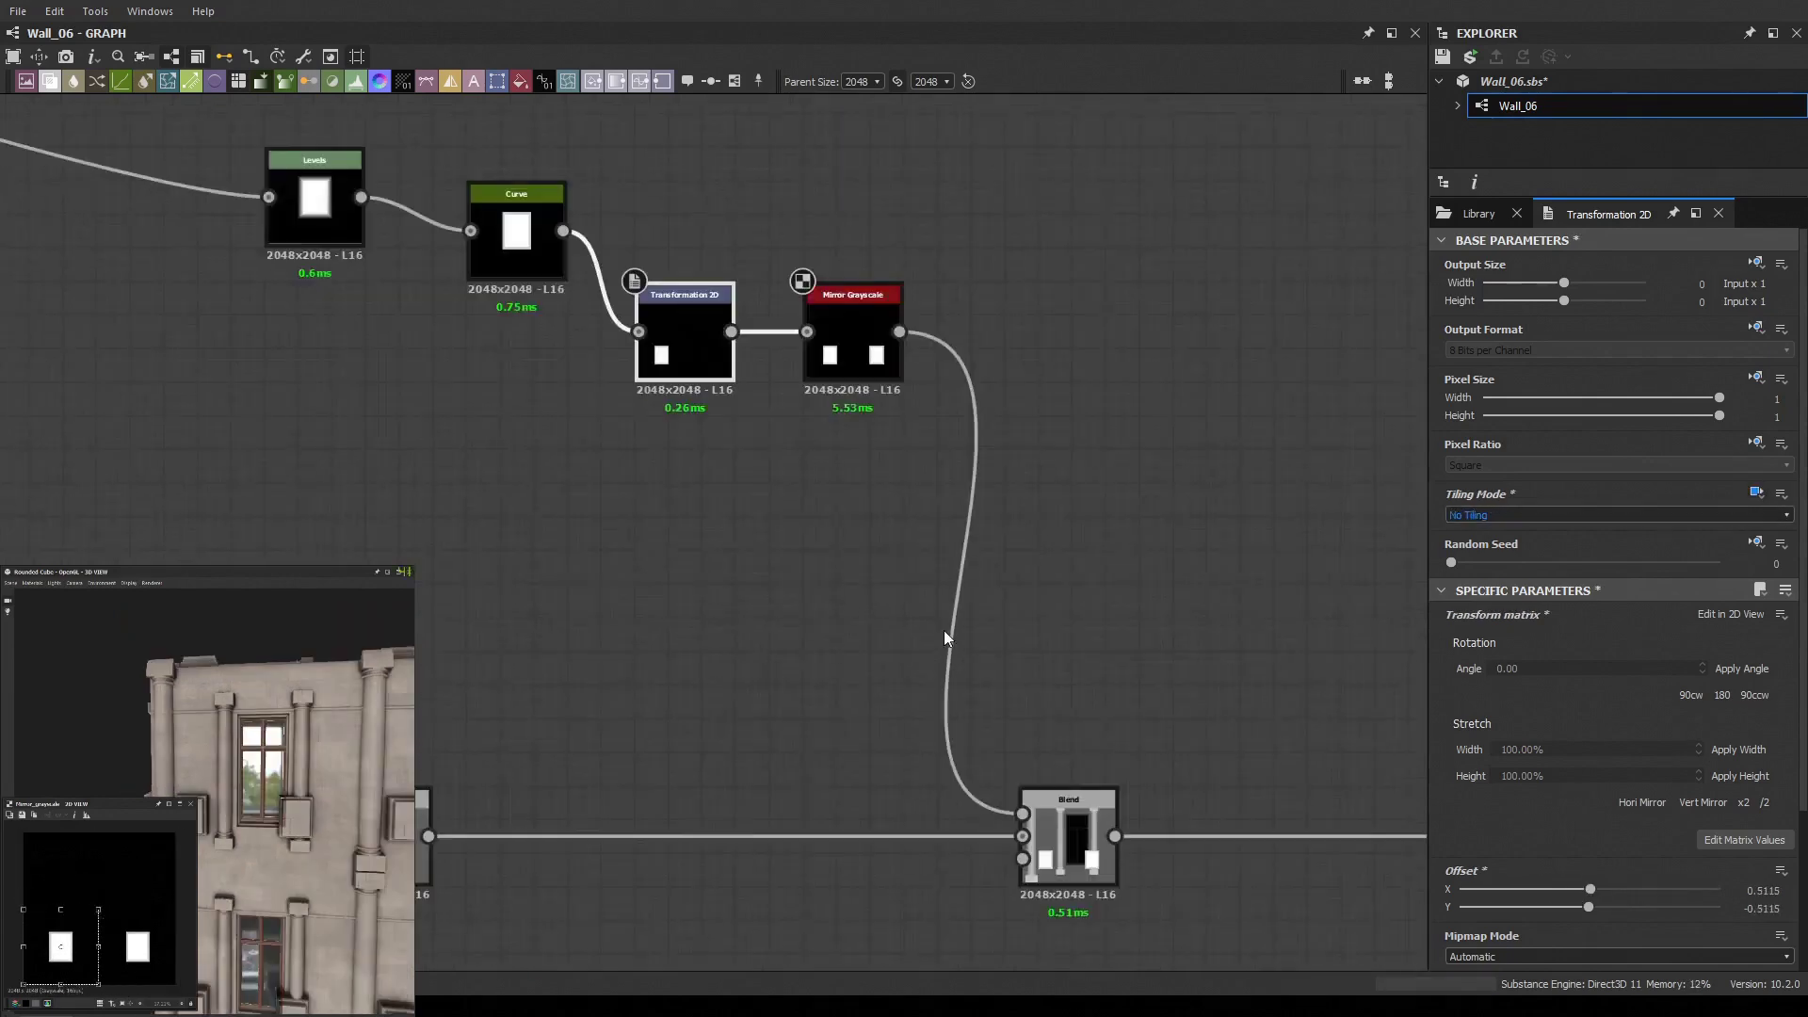
scroll(1062, 545, down, 3)
scroll(1062, 545, down, 2)
scroll(1063, 545, up, 2)
scroll(1243, 547, up, 3)
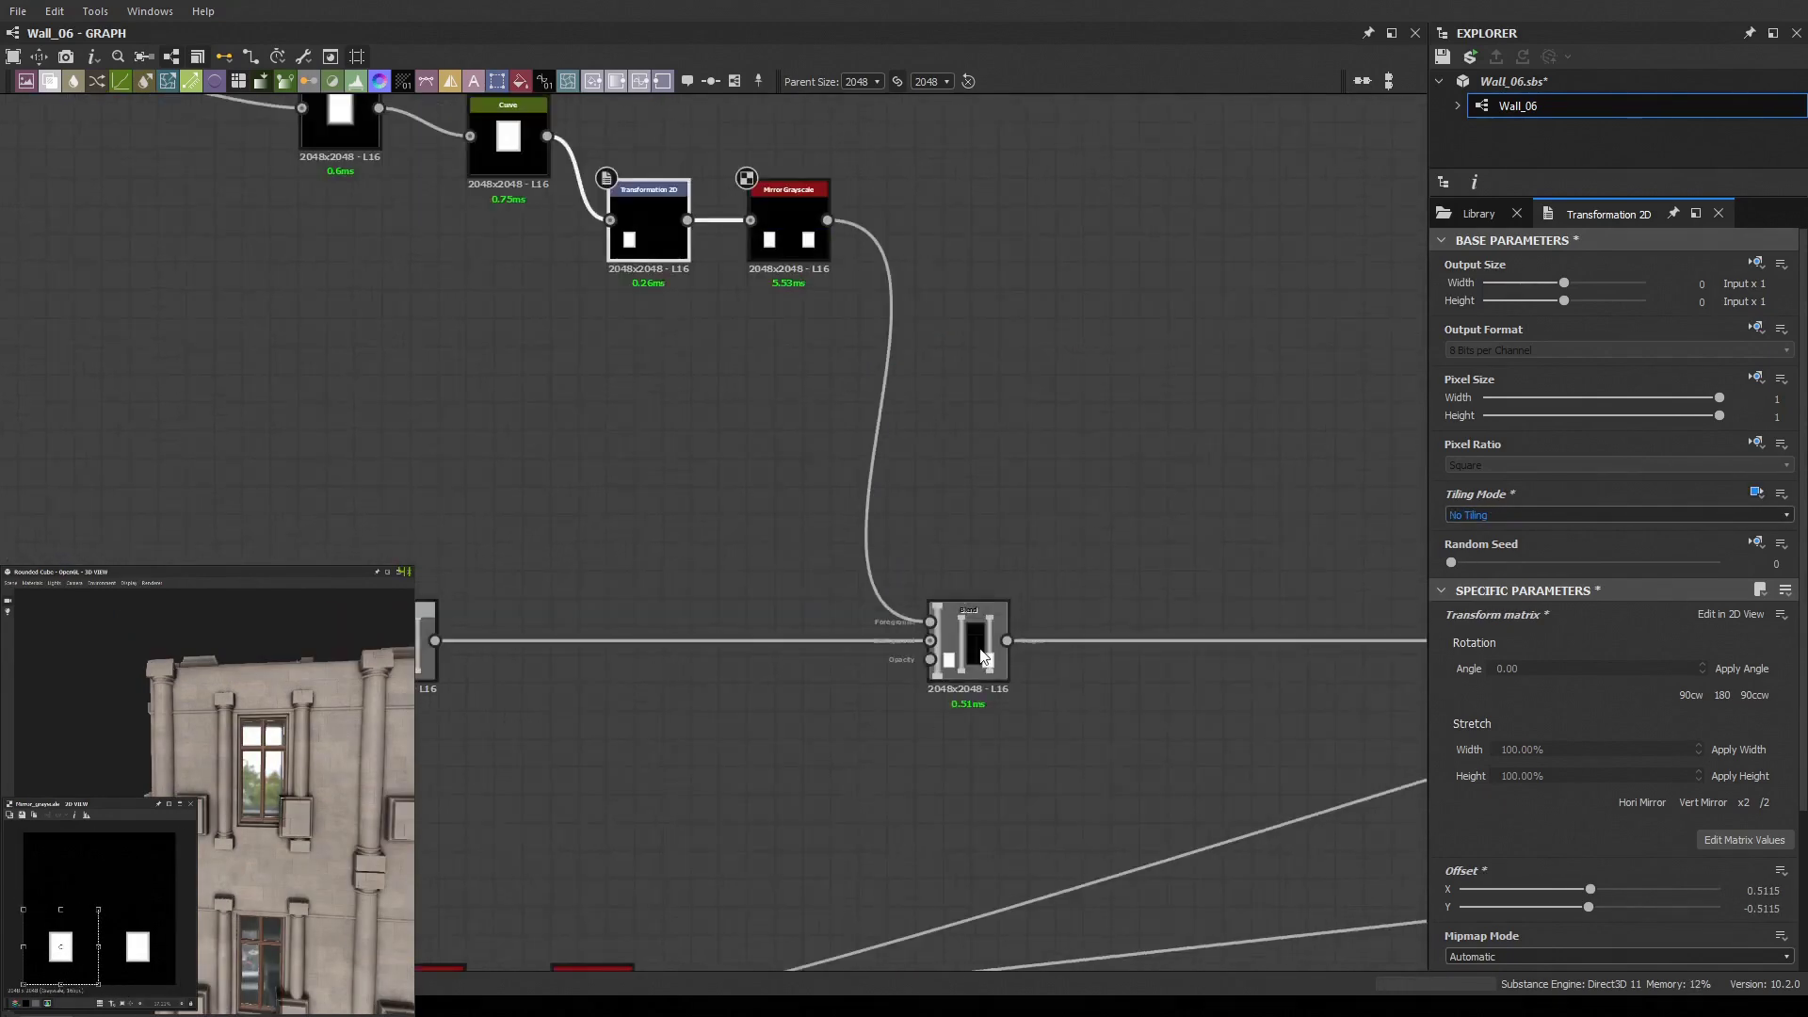
click(982, 656)
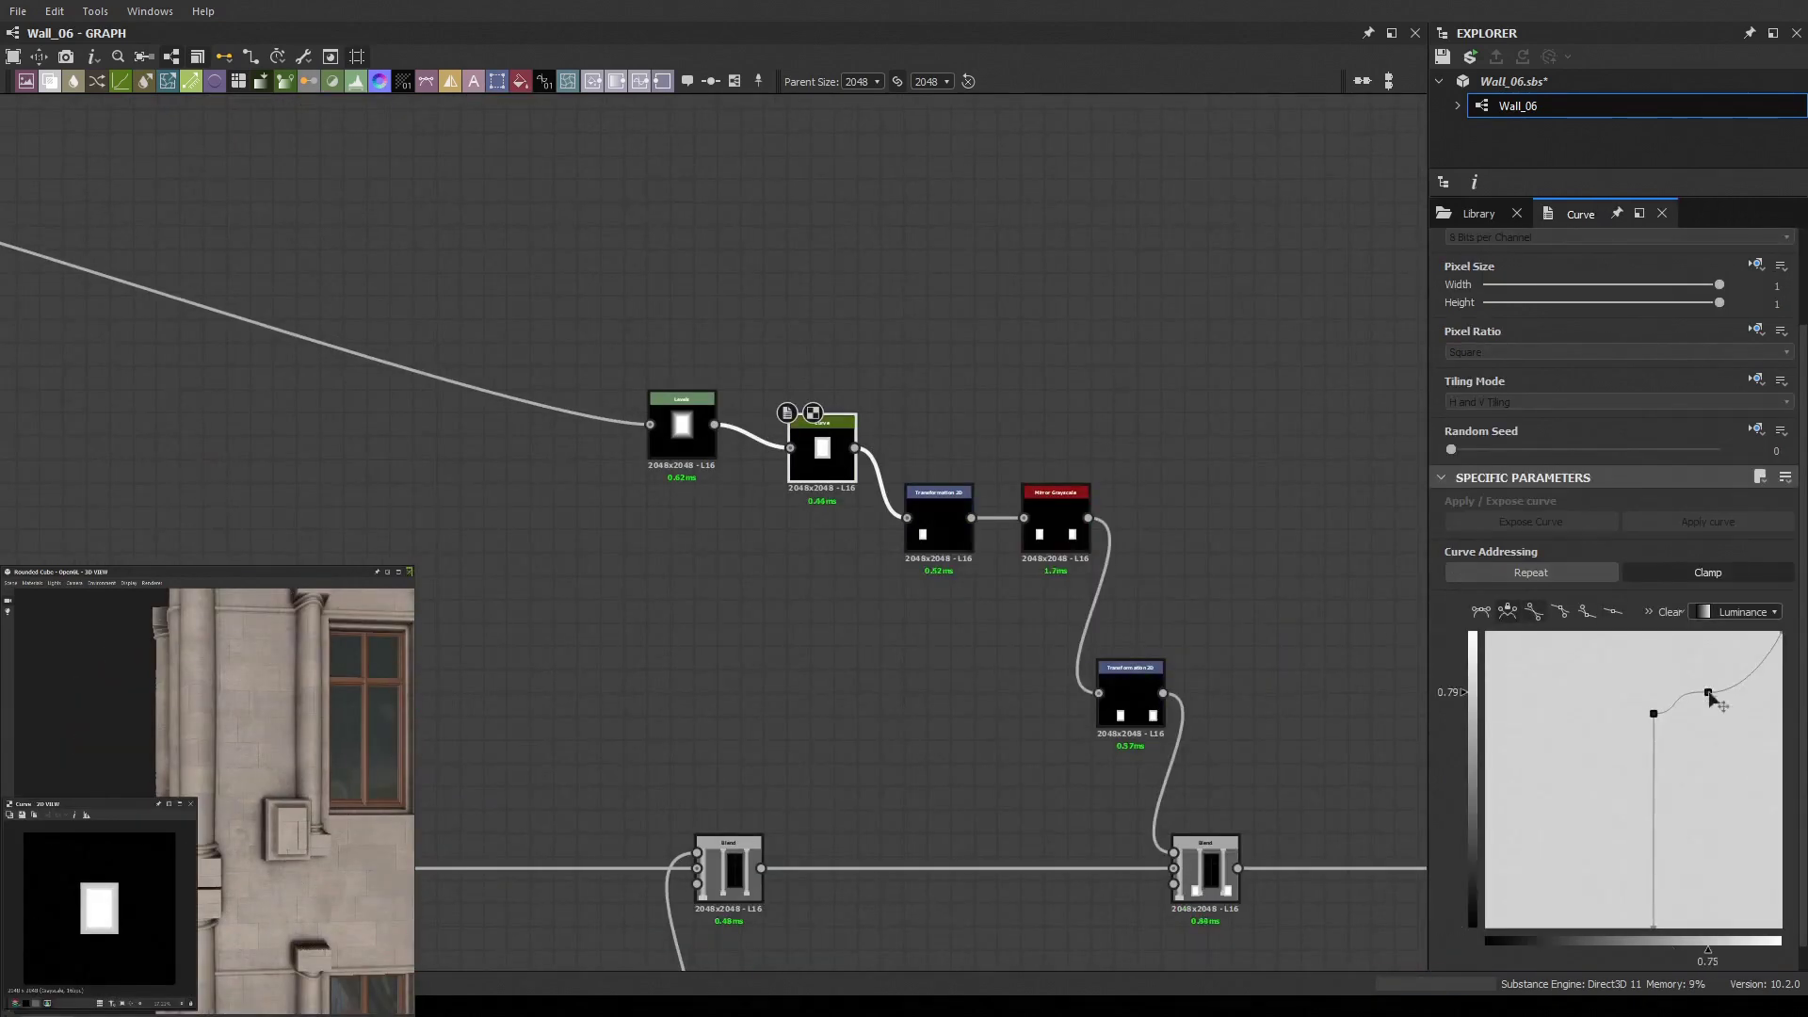
Raise the curve point from 0.63 to 0.80 and lower the Levels white point
drag(1713, 698, 1705, 661)
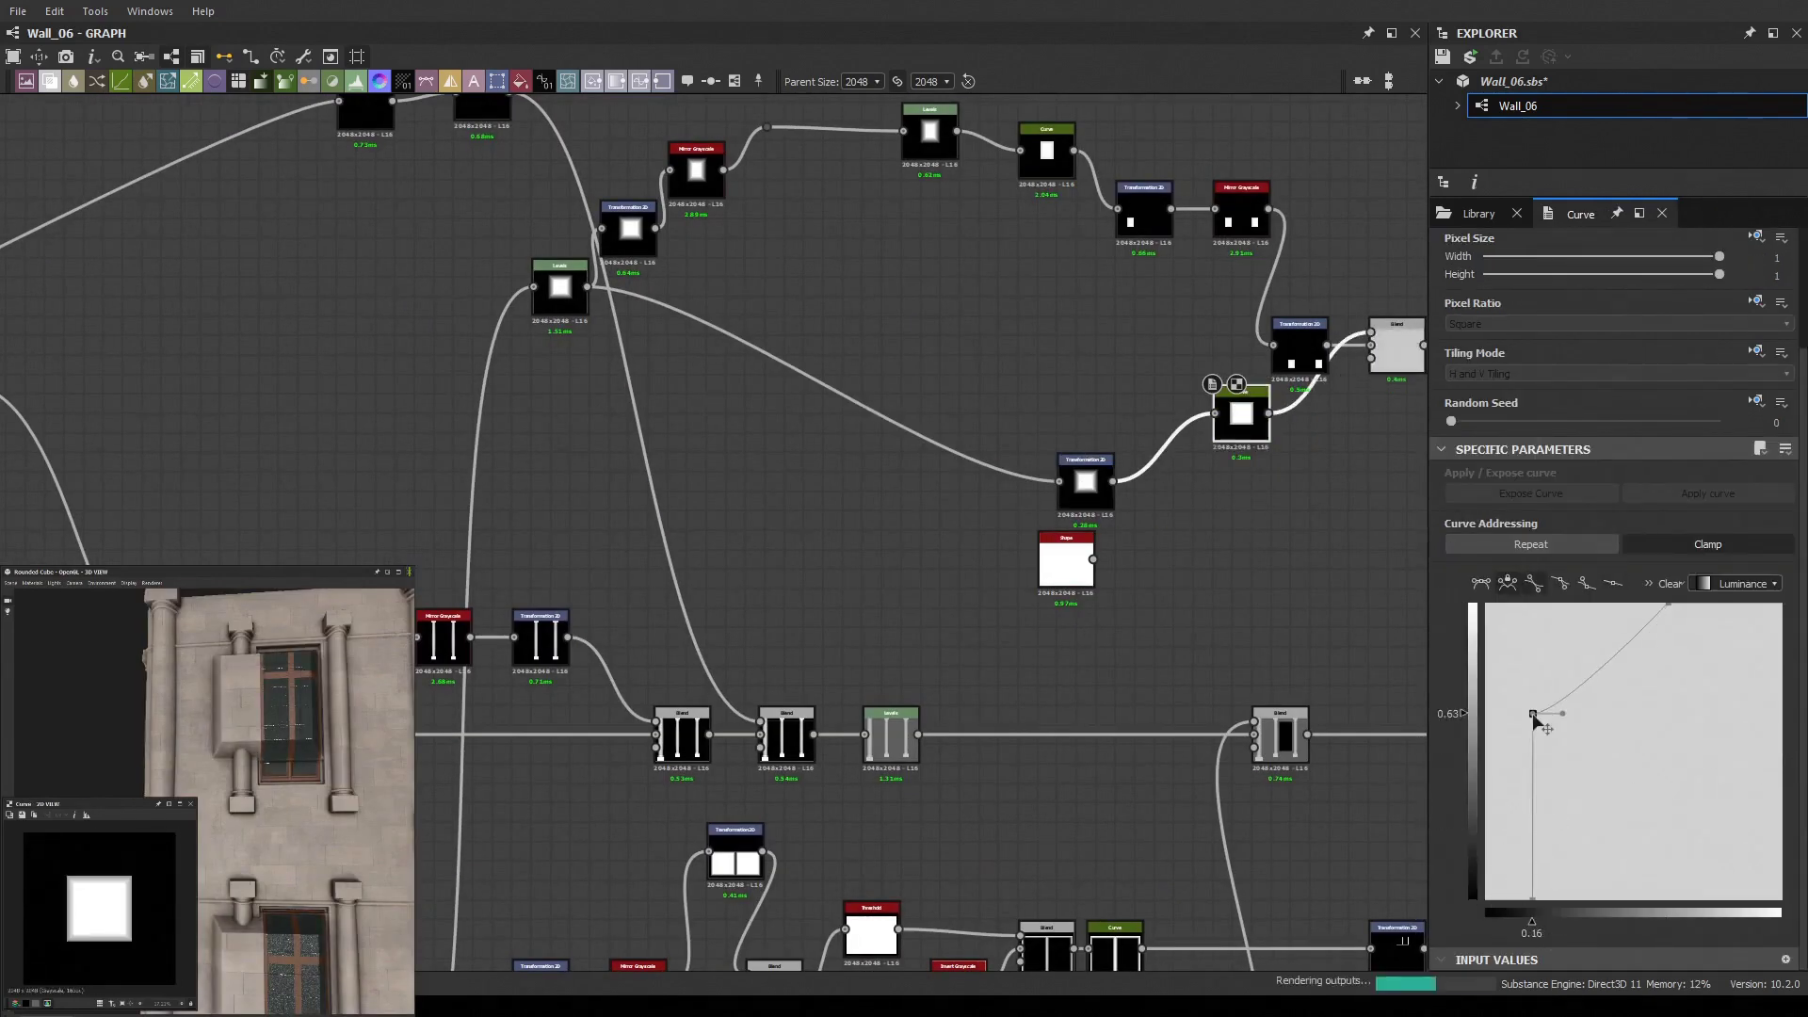
drag(1533, 714, 1538, 661)
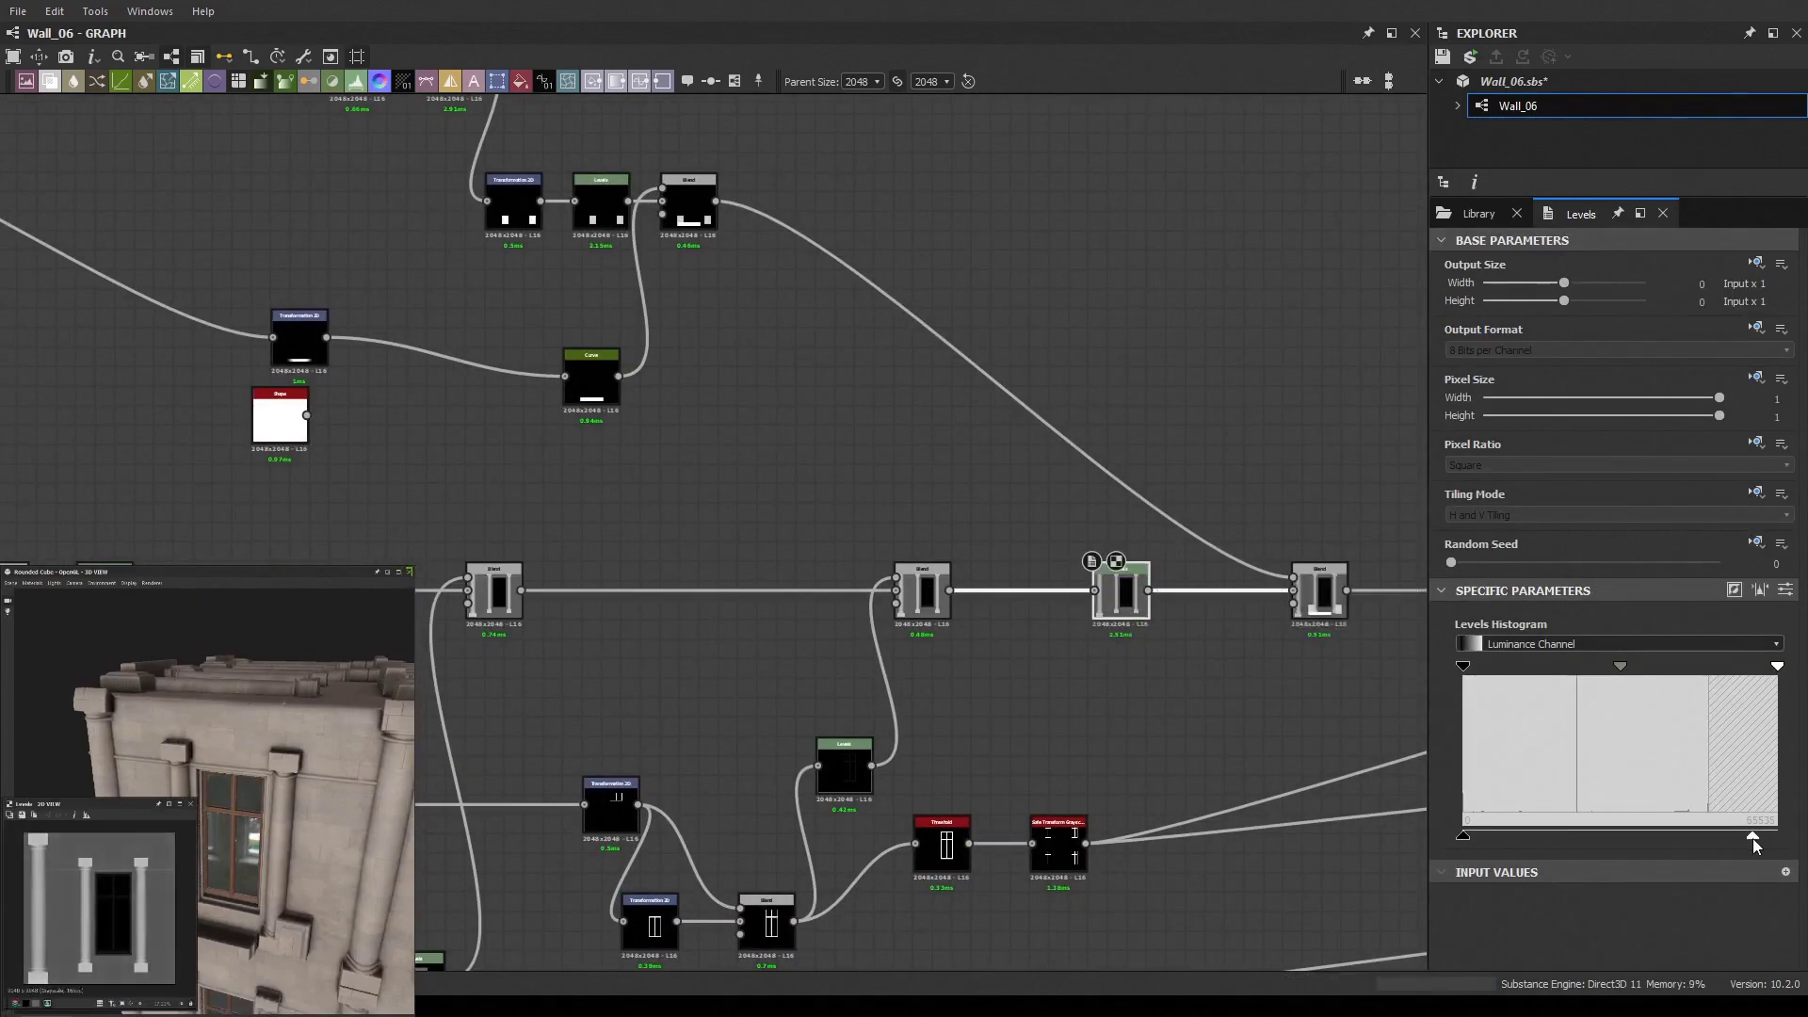
drag(1754, 838, 1664, 838)
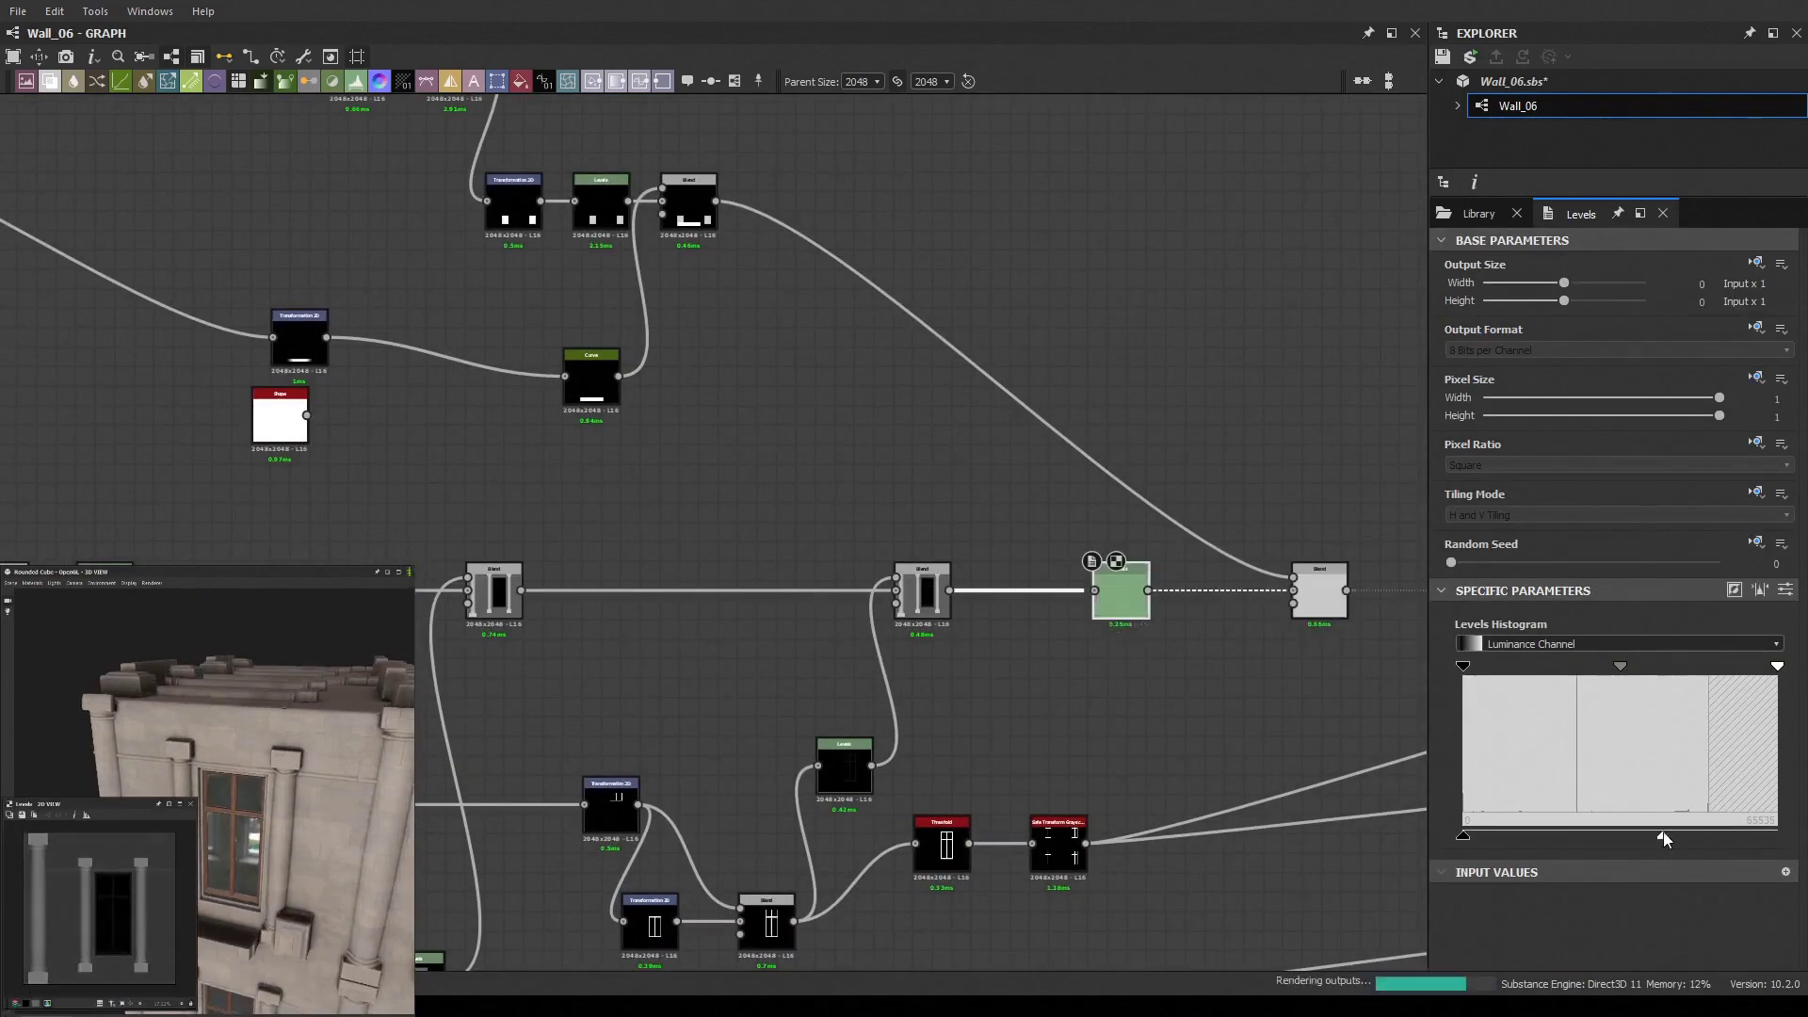
scroll(808, 512, up, 3)
Shift the Transformation 2D offset while previewing the Blend result on the 3D facade
middle_drag(141, 411, 849, 475)
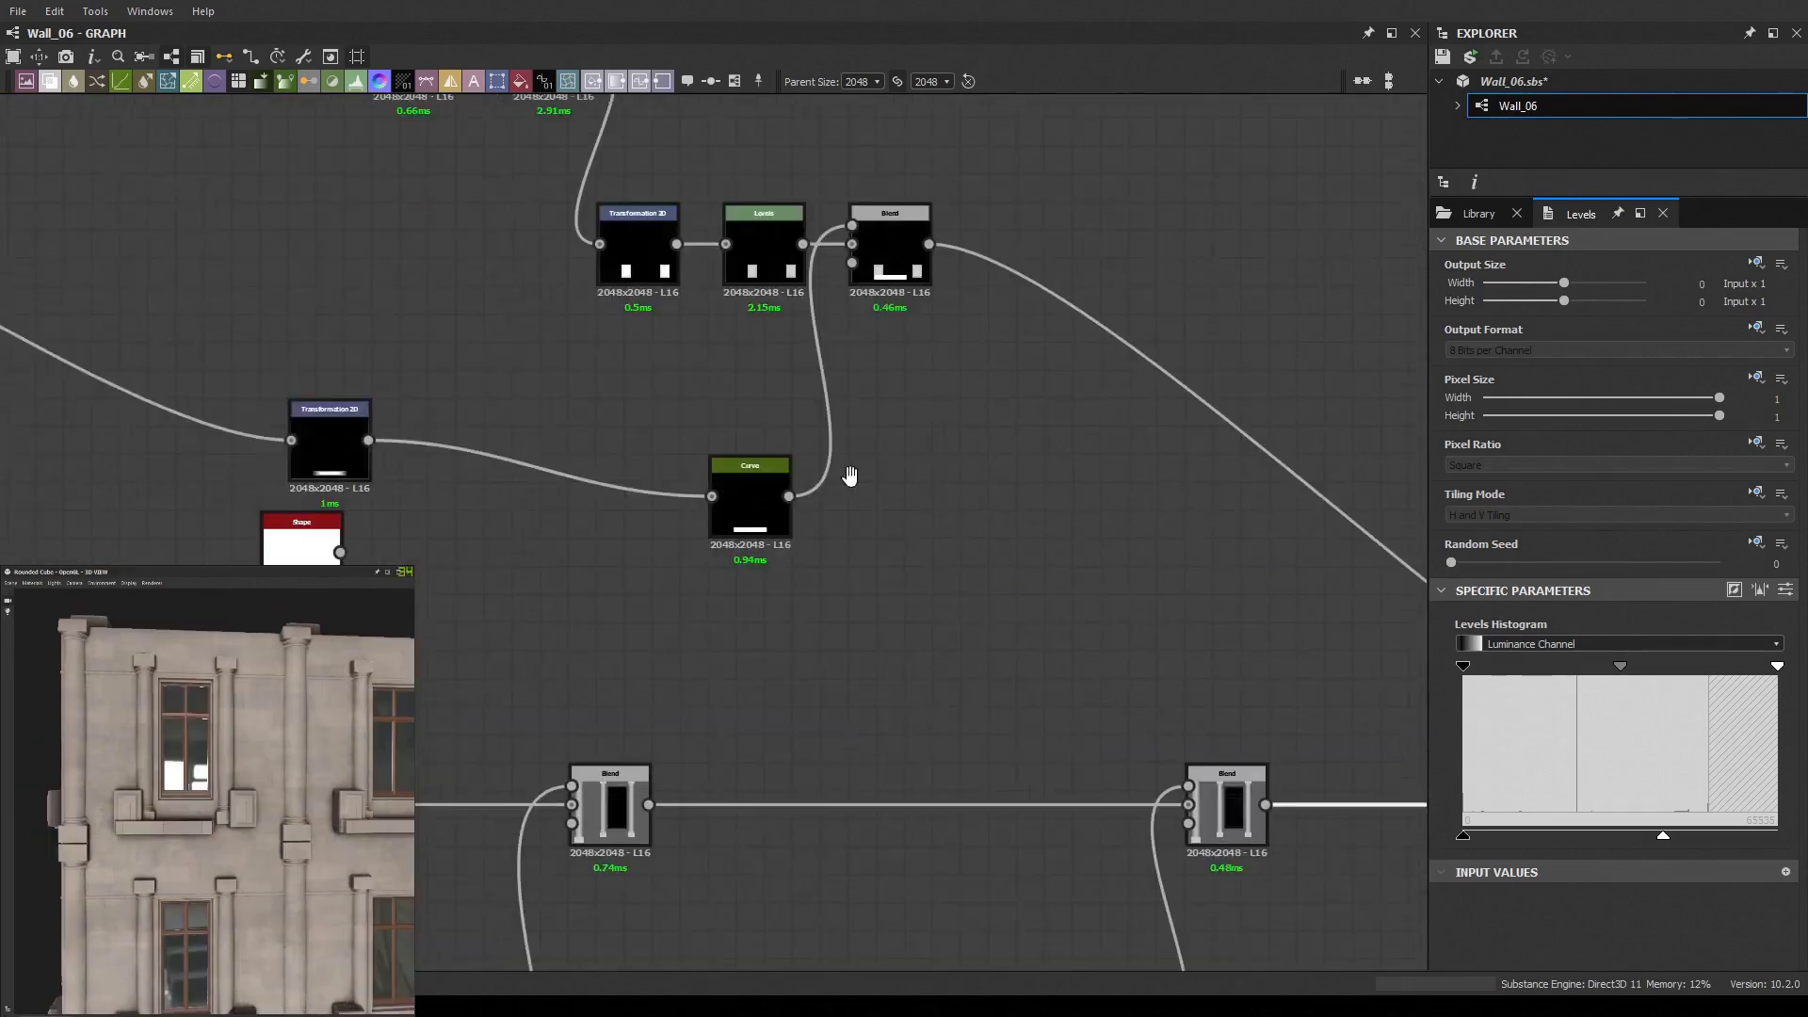
double_click(890, 247)
click(330, 443)
drag(81, 965, 124, 970)
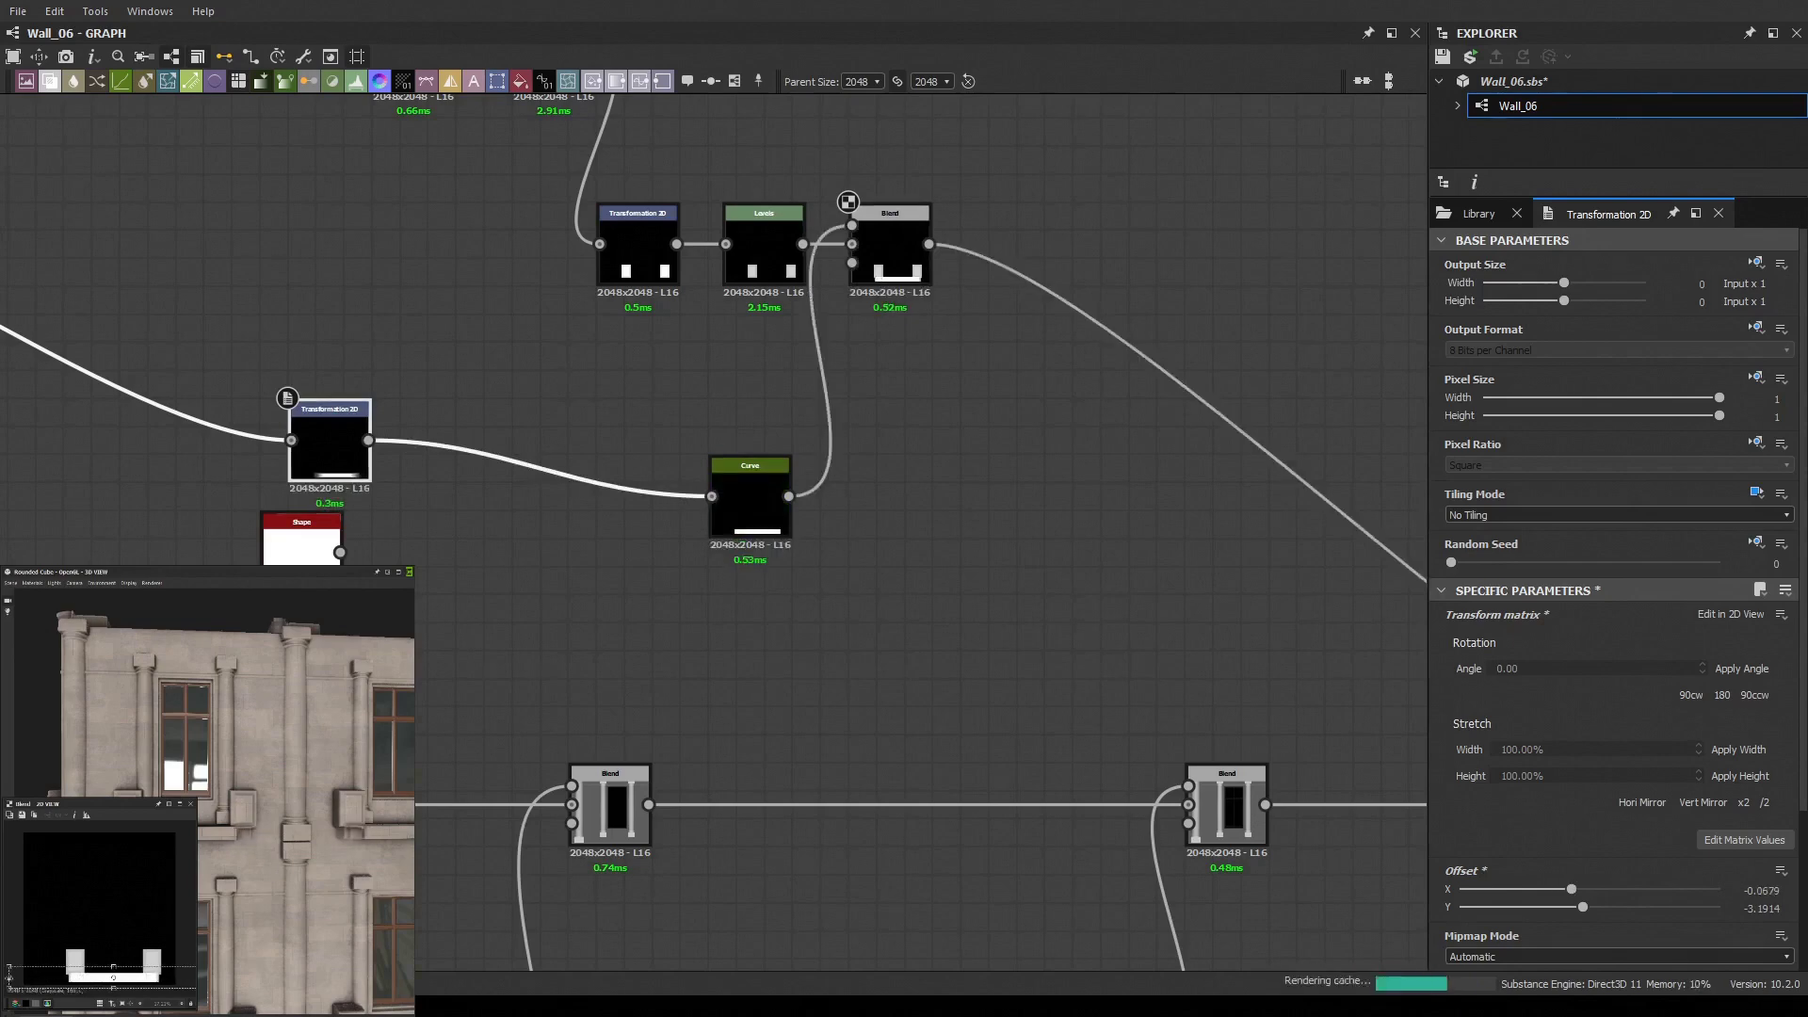
mouse_move(283, 716)
mouse_down()
mouse_move(312, 824)
mouse_move(245, 734)
mouse_move(346, 926)
mouse_up()
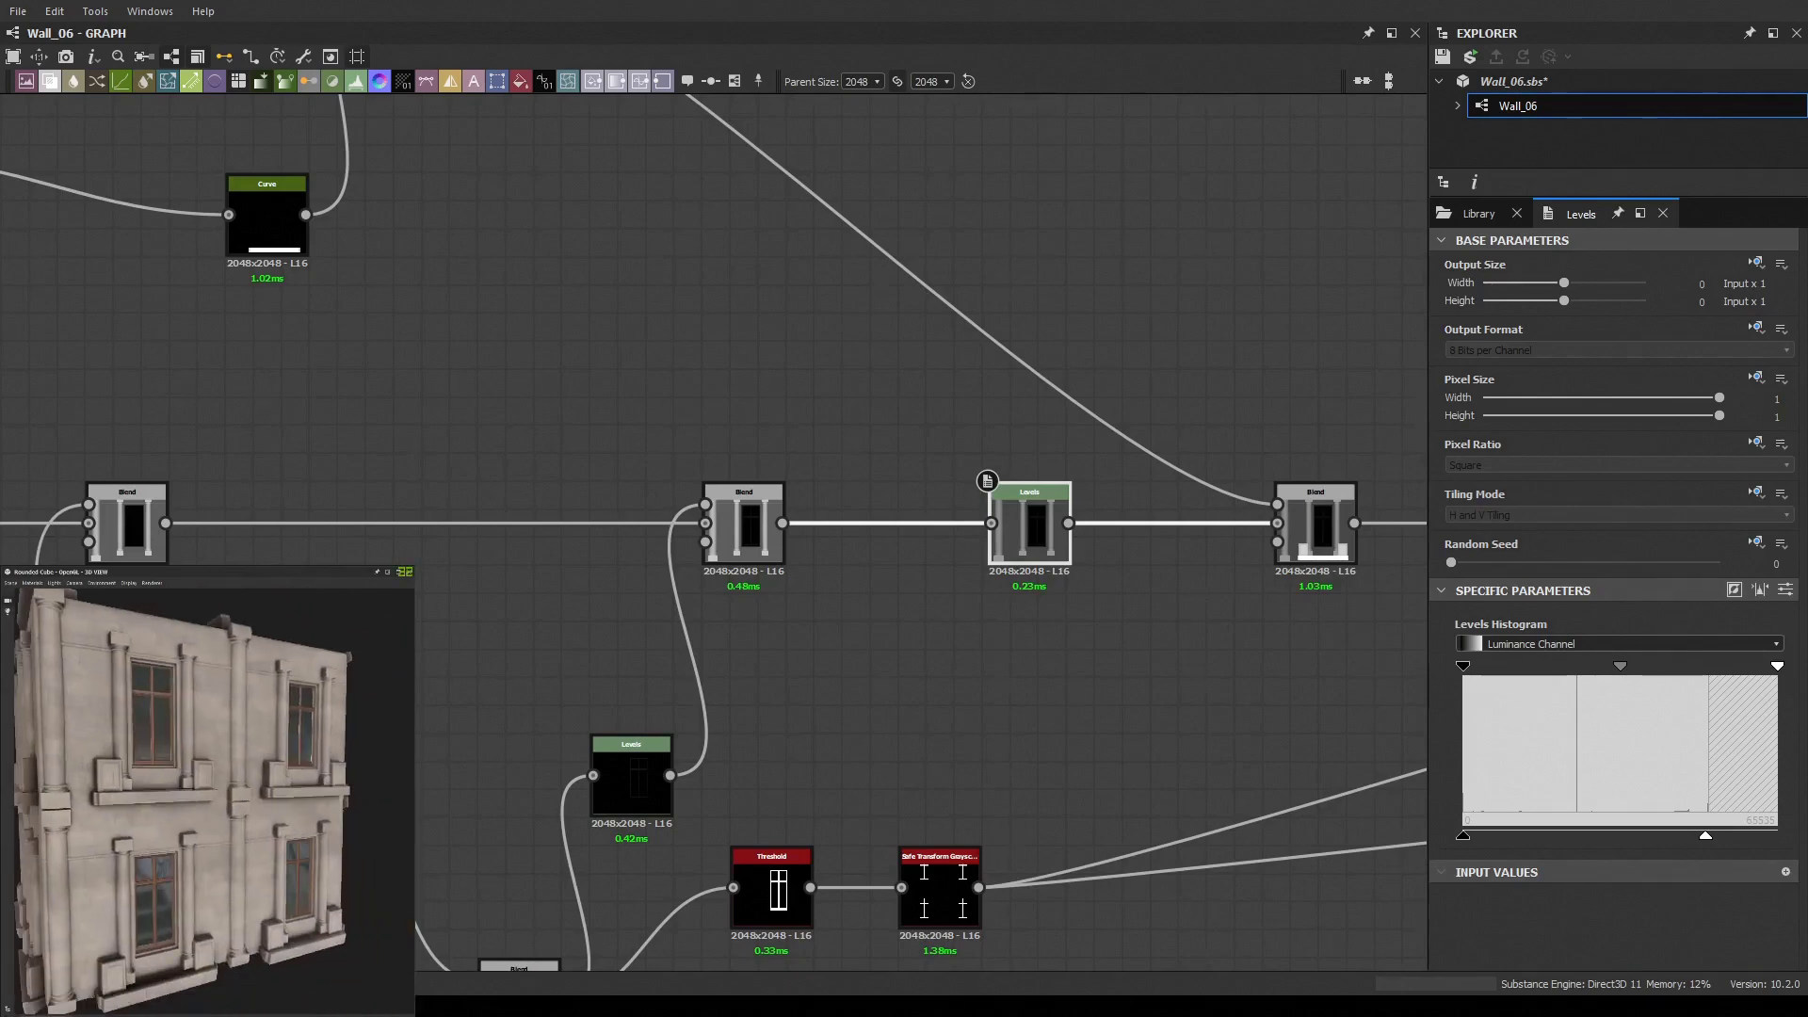
drag(346, 926, 311, 847)
scroll(893, 414, down, 2)
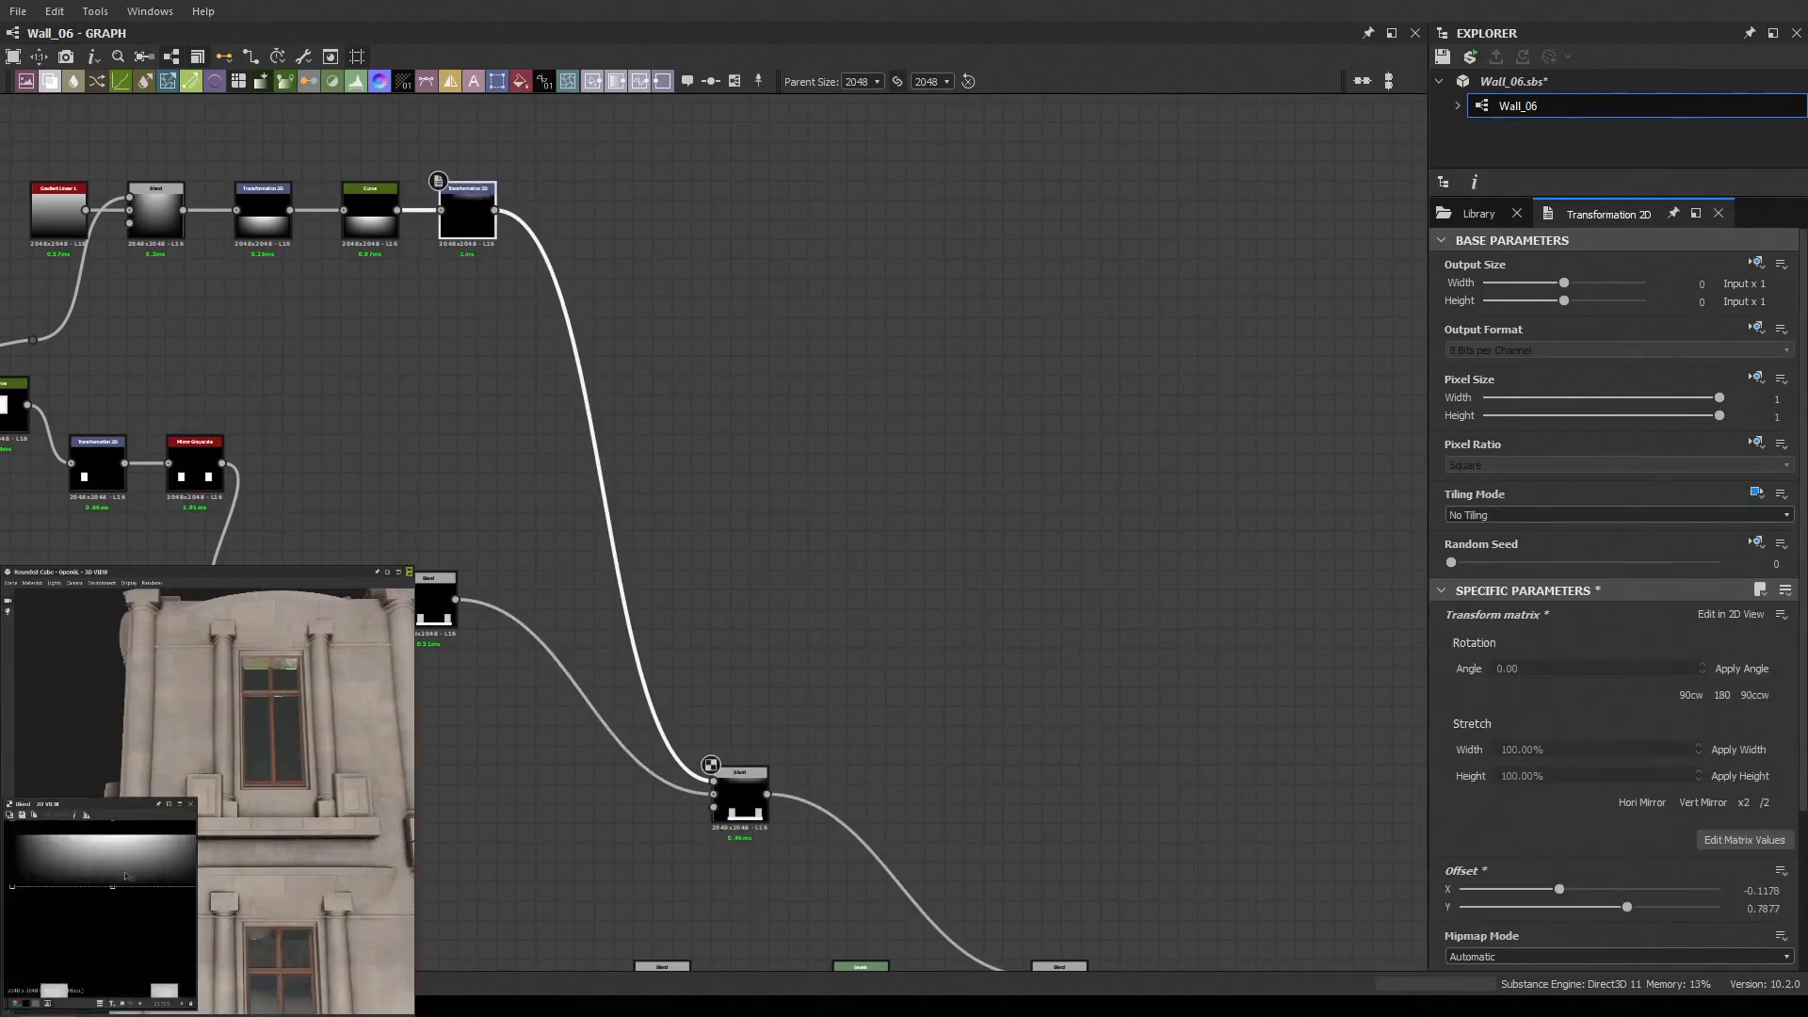
Move the gradient to Offset Y 0.9341 and reshape its Curve into a steep rise without the lowest point
drag(142, 851, 128, 875)
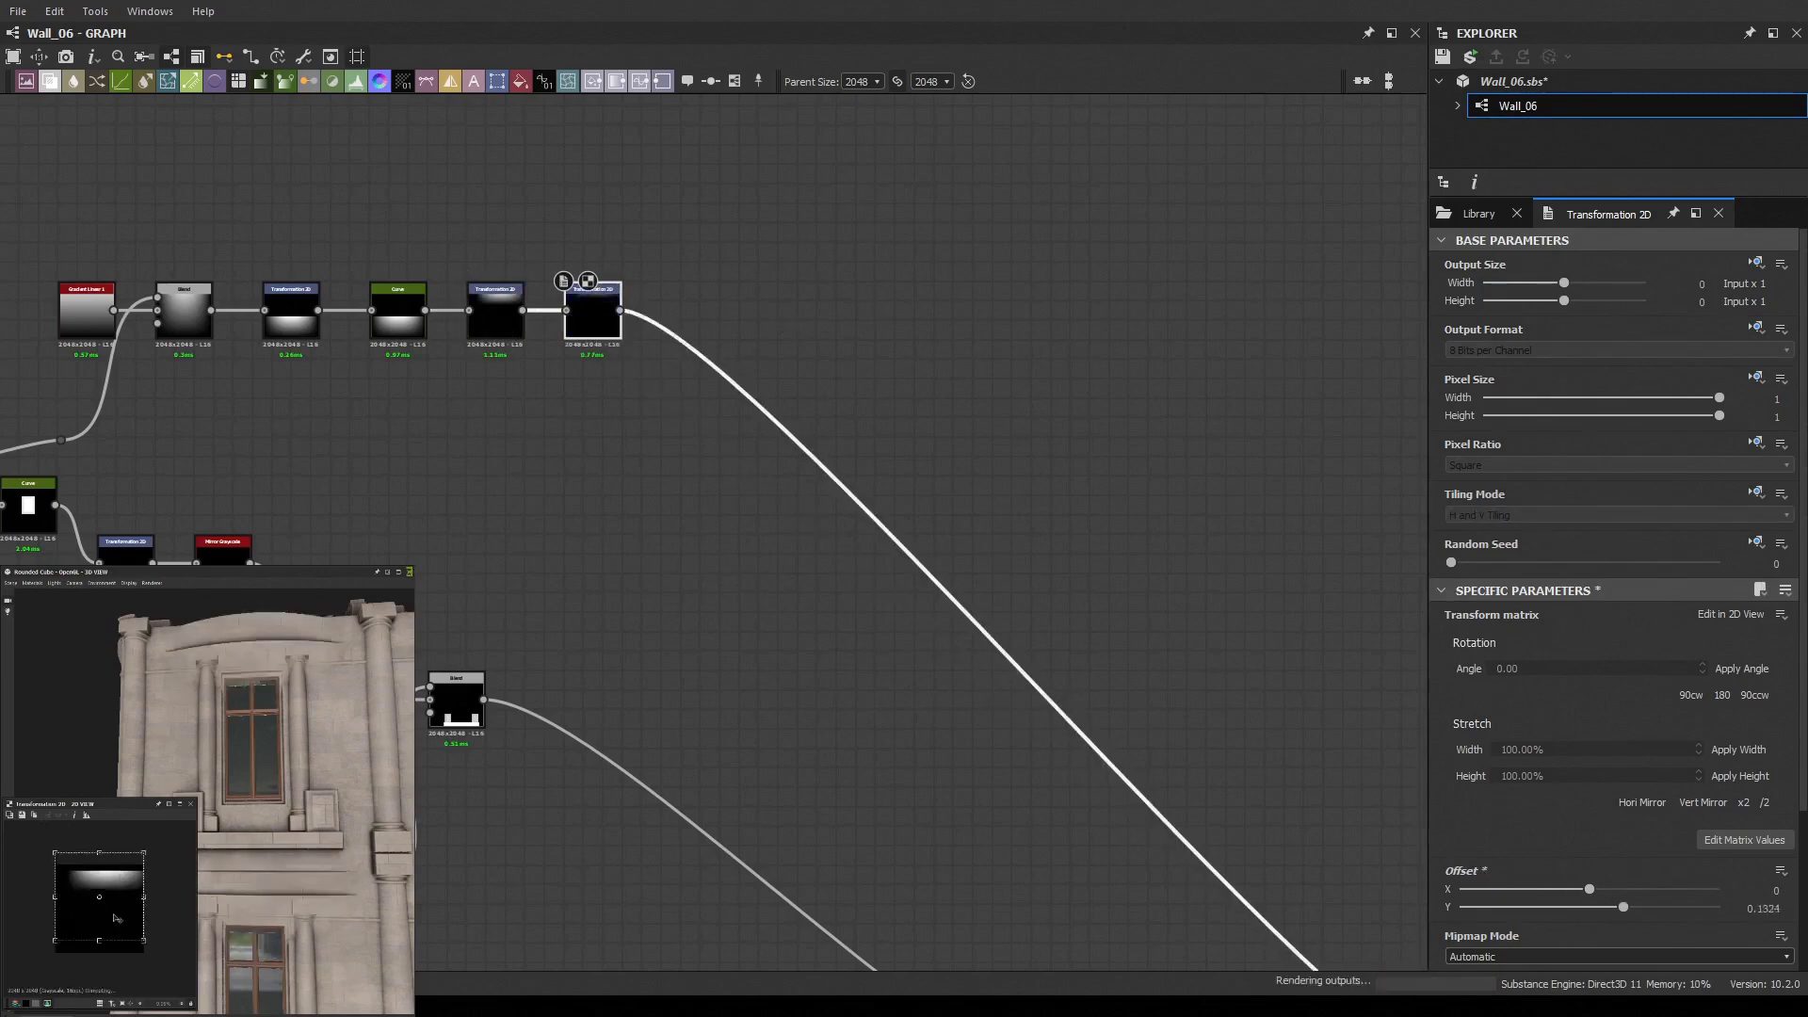
drag(117, 896, 120, 893)
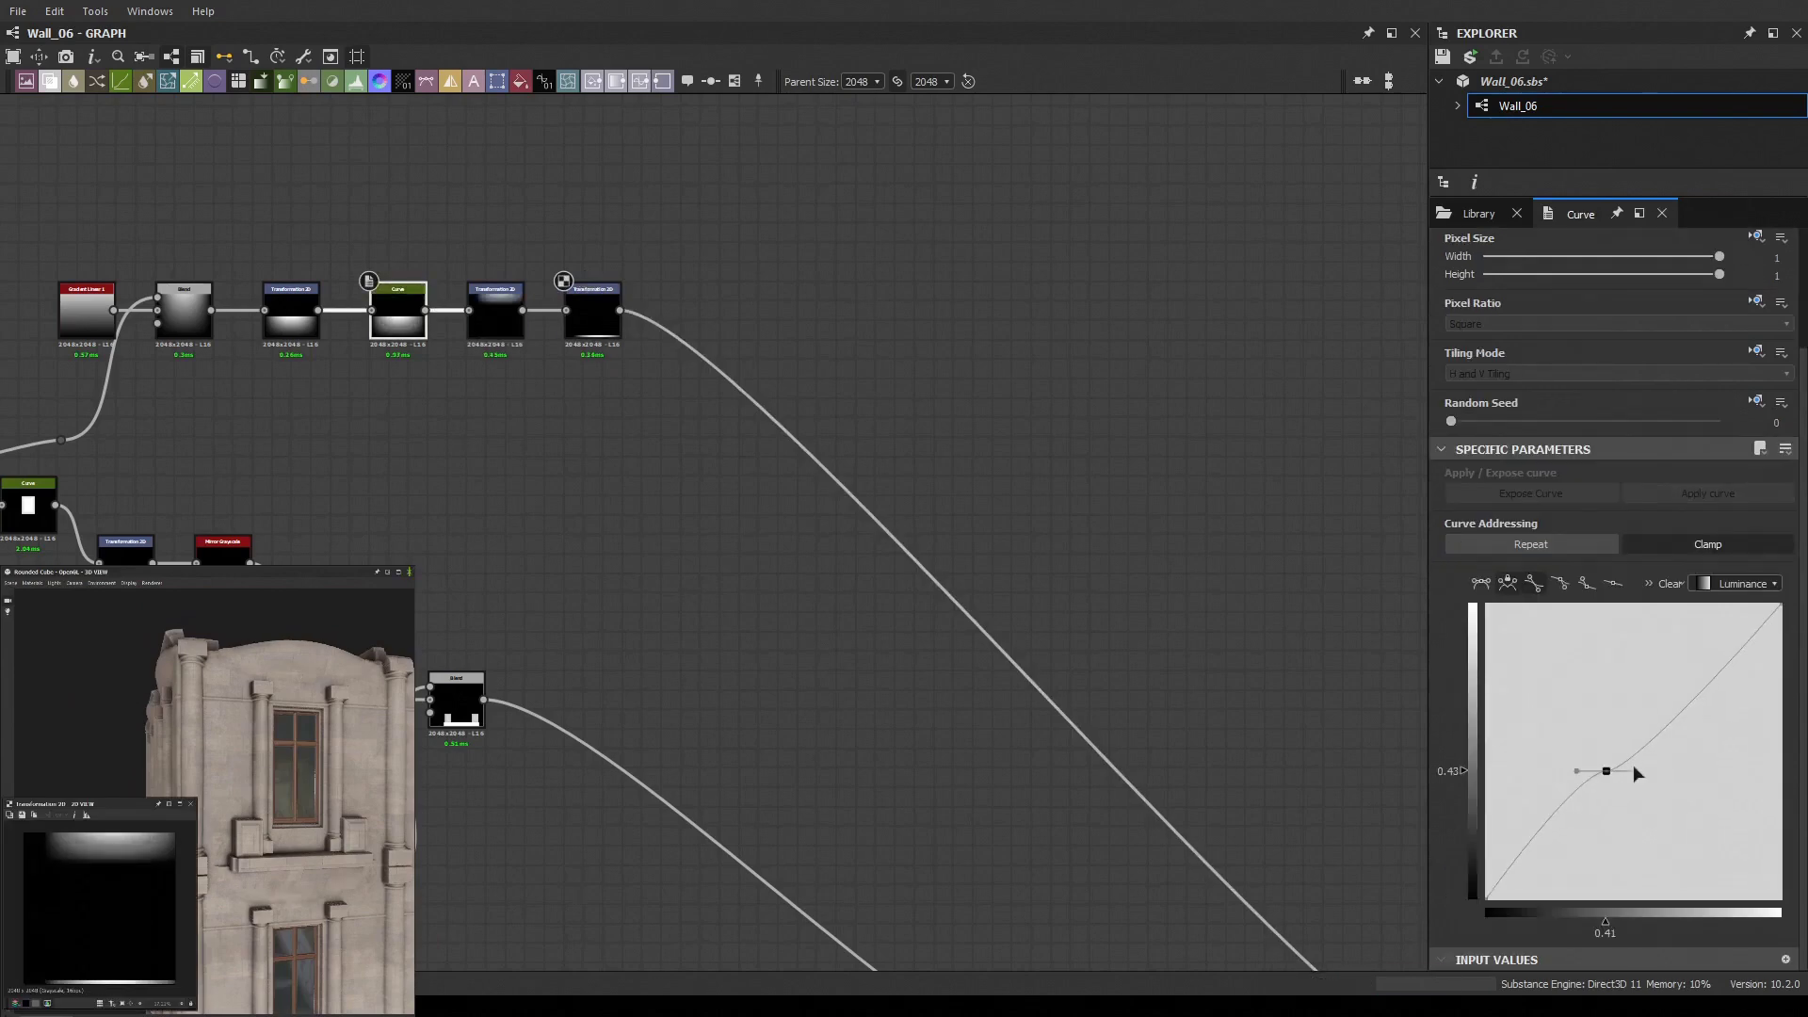
drag(1633, 770, 1539, 812)
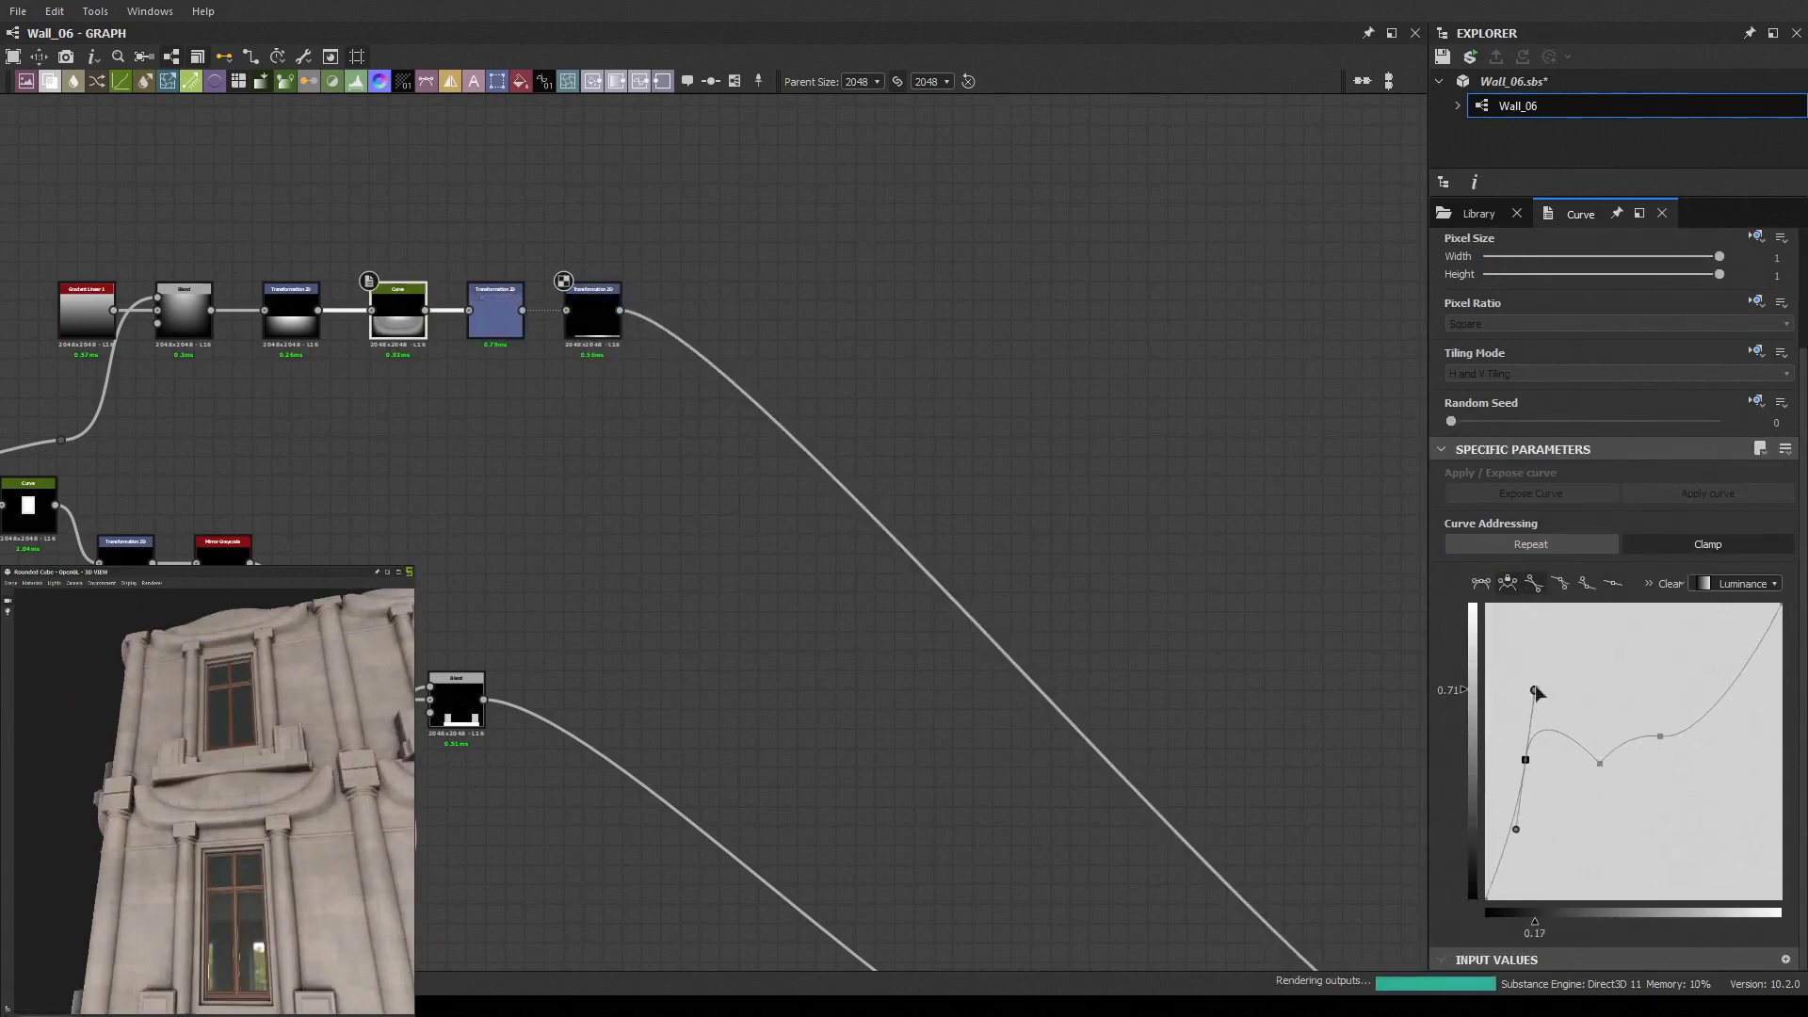
drag(1526, 788, 1528, 817)
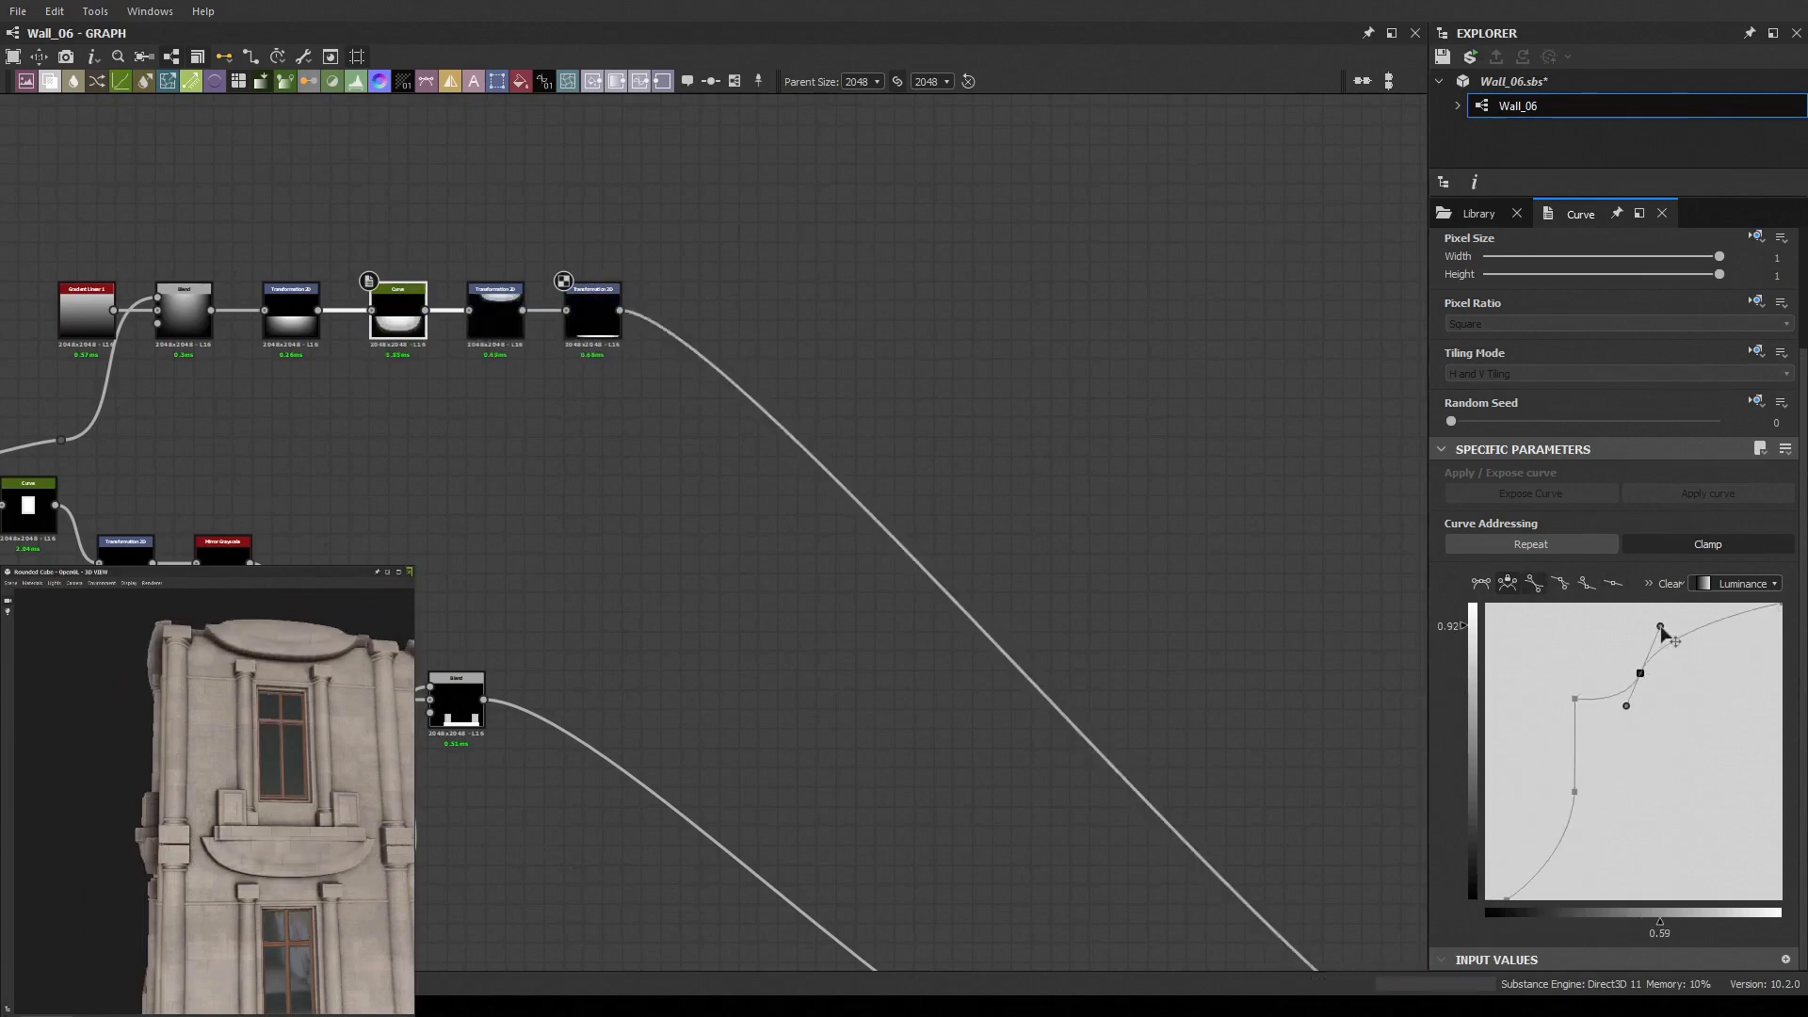
drag(1663, 629, 1662, 602)
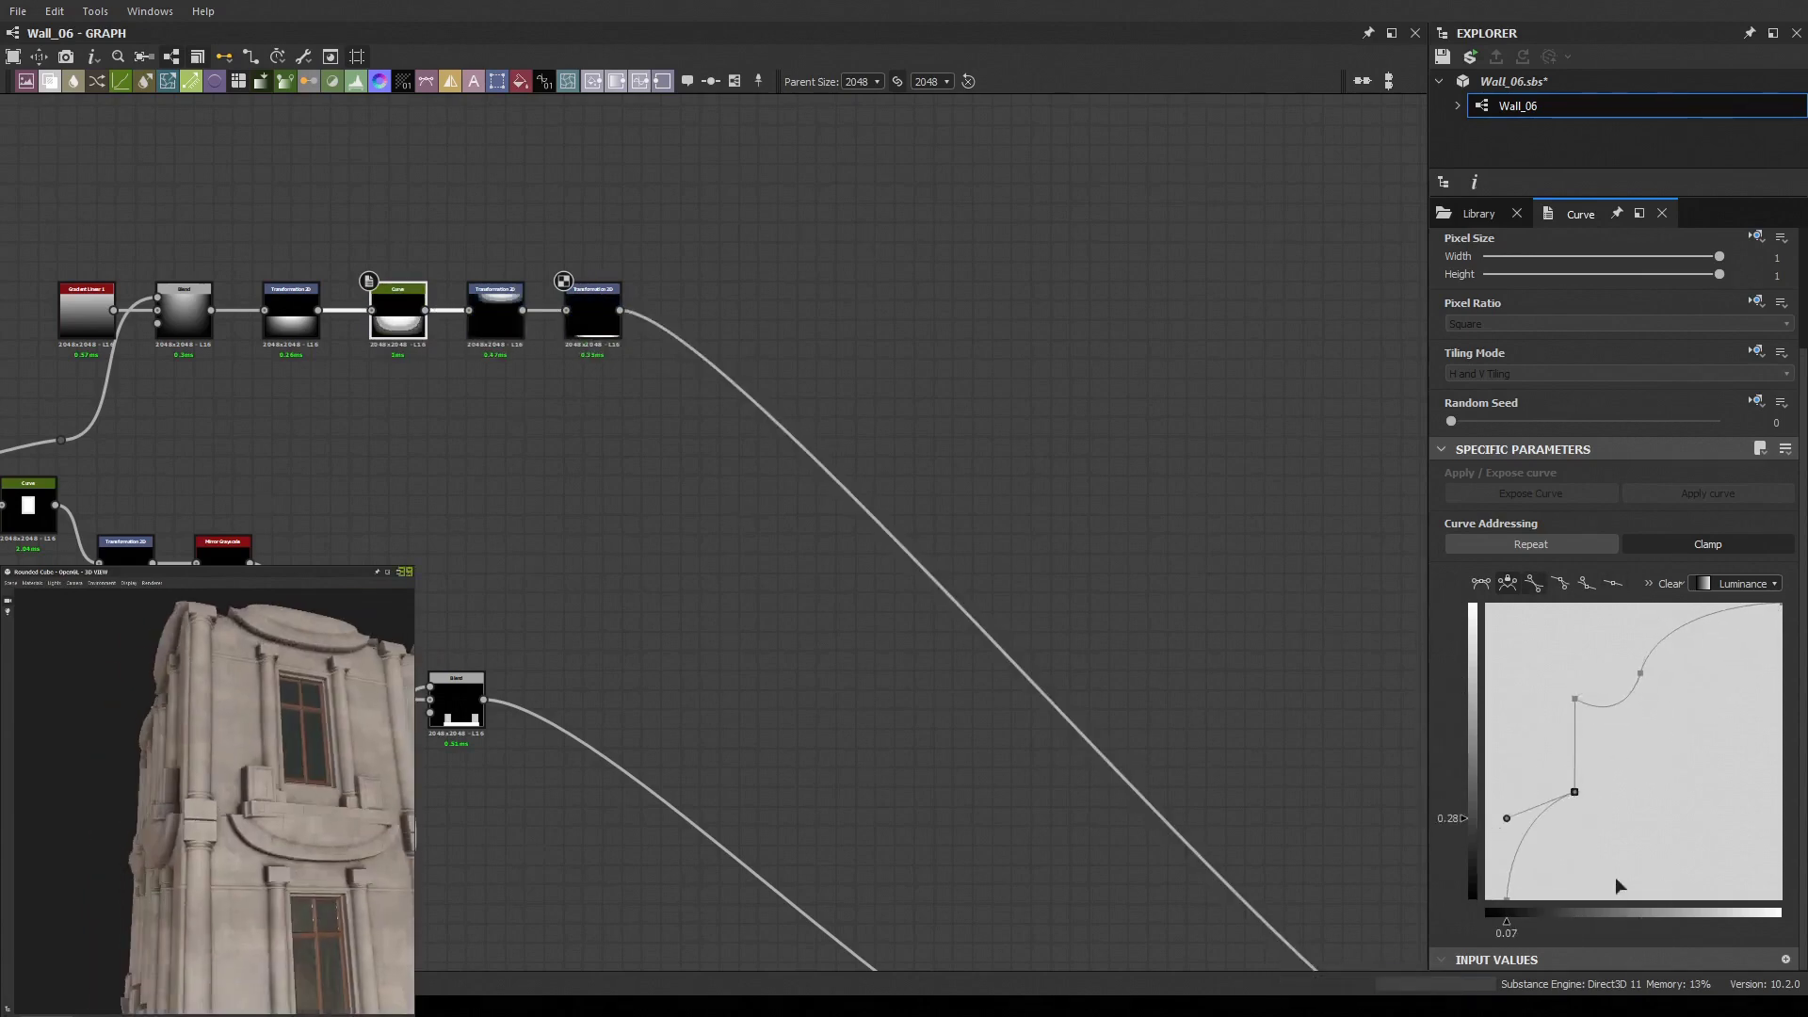
drag(1507, 818, 1573, 698)
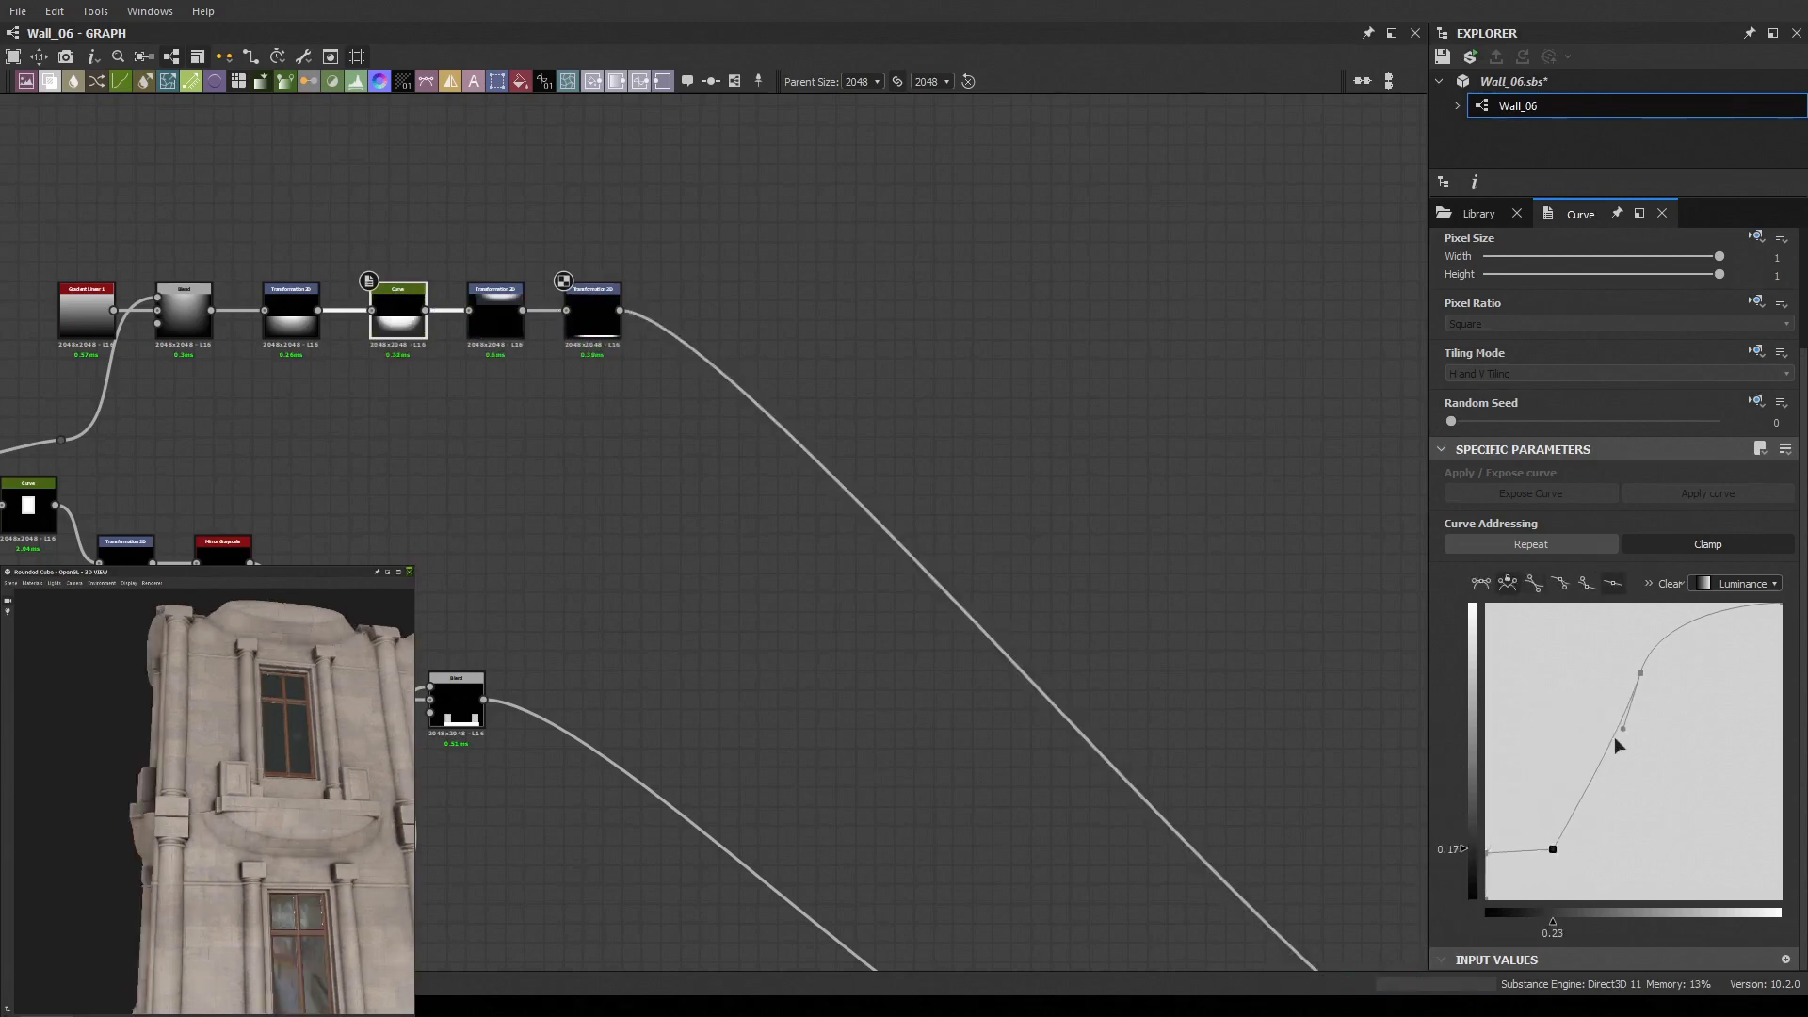
Orbit the 3D preview to show the building's corner up close
drag(273, 810, 312, 859)
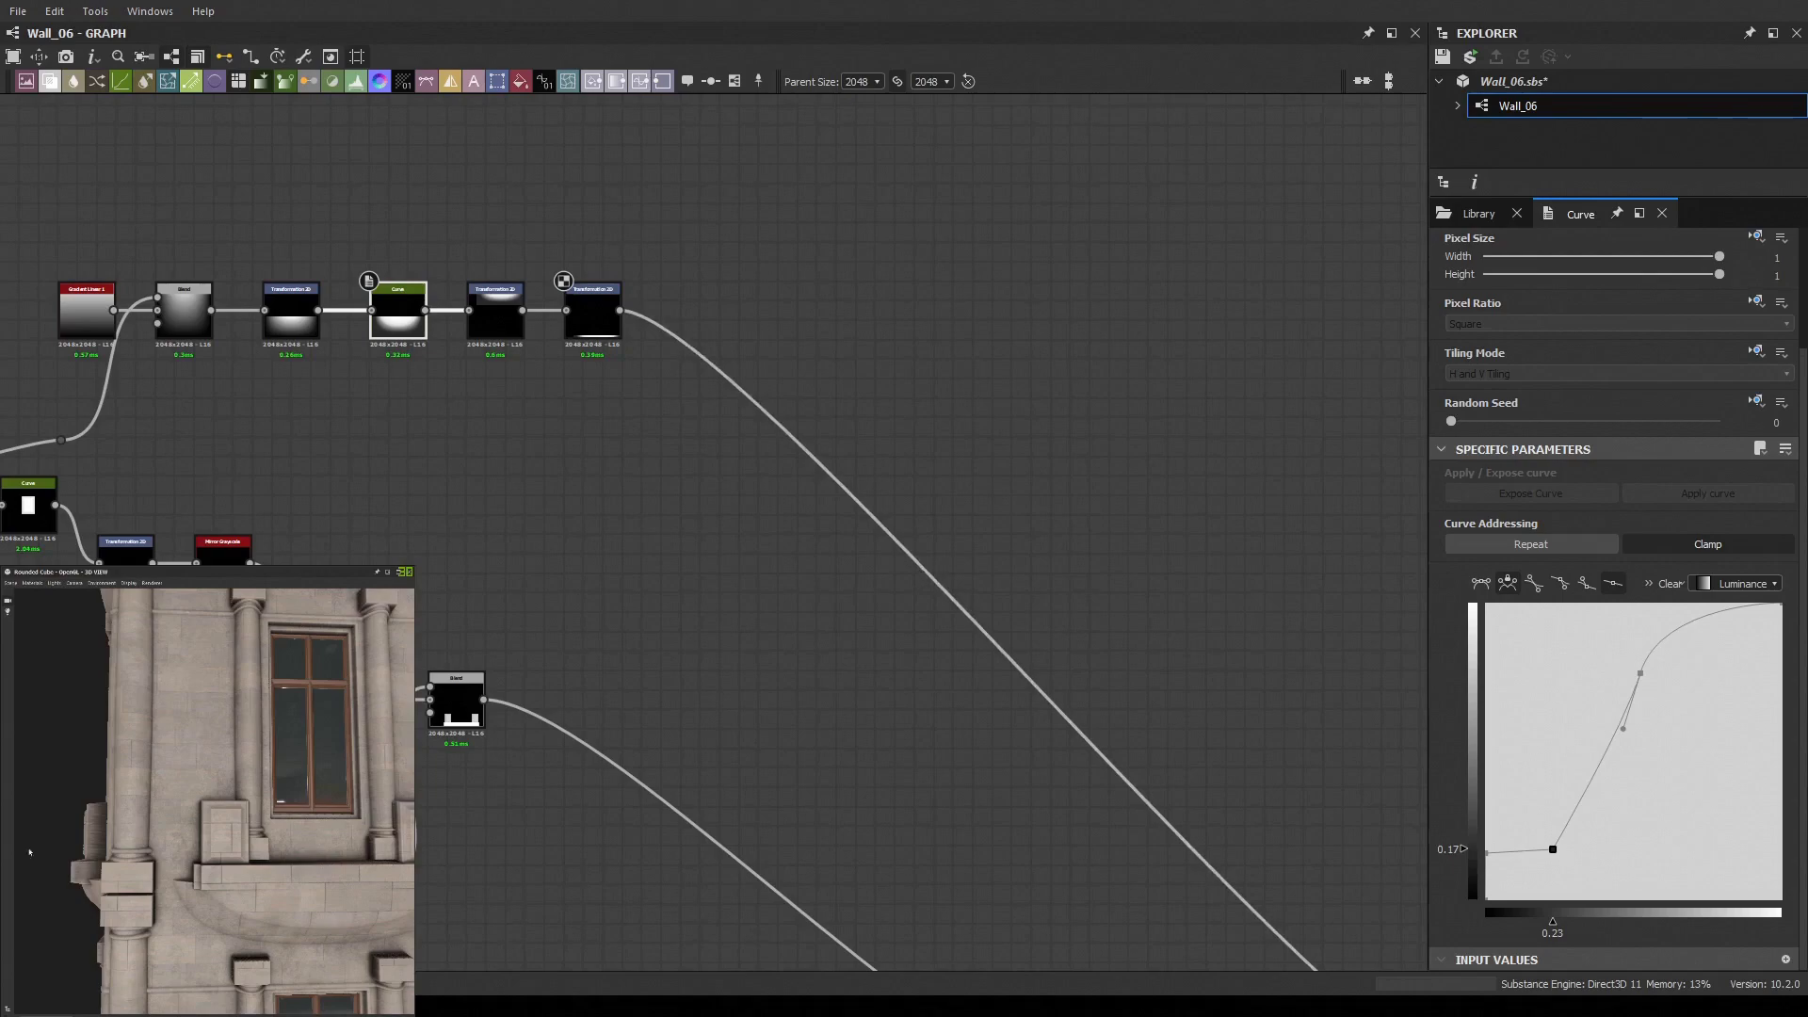
scroll(29, 852, down, 3)
drag(141, 801, 235, 772)
middle_drag(1136, 264, 1167, 320)
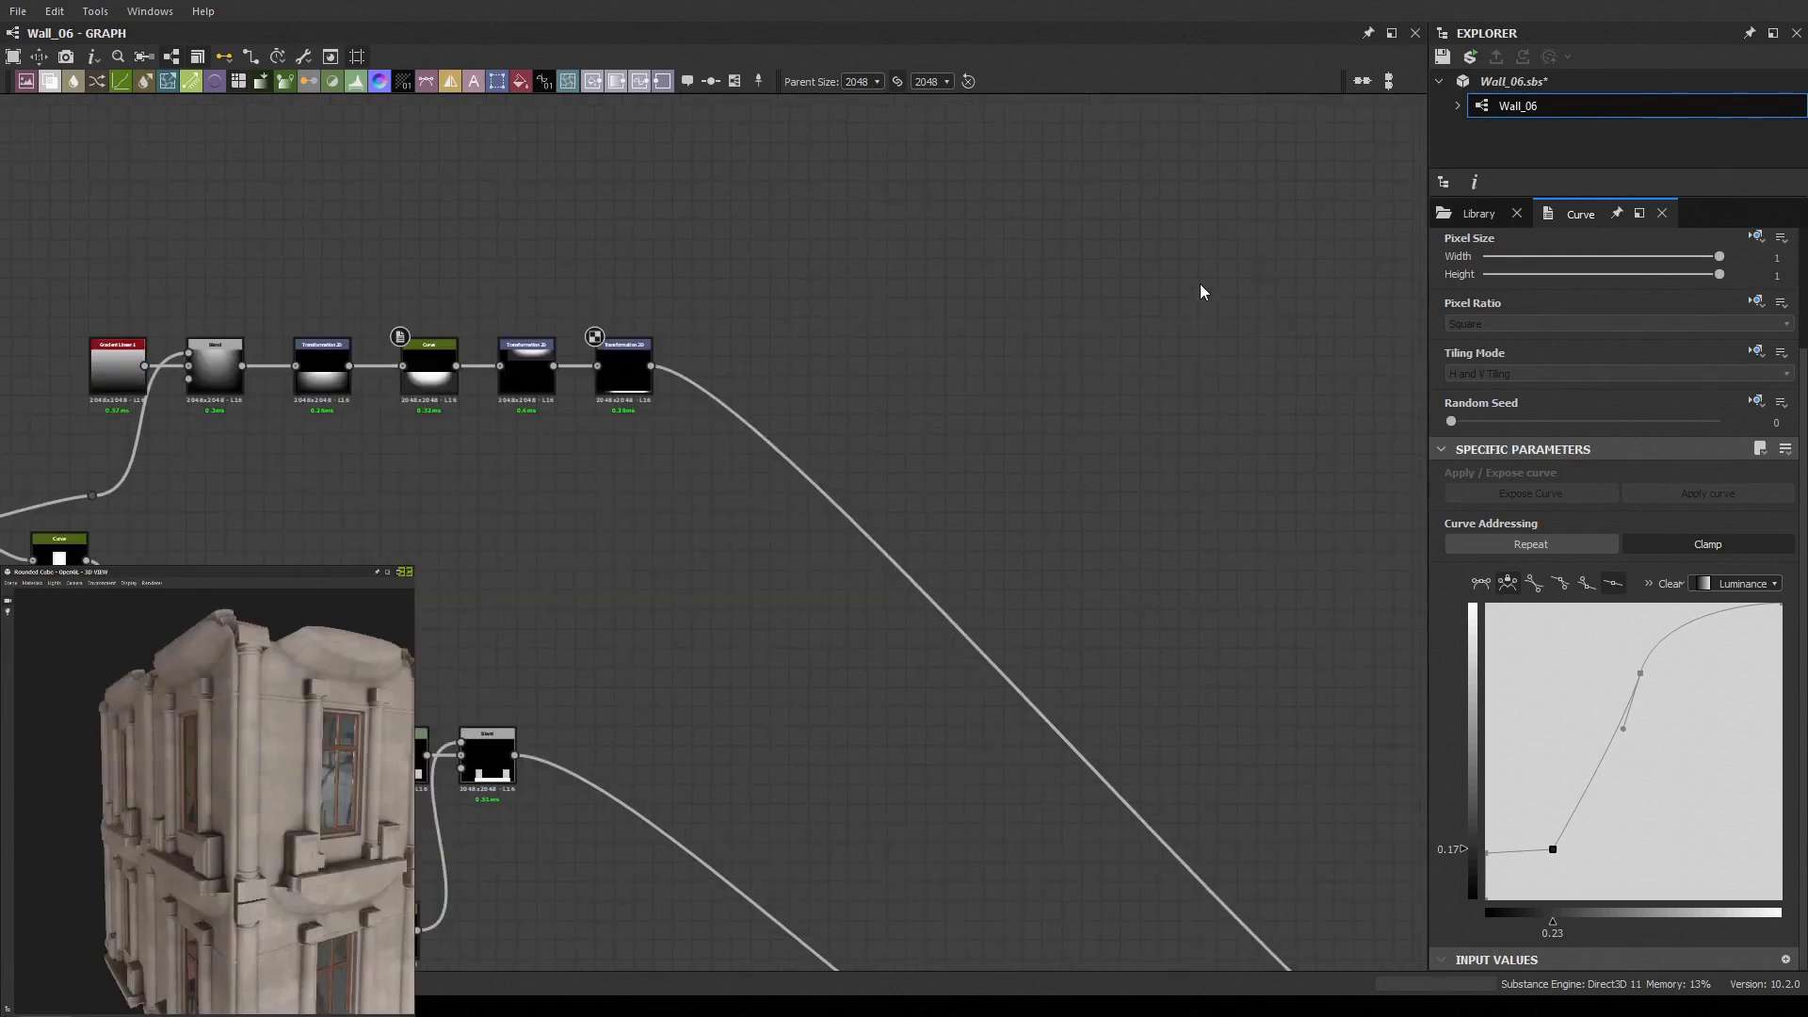
Pan to another graph area and preview the Transformation 2D result
scroll(1200, 292, down, 3)
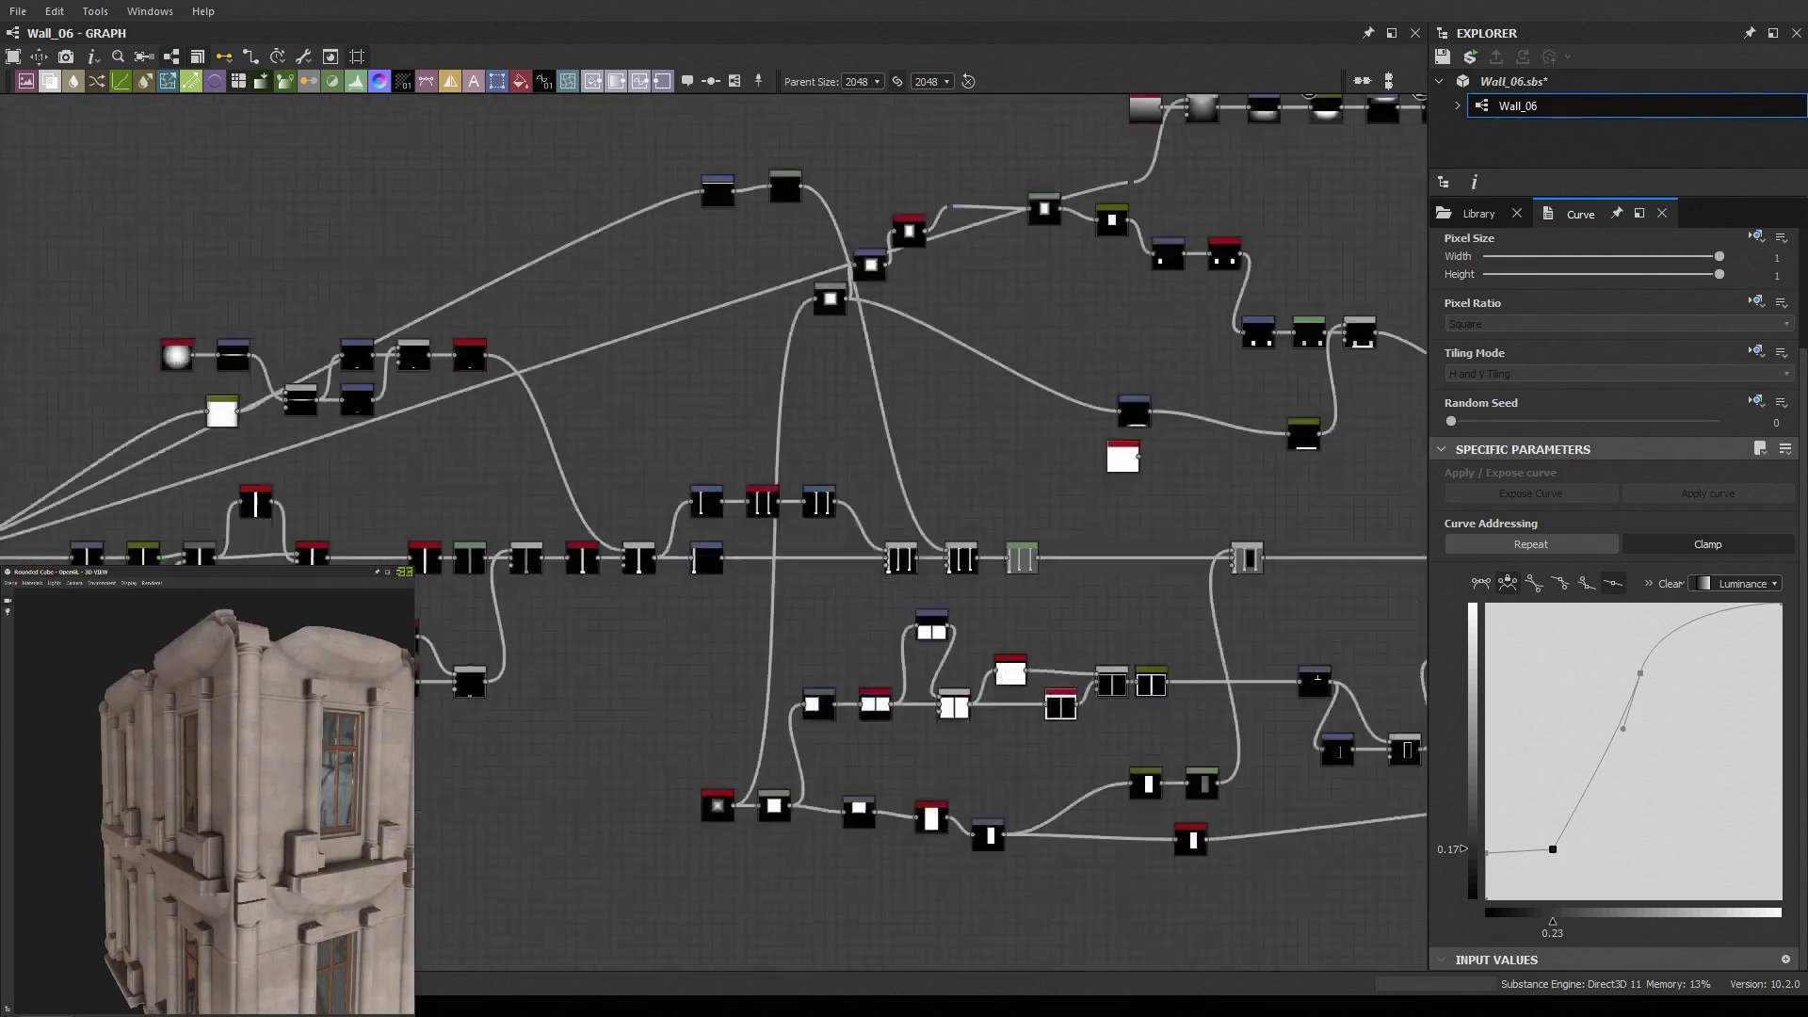
middle_drag(942, 376, 755, 226)
scroll(949, 295, up, 3)
double_click(949, 296)
scroll(949, 296, up, 3)
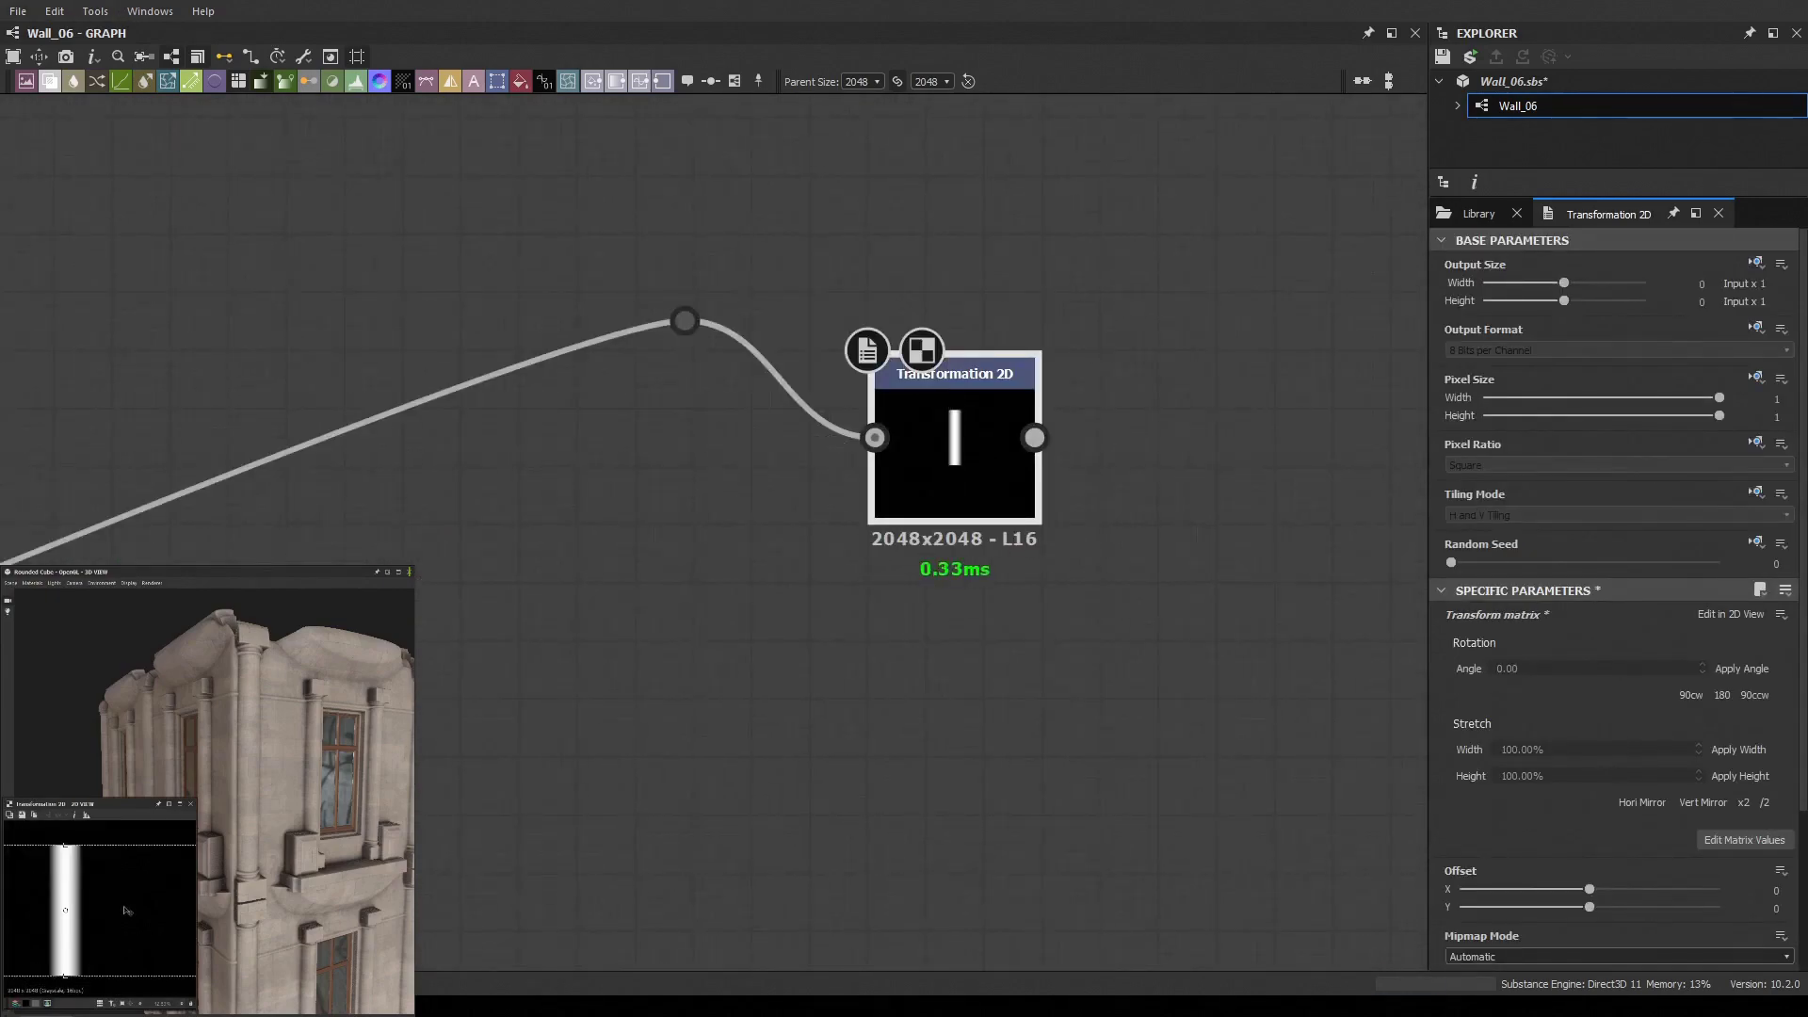
scroll(980, 468, down, 2)
scroll(989, 306, down, 3)
Duplicate the Transformation 2D and replace the Warp with a Directional Warp Multi fed by a Gradient Linear
key(ctrl+v)
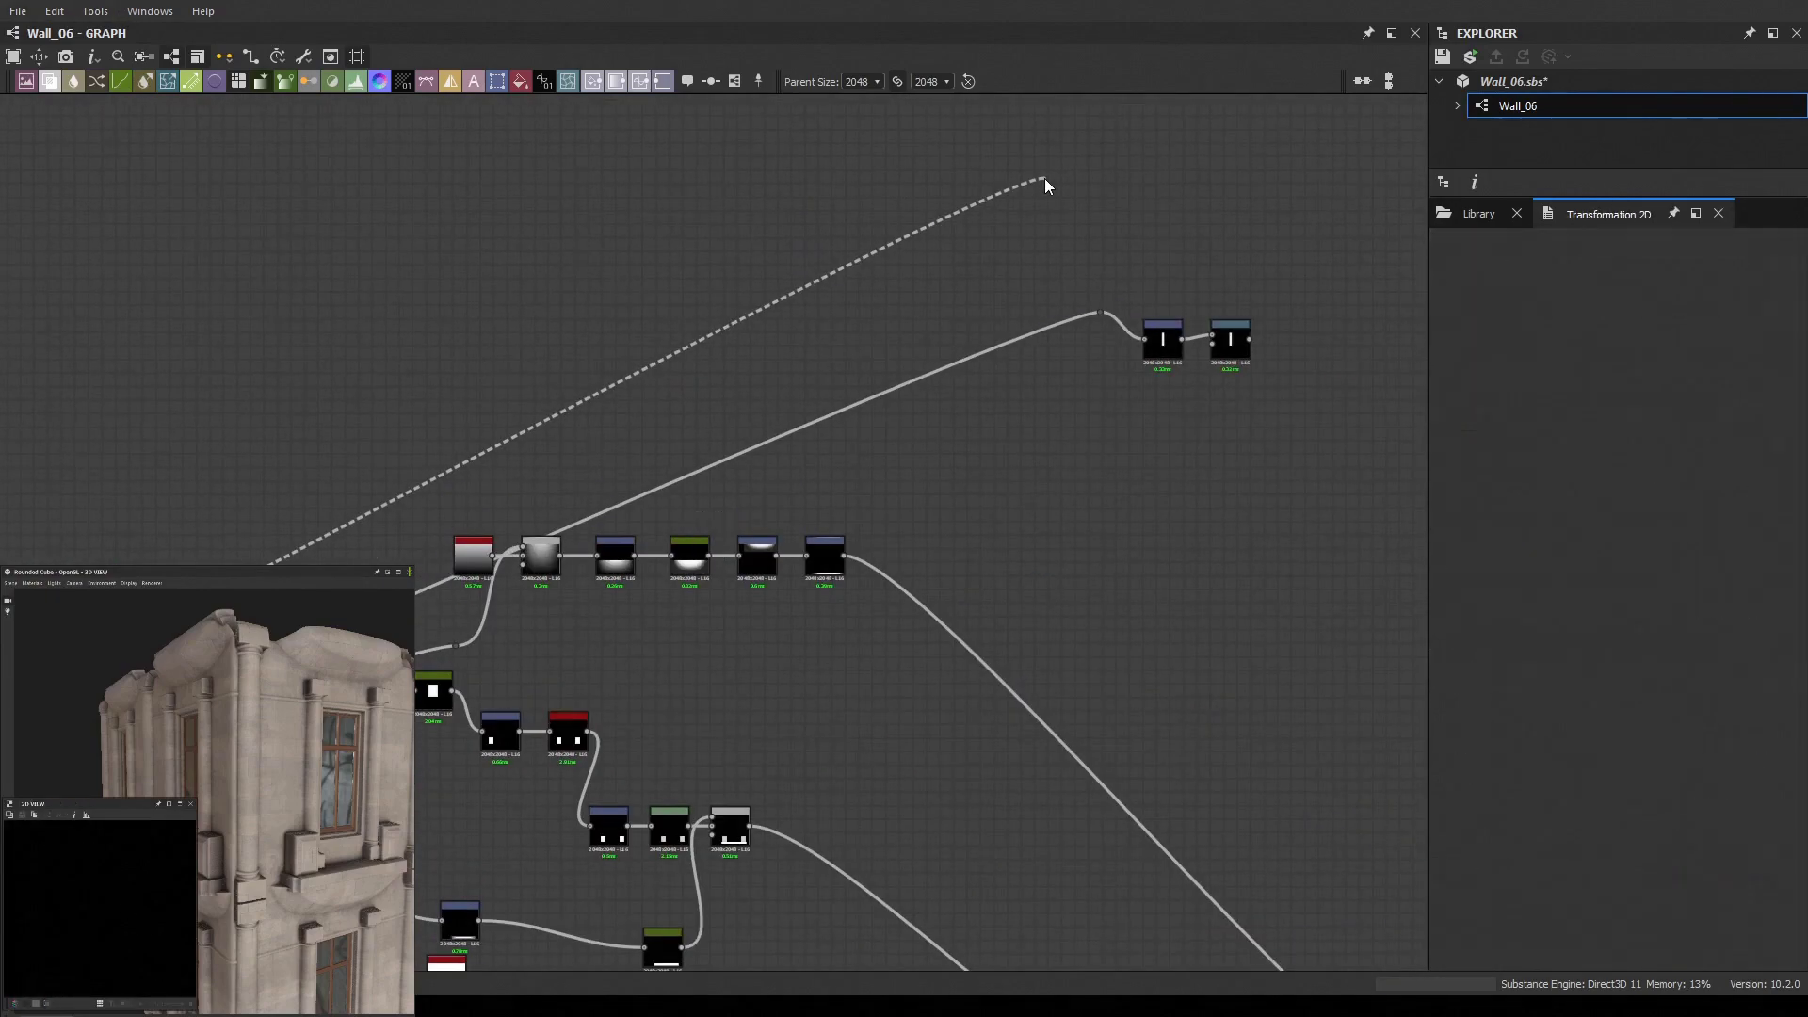
scroll(1115, 387, up, 3)
middle_drag(1115, 387, 1140, 523)
click(1139, 528)
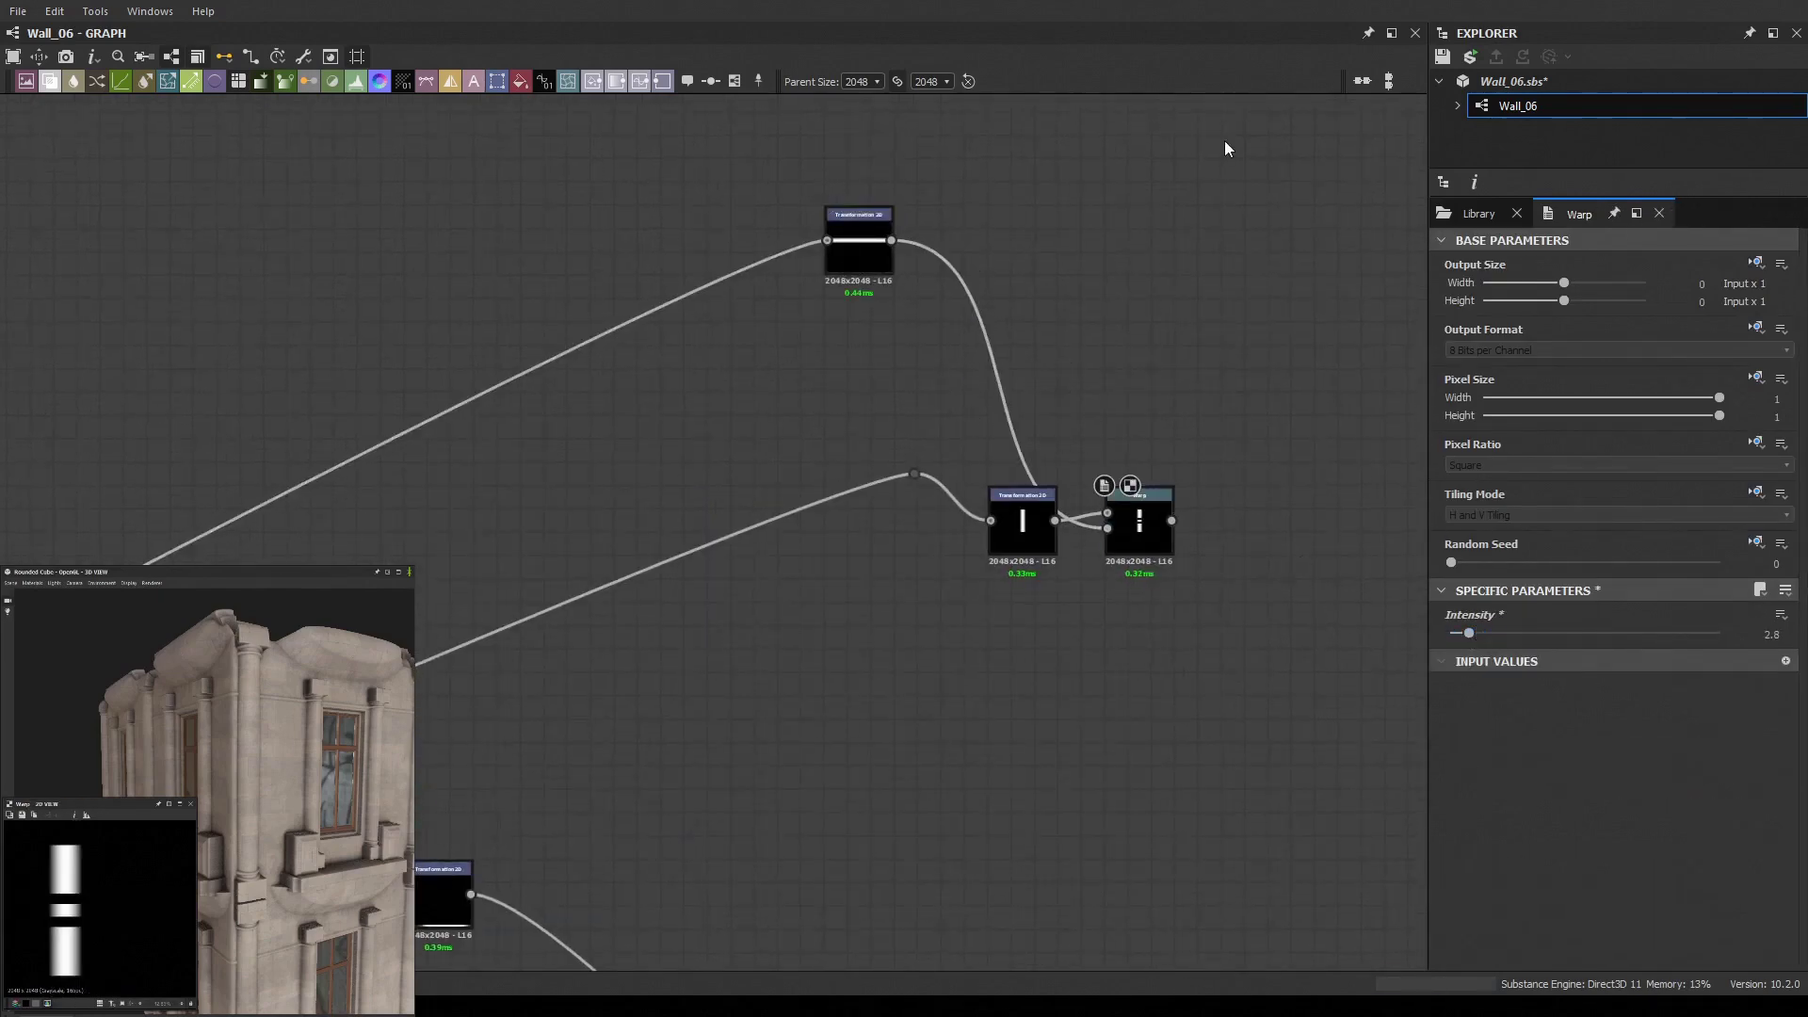
drag(1221, 175, 1011, 356)
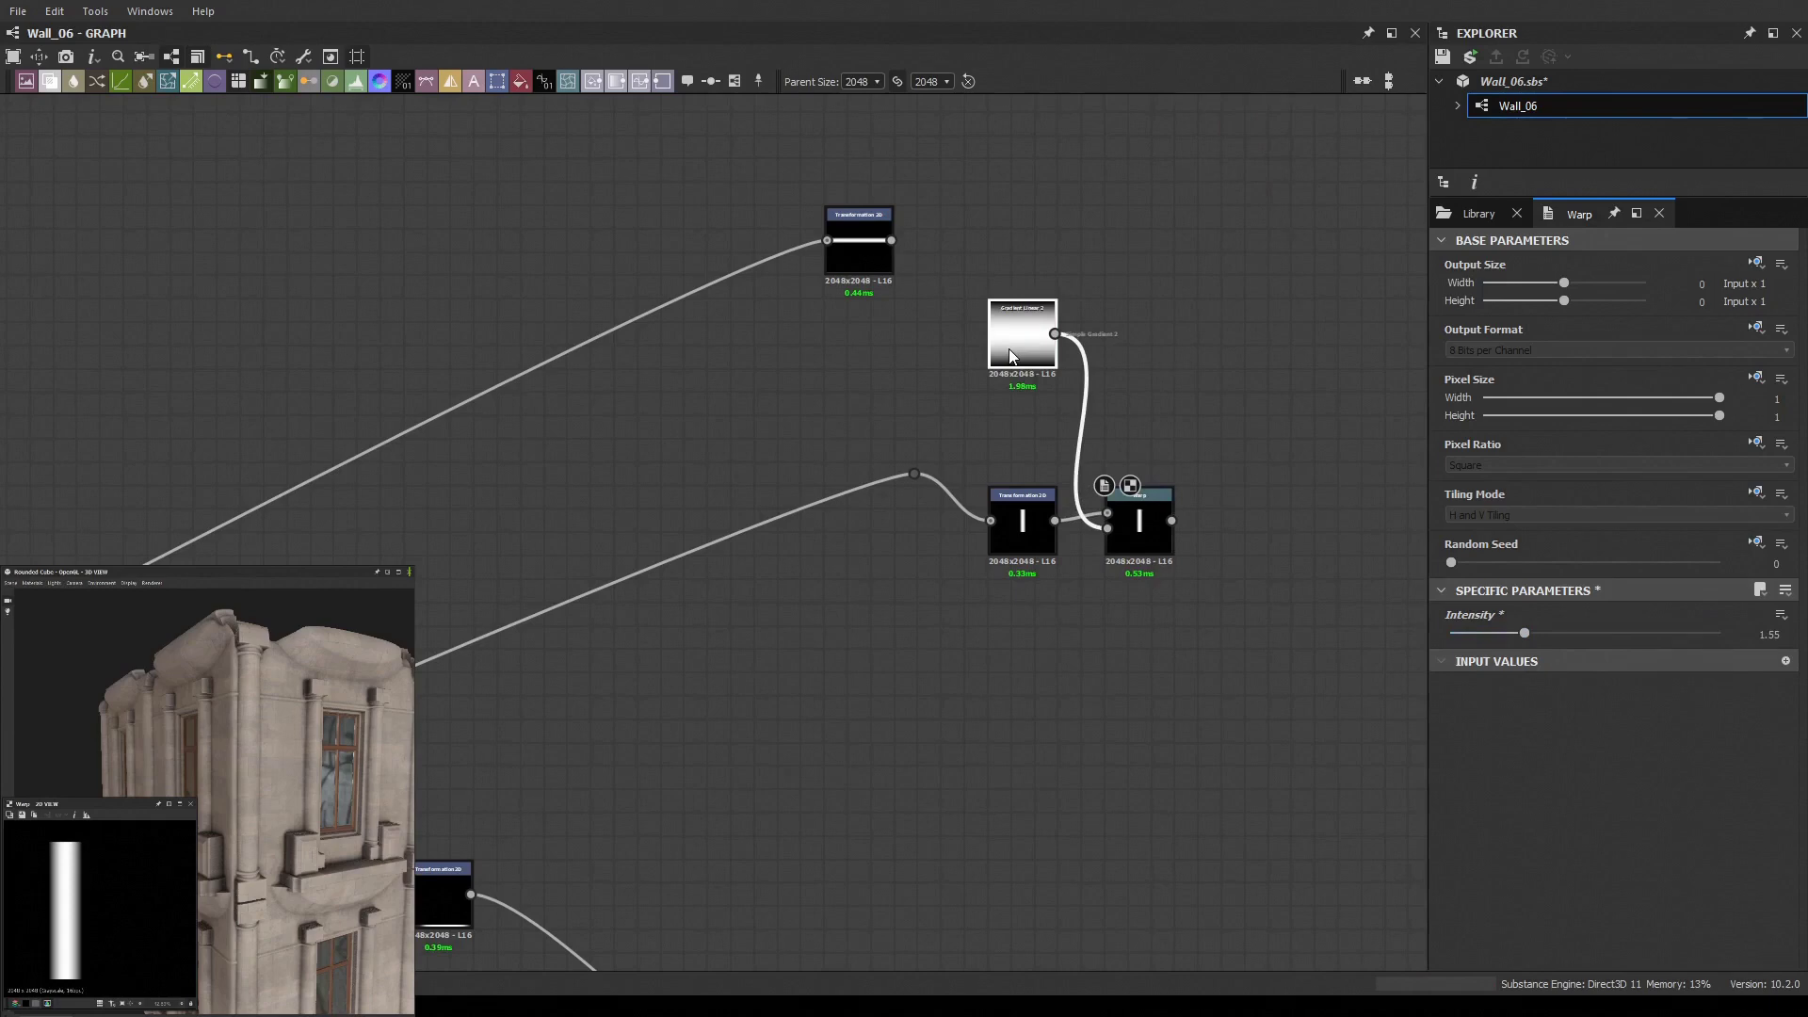
key(Delete)
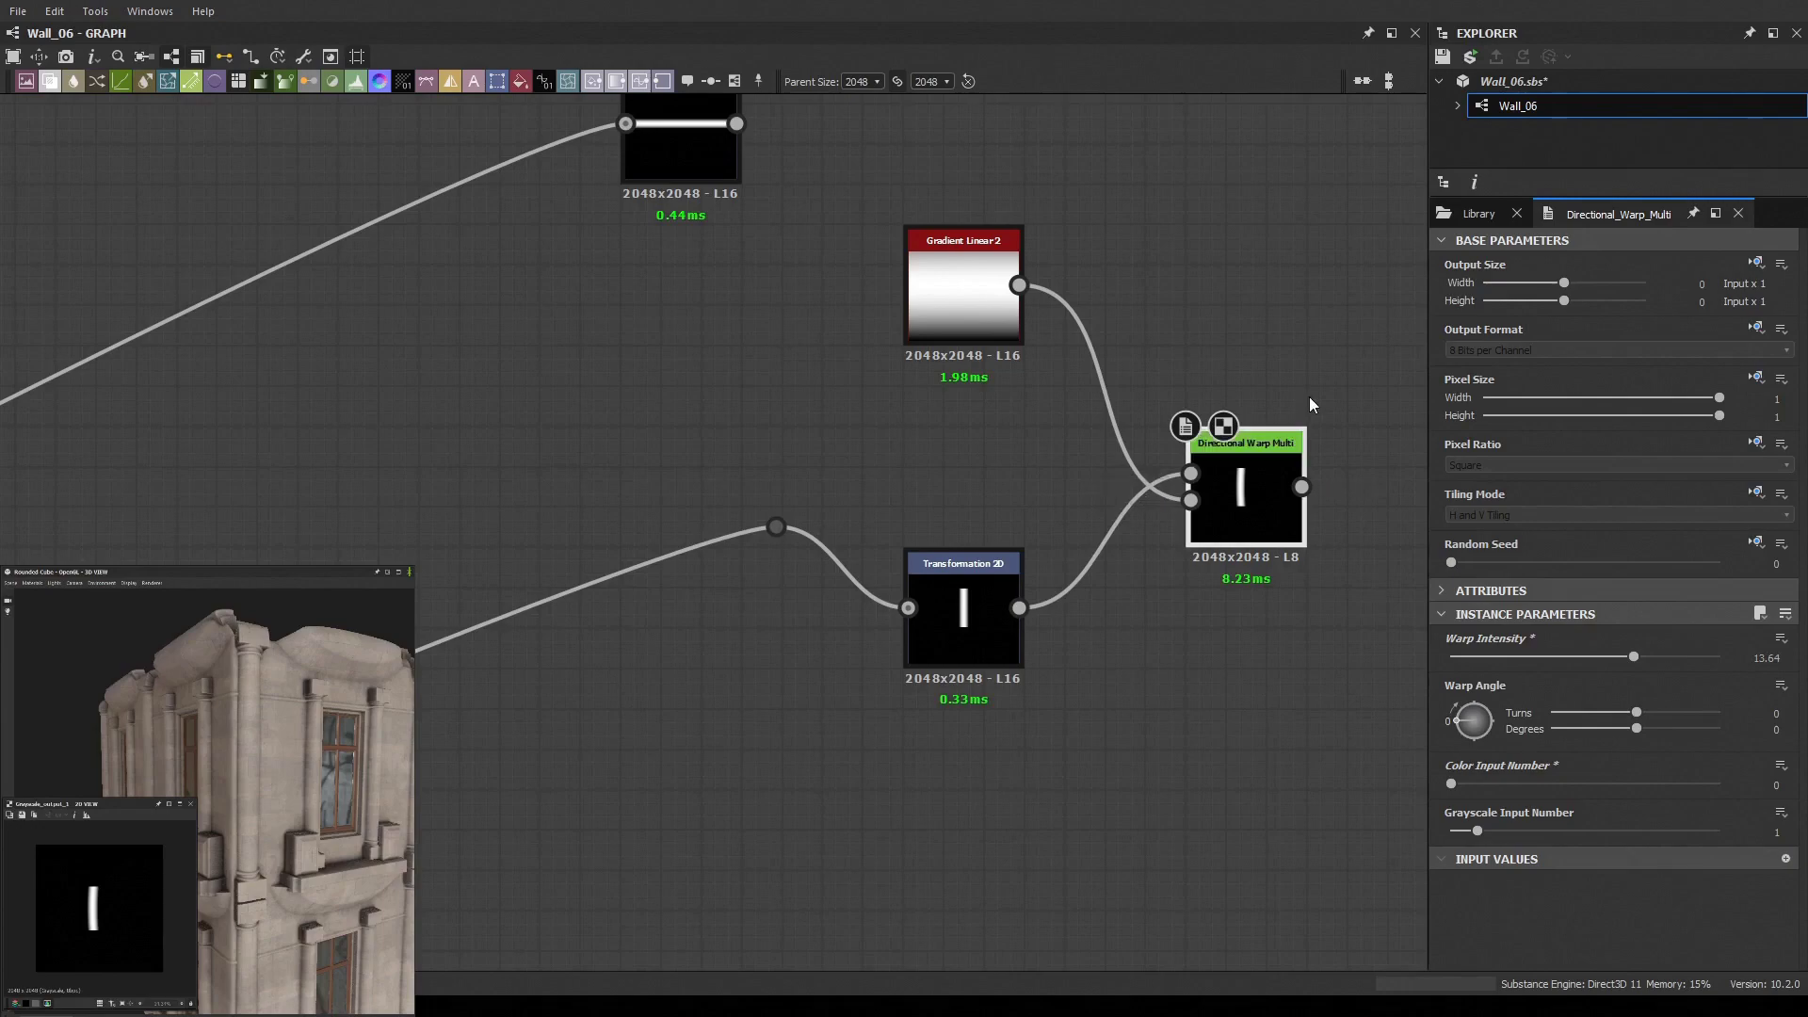
Browse the node library and move to an empty area of the graph
click(1479, 214)
scroll(1709, 603, down, 5)
scroll(1697, 561, down, 3)
scroll(1697, 561, down, 3)
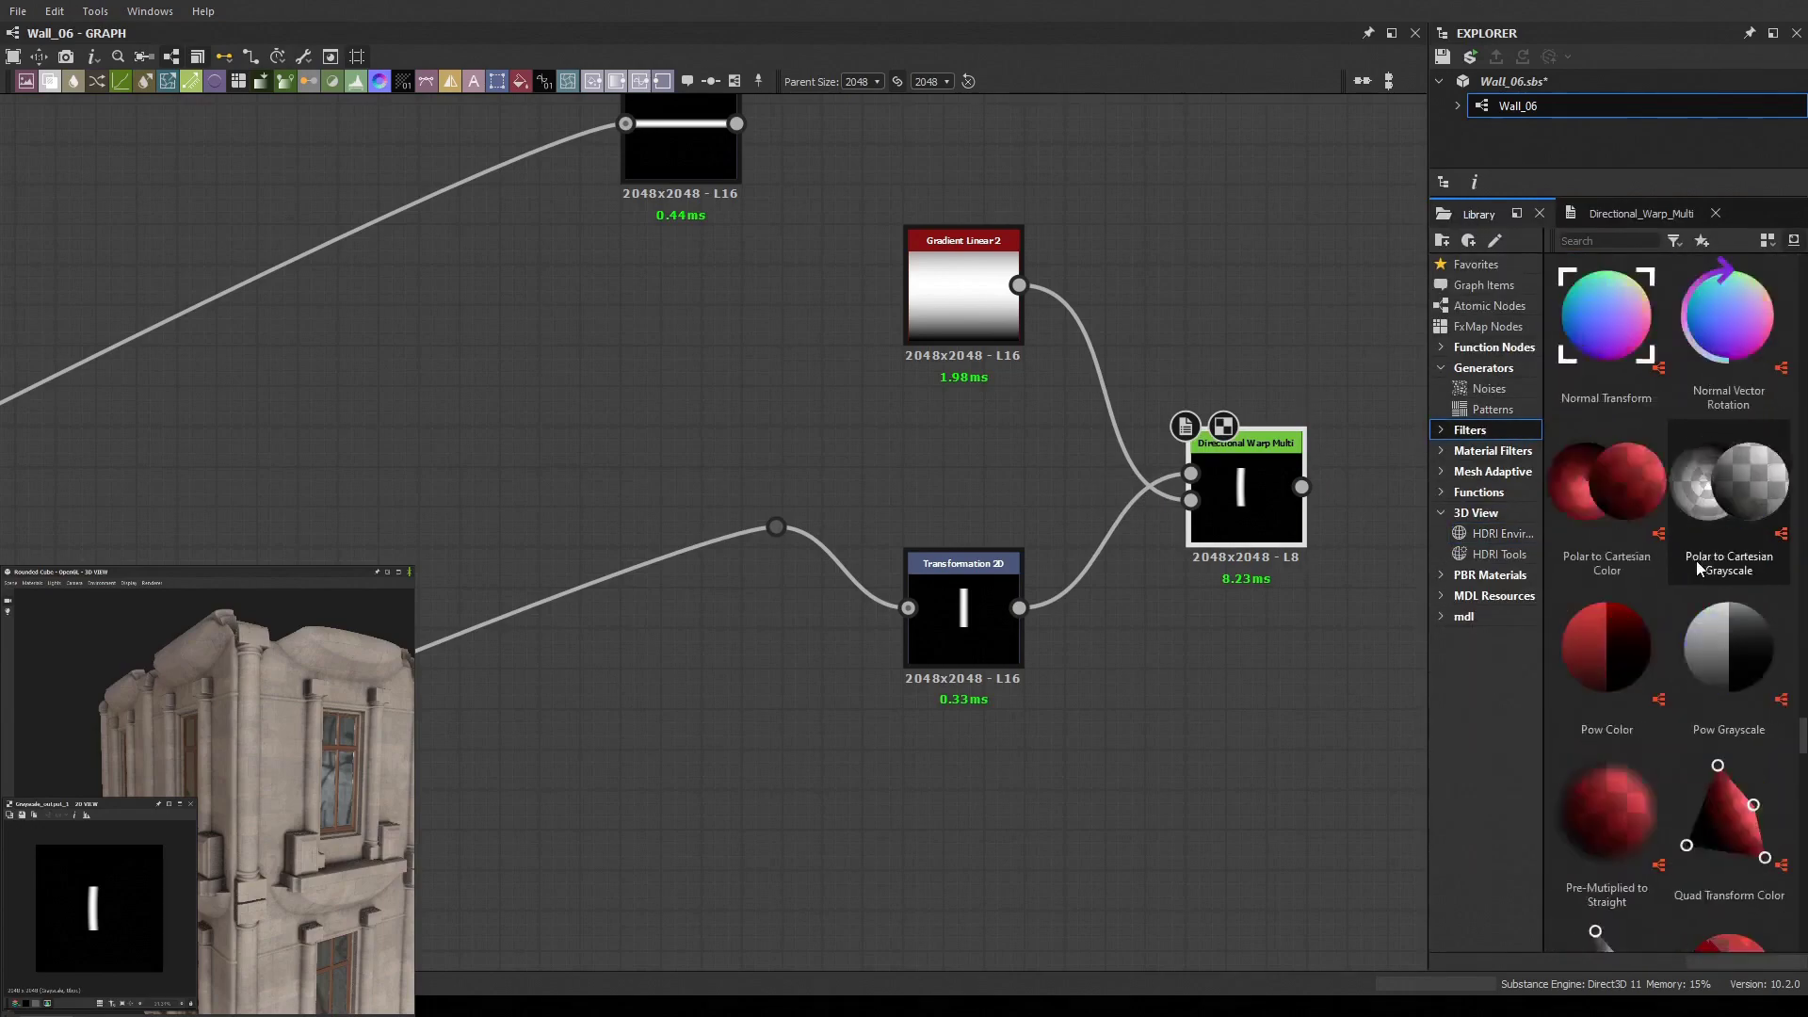
scroll(1697, 561, up, 3)
scroll(1697, 561, up, 3)
scroll(1695, 560, up, 3)
scroll(1725, 504, up, 3)
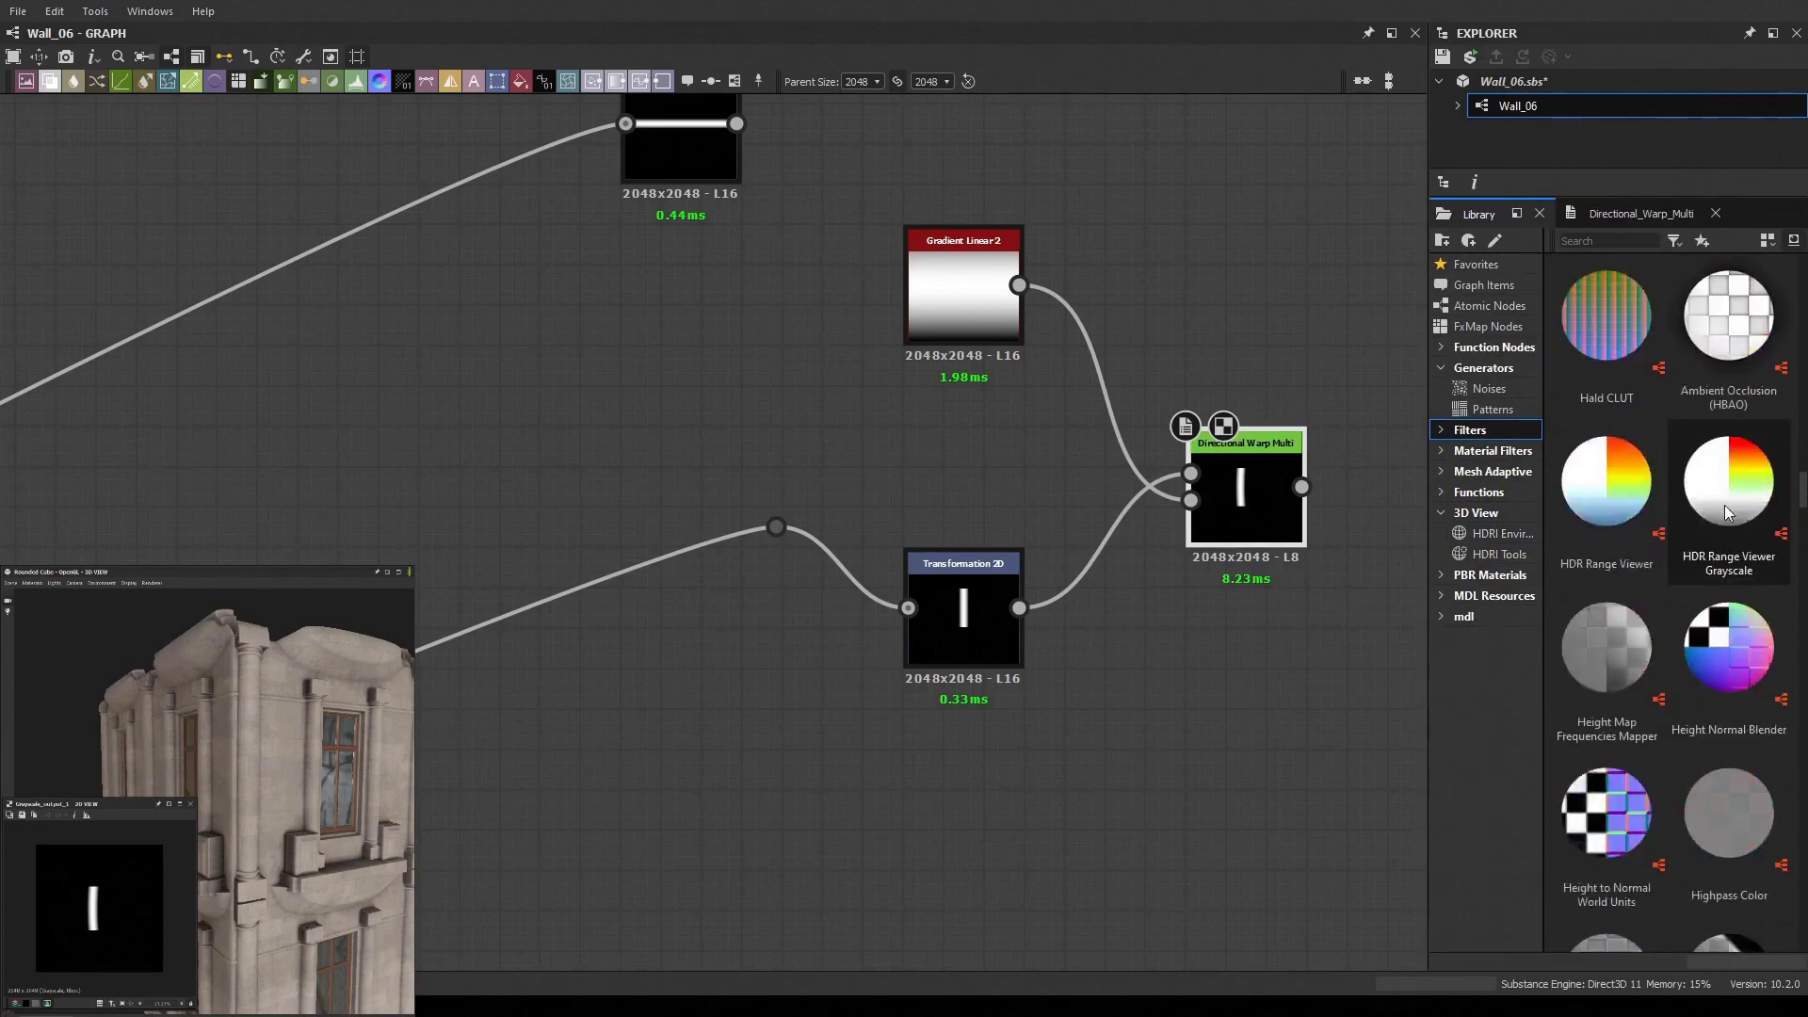
scroll(1725, 505, down, 3)
scroll(1719, 509, down, 3)
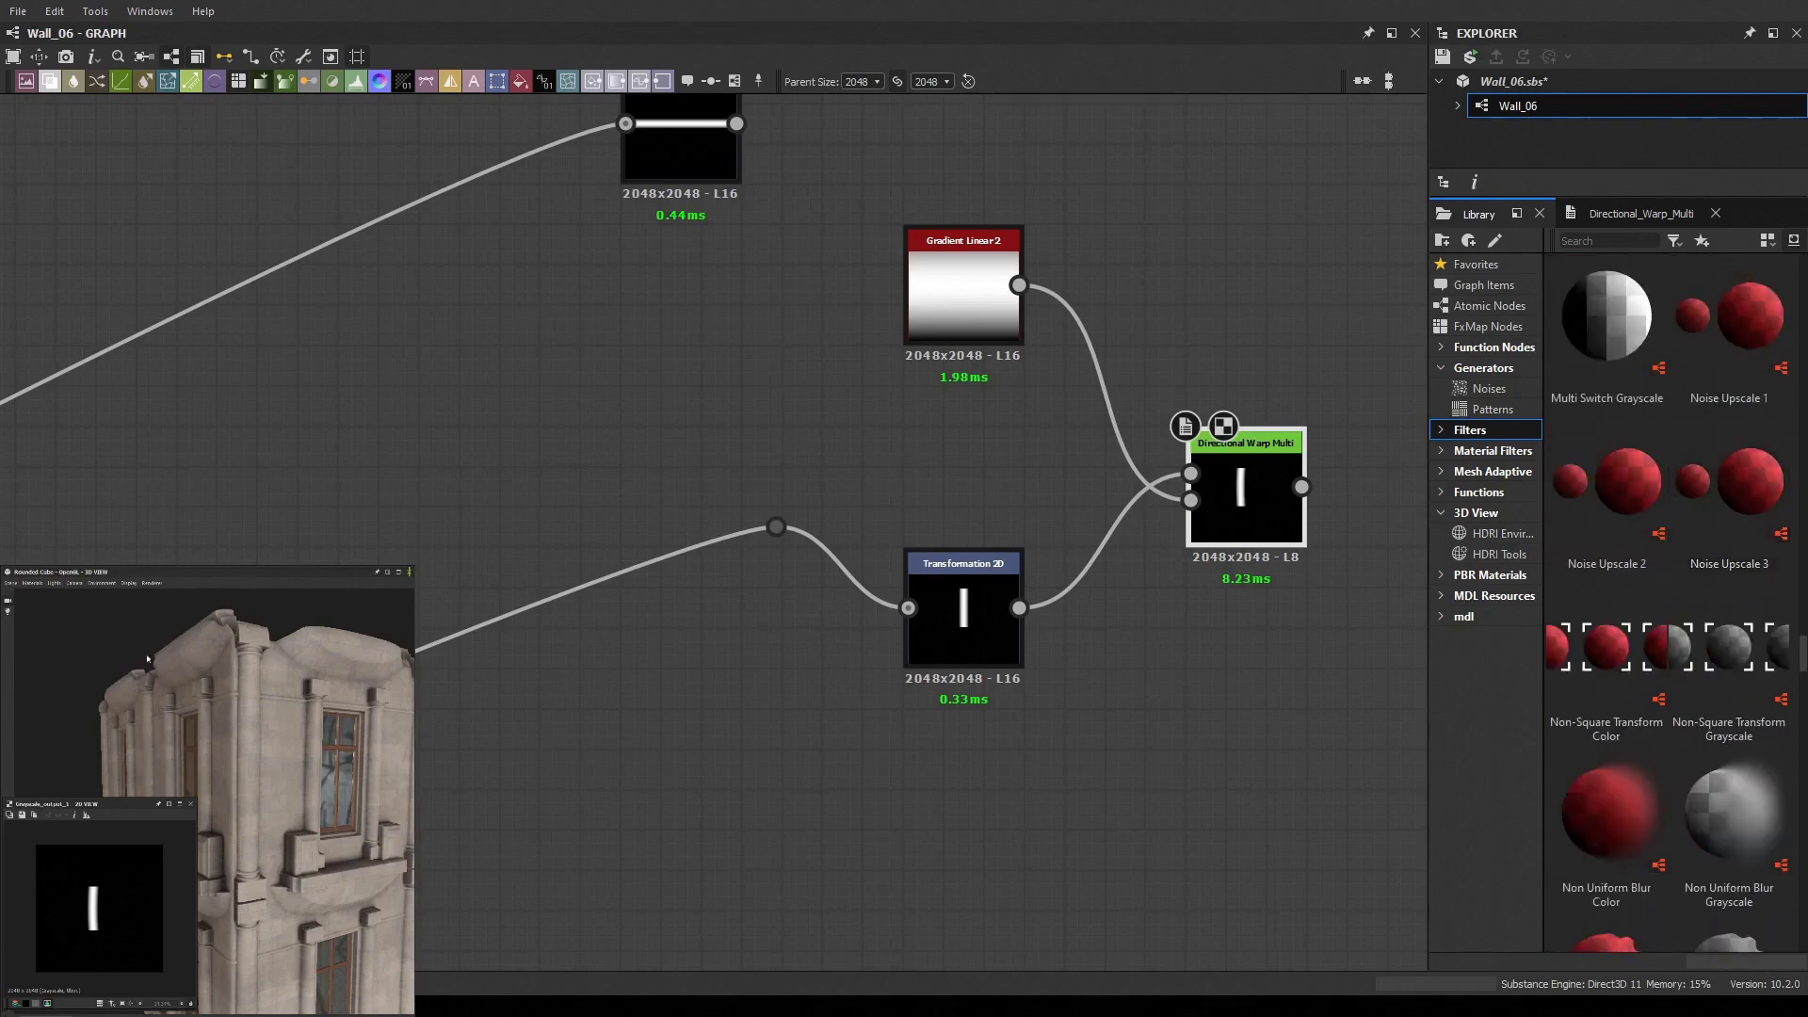
scroll(811, 562, down, 3)
scroll(972, 715, down, 2)
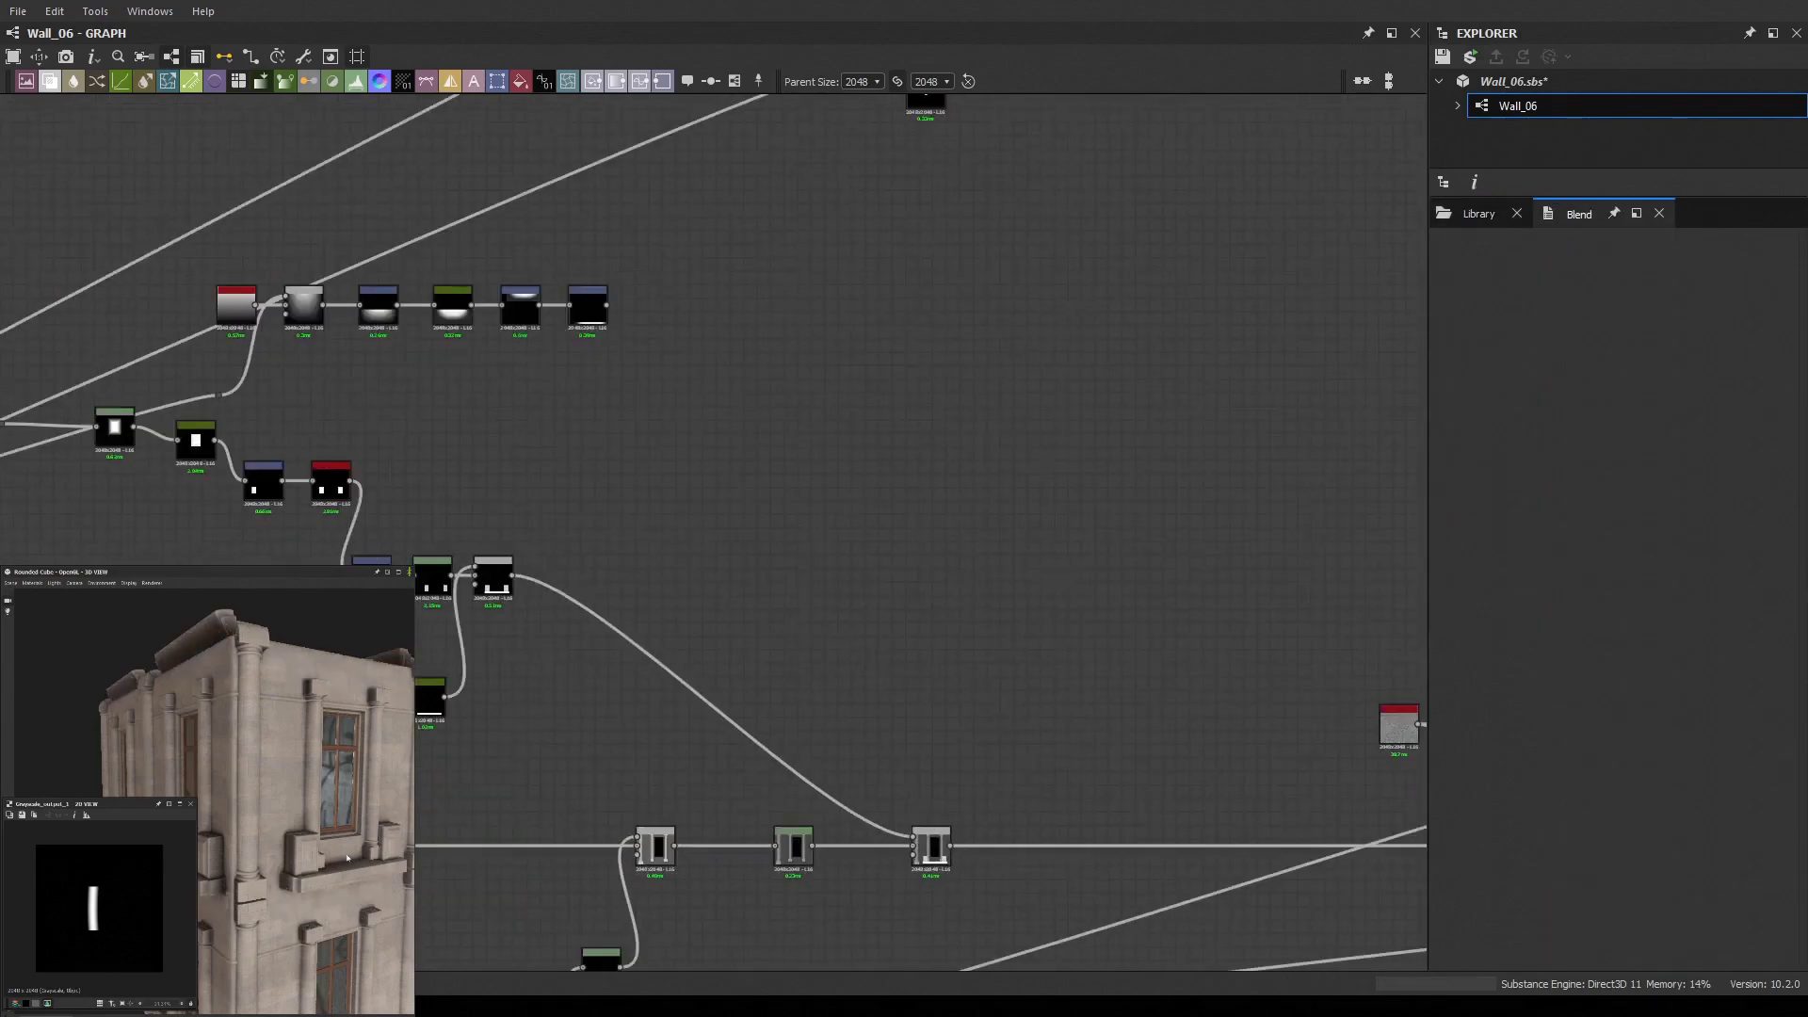
middle_drag(972, 716, 887, 445)
Place a Gradient Linear 1 with Transformation 2D and Curve nodes, flattening the curve's bottom to black
scroll(887, 445, up, 2)
drag(941, 351, 1068, 491)
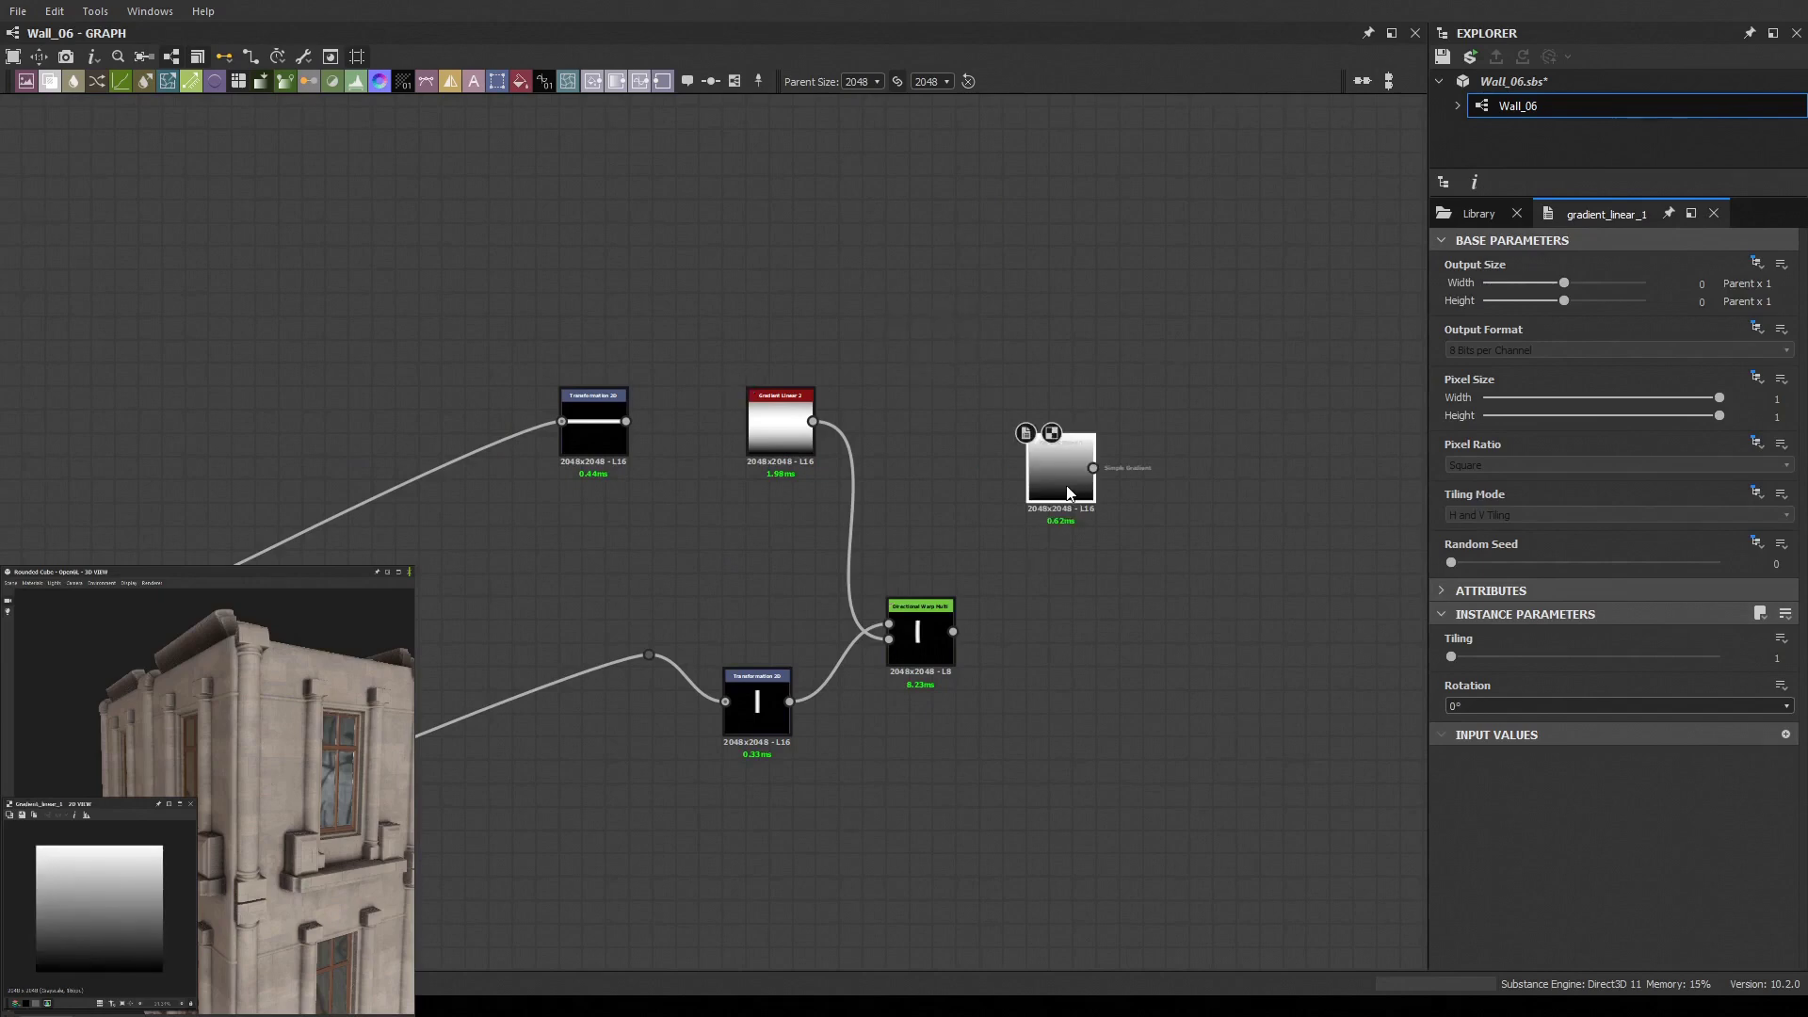
key(ctrl+t)
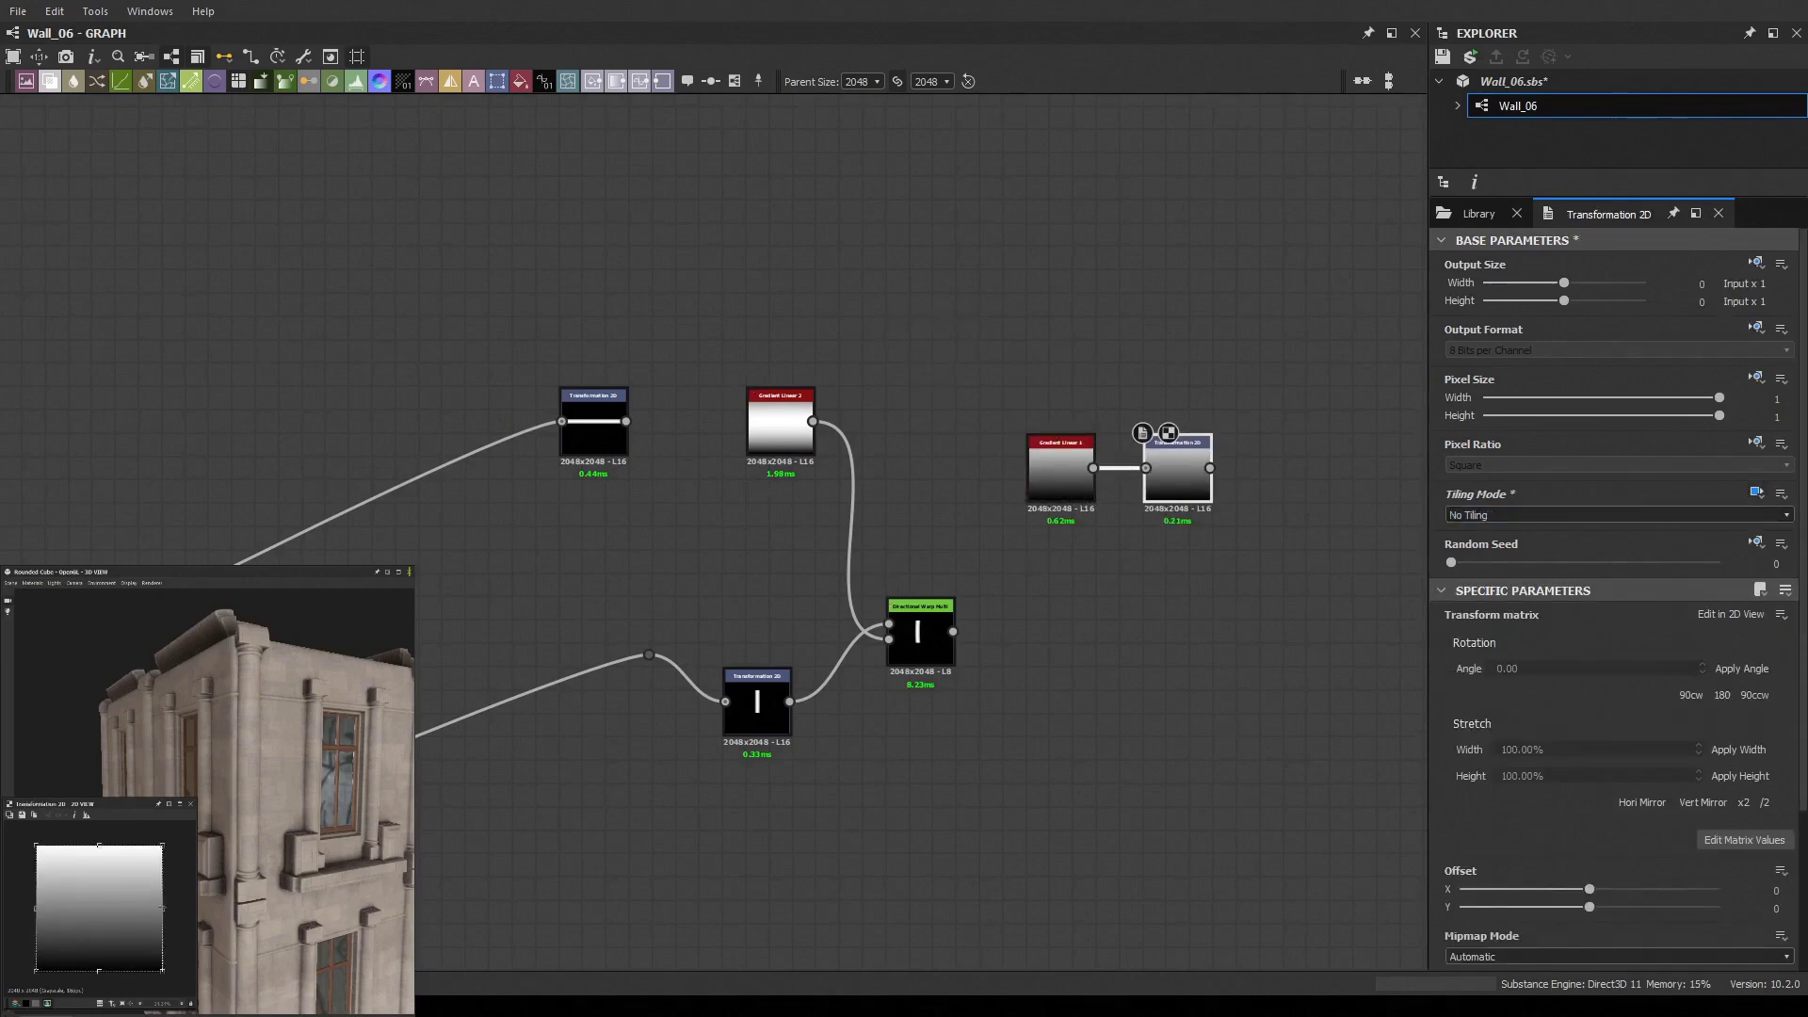
key(ctrl+m)
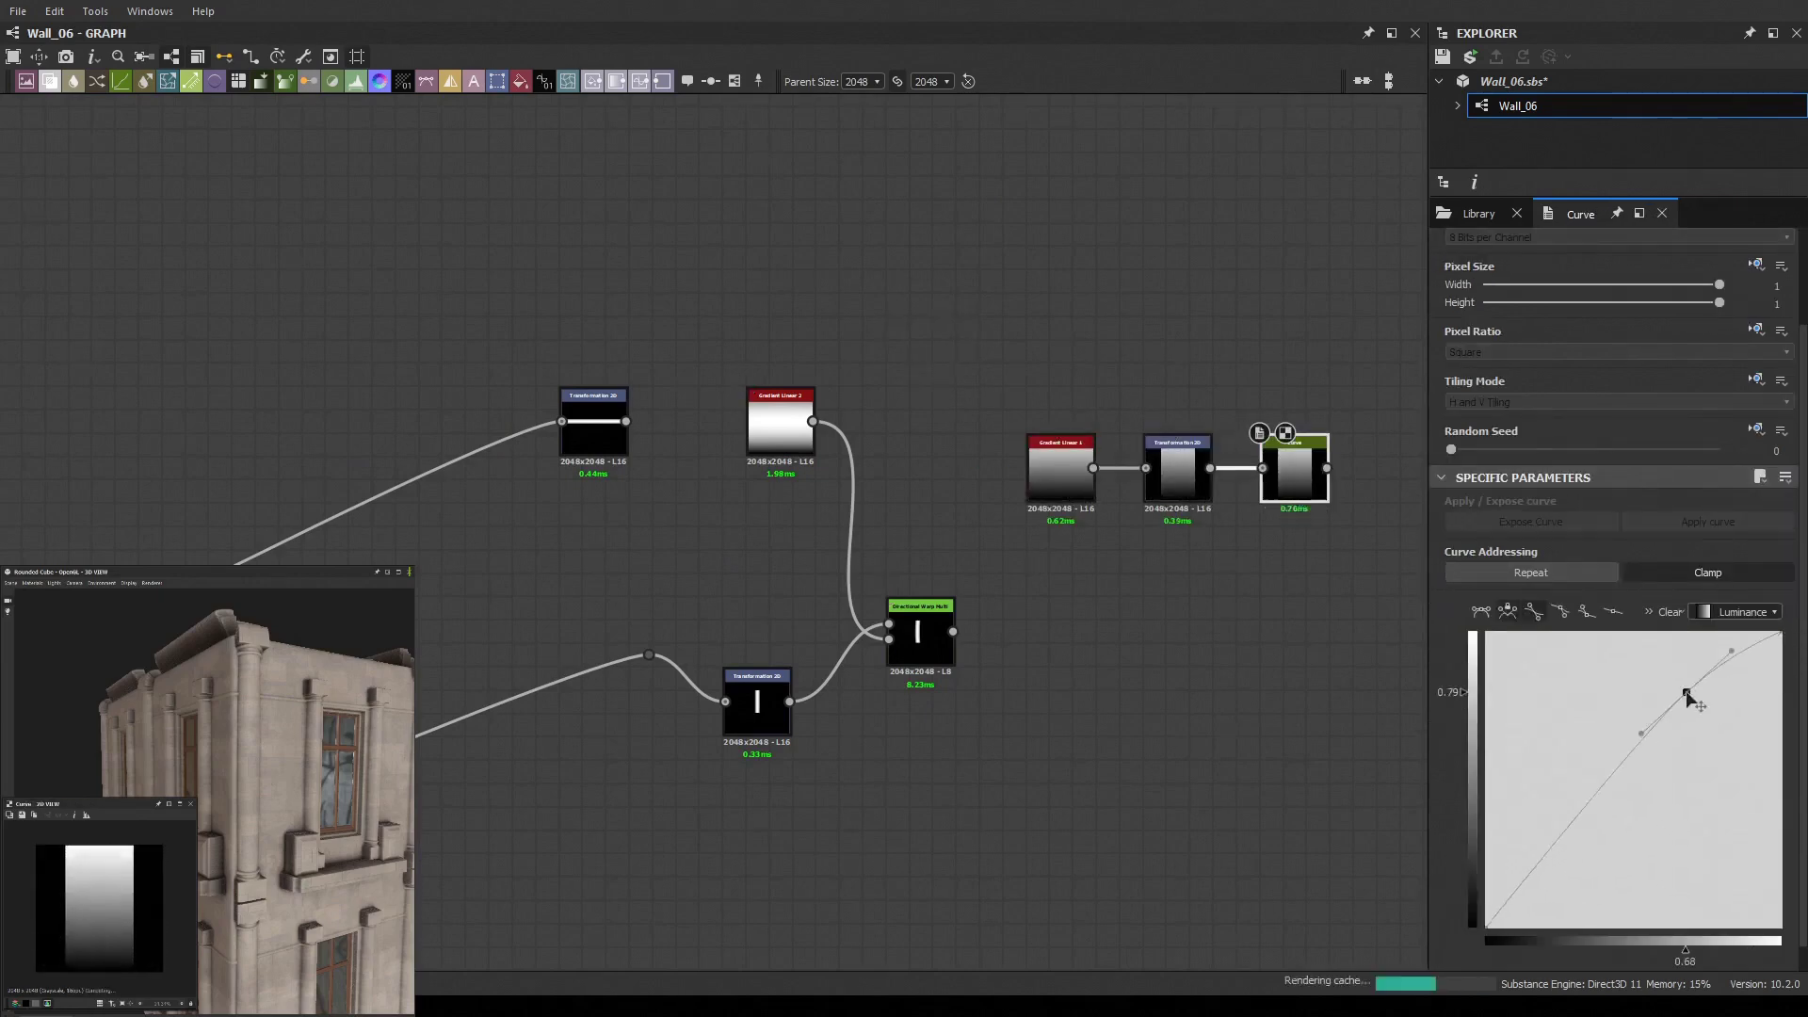
drag(1585, 860, 1556, 900)
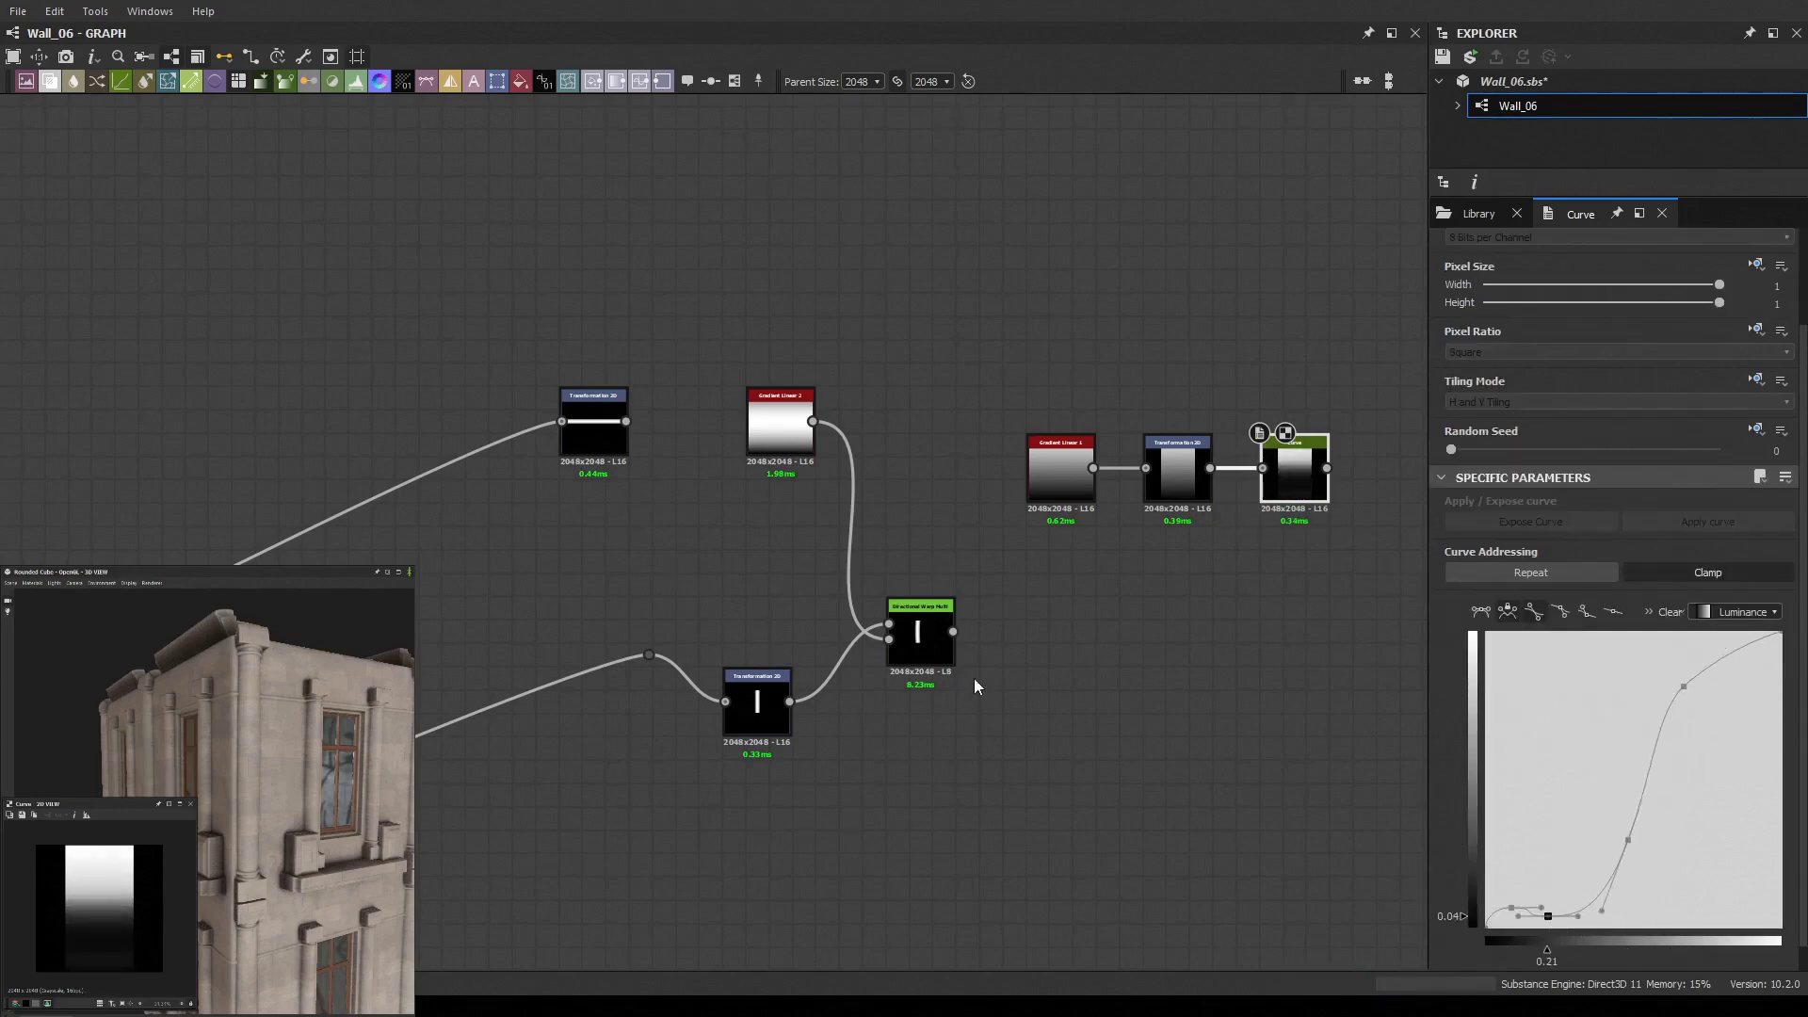
scroll(976, 687, down, 1)
drag(1602, 910, 1485, 928)
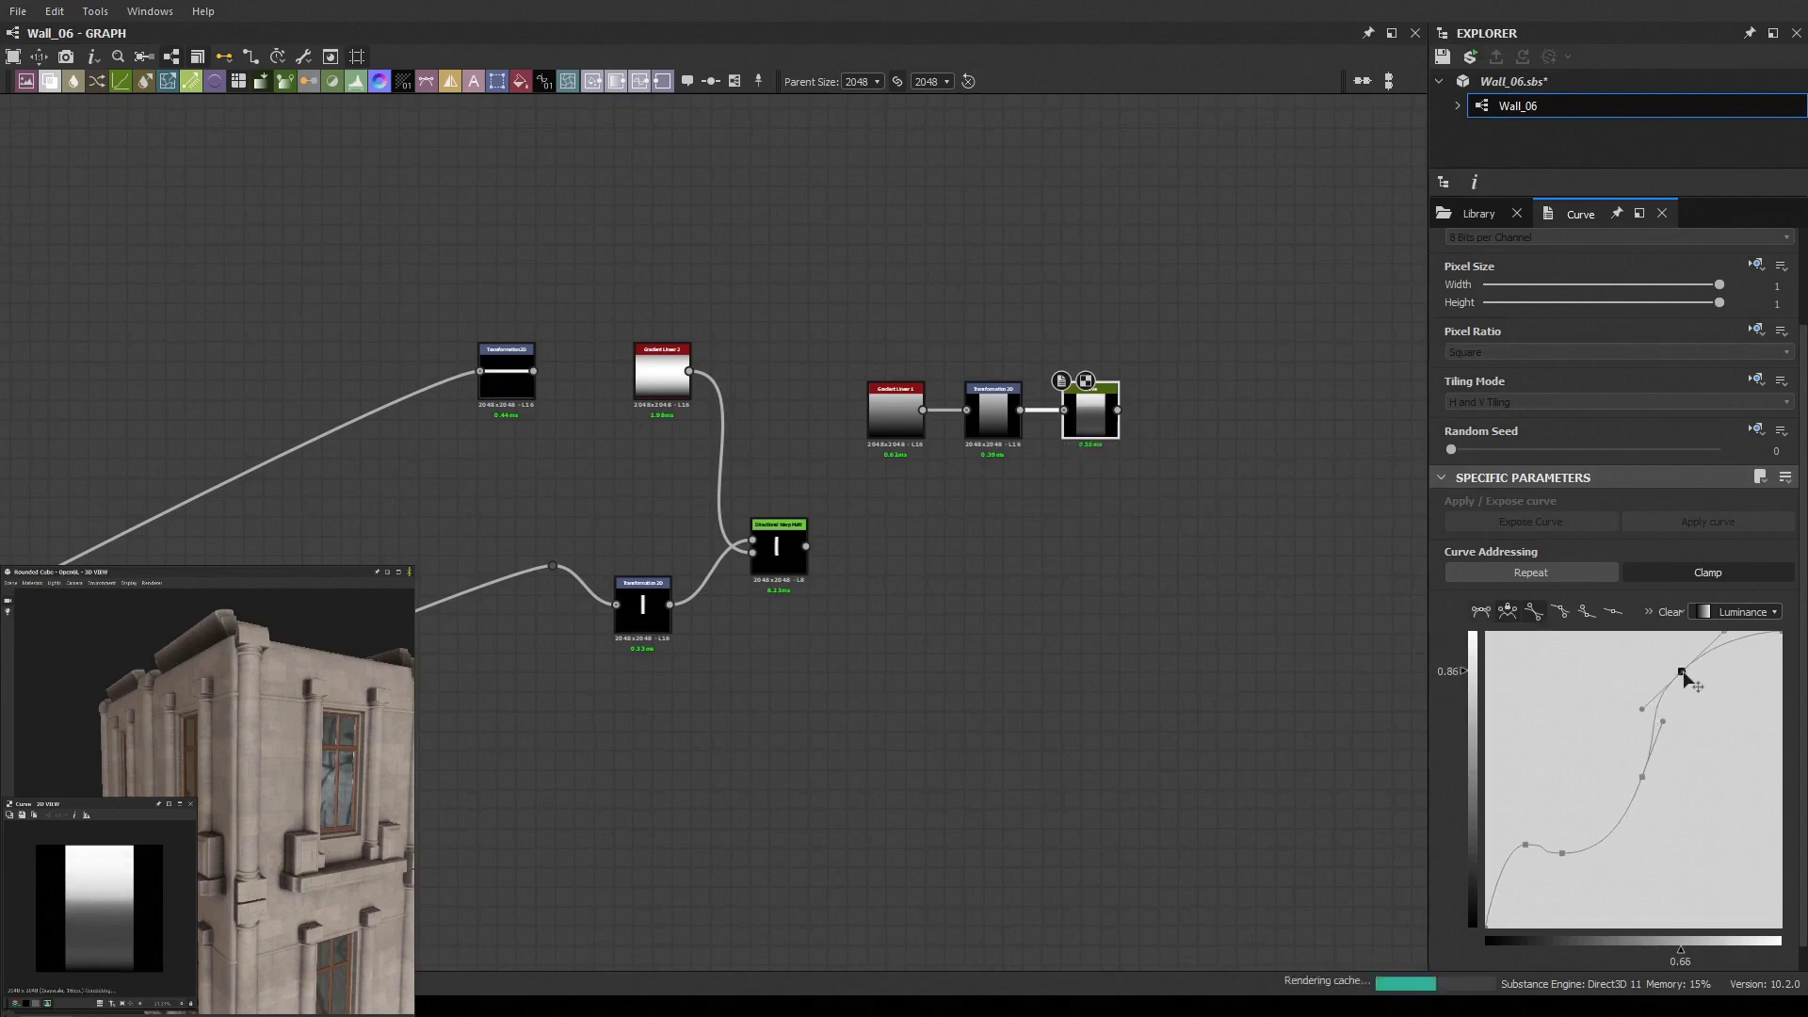
scroll(1102, 747, down, 2)
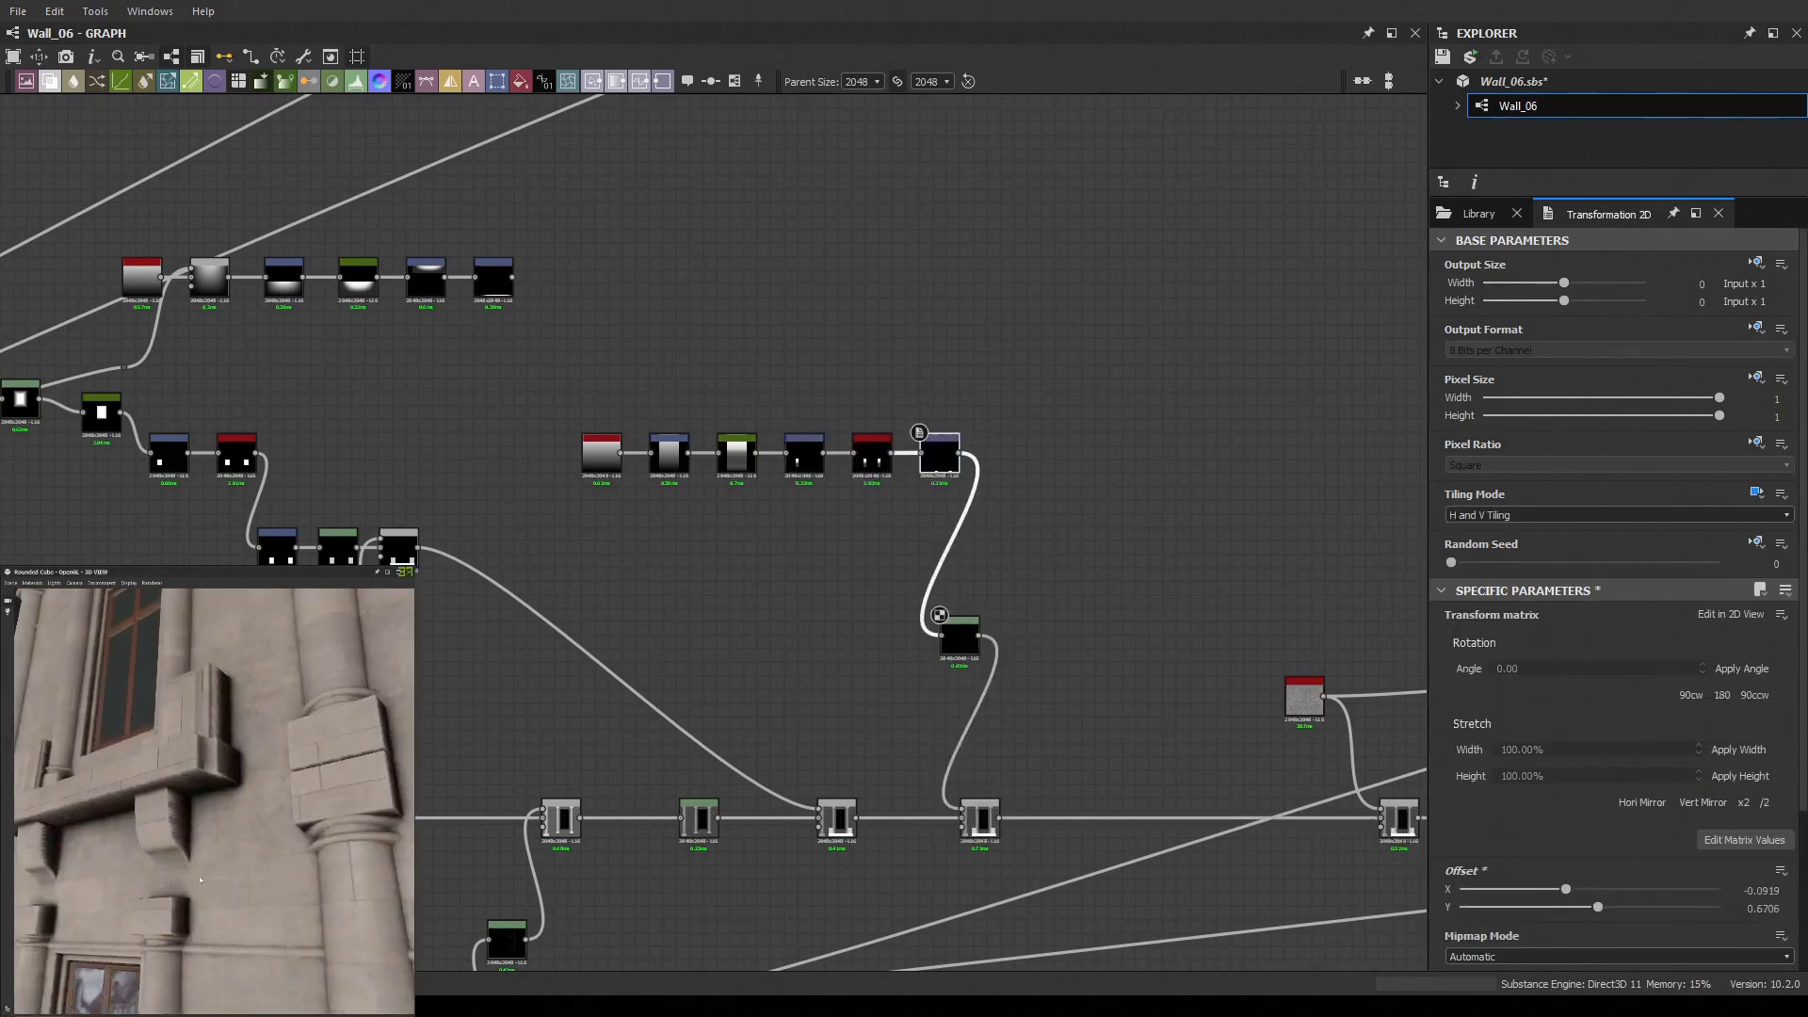
Raise the Levels black point to clip the mask and sharpen the Curve falloff
drag(1462, 666, 1501, 666)
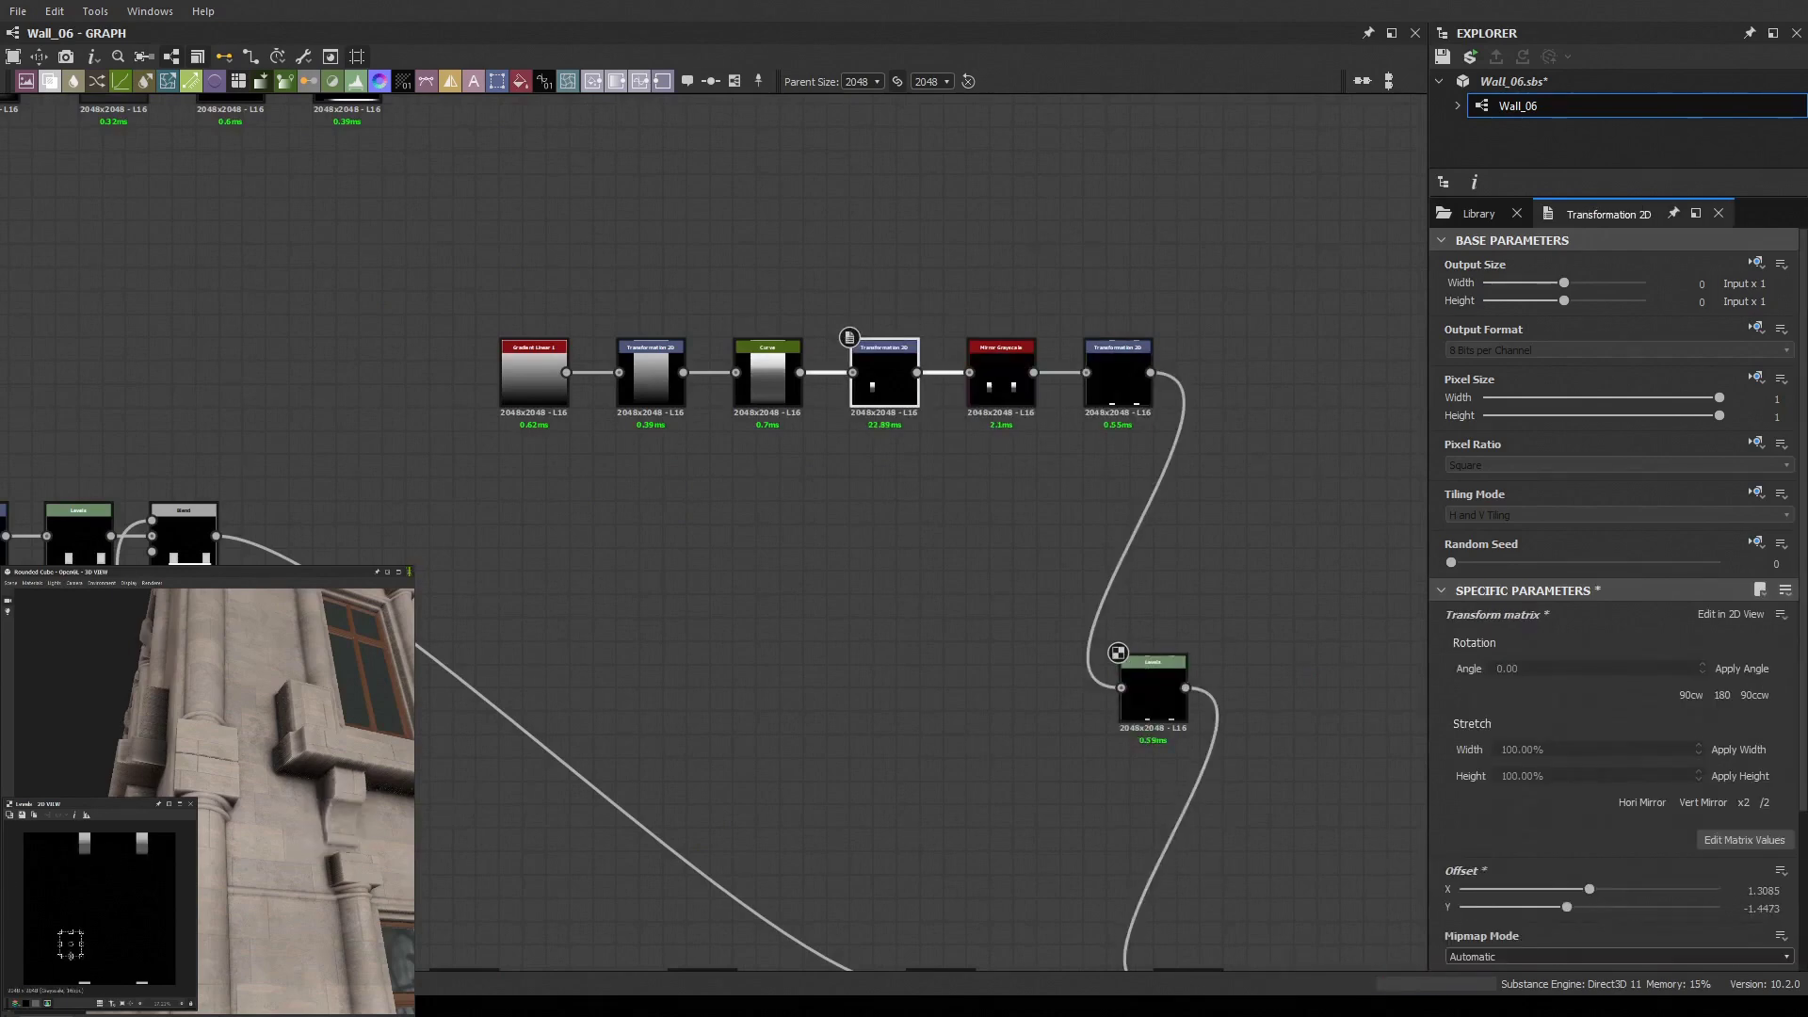
click(767, 372)
mouse_move(1683, 778)
mouse_down()
mouse_move(1638, 836)
mouse_move(1777, 804)
mouse_up()
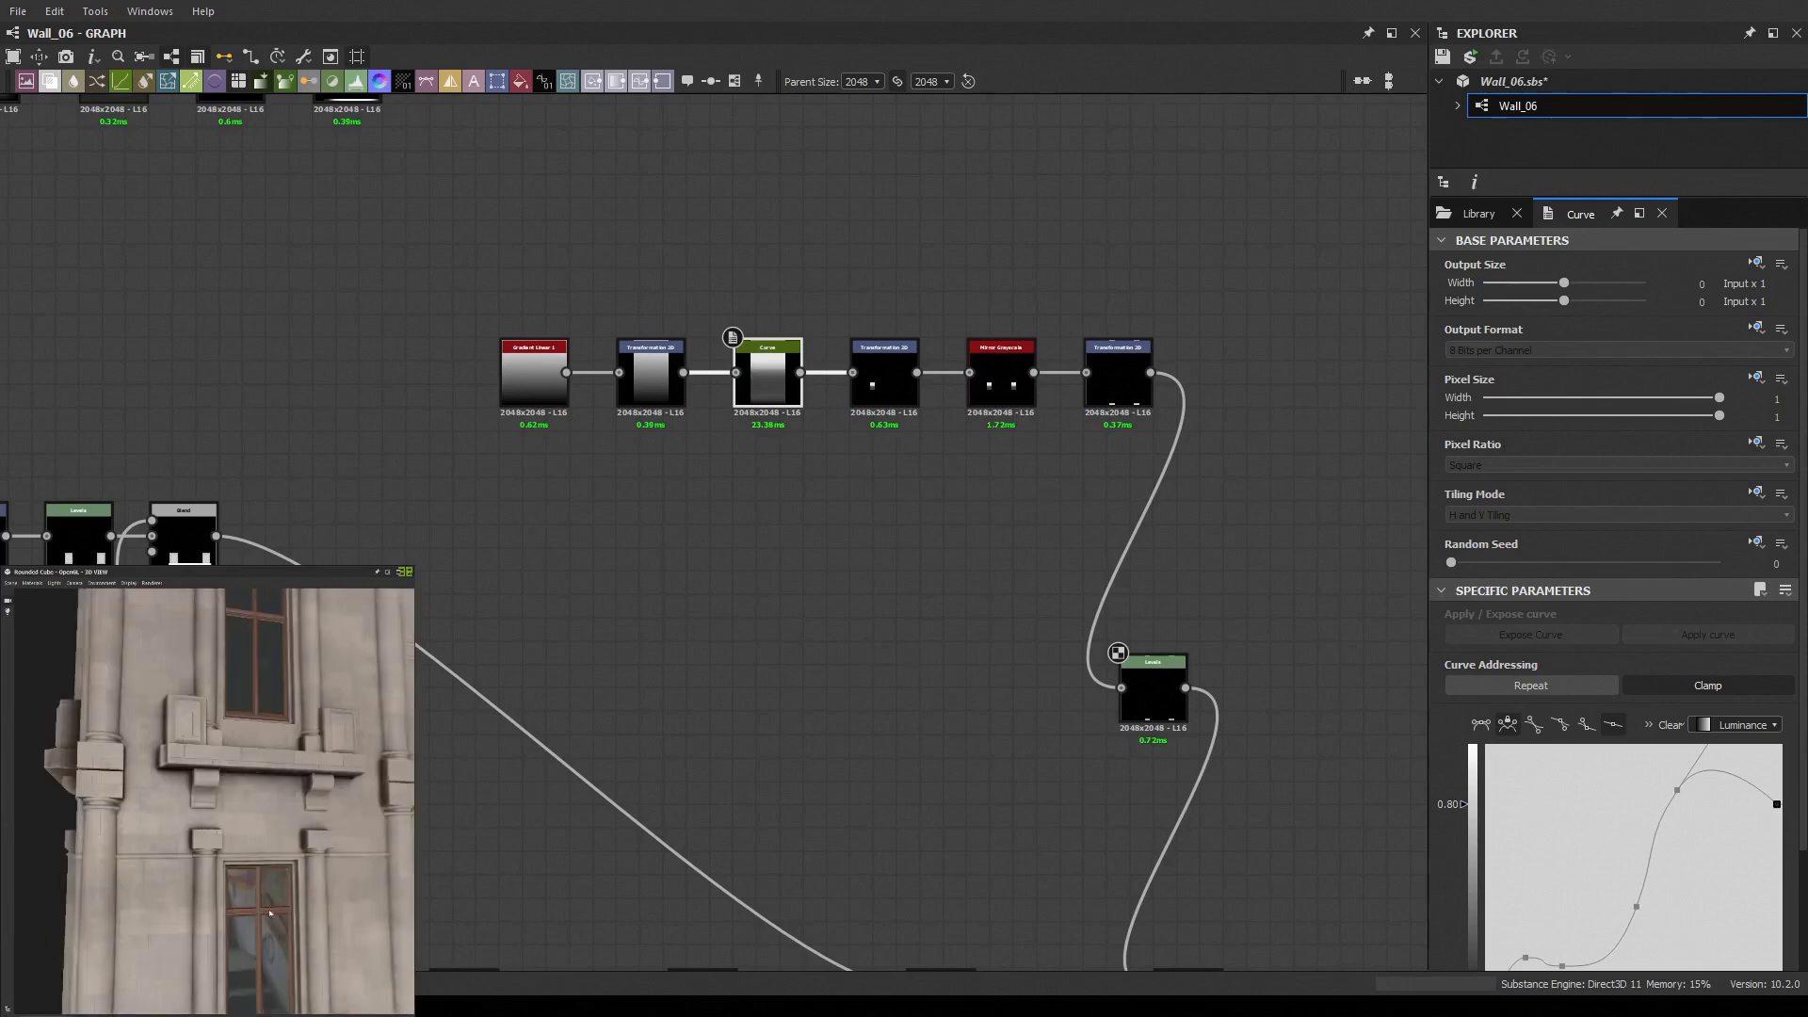
scroll(524, 375, down, 5)
scroll(911, 606, down, 2)
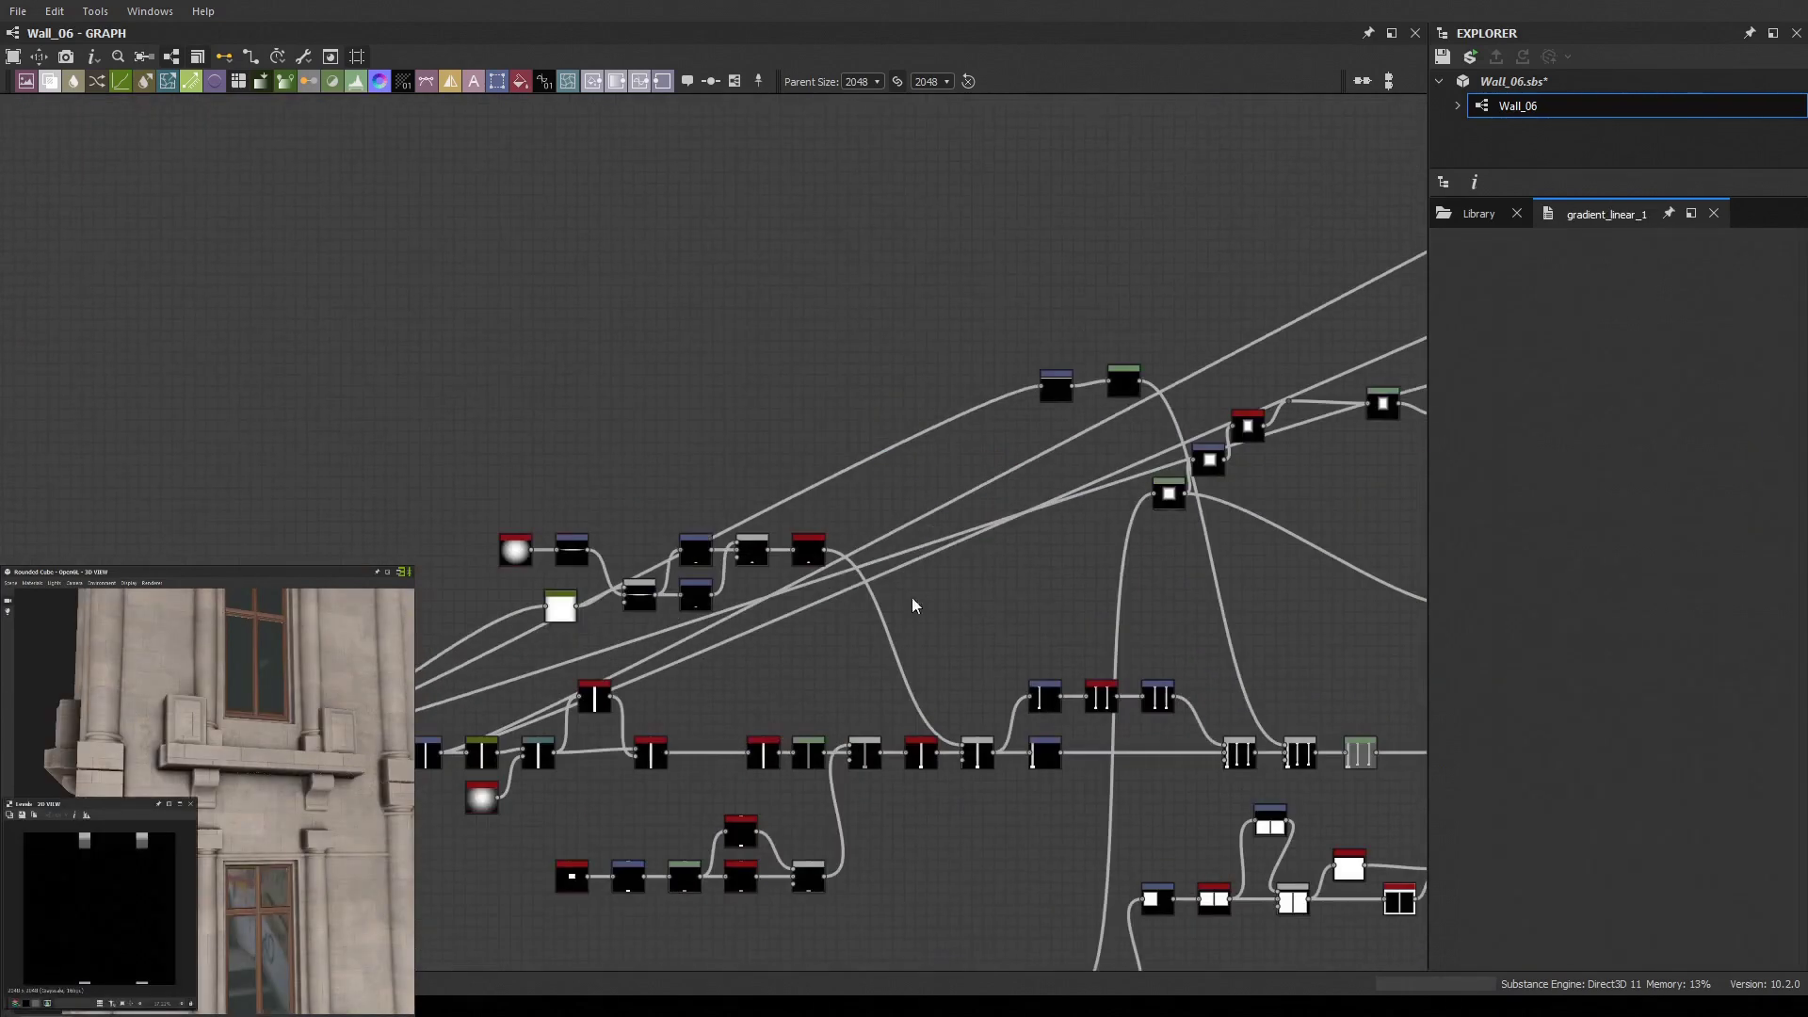
Multiply in the vertical stripes at 0.11 opacity and feed a transformed copy into the Add Blend
drag(189, 492, 768, 344)
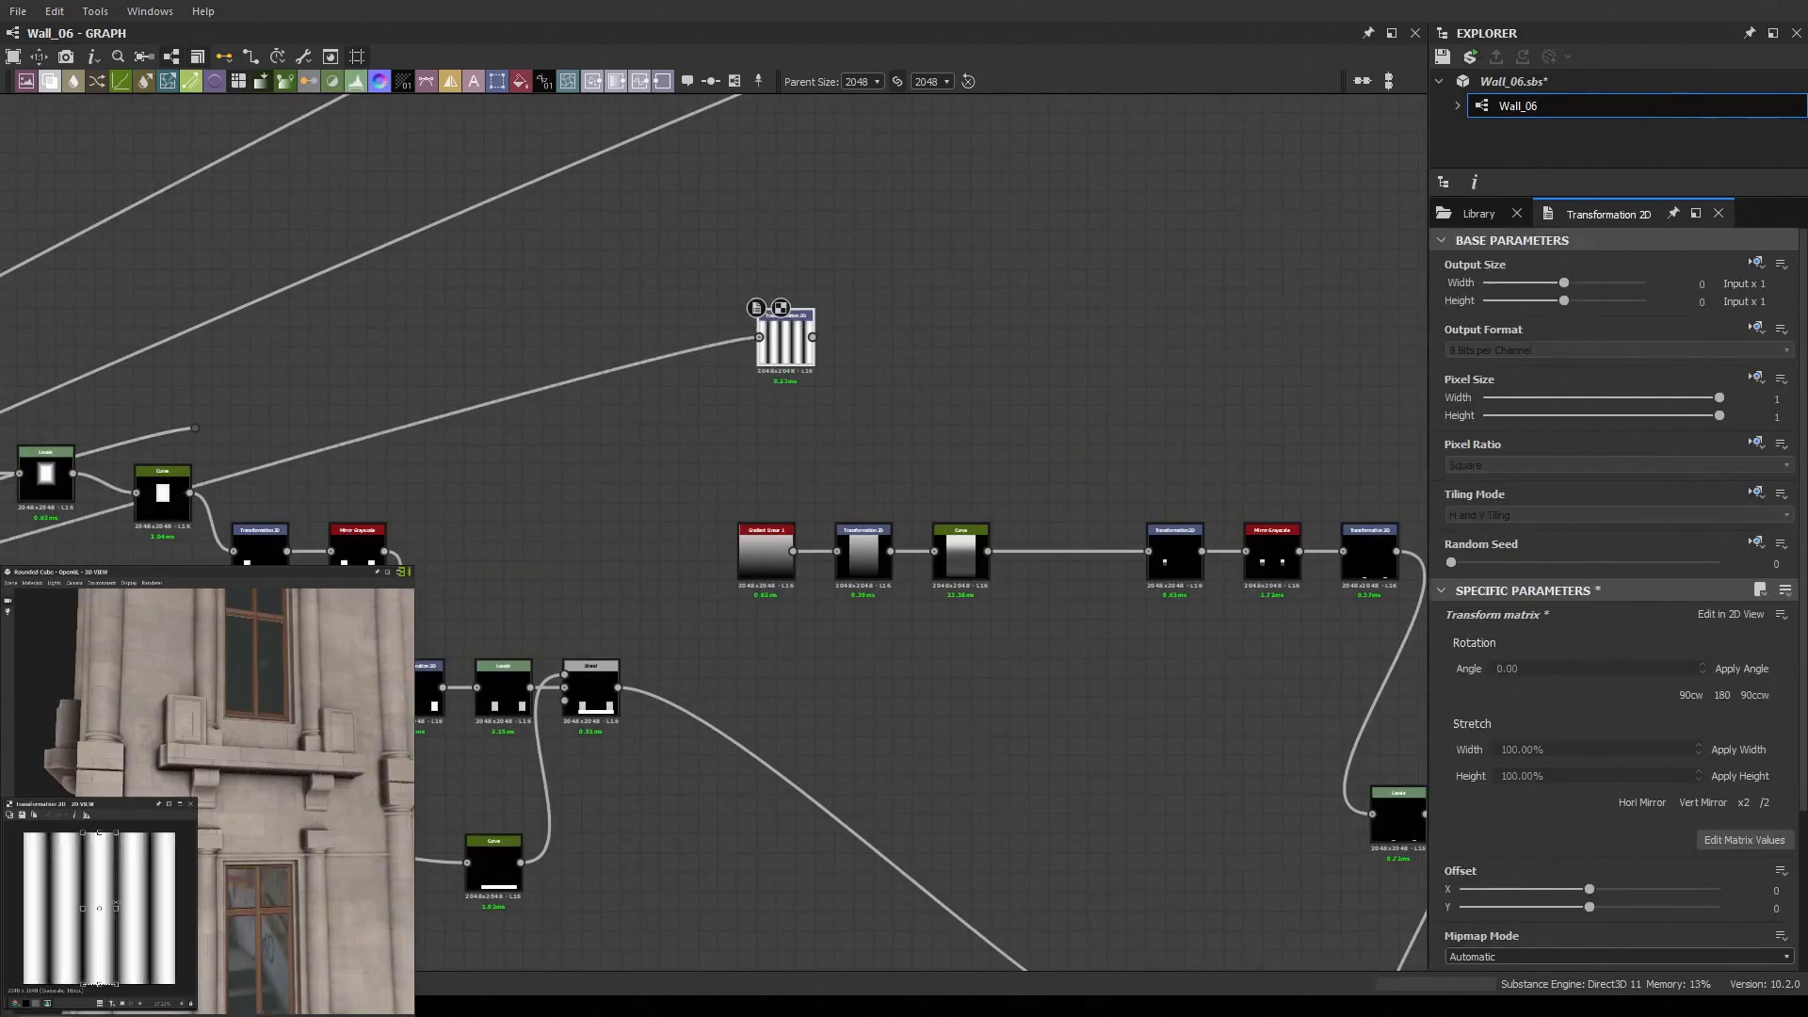
scroll(1050, 548, up, 2)
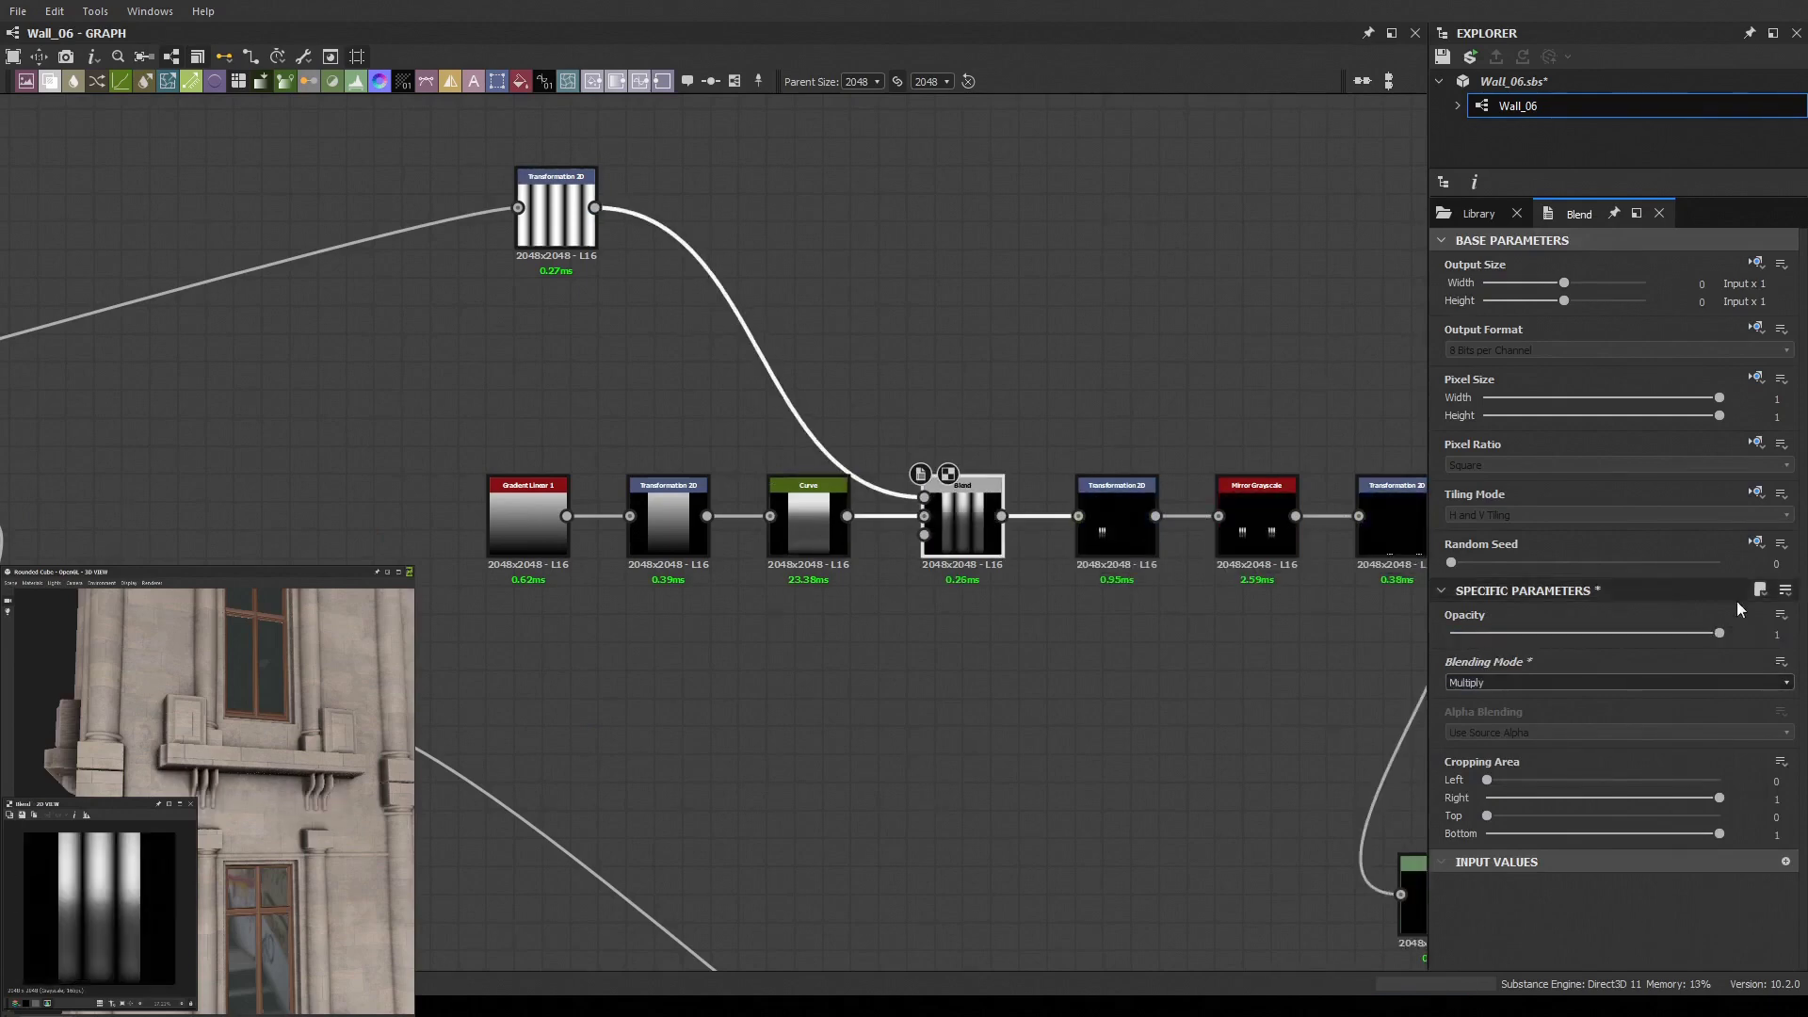
drag(1720, 633, 1480, 632)
middle_drag(1268, 664, 774, 534)
scroll(774, 534, down, 1)
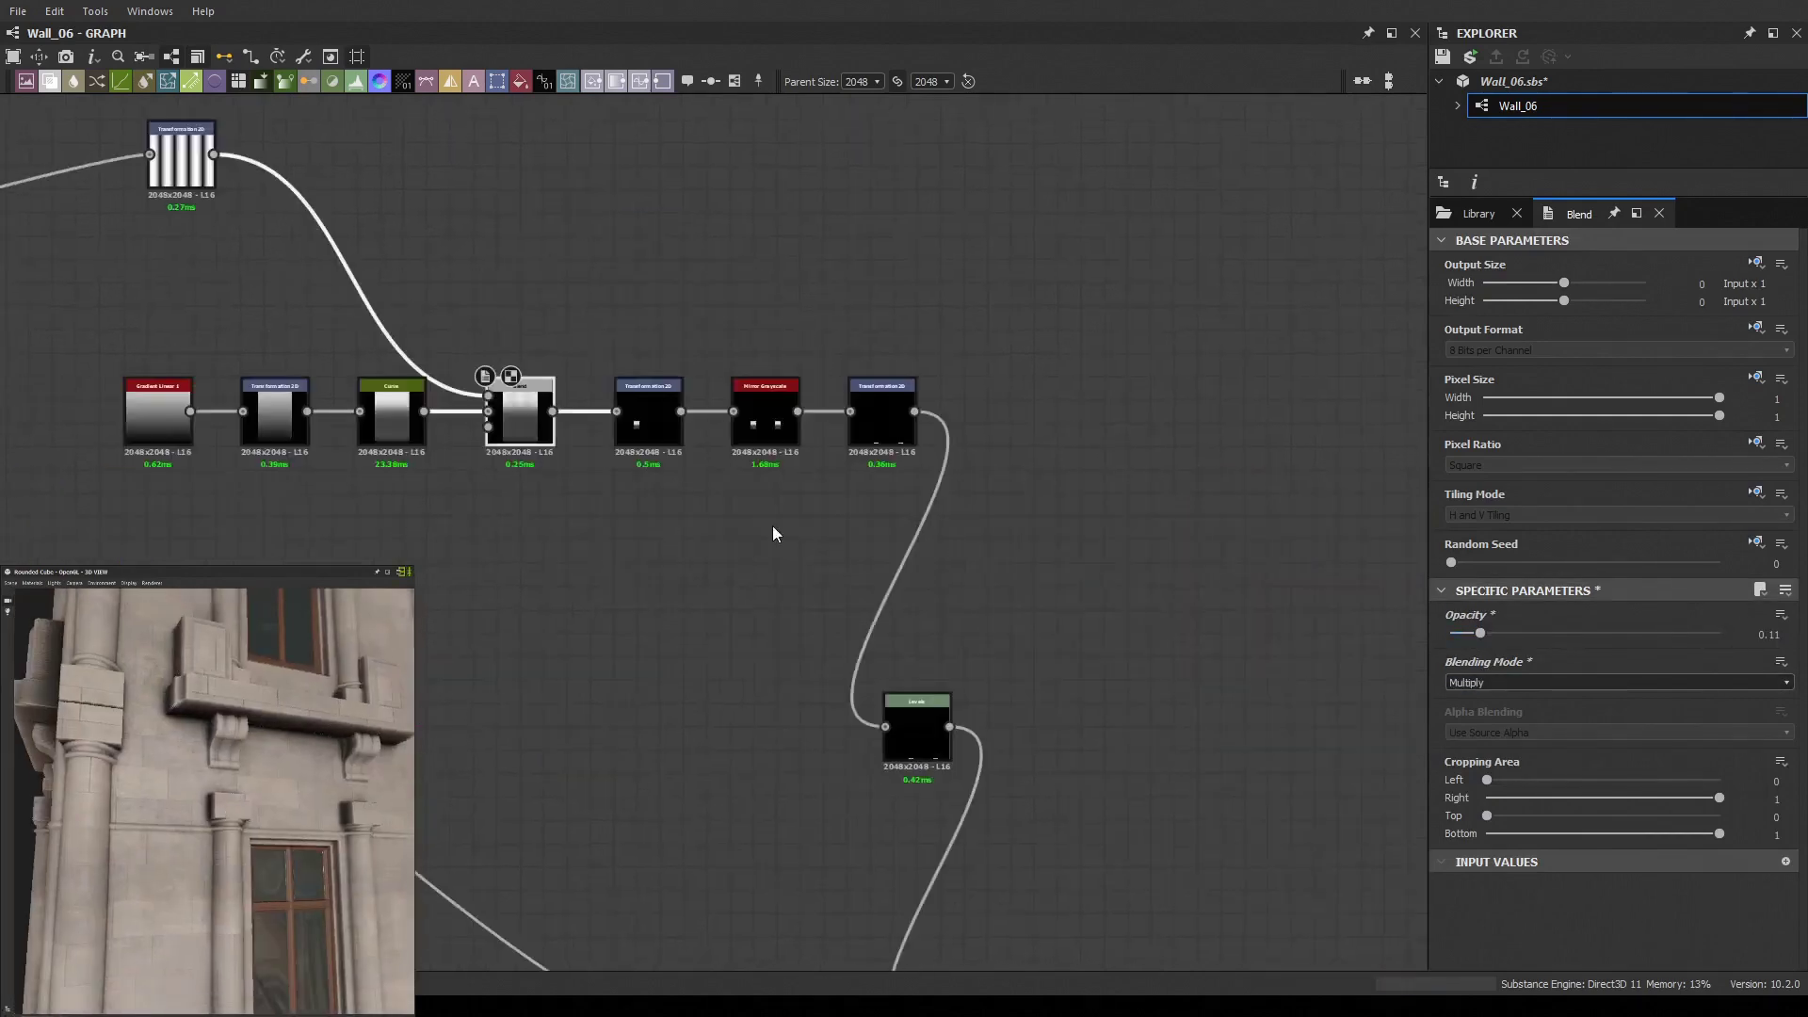
scroll(774, 534, up, 1)
drag(537, 487, 670, 291)
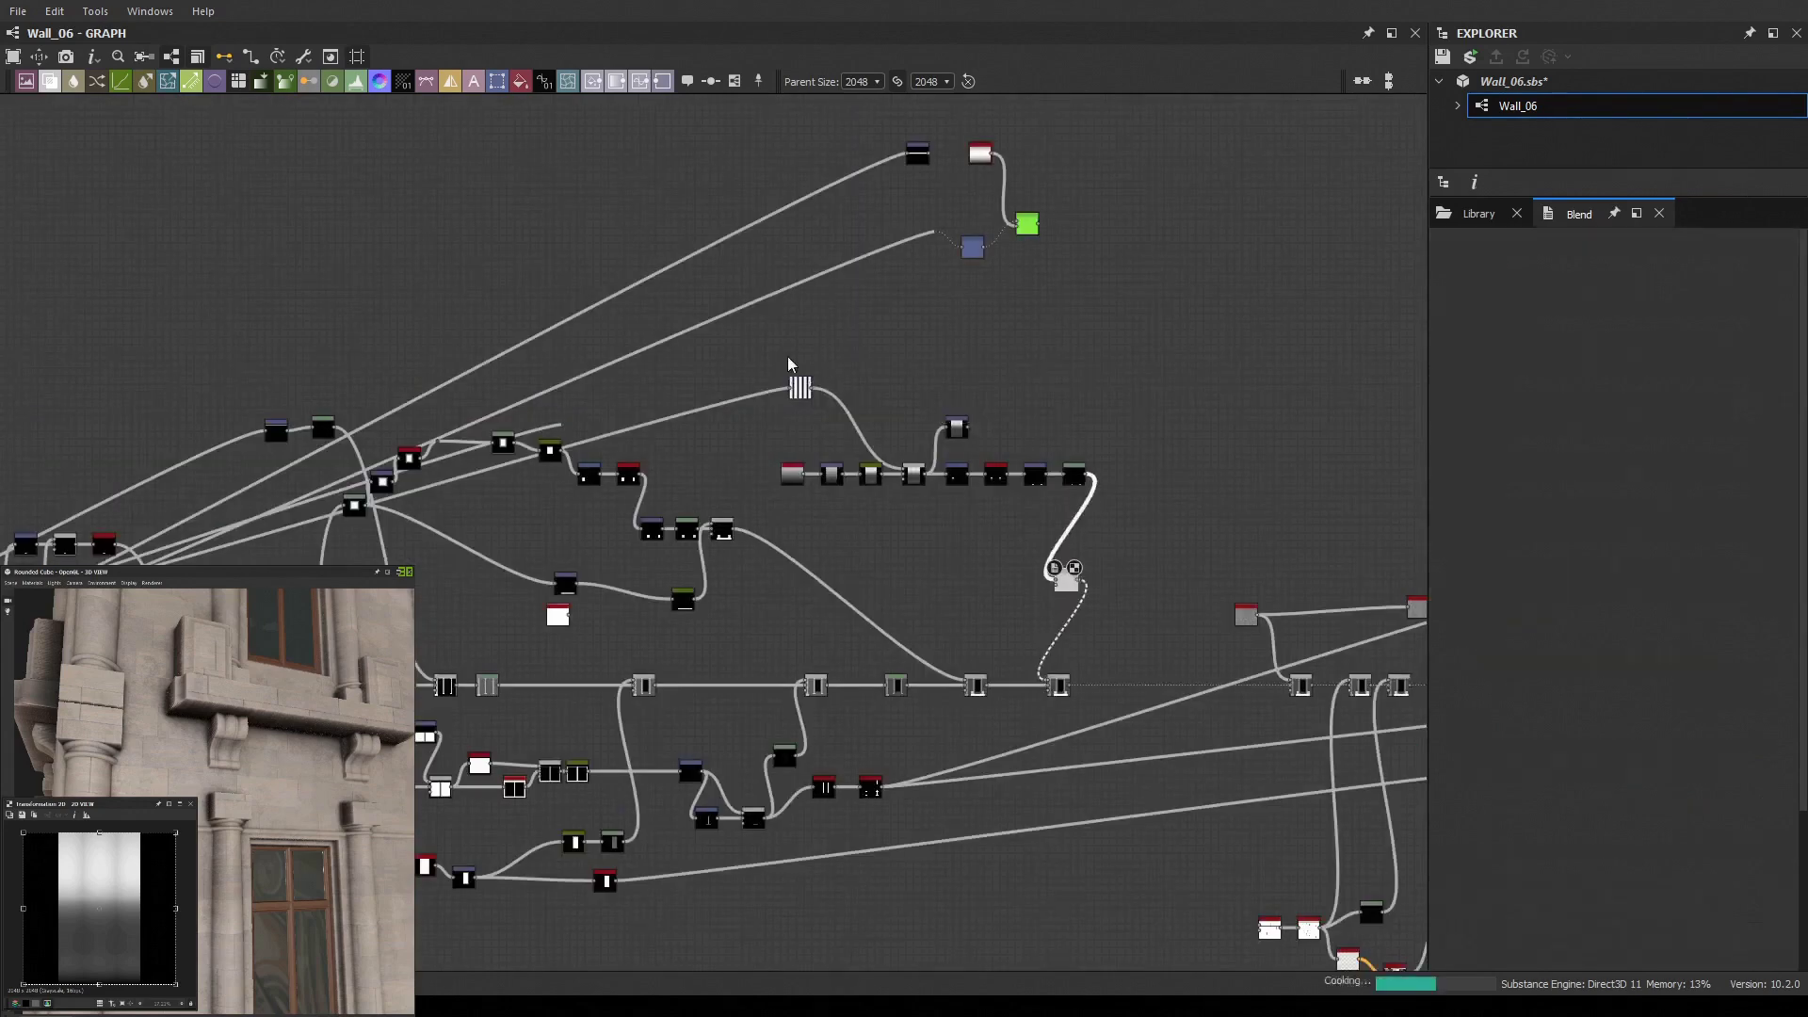
drag(590, 287, 1199, 731)
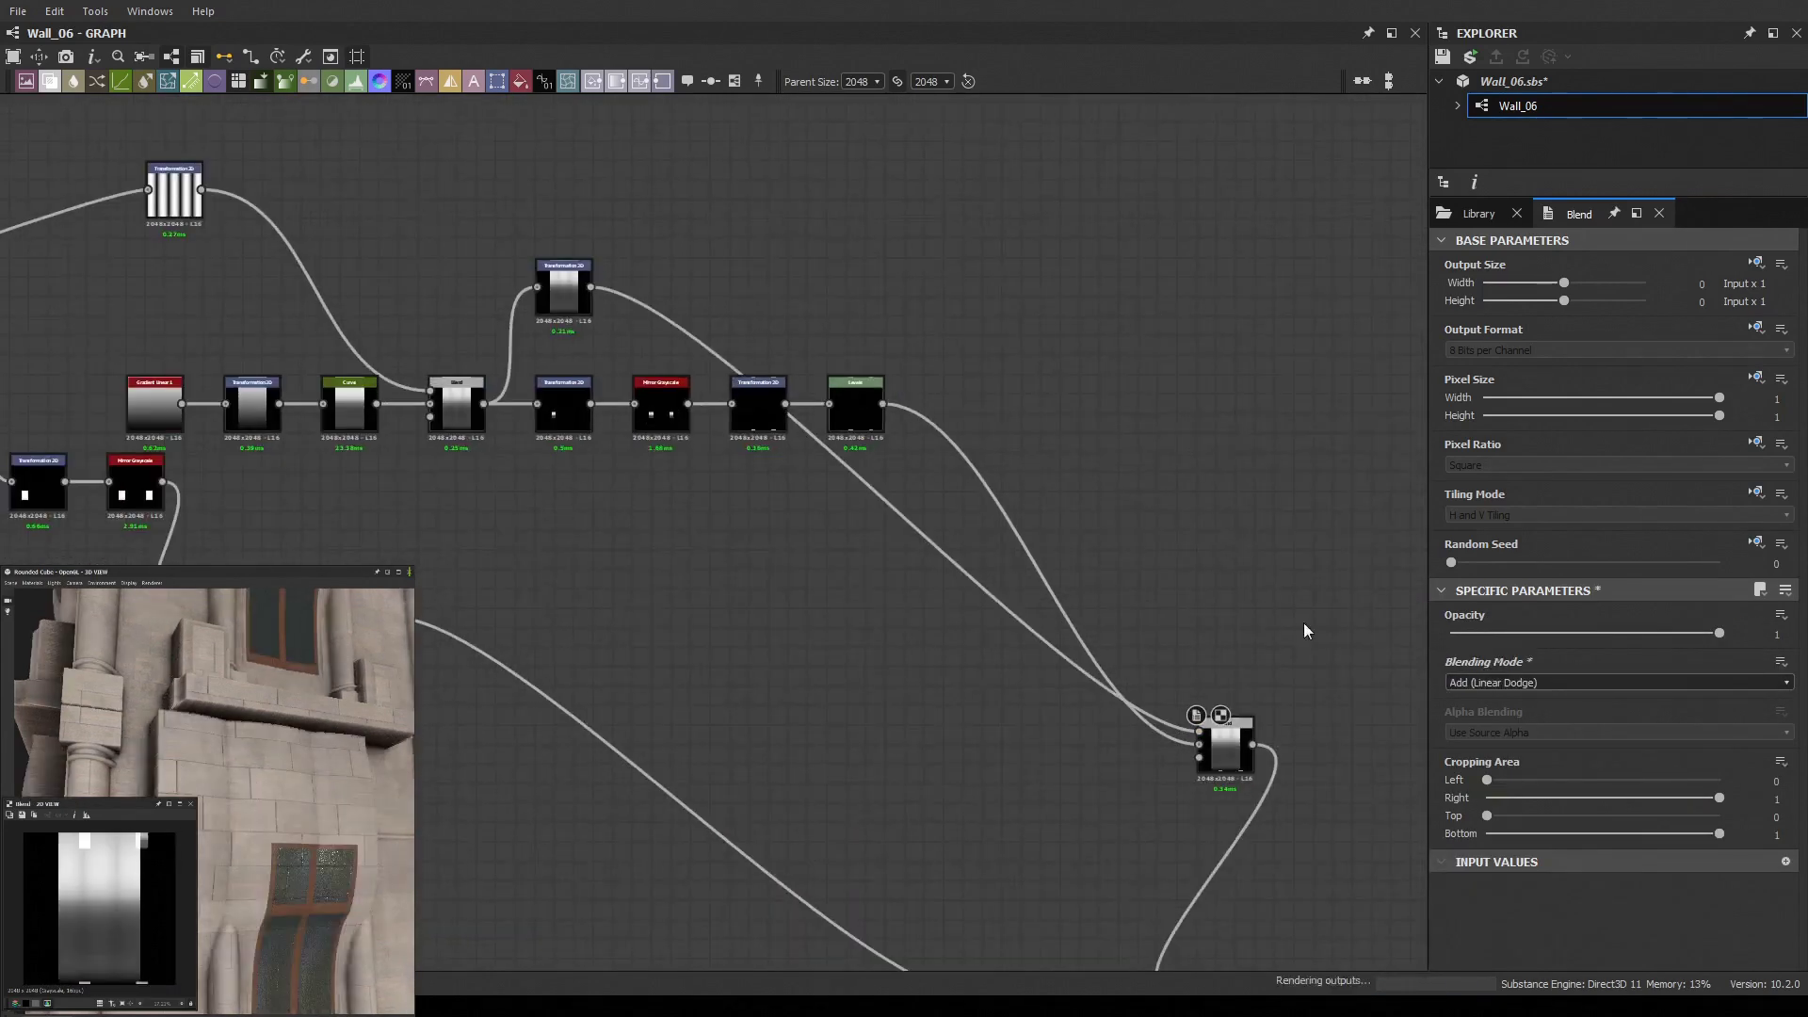
Insert a Levels node after the upper Transformation 2D and wire it into the blend
drag(564, 283, 903, 283)
click(856, 405)
key(ctrl+d)
click(903, 292)
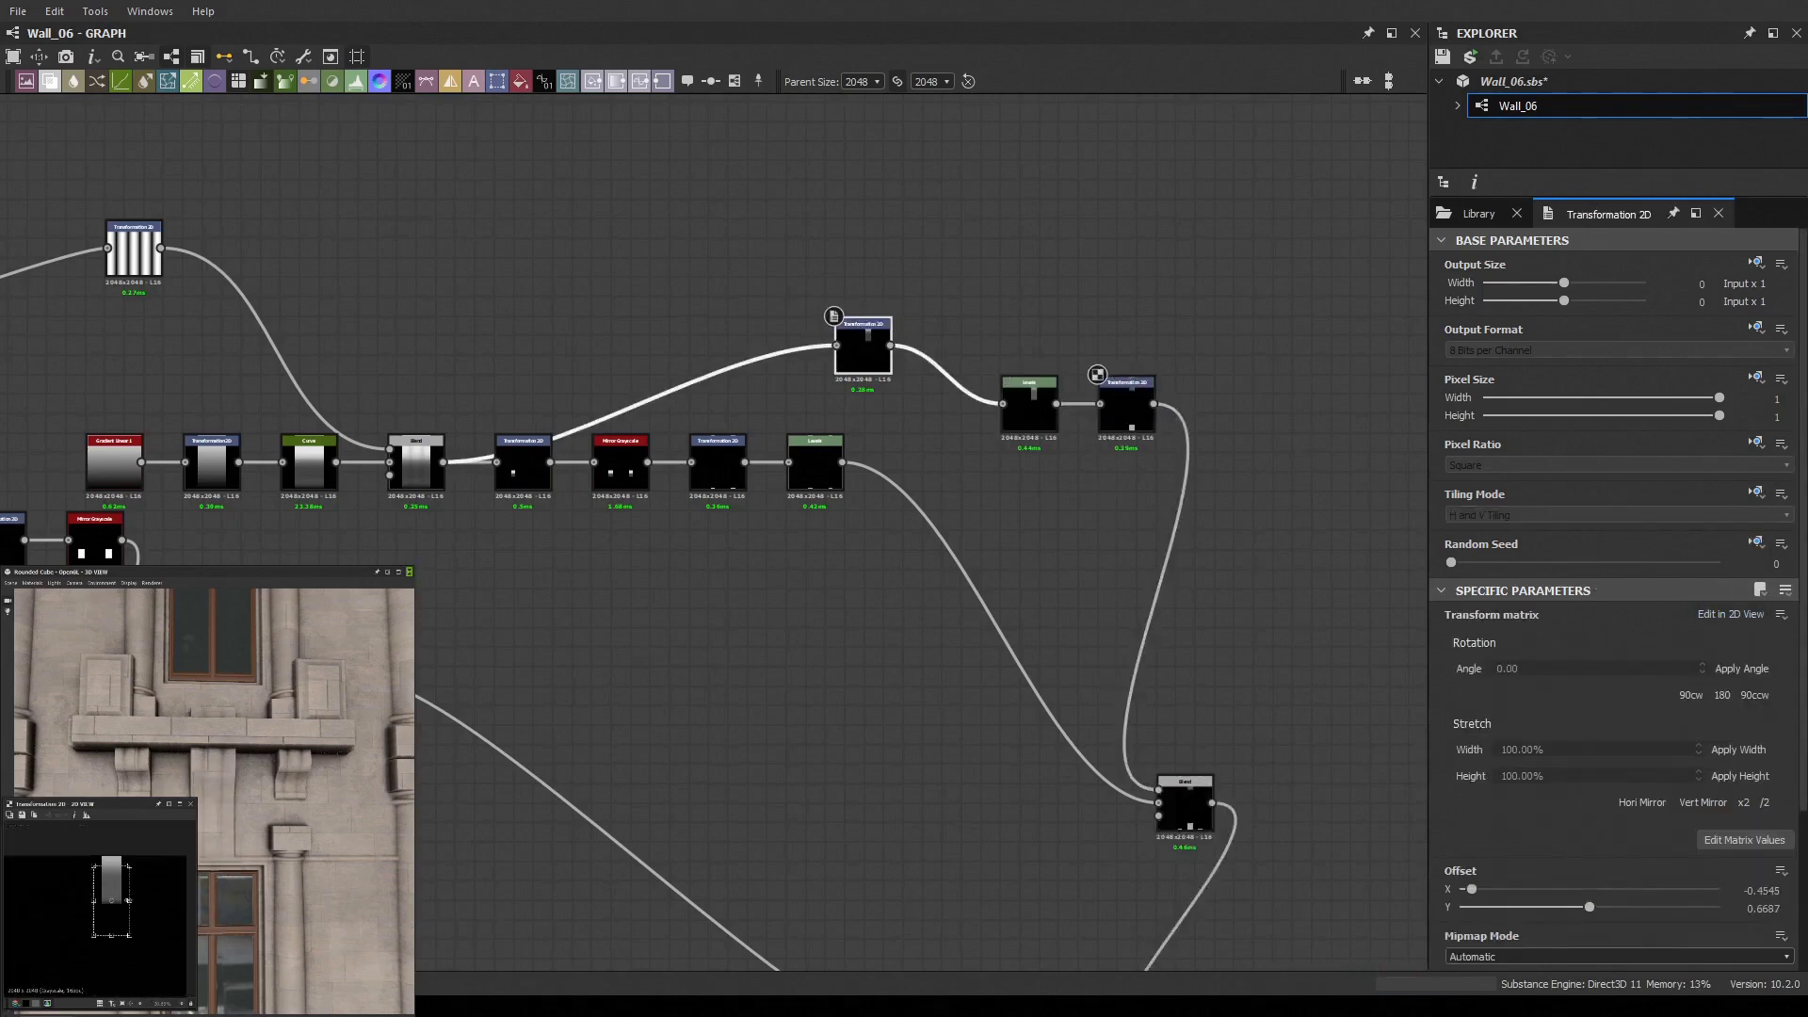
Slide the lower Transformation 2D stripe mask to Offset X 1.7466, Y -1.7272
scroll(471, 377, up, 2)
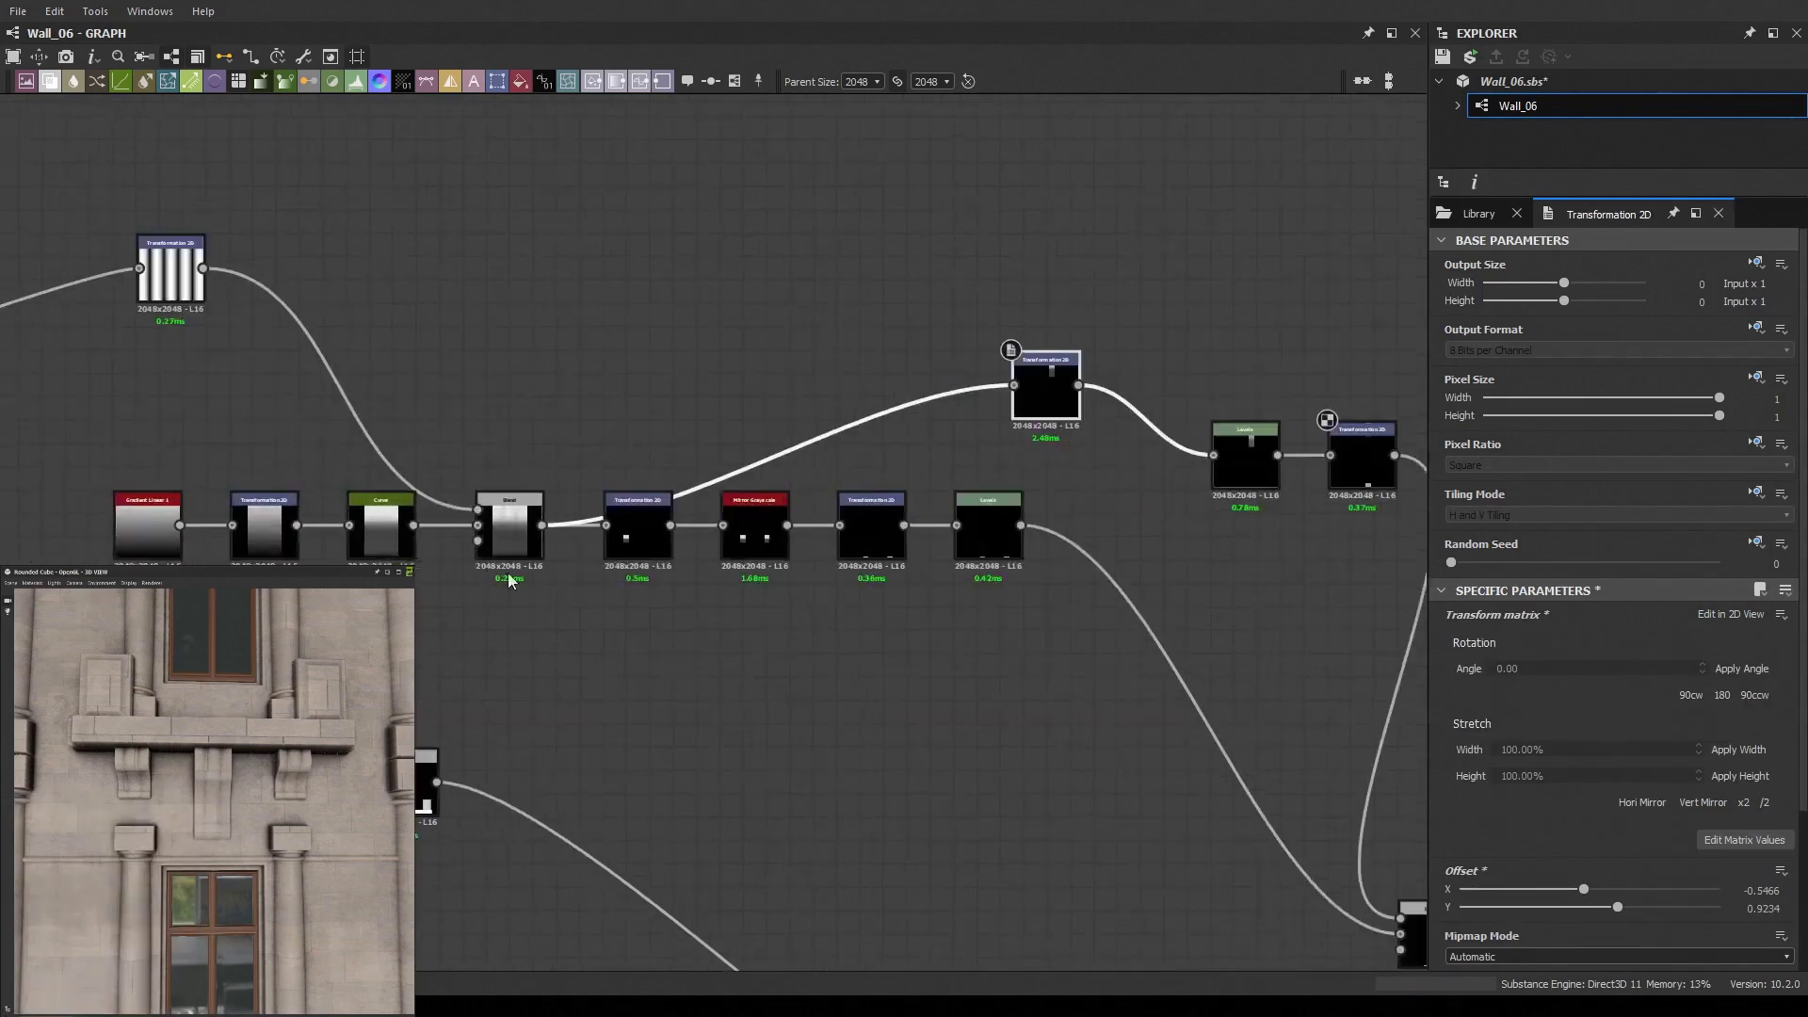
mouse_move(236, 800)
mouse_down()
mouse_move(176, 895)
mouse_move(291, 859)
mouse_up()
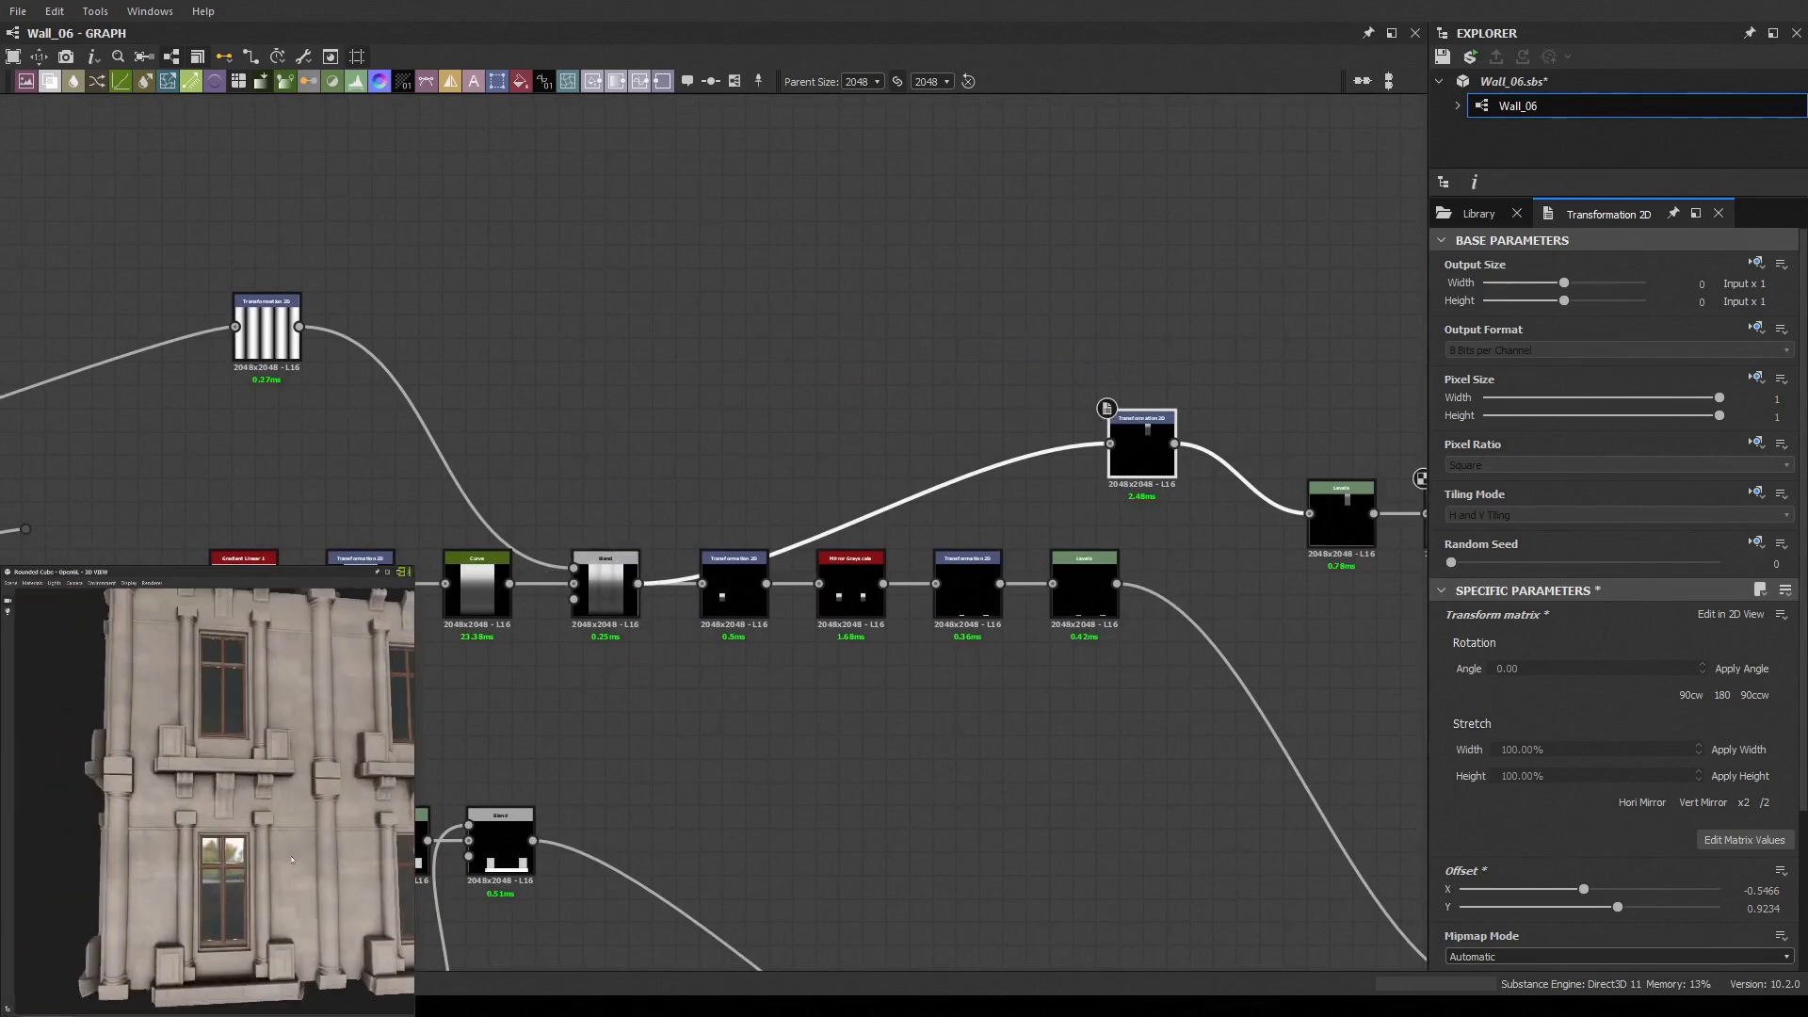
drag(298, 870, 377, 829)
double_click(734, 588)
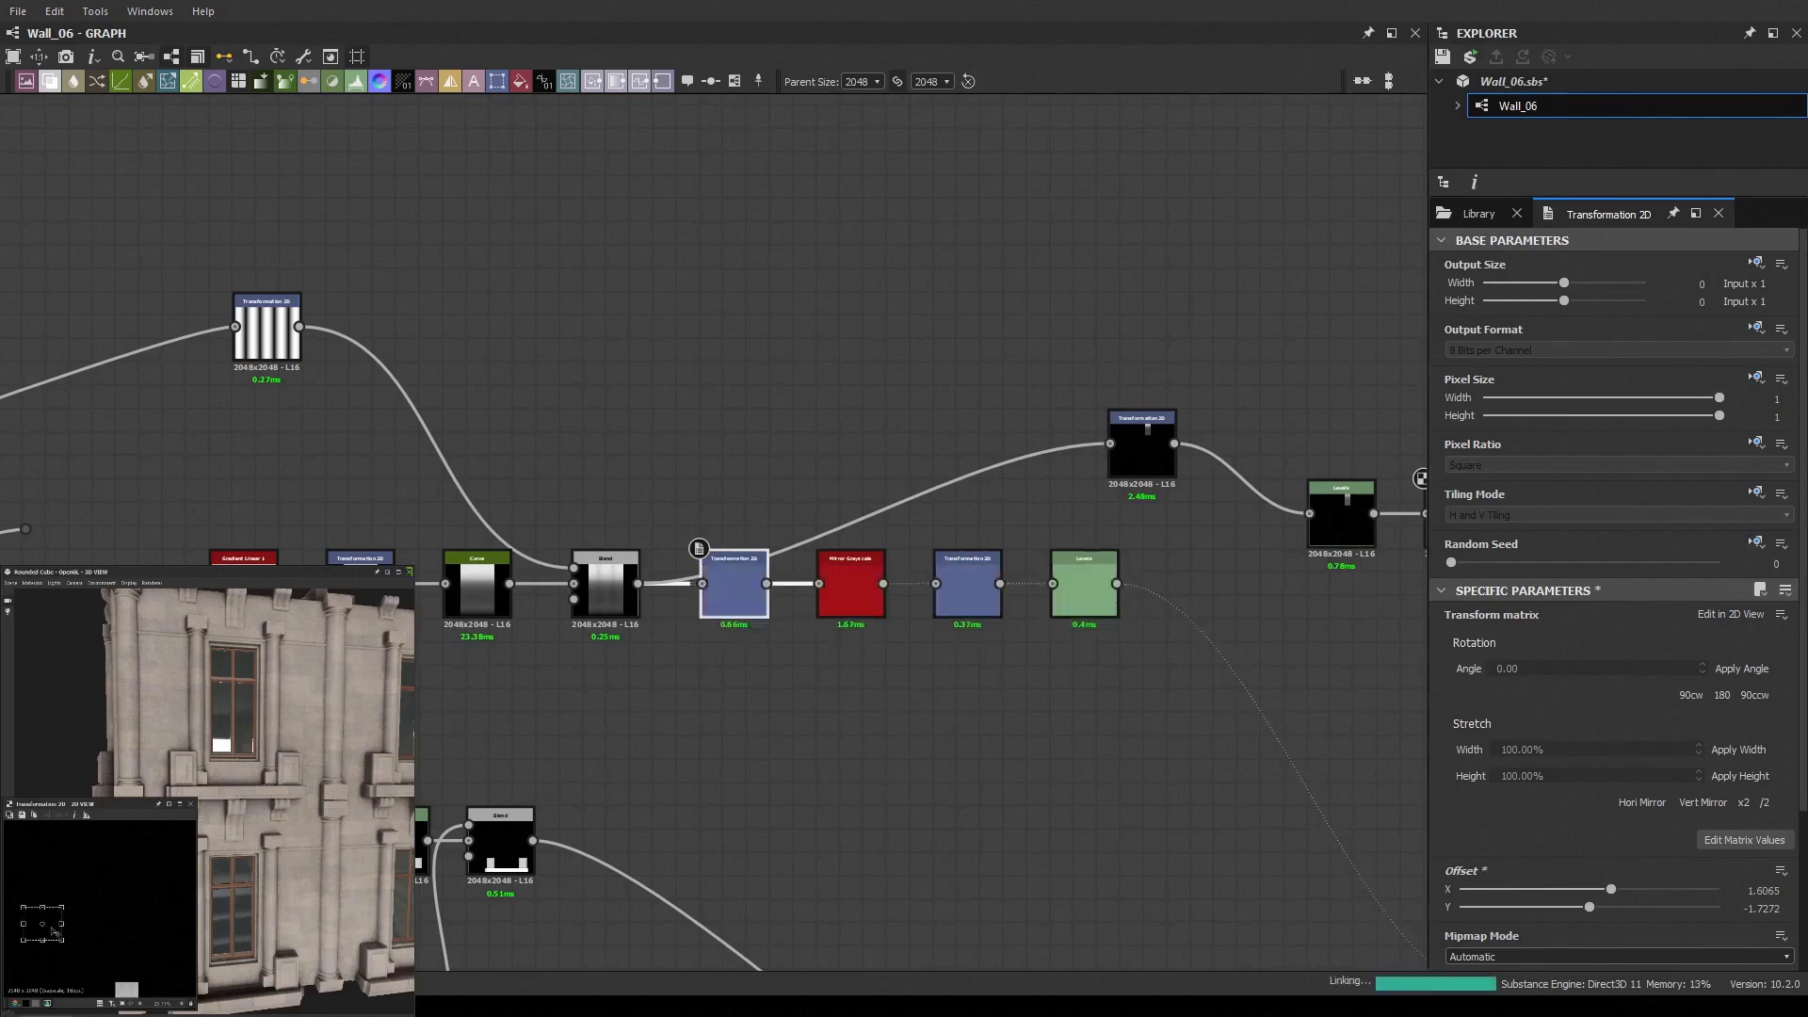
drag(188, 800, 358, 905)
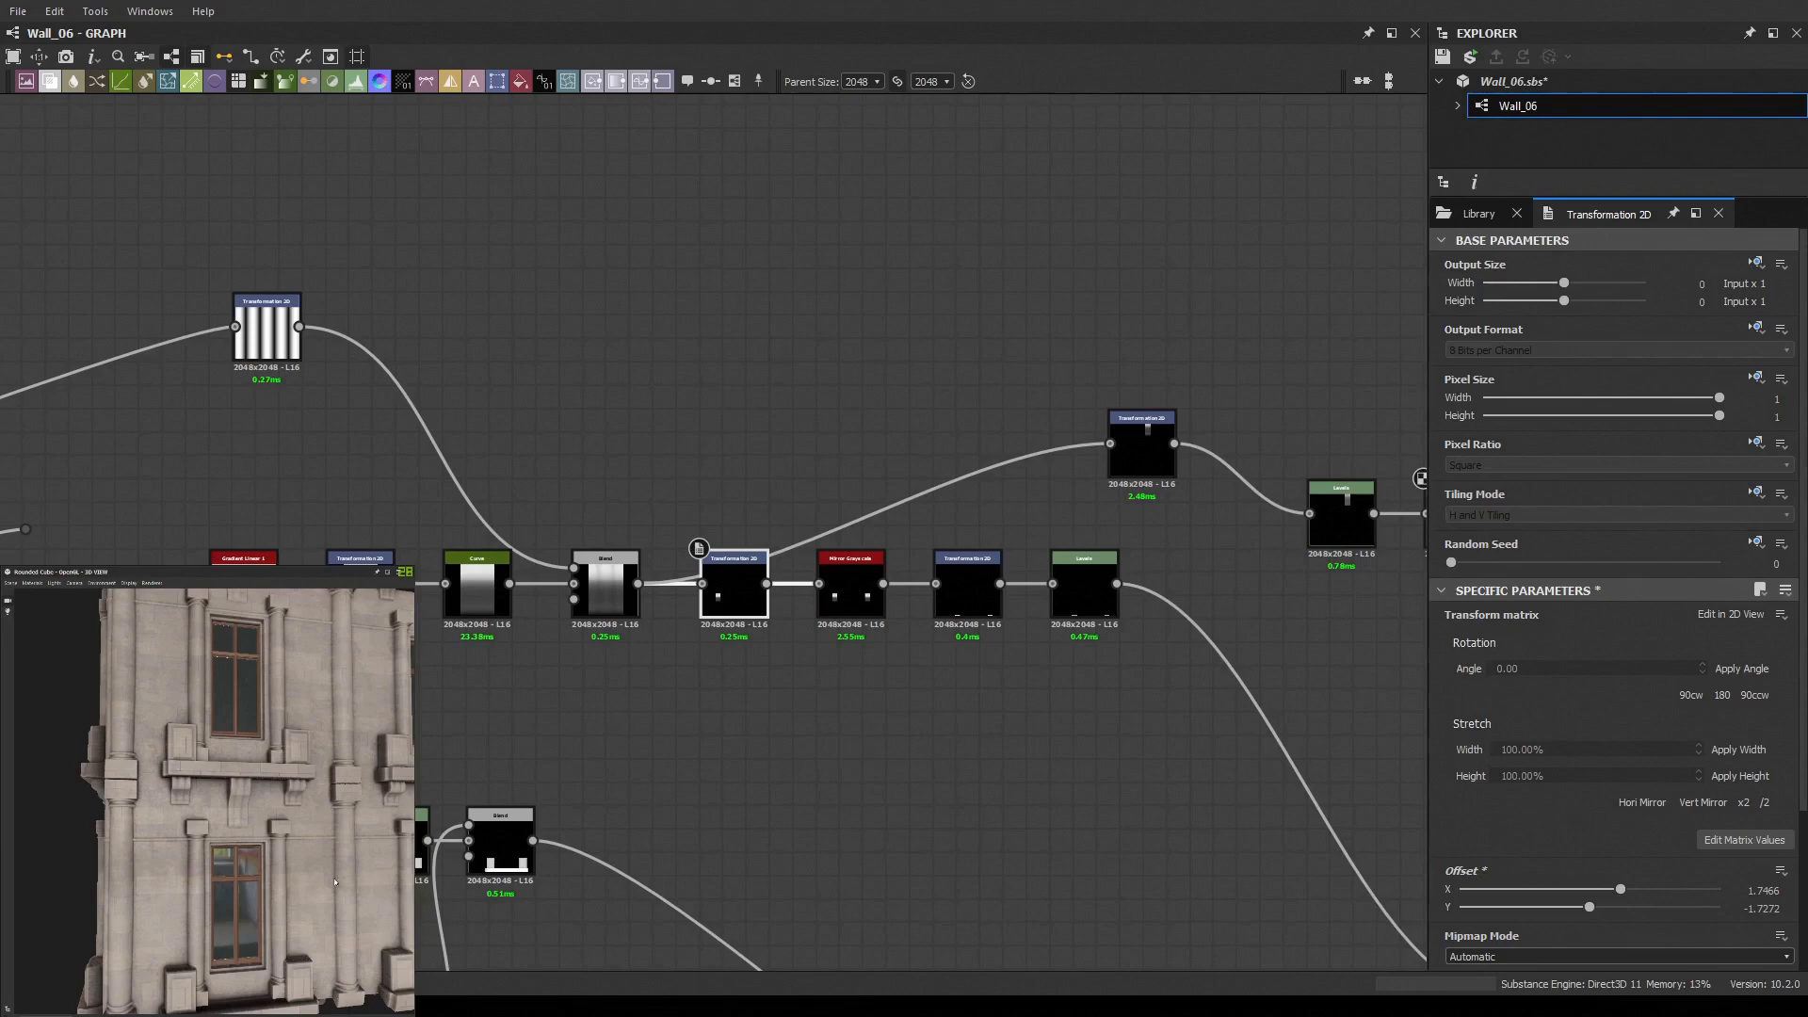
scroll(1167, 512, down, 1)
scroll(1167, 512, down, 3)
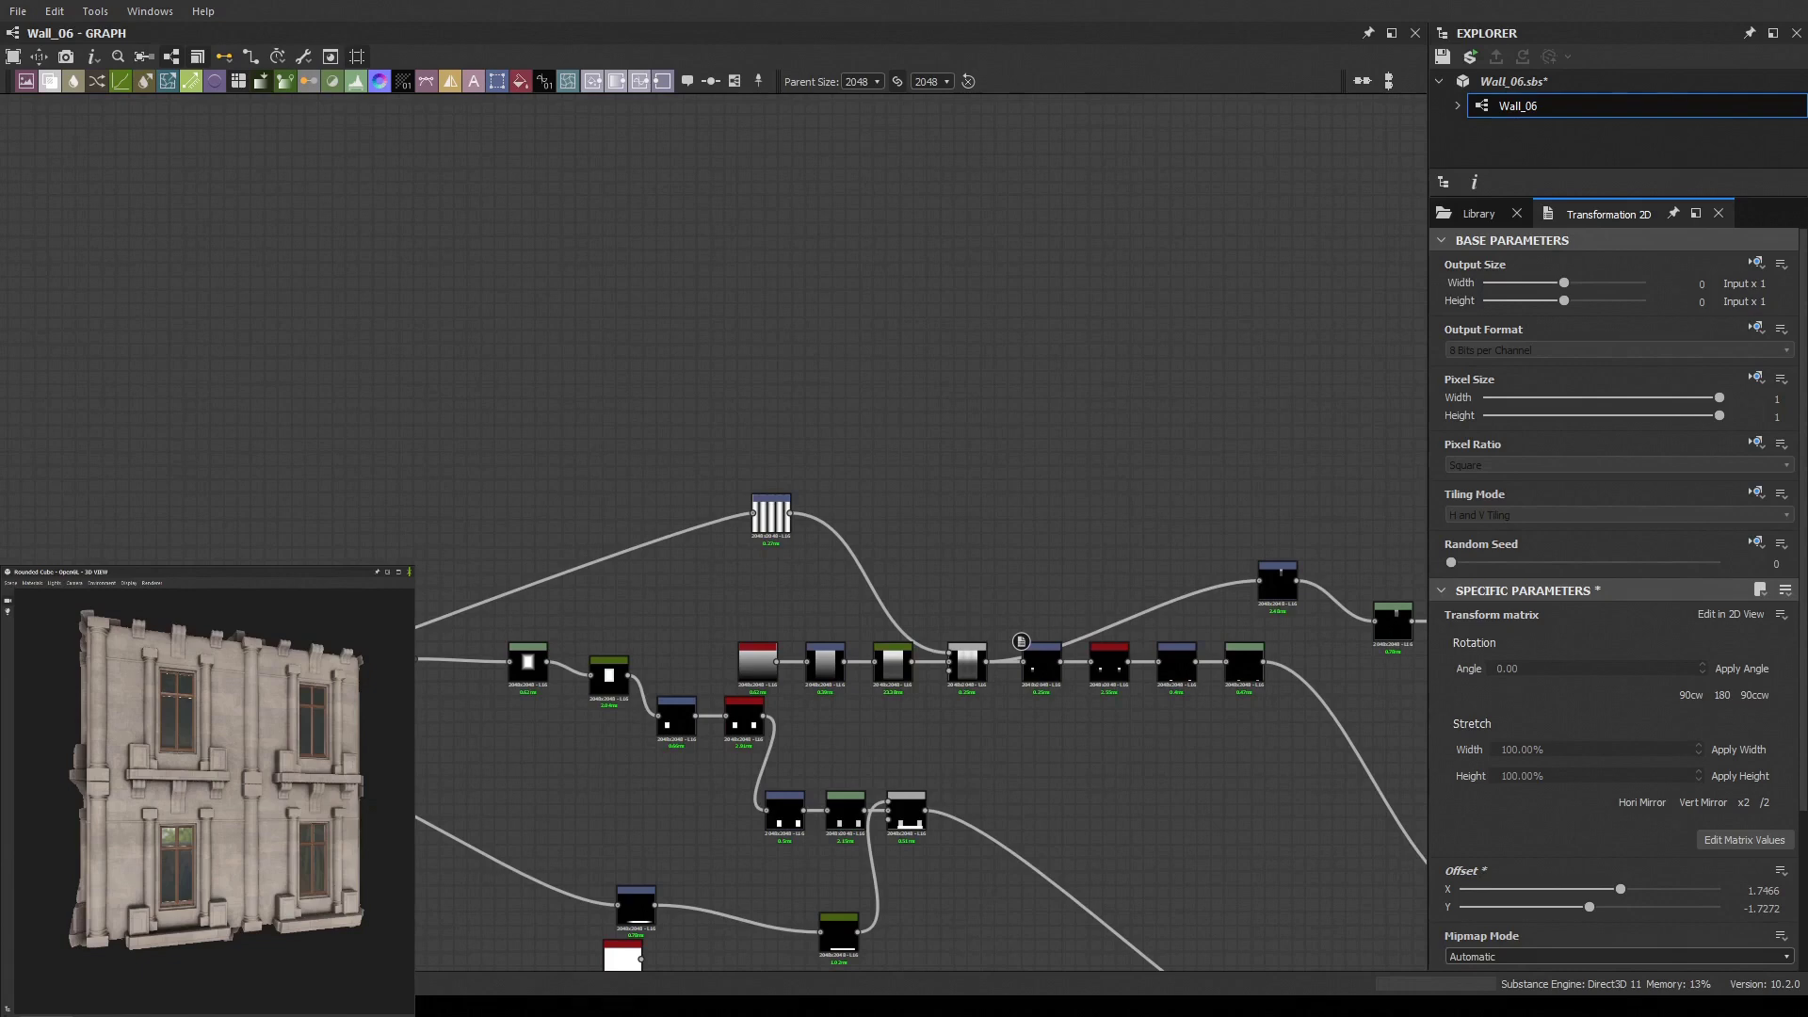
Bring the 3D camera closer to the wall front on the rounded cylinder
scroll(1085, 262, down, 3)
drag(216, 753, 224, 823)
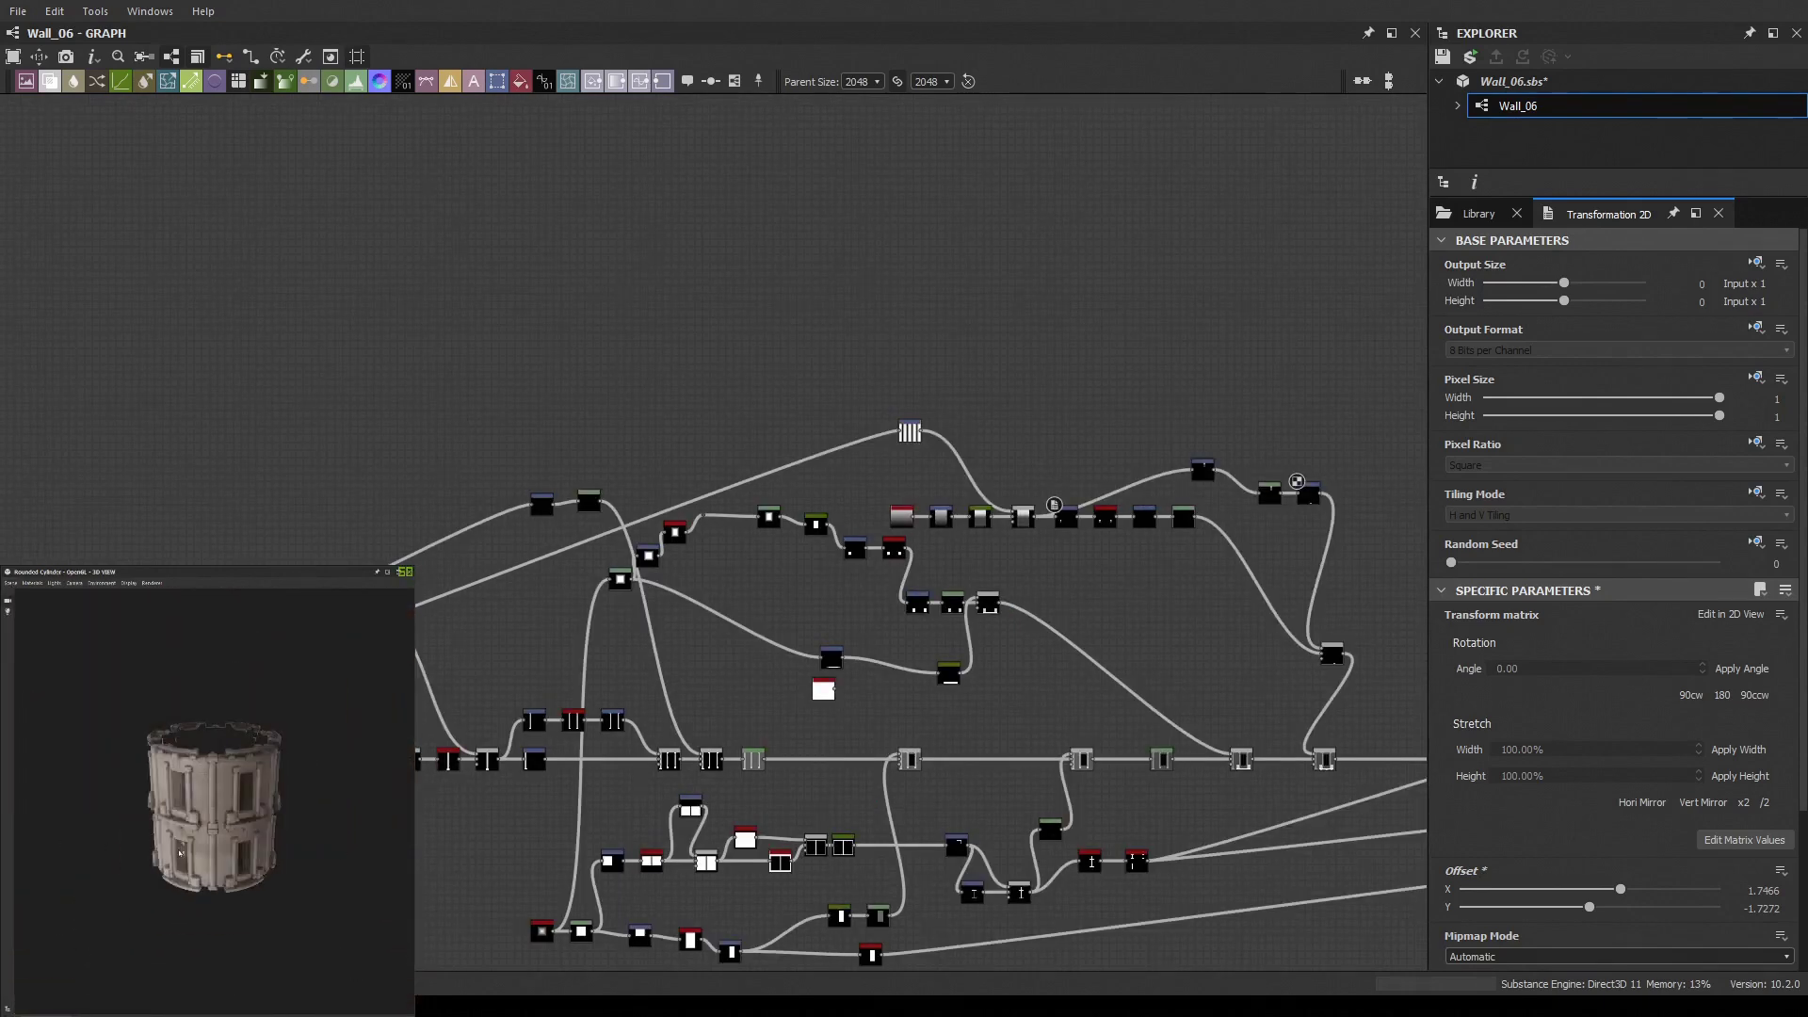
scroll(179, 854, up, 3)
Branch a new Transformation 2D node off the vertical gradient's output link
middle_drag(1027, 469, 1042, 399)
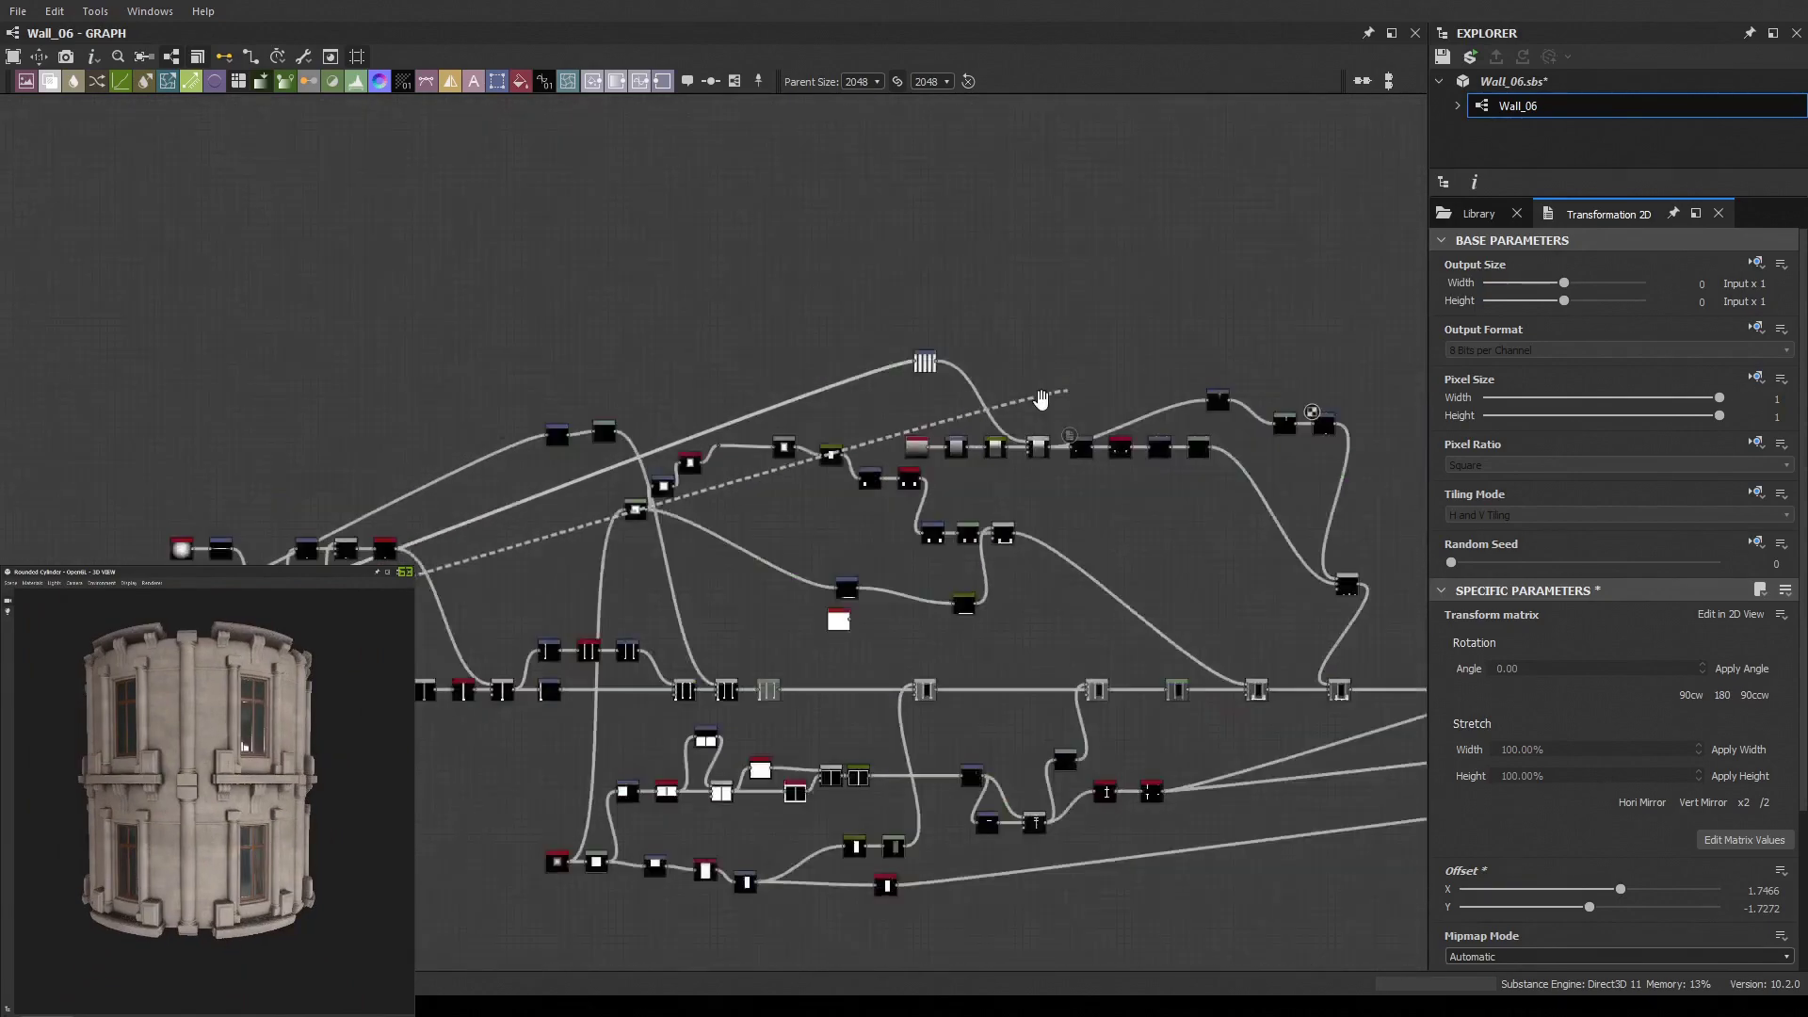
scroll(1042, 399, up, 5)
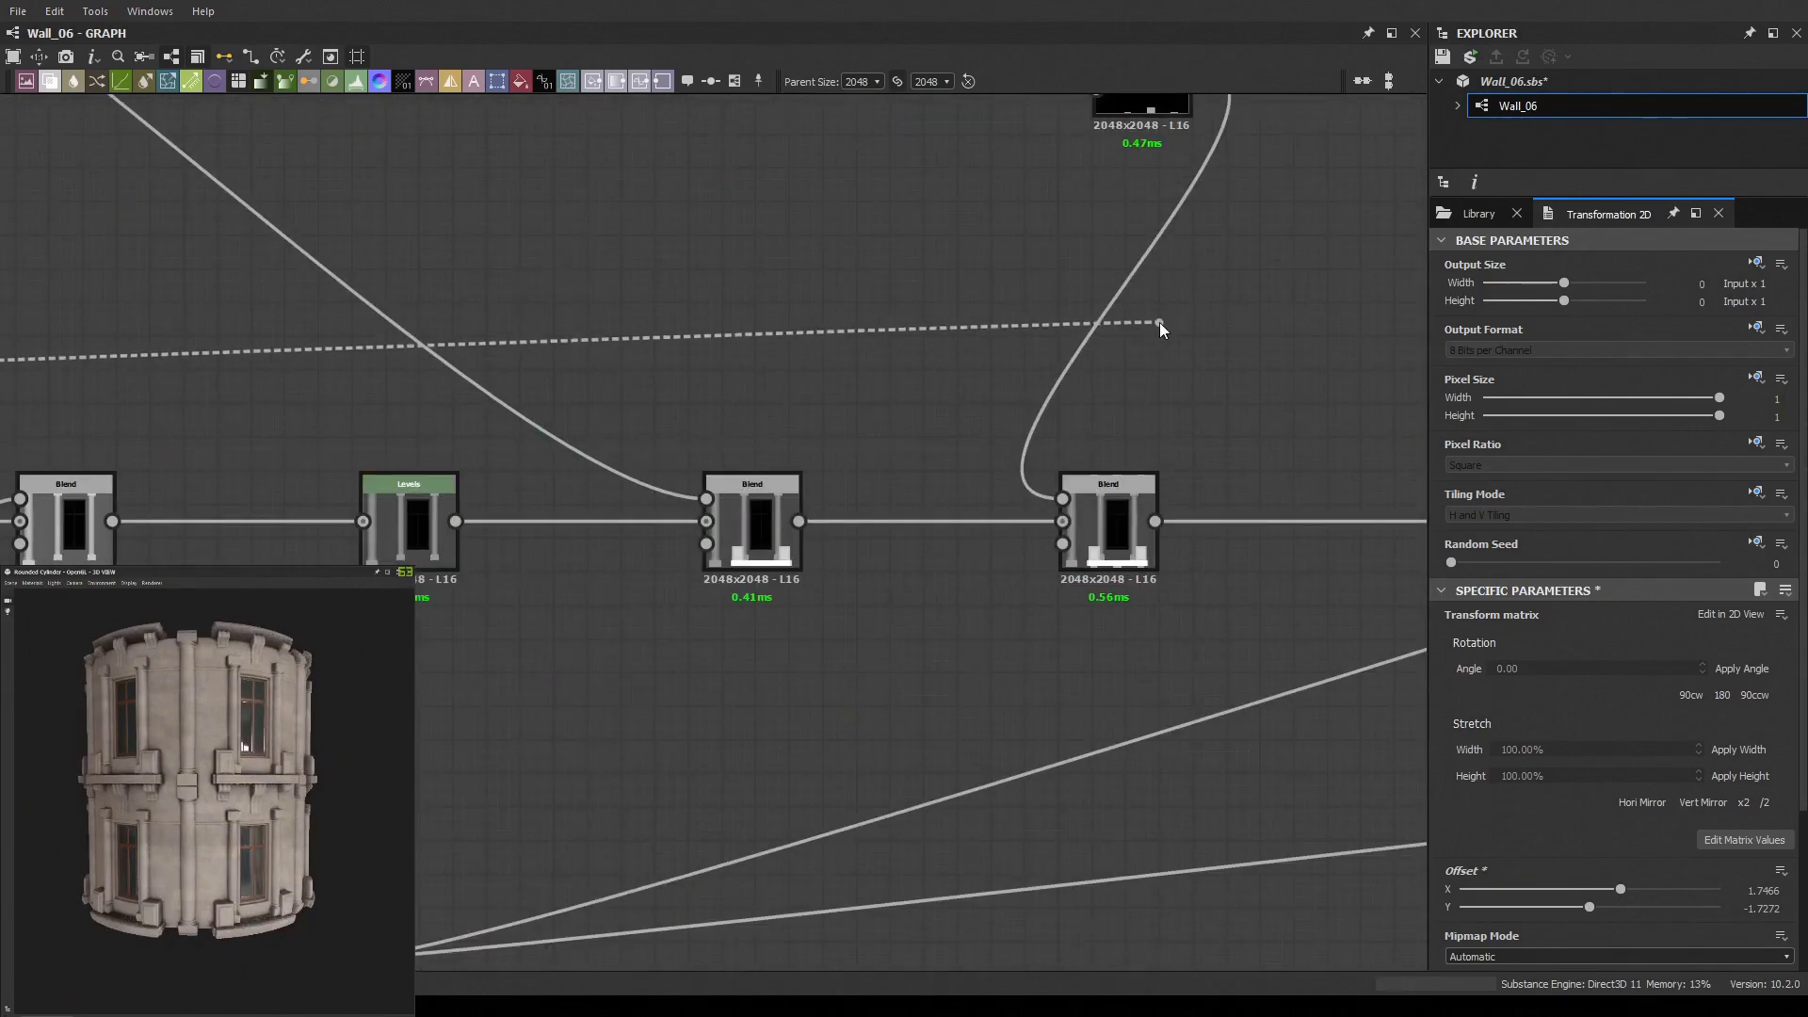
scroll(810, 458, down, 4)
scroll(633, 489, up, 4)
scroll(1083, 529, down, 5)
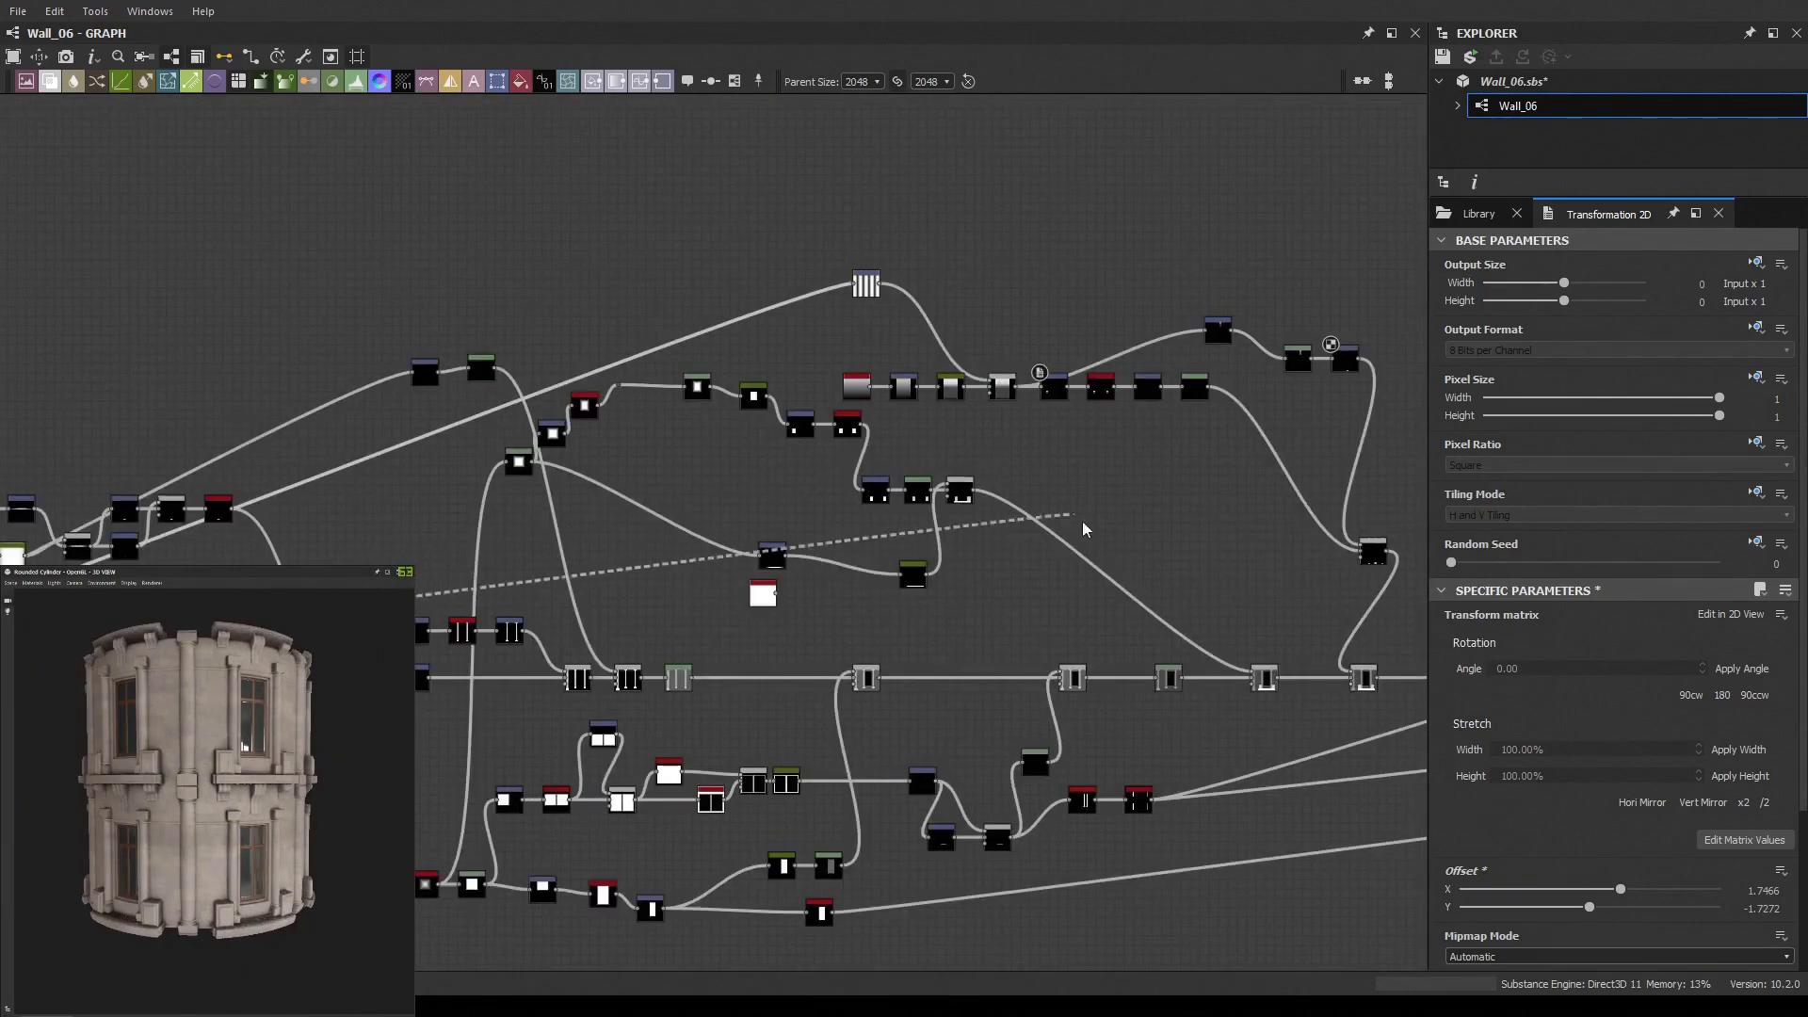
scroll(1083, 529, up, 3)
click(1145, 623)
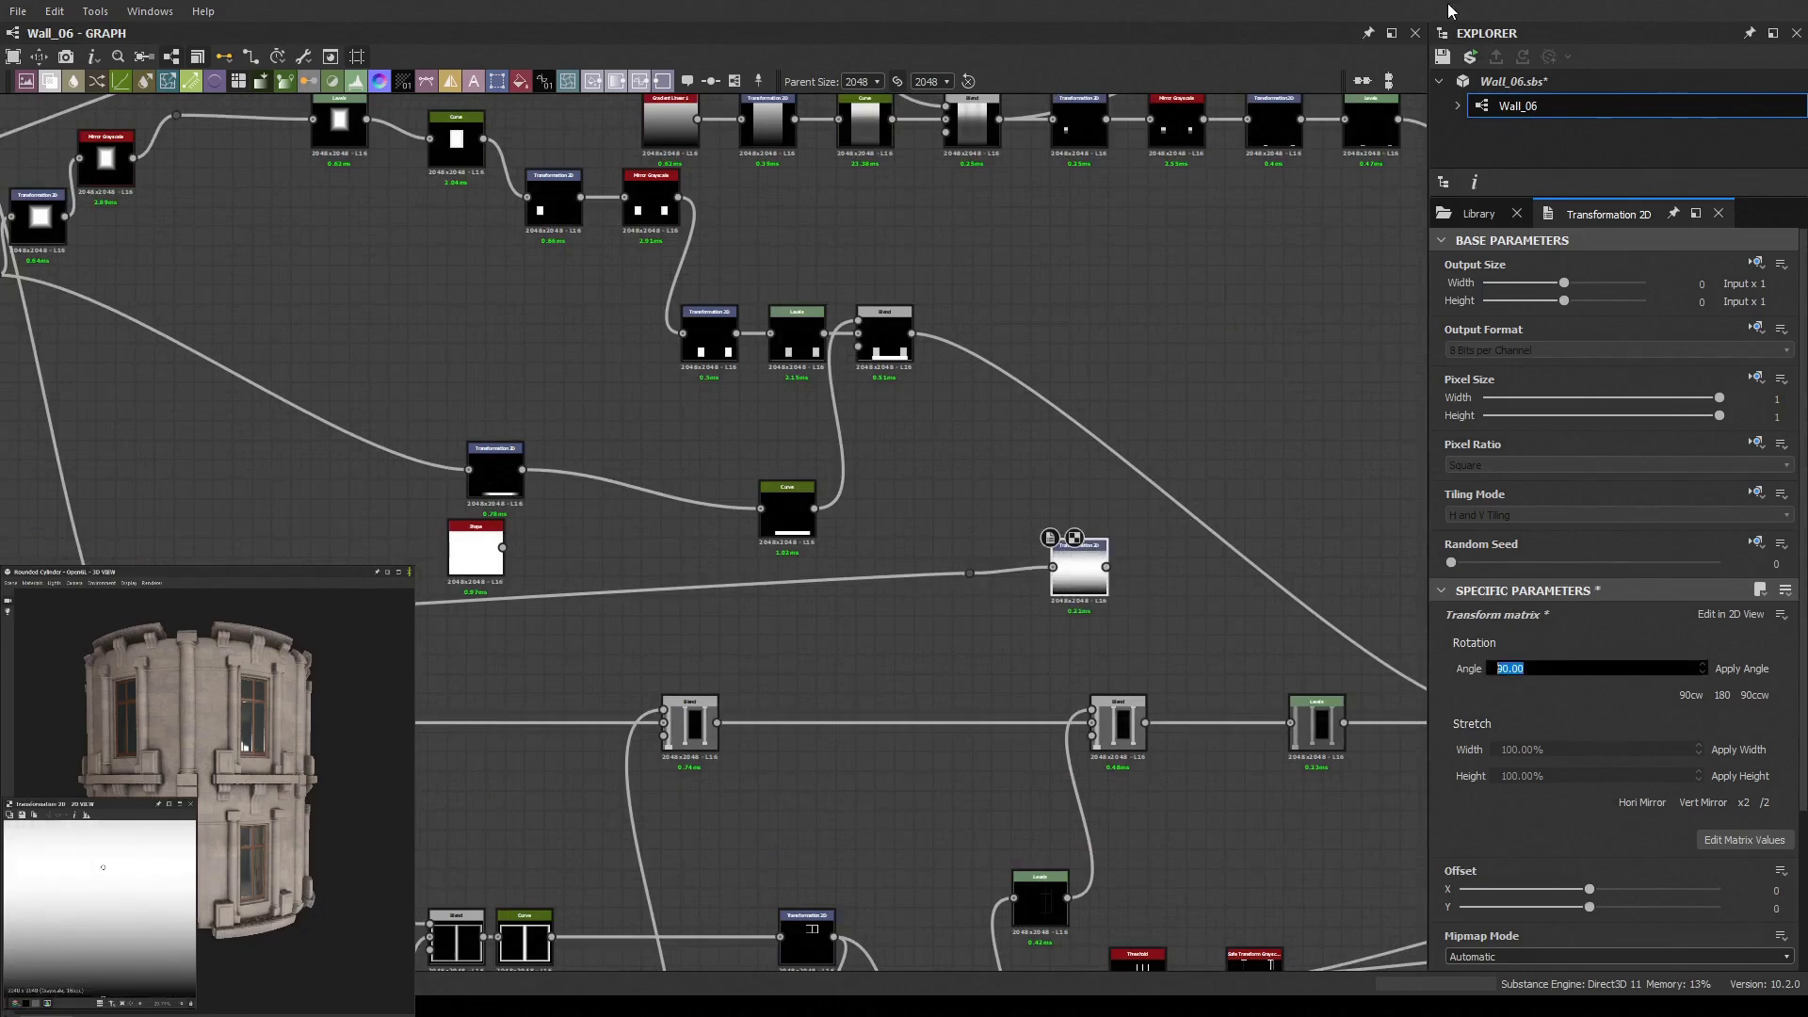
Confirm the 90 degree rotation and shape the Curve into a narrow white stepped band
key(Return)
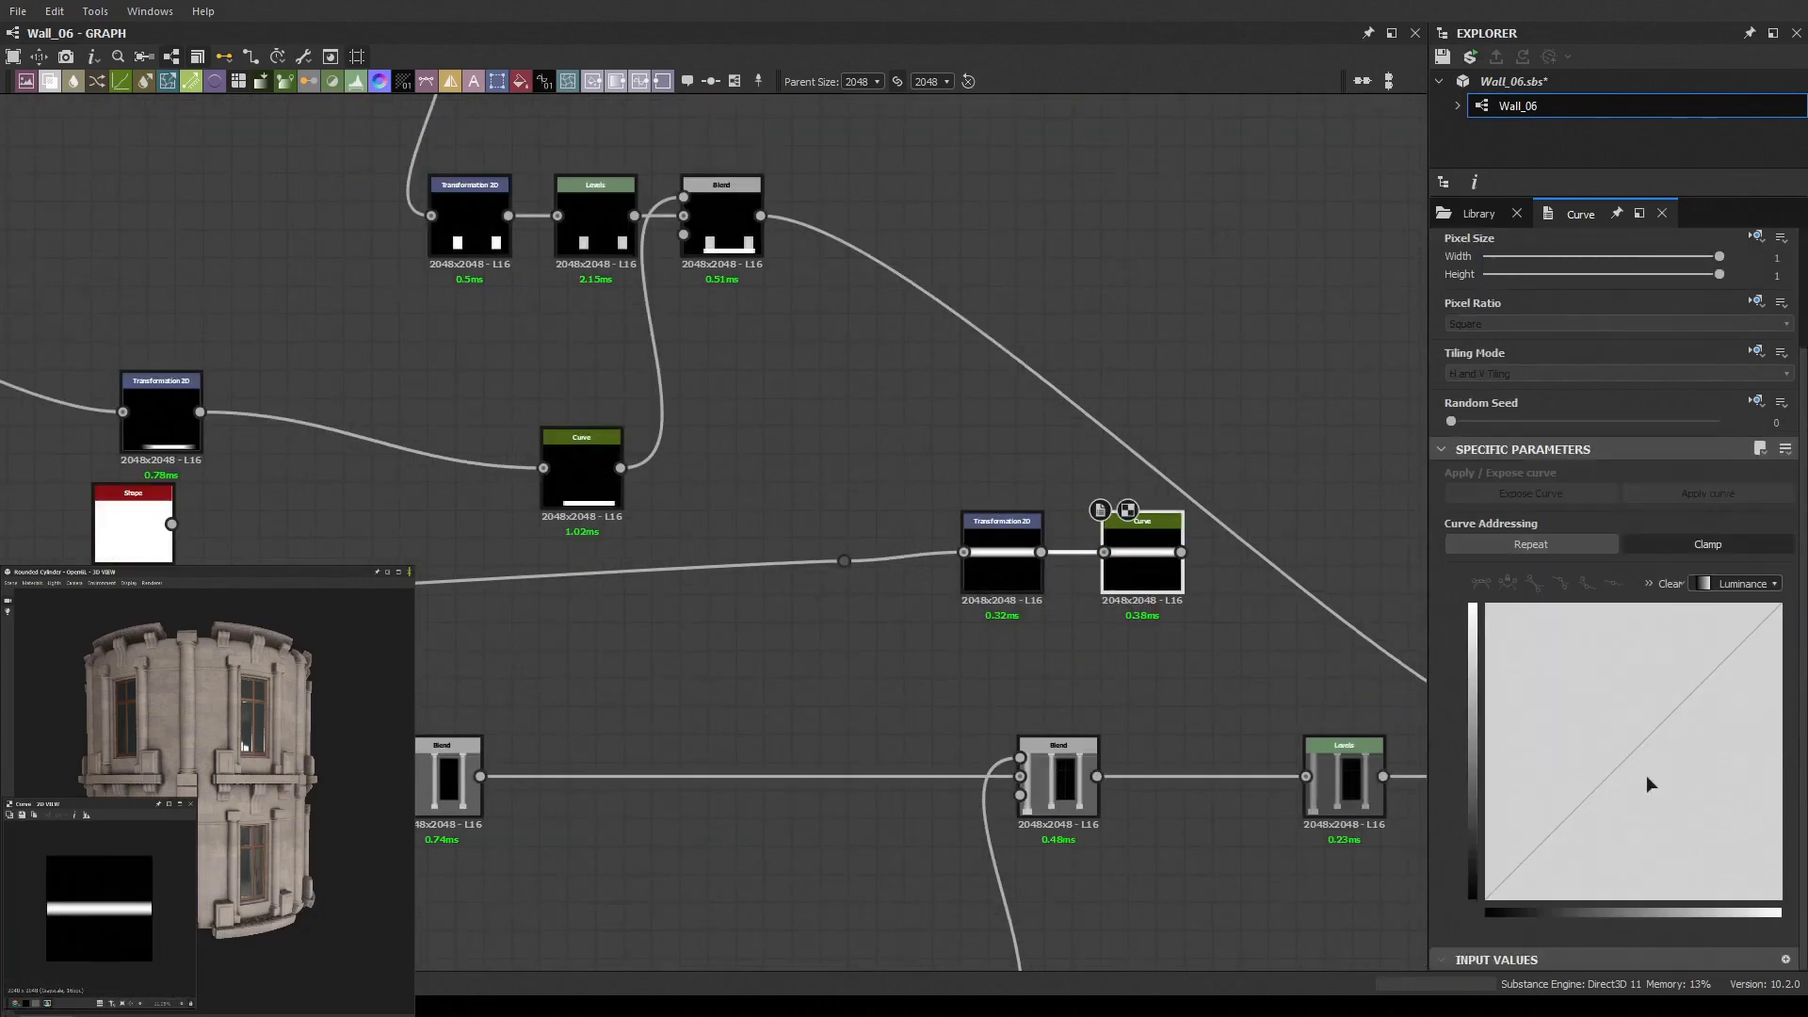
drag(1507, 774, 1641, 697)
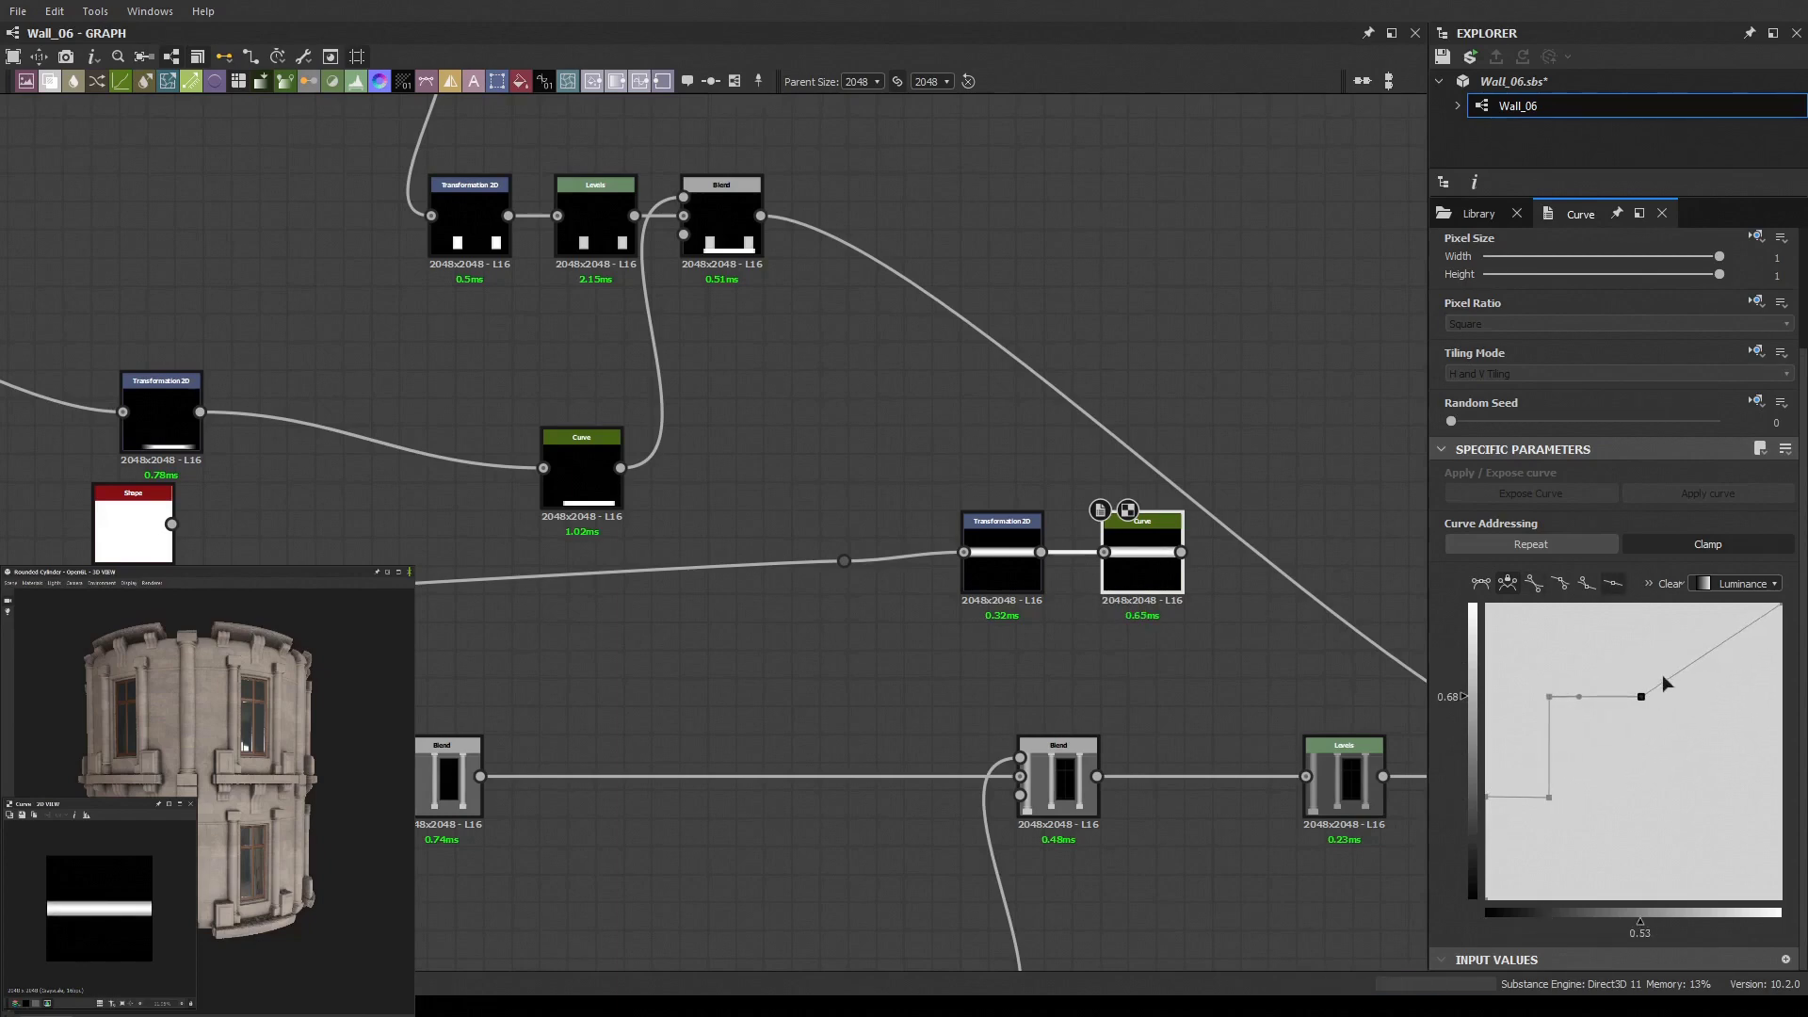
drag(1639, 697, 1633, 603)
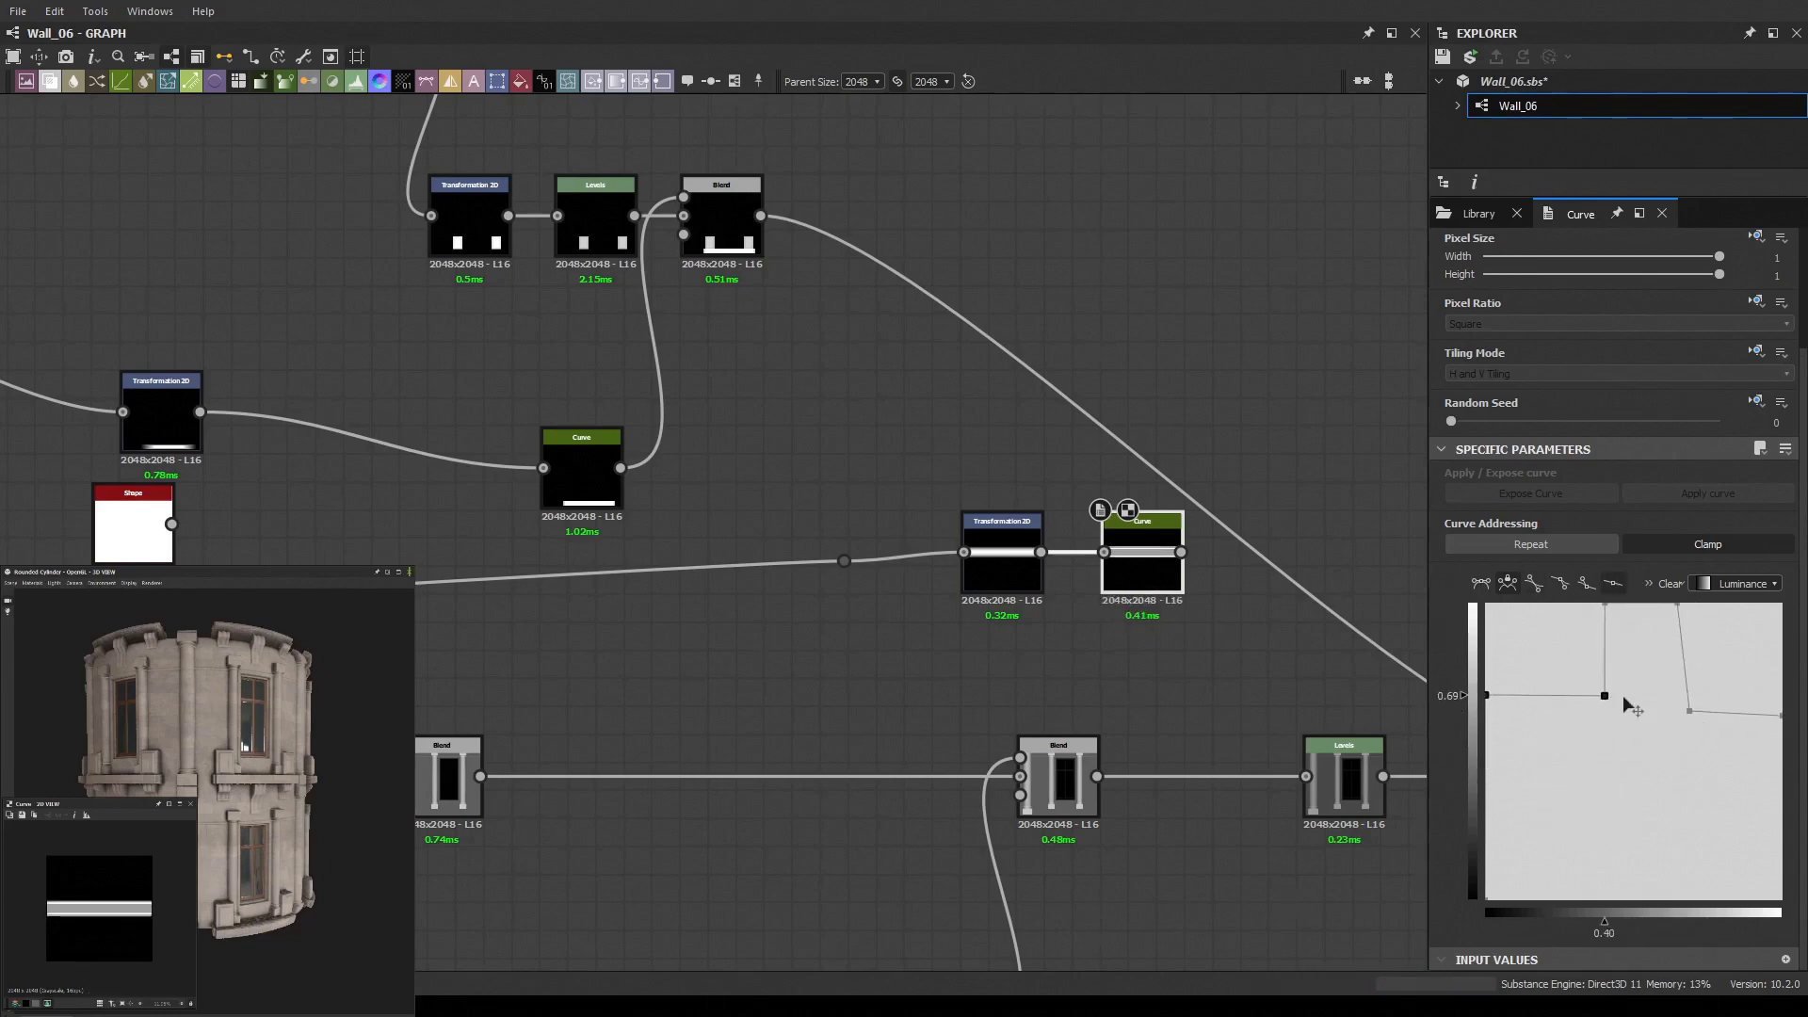
drag(1690, 711, 1780, 608)
Feed the Curve into a new Blend set to Max (Lighten) in the Levels chain
middle_drag(1026, 582, 796, 533)
click(797, 533)
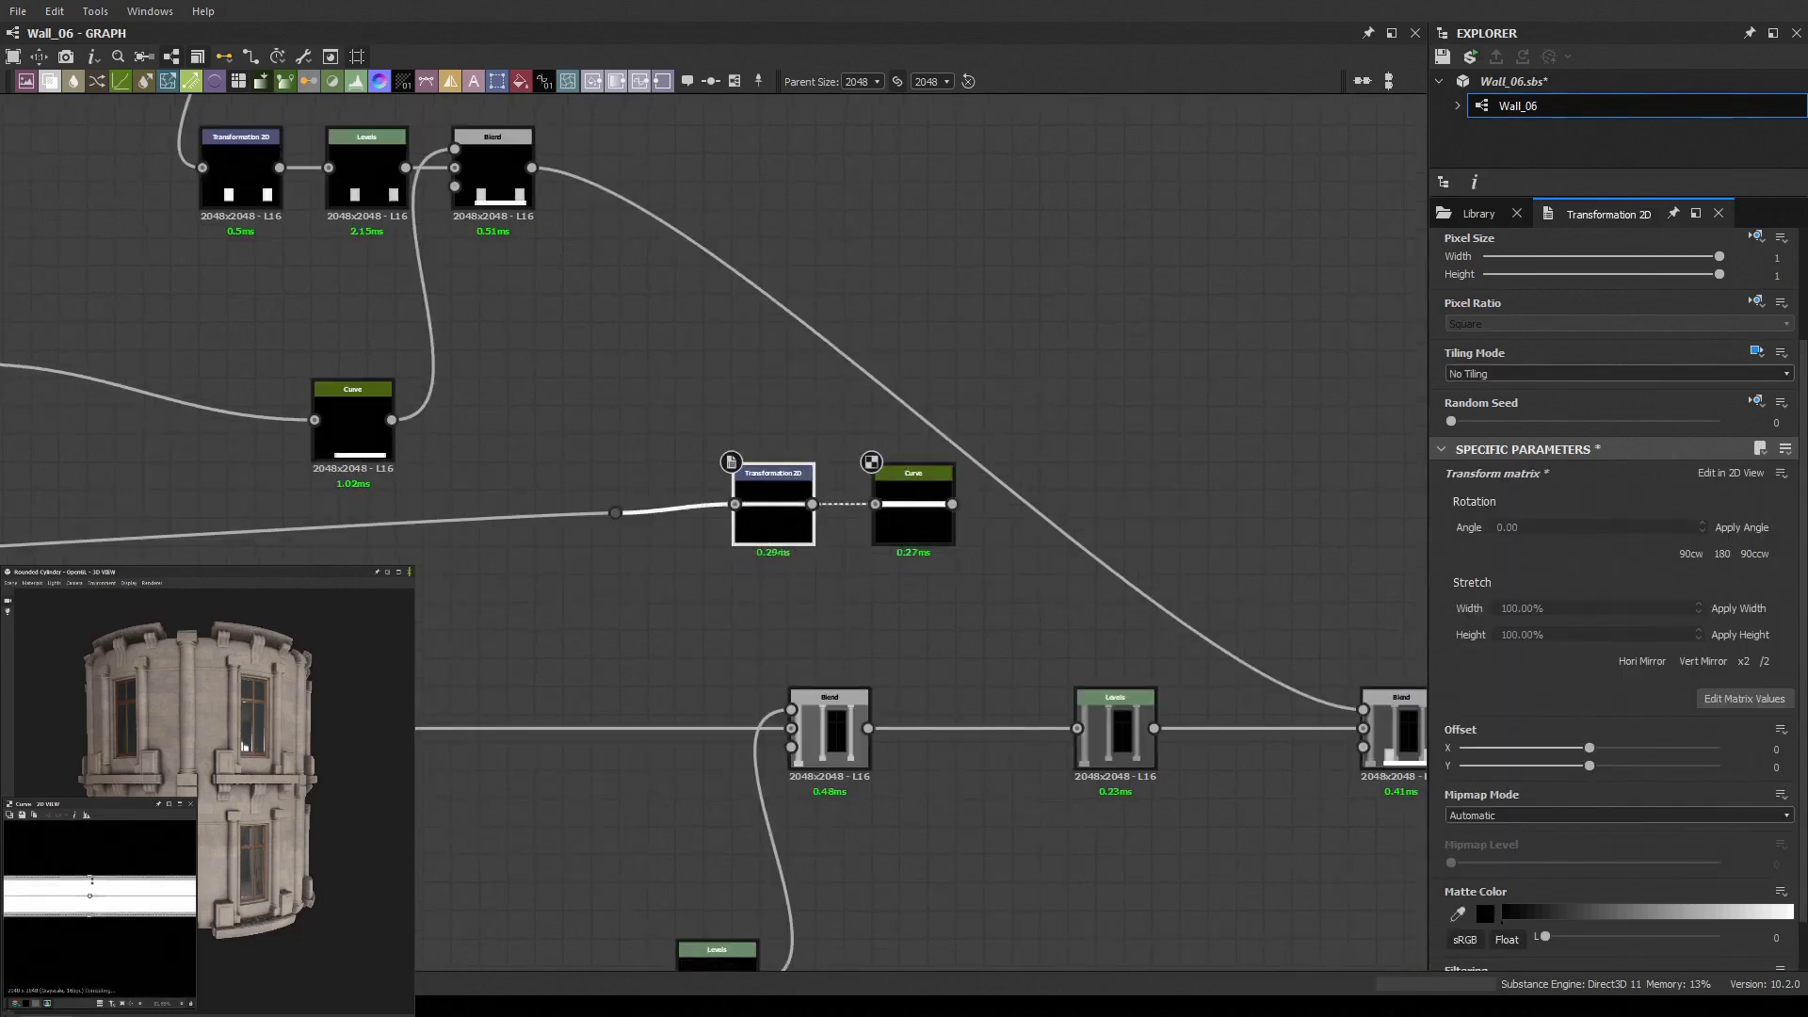
middle_drag(942, 565, 753, 518)
drag(774, 457, 941, 727)
scroll(116, 847, up, 5)
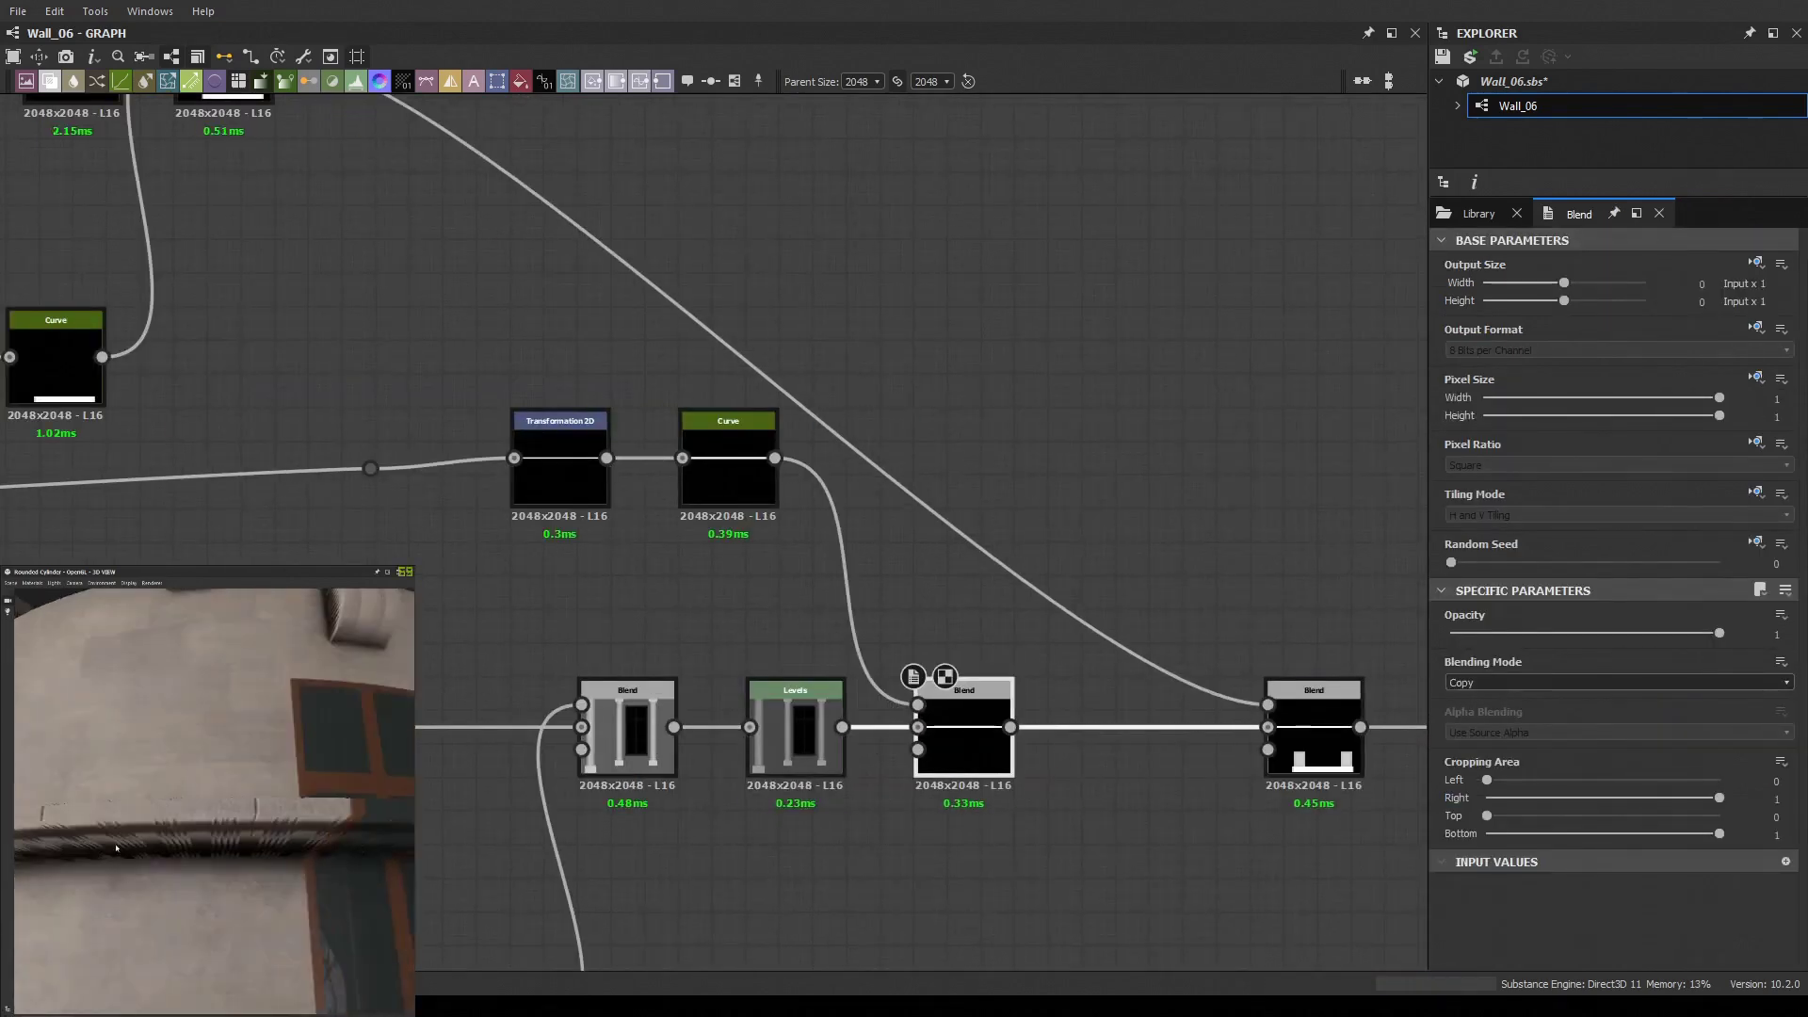
double_click(728, 461)
drag(1636, 874, 1615, 763)
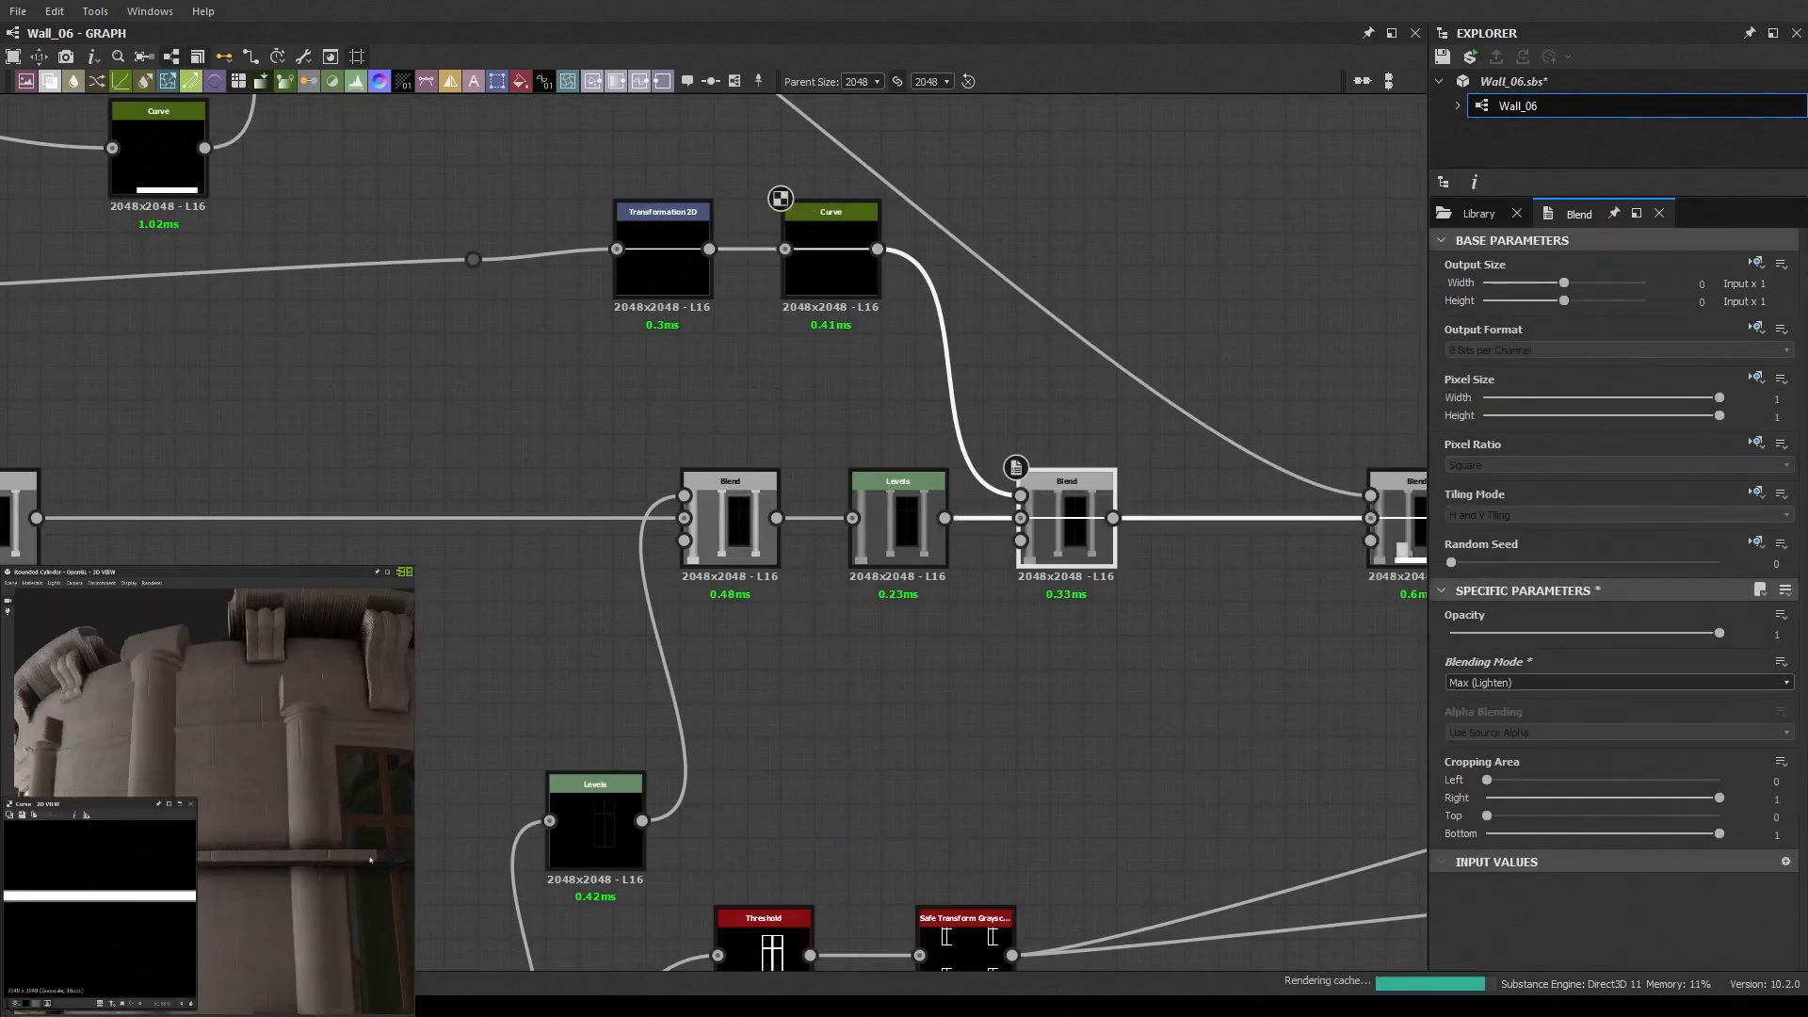
Insert a Levels after the Curve feeding the Blend, pushing its output range toward white
drag(370, 859, 311, 847)
drag(356, 81, 942, 396)
drag(1777, 835, 1644, 835)
drag(1463, 835, 1777, 836)
drag(1569, 838, 1757, 837)
Reshape the band with the Curve point and move the Transformation 2D node aside
click(663, 269)
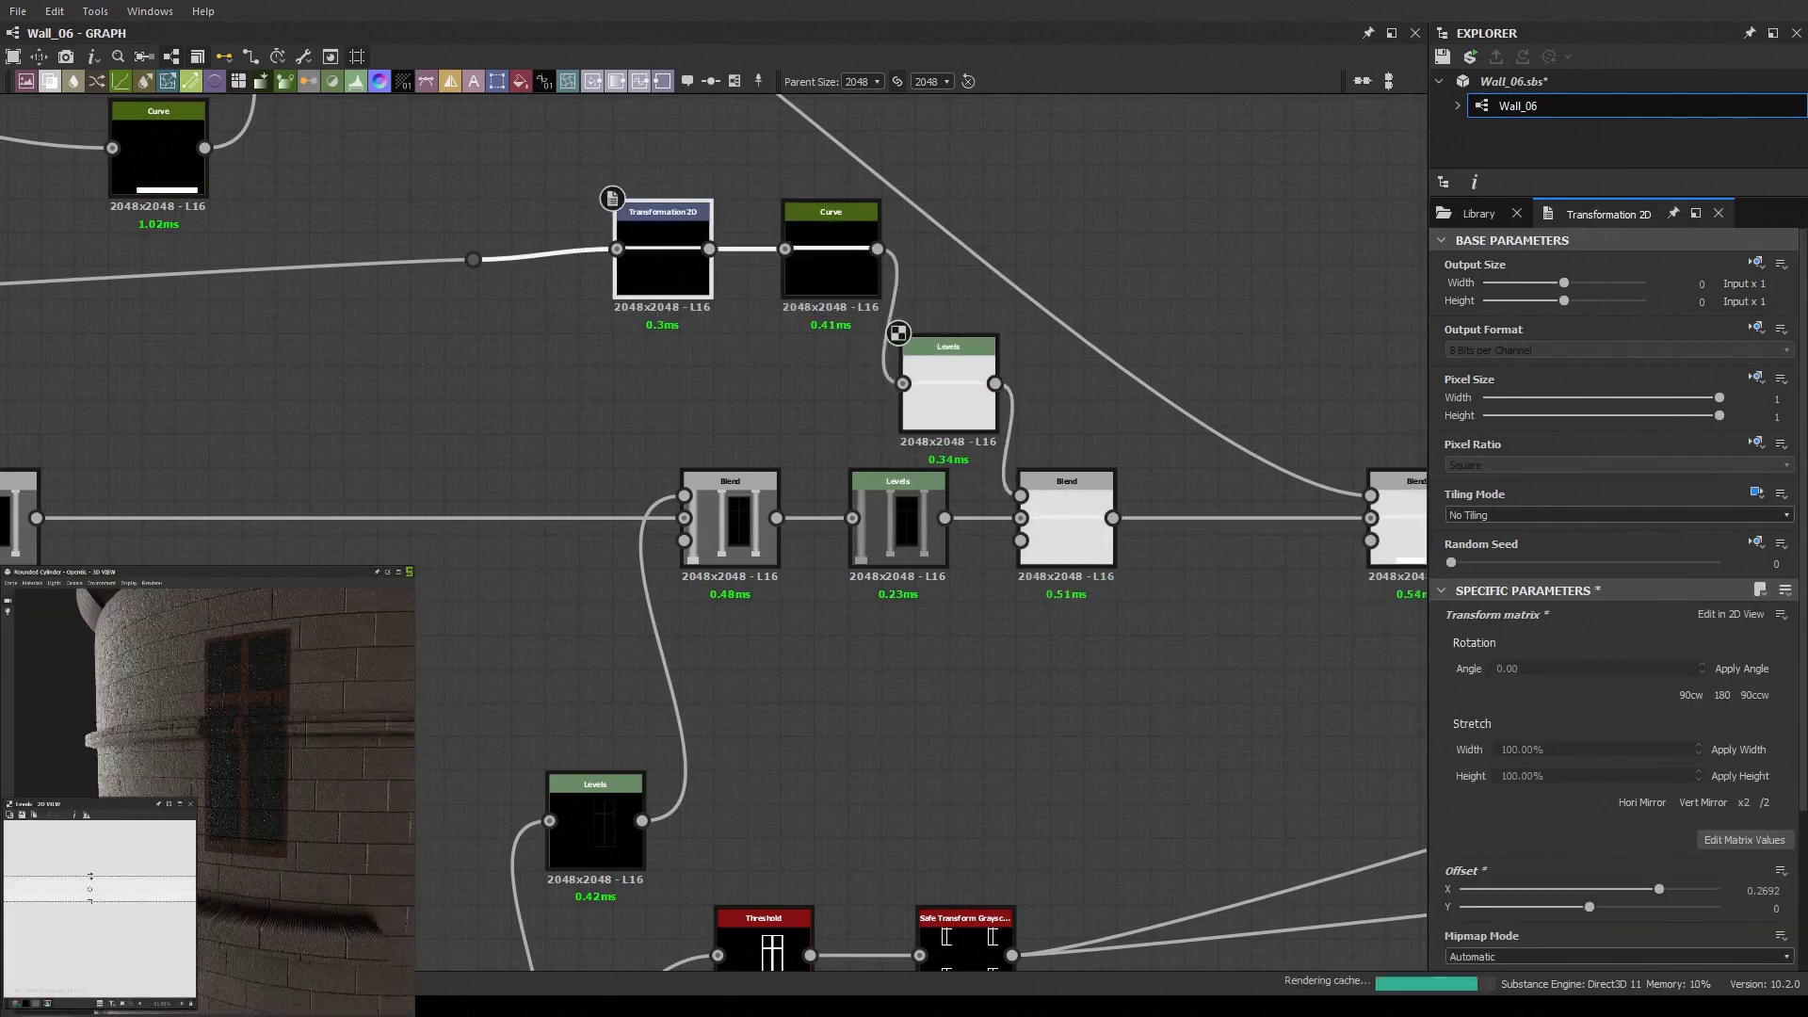
click(942, 358)
click(831, 264)
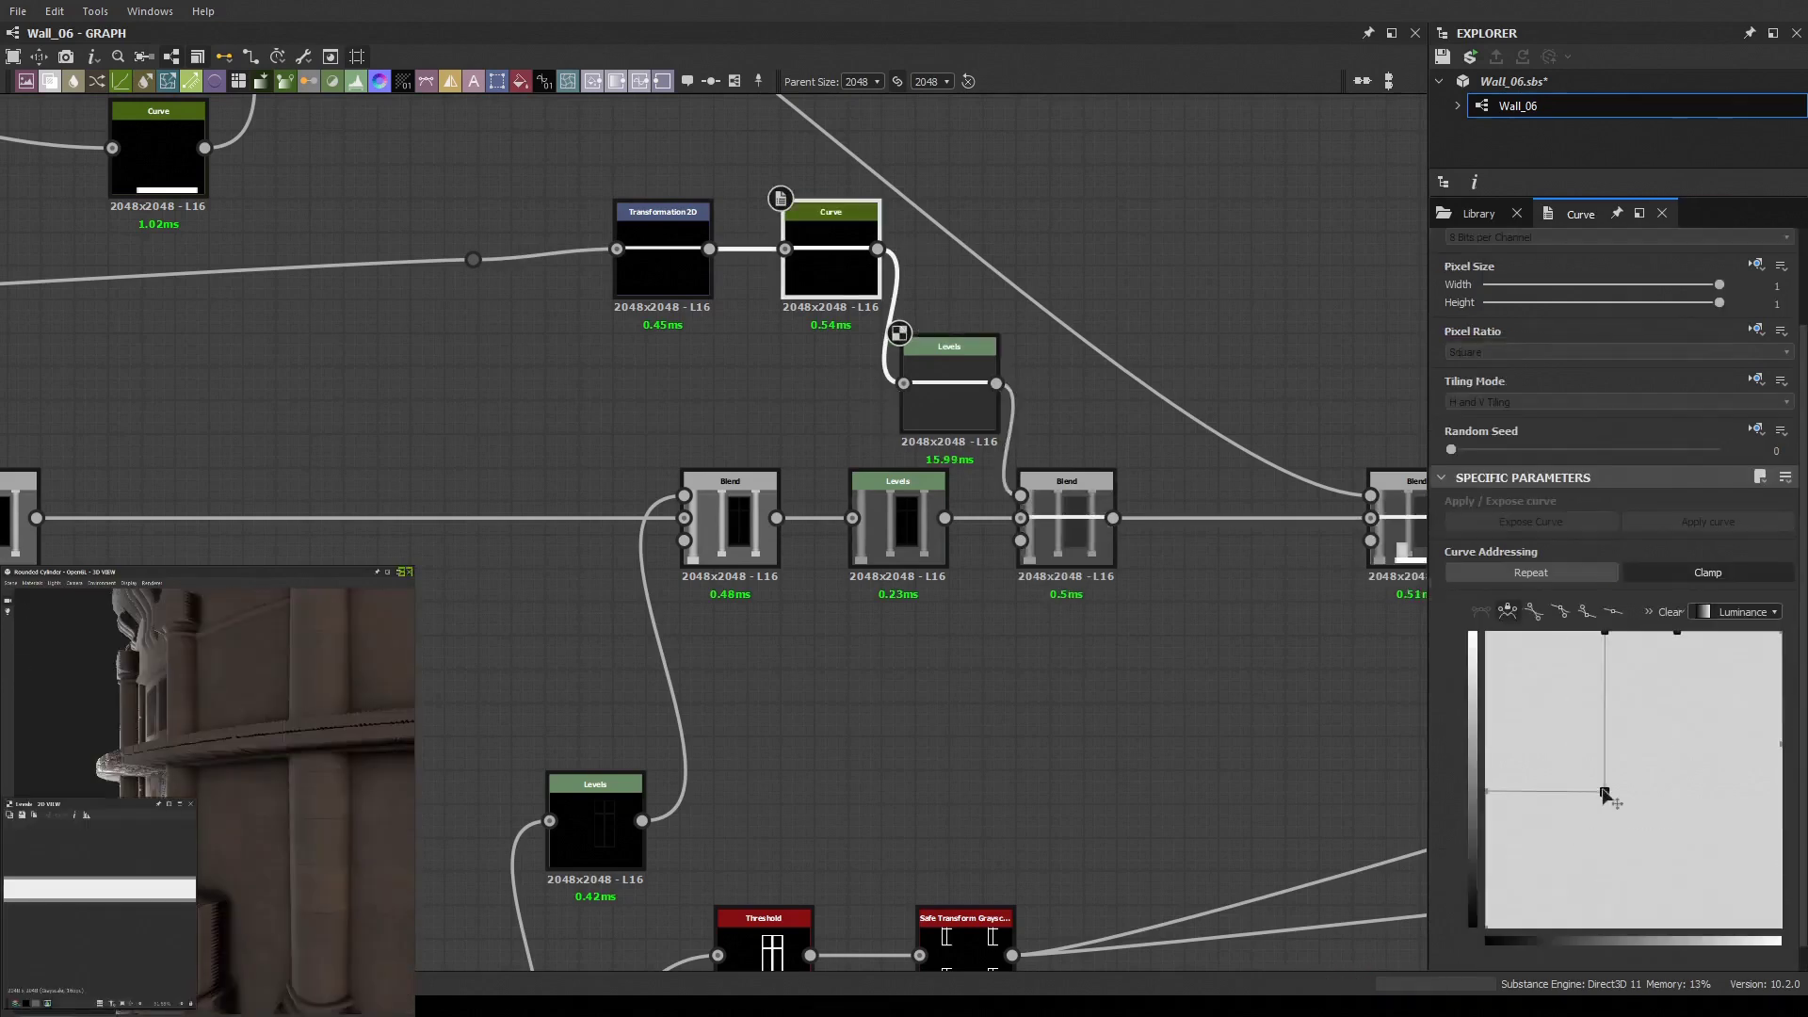
drag(1602, 793, 1685, 793)
click(946, 363)
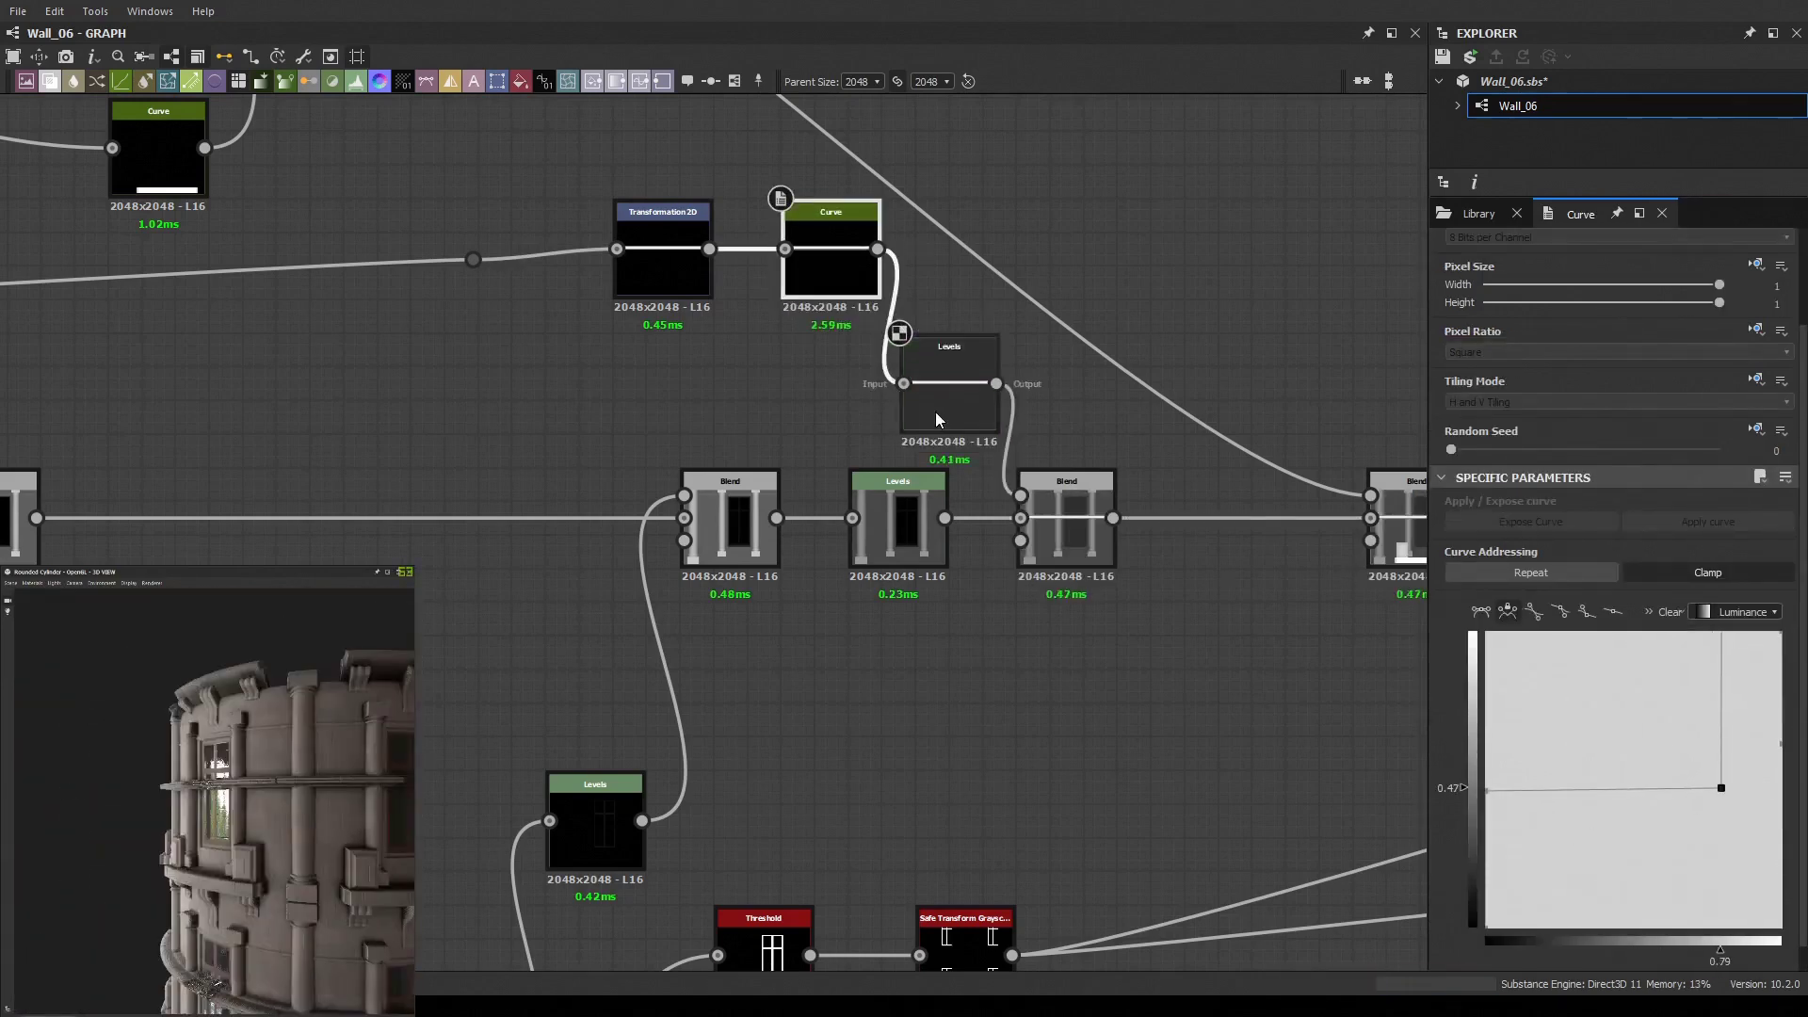
mouse_move(646, 211)
mouse_down()
mouse_move(713, 278)
mouse_move(586, 178)
mouse_up()
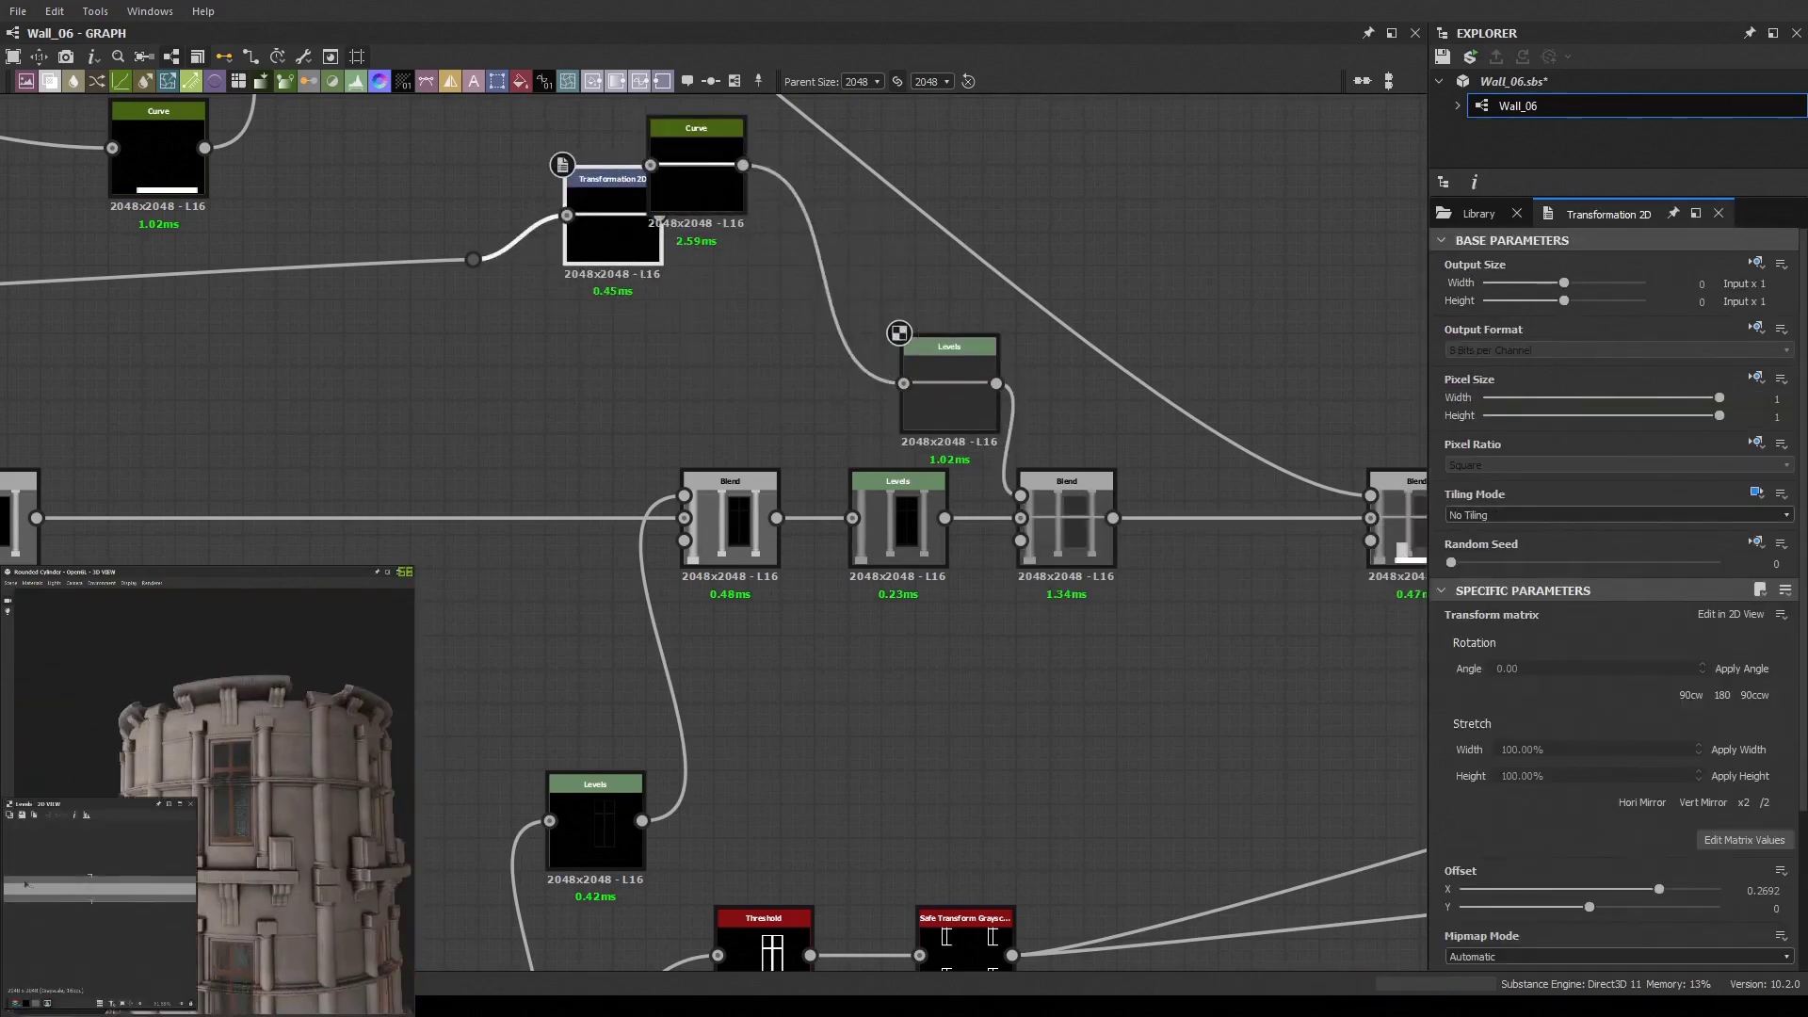
Shift the horizontal band pattern down to Transformation 2D Offset Y -0.2584
double_click(1066, 527)
scroll(1069, 605, up, 3)
click(862, 216)
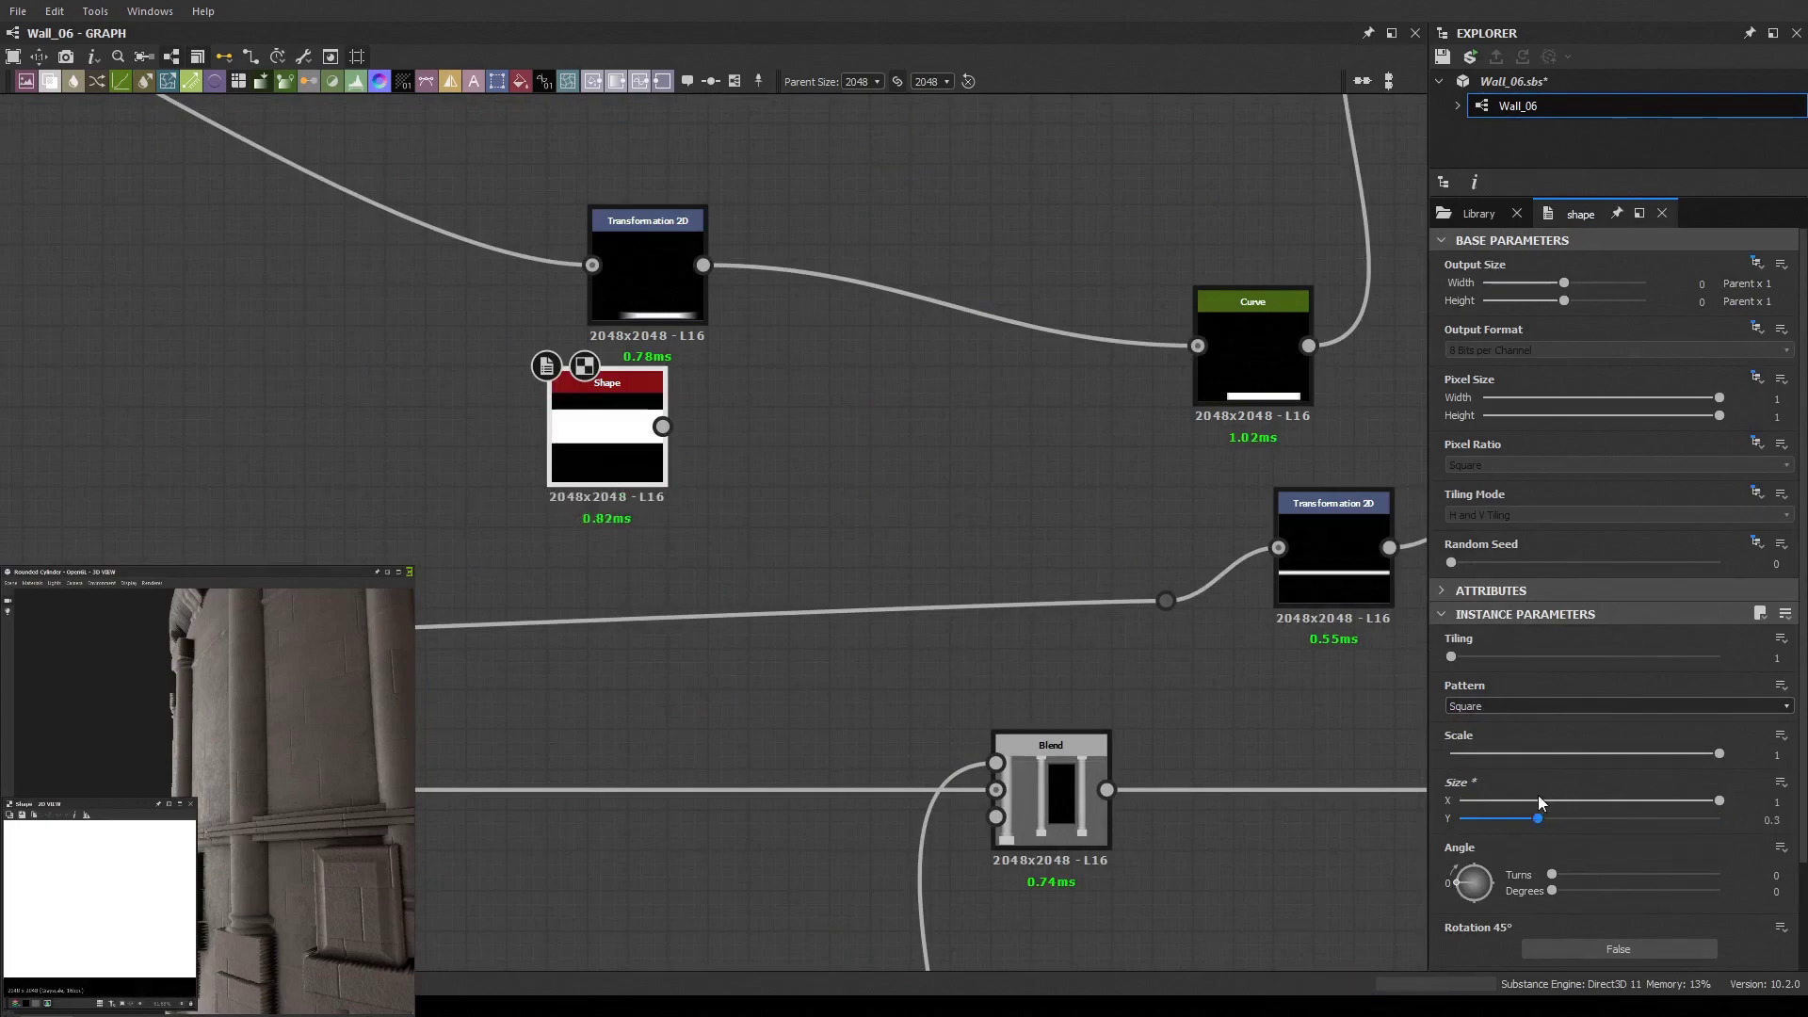
drag(66, 909, 121, 902)
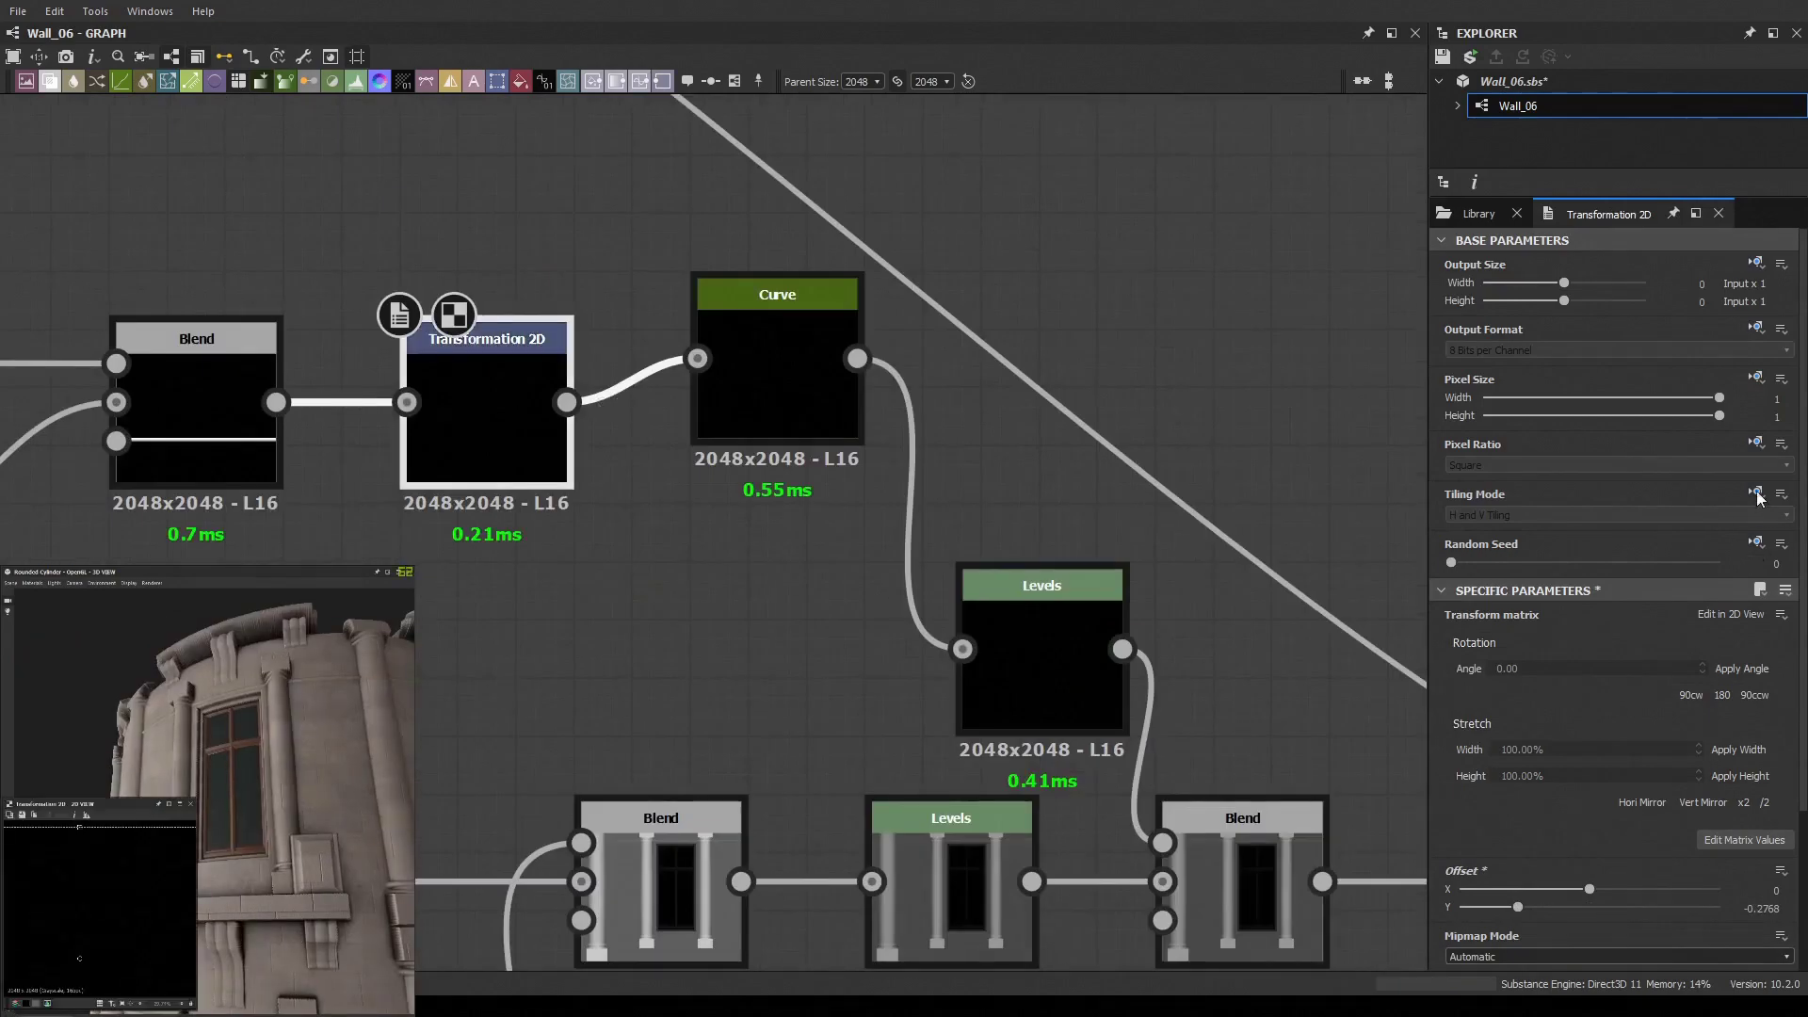
scroll(963, 513, down, 3)
double_click(603, 565)
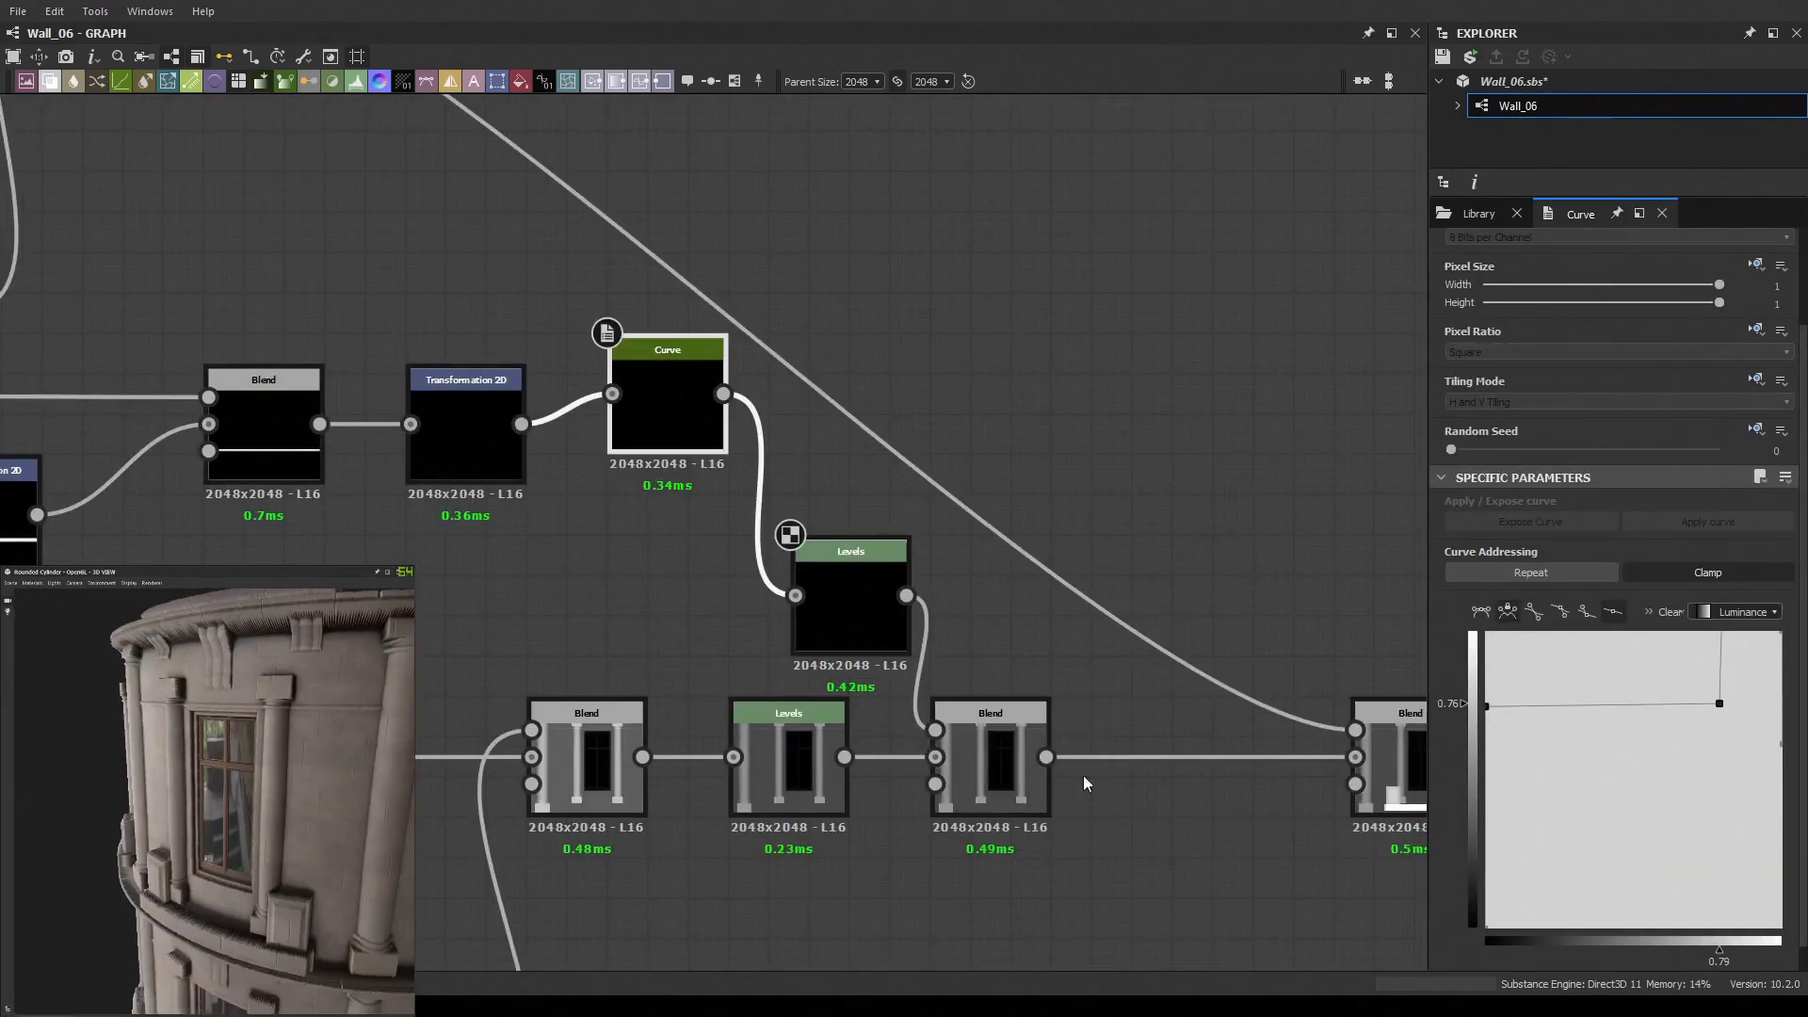
Detach the extra Levels node from the lower Blend chain
click(467, 434)
middle_drag(171, 494, 603, 528)
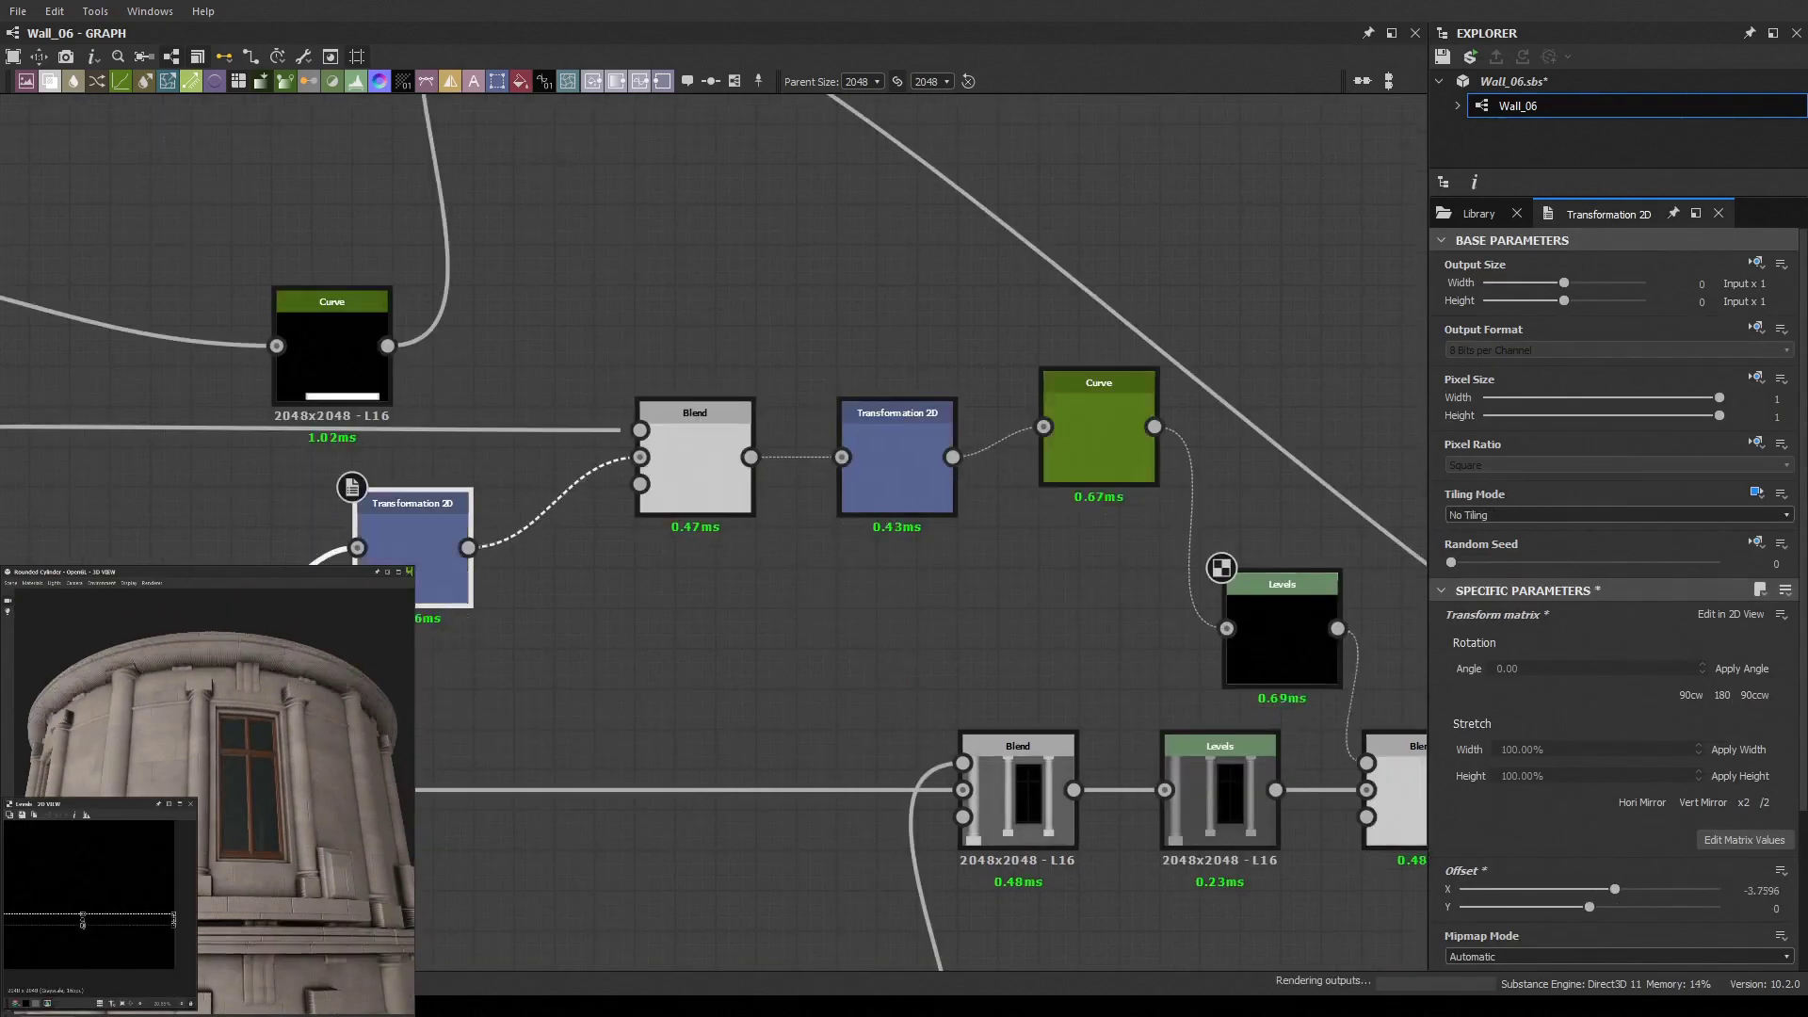
click(694, 461)
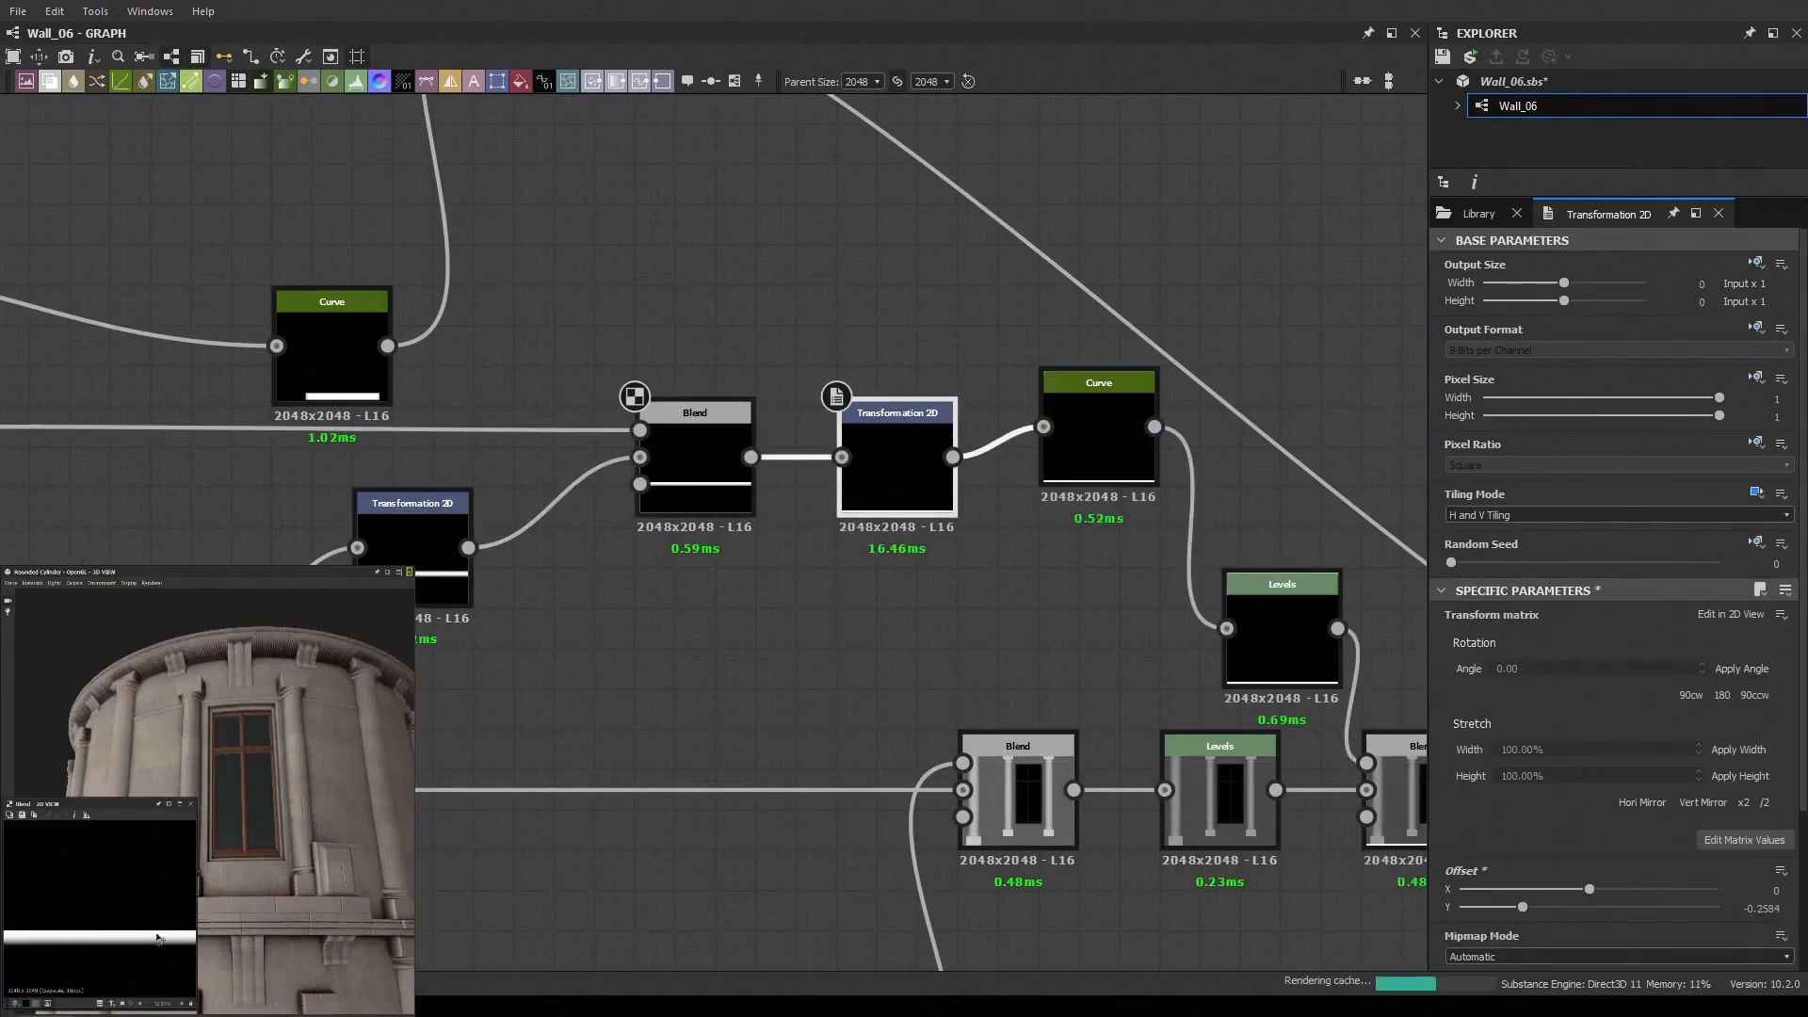
middle_drag(1225, 886, 670, 676)
click(1074, 603)
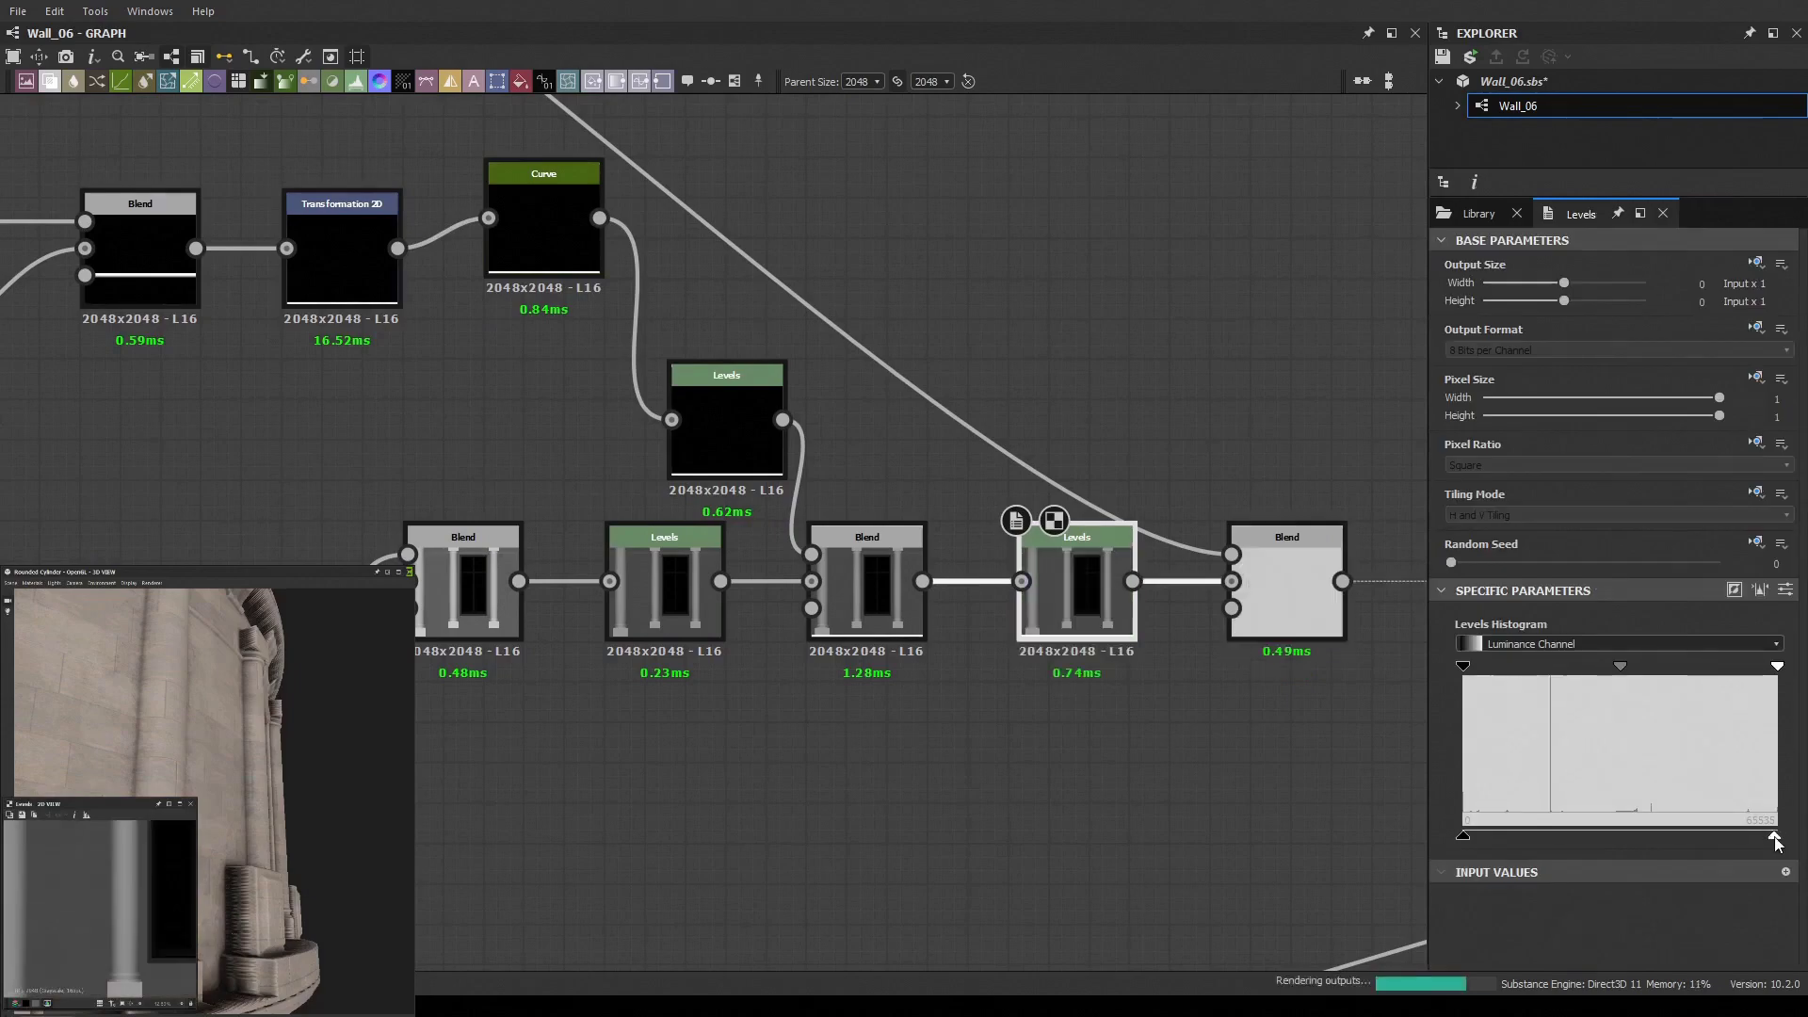
key(ctrl+z)
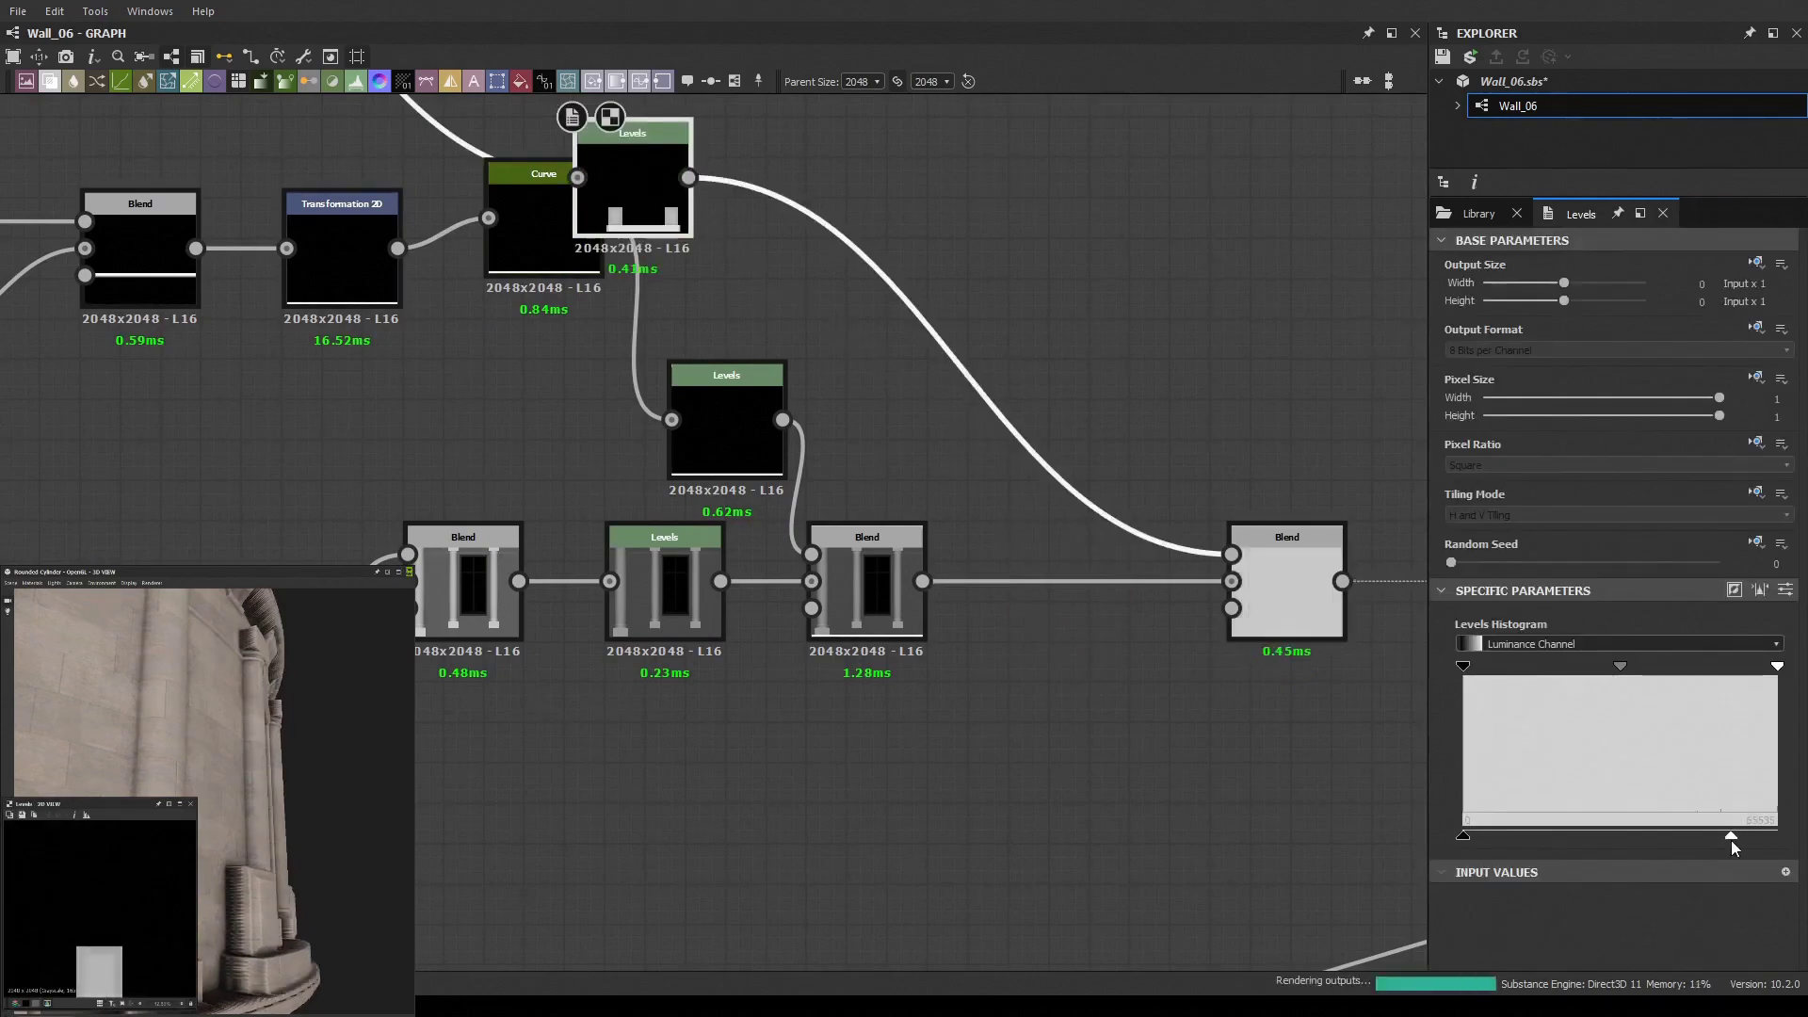
Insert a Transformation 2D after the top Blend via the 'transform' node search
middle_drag(715, 508, 761, 633)
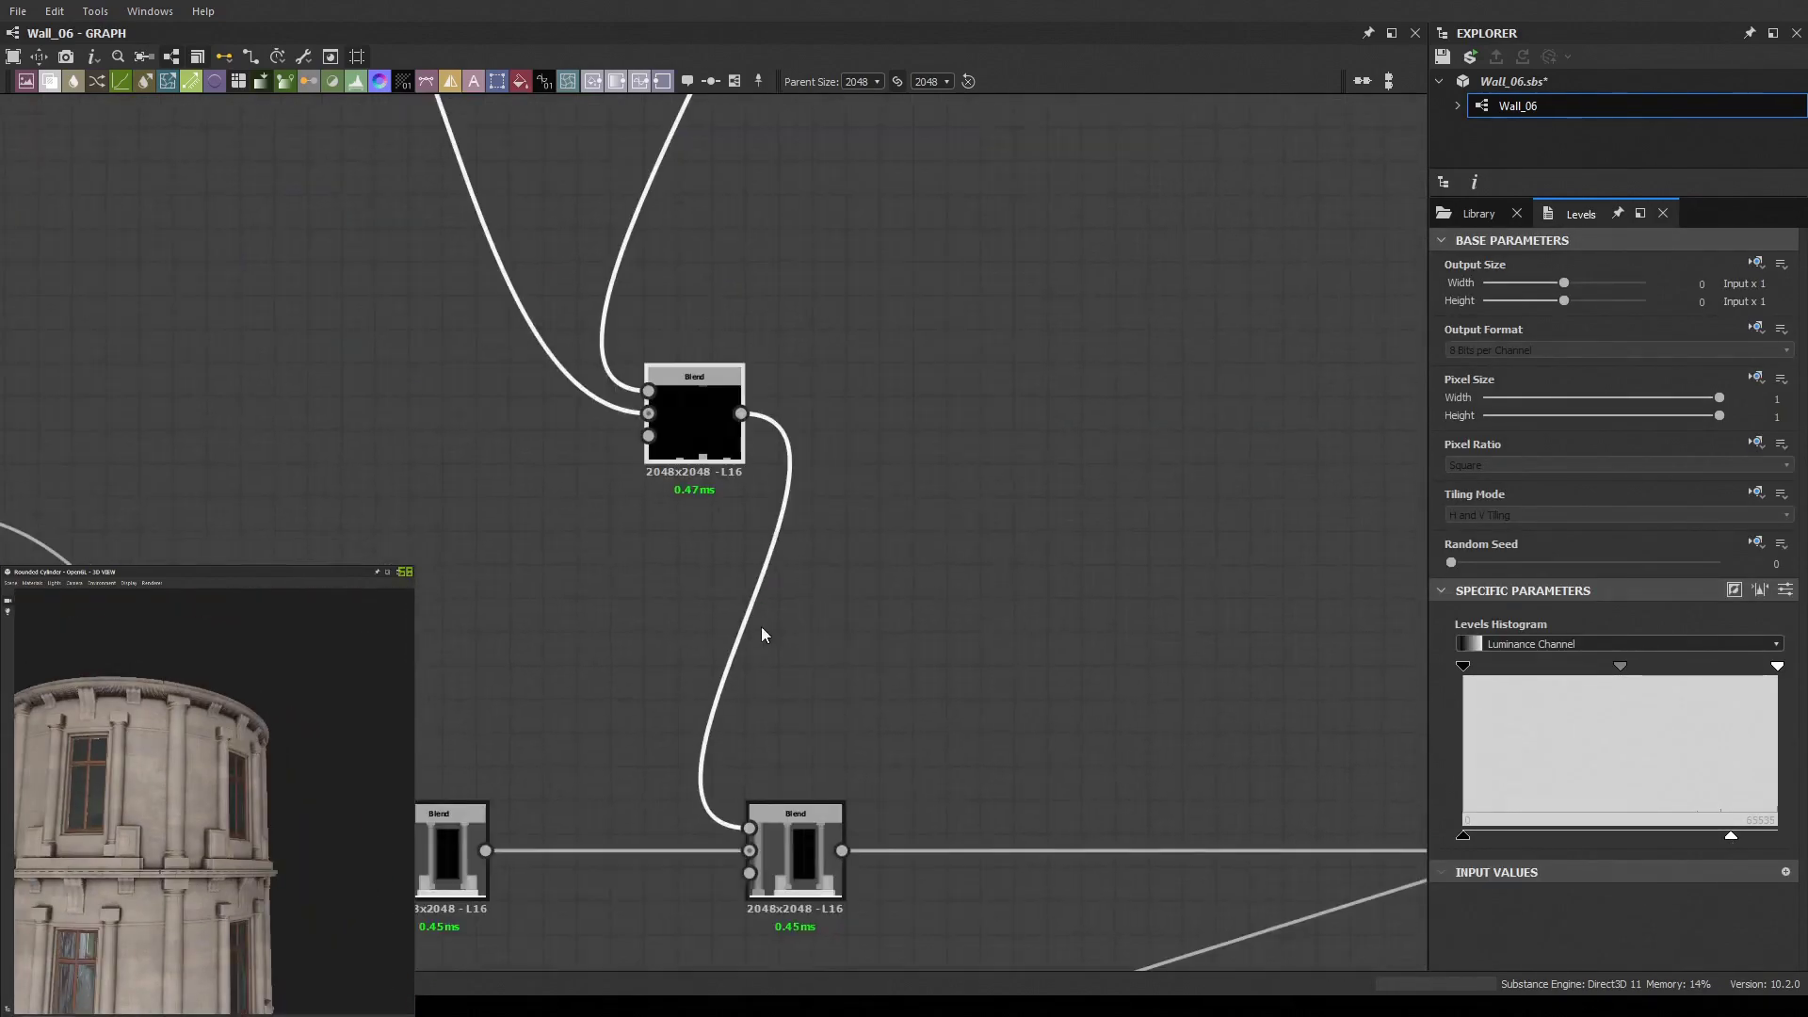
key(space)
text(transform)
key(Return)
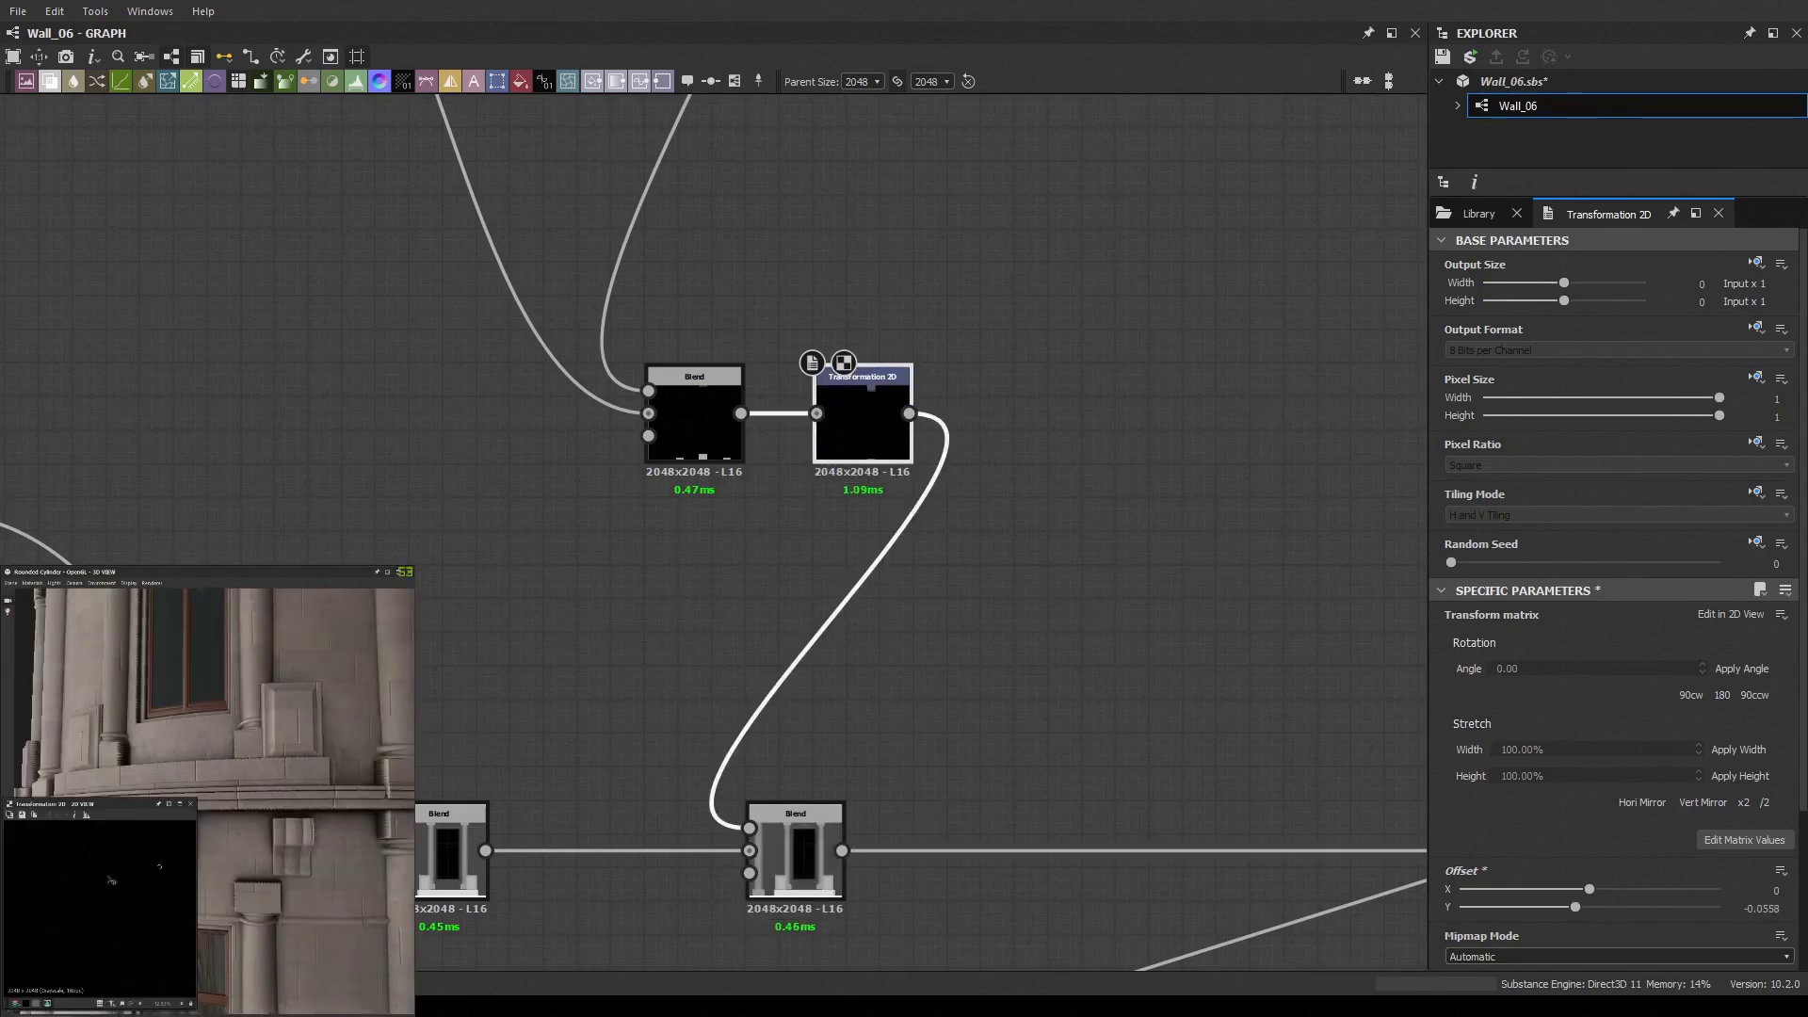
Review the cylinder preview and graph node groups, then bring up the node library
drag(235, 832, 243, 853)
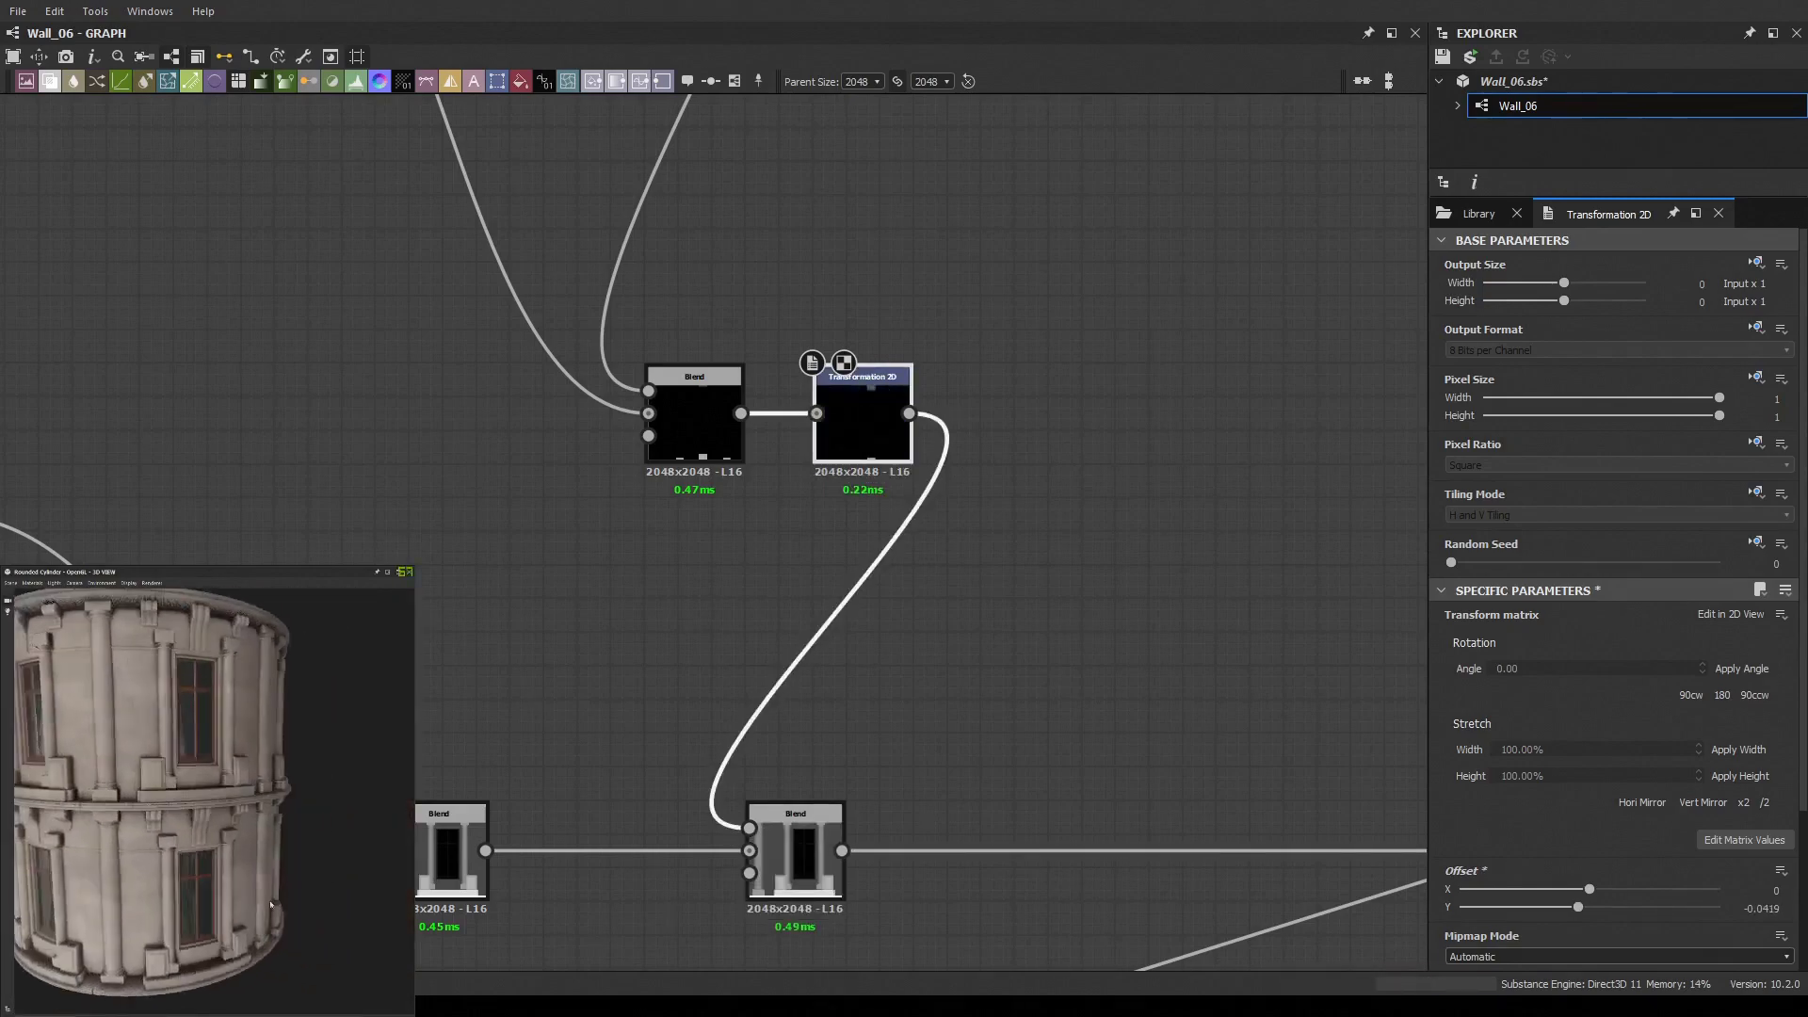
scroll(980, 634, down, 3)
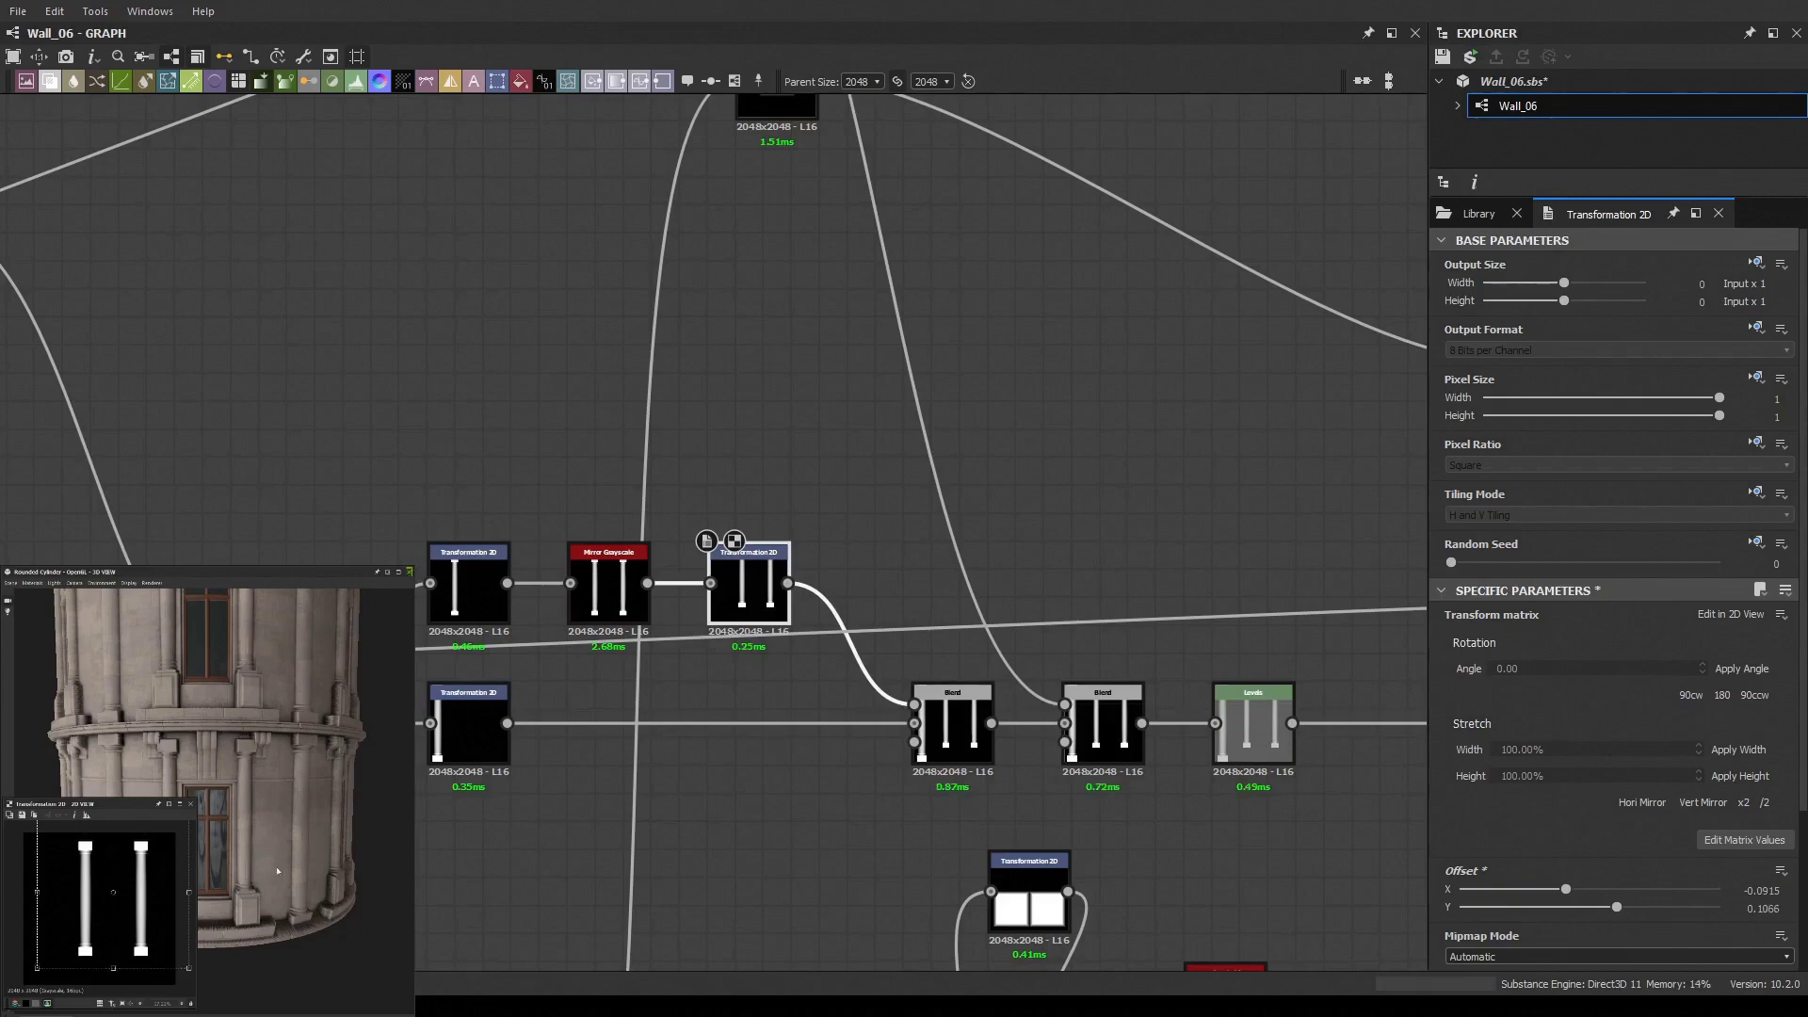
scroll(278, 871, up, 5)
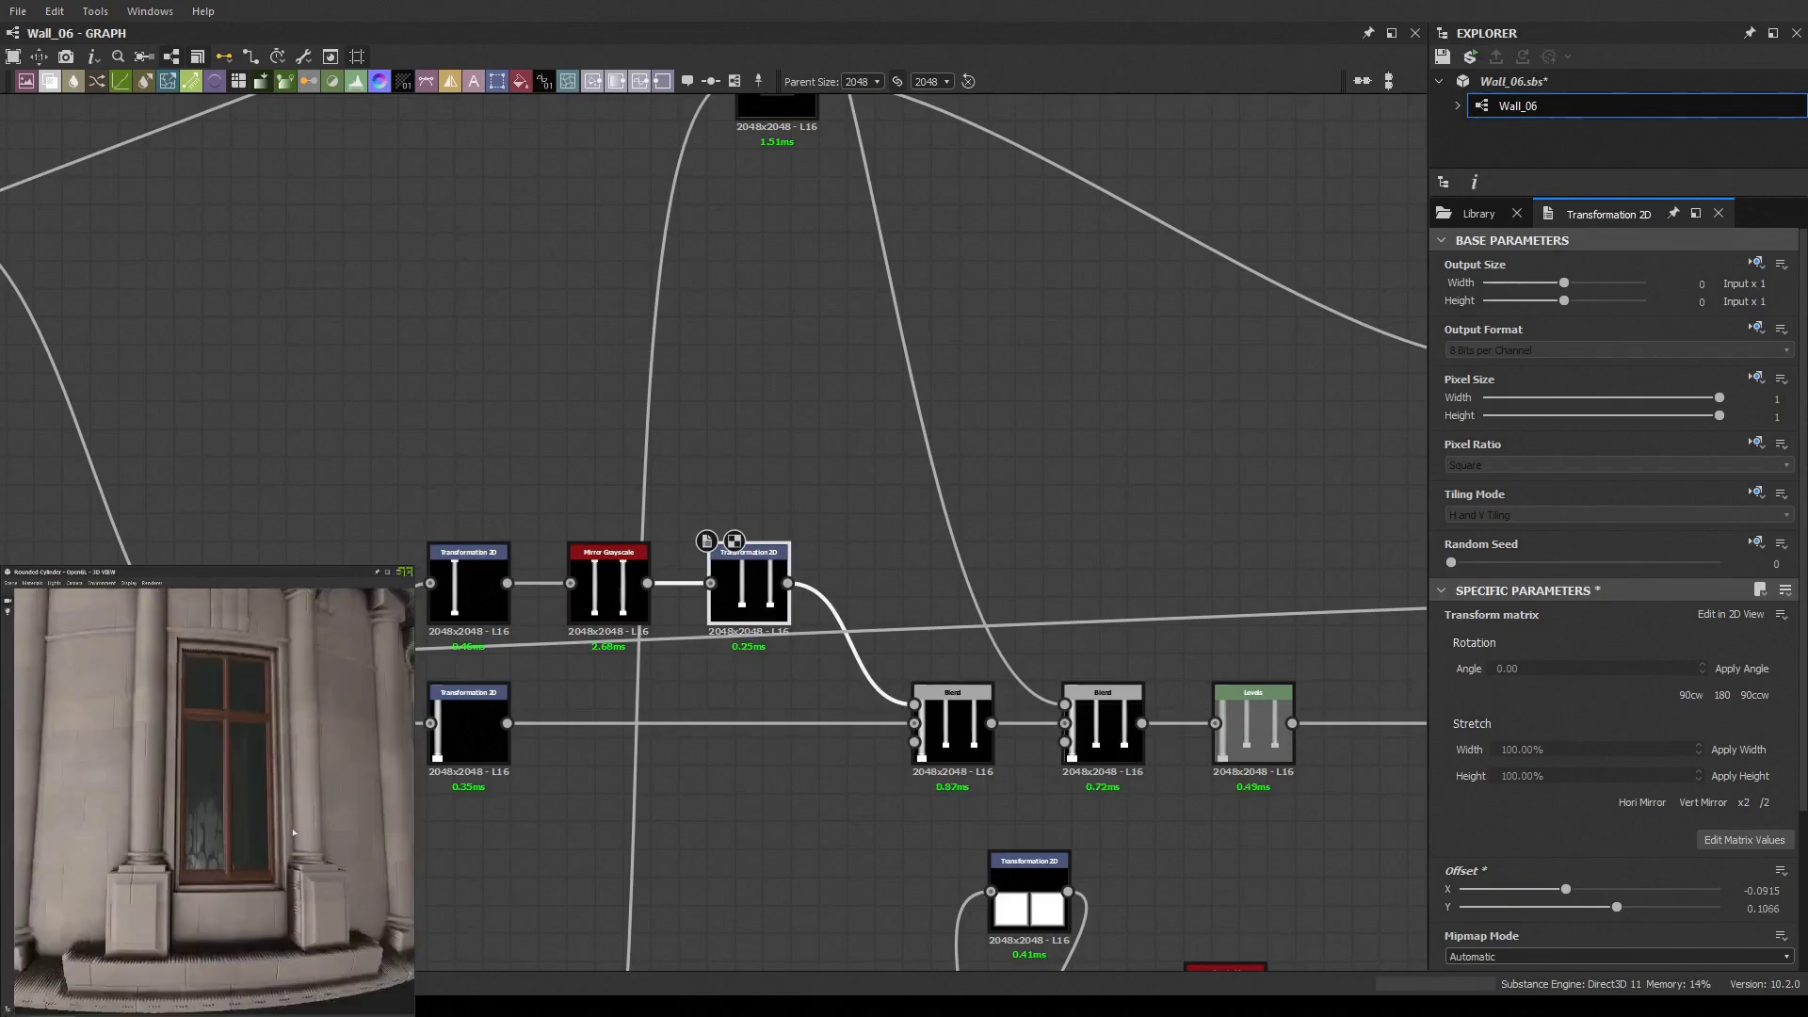
scroll(273, 846, down, 5)
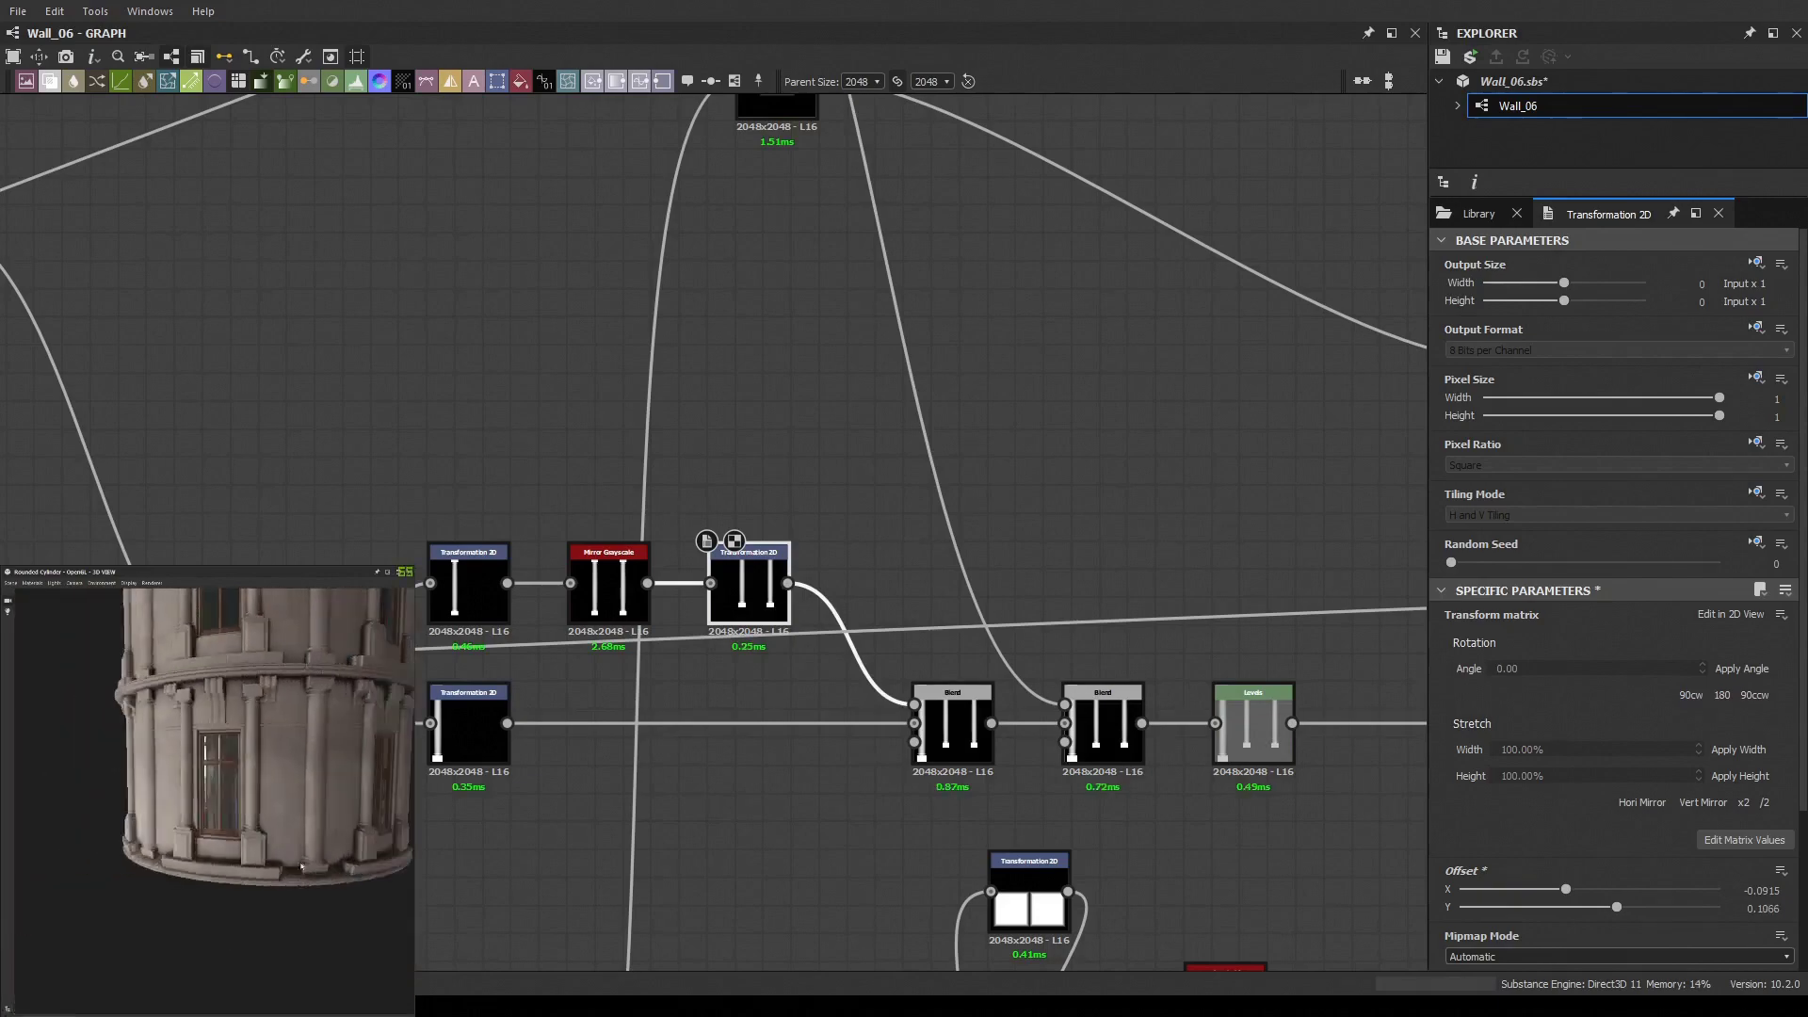
scroll(989, 659, down, 3)
scroll(942, 631, up, 3)
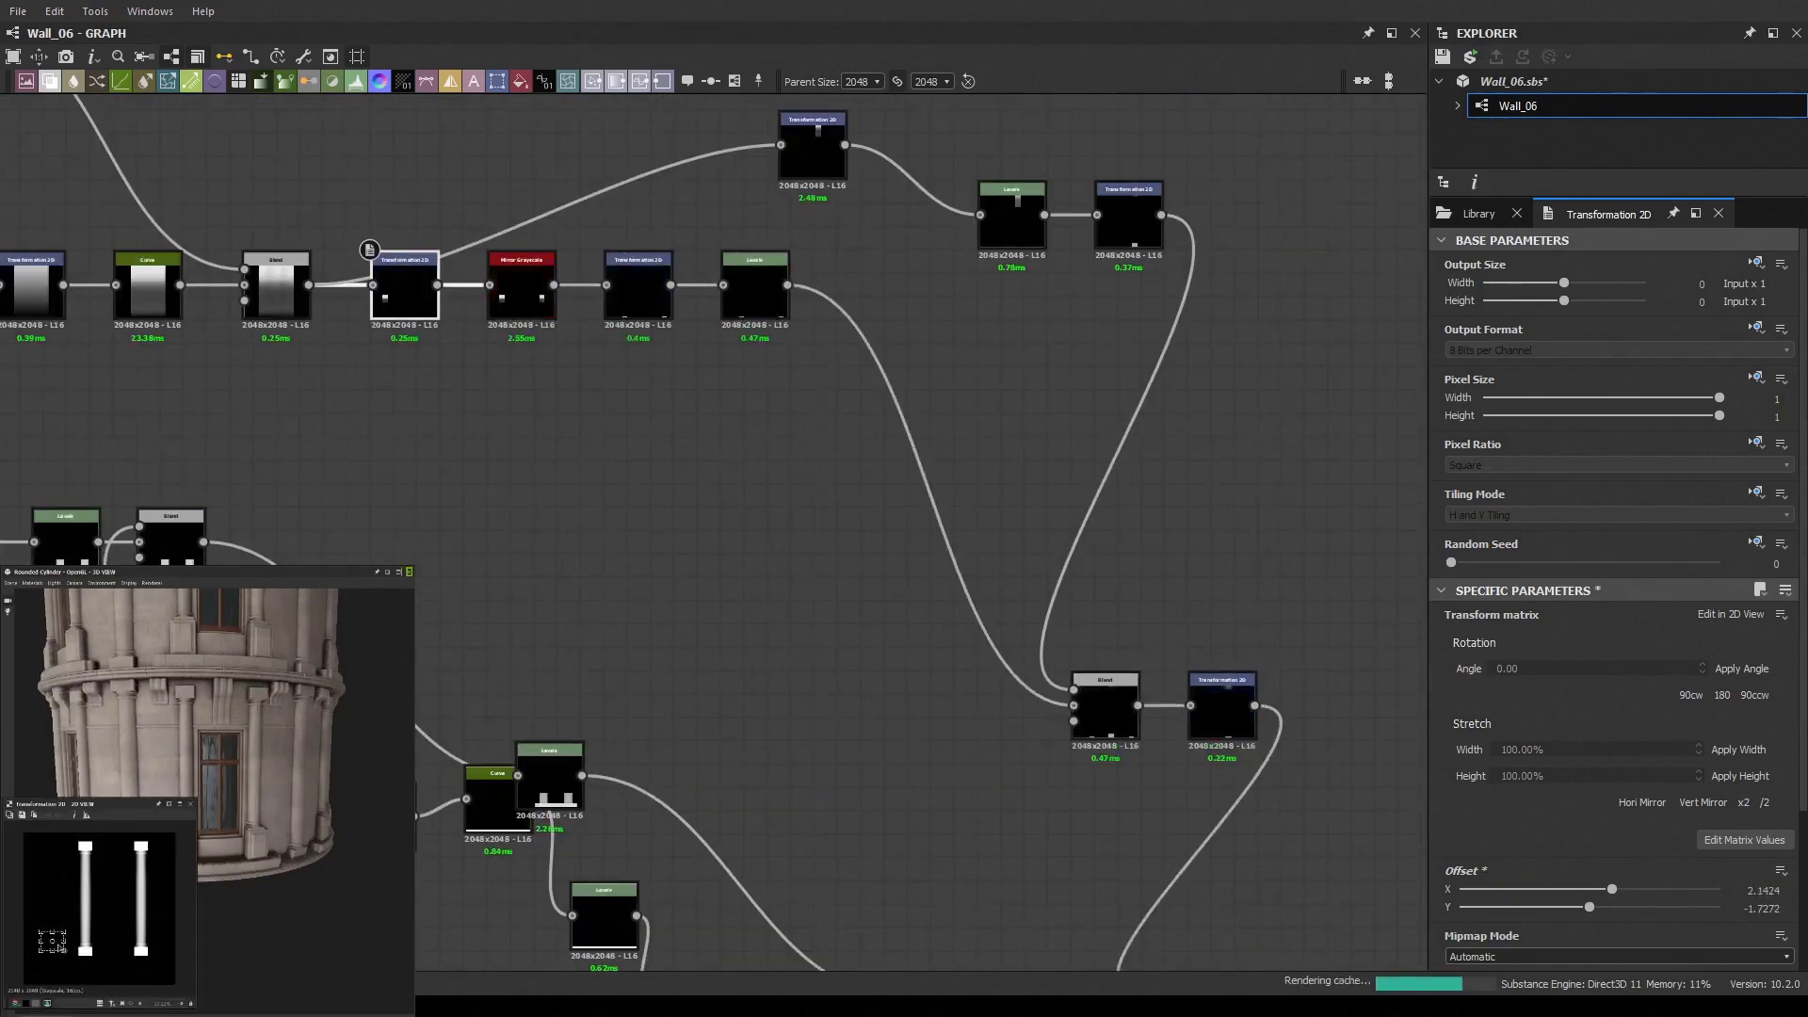
middle_drag(898, 603, 951, 650)
scroll(102, 883, down, 5)
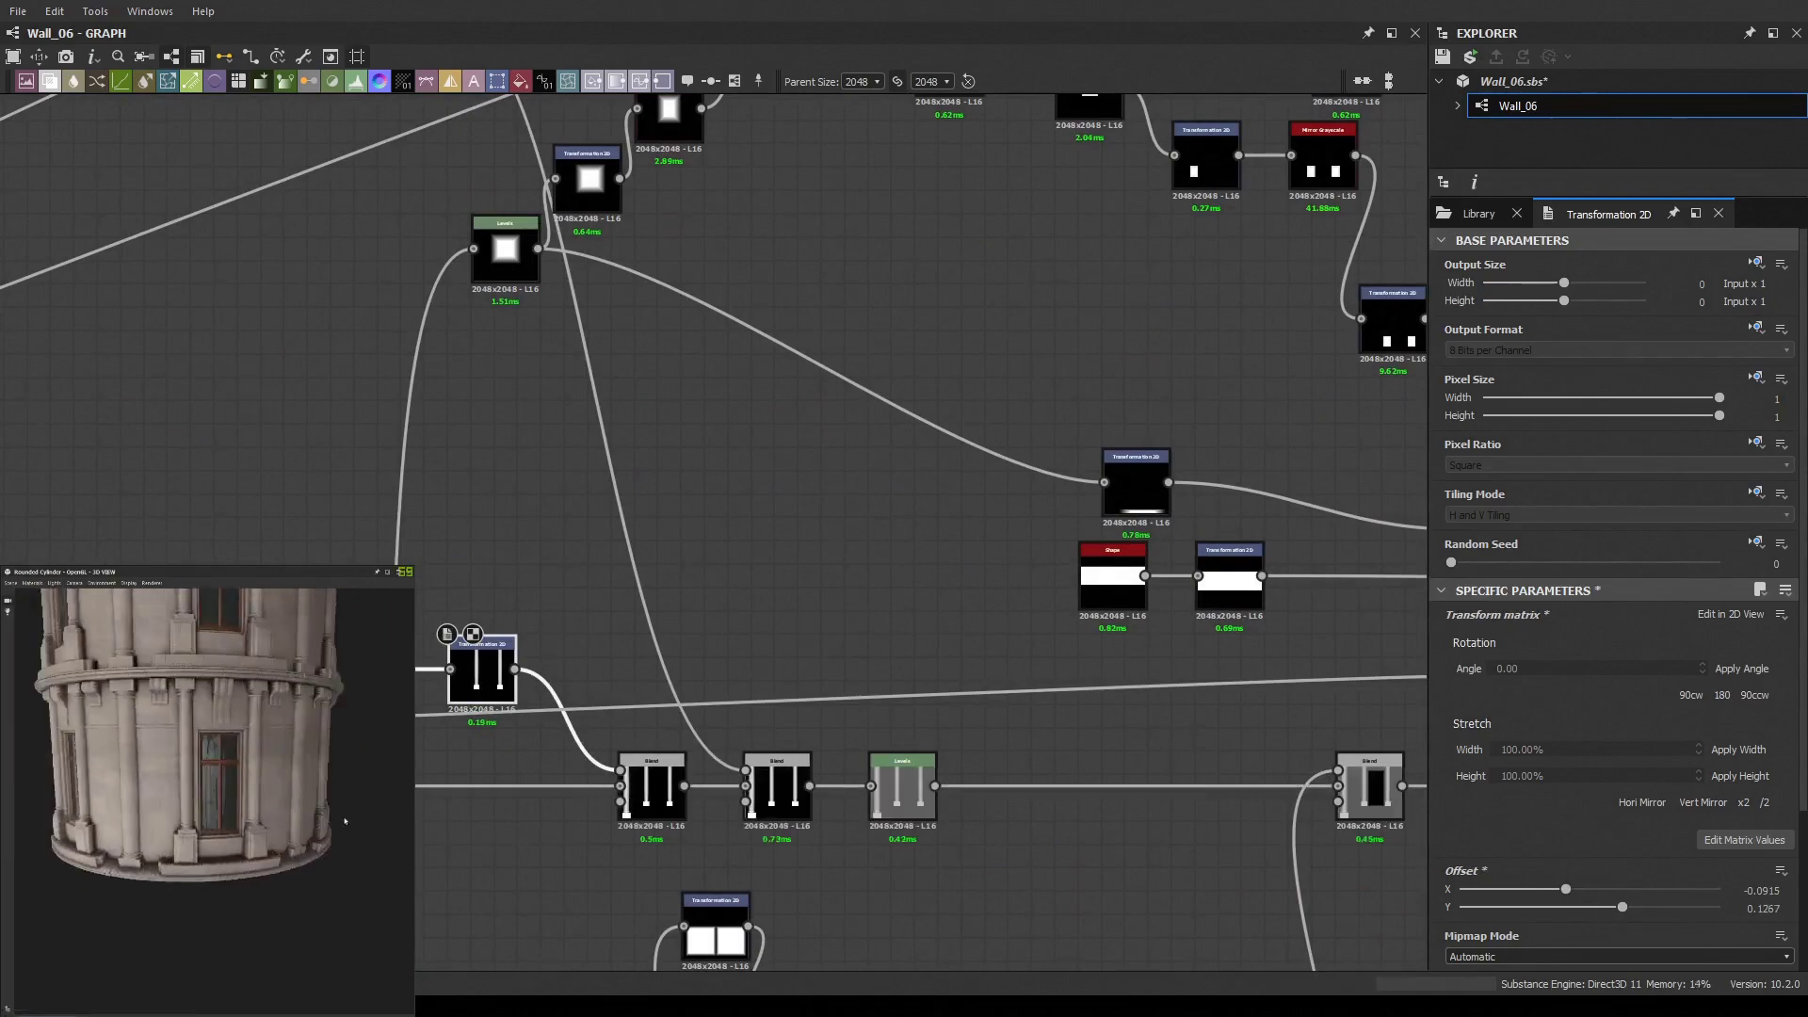
drag(141, 801, 236, 800)
scroll(81, 361, down, 5)
scroll(945, 301, up, 5)
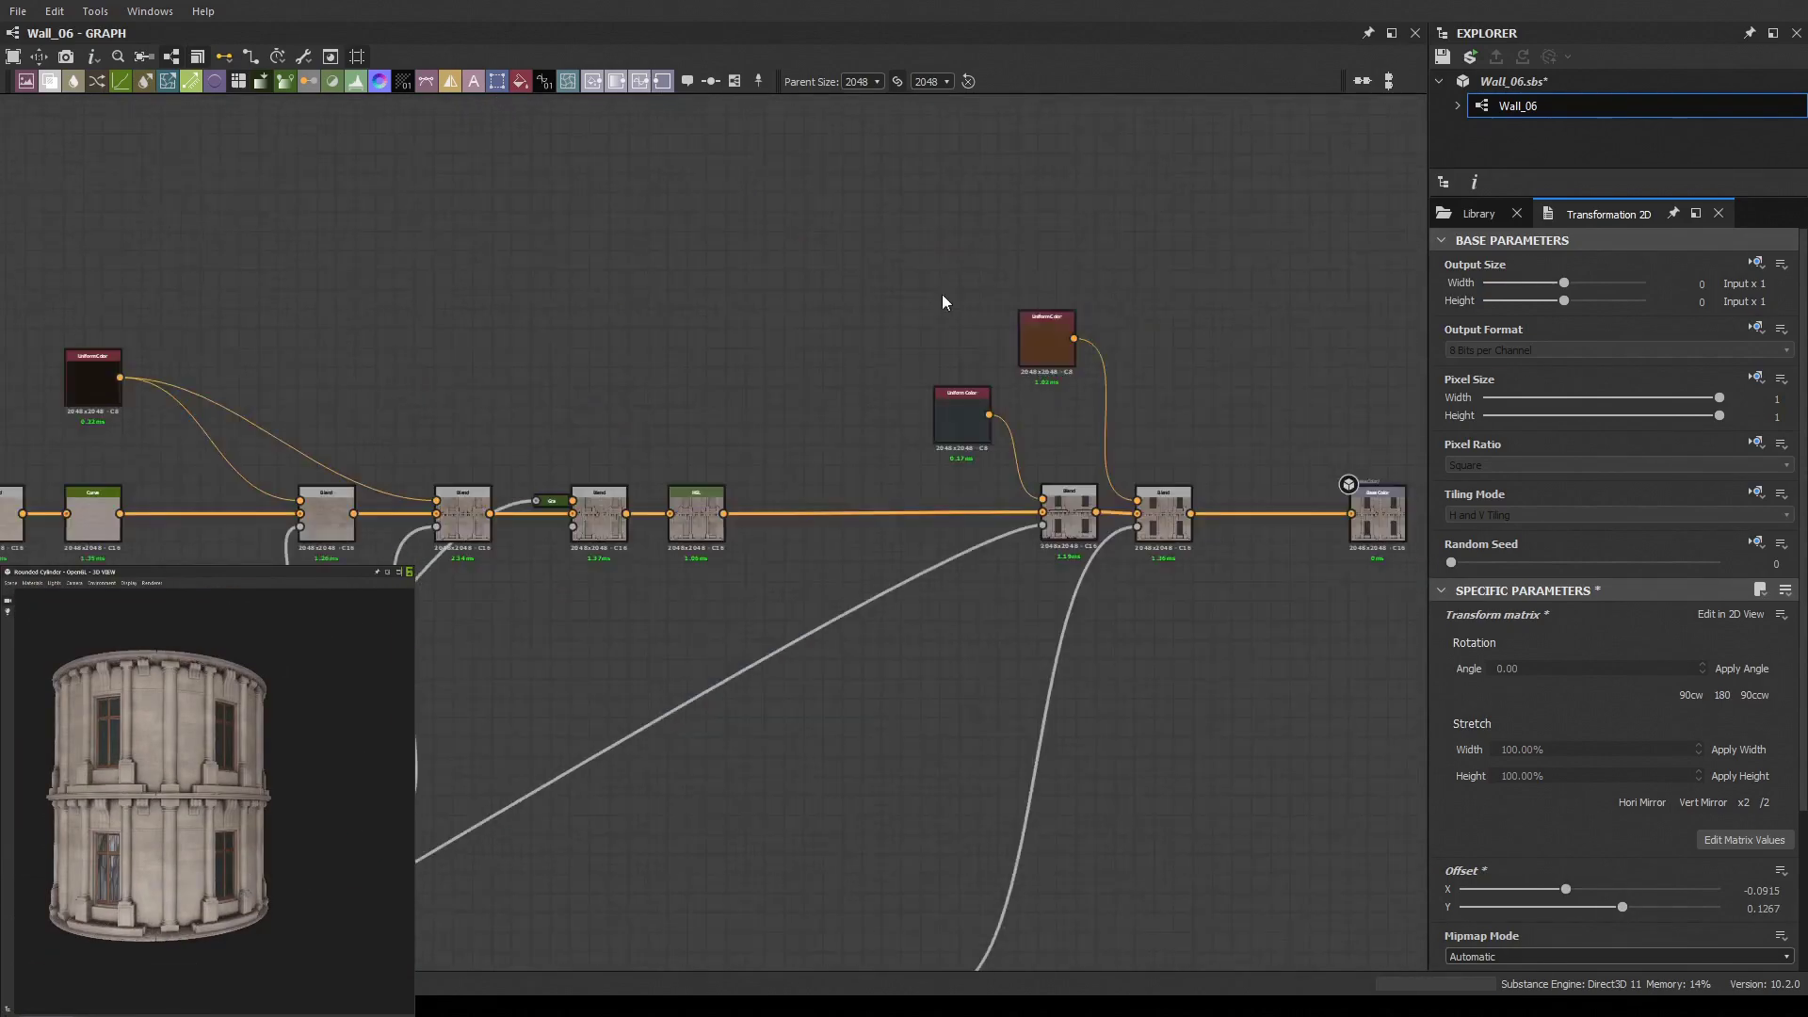
click(1479, 214)
Add Grunge Map 002 and multiply its Gradient Map over the brown colour at 0.34 opacity
drag(1743, 310, 827, 242)
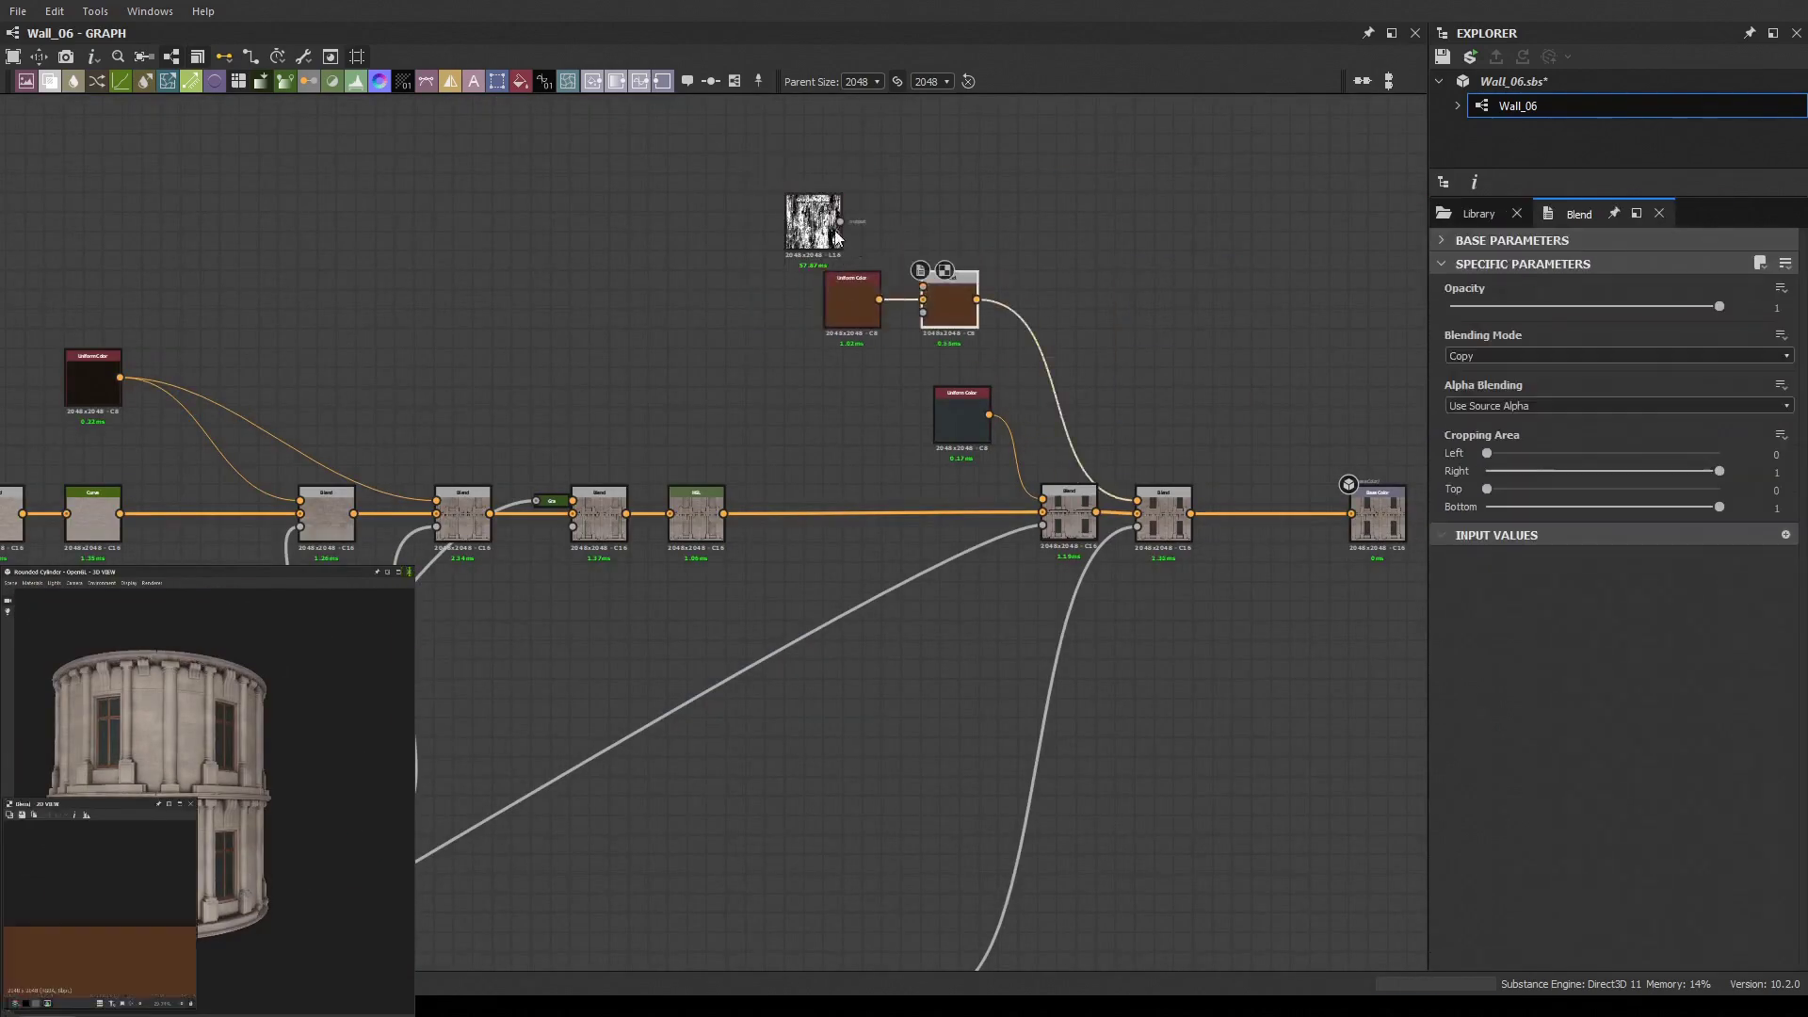
scroll(701, 314, up, 2)
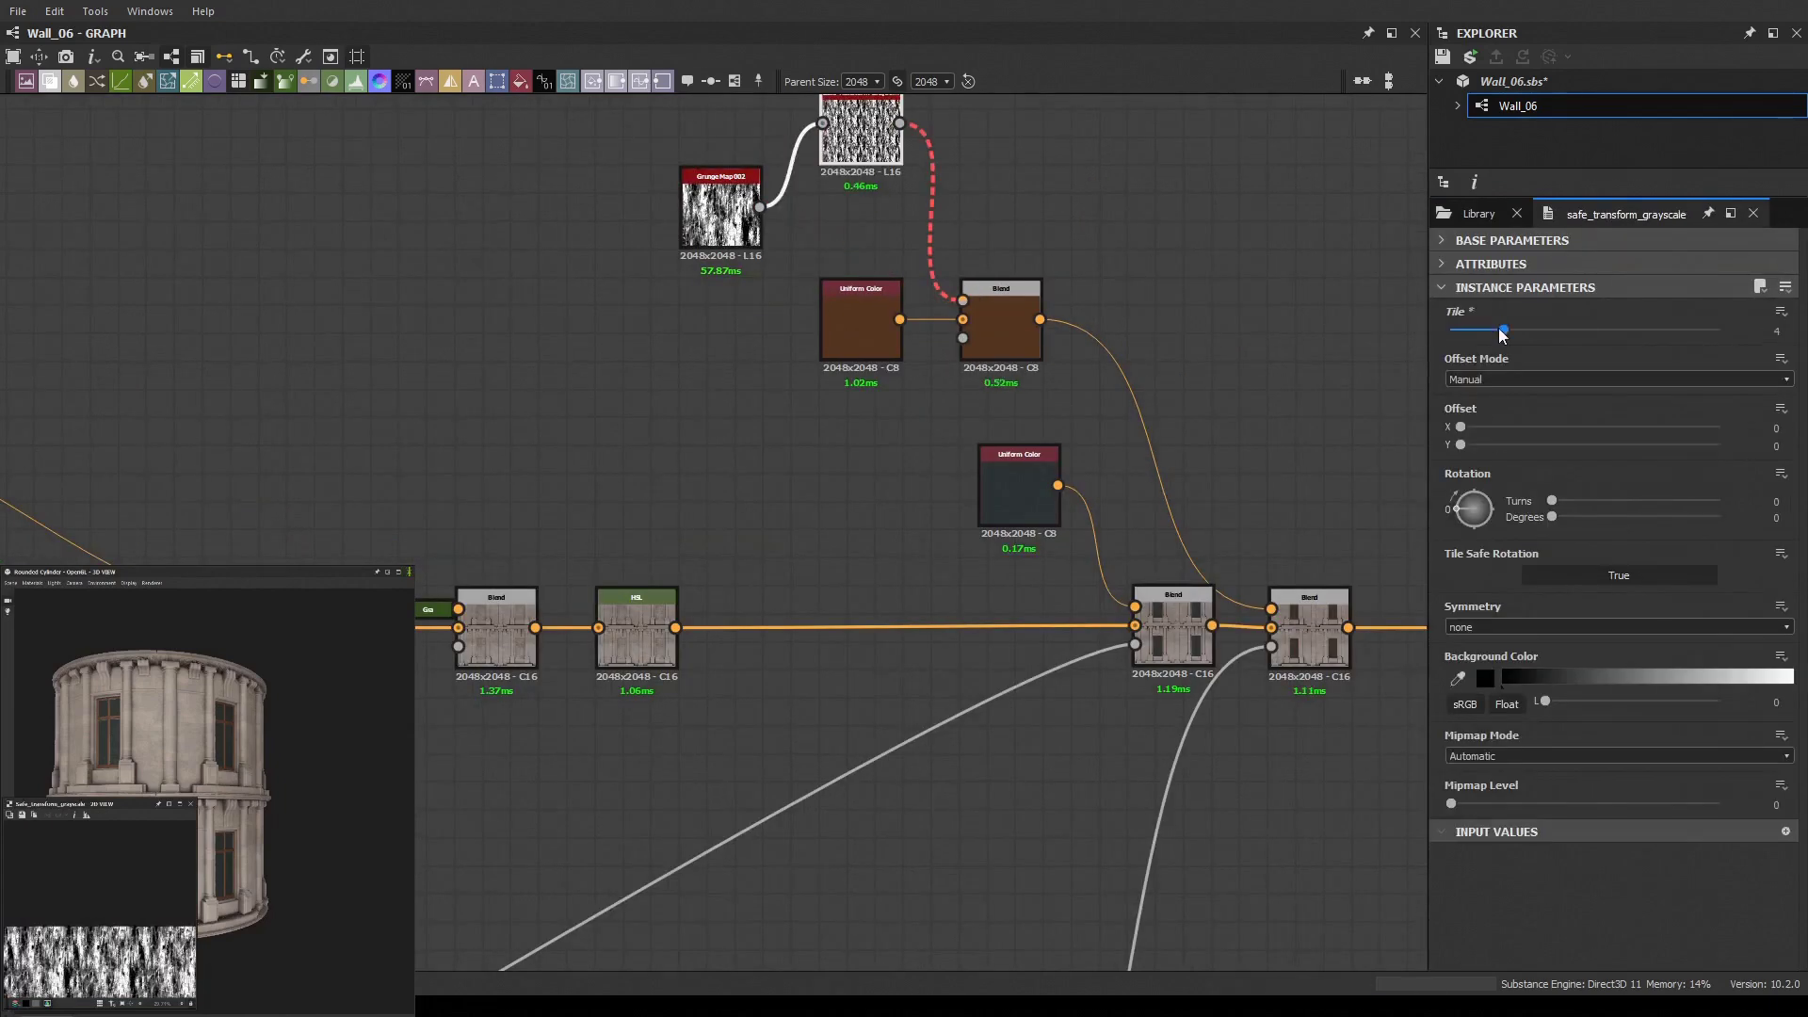
middle_drag(1006, 490, 975, 561)
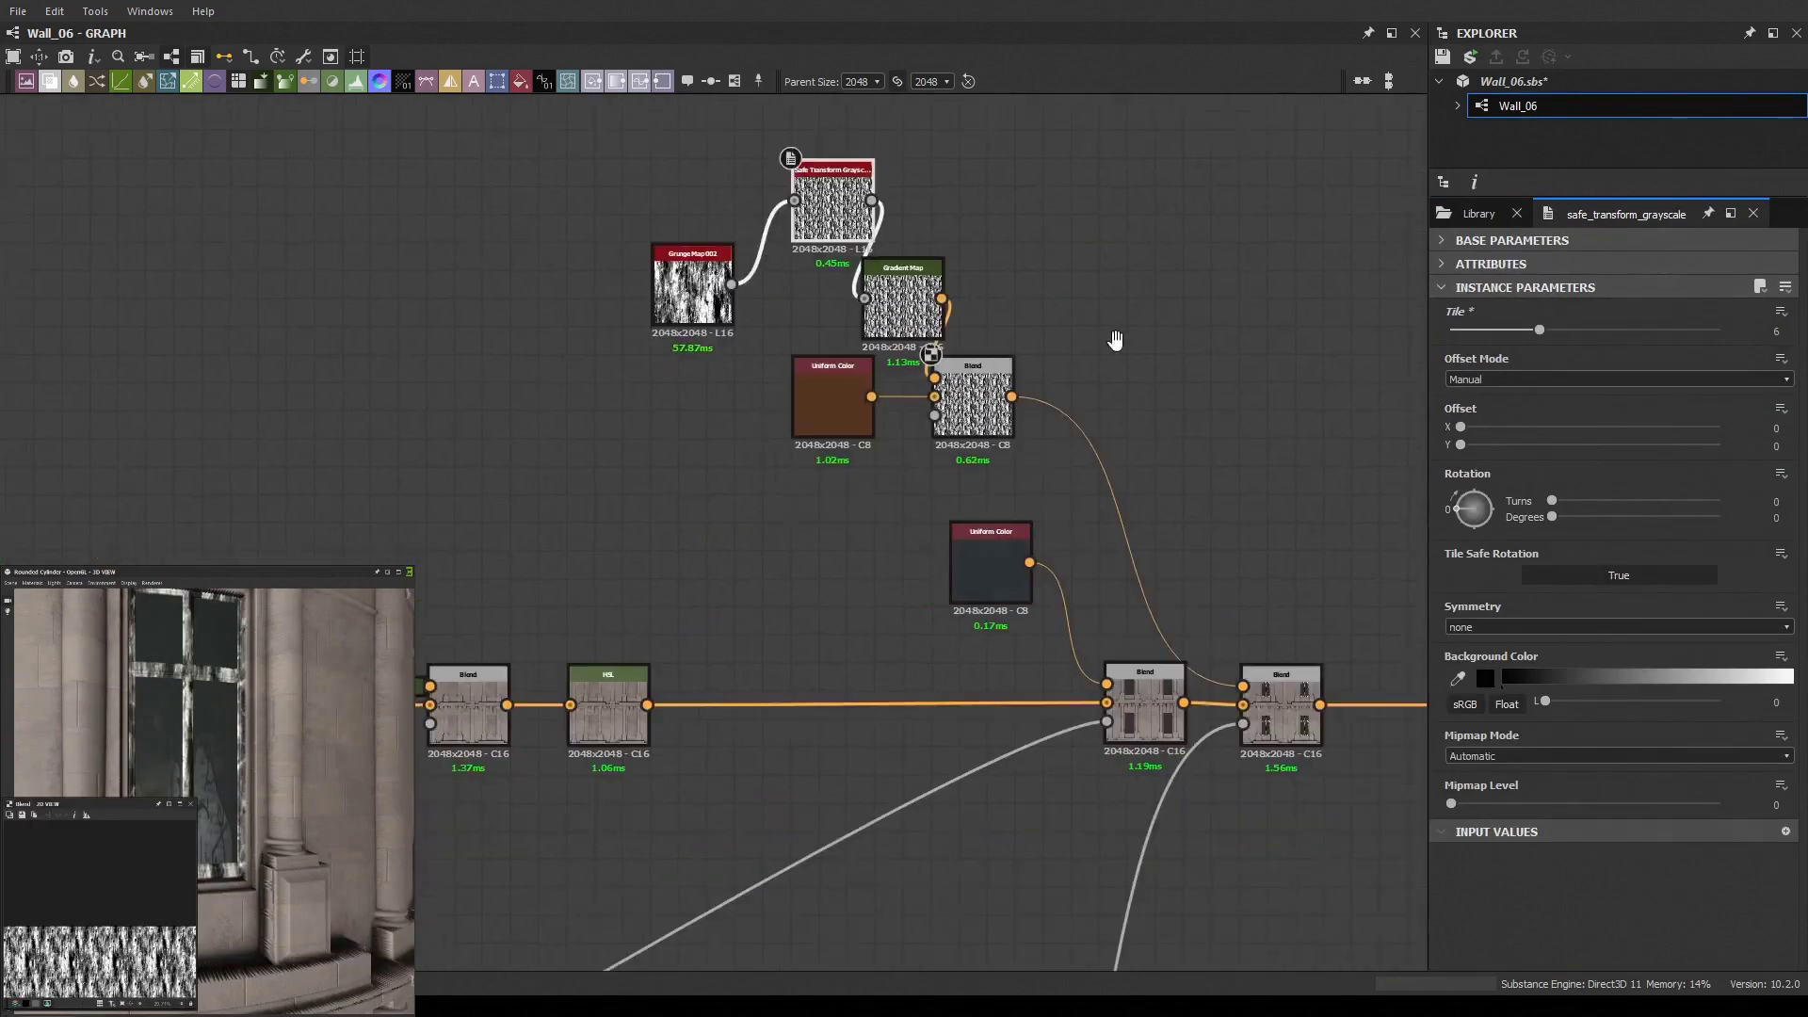
drag(998, 376, 1082, 377)
click(1512, 240)
key(Down)
key(Down)
key(Down)
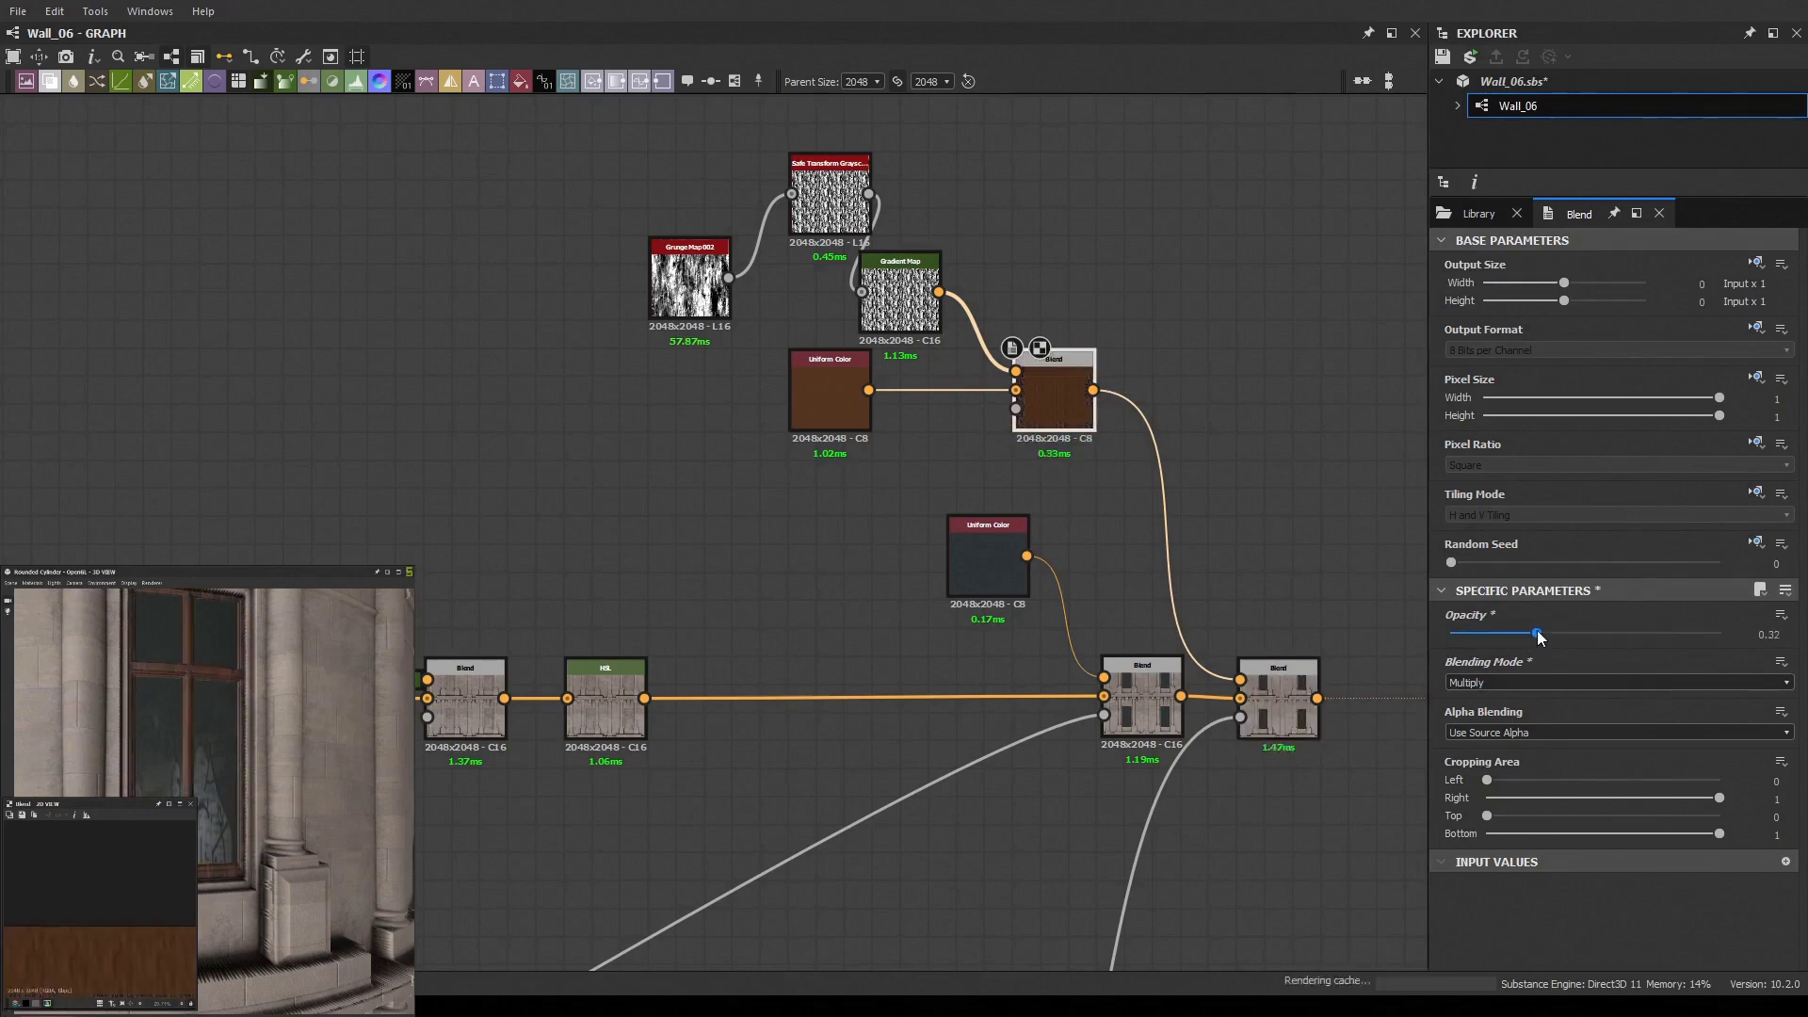
drag(1540, 638, 1546, 637)
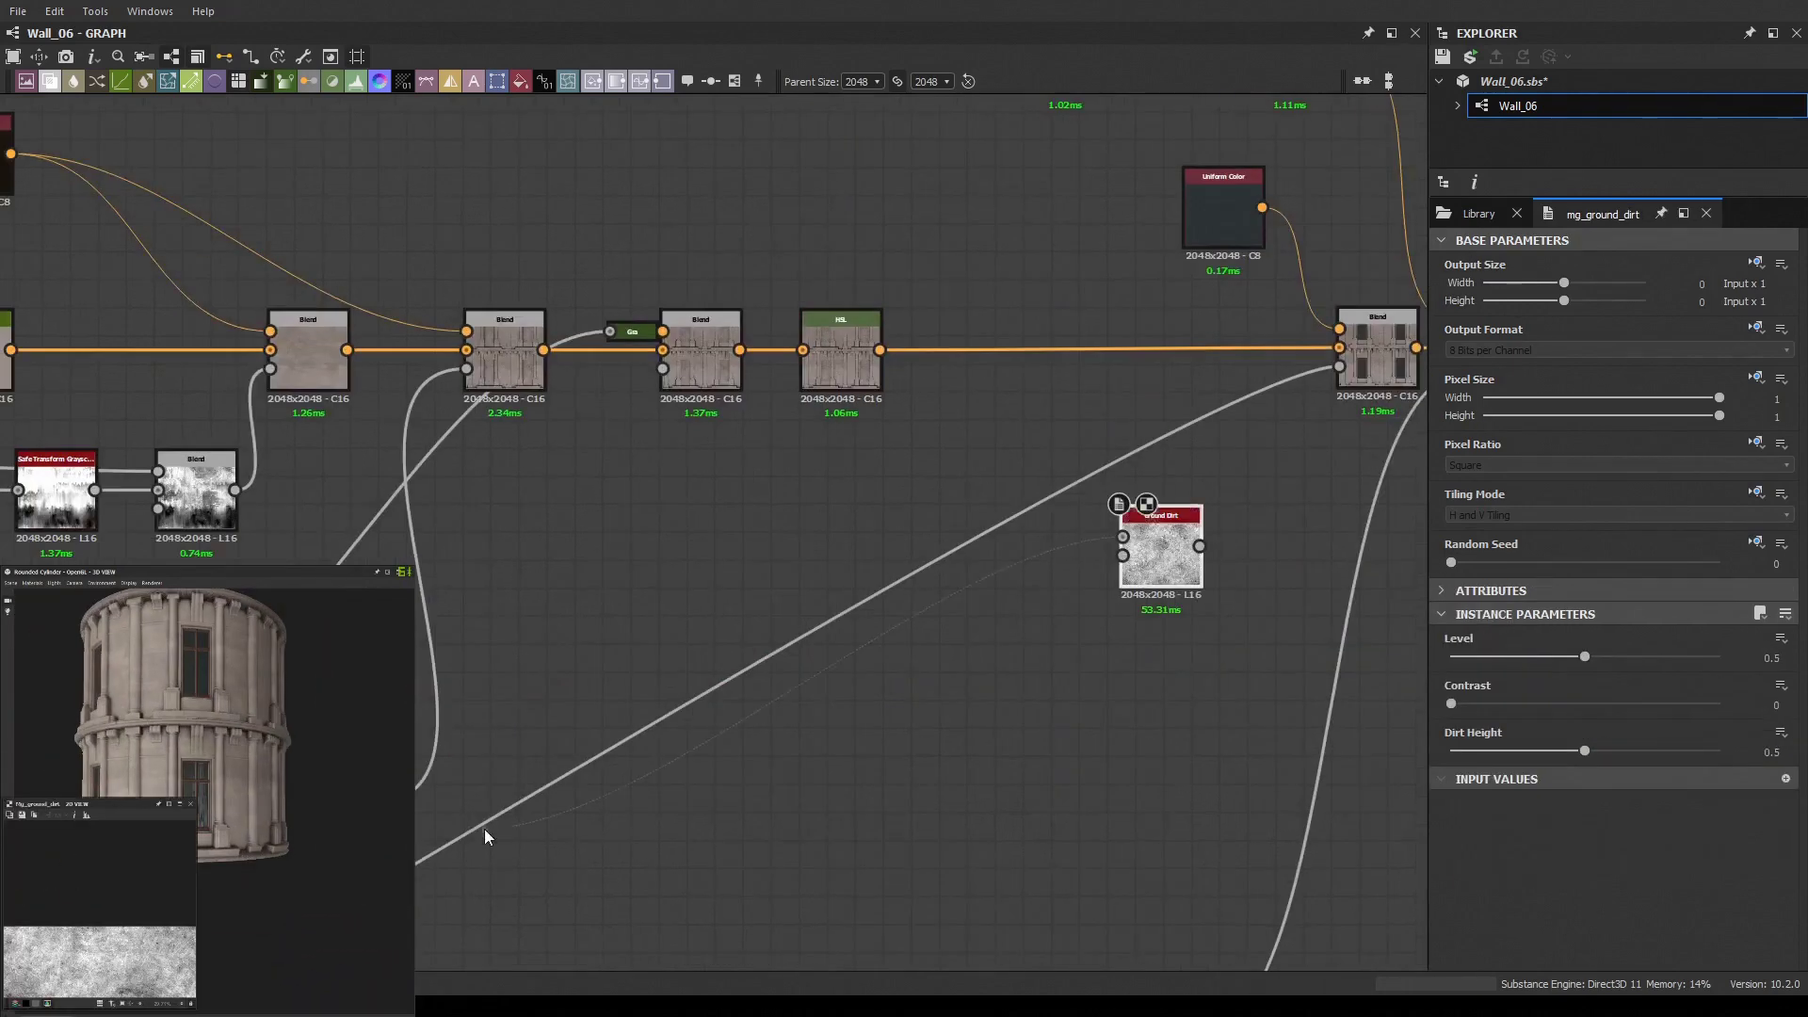
Select the ground dirt node, browse Mesh Adaptive generators, and frame the dirt and rust nodes
click(599, 659)
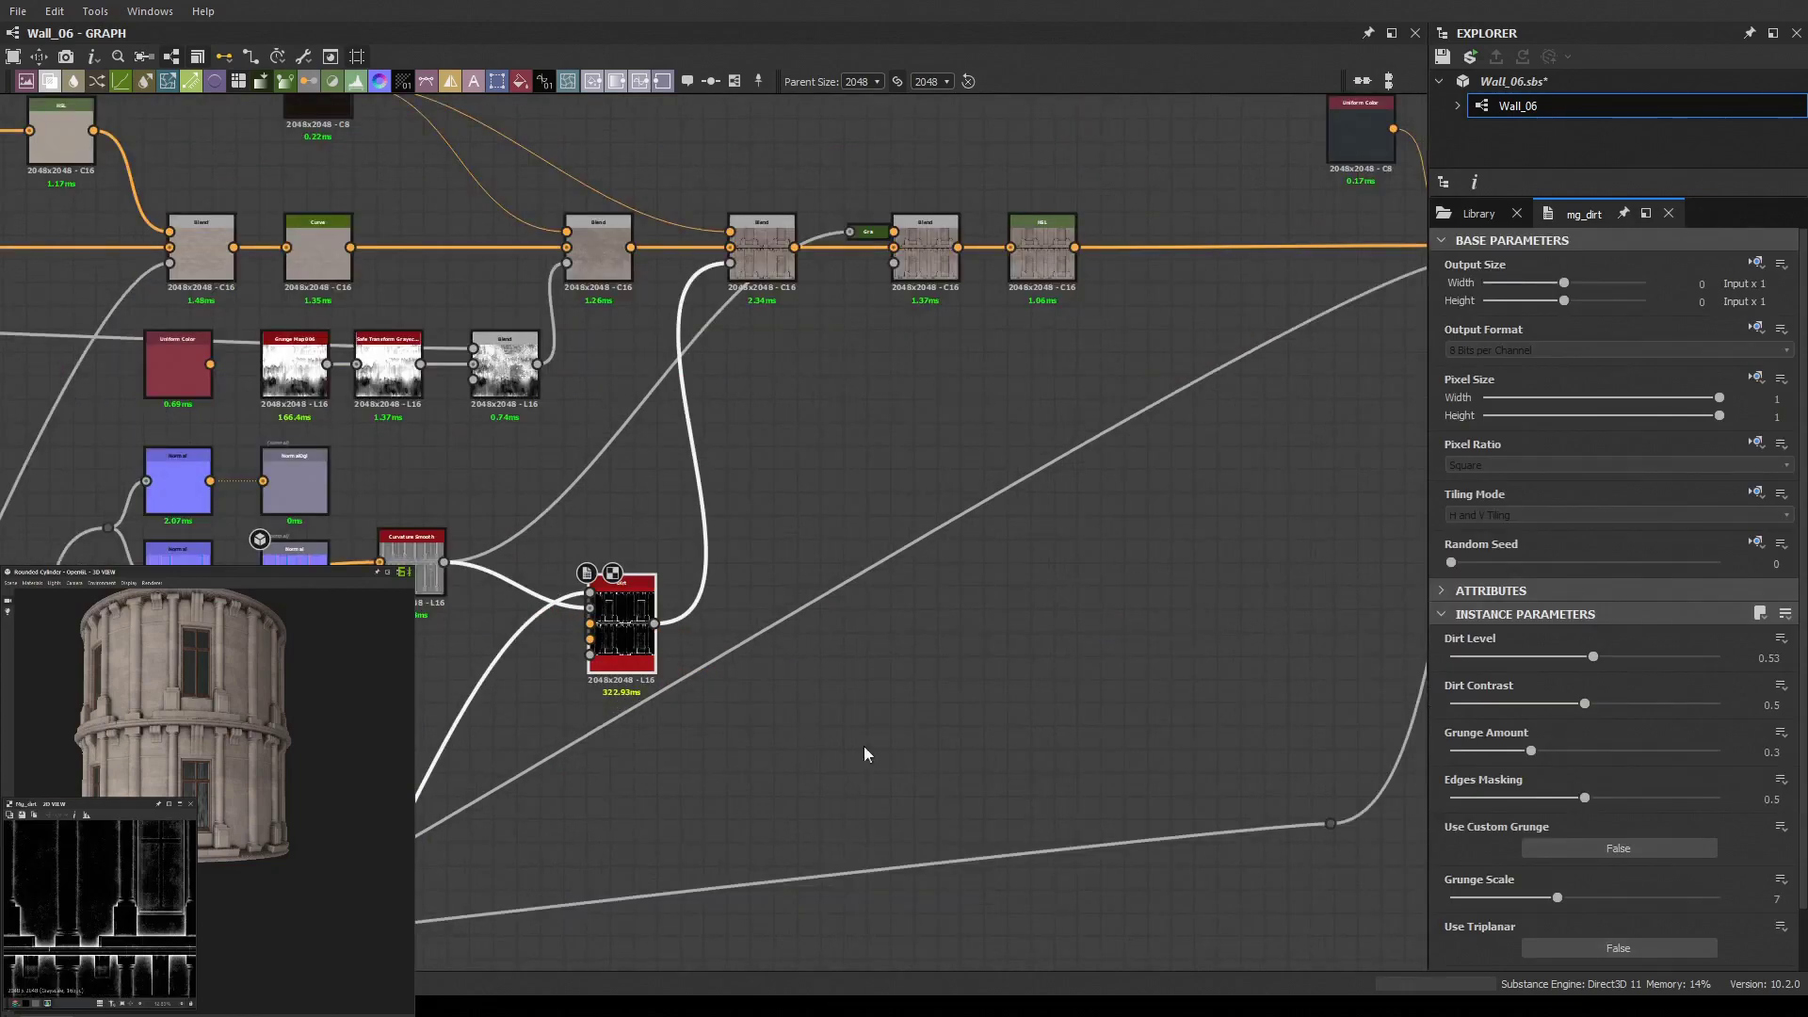
click(1479, 214)
click(1493, 471)
scroll(1731, 765, up, 3)
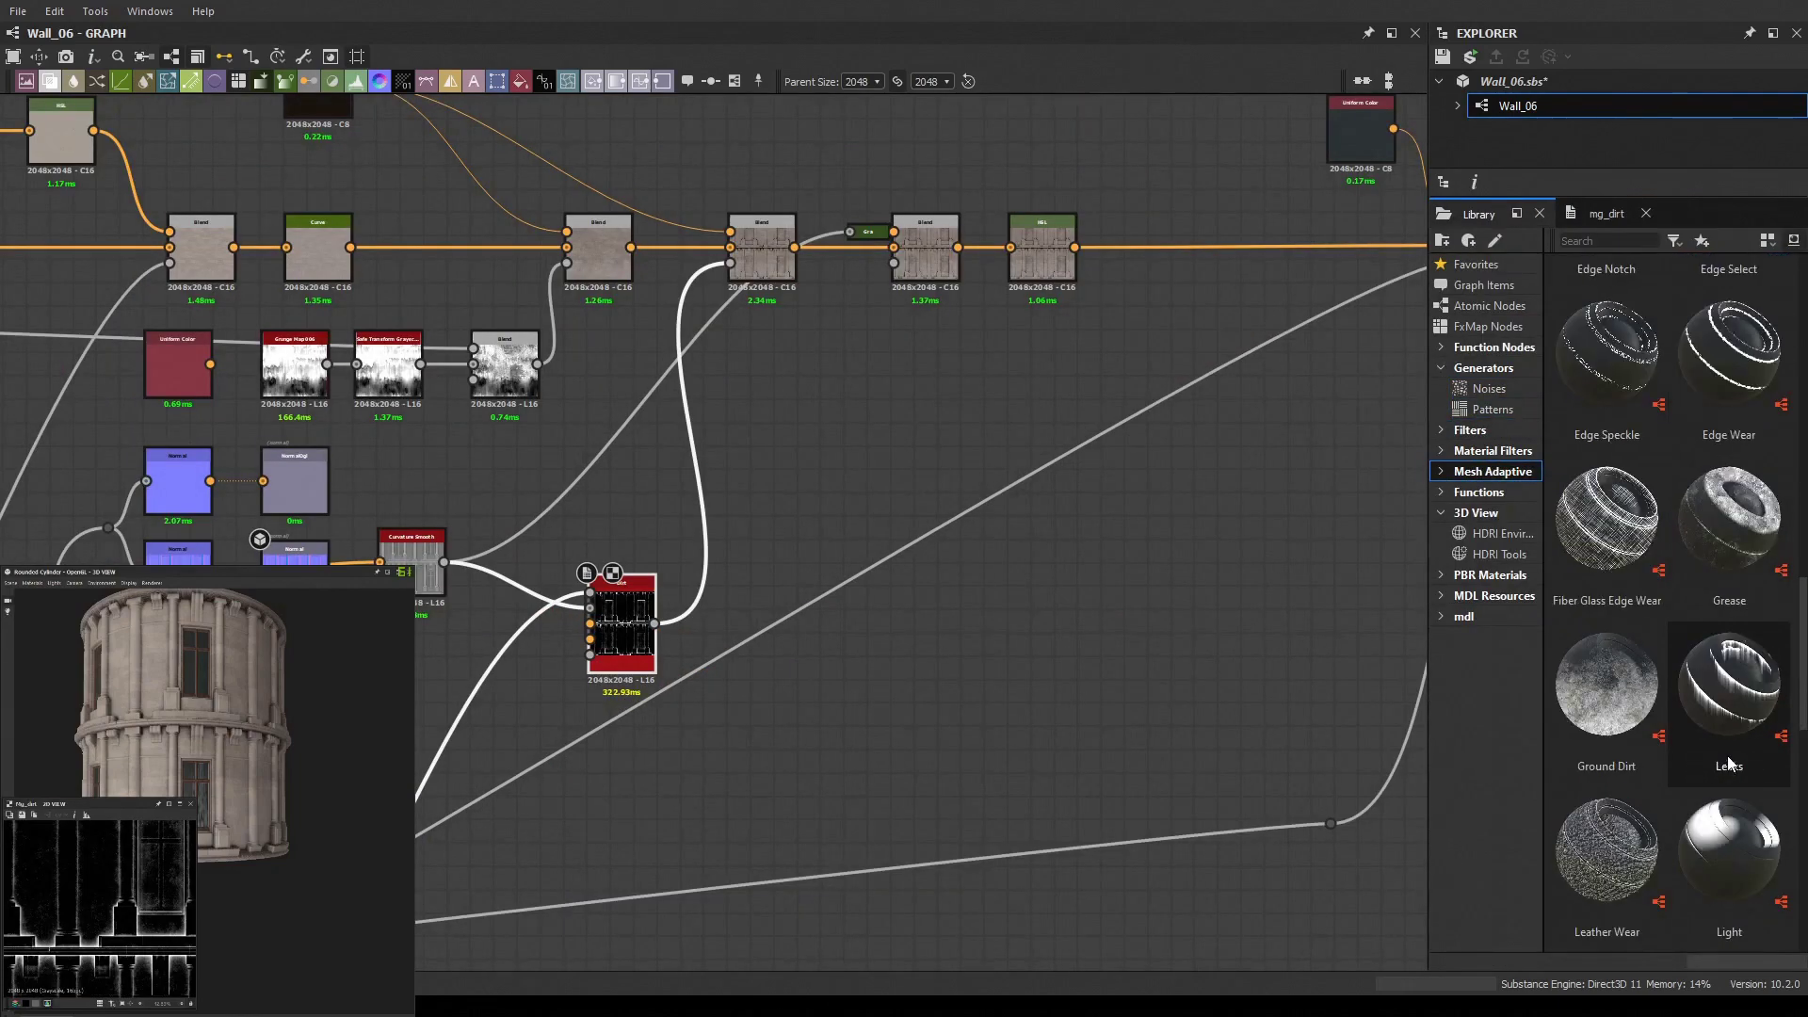
scroll(1731, 765, up, 3)
scroll(1733, 734, up, 3)
drag(1732, 712, 779, 686)
mouse_move(780, 686)
middle_down()
mouse_move(1246, 468)
mouse_move(1245, 399)
middle_up()
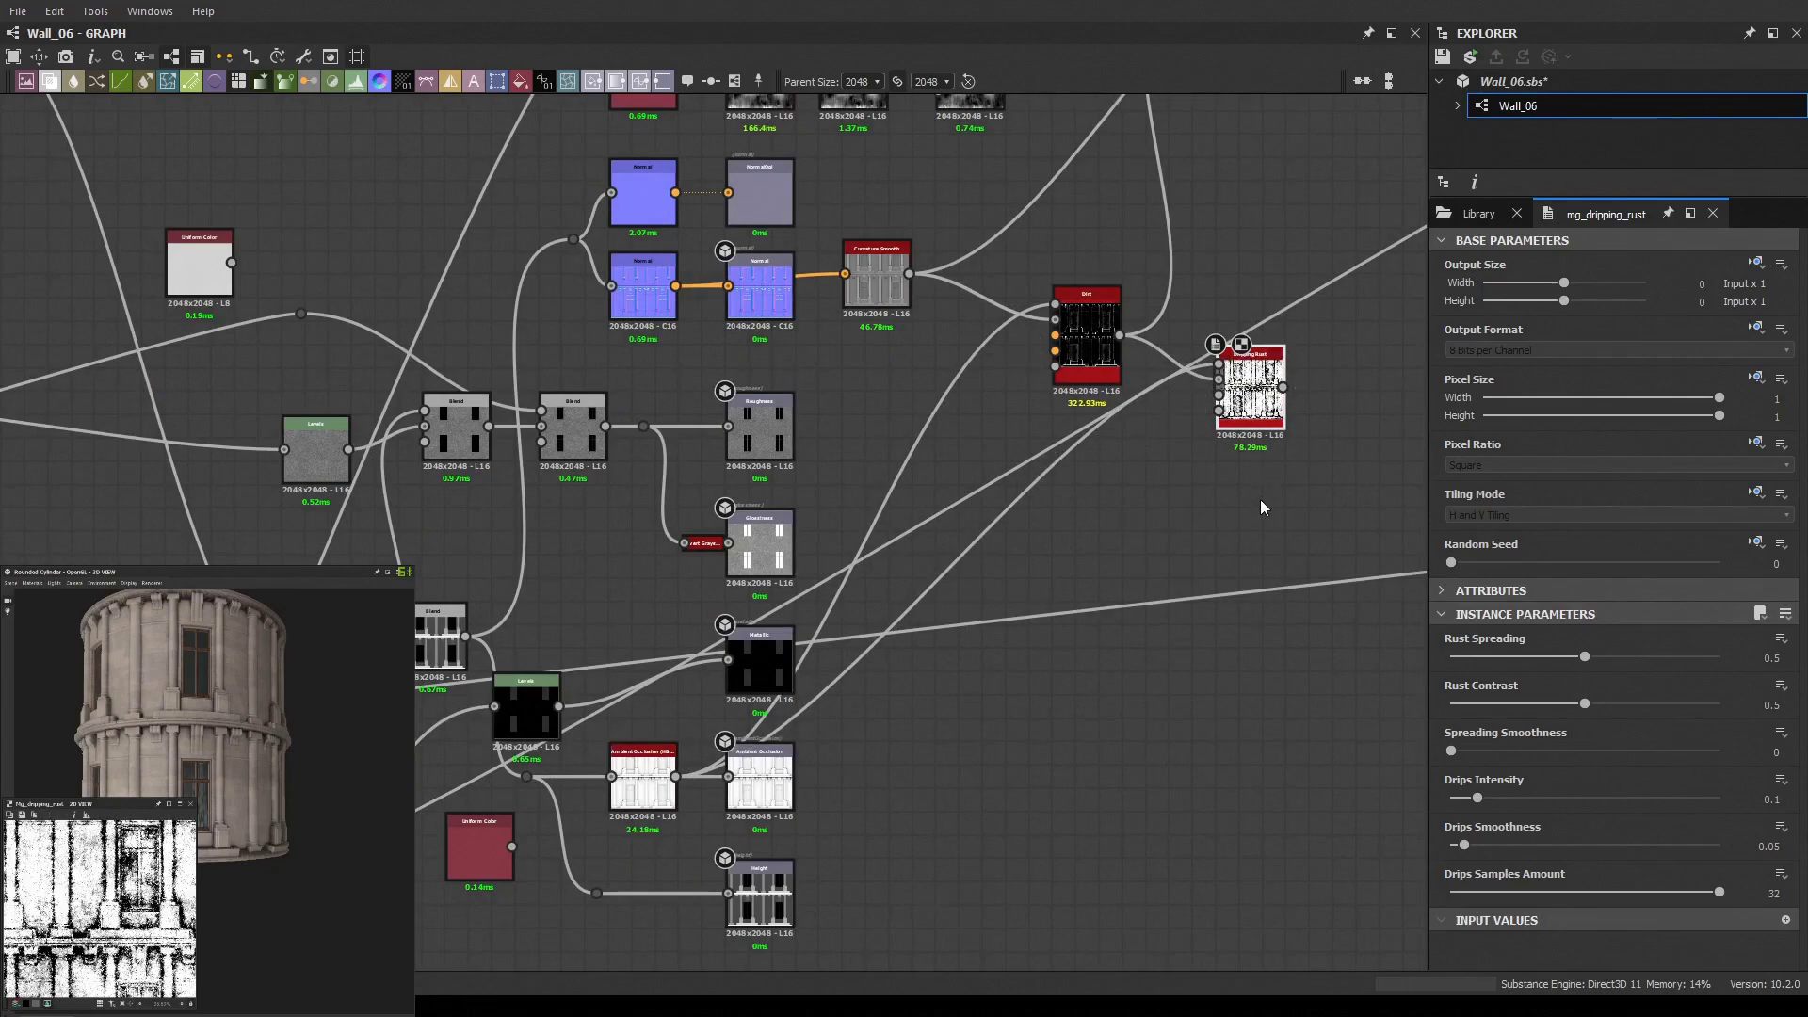
scroll(1297, 506, down, 5)
Add a Threshold after the Safe Transform Grayscale to mask the rust-streak blend
click(1319, 325)
scroll(1139, 471, up, 3)
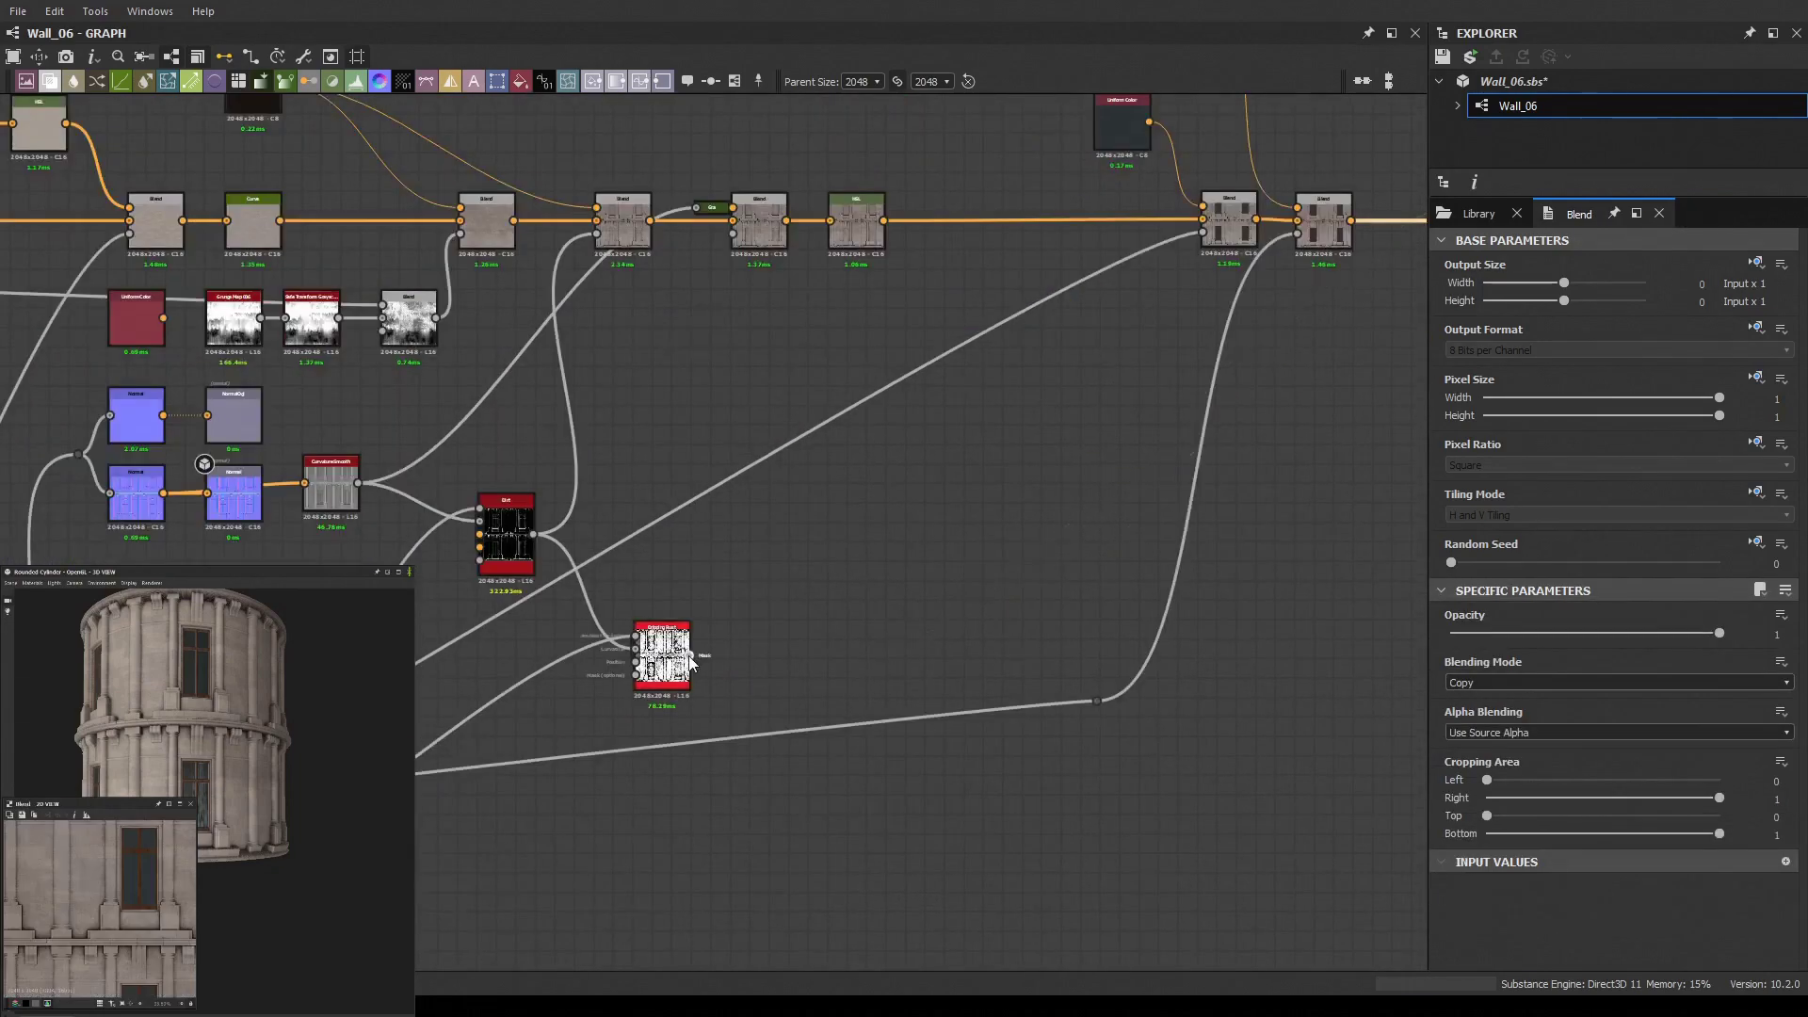
scroll(1140, 471, up, 2)
scroll(1139, 471, up, 3)
scroll(711, 532, down, 5)
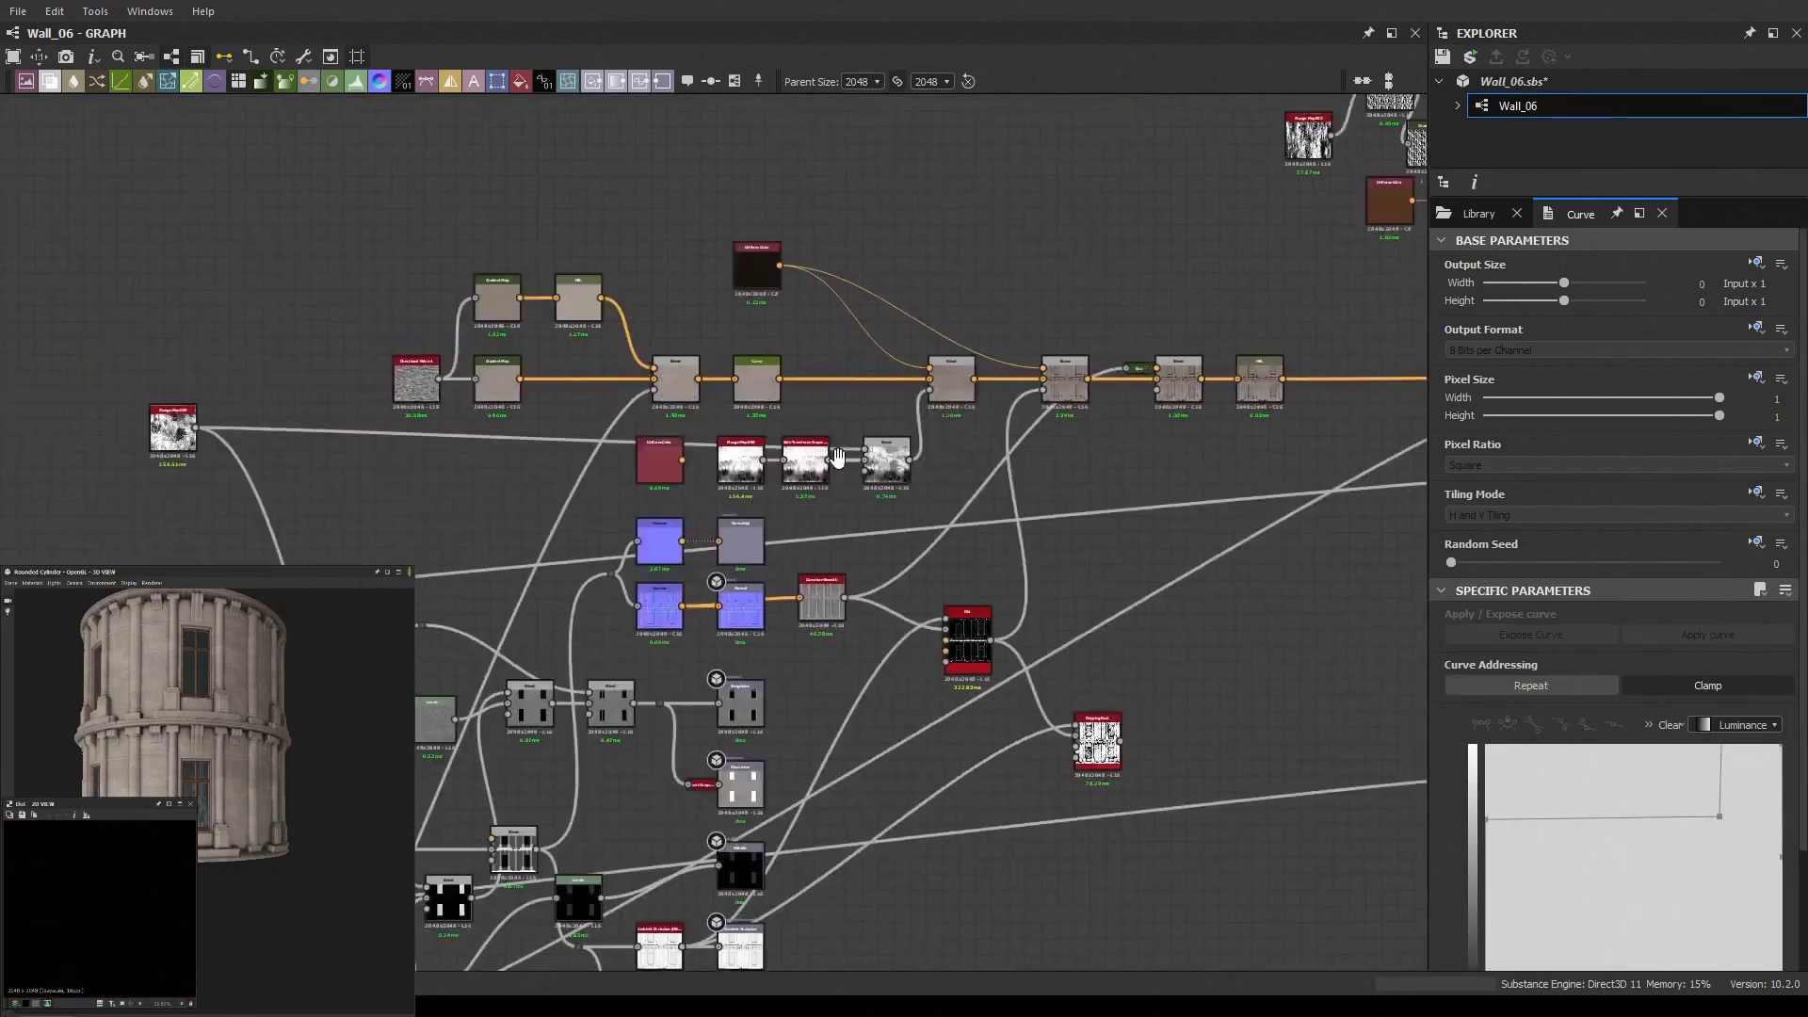
scroll(711, 532, up, 4)
click(711, 532)
scroll(817, 635, up, 3)
scroll(817, 635, up, 2)
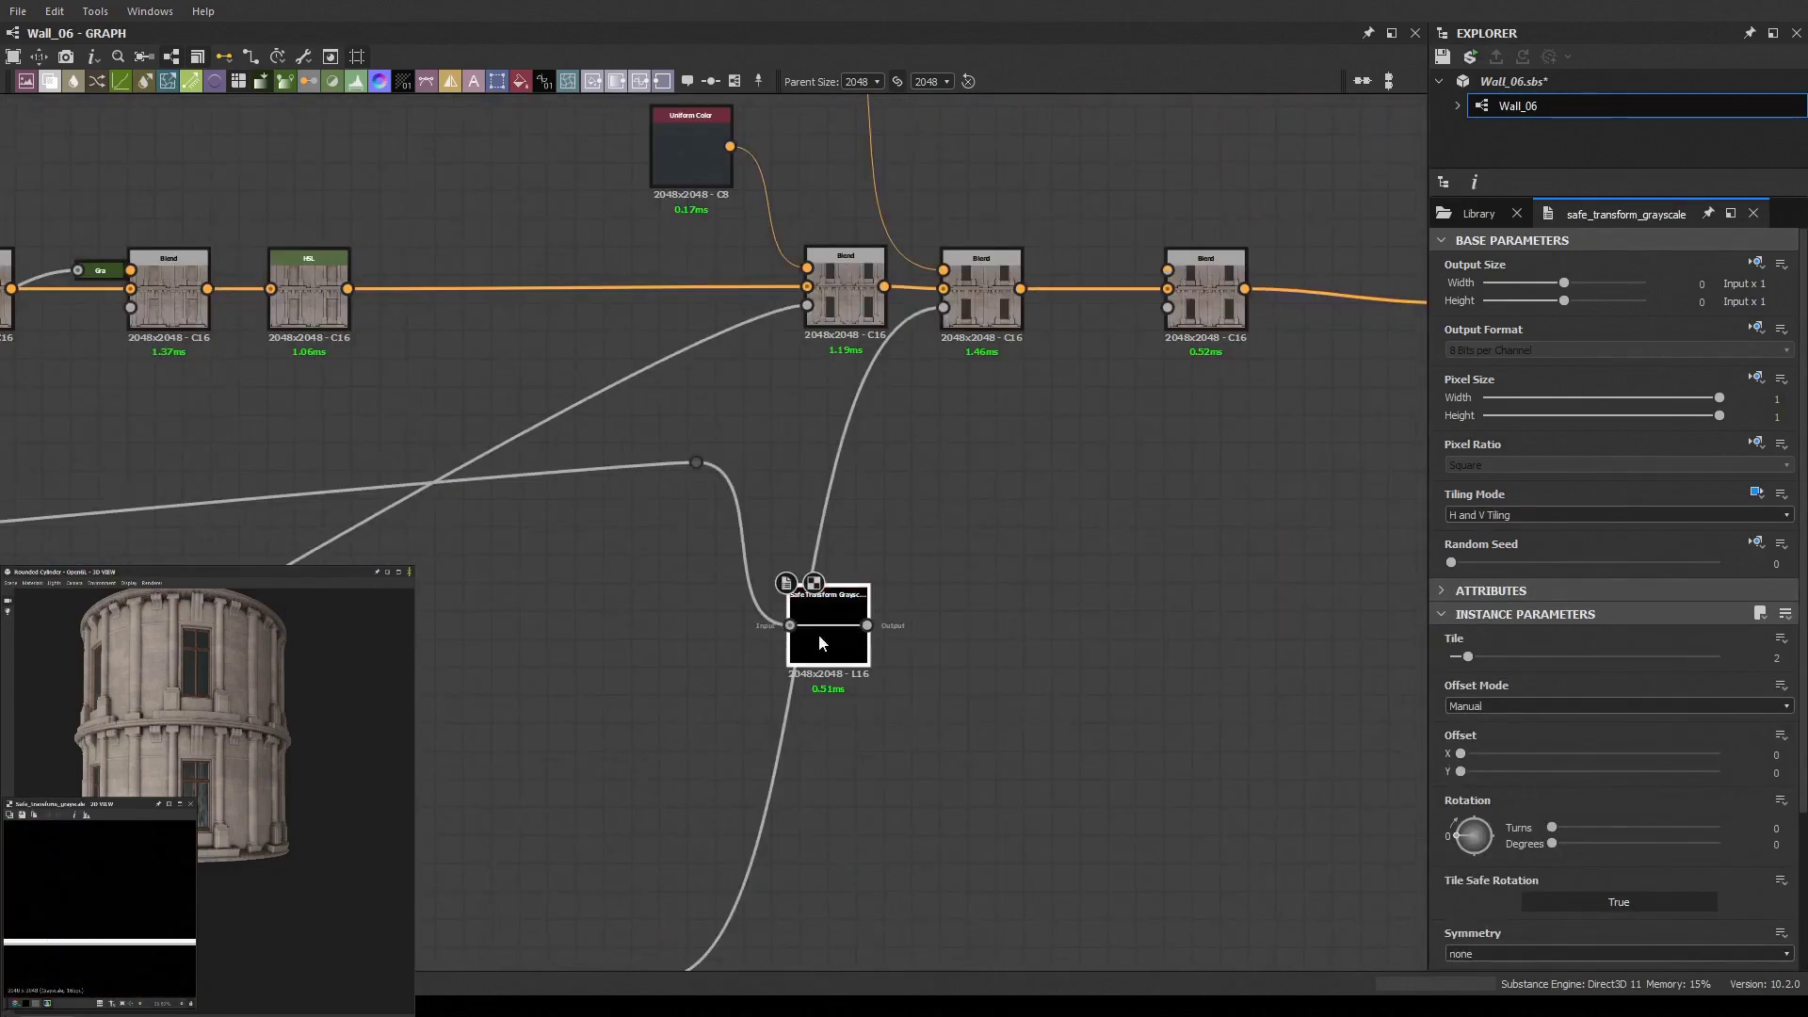
click(524, 755)
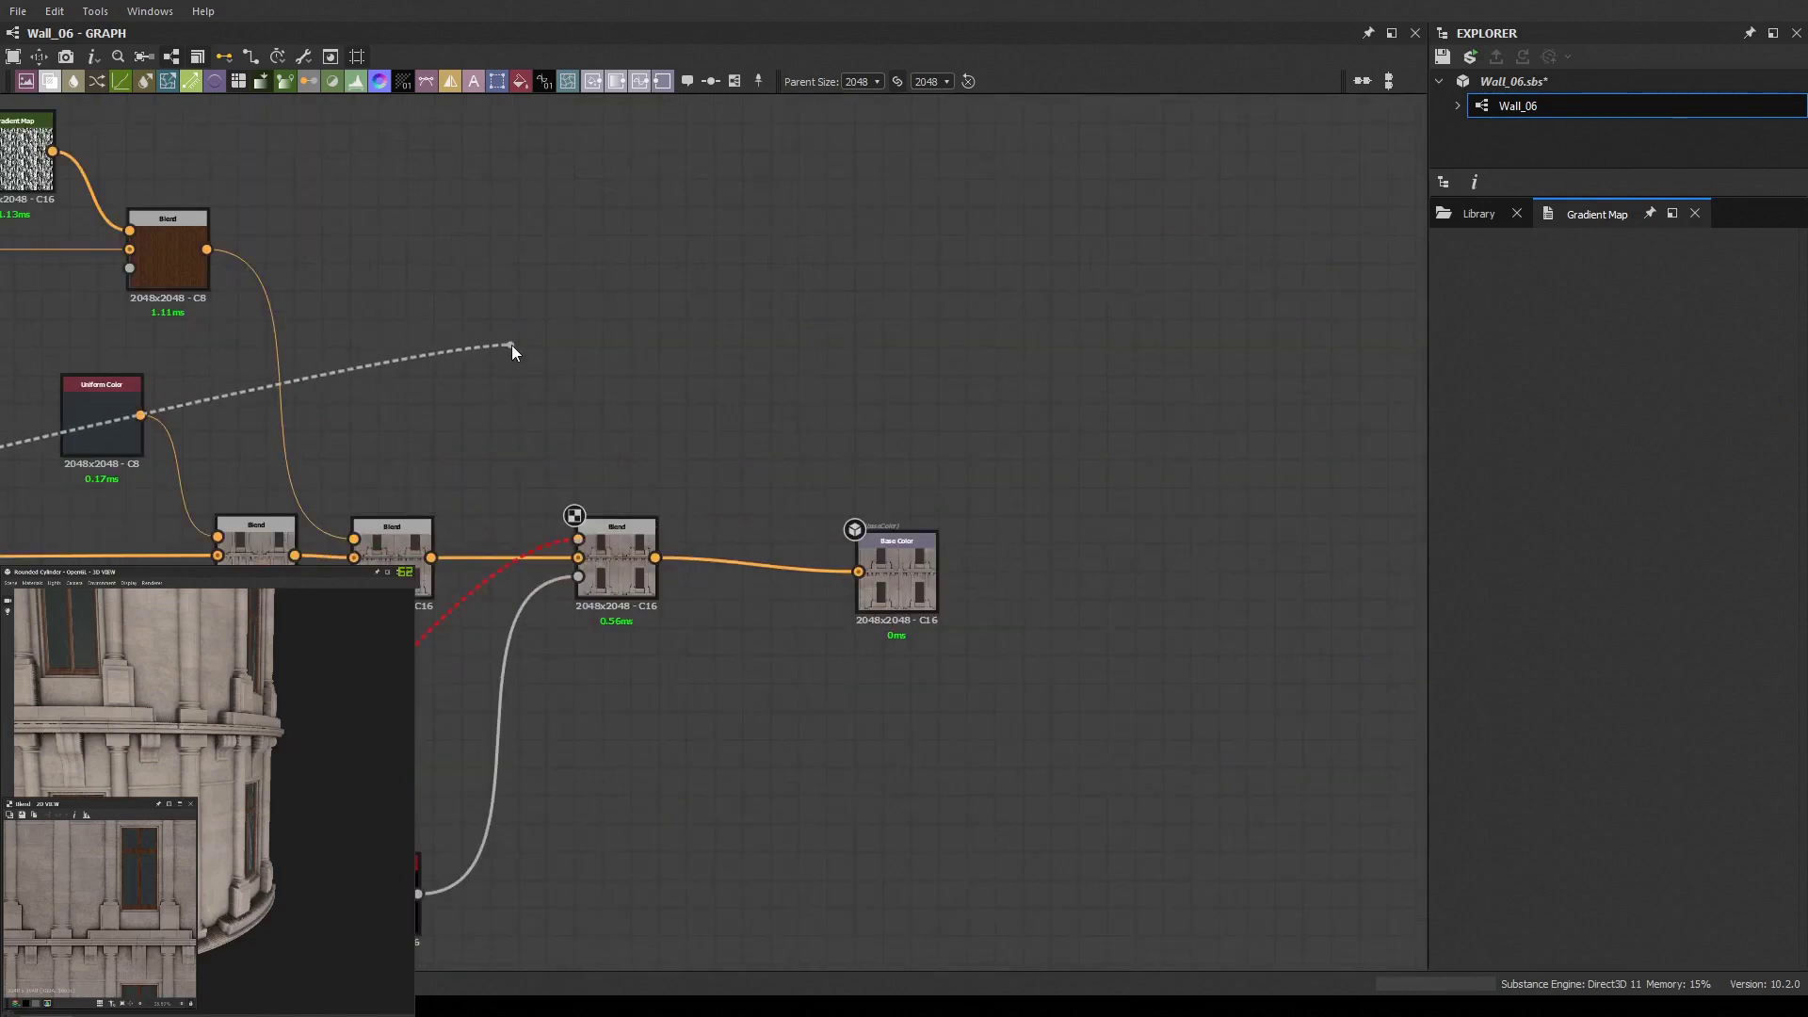
Insert a Transformation 2D after the rust Gradient Map and preview the rust blend
double_click(527, 354)
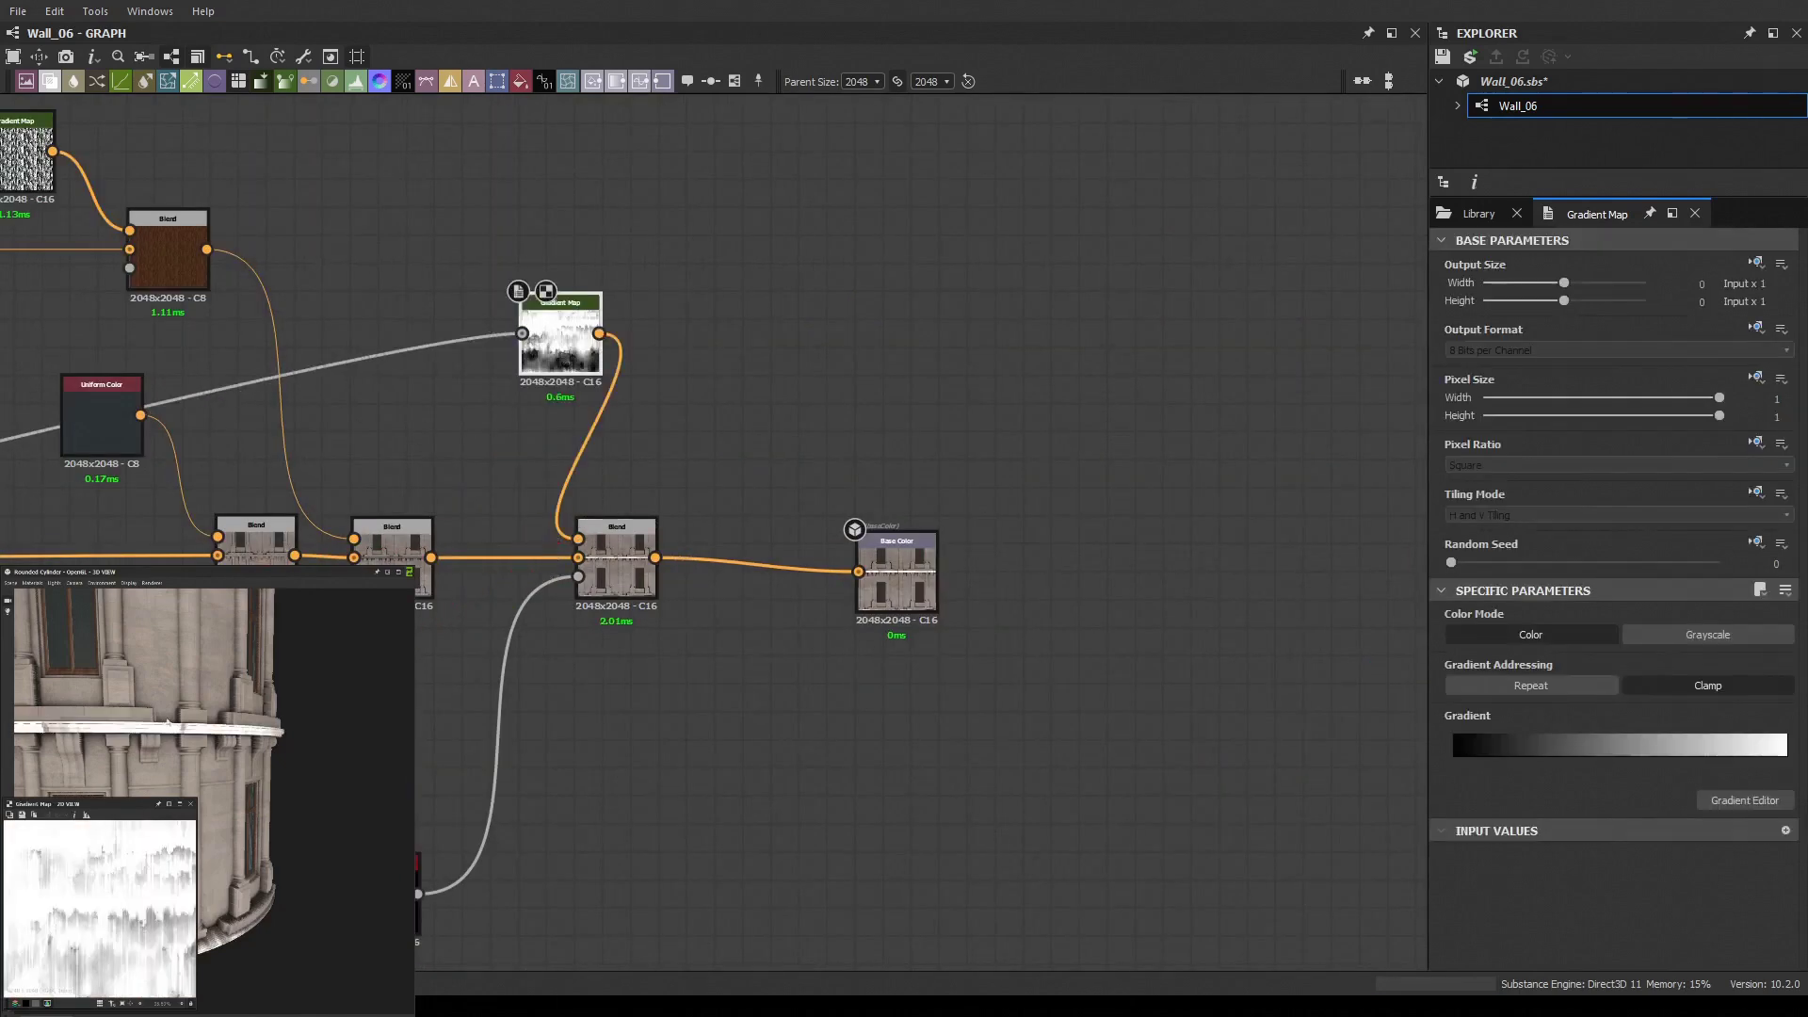
click(497, 81)
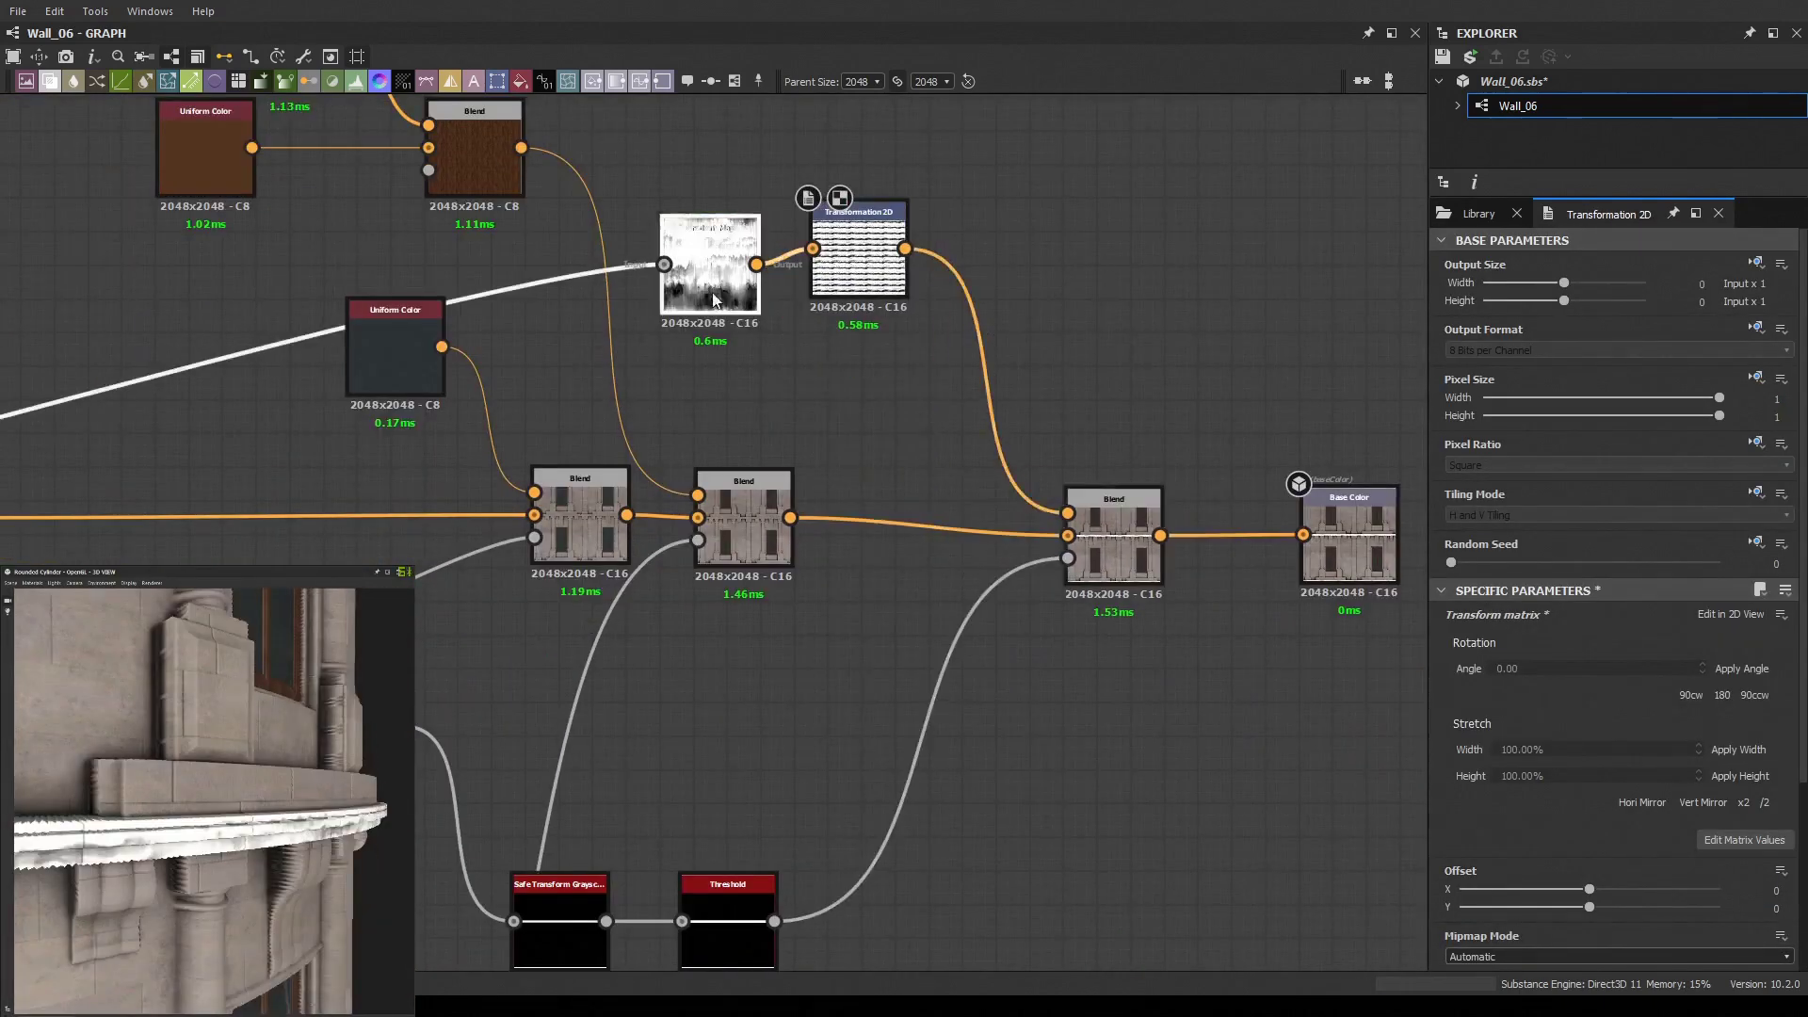
click(1114, 542)
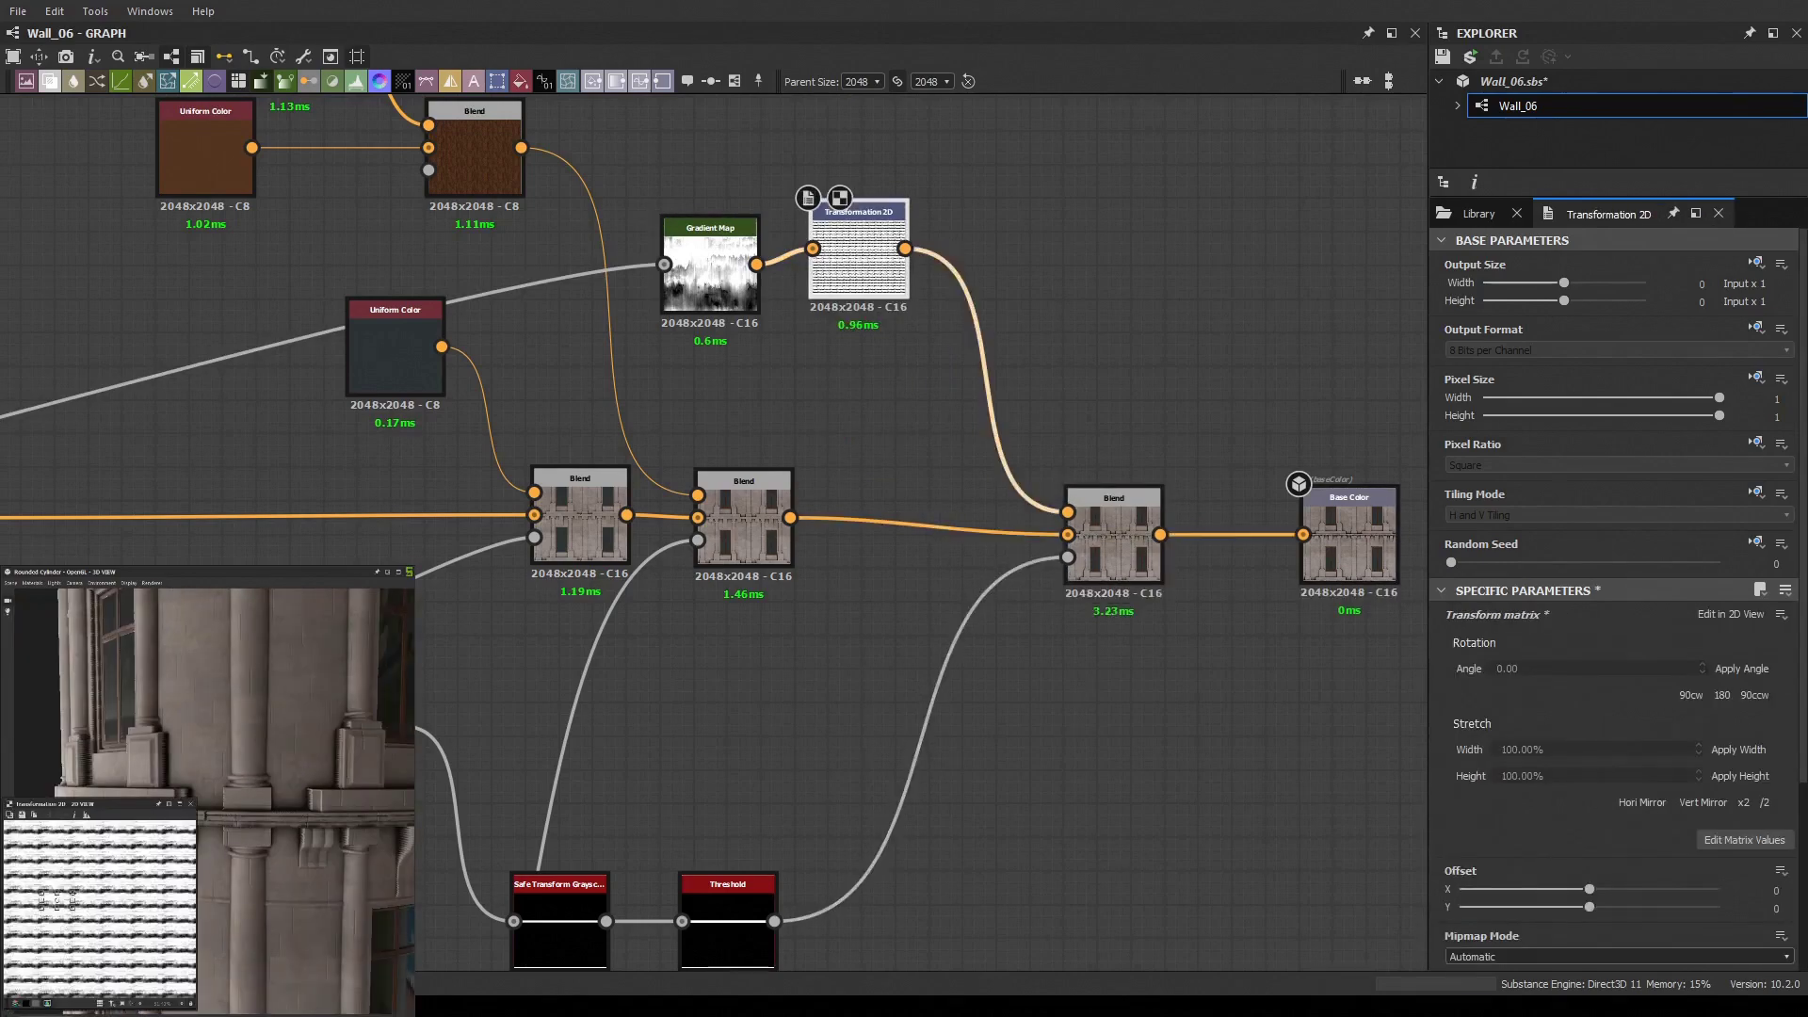
double_click(1114, 537)
click(852, 271)
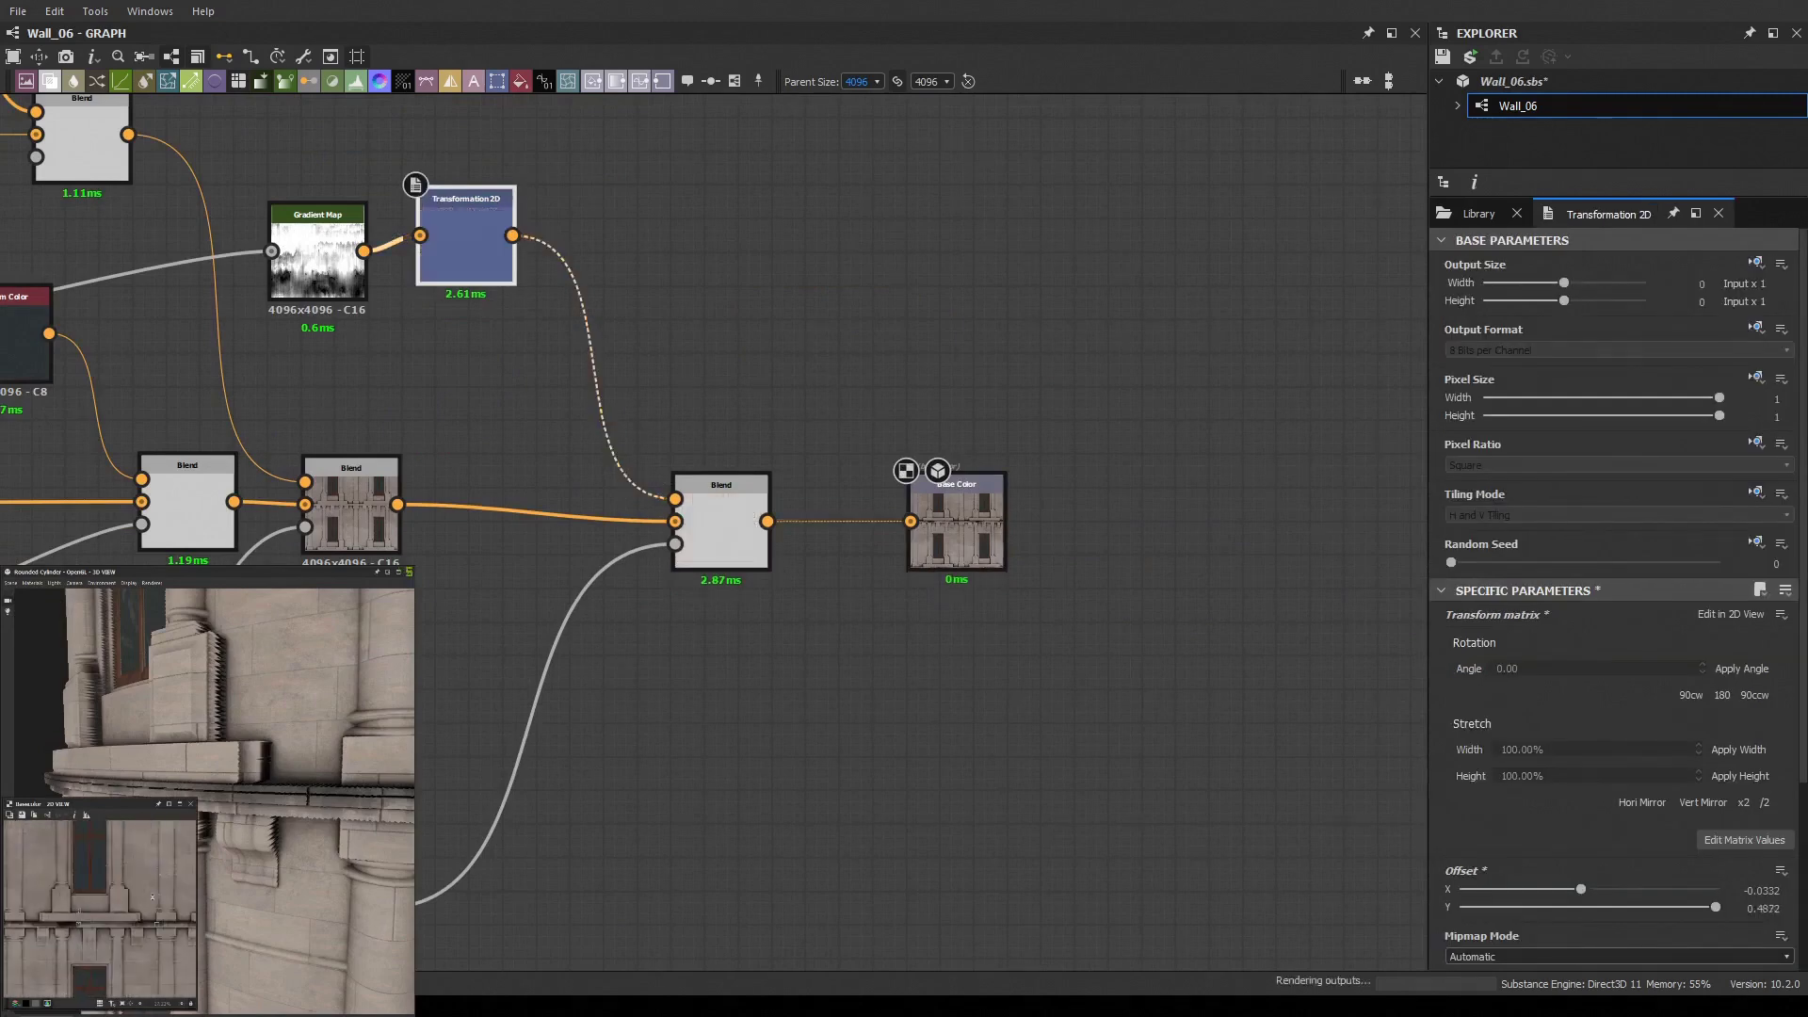
Offset the rust streaks to X -0.0936, Y 0.3211 and check the base colour result
drag(85, 912, 320, 783)
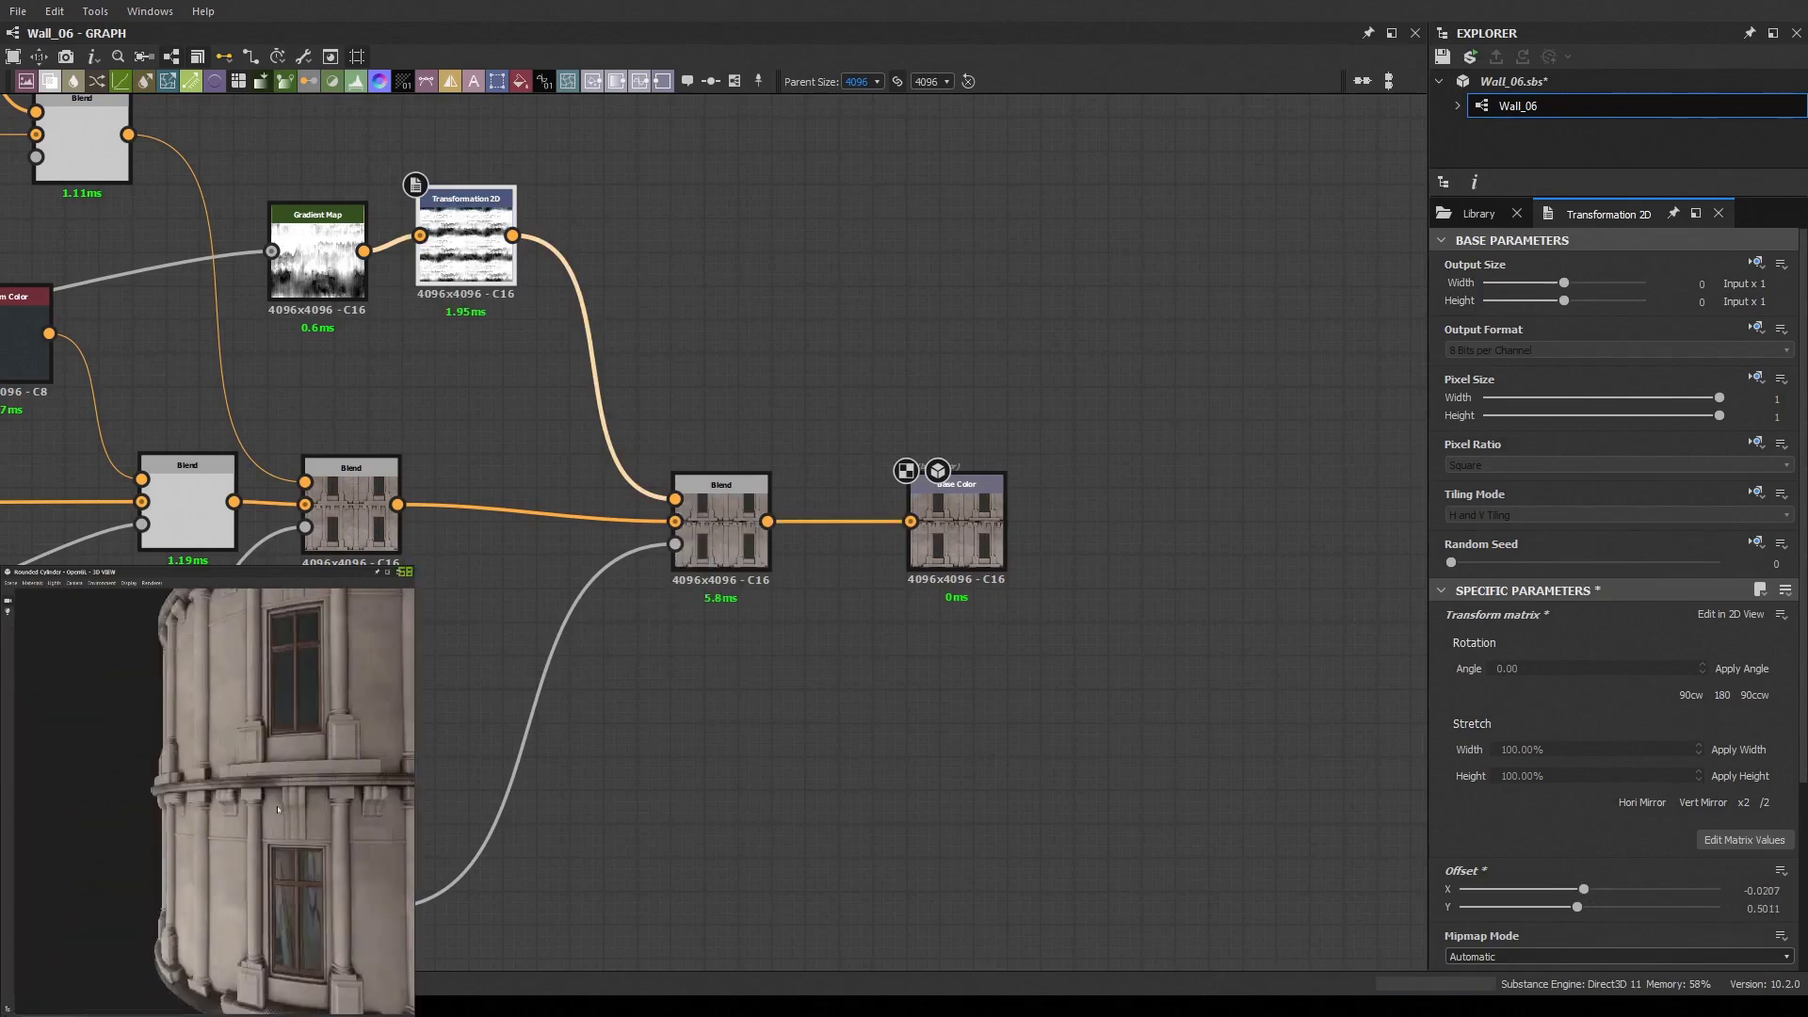
click(318, 254)
middle_drag(382, 354, 776, 384)
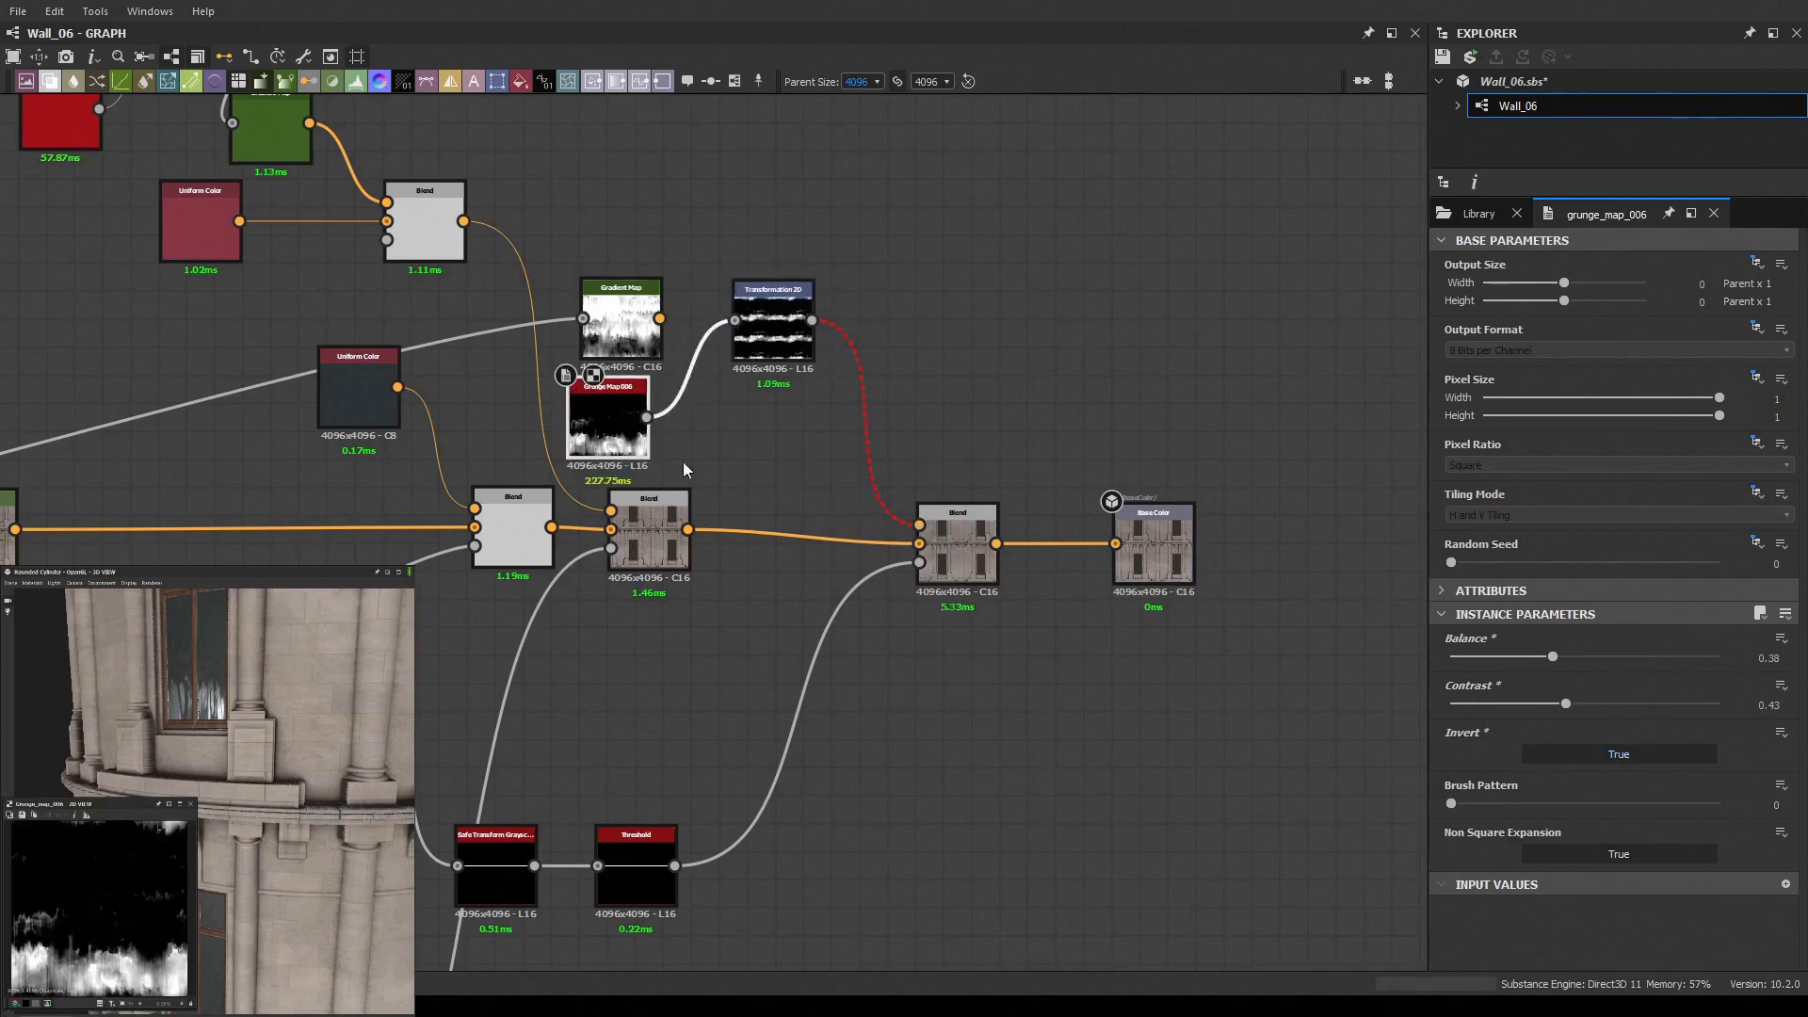
click(773, 321)
drag(111, 934, 104, 904)
scroll(99, 904, down, 2)
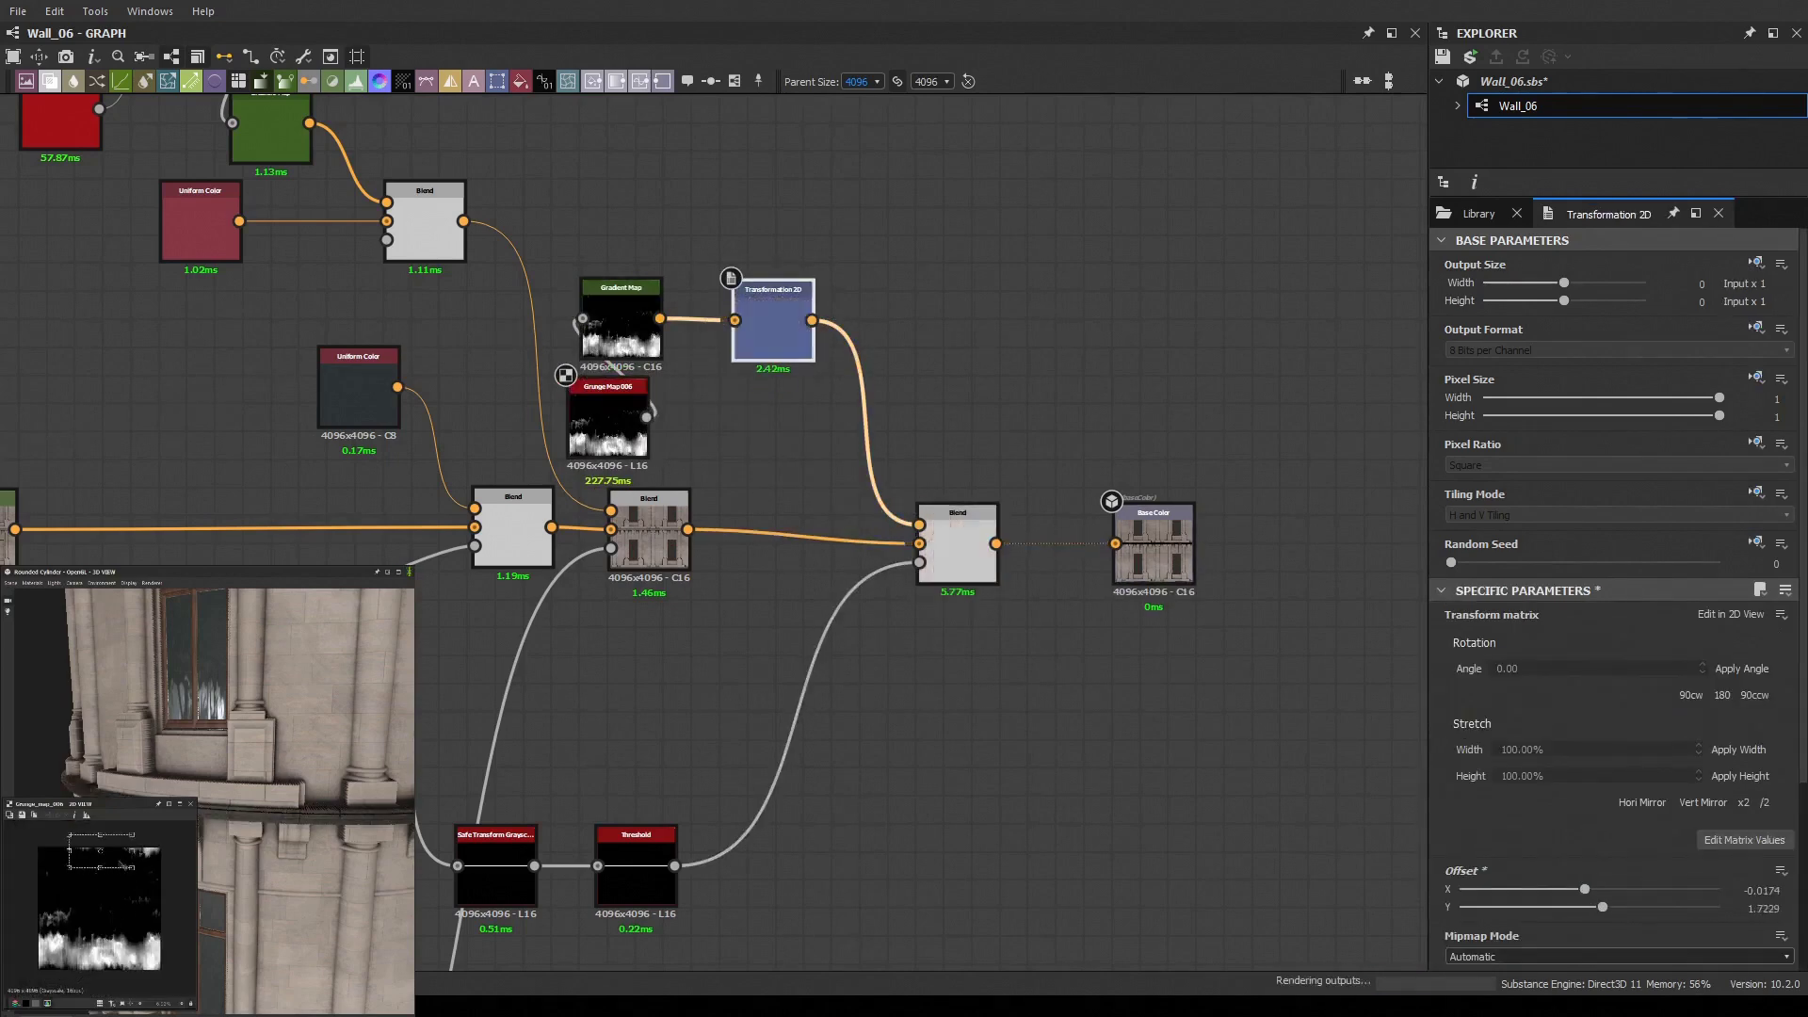
double_click(958, 537)
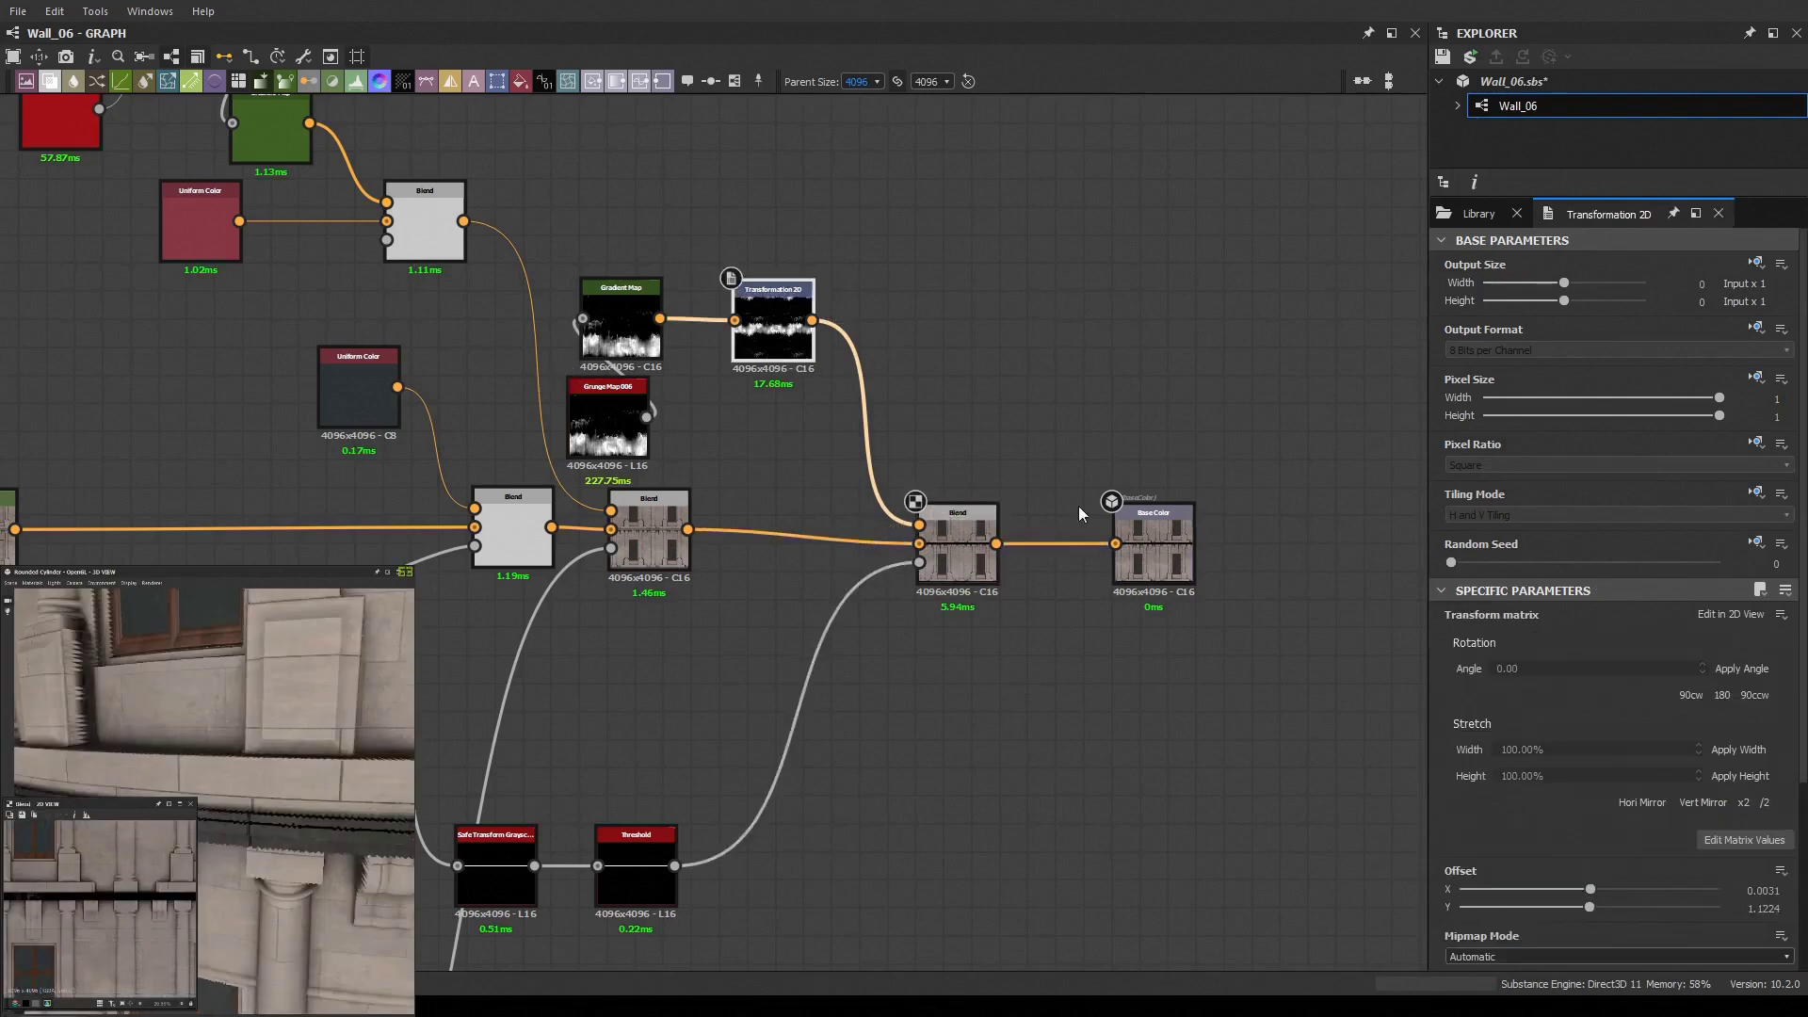
drag(101, 848, 138, 880)
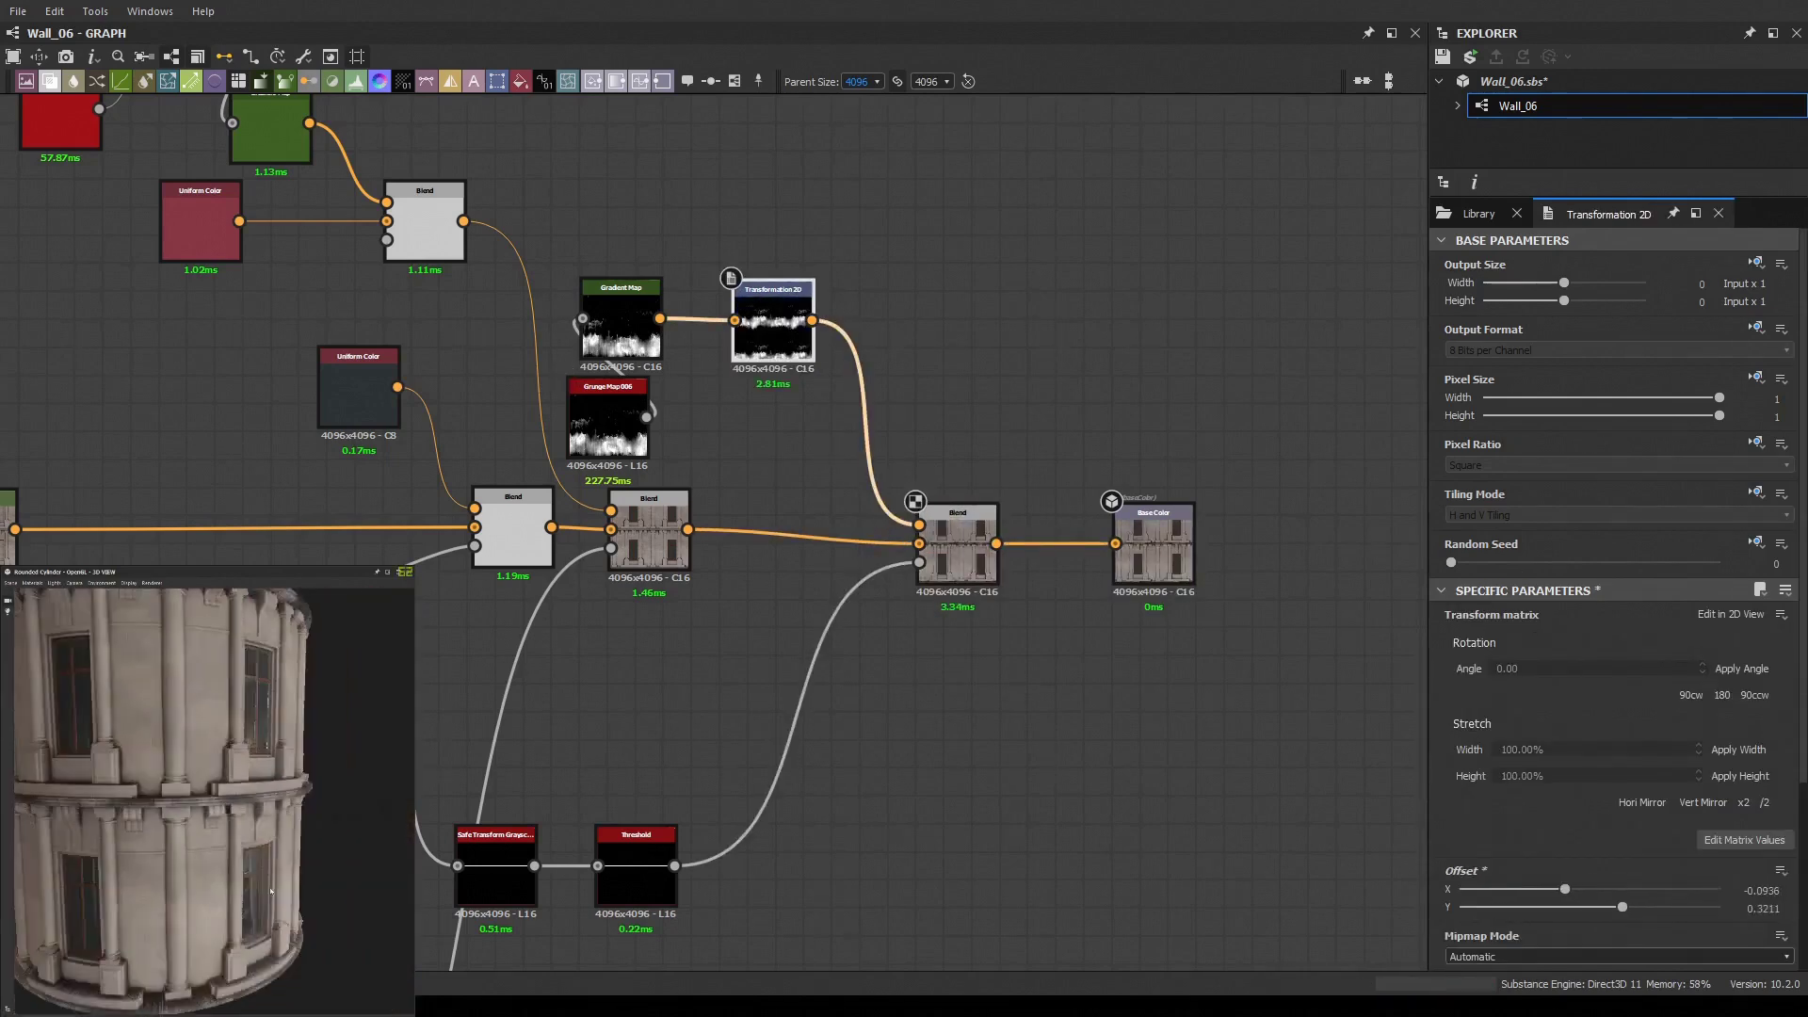
drag(119, 930, 207, 847)
middle_drag(2, 565, 529, 539)
Preview the Grunge Map 006, Dirt Gradient and Transformation 2D outputs of the dirt layer
scroll(529, 537, down, 5)
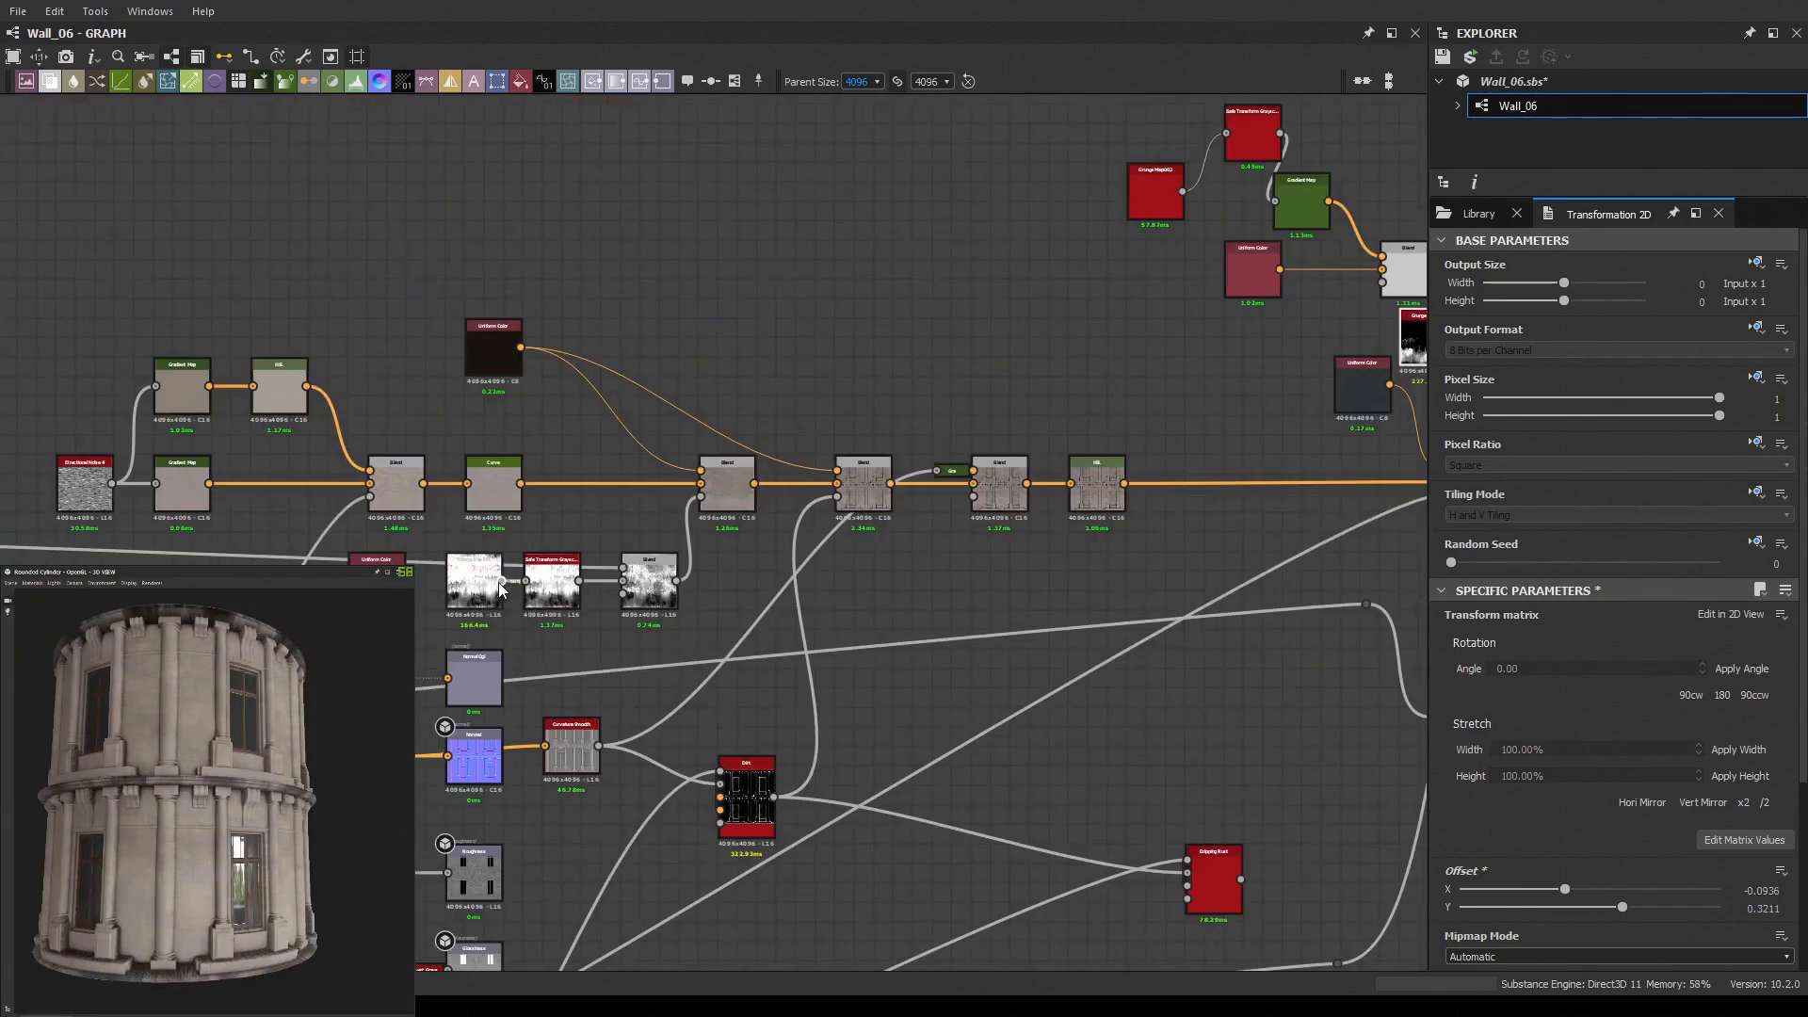
scroll(568, 380, up, 3)
double_click(419, 628)
scroll(696, 433, up, 3)
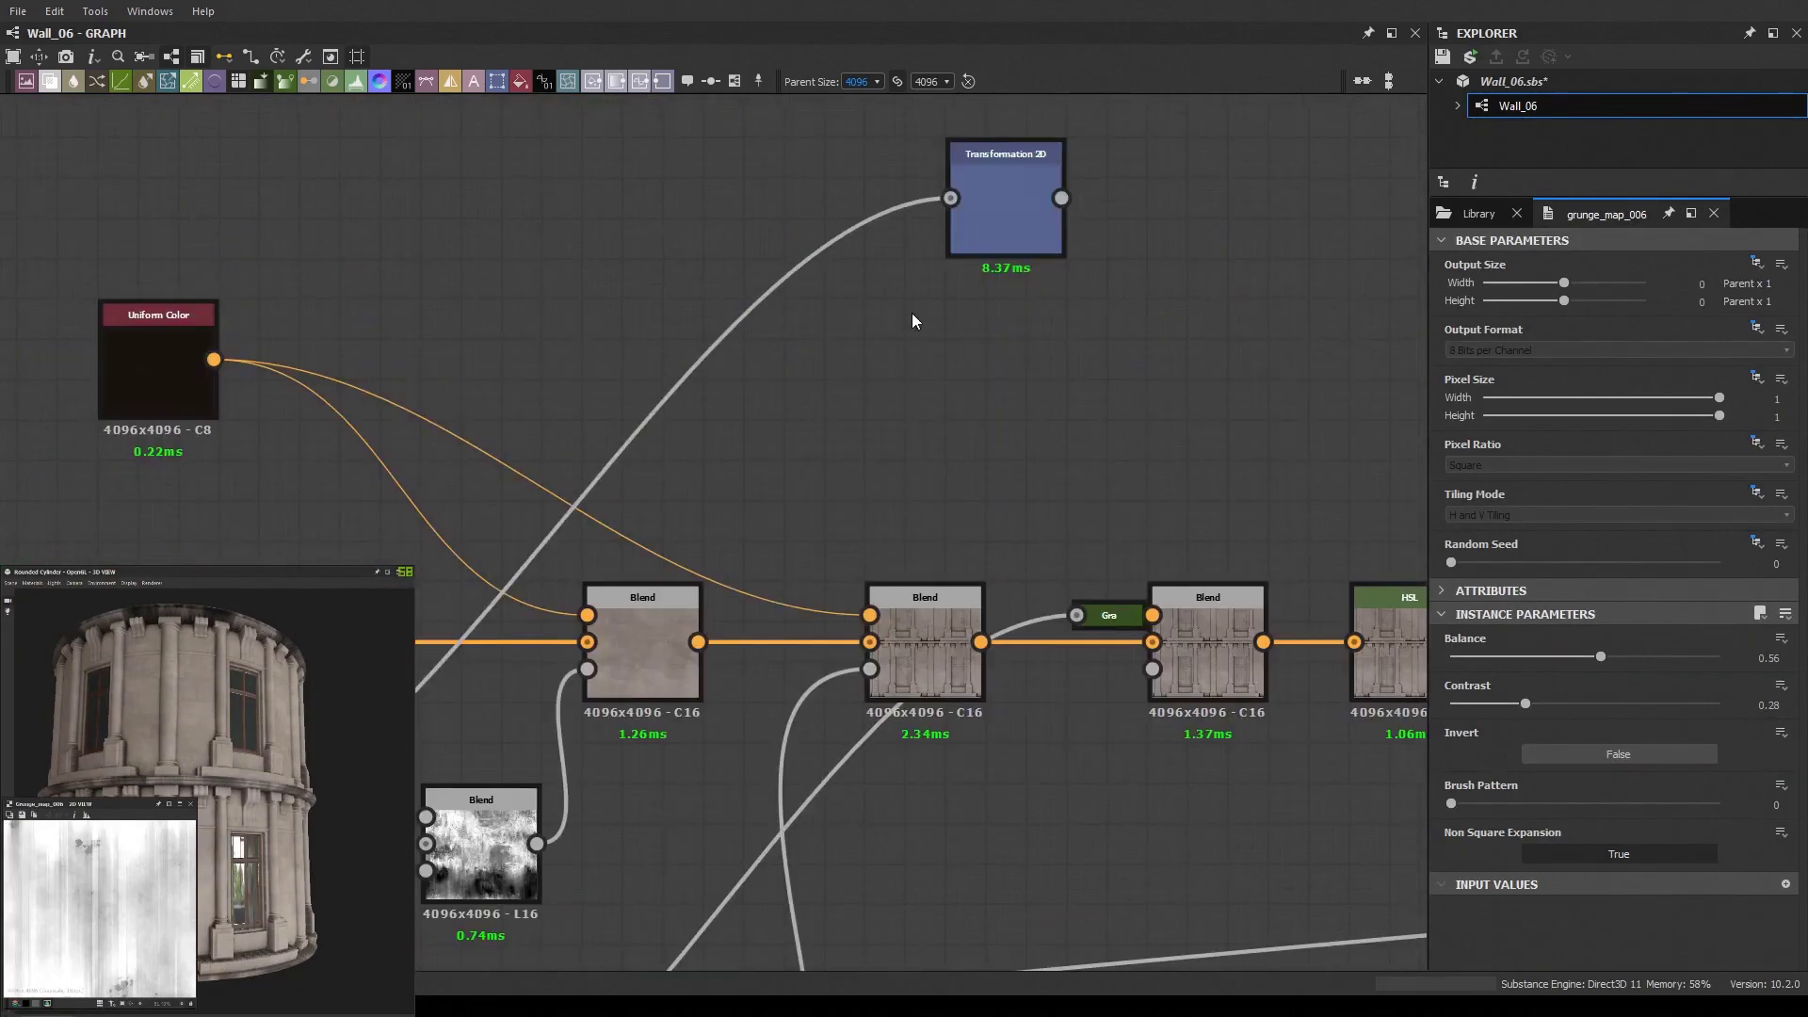
scroll(1243, 452, down, 2)
double_click(1300, 471)
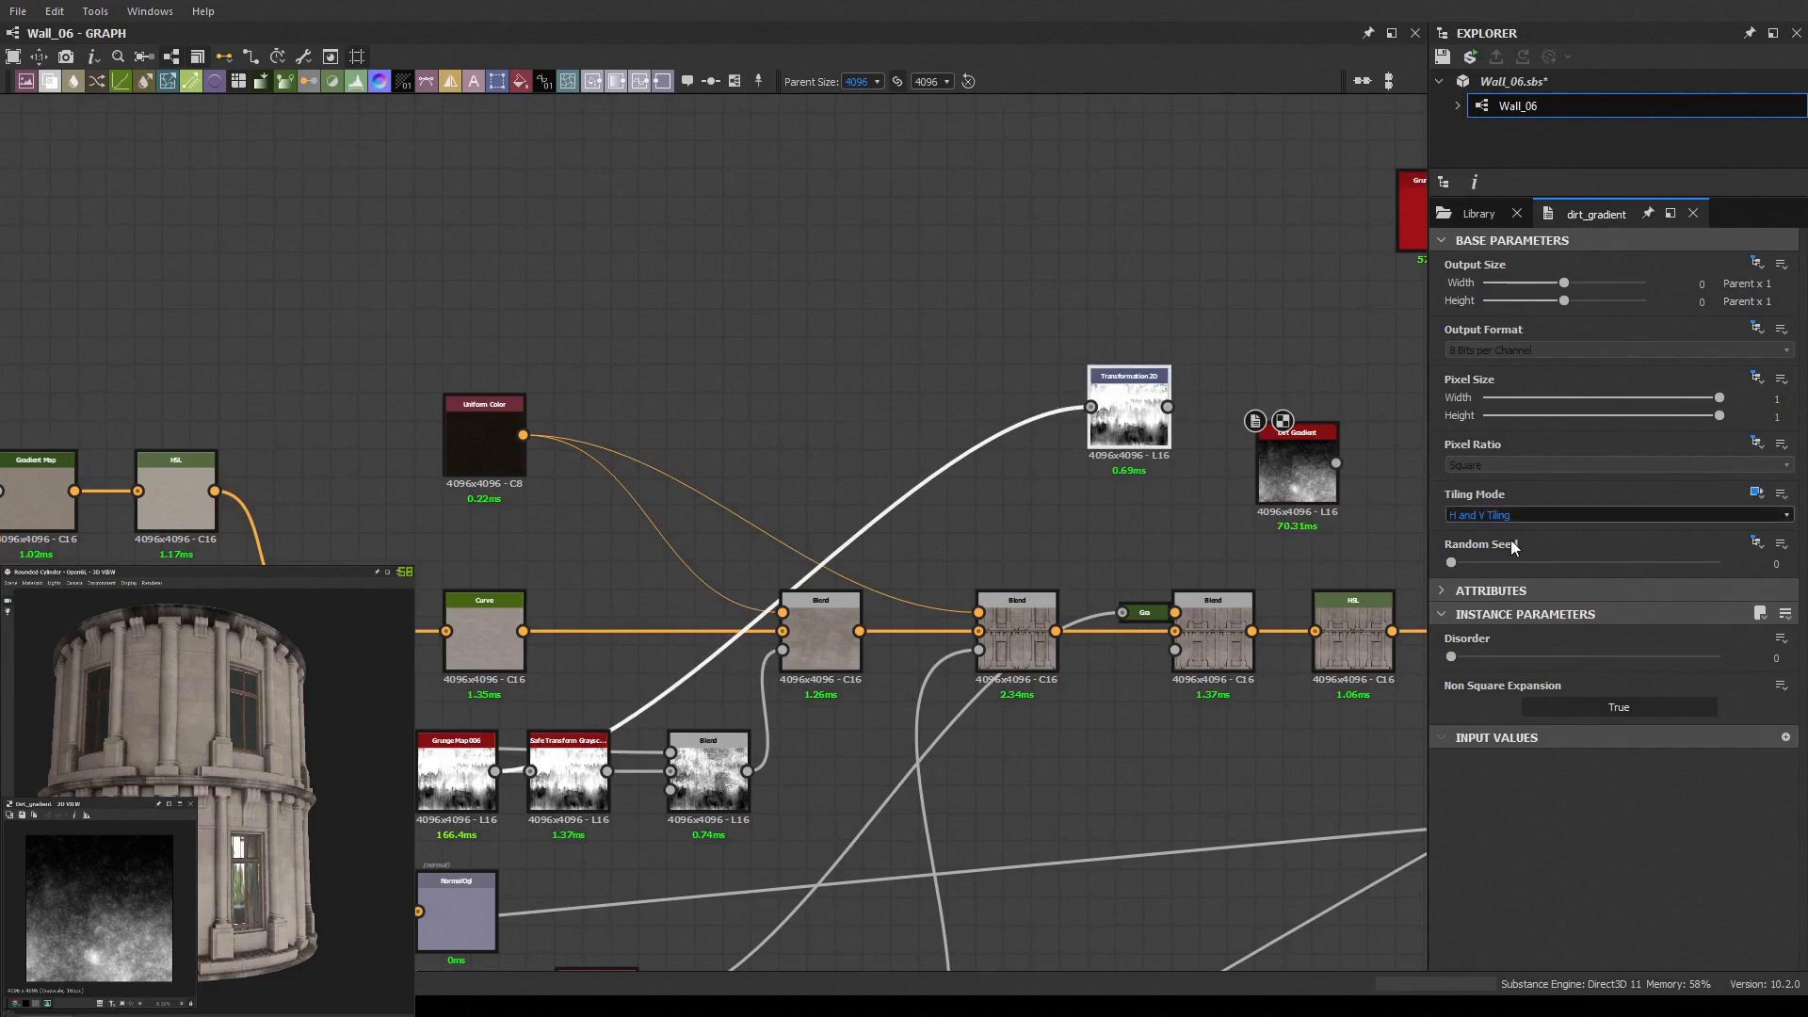
scroll(1356, 513, down, 1)
double_click(1168, 424)
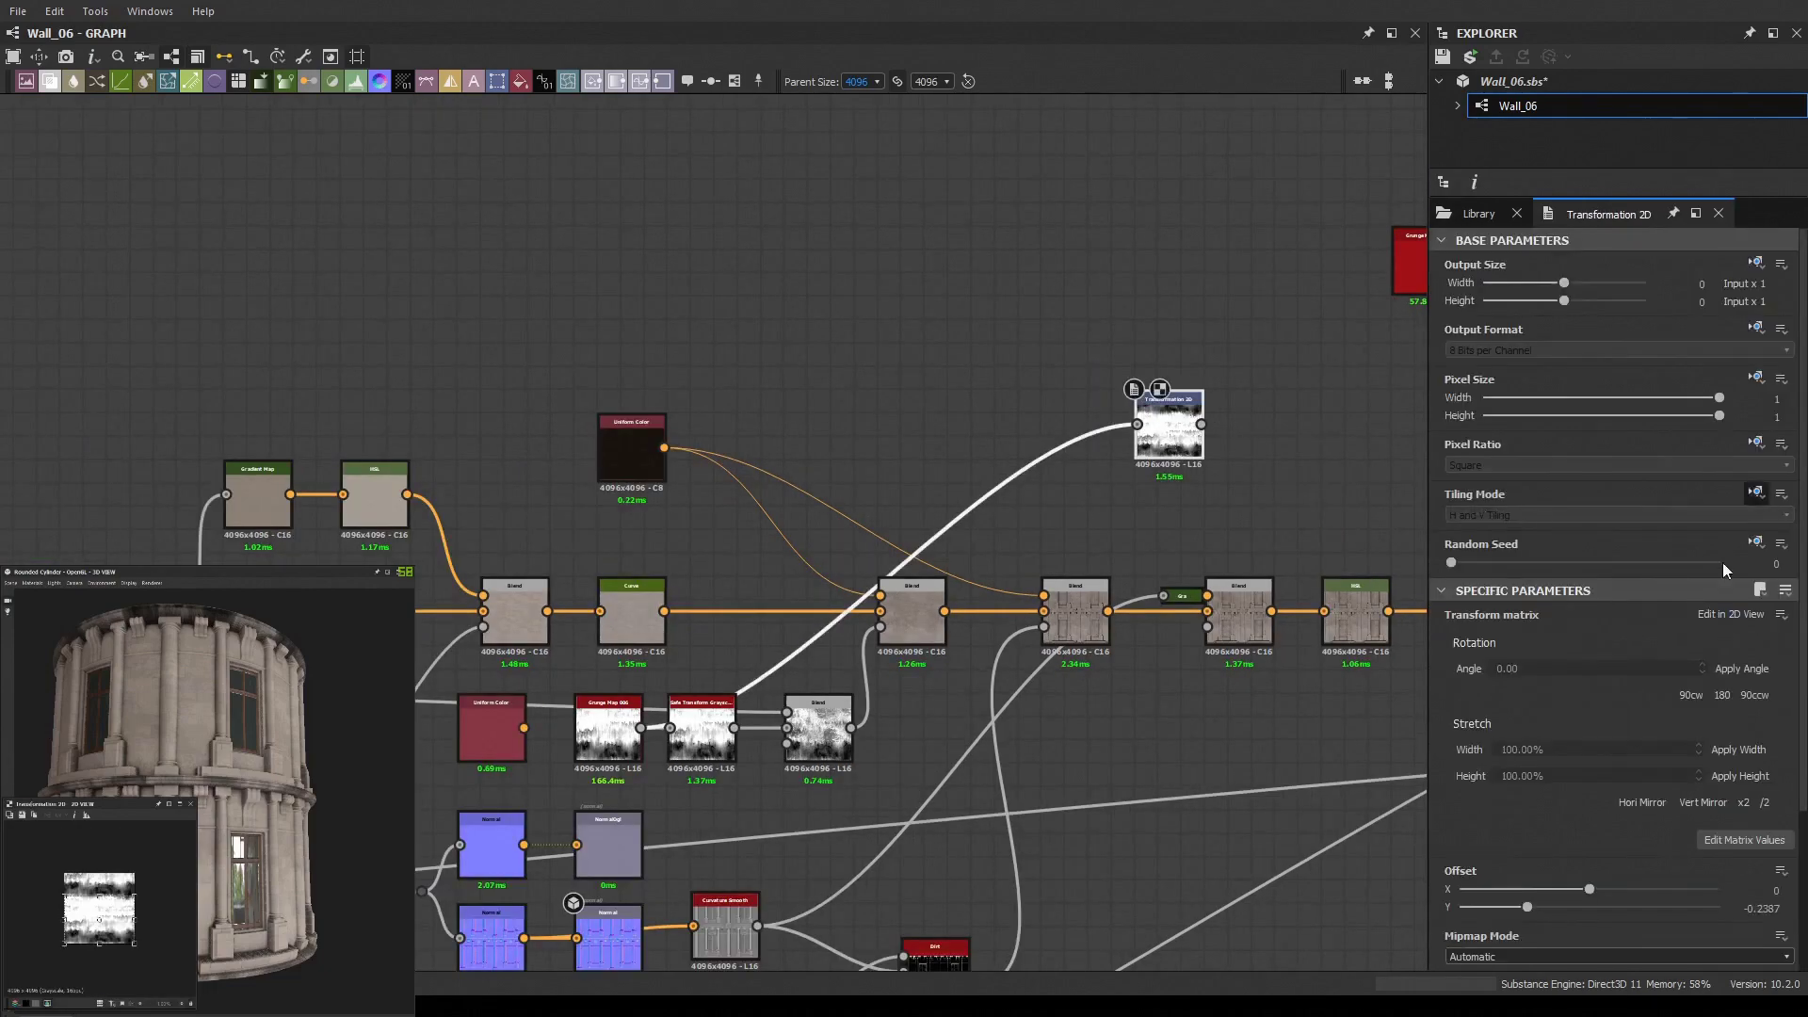
Multiply the dark dirt layer into the Blend before Base Color at 0.29 opacity
scroll(595, 293, down, 2)
scroll(806, 303, up, 2)
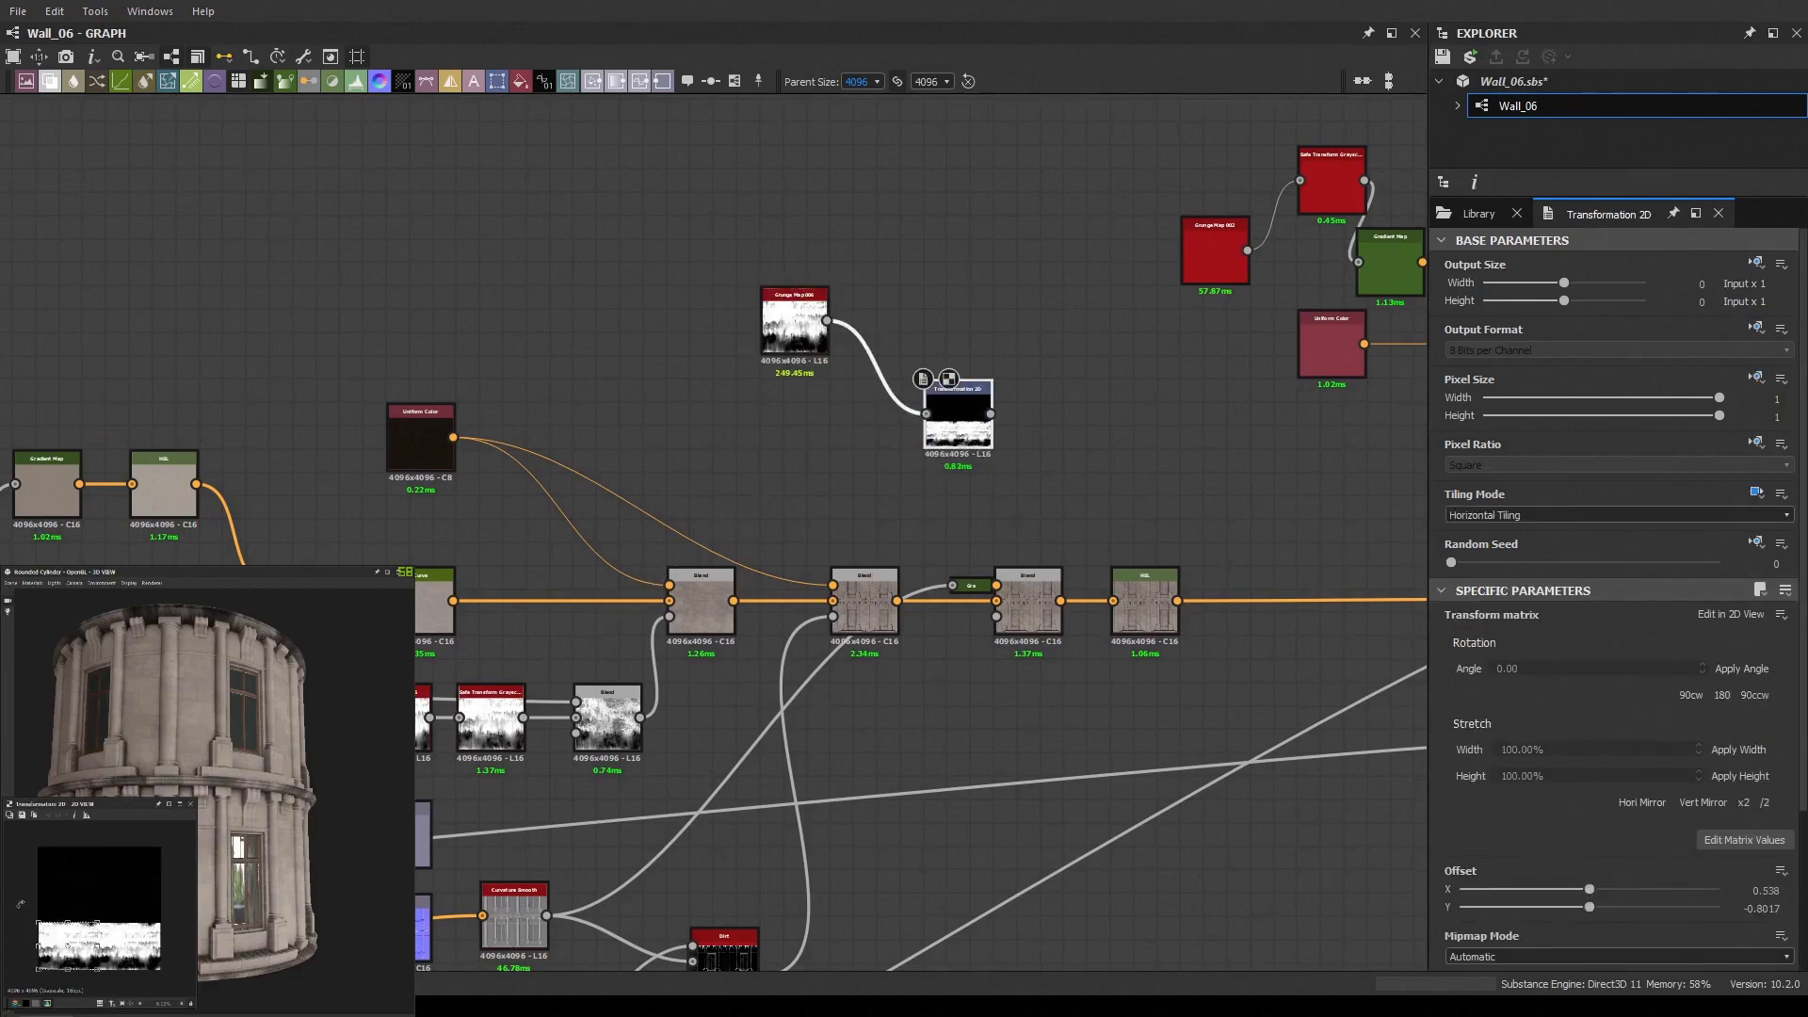
scroll(1113, 588, down, 2)
scroll(942, 566, up, 2)
middle_drag(1224, 613, 937, 598)
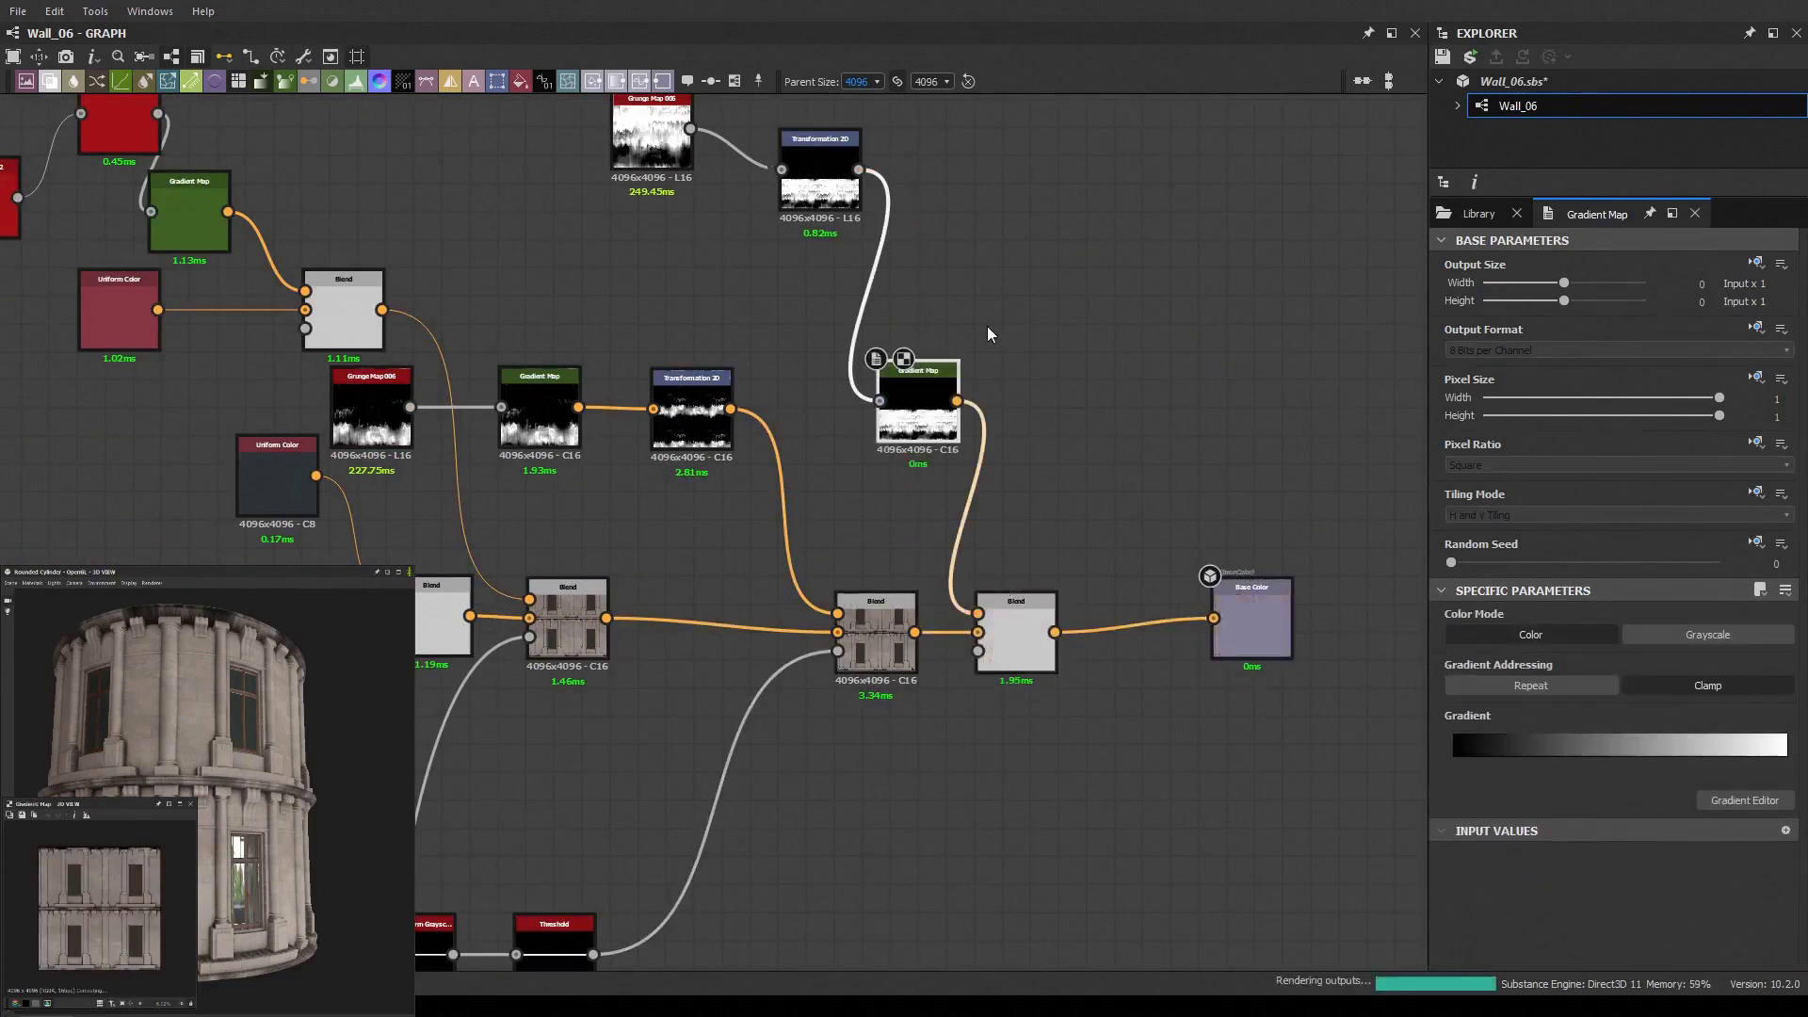
drag(1530, 627, 1506, 629)
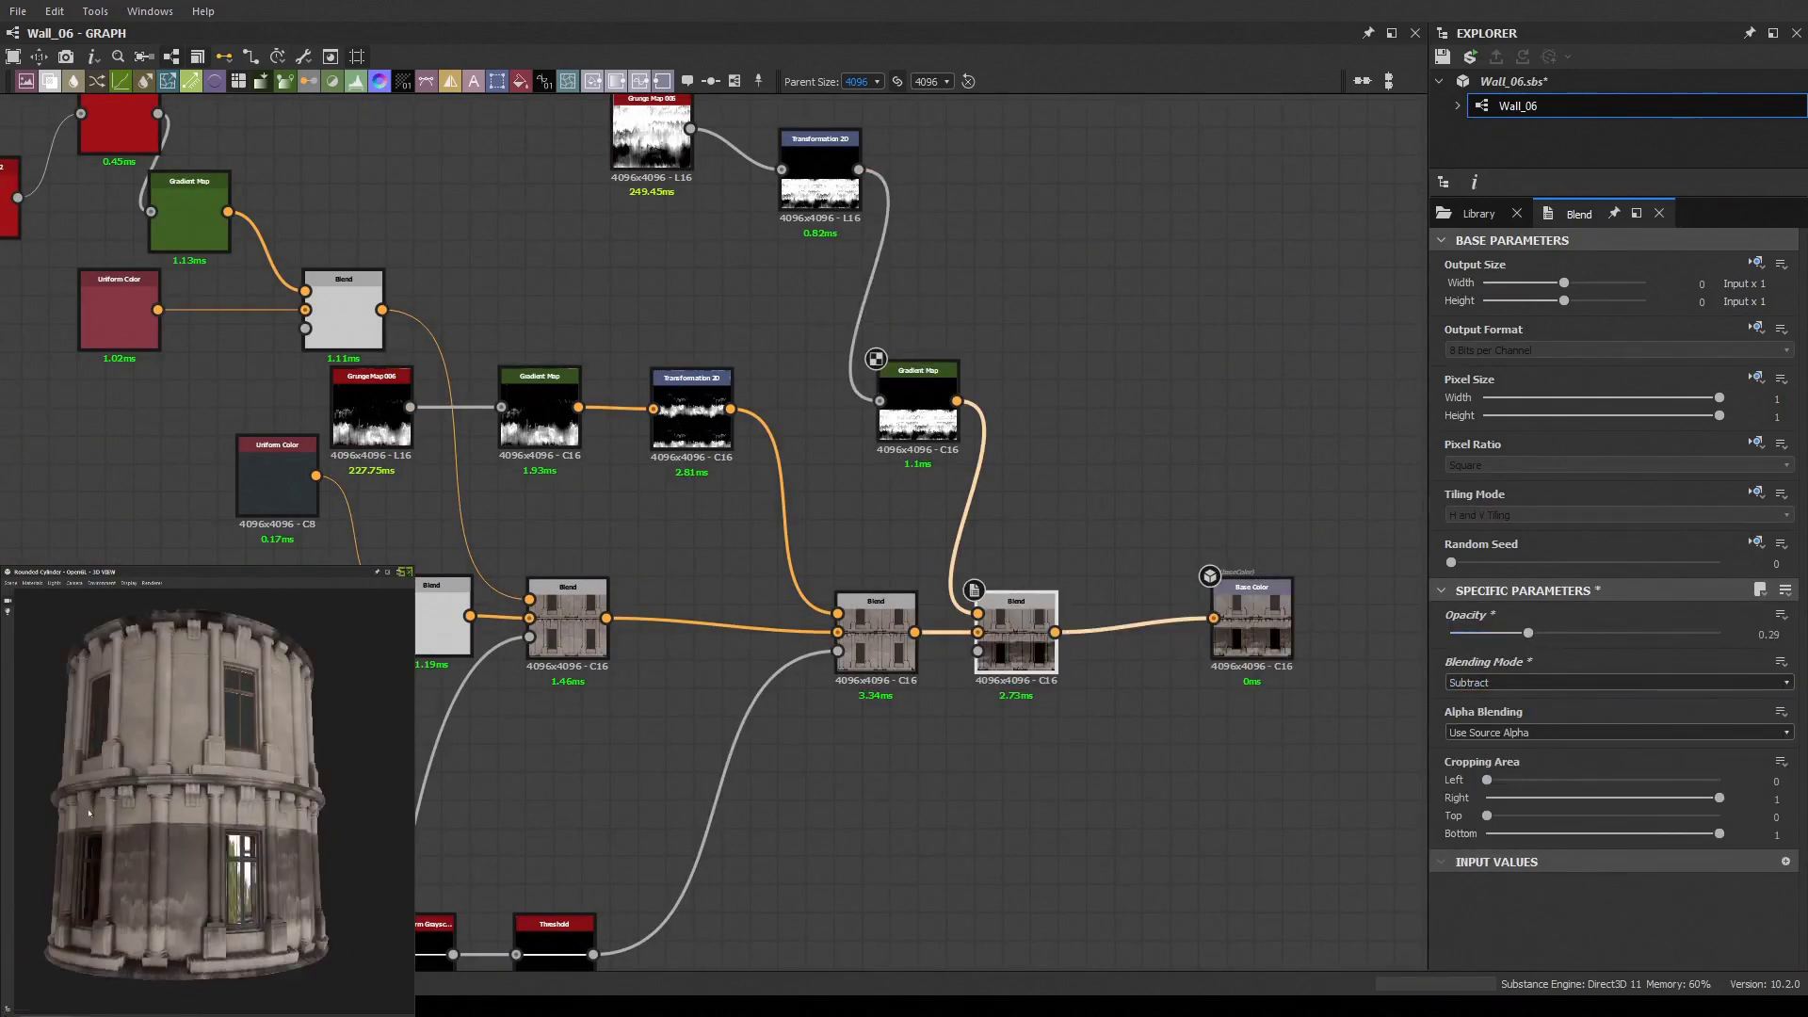
scroll(1006, 388, down, 2)
middle_drag(1070, 367, 443, 705)
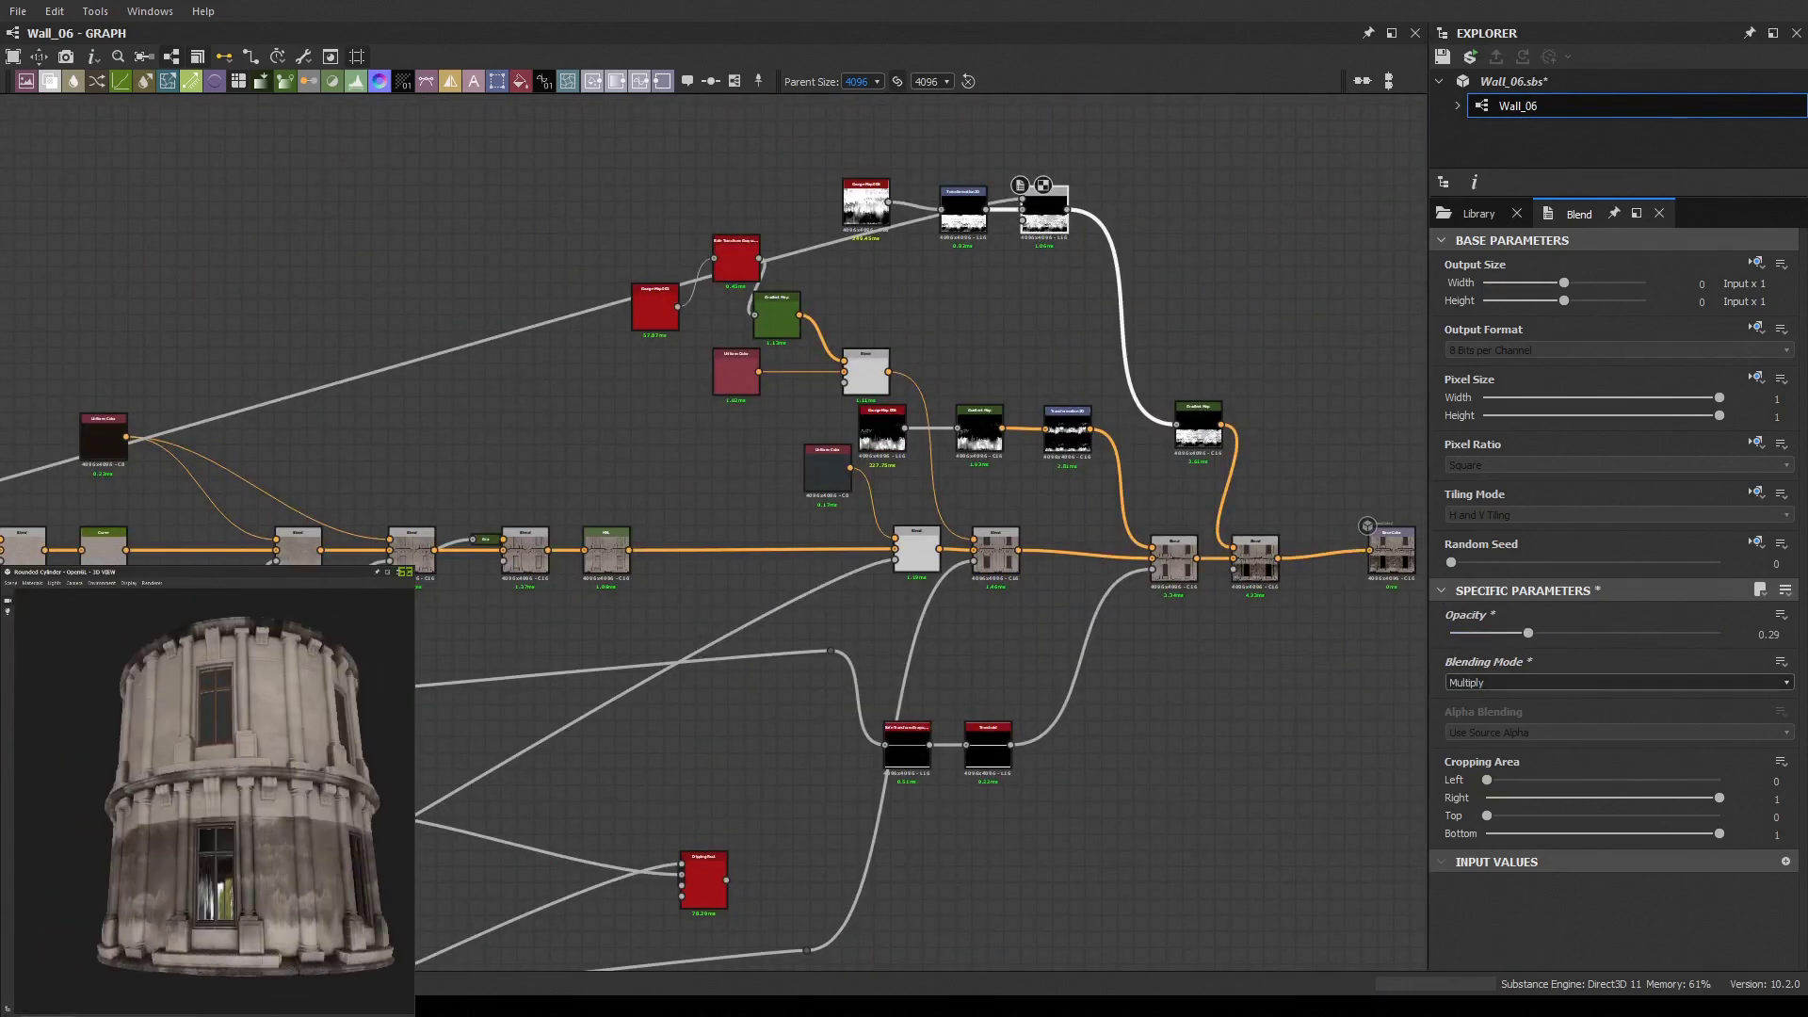
scroll(1262, 614, up, 3)
Shift the dirt mask offset and raise the grunge Levels contrast with a higher black point
mouse_move(88, 984)
mouse_down()
mouse_move(64, 946)
mouse_move(56, 971)
mouse_up()
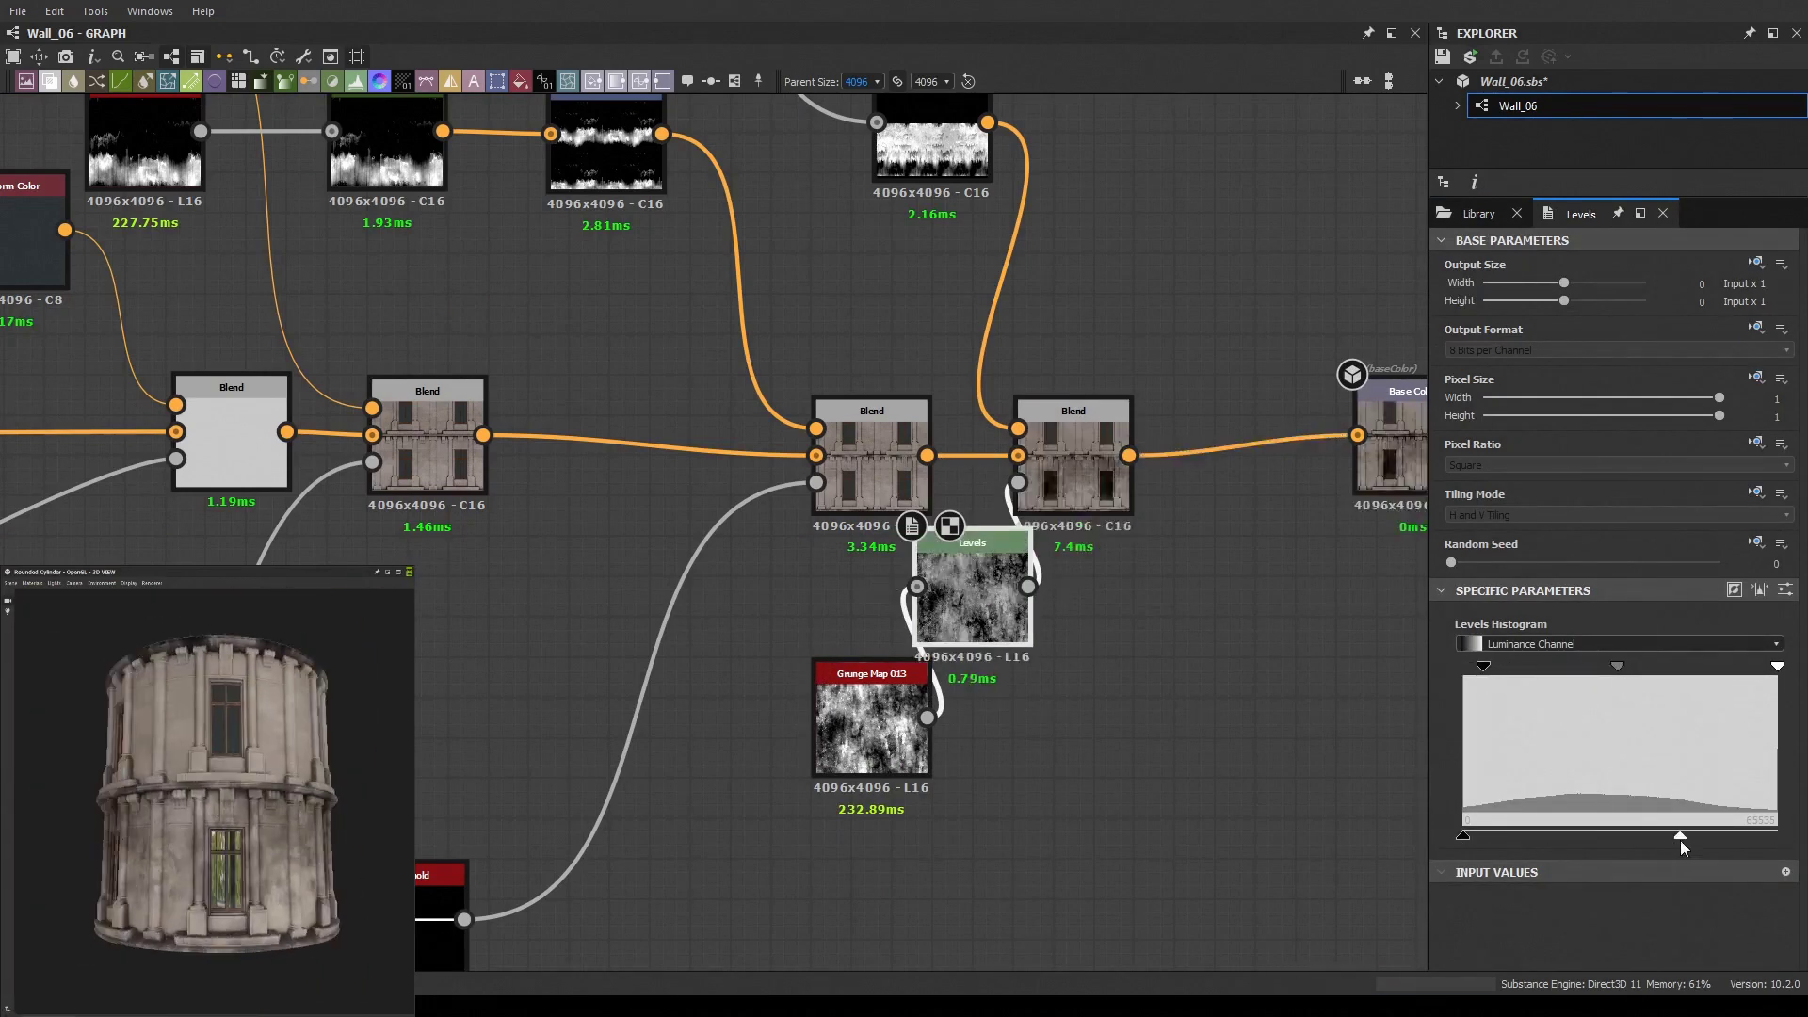
drag(1682, 837, 1521, 836)
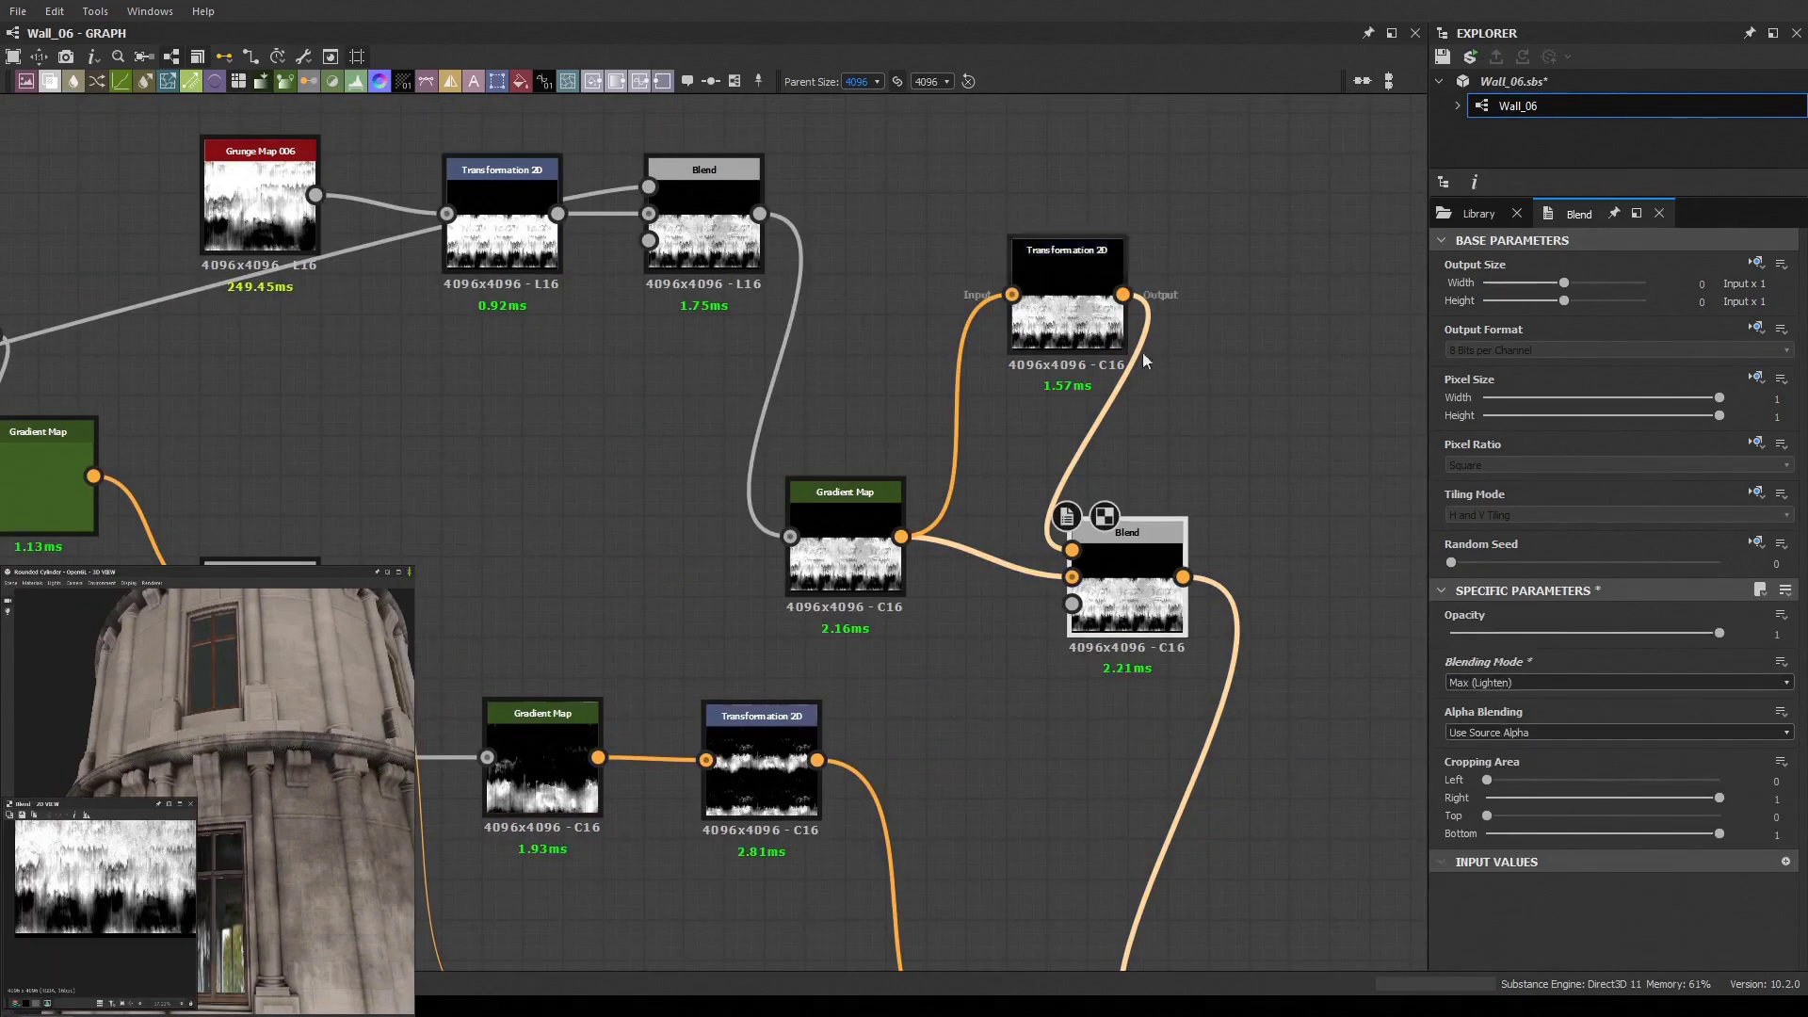
click(1067, 315)
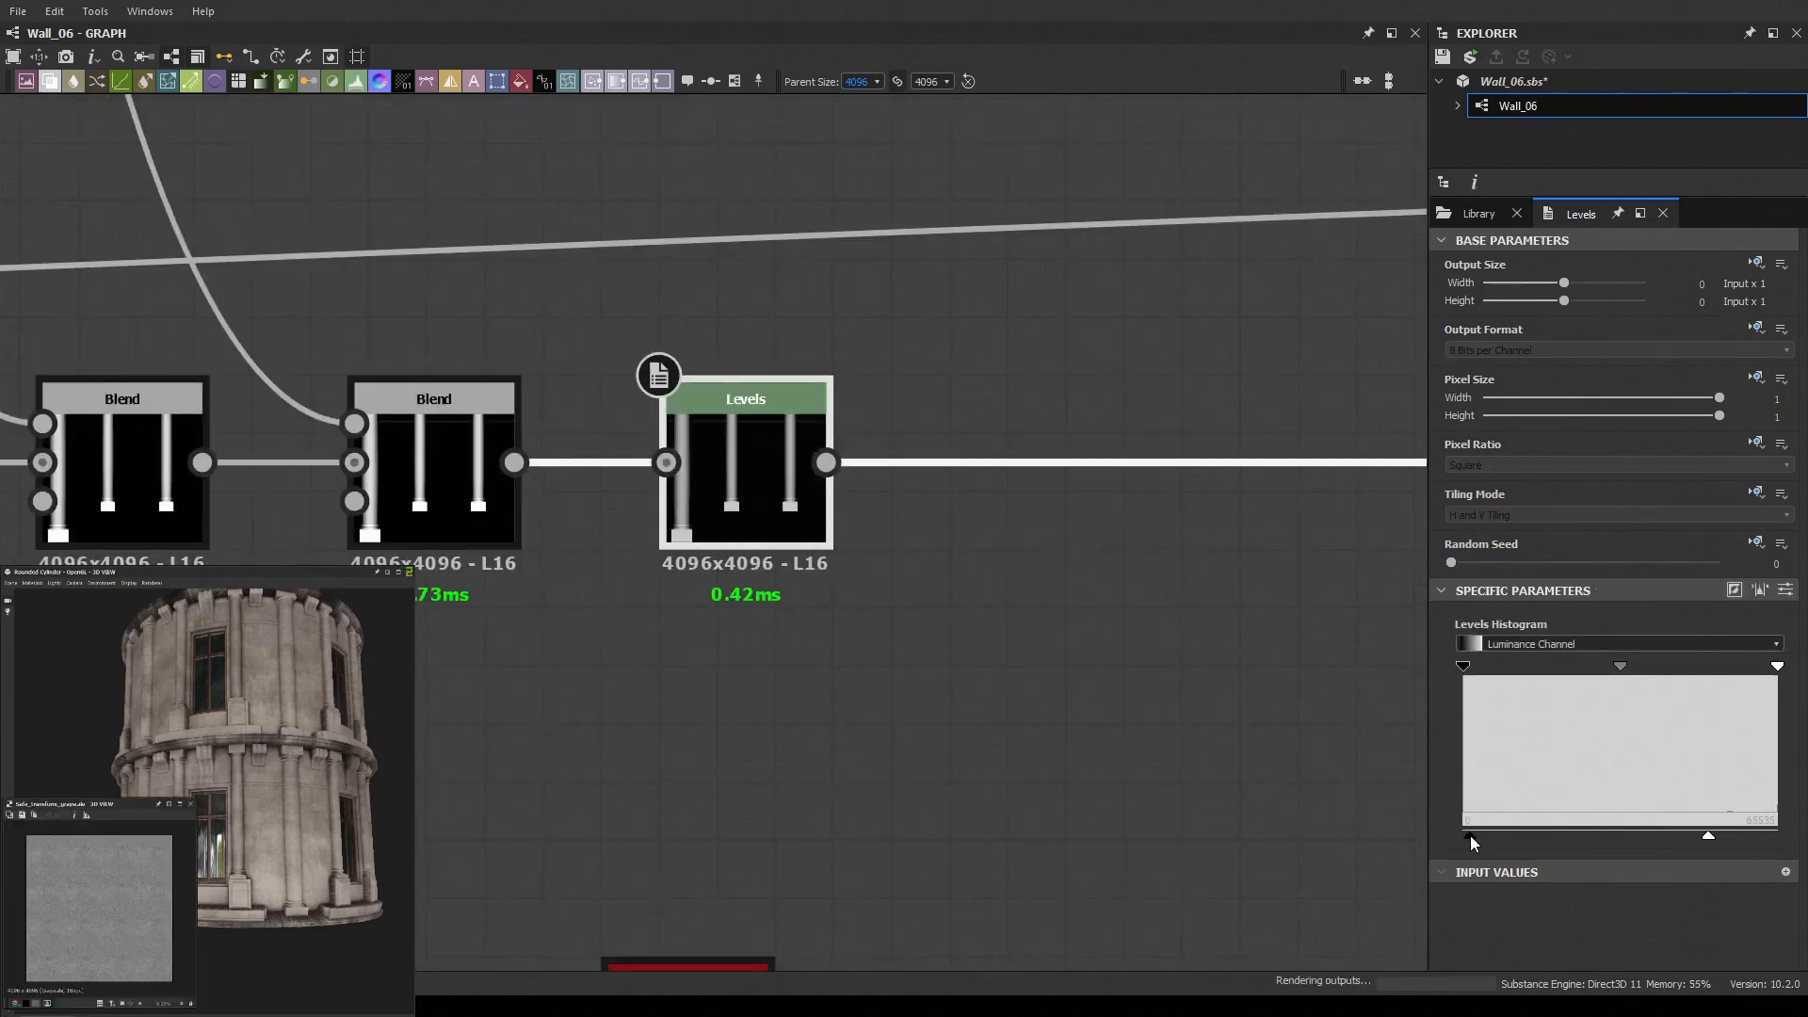
drag(1471, 835, 1535, 827)
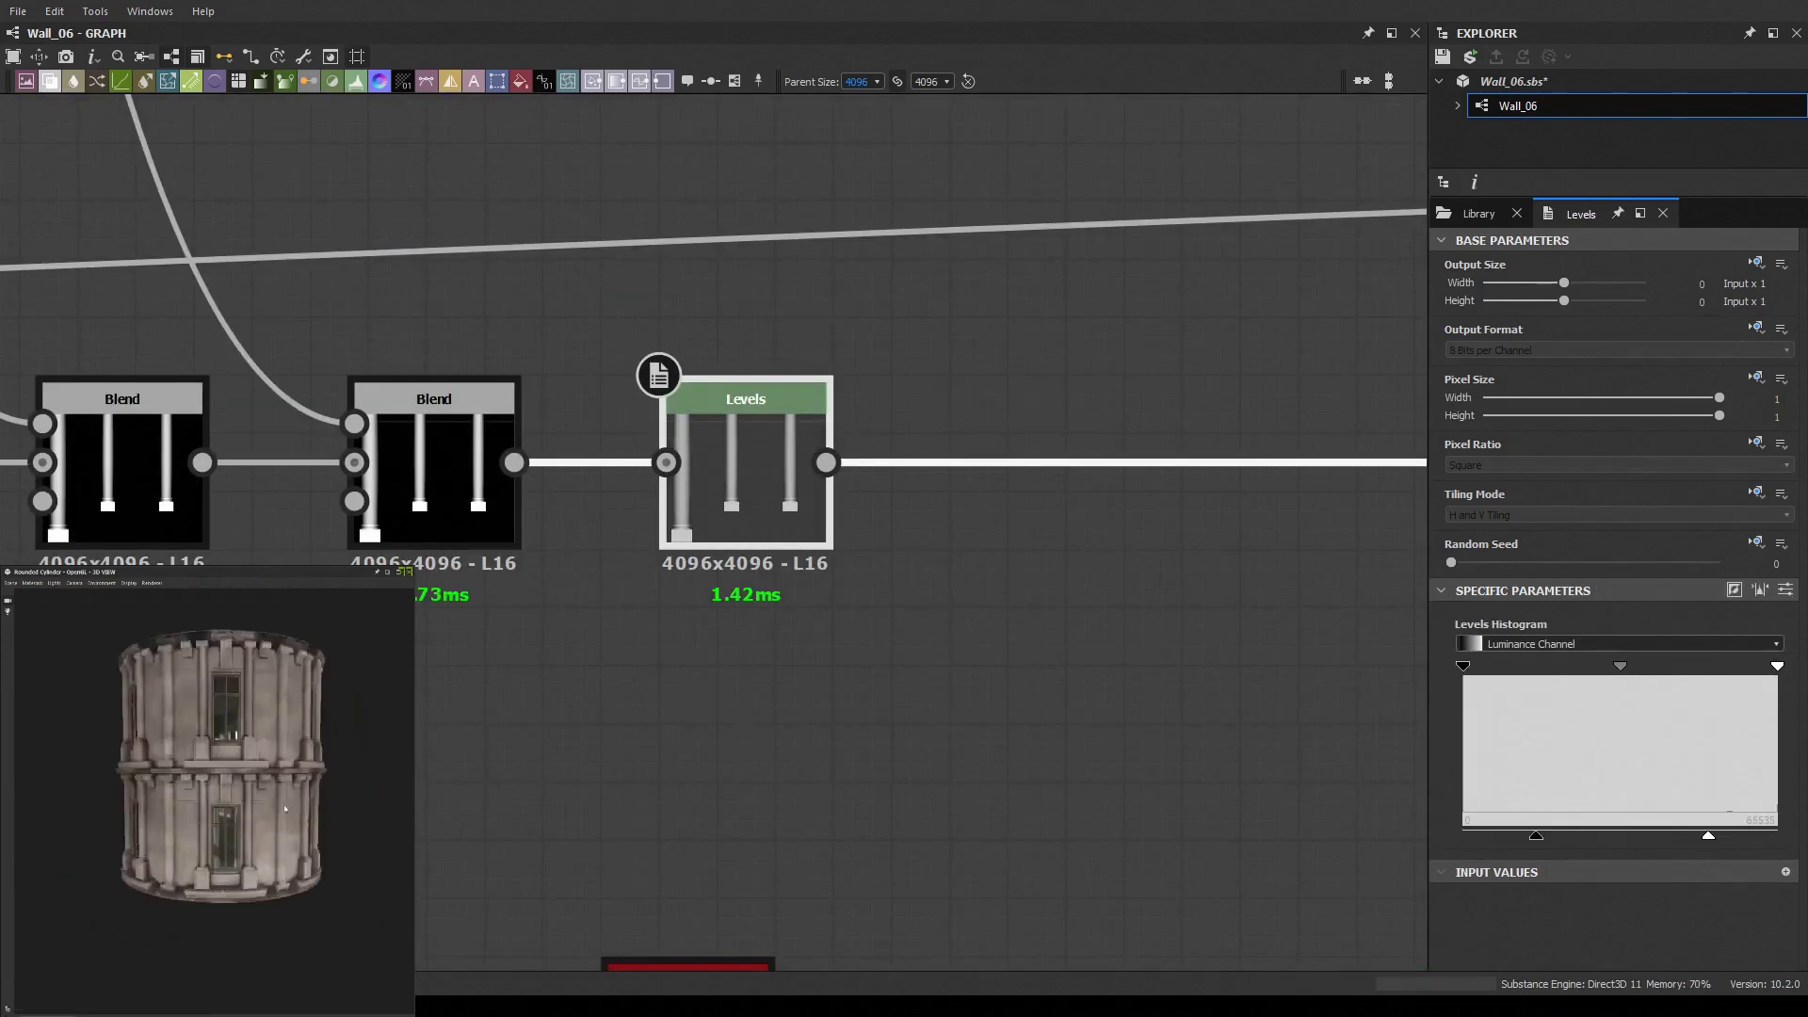
mouse_move(286, 808)
mouse_down()
mouse_move(169, 716)
mouse_move(273, 718)
mouse_move(264, 659)
mouse_up()
Switch the 3D preview mesh to Rounded Cube and maximize the 3D View
click(10, 583)
click(34, 688)
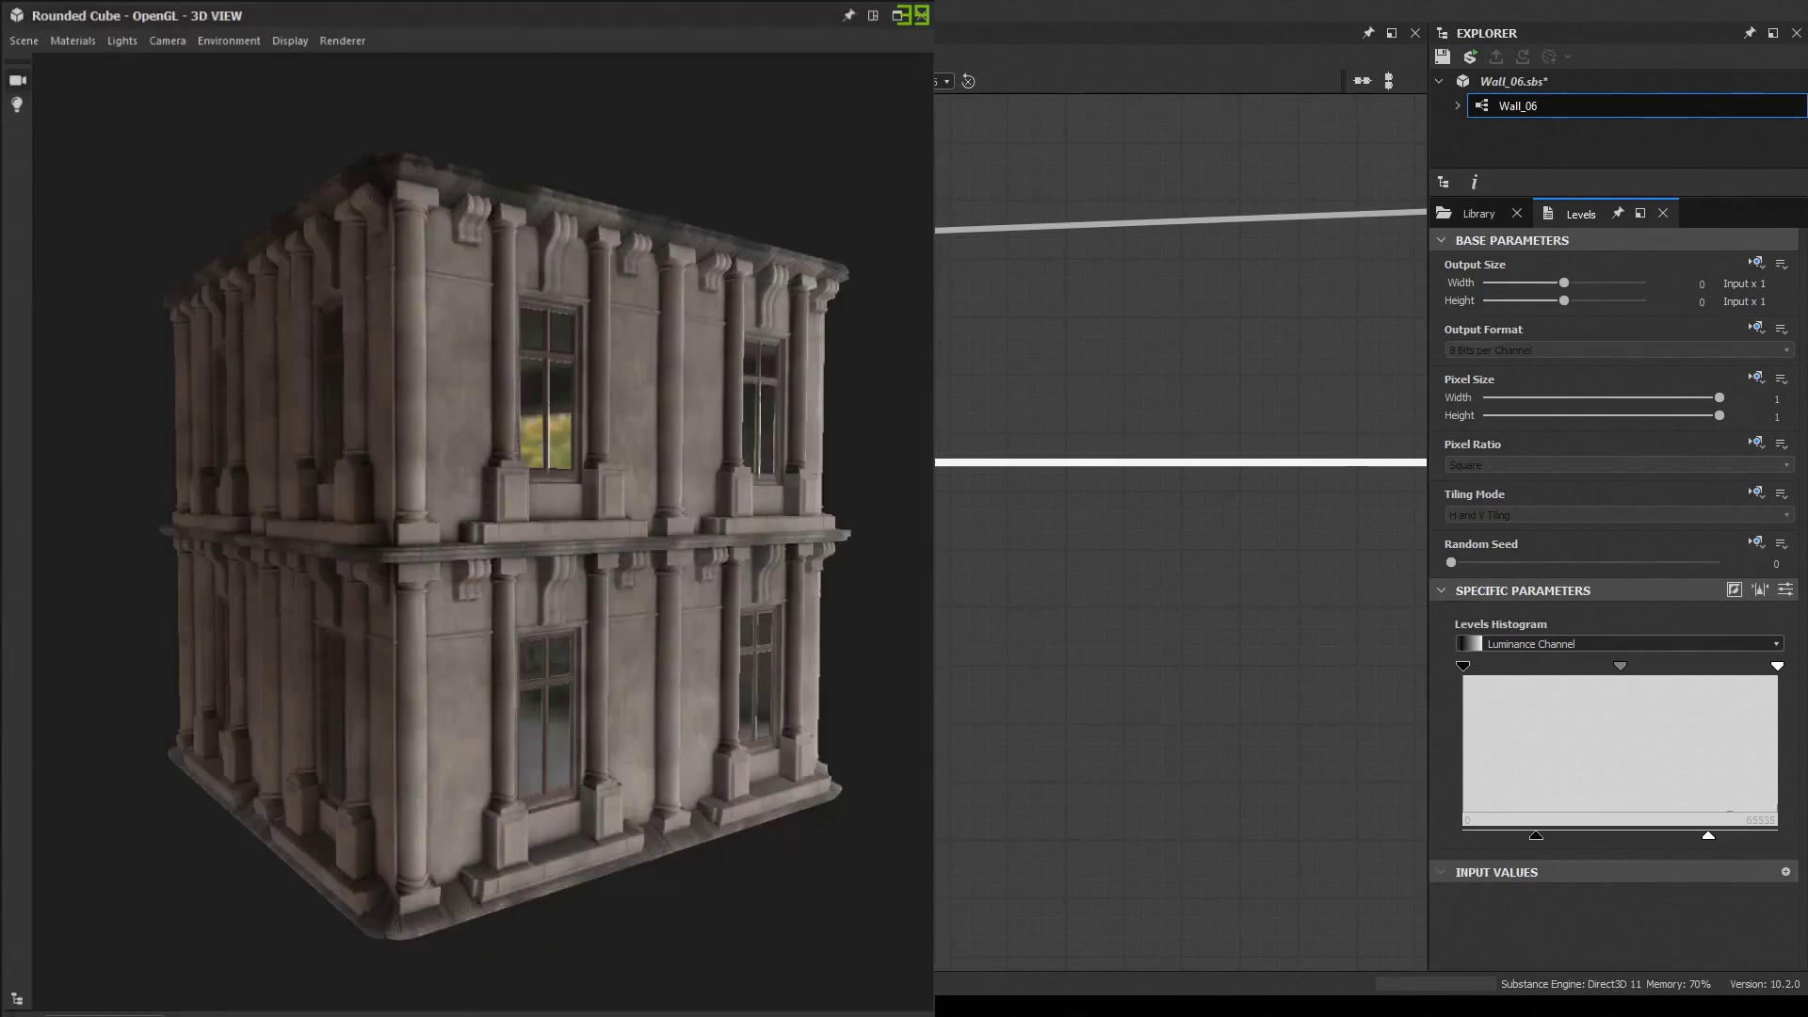
click(1479, 214)
Try urban, terrace, tomoco_studio and studio_05 HDRIs, ending on warm outdoor bonifacio_aragon
click(1503, 533)
drag(1606, 847, 548, 528)
drag(1606, 659, 677, 478)
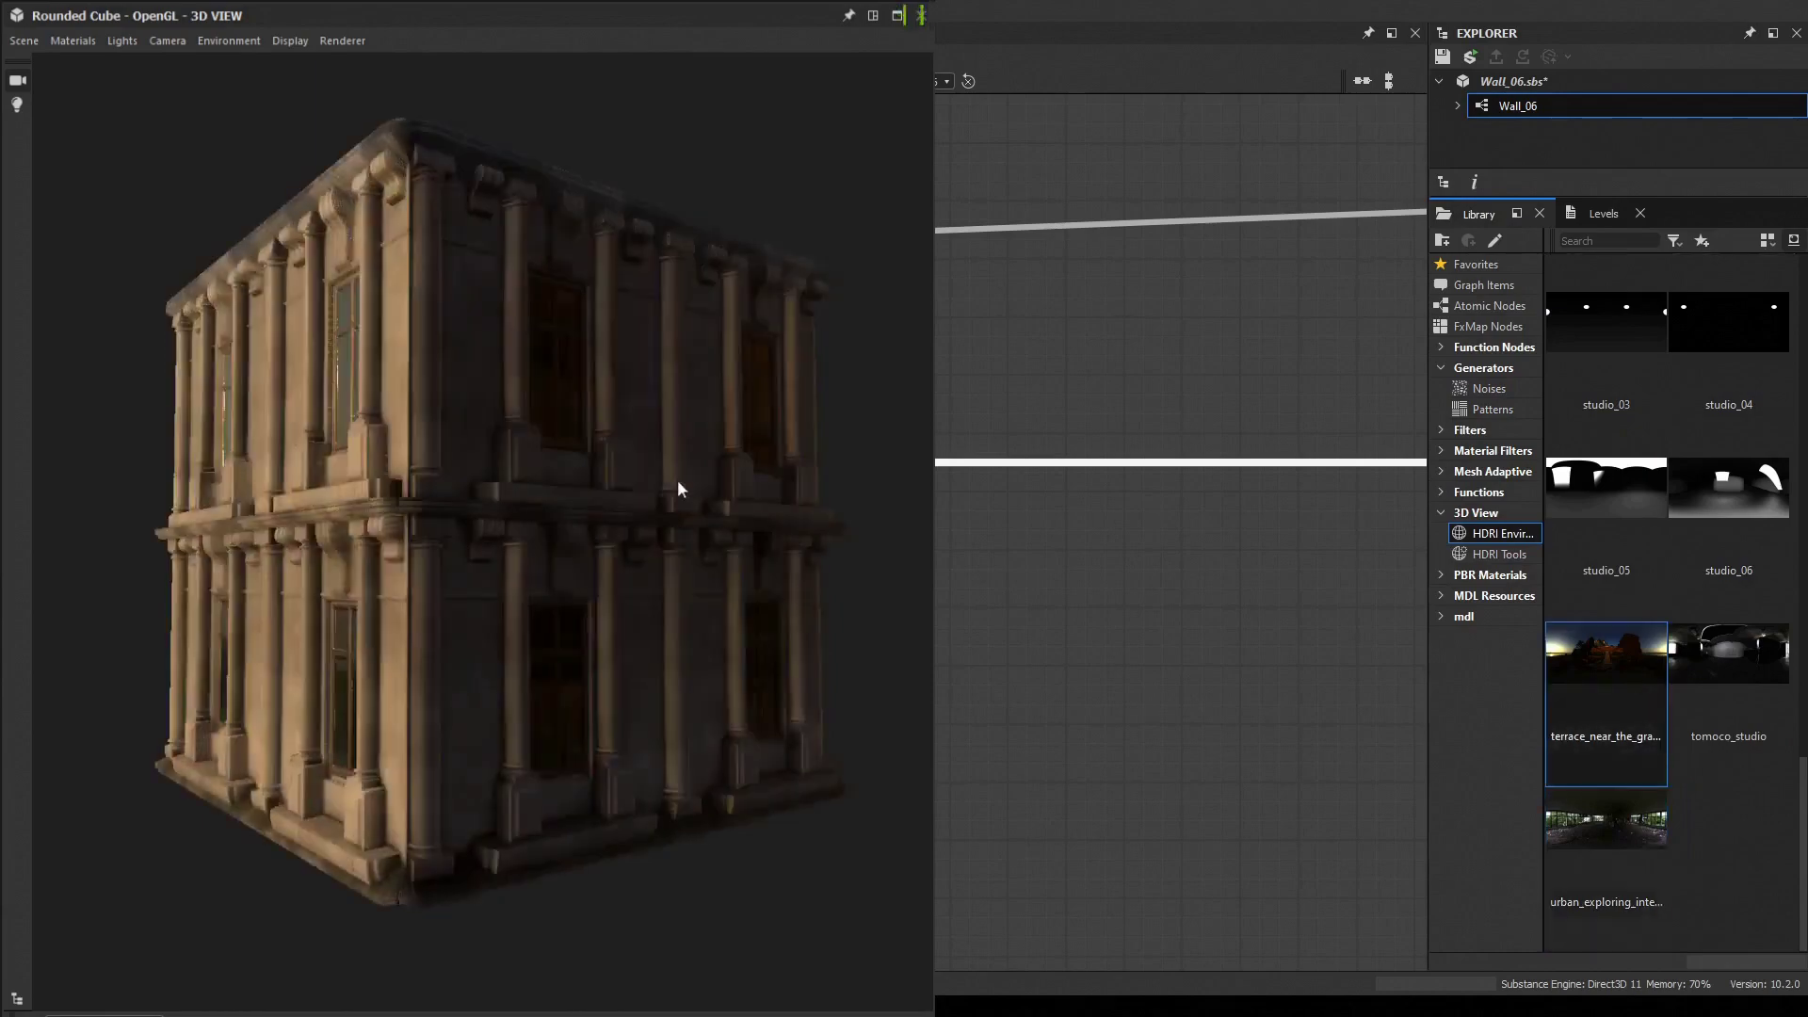
drag(1728, 659, 658, 489)
drag(1606, 494, 454, 476)
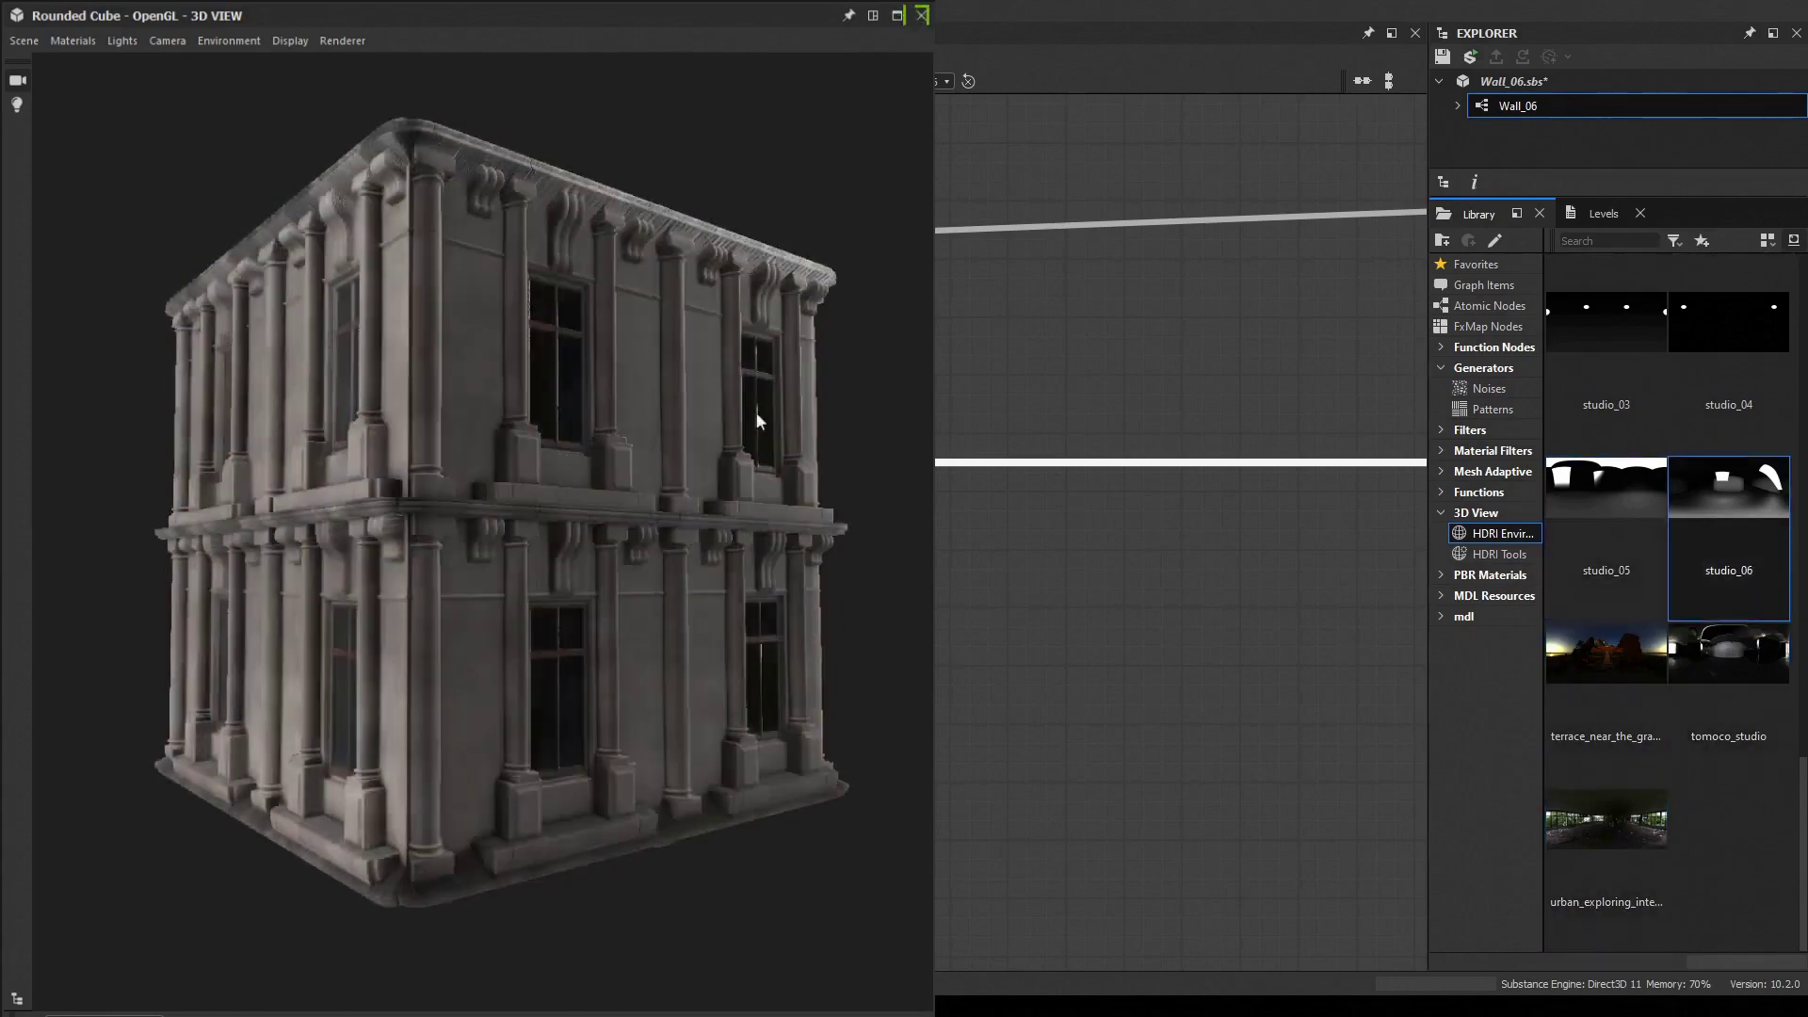
scroll(1667, 565, up, 5)
drag(1729, 452, 531, 432)
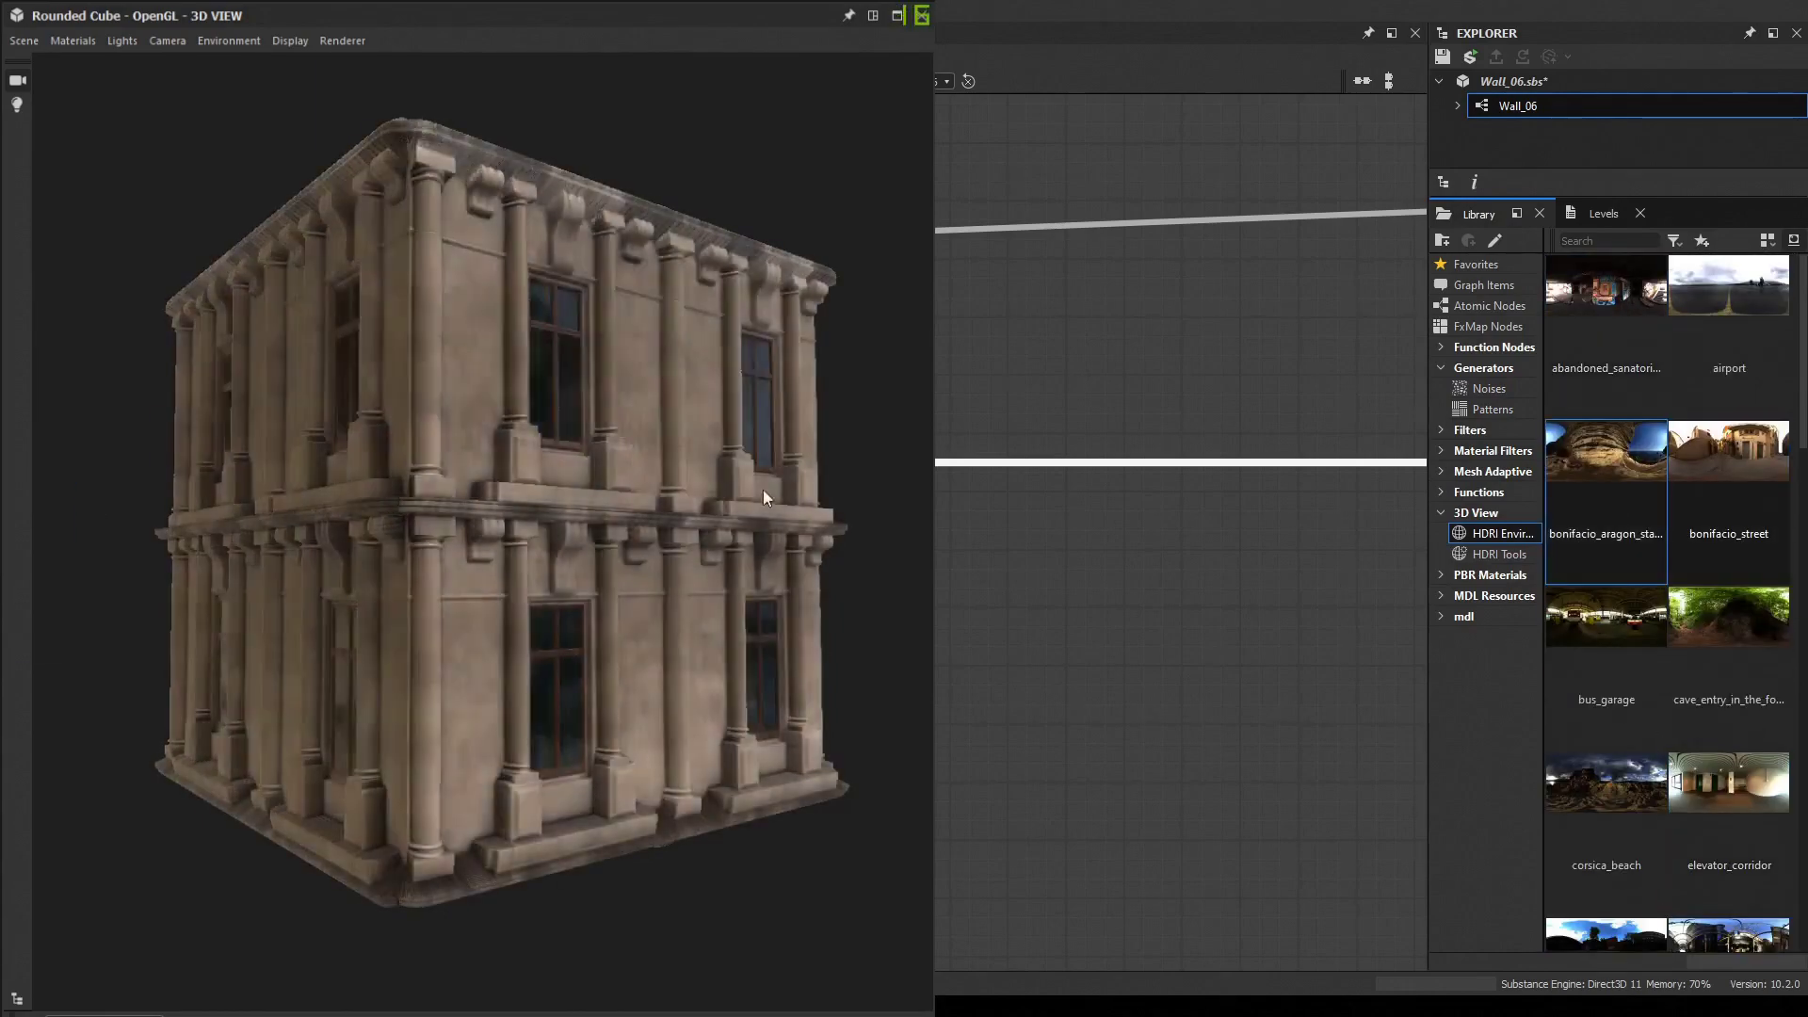